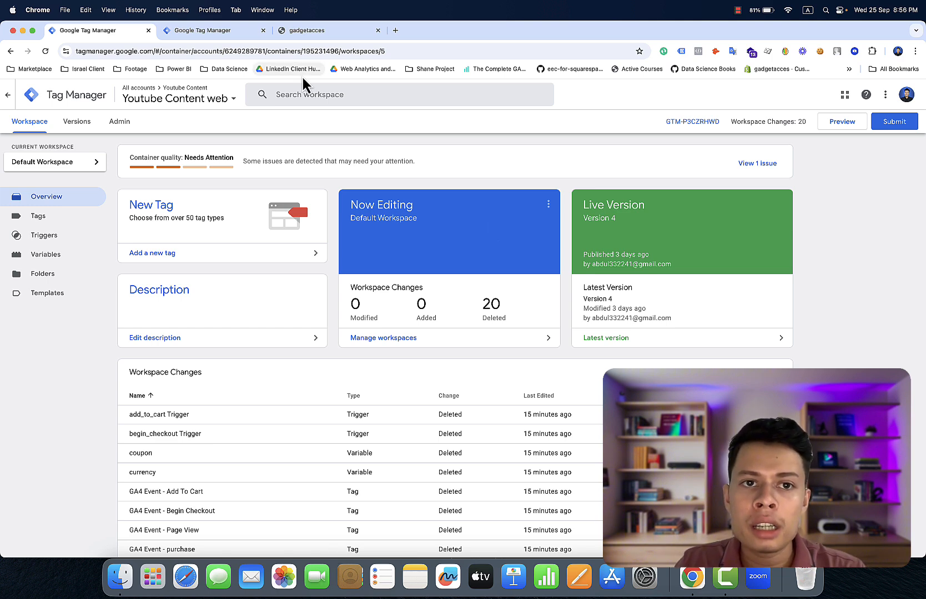
- Look over the gadgetacces store page, then return to the Youtube Content Server container's overview
left_click(324, 26)
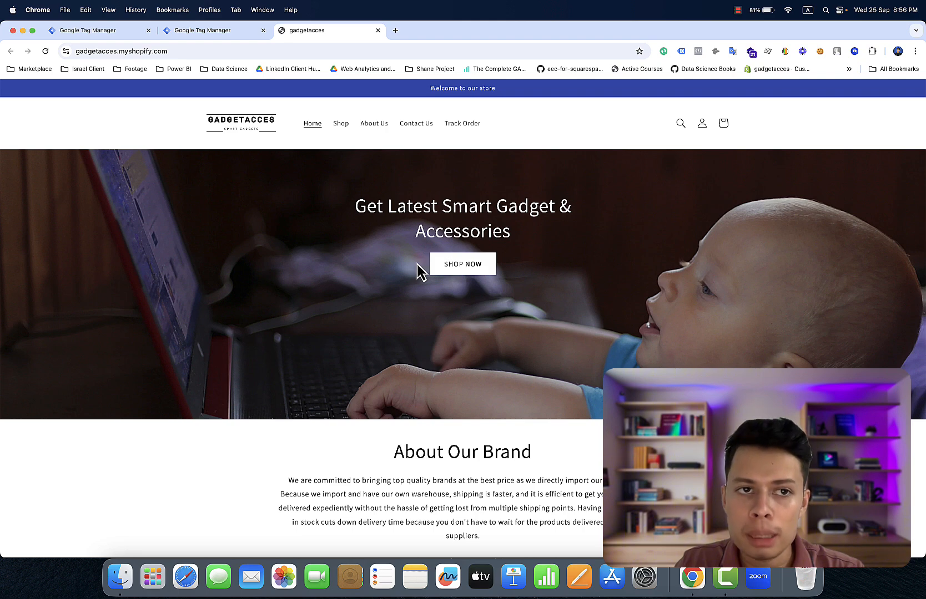
left_click(227, 31)
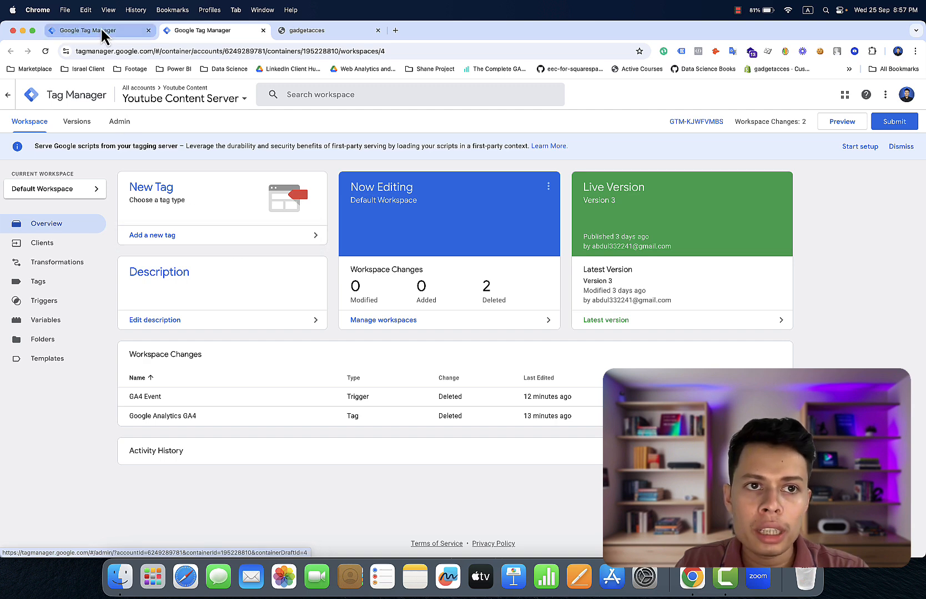
- Load business.facebook.com in a new browser tab
left_click(395, 30)
left_click(397, 51)
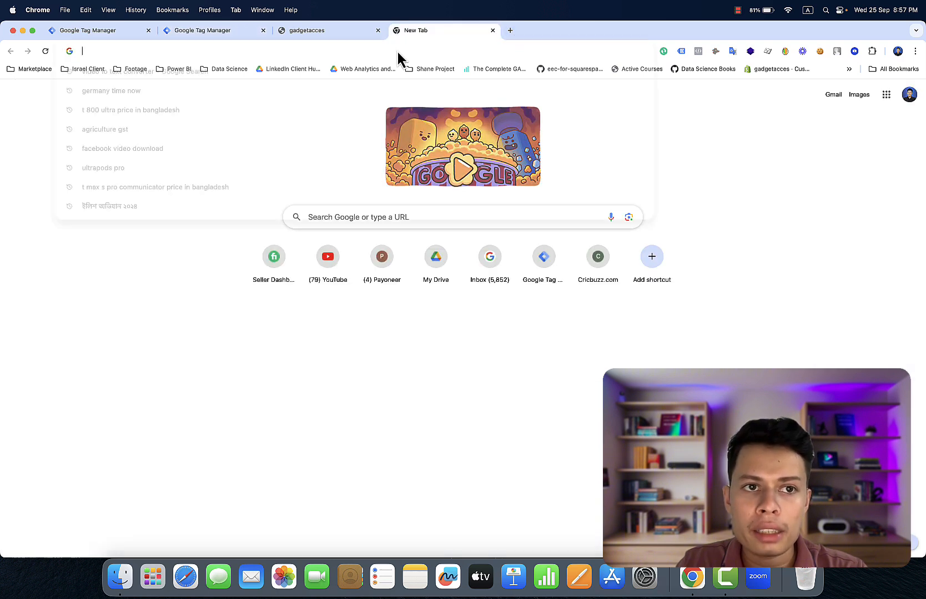
type("b")
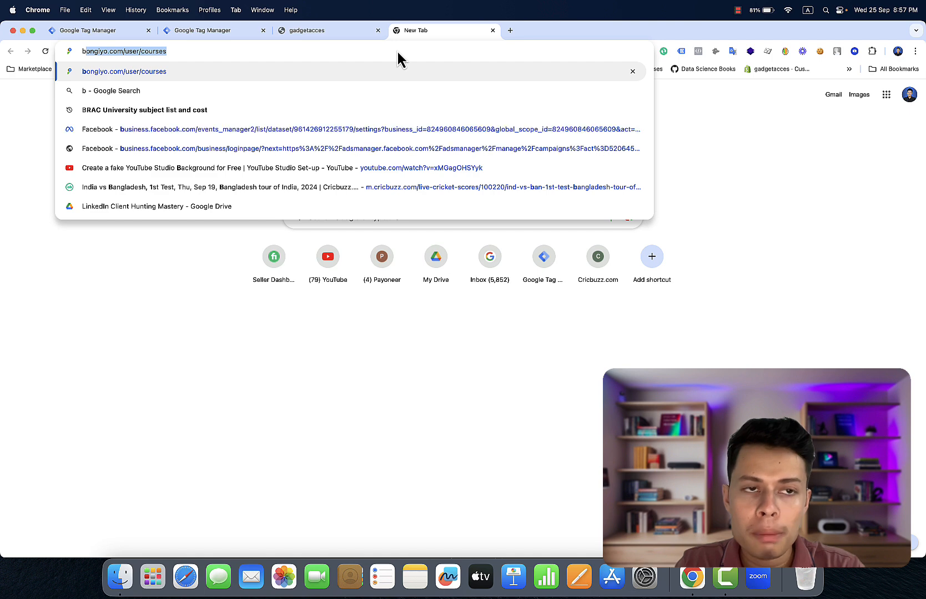
type("u")
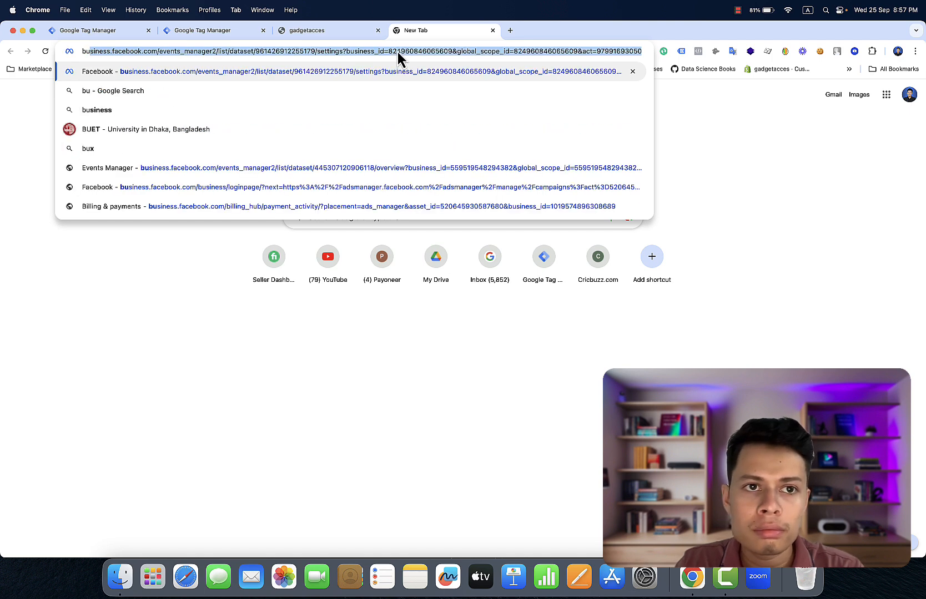
key("Return")
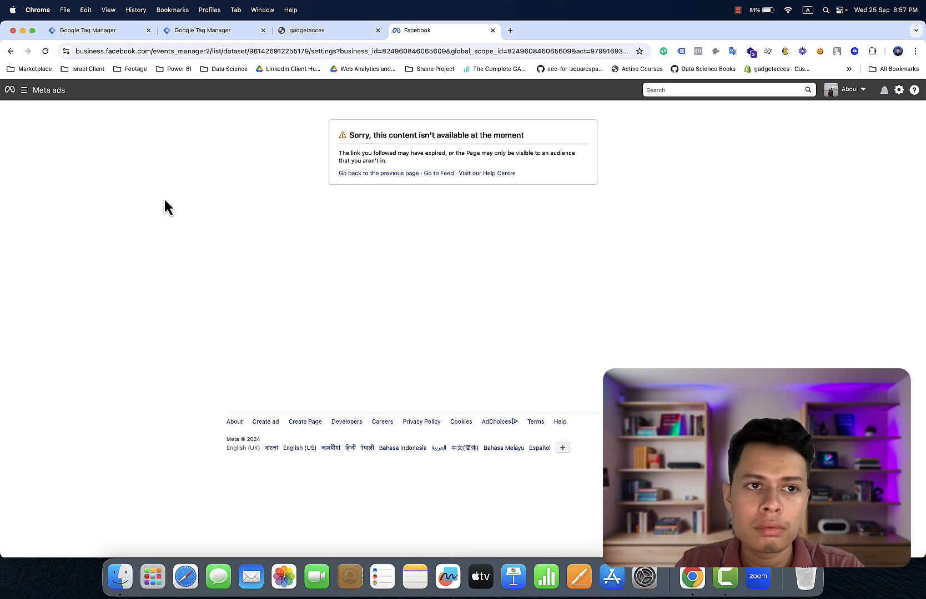
- Go to Business settings for the Gadget Pulse portfolio from the navigation menu
left_click(25, 90)
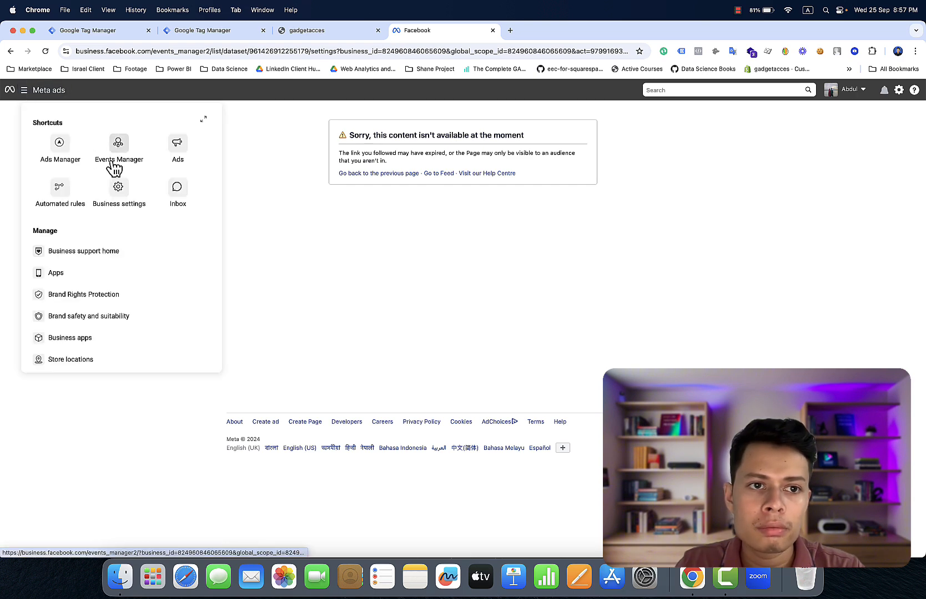
left_click(130, 205)
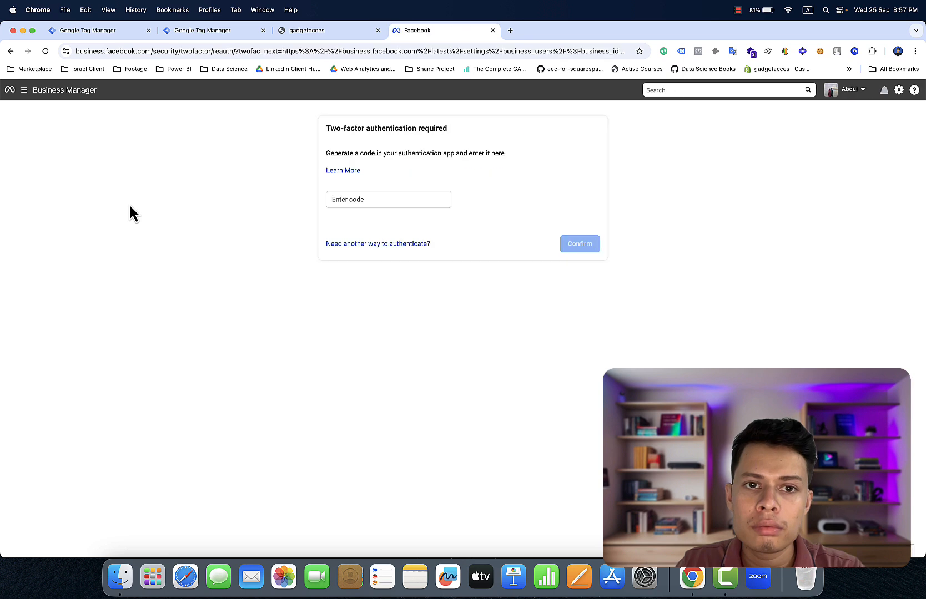
left_click(738, 11)
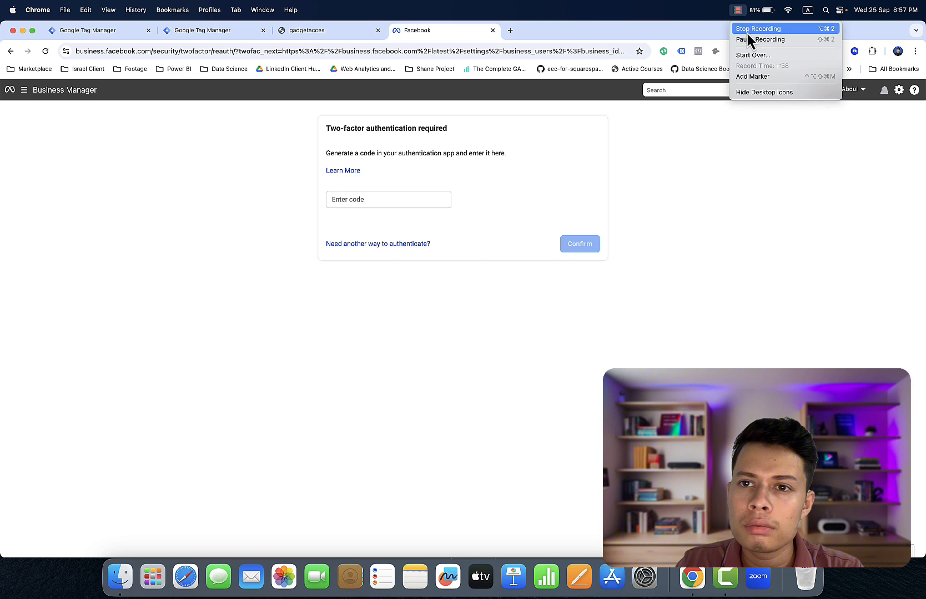
left_click(751, 39)
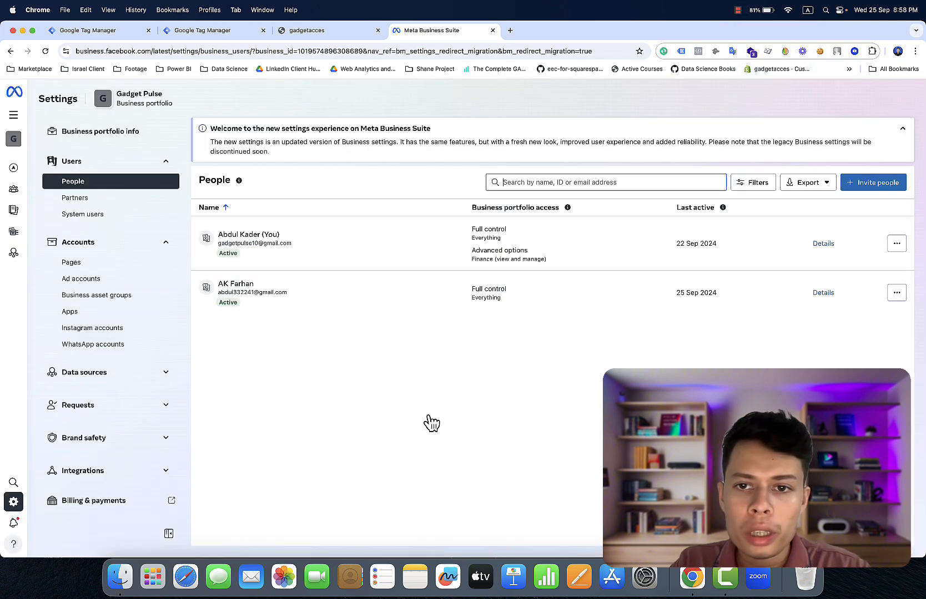
- Switch from the settings sidebar to the legacy Business Manager settings and confirm
left_click(132, 381)
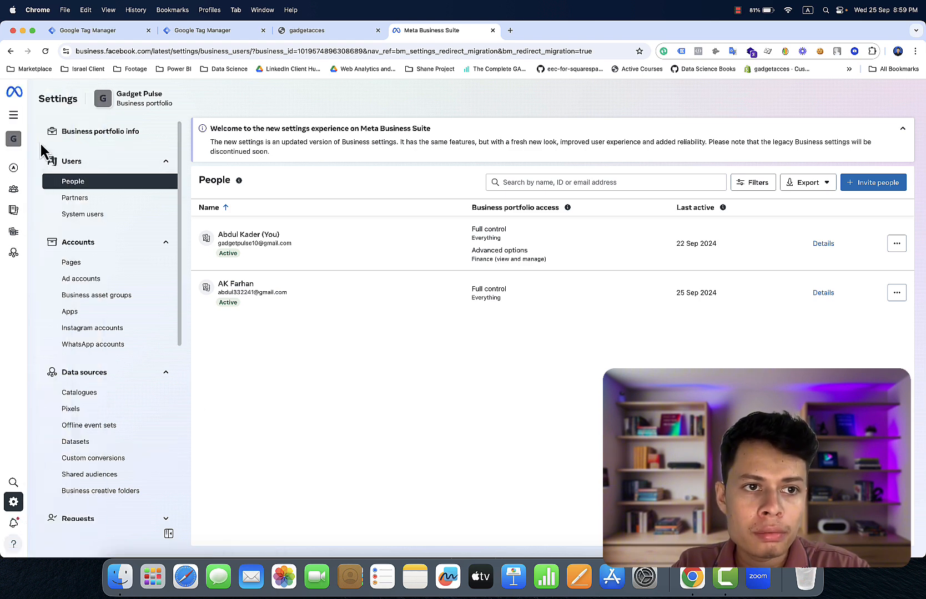
mouse_move(12, 155)
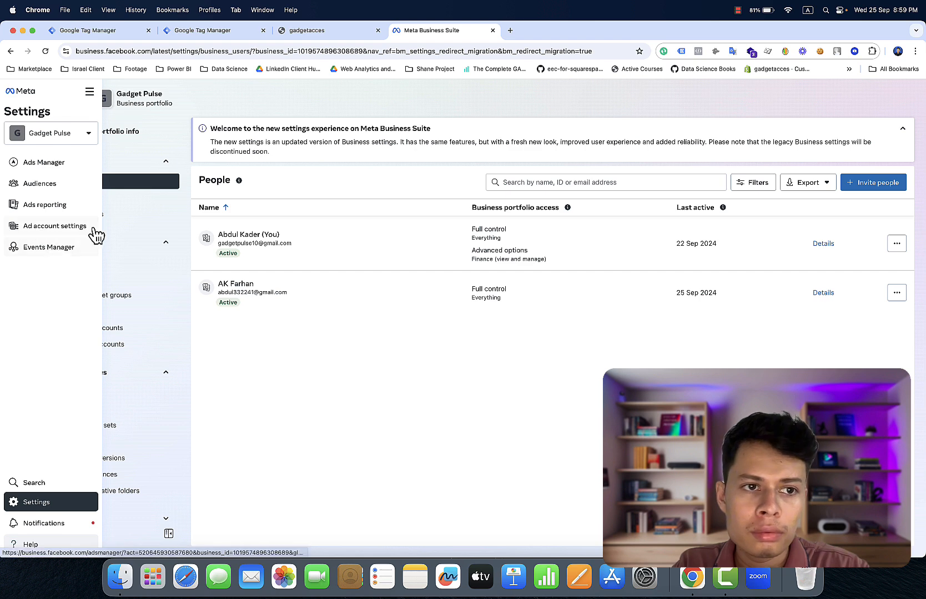
scroll(132, 213, "down", 1)
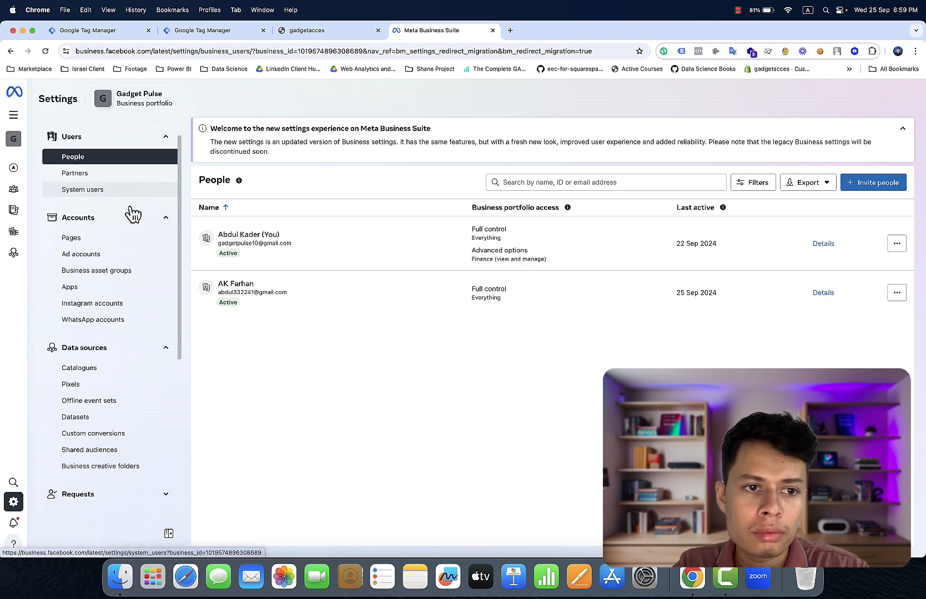
scroll(132, 213, "down", 5)
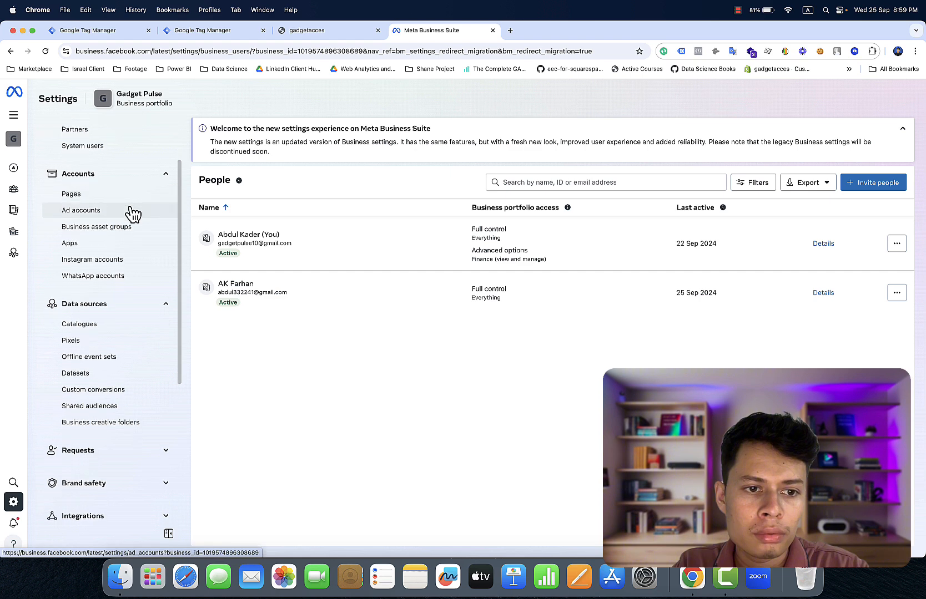
scroll(132, 213, "down", 6)
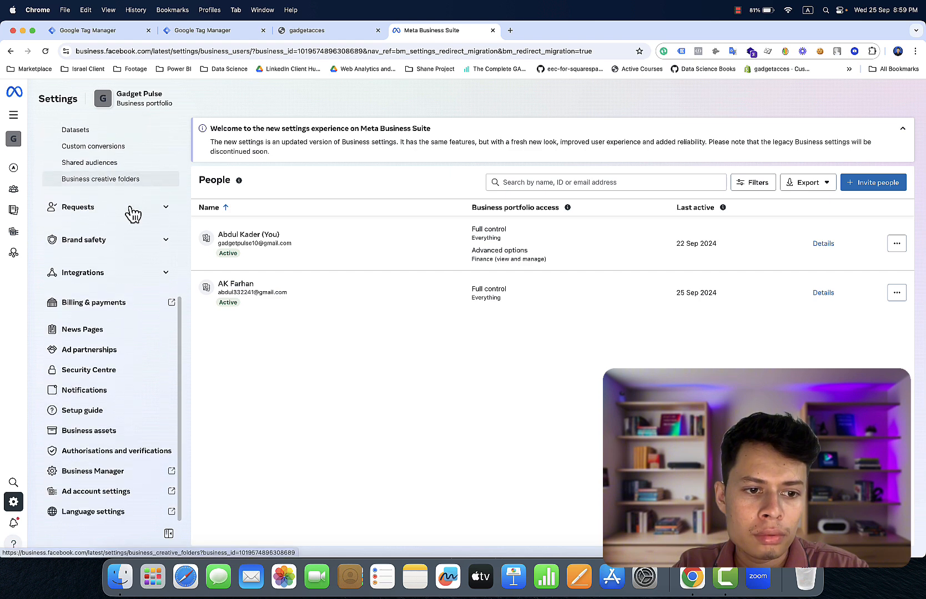
left_click(127, 476)
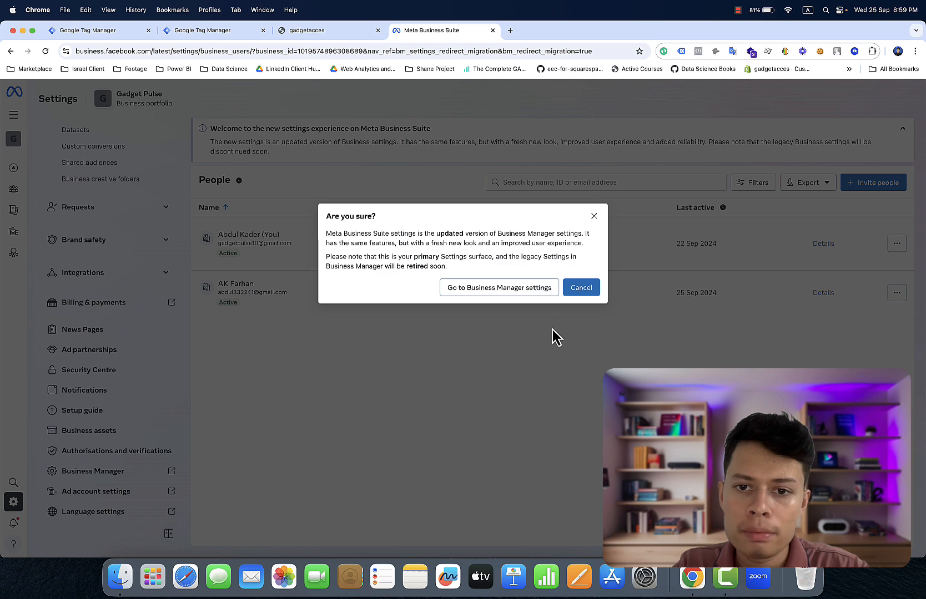
left_click(530, 288)
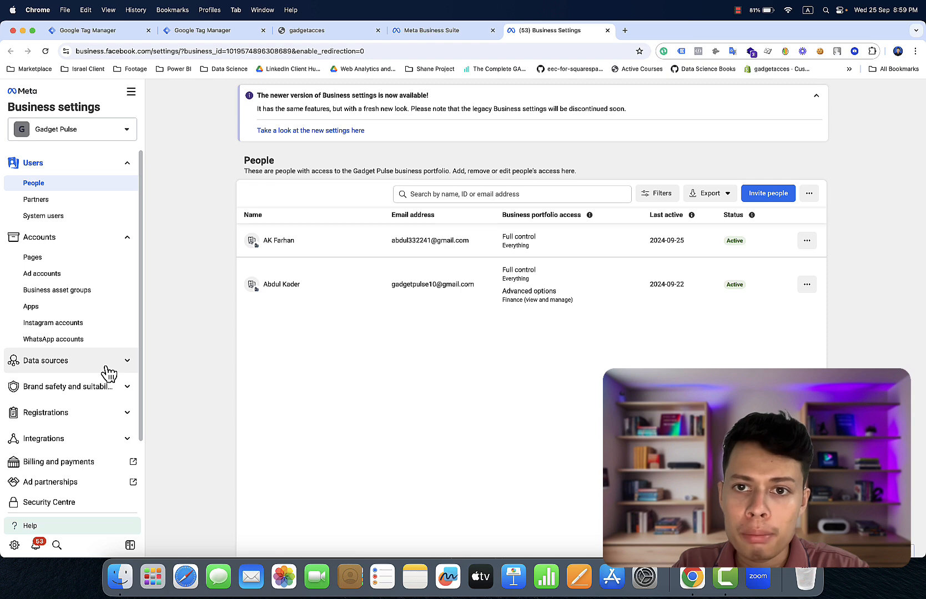
- Expand Data sources in the sidebar and open Datasets to see Gadget Pulse
scroll(103, 378, "down", 3)
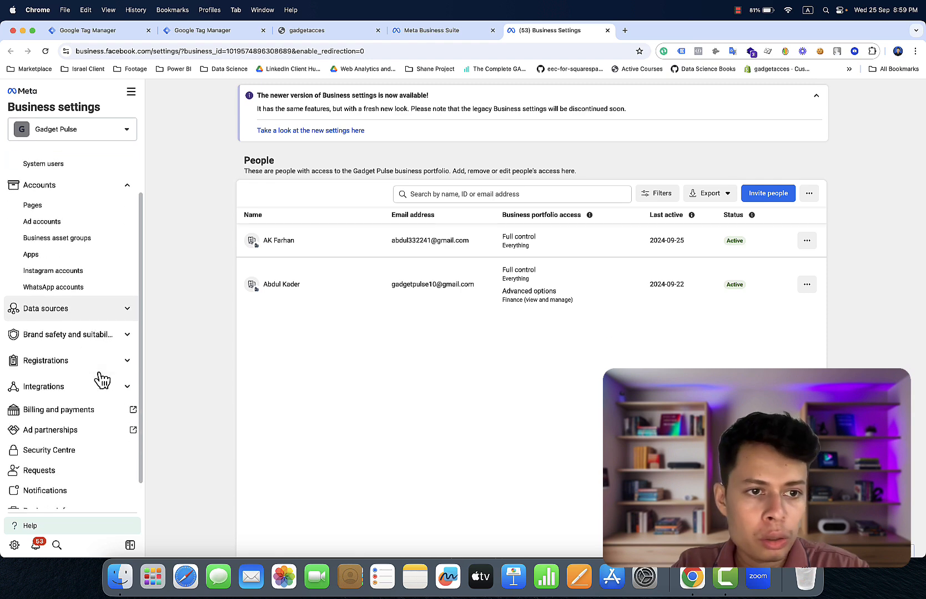
left_click(86, 297)
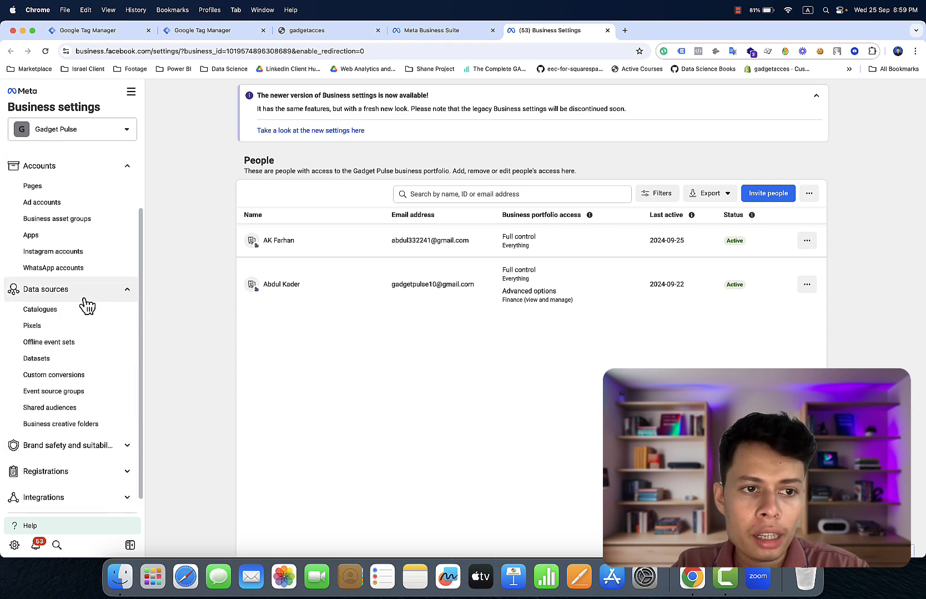
left_click(79, 361)
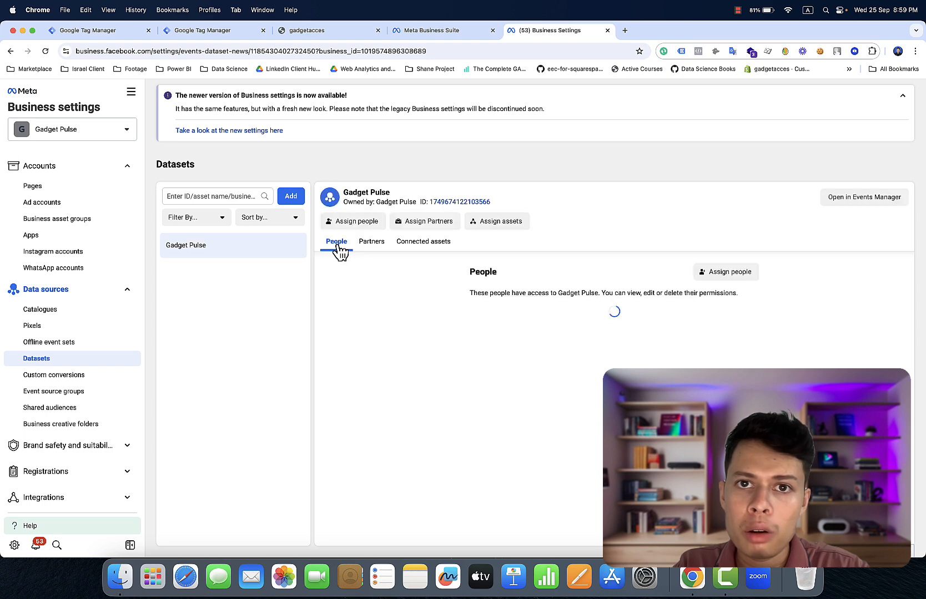
- Create a dataset named 'Youtube Data set' and close the website connection dialog
left_click(291, 200)
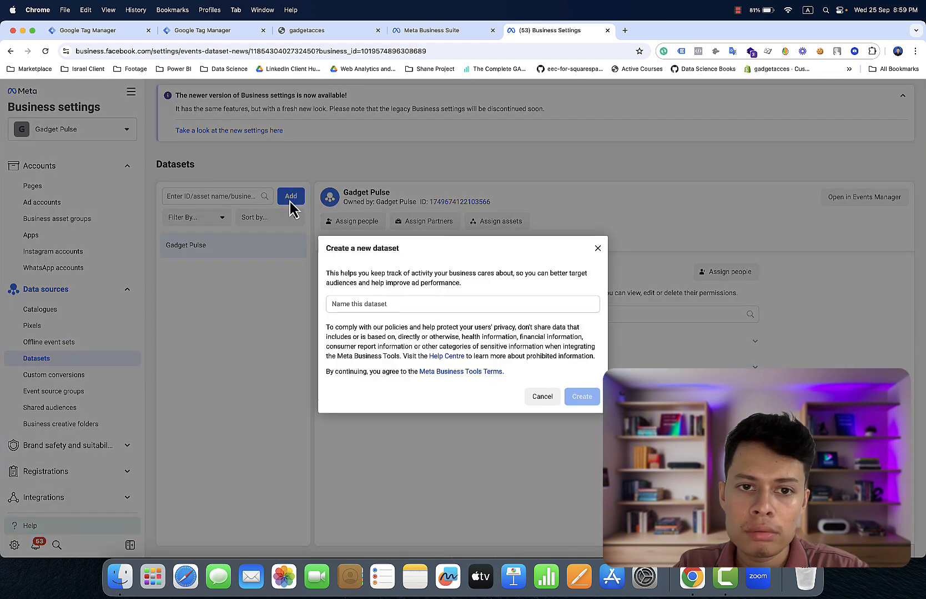
left_click(409, 304)
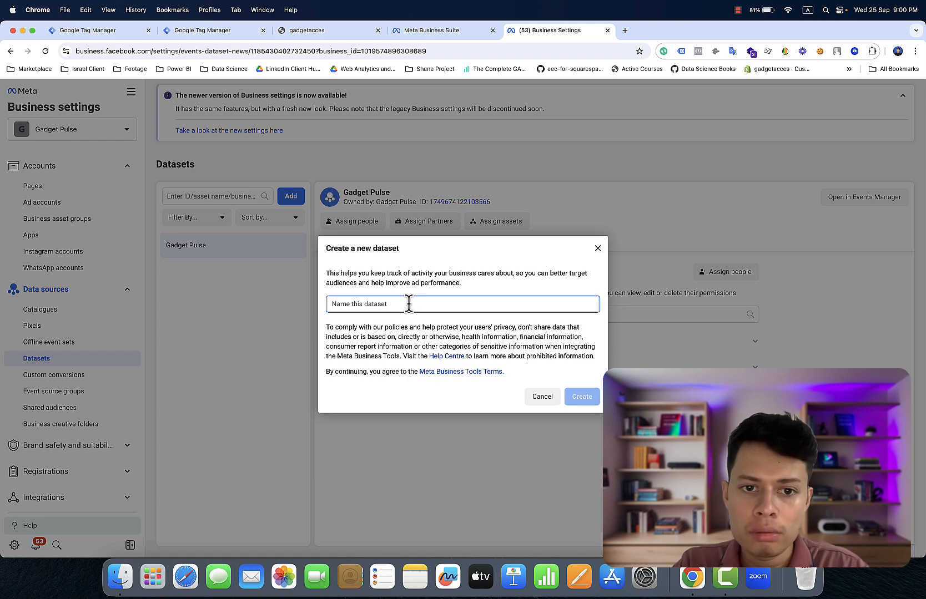
type("Youtu")
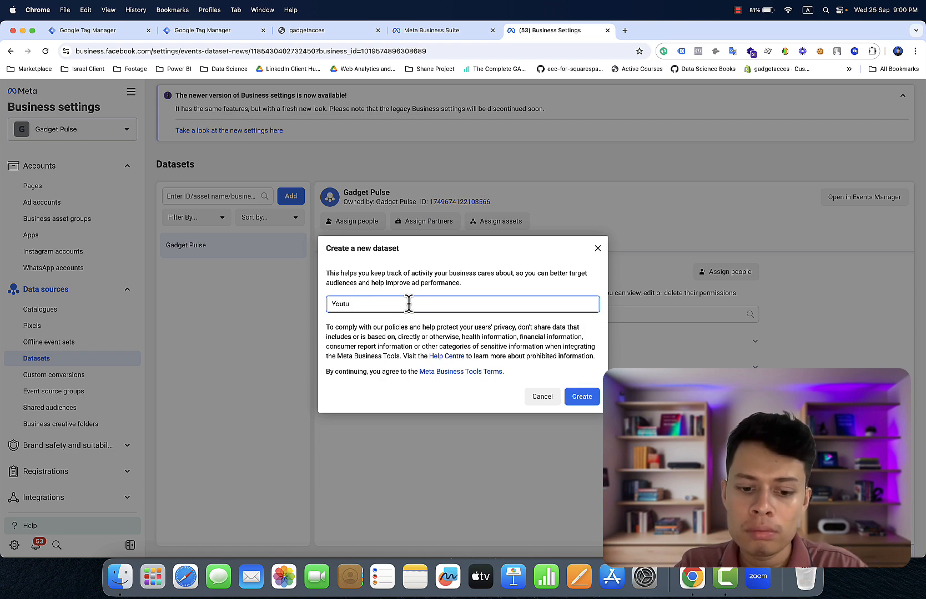
type("be D")
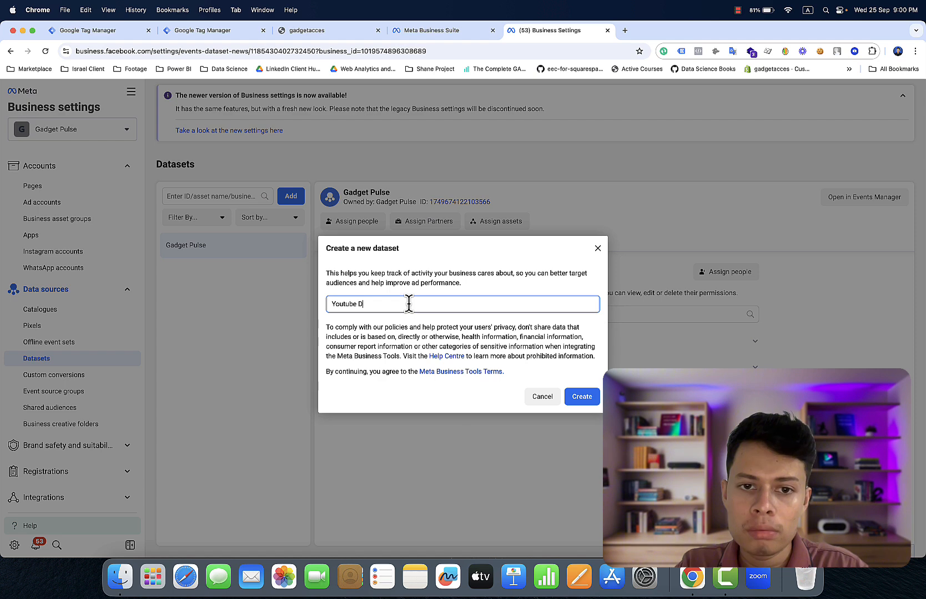
type("ata set")
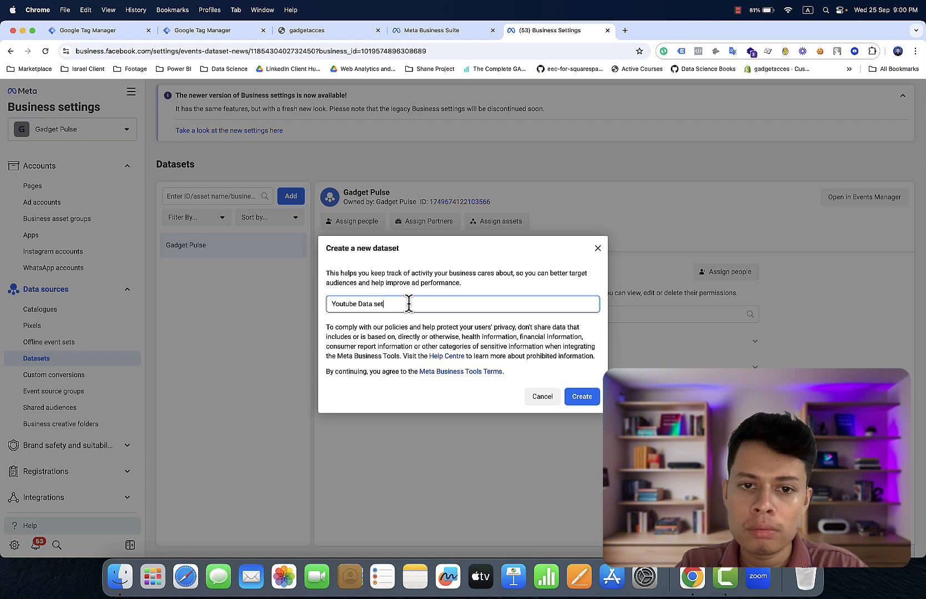
left_click(578, 397)
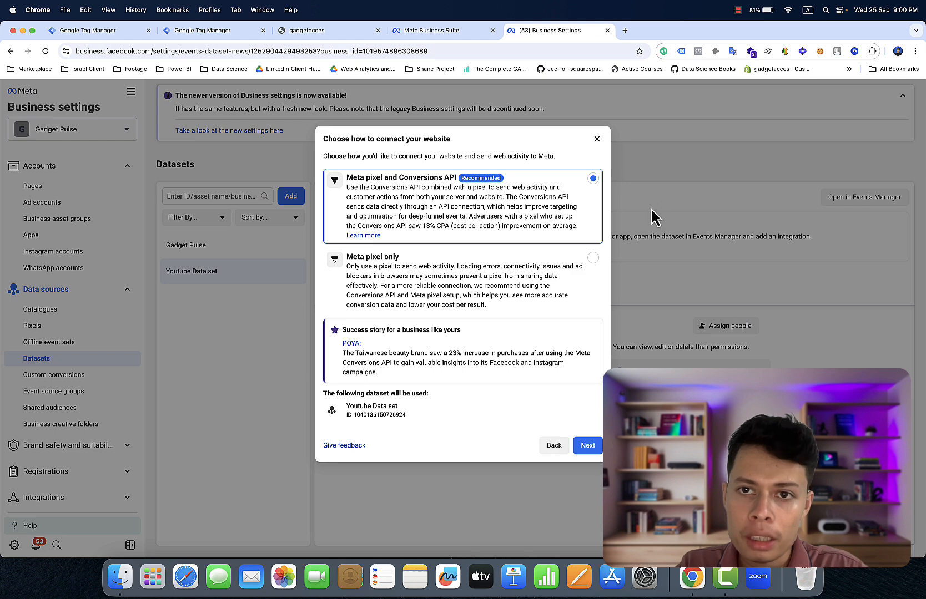
left_click(597, 139)
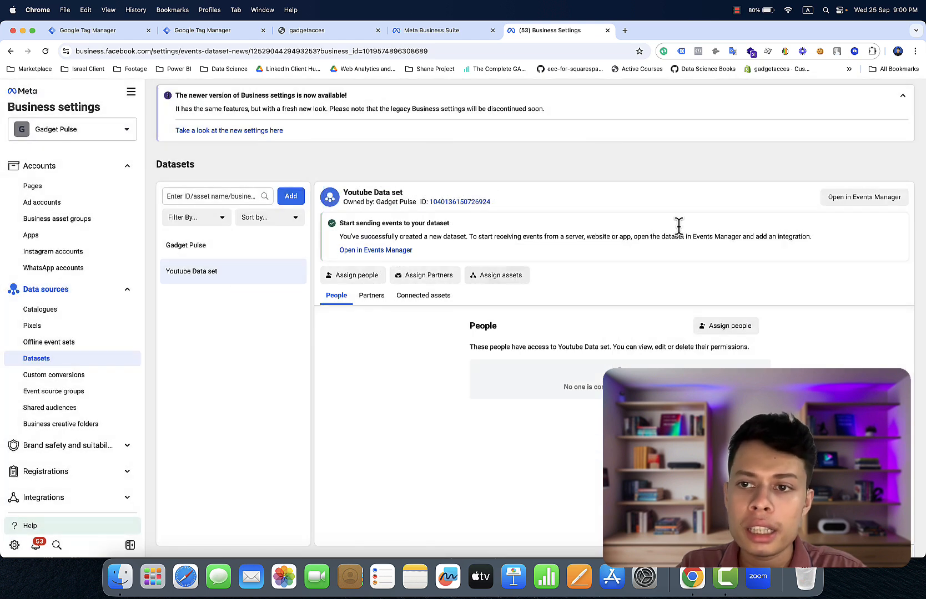
- Copy Youtube Data set's dataset ID from its Events Manager settings, then return to Tag Manager
left_click(853, 205)
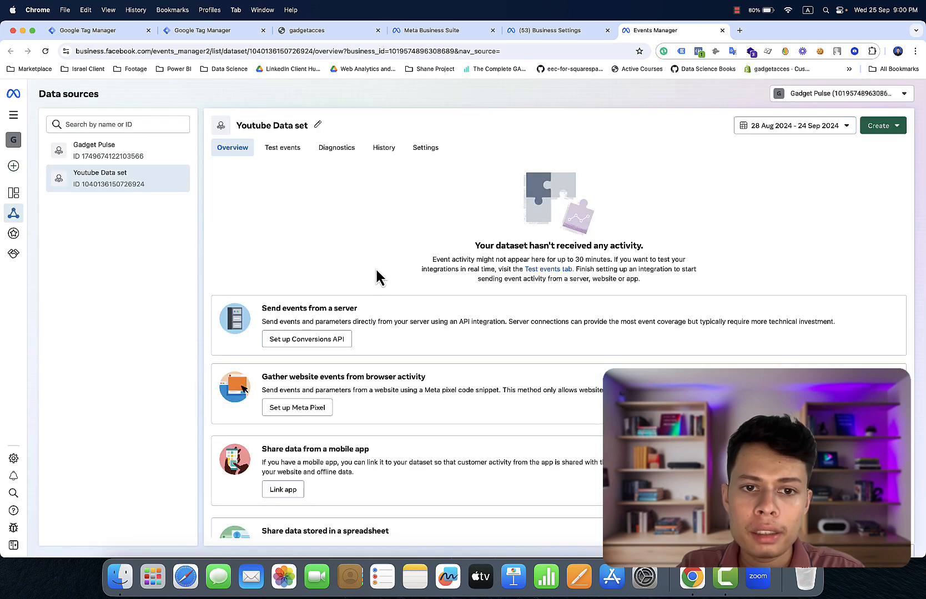
scroll(376, 271, "down", 2)
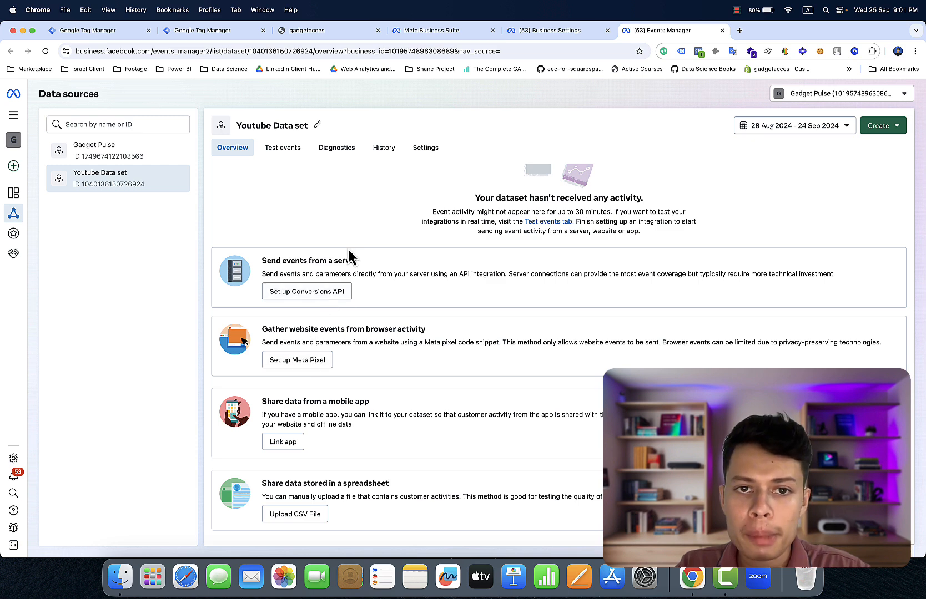
left_click(423, 155)
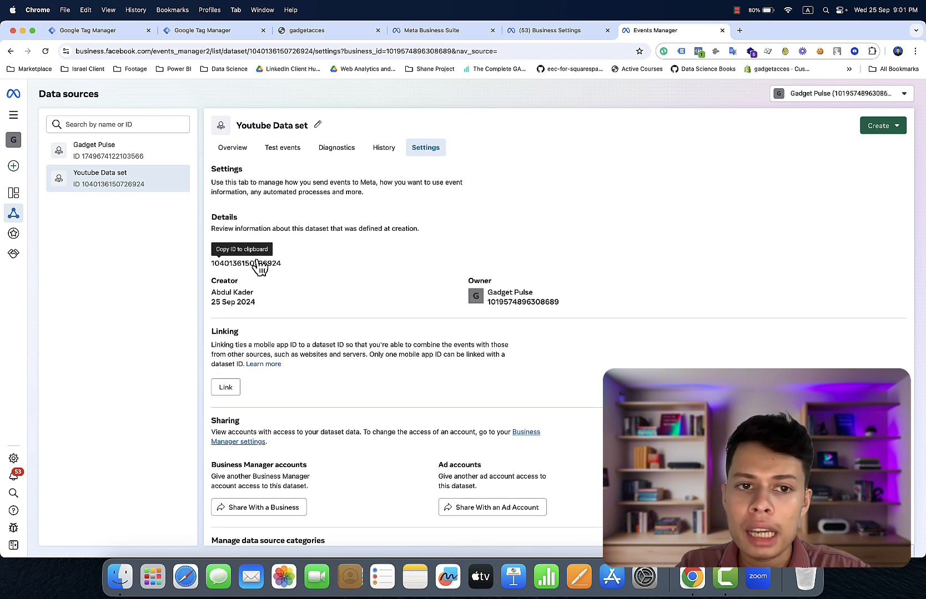
left_click(258, 264)
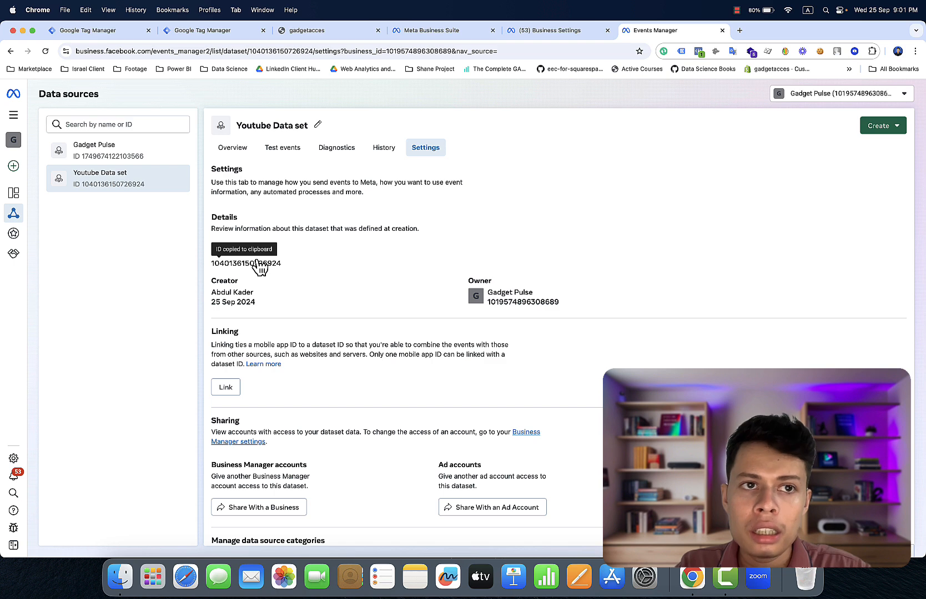
left_click(131, 30)
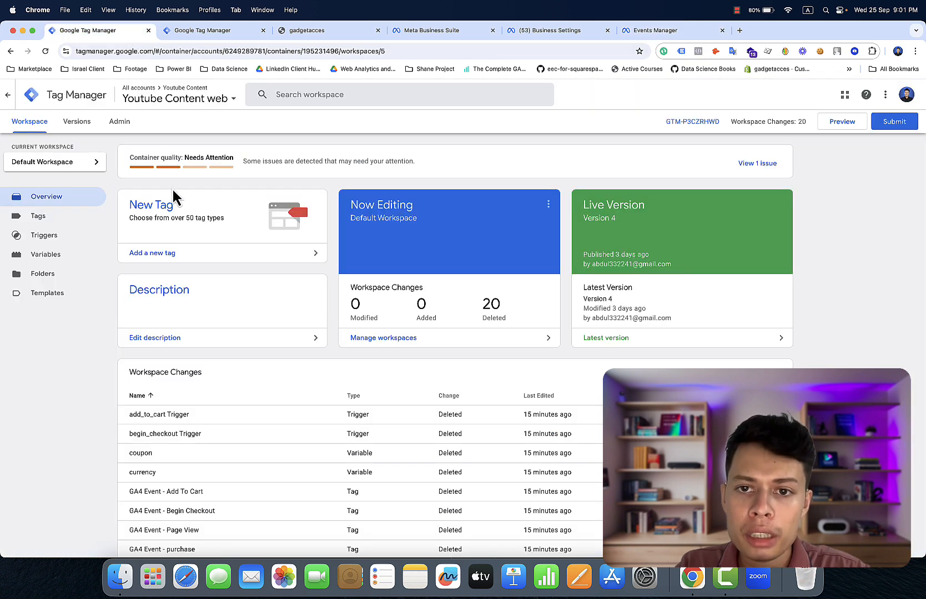
- Create a Constant variable holding the pasted dataset ID and name it 'Meta Pixel Id'
left_click(83, 270)
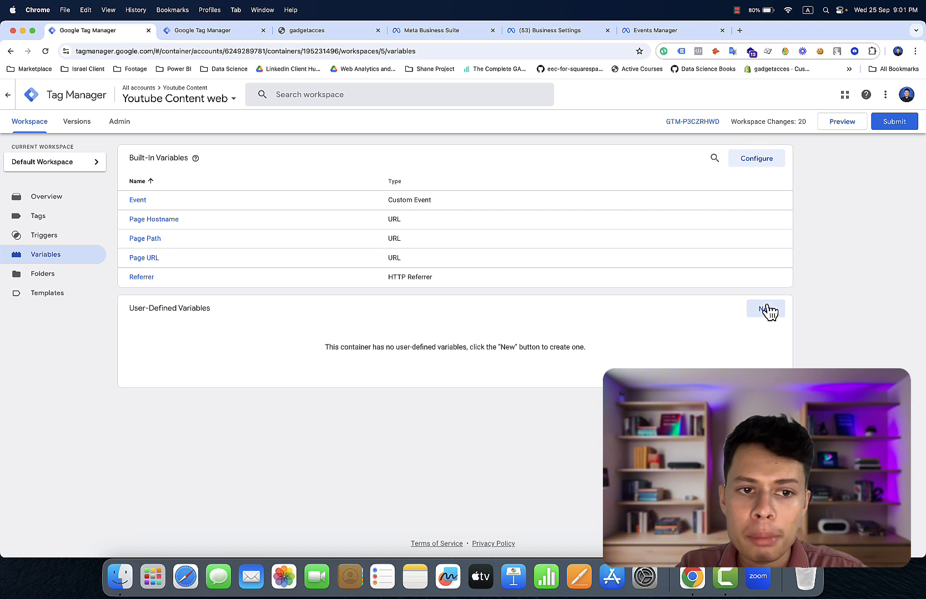
left_click(766, 310)
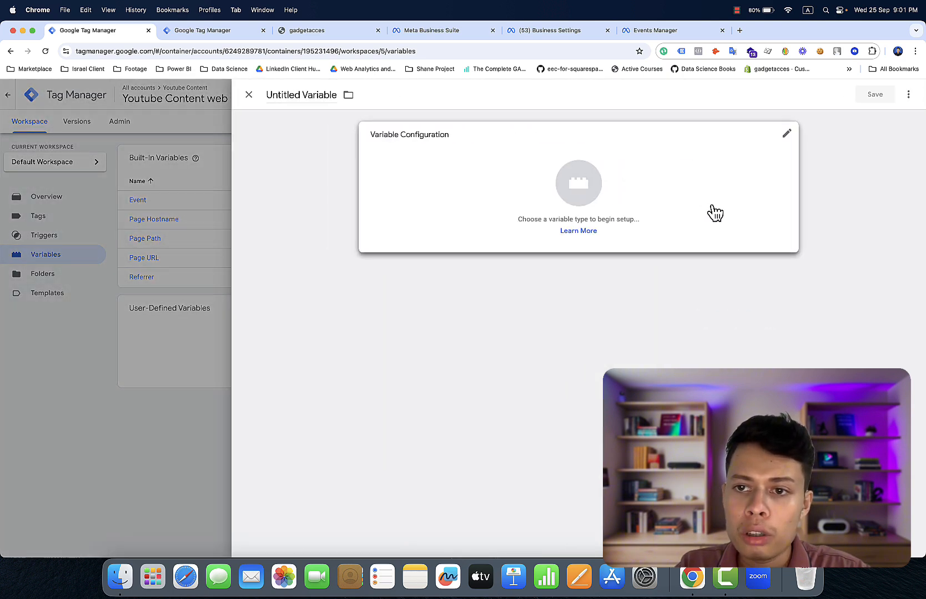
left_click(714, 212)
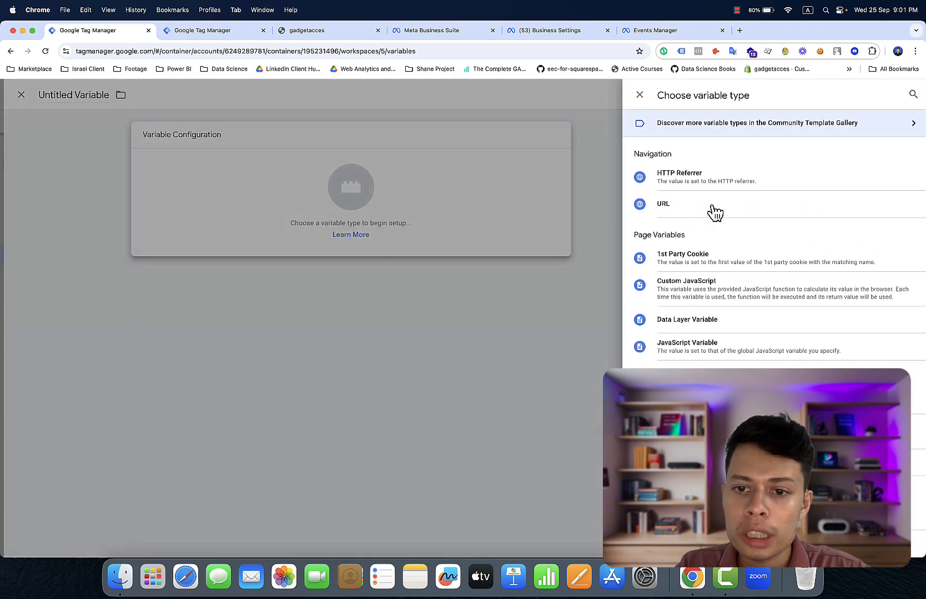
scroll(747, 366, "down", 2)
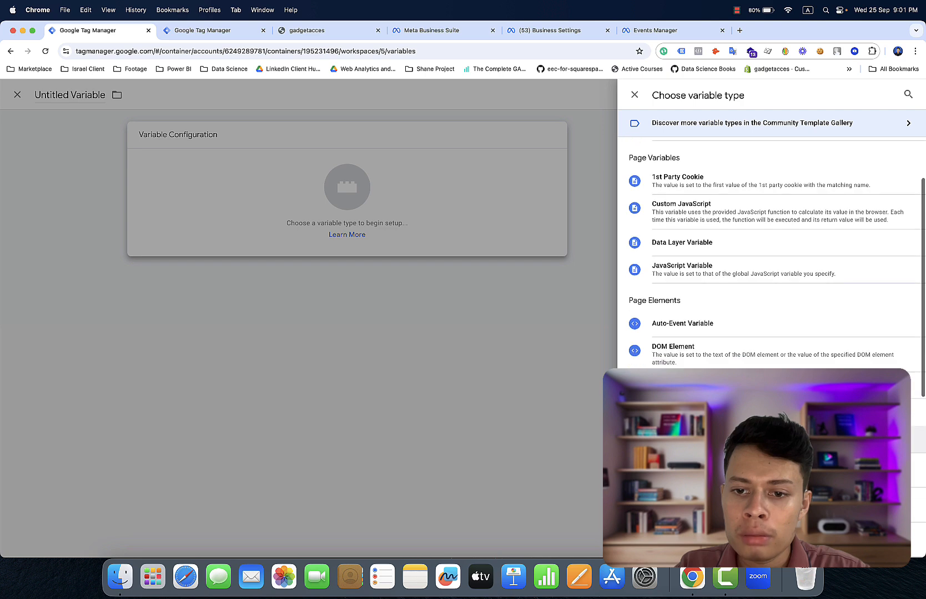
left_click(721, 438)
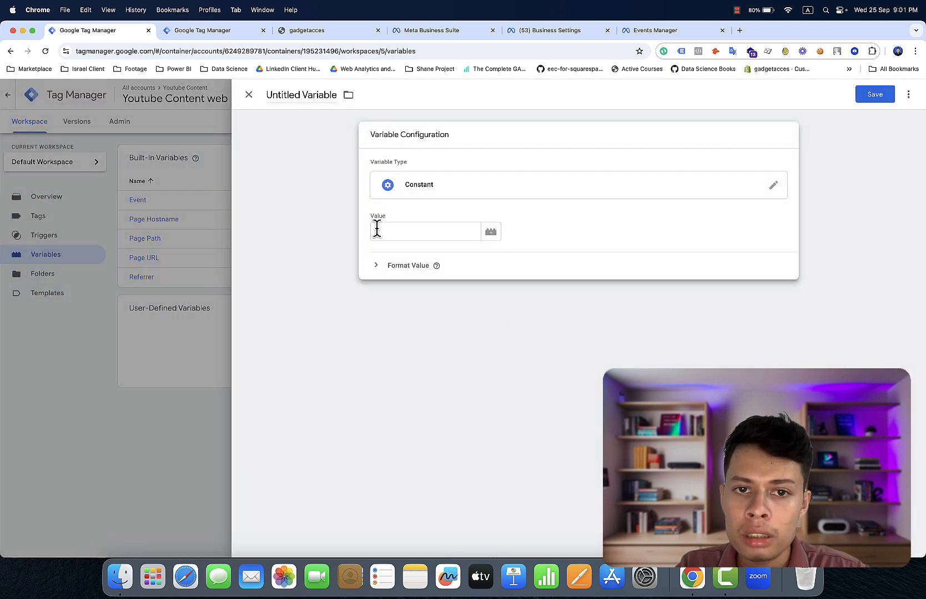
left_click(374, 229)
right_click(377, 228)
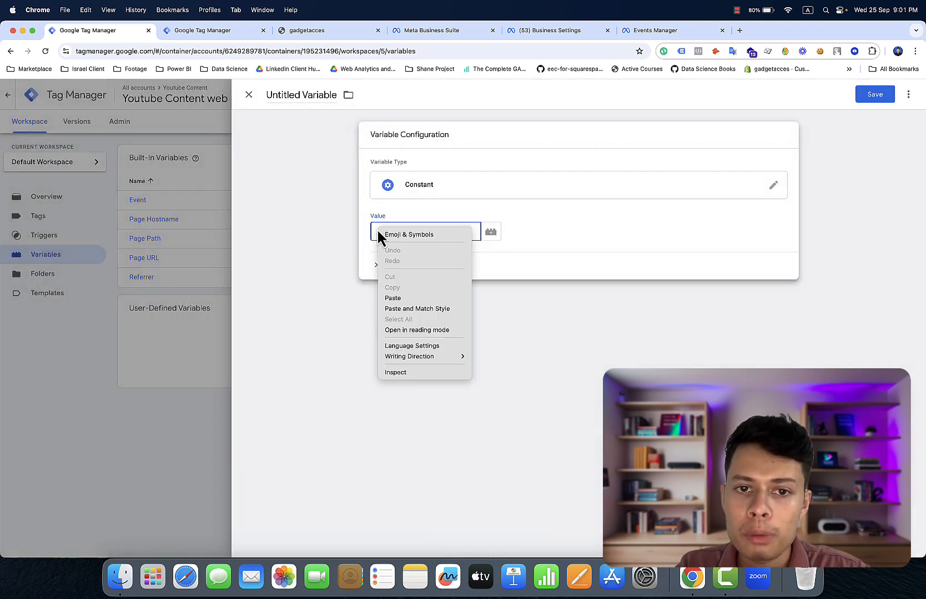
left_click(397, 300)
left_click(311, 94)
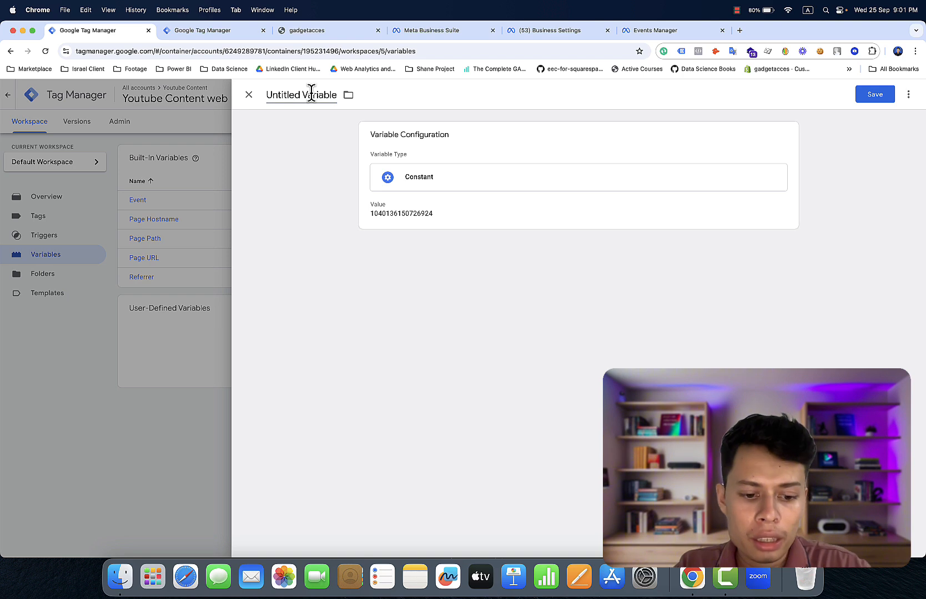
key("super+a")
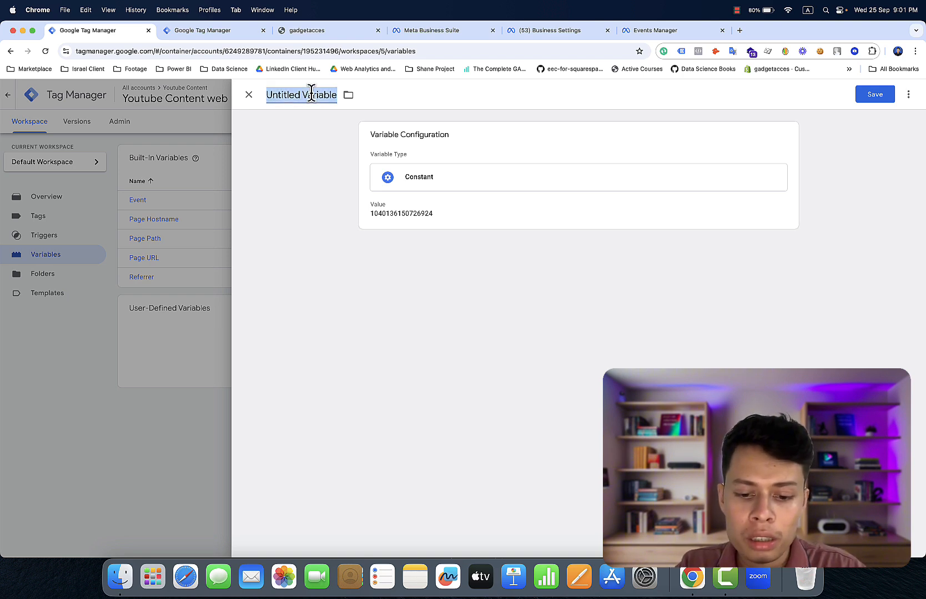
type("Met")
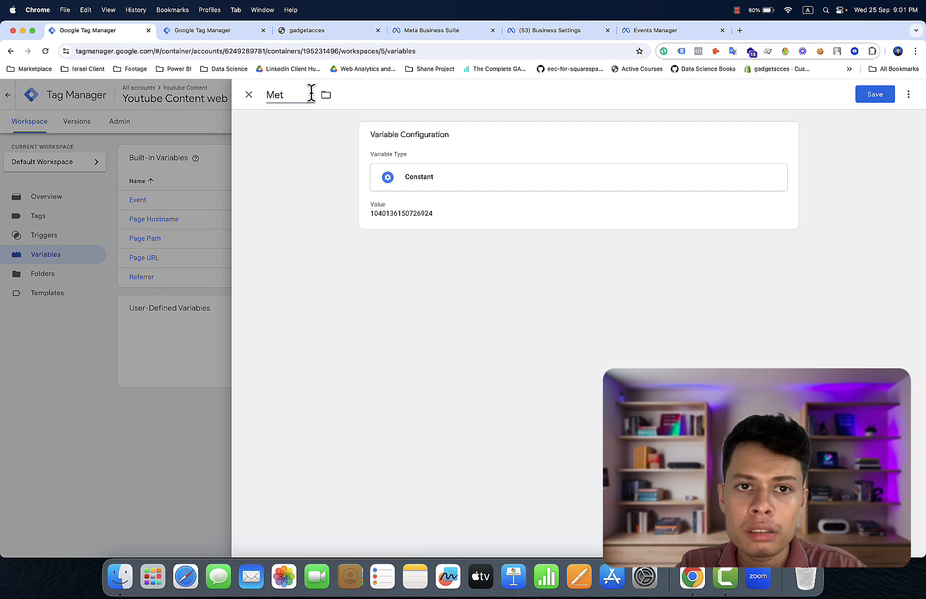
type("a ")
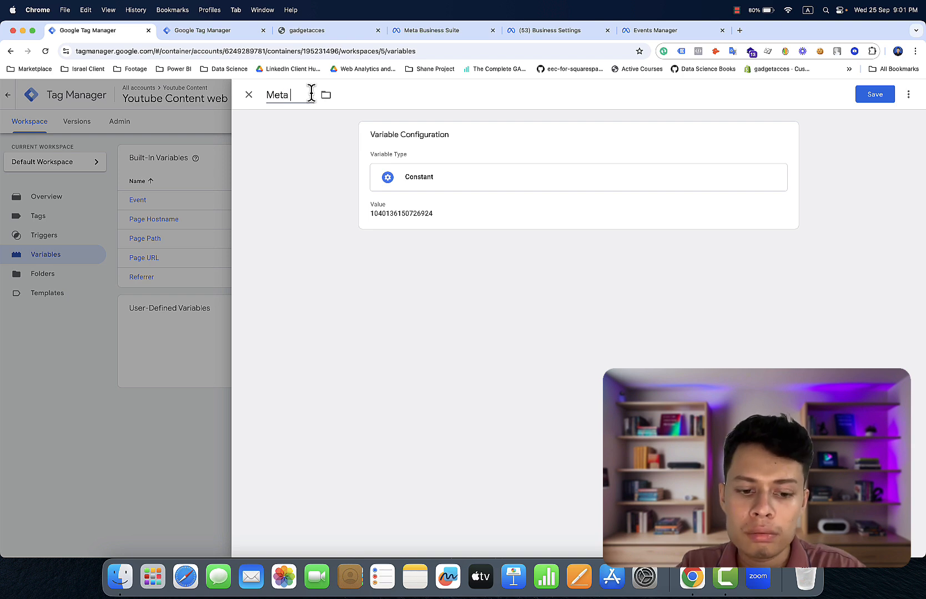
type("Pix")
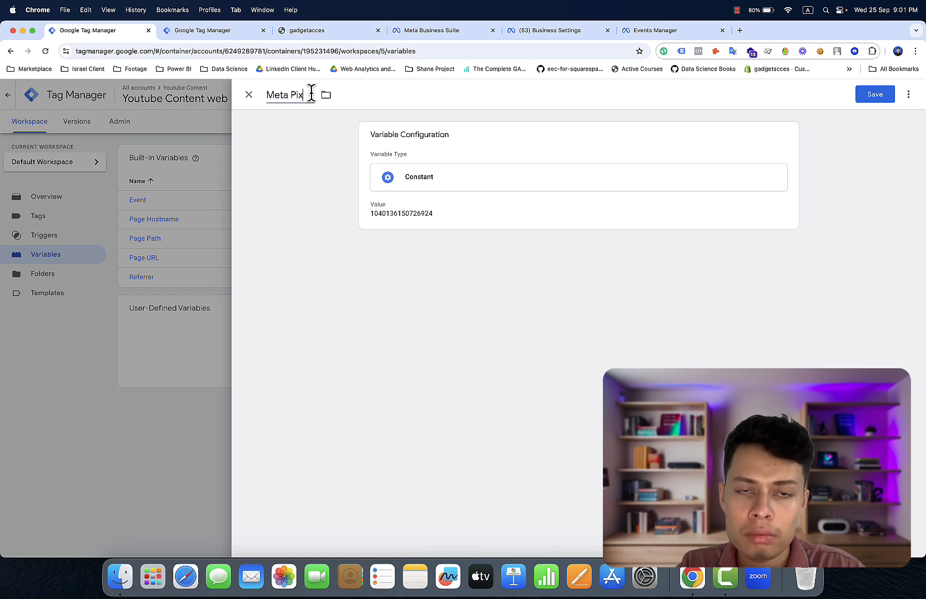
type("el Id")
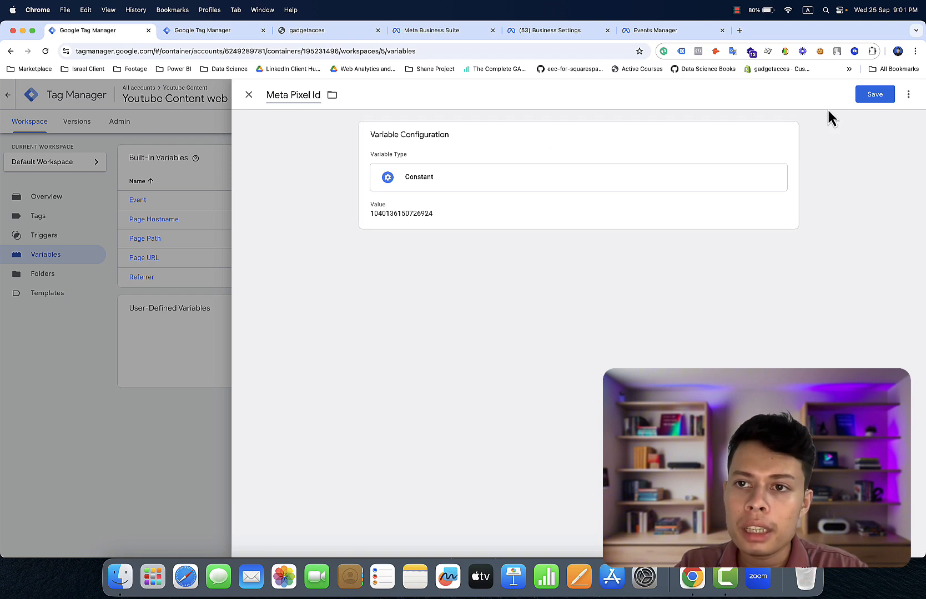
- Save the Meta Pixel Id Constant variable
left_click(875, 104)
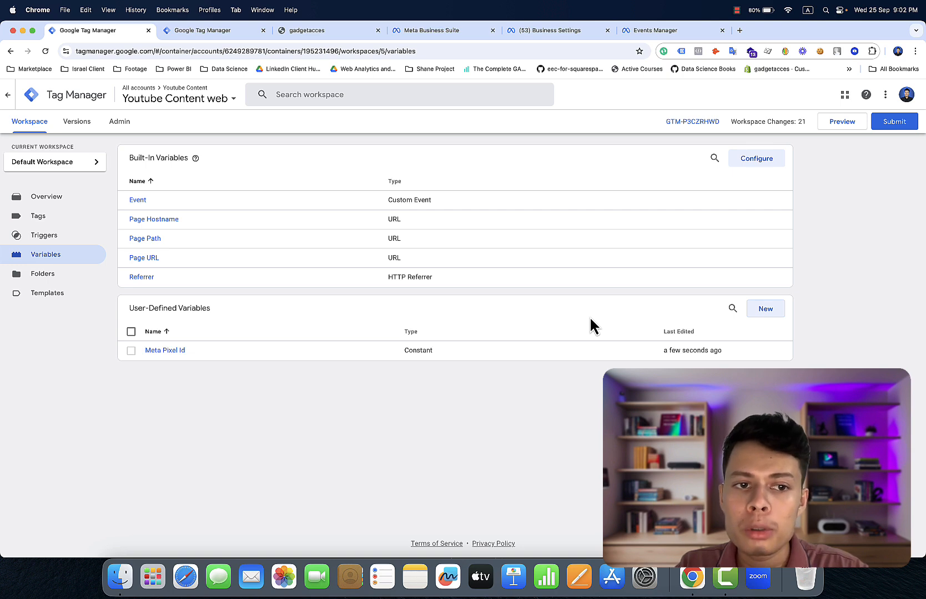
- Add and save a 1st Party Cookie variable 'FBC' with cookie name _fbc
left_click(764, 316)
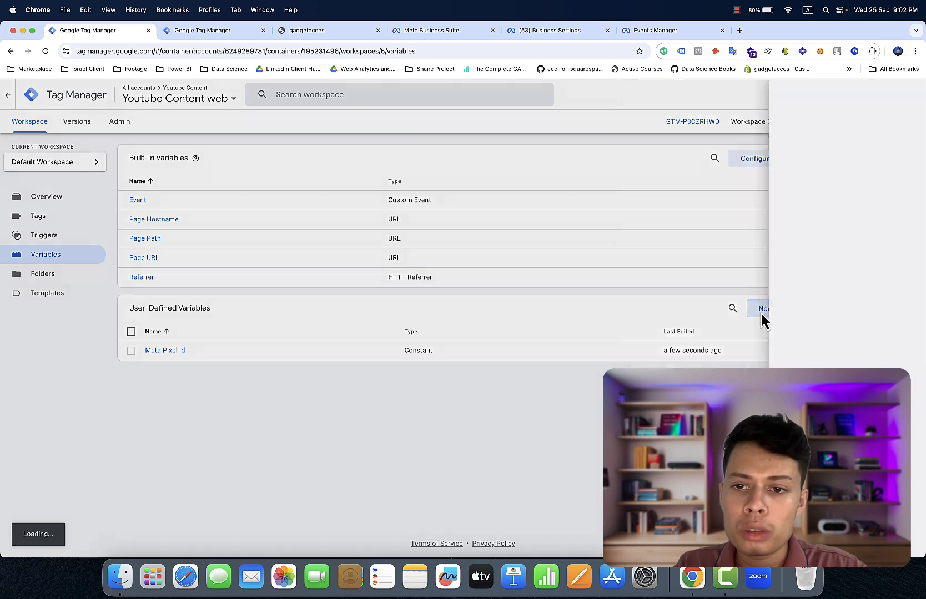
left_click(631, 196)
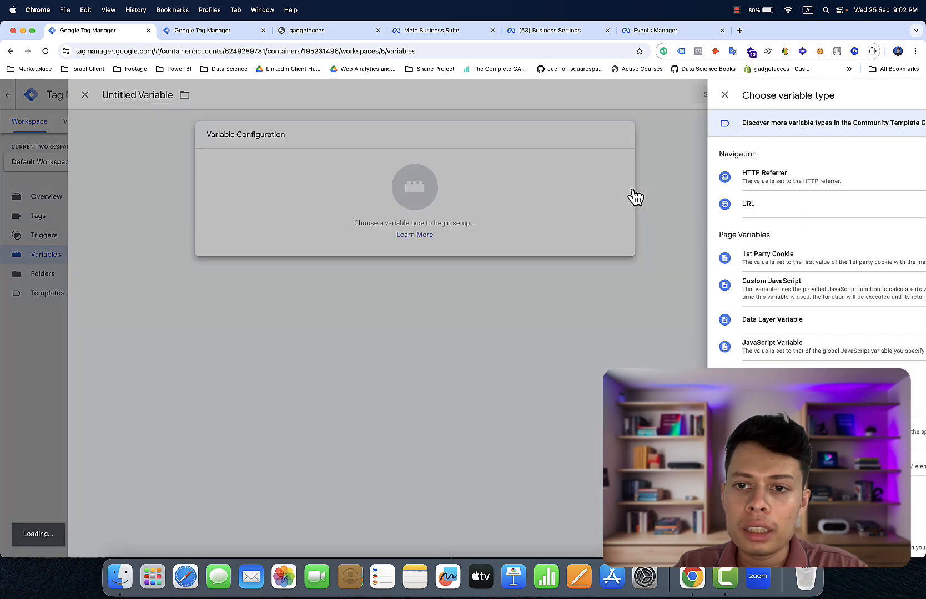
left_click(669, 264)
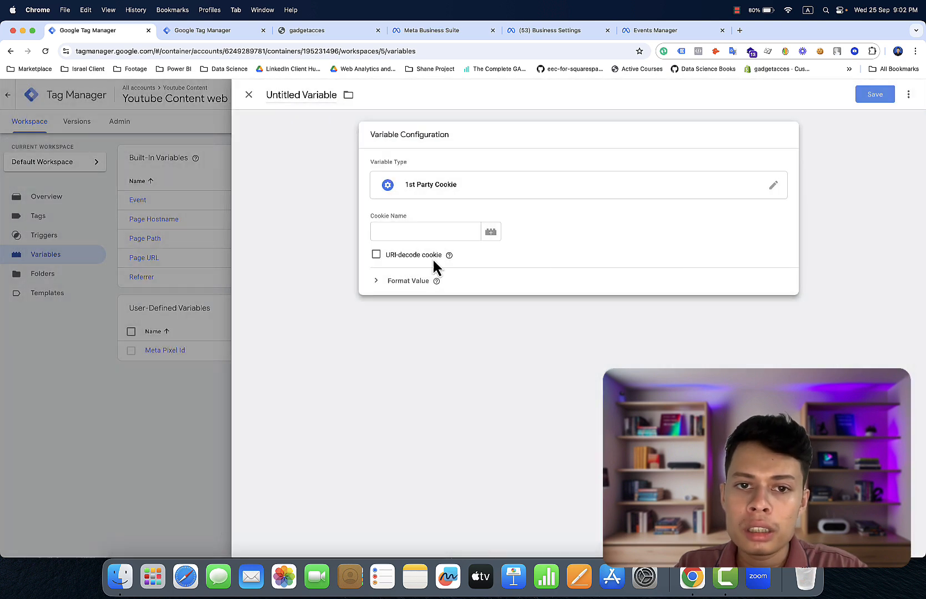
left_click(453, 228)
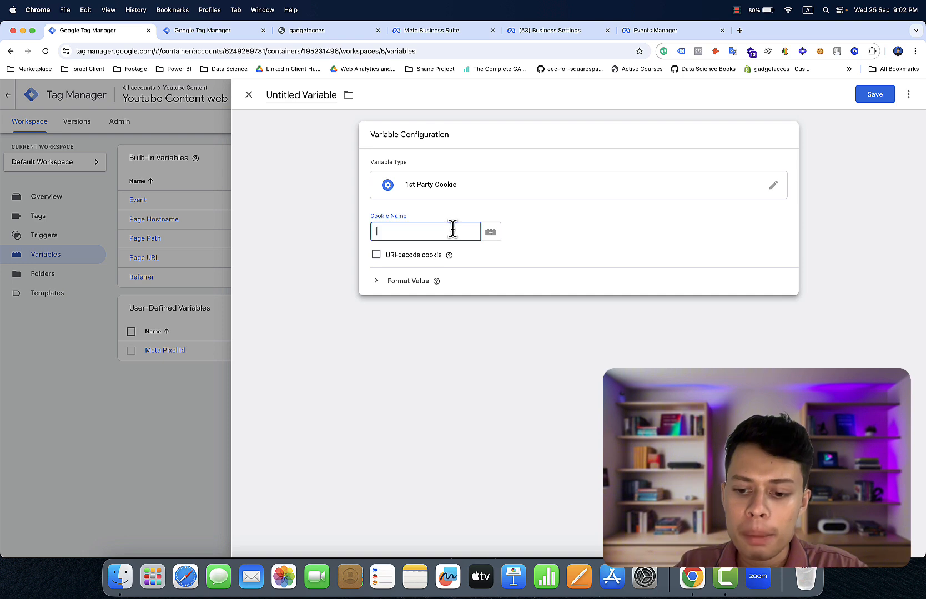
type("_")
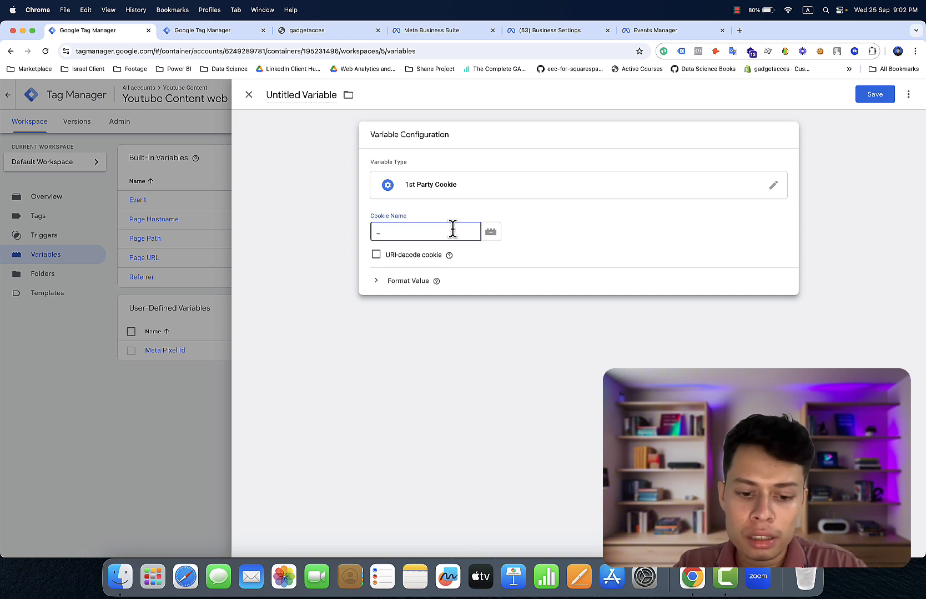
type("fbc")
left_click(329, 89)
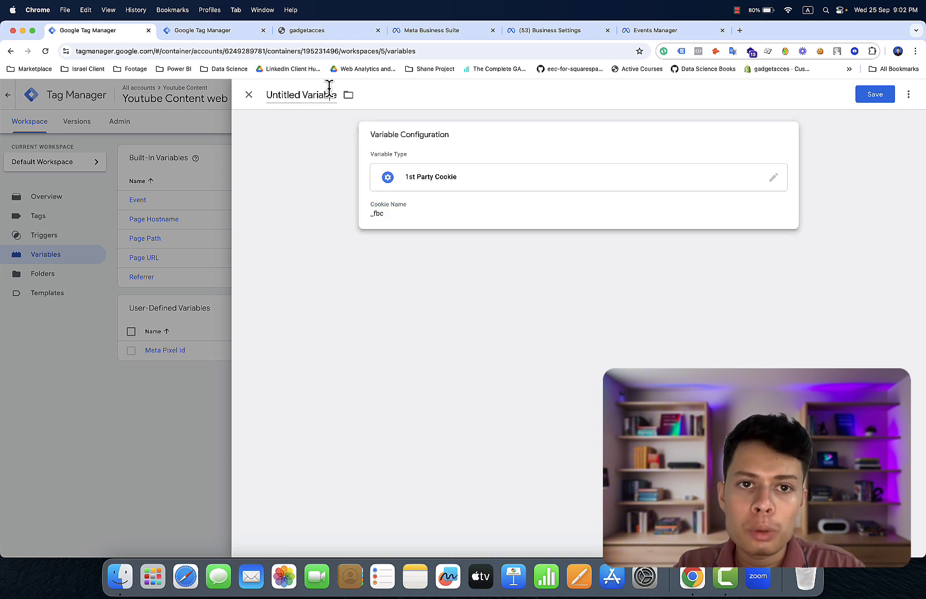
key("super+a")
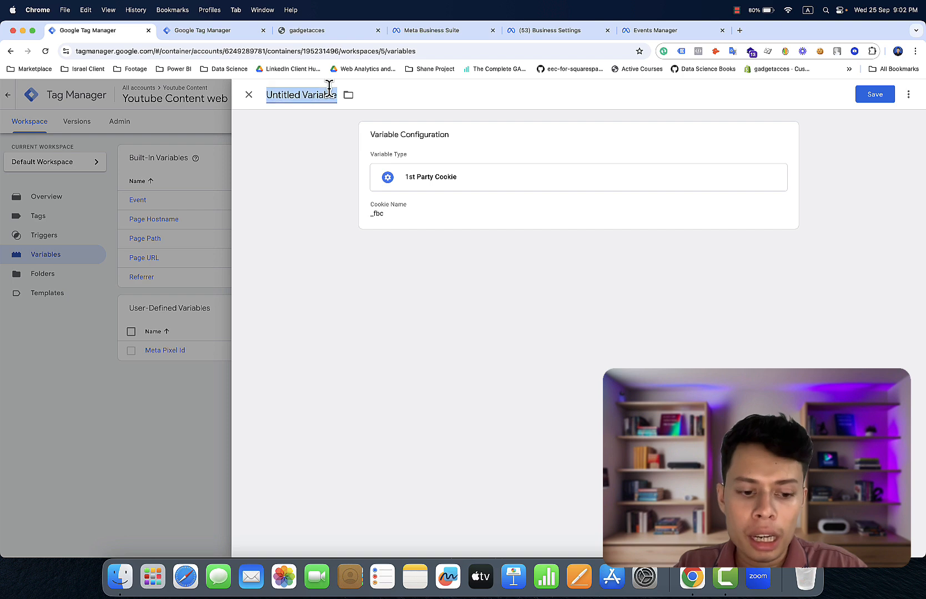
type("F")
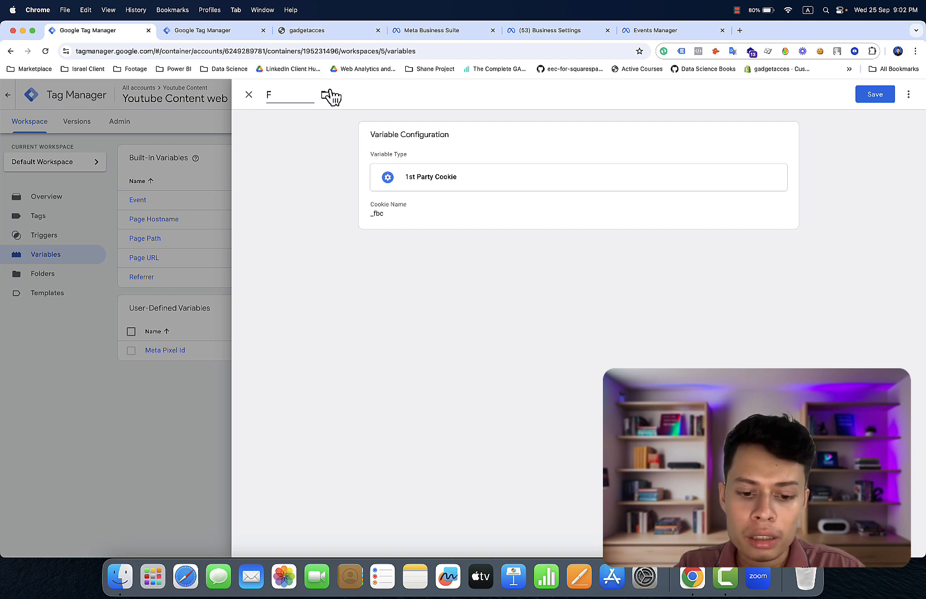
type("BC")
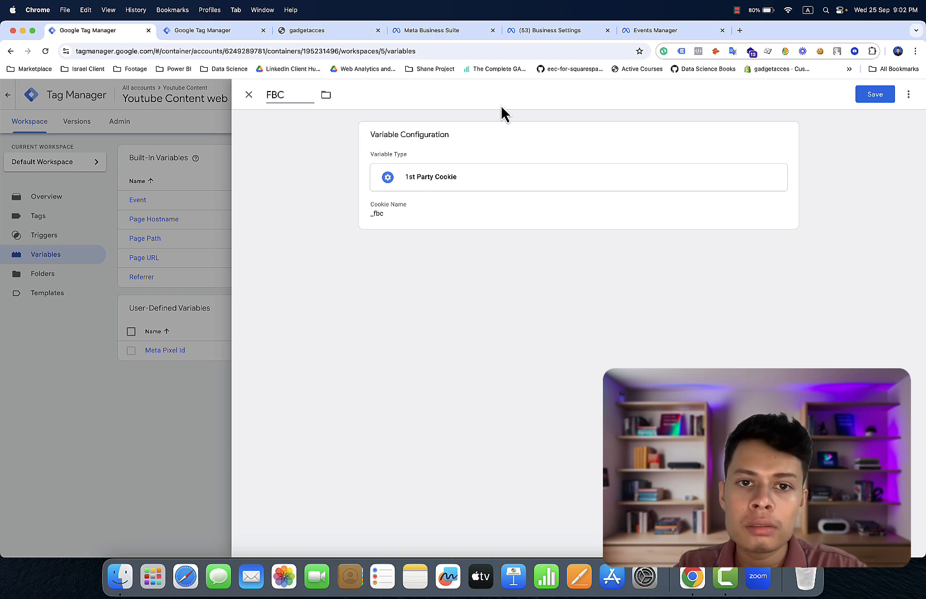
left_click(865, 103)
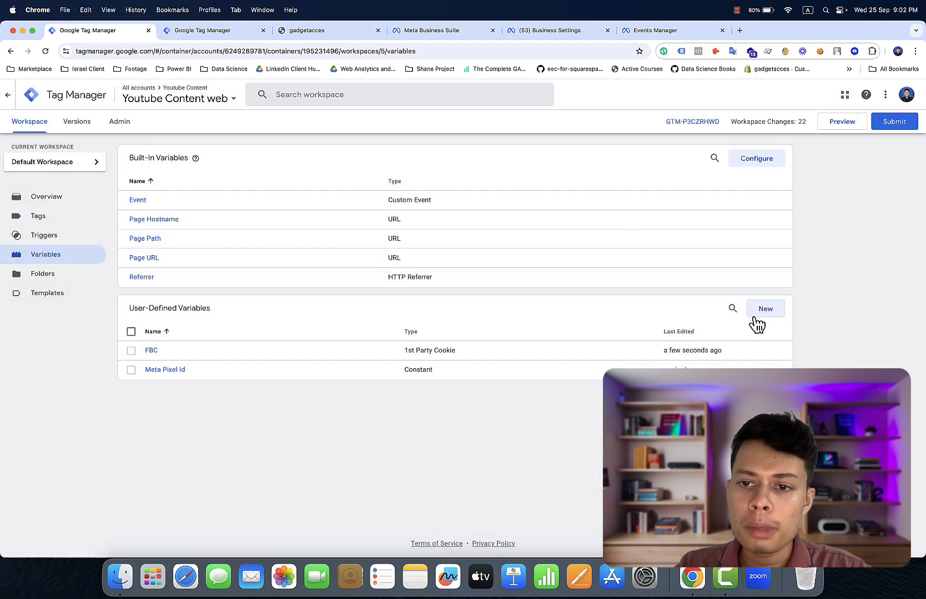
- Start a new 1st Party Cookie variable with cookie name _fbp, titled 'FBP'
left_click(758, 314)
left_click(696, 208)
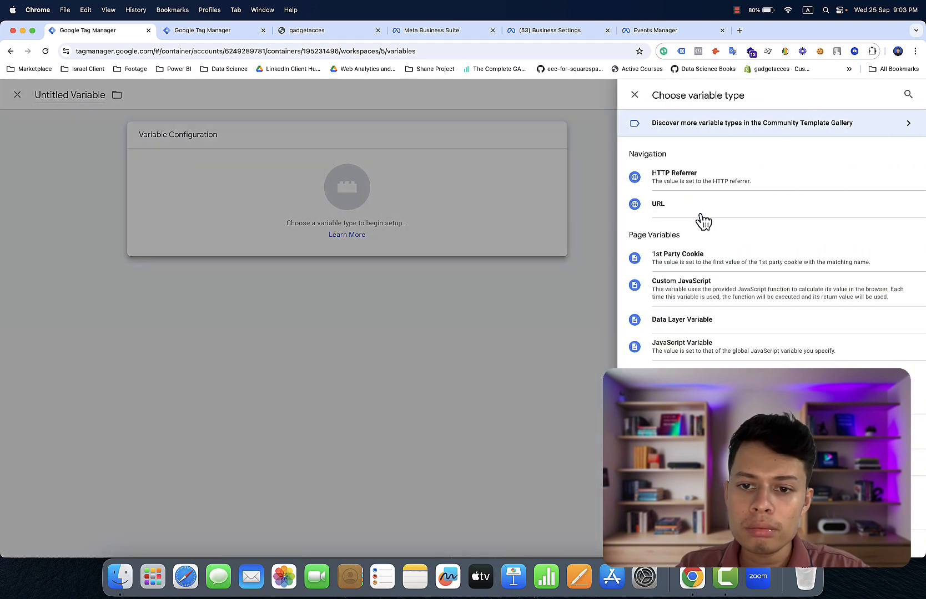
left_click(720, 260)
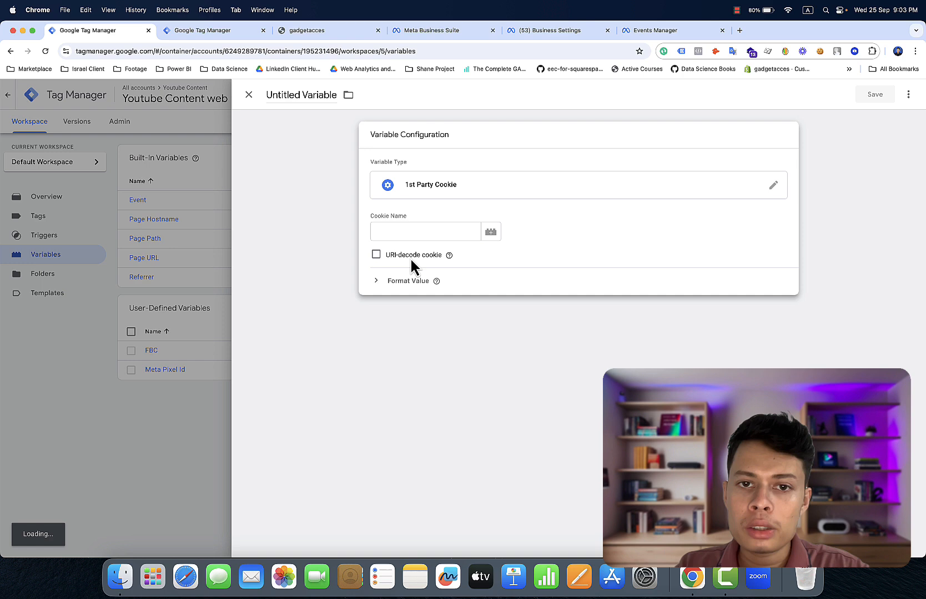
left_click(421, 232)
type("_")
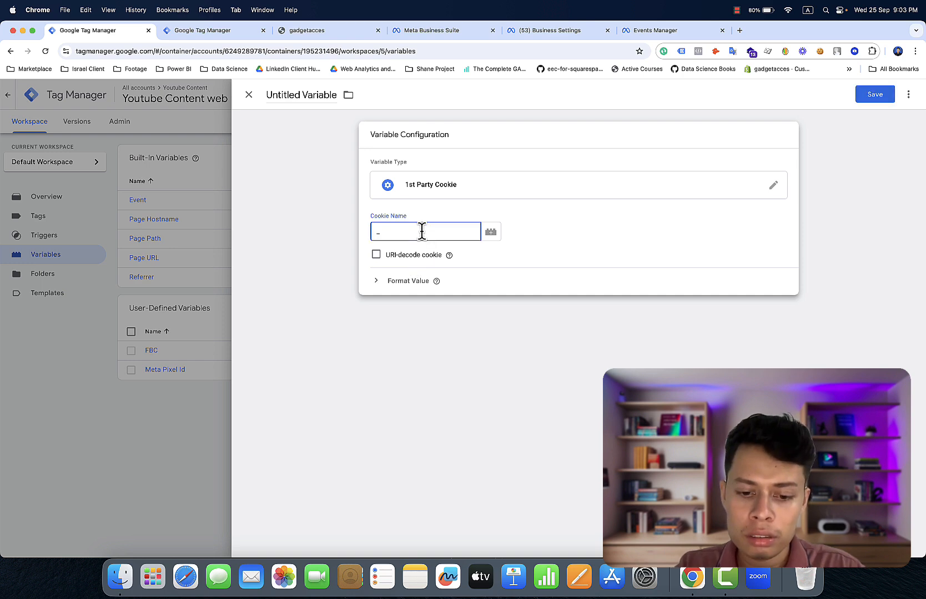
type("fbp")
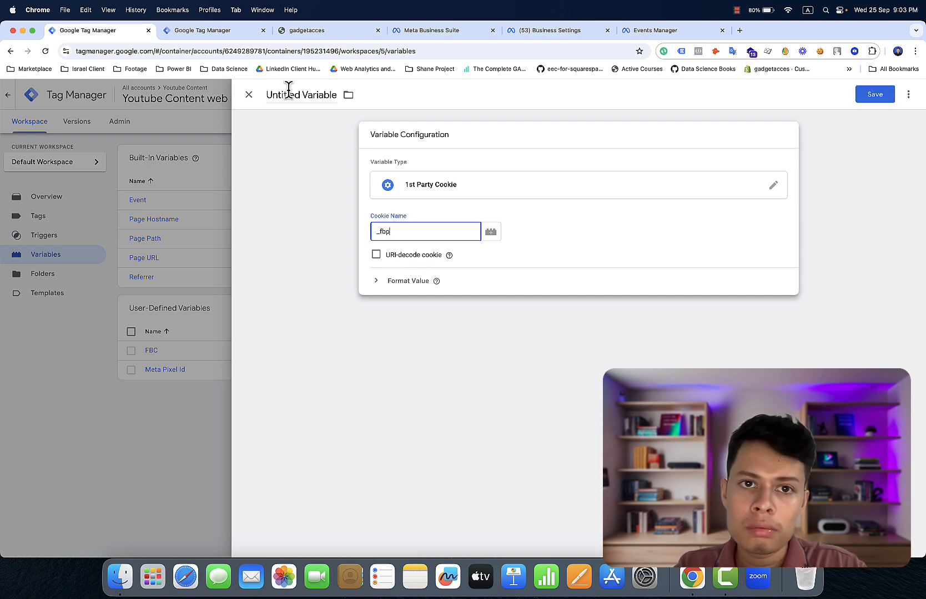
left_click(283, 92)
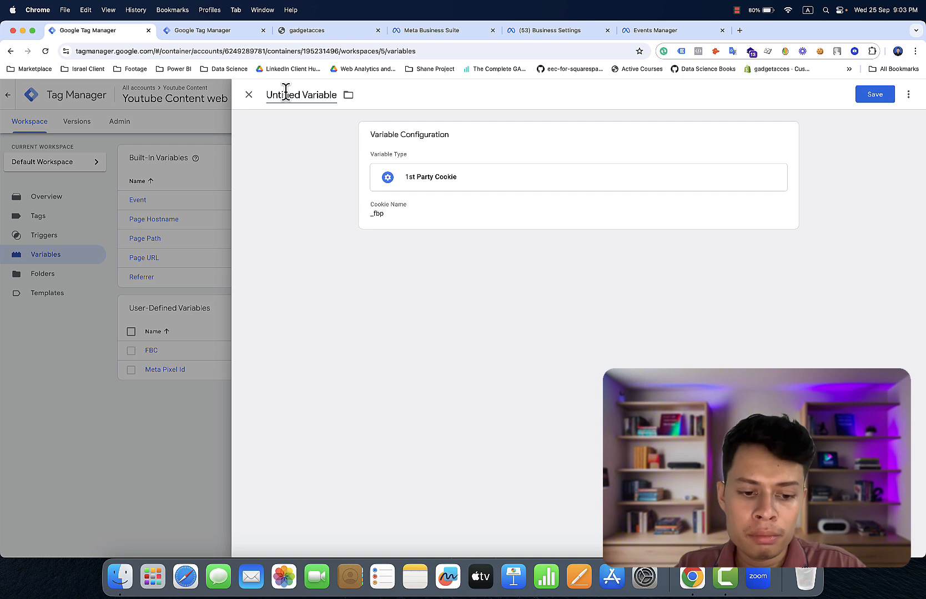
key("super+a")
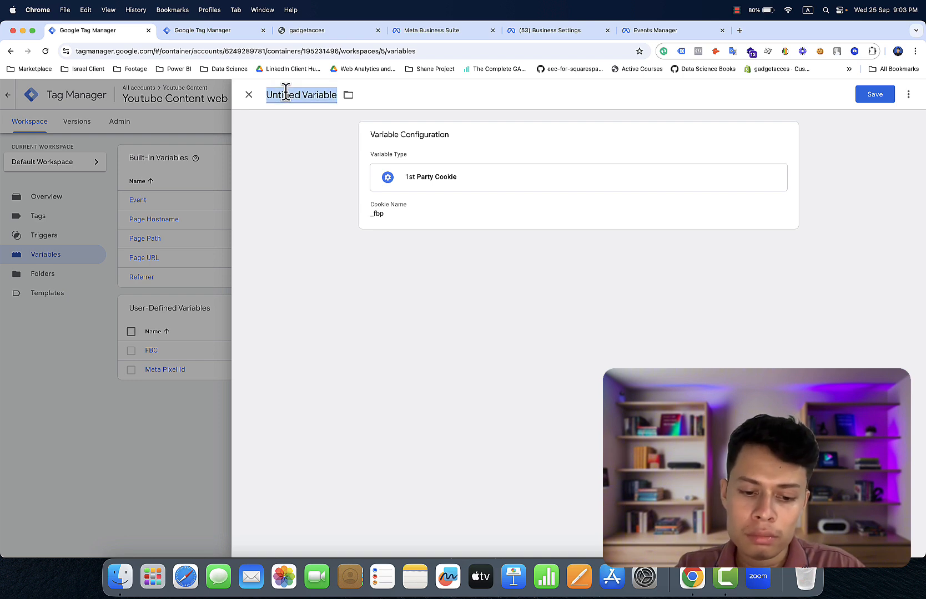
type("FBP")
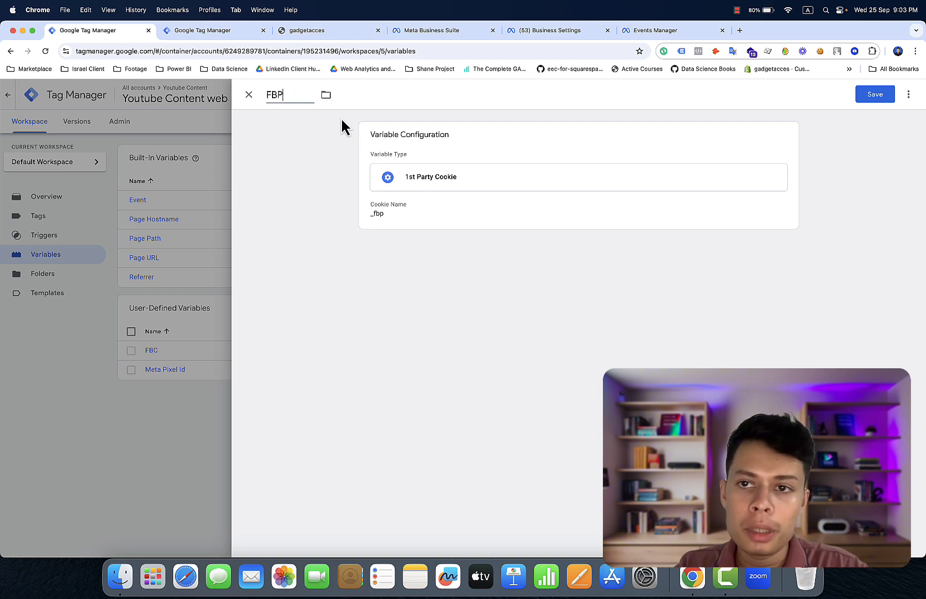
- Save the FBP 1st Party Cookie variable so it is listed with FBC and Meta Pixel Id
left_click(875, 101)
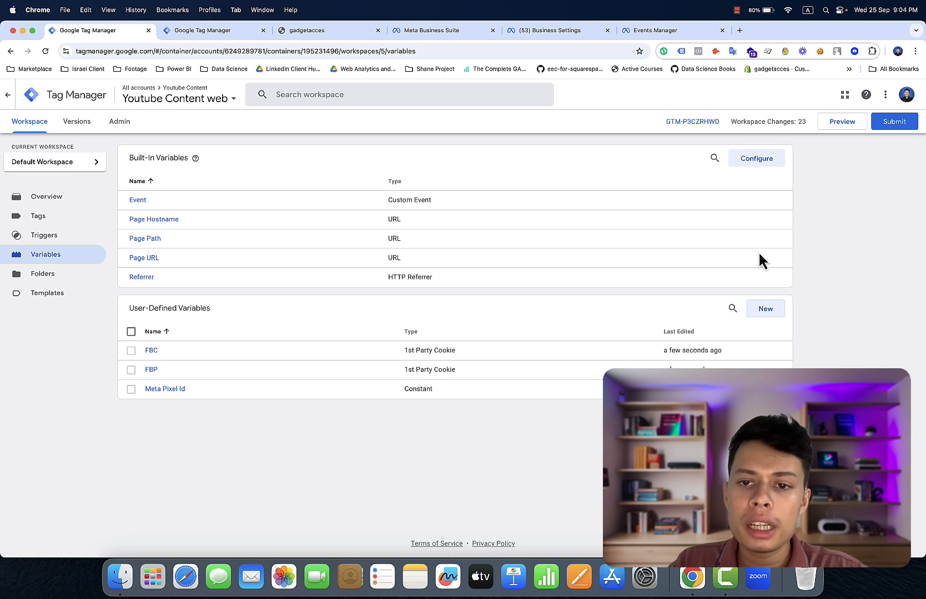
- Find the Event Id community variable template by searching 'eve', add it to the workspace, and close the editor
left_click(775, 312)
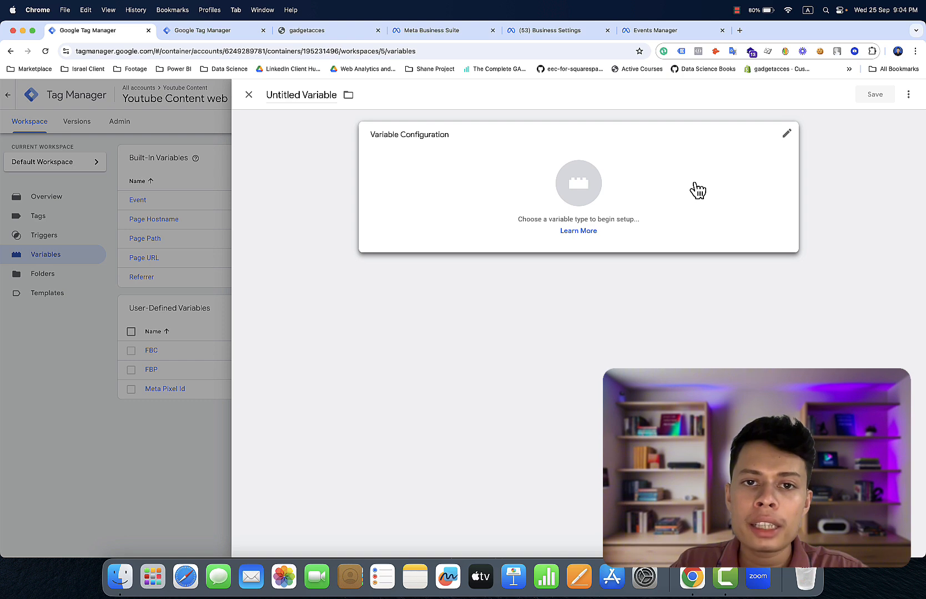
left_click(694, 190)
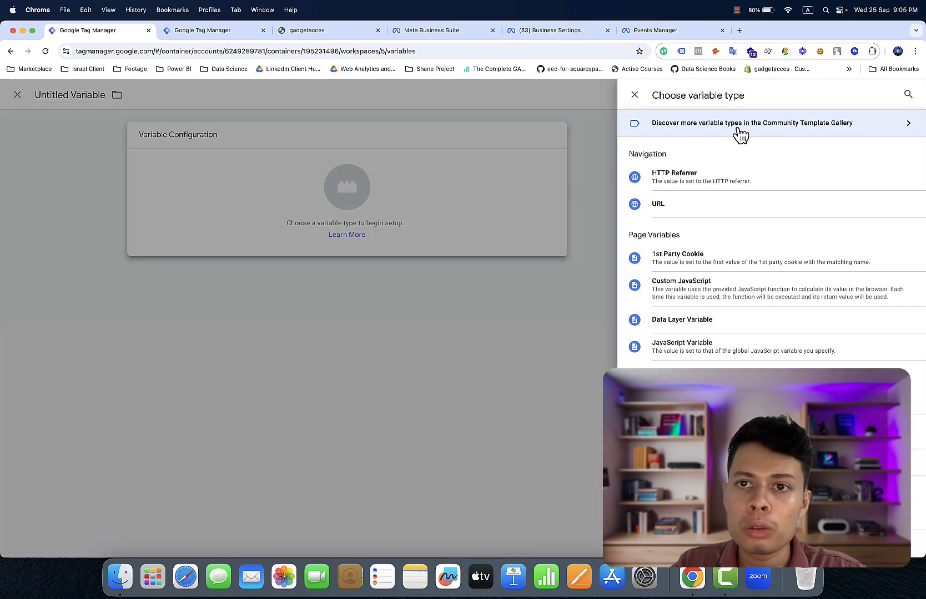
left_click(741, 135)
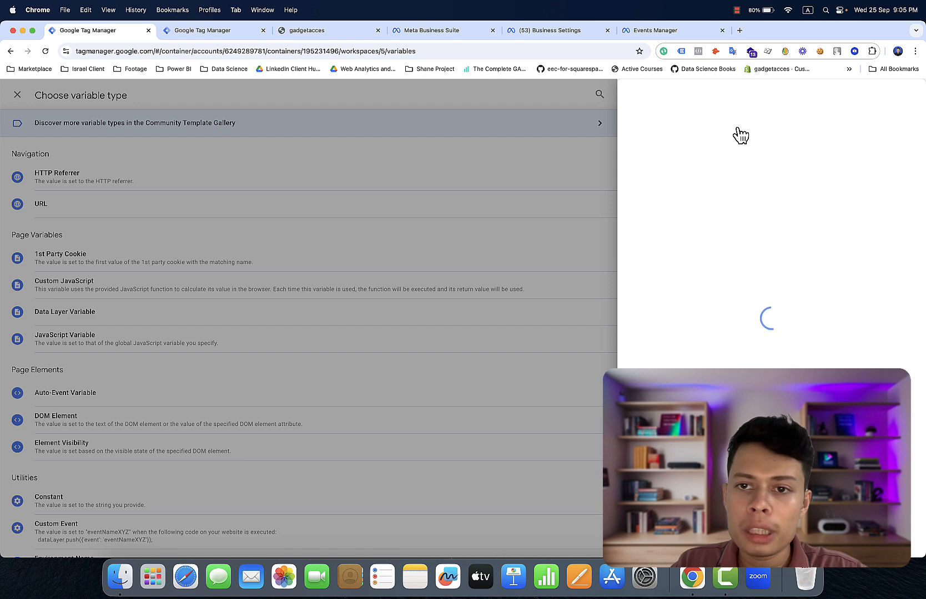
left_click(579, 174)
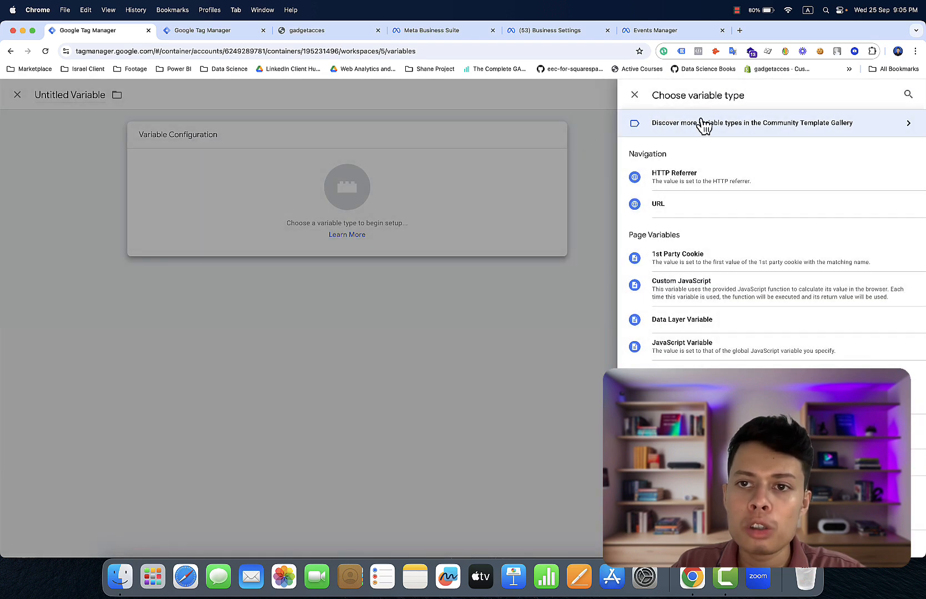
left_click(703, 125)
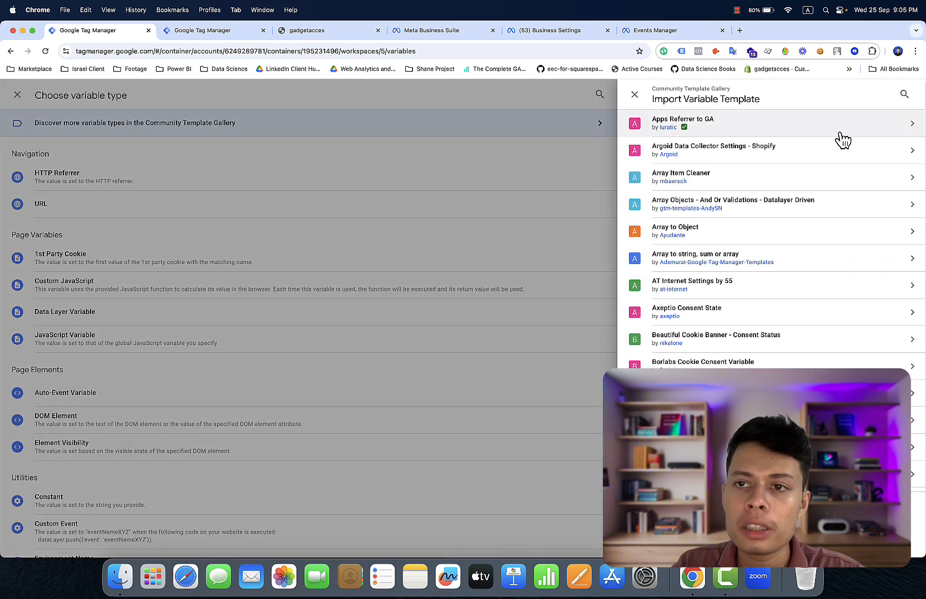
left_click(904, 94)
type("eve")
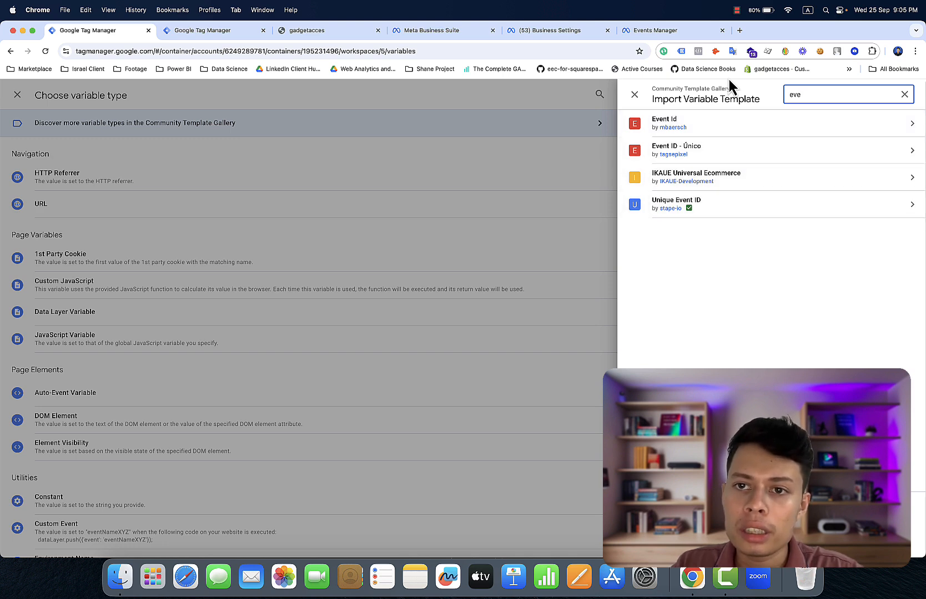
left_click(732, 134)
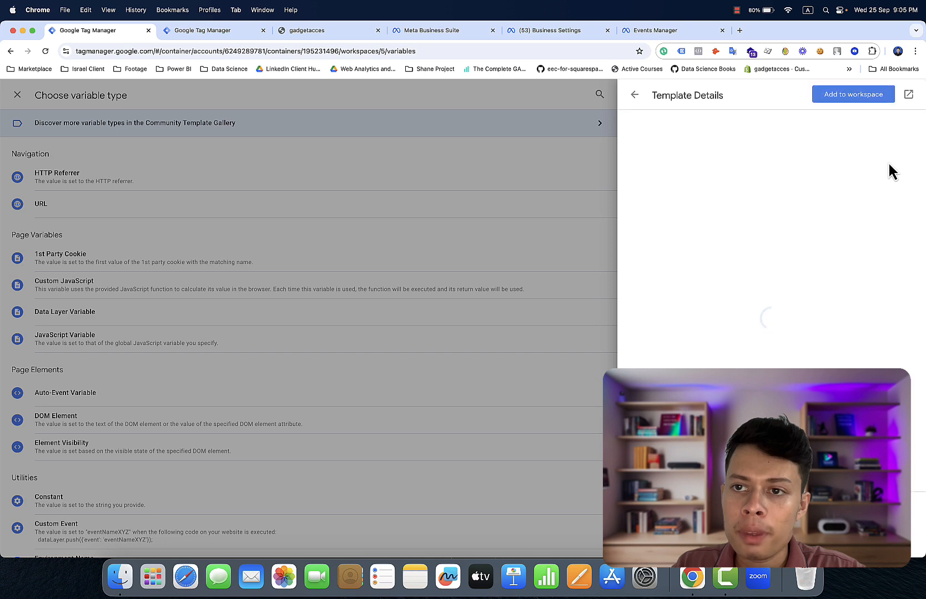
left_click(854, 94)
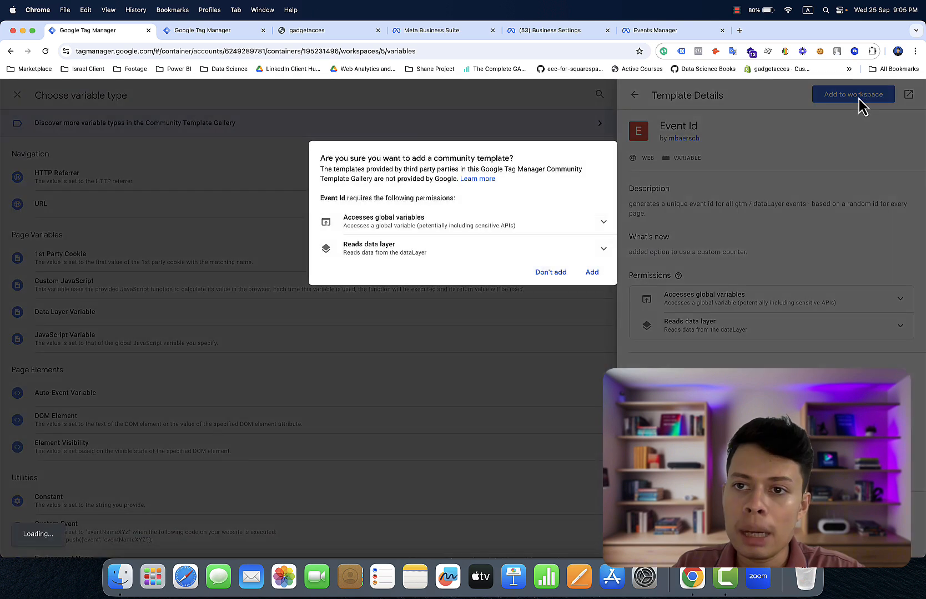
left_click(592, 275)
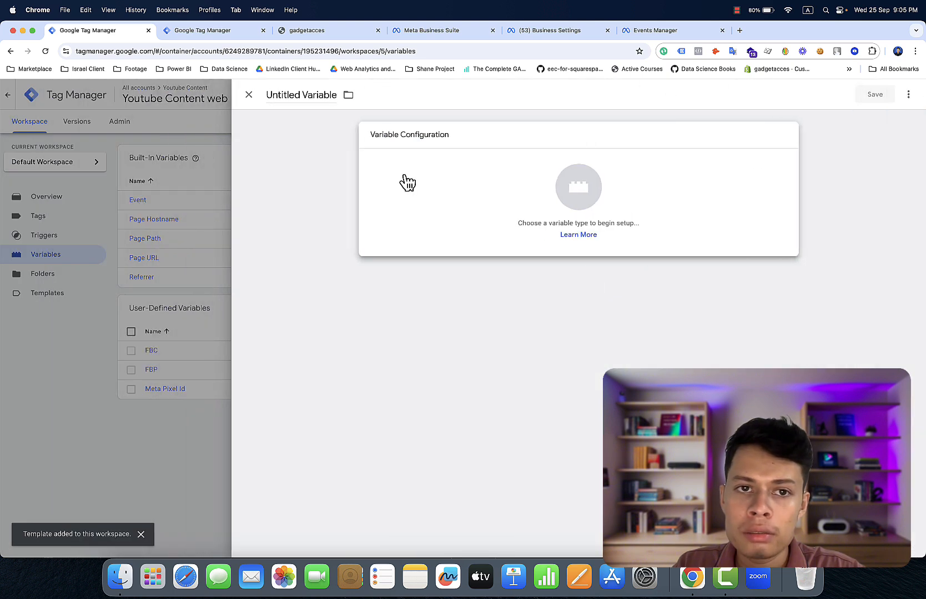
left_click(249, 95)
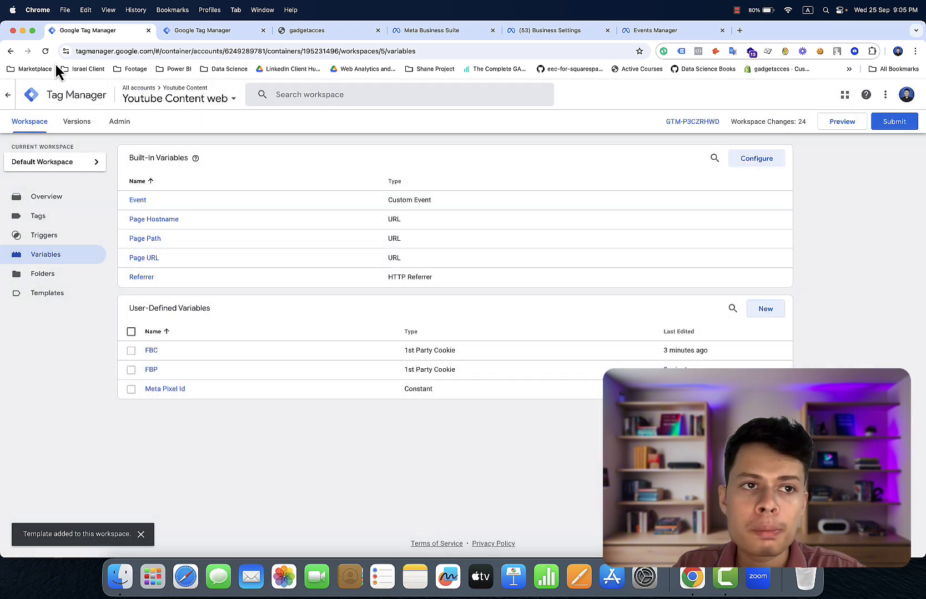
- After reloading, create a user-defined variable of type Event Id and save it as 'Event Id'
left_click(46, 52)
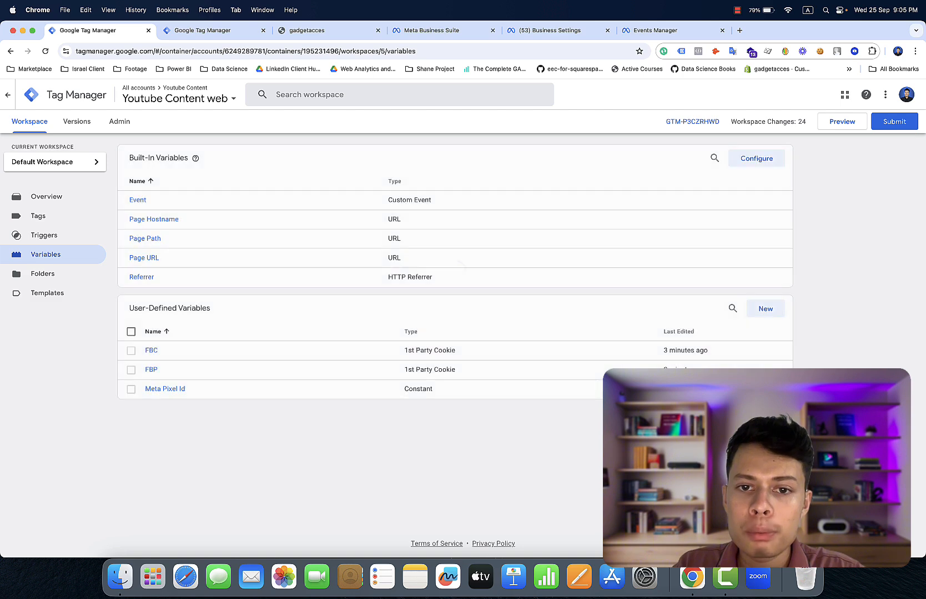
left_click(769, 311)
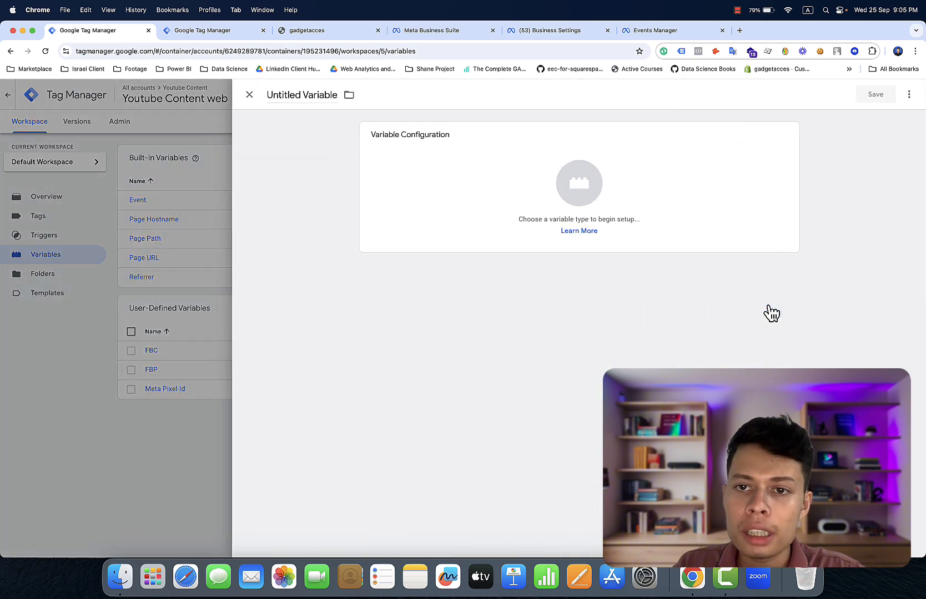
left_click(748, 238)
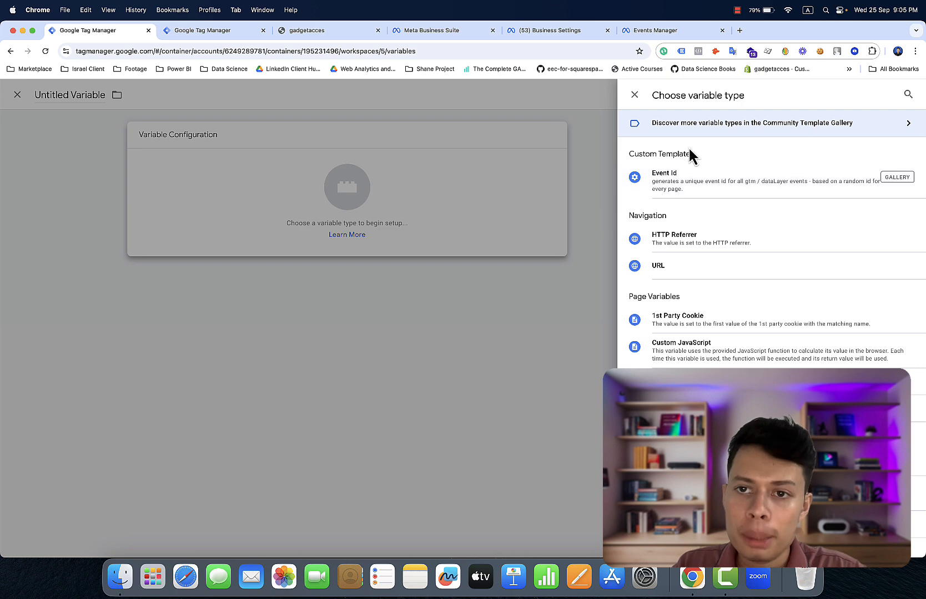
left_click(677, 184)
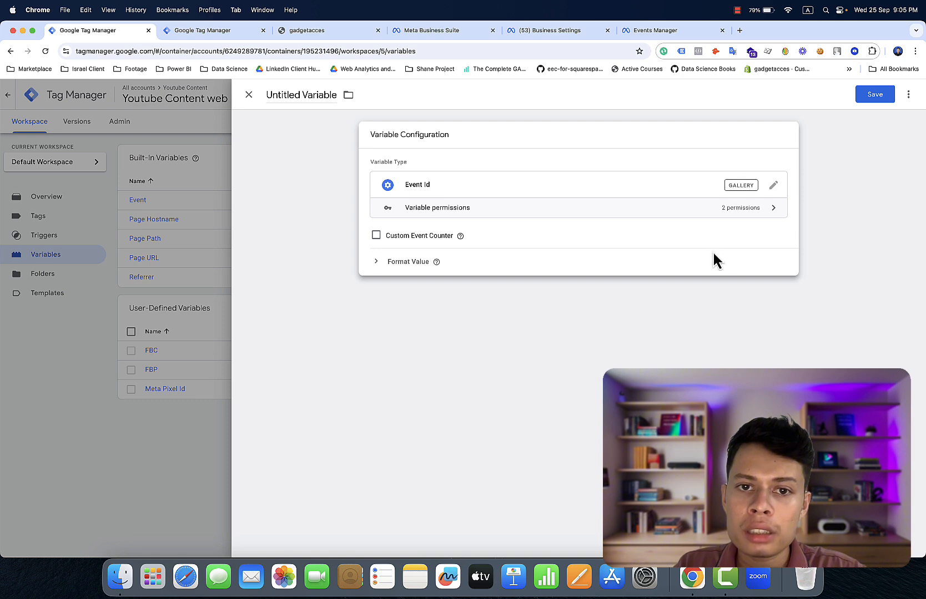
left_click(298, 100)
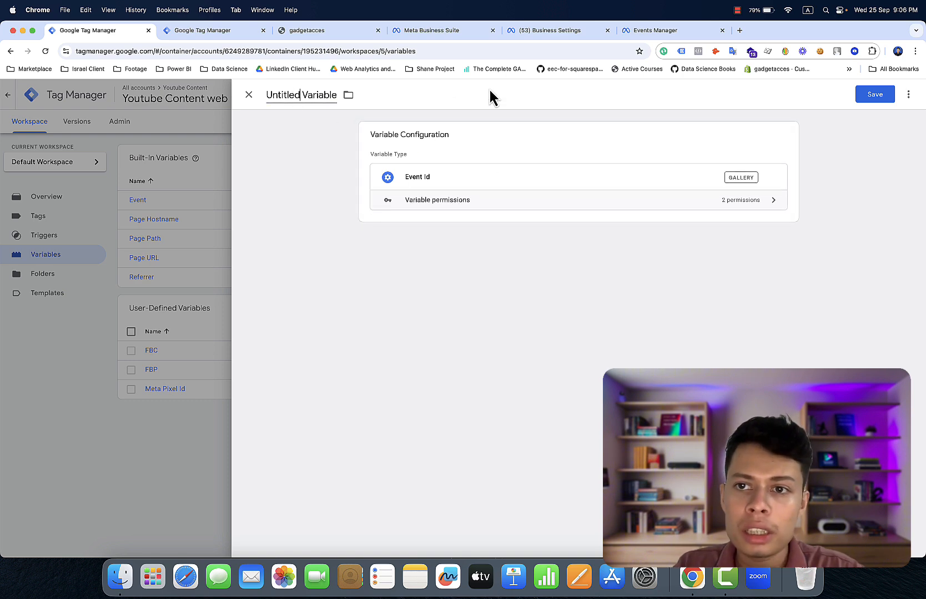
left_click(883, 97)
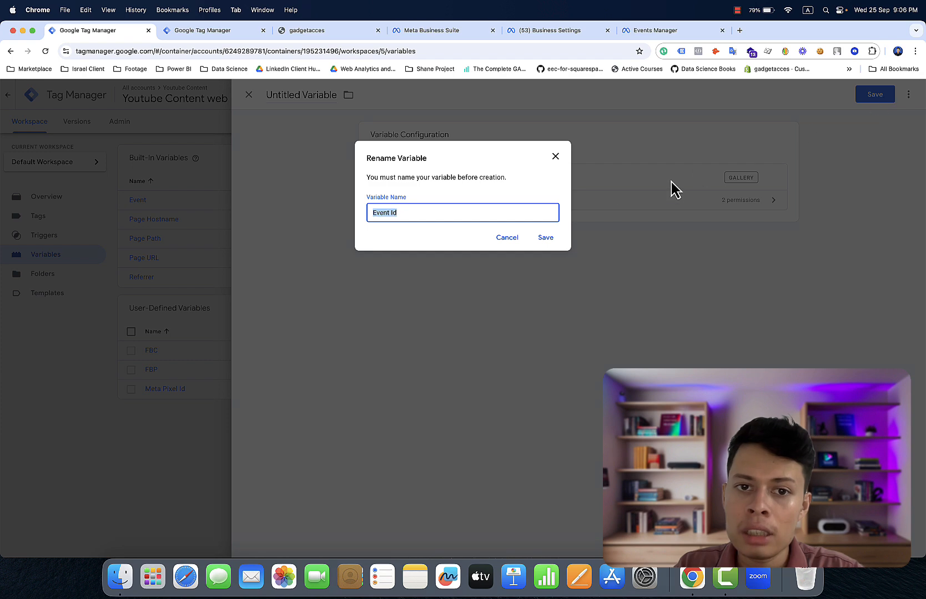
left_click(544, 239)
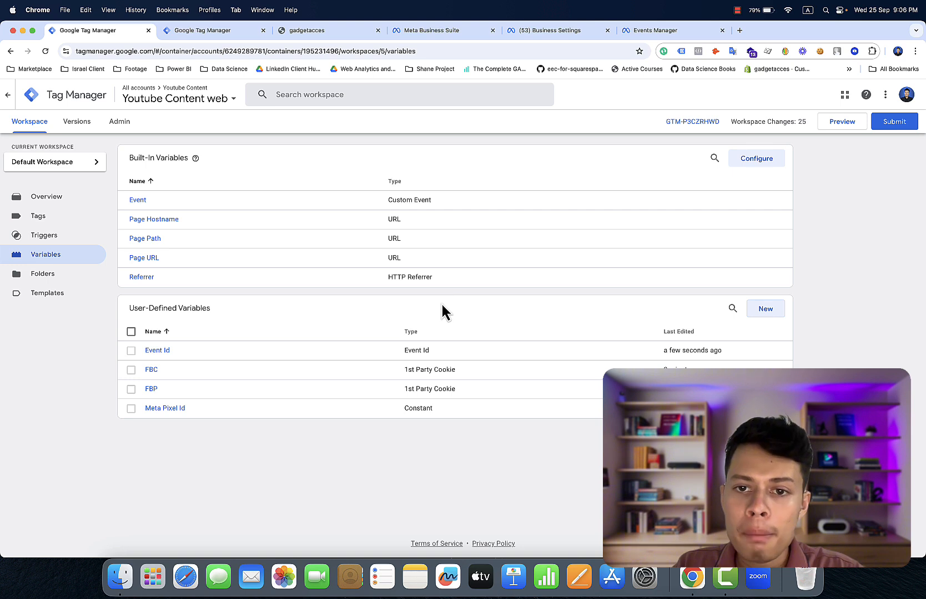
left_click(28, 222)
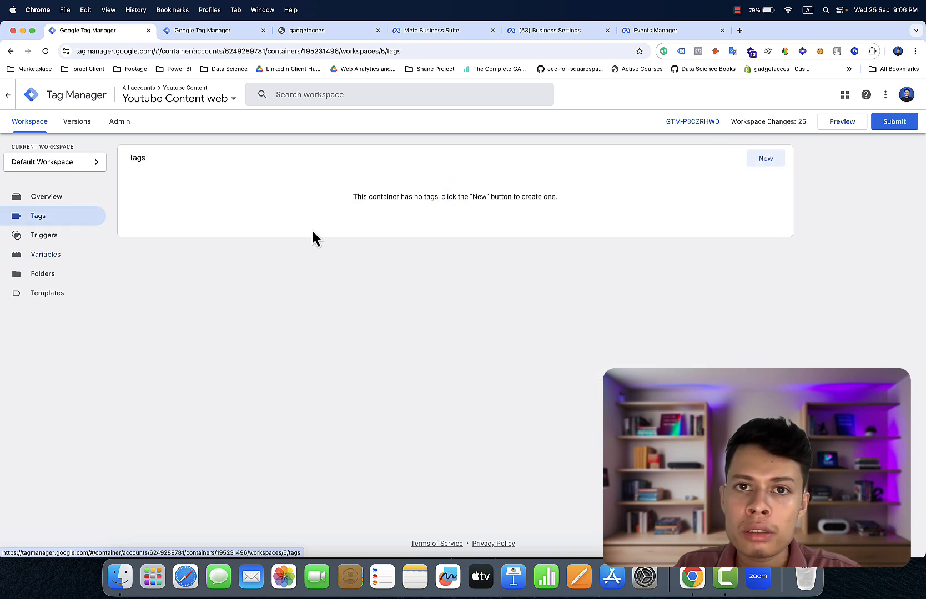
- Start a new untitled tag and bring up the featured tag types to choose from
left_click(767, 159)
left_click(772, 164)
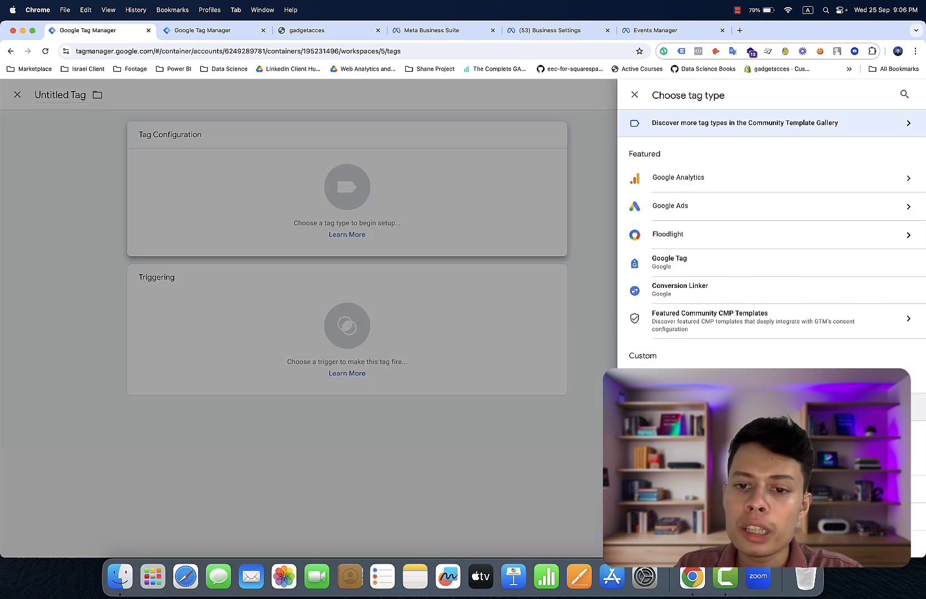
scroll(772, 222, "down", 10)
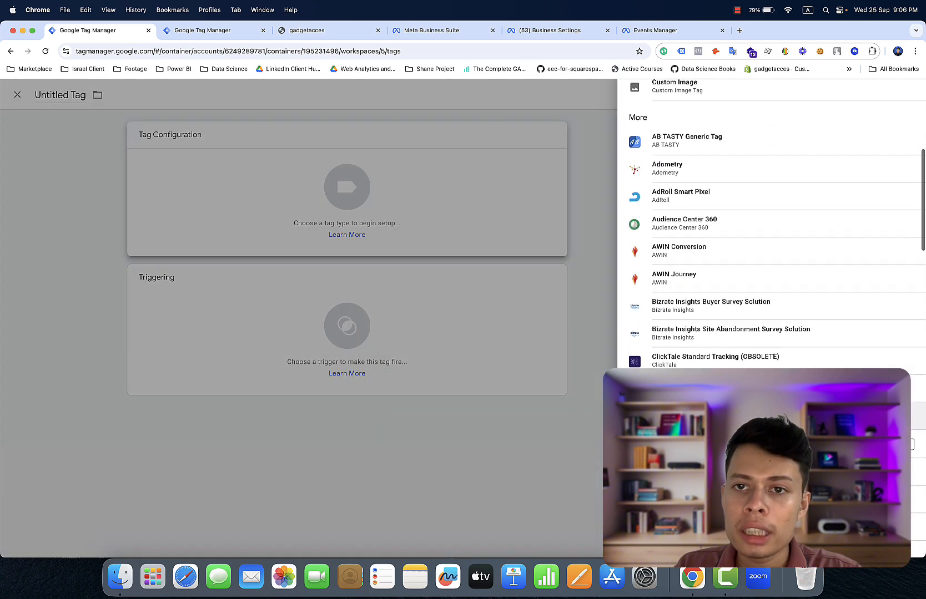
scroll(771, 222, "up", 10)
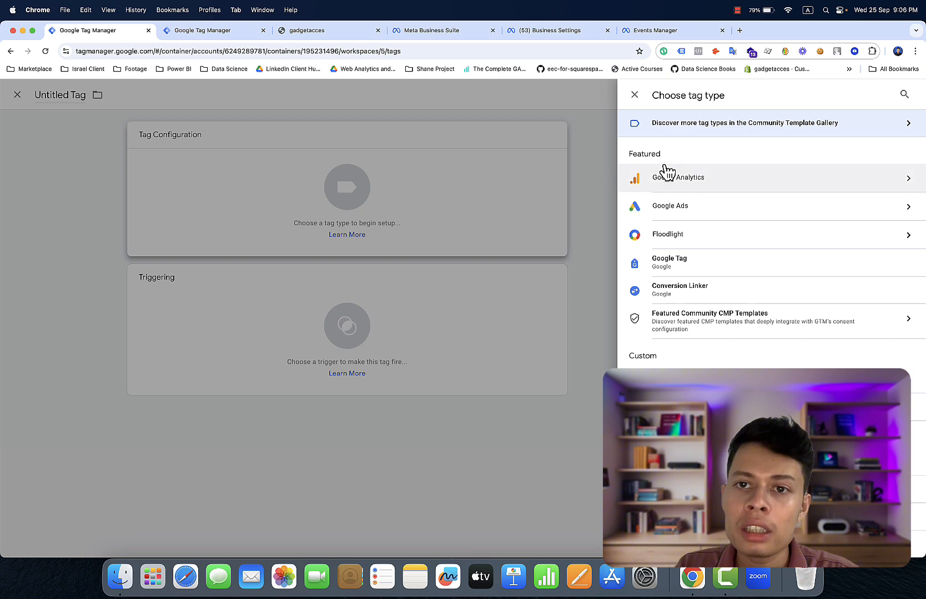
- Find the Facebook Pixel community tag template by searching 'face' and add it to the workspace
left_click(724, 134)
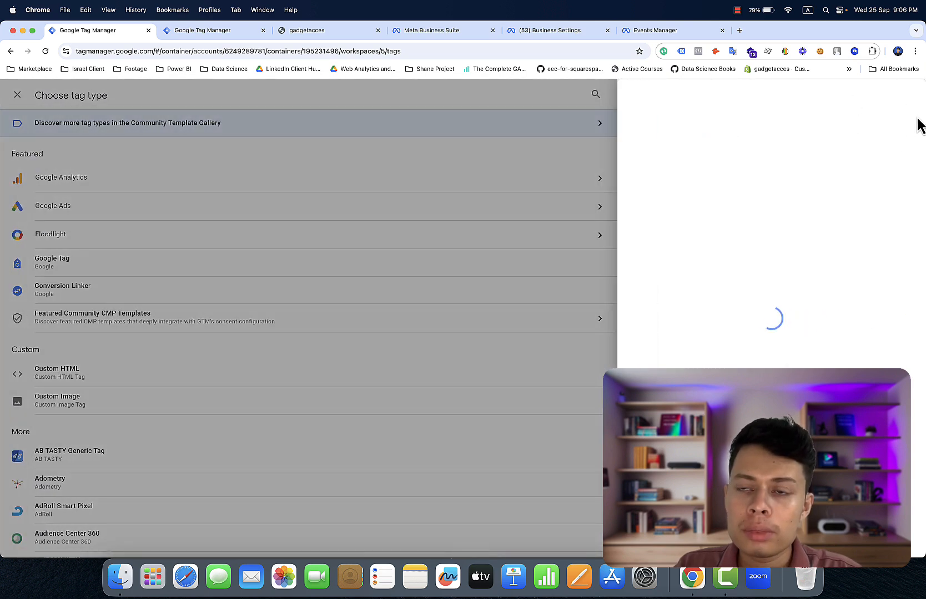
left_click(906, 95)
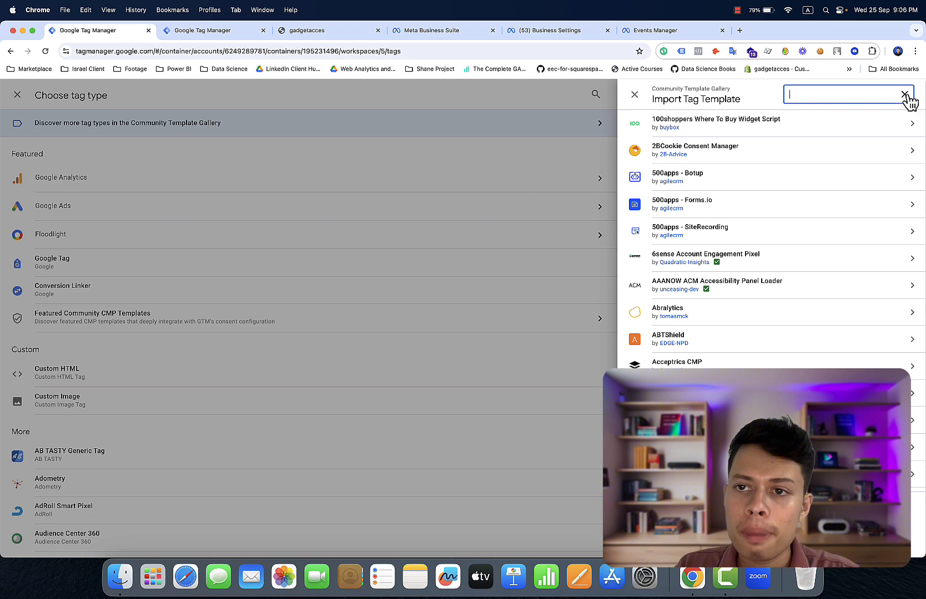
type("fac")
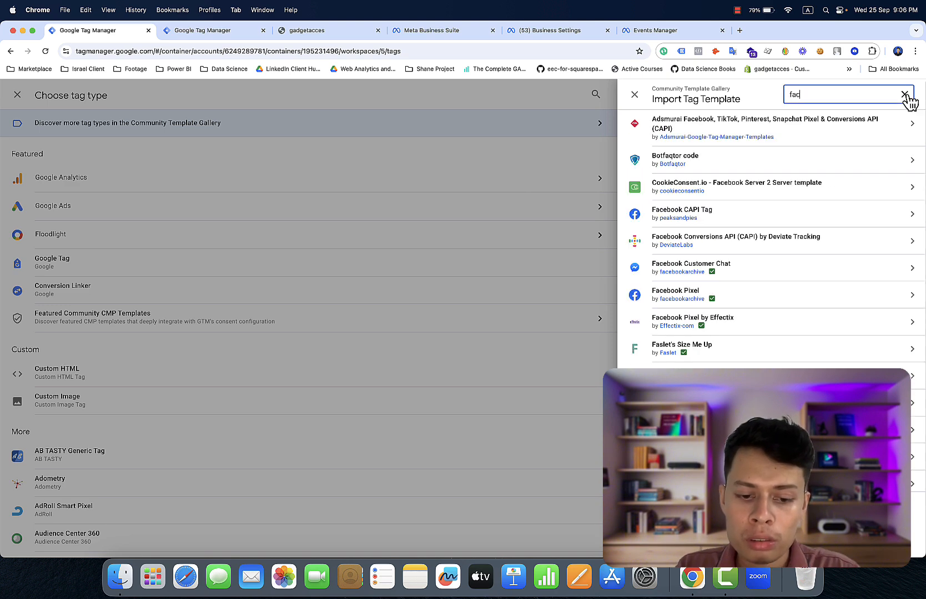
type("e")
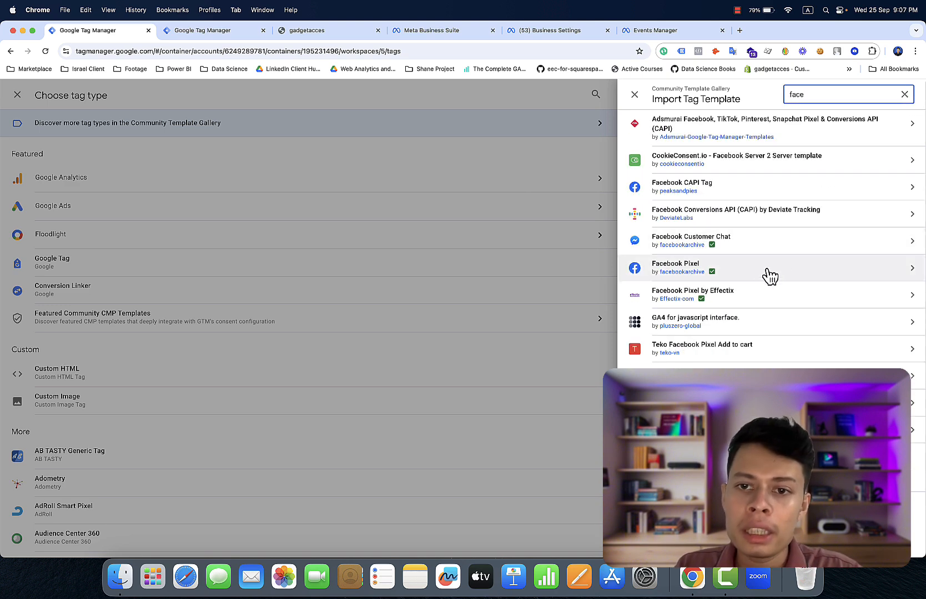
left_click(703, 275)
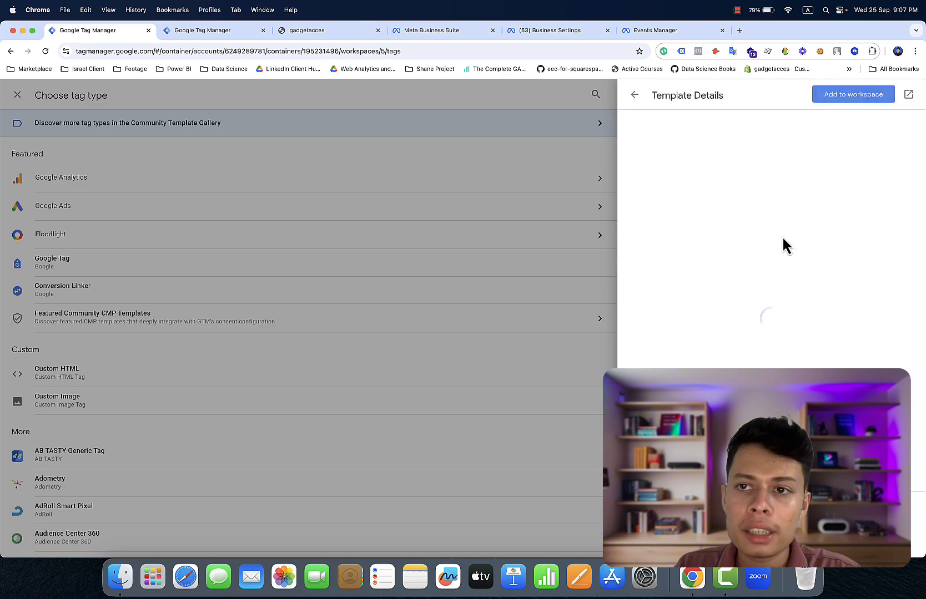
left_click(864, 96)
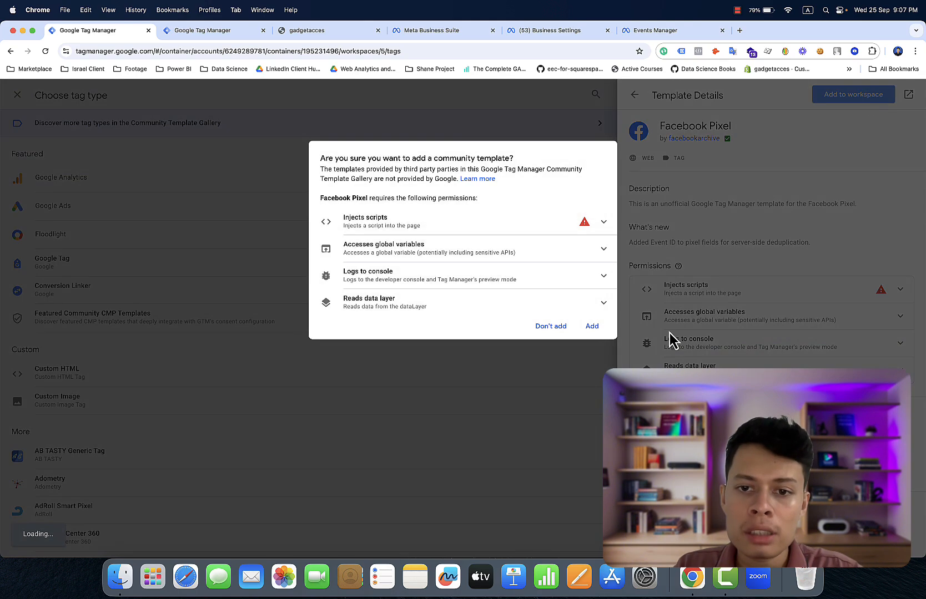
left_click(603, 329)
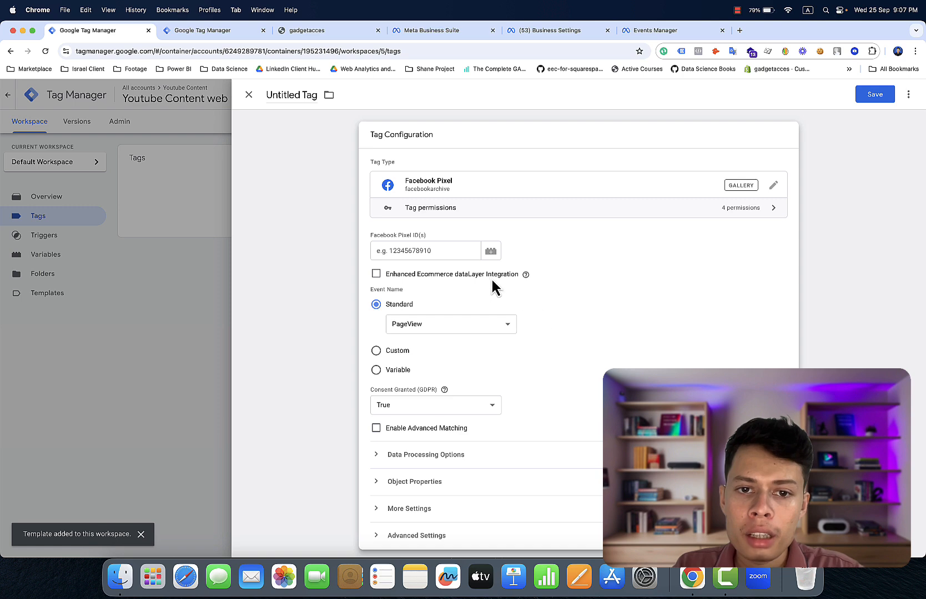
scroll(490, 277, "down", 3)
scroll(490, 277, "up", 3)
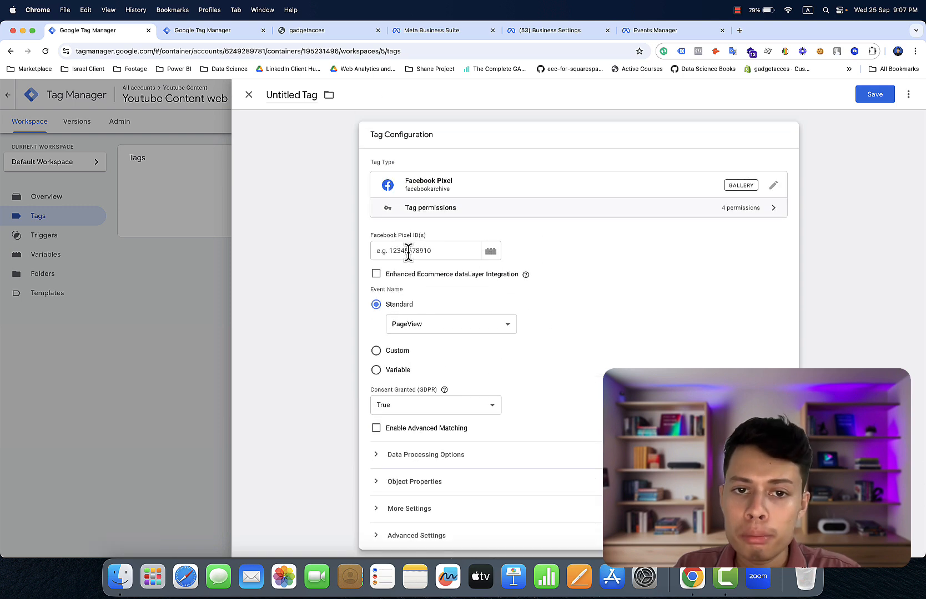
- Set the Pixel ID to {{Meta Pixel Id}} and, under More Settings, the Event ID to {{Event Id}}
left_click(494, 254)
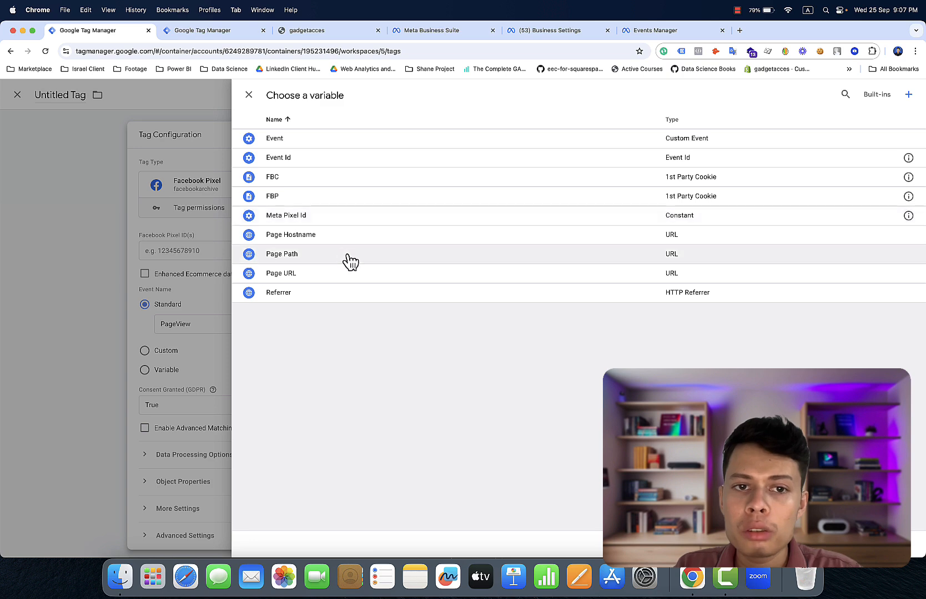
left_click(315, 216)
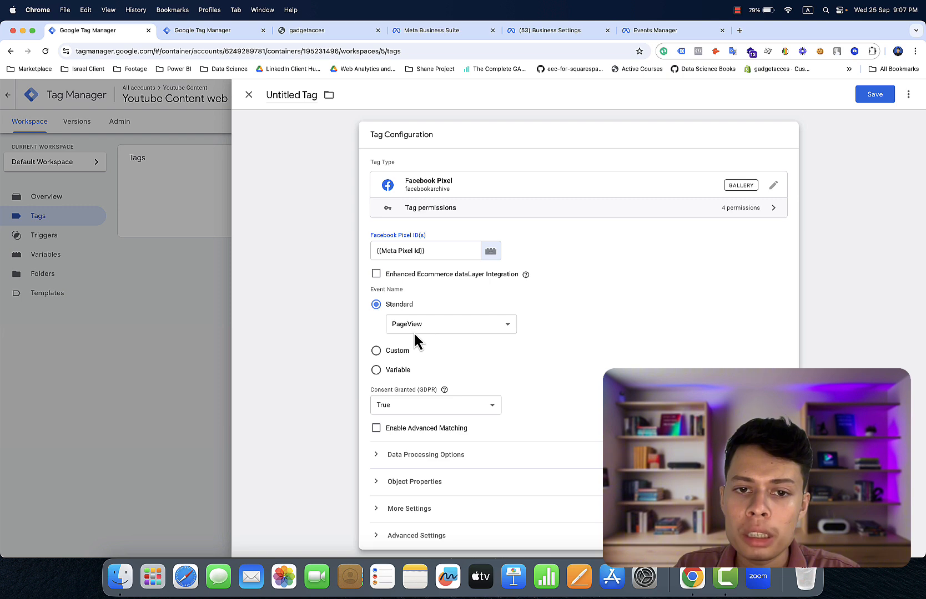
scroll(416, 329, "down", 5)
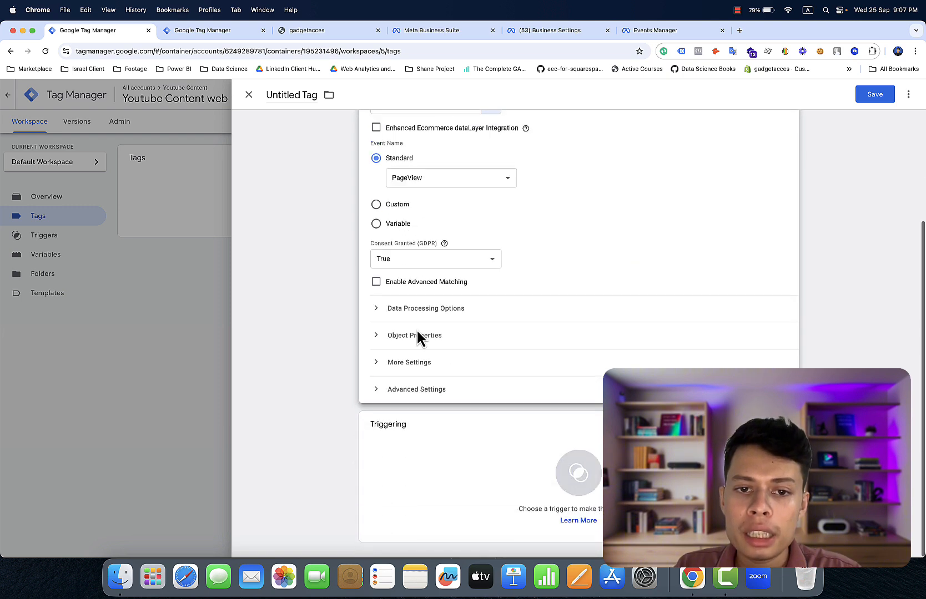
left_click(409, 364)
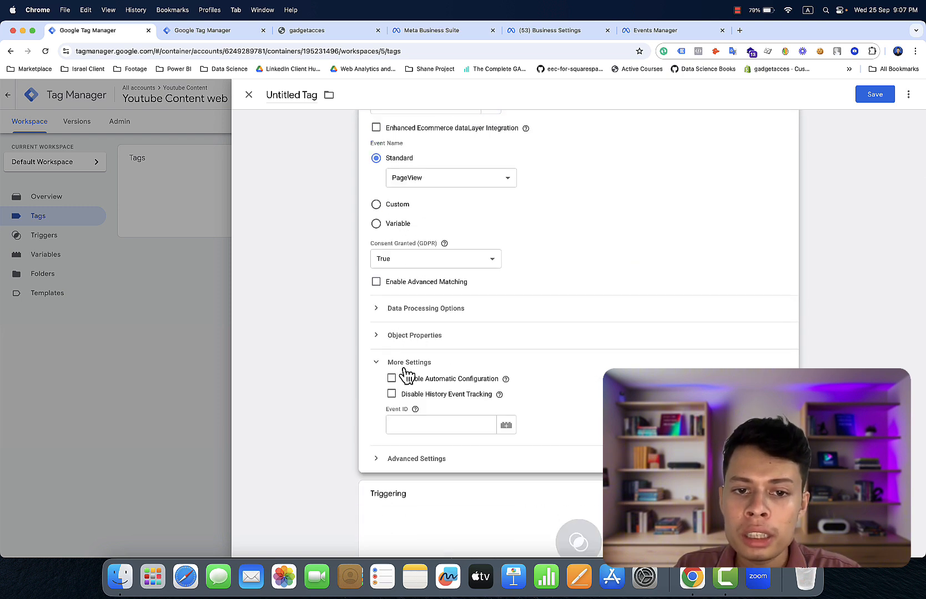
left_click(506, 426)
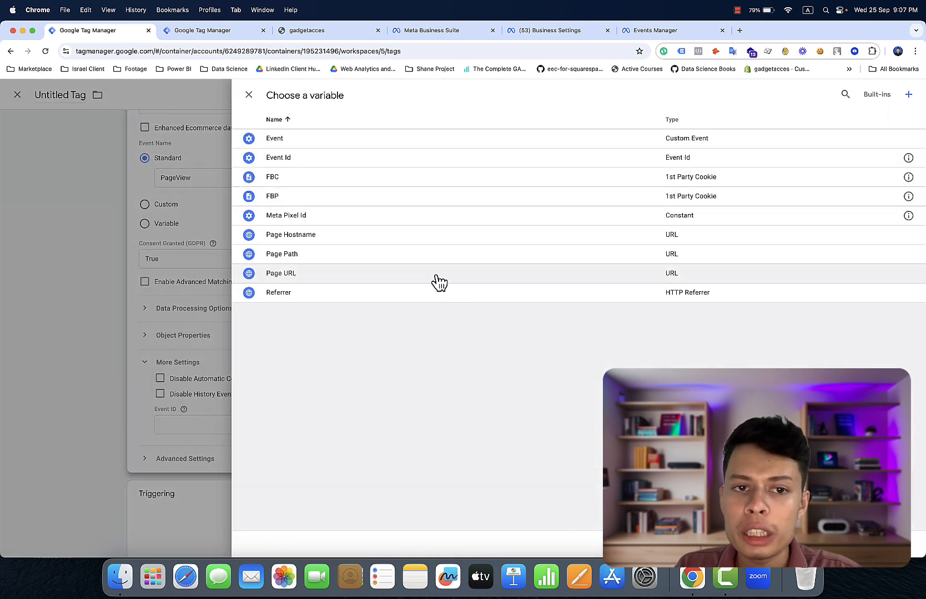
left_click(395, 160)
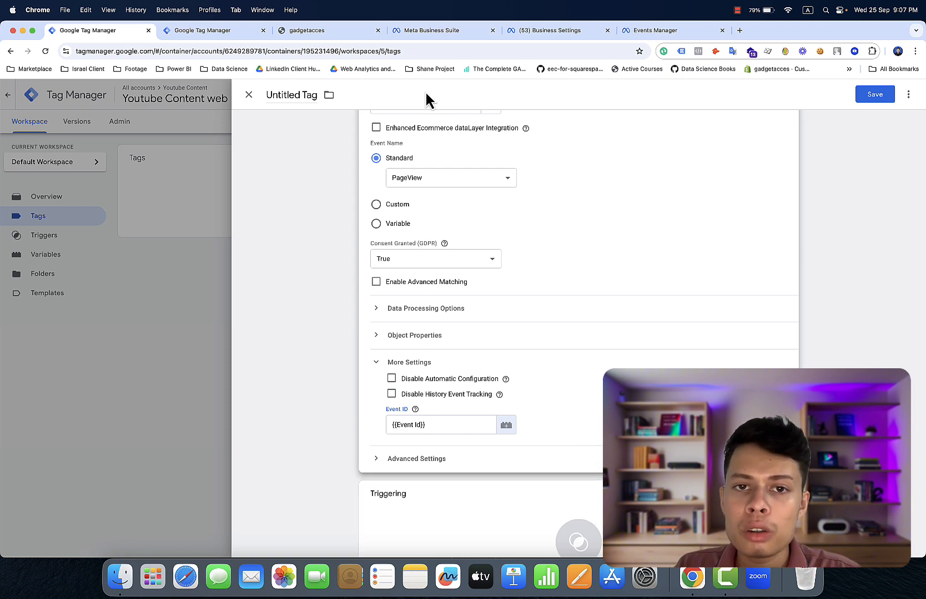
- Open Chrome DevTools on the gadgetacces store page and go to the Console
left_click(349, 39)
scroll(661, 274, "down", 5)
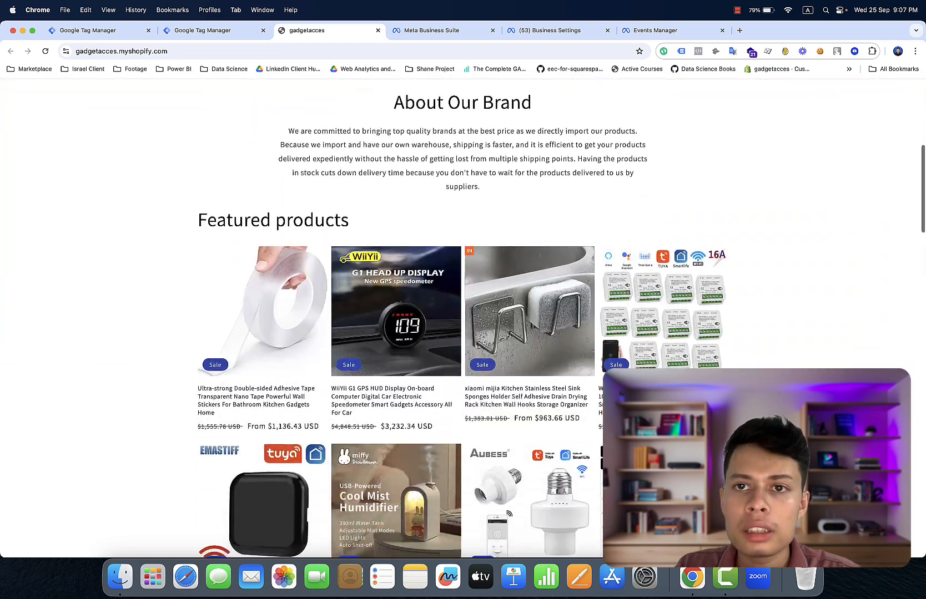
scroll(661, 275, "up", 5)
scroll(660, 274, "down", 10)
scroll(660, 274, "down", 10)
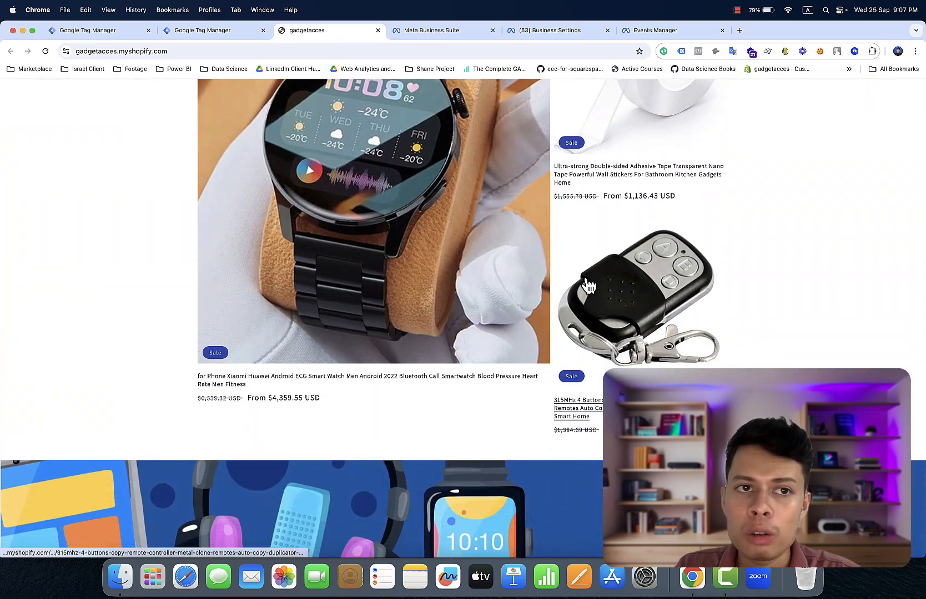
right_click(740, 257)
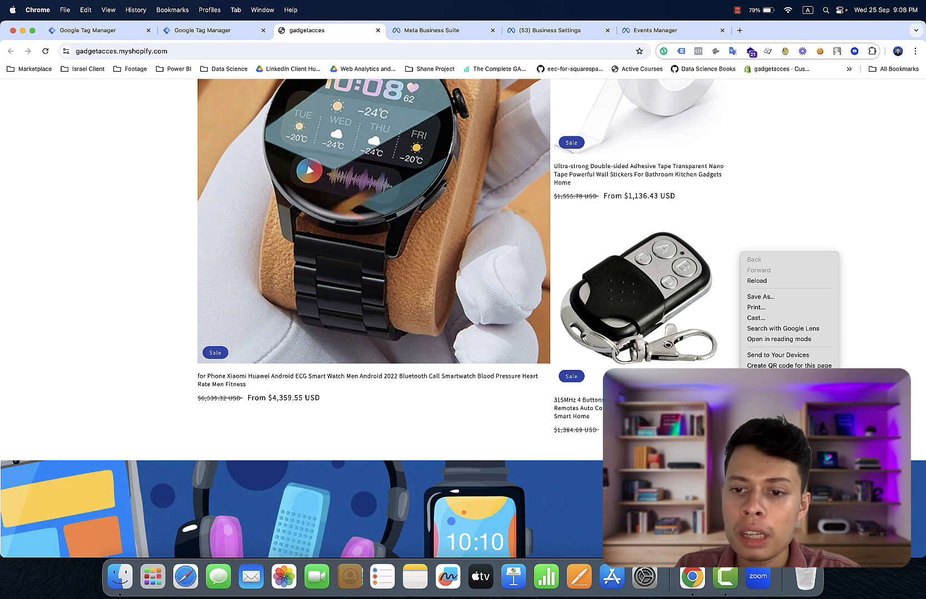
left_click(766, 408)
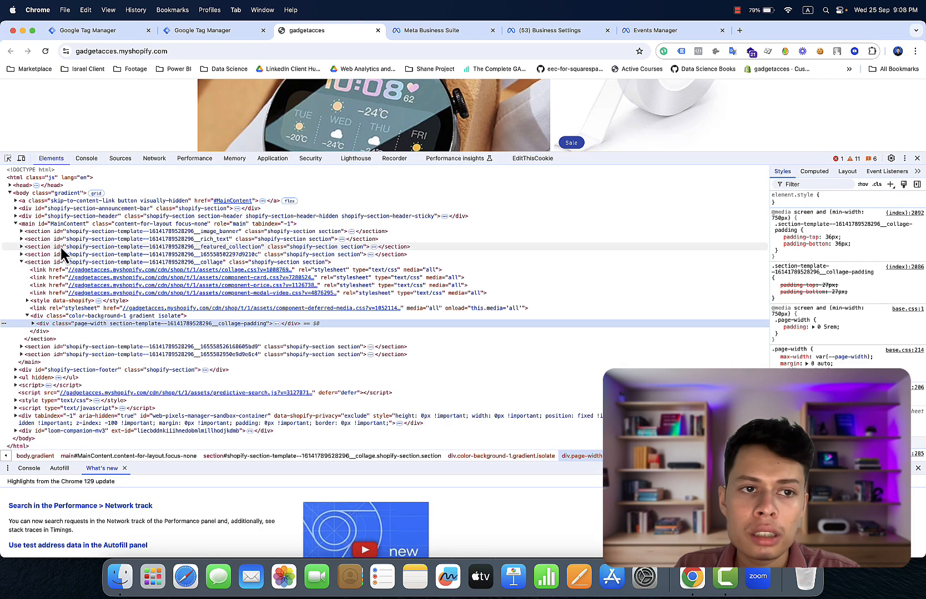
left_click(86, 159)
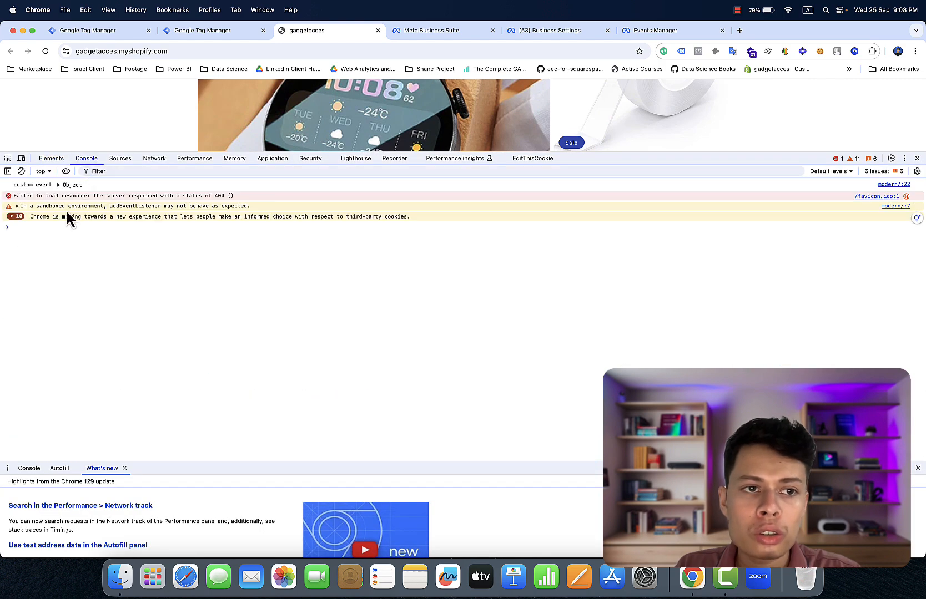
- In the web-pixel-sandbox context, run dataLayer and expand its page_view entry, then return to Tag Manager
left_click(49, 172)
scroll(99, 268, "down", 5)
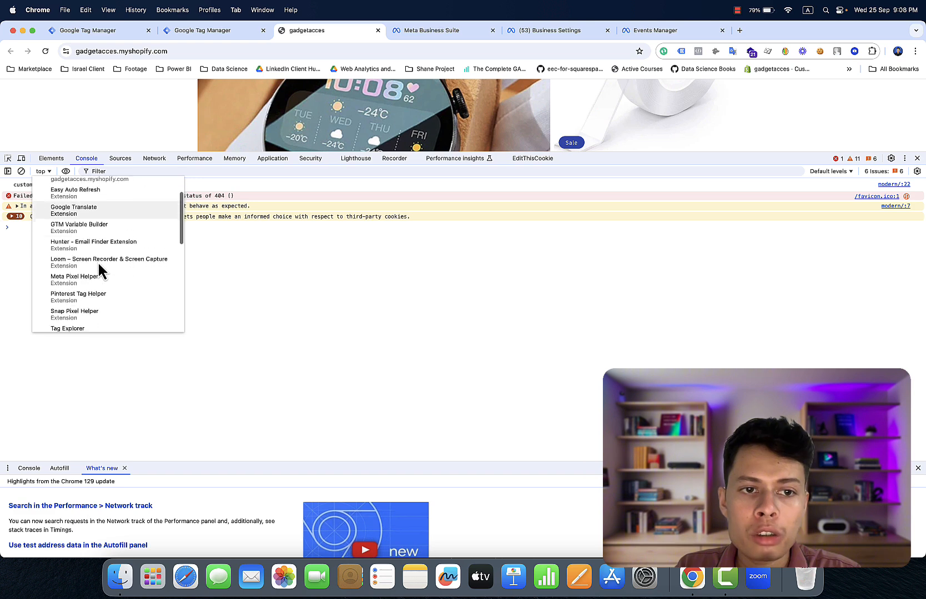
scroll(98, 269, "down", 10)
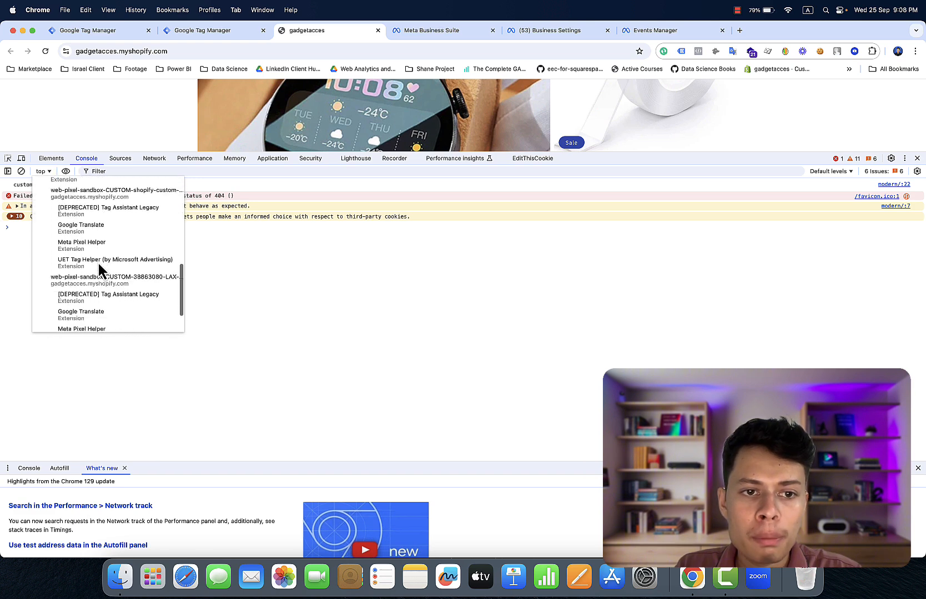
left_click(130, 282)
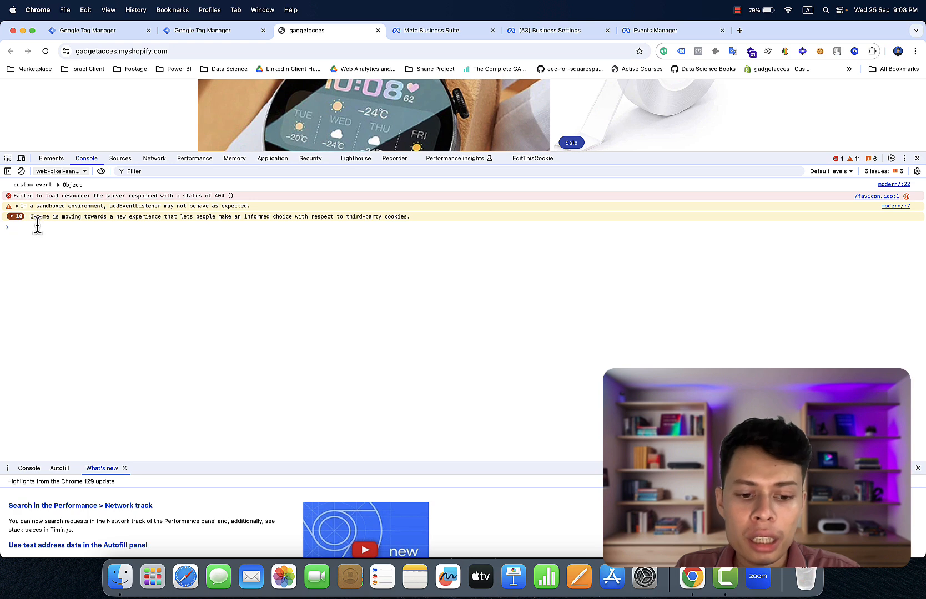
type("data")
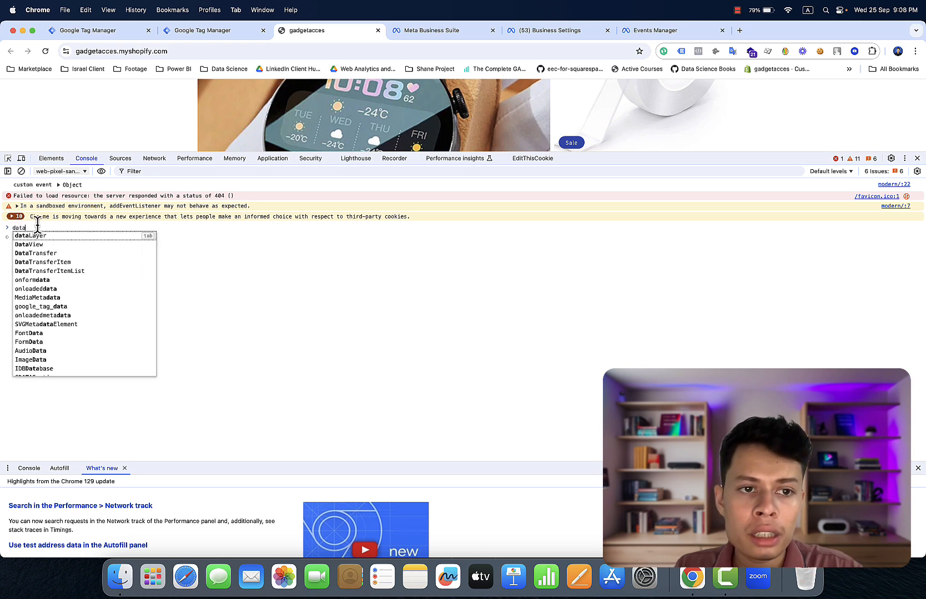
key("Tab")
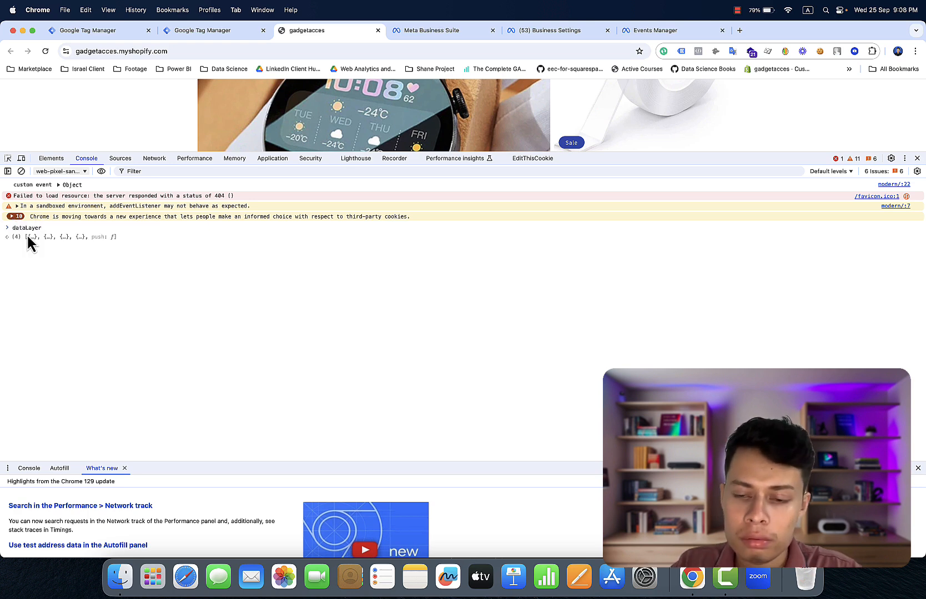
key("Return")
left_click(49, 240)
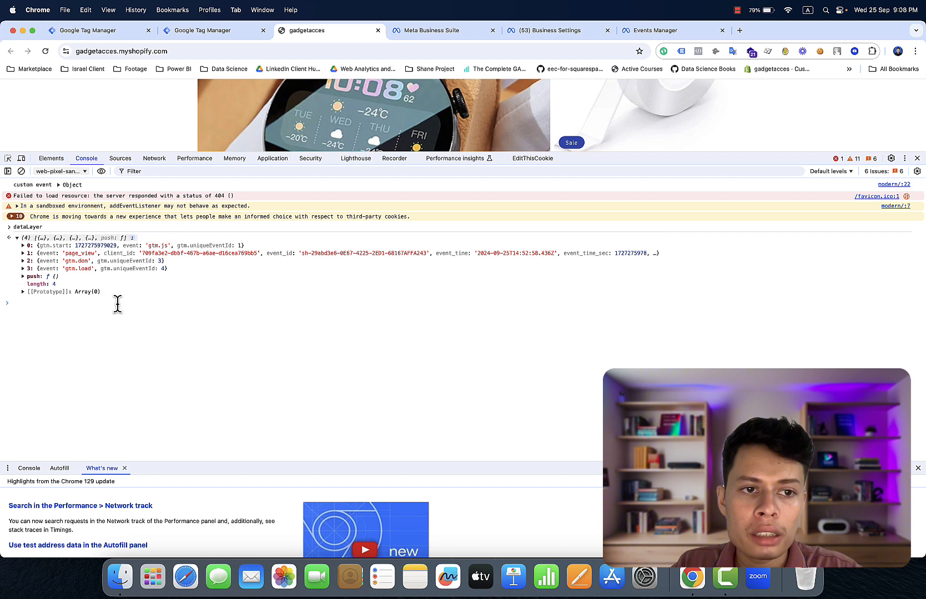
left_click(94, 255)
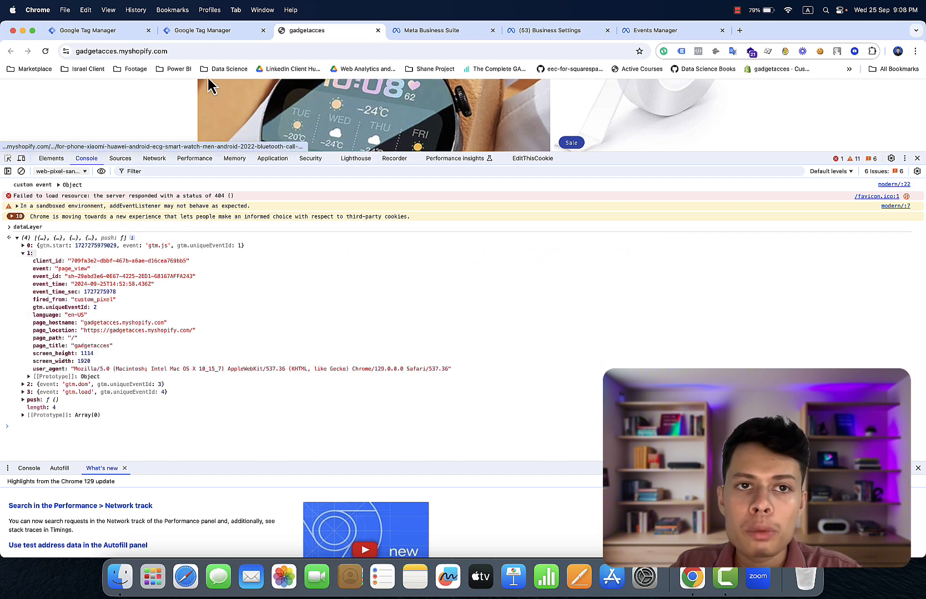
left_click(211, 34)
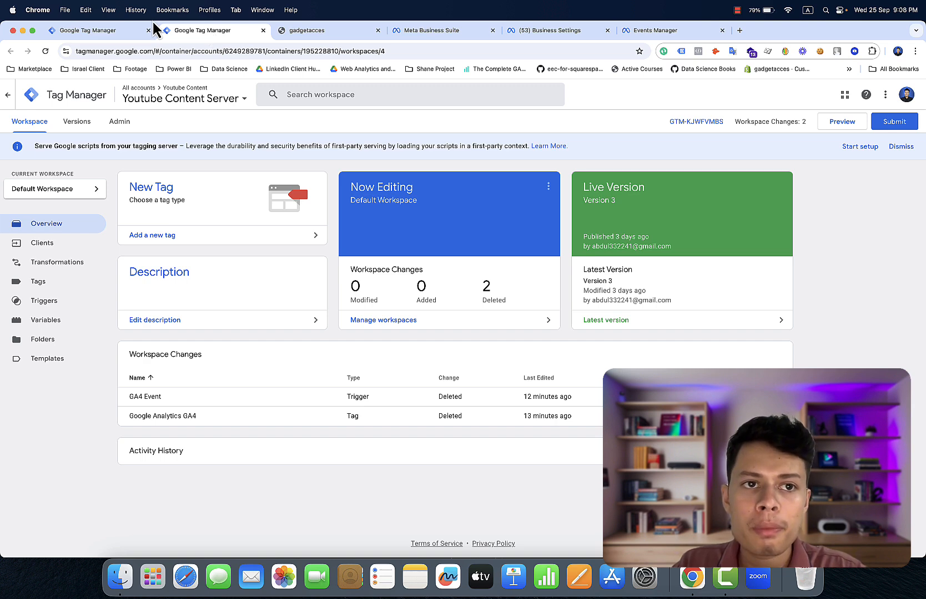
- From the Facebook Pixel tag's triggers, create a new Custom Event trigger and focus its event name
left_click(139, 37)
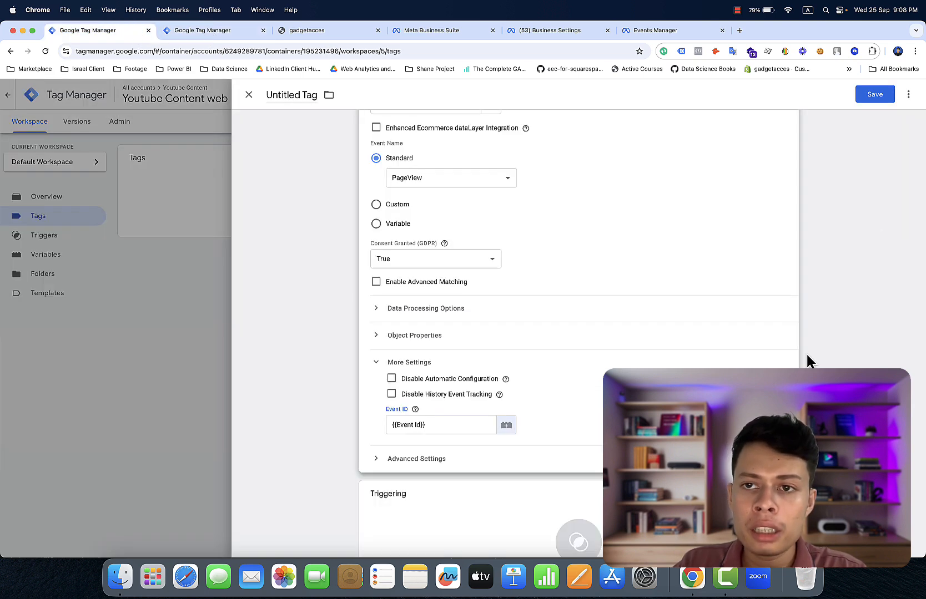
scroll(807, 355, "down", 3)
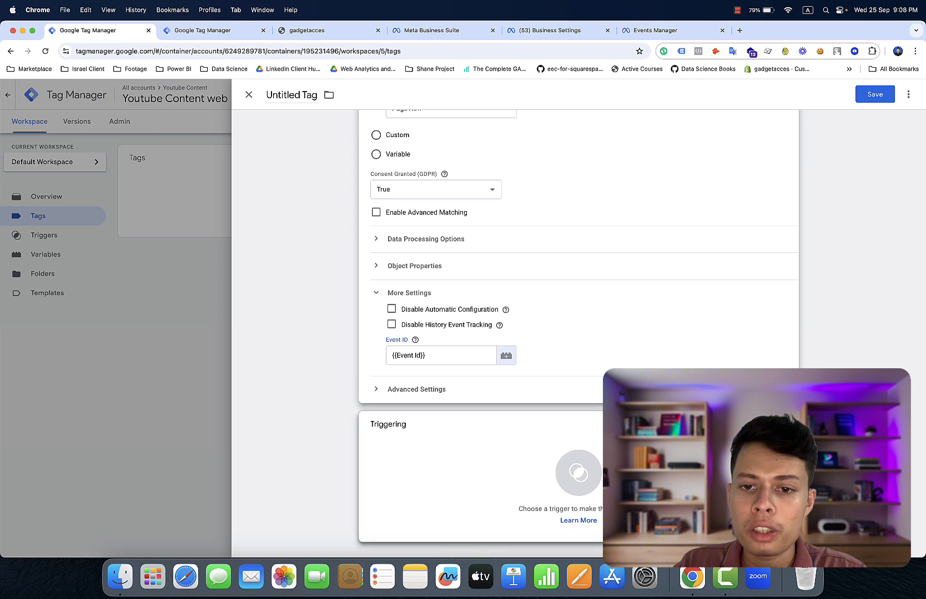
left_click(578, 472)
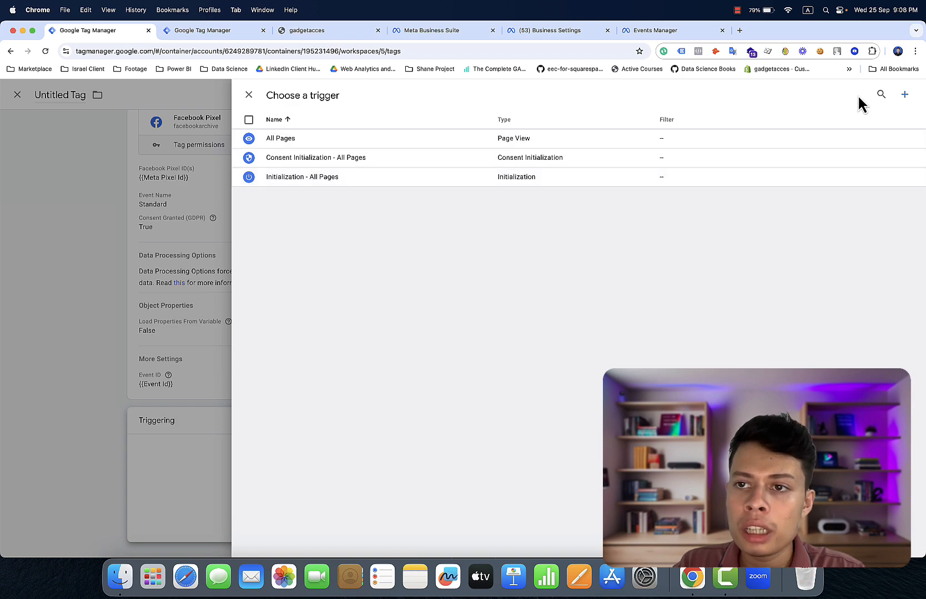
left_click(903, 98)
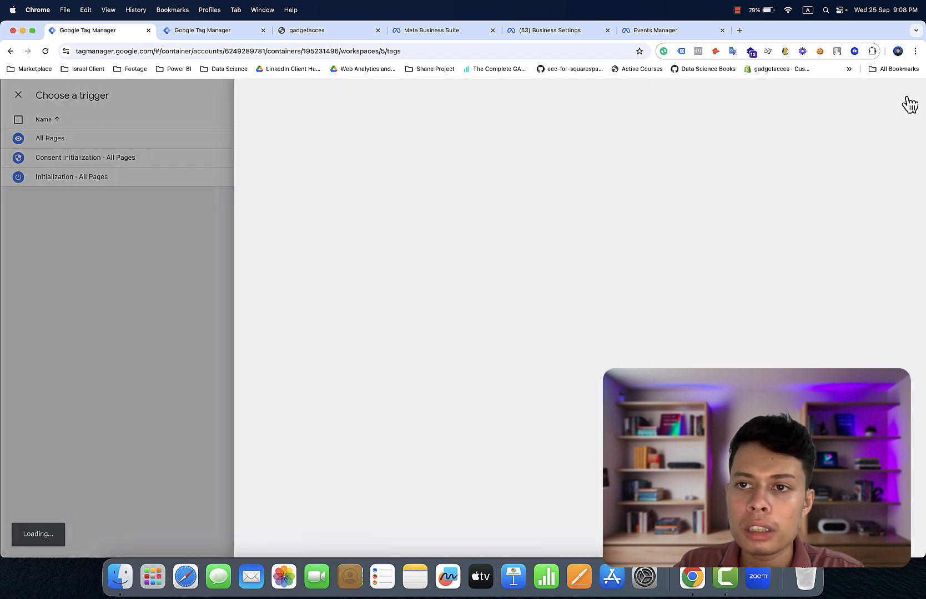
left_click(716, 167)
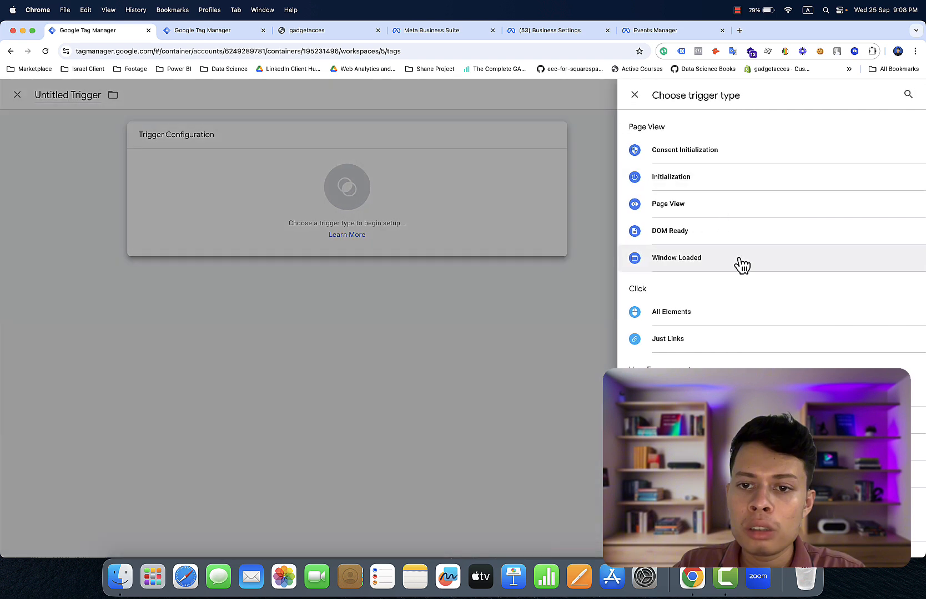
scroll(742, 266, "down", 3)
left_click(721, 435)
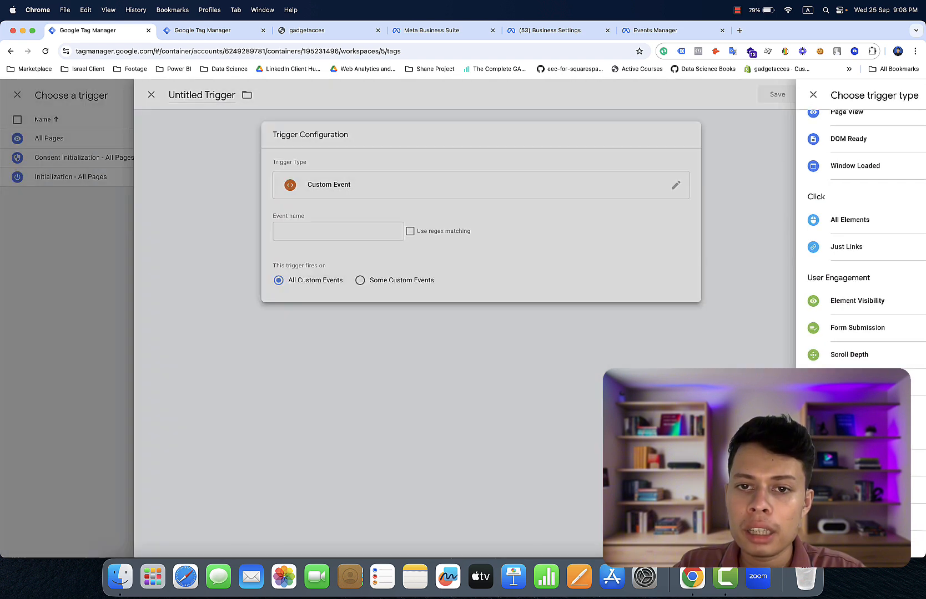
left_click(390, 223)
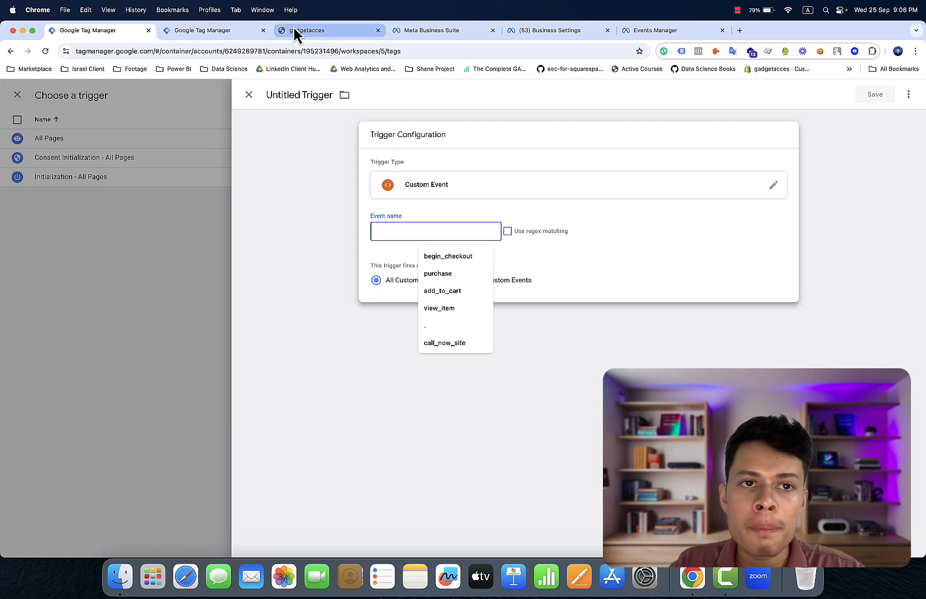
- Copy the property path of the page_view event value from the store's dataLayer console output
left_click(357, 39)
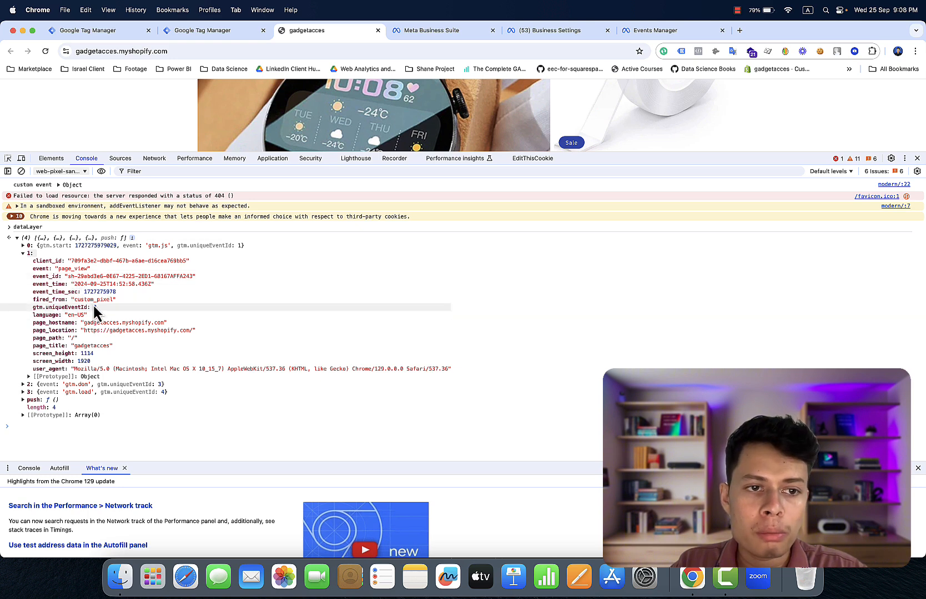
double_click(71, 270)
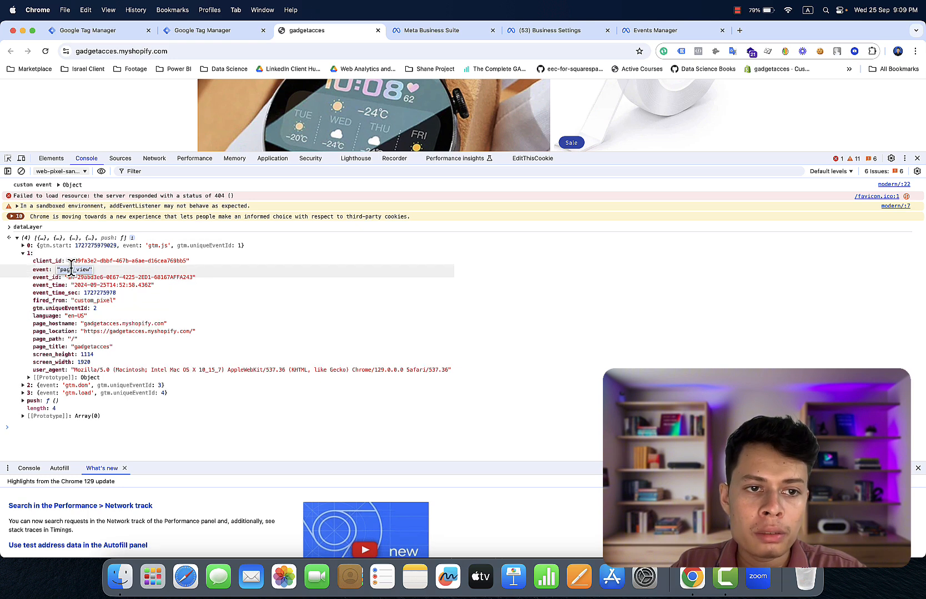
right_click(71, 269)
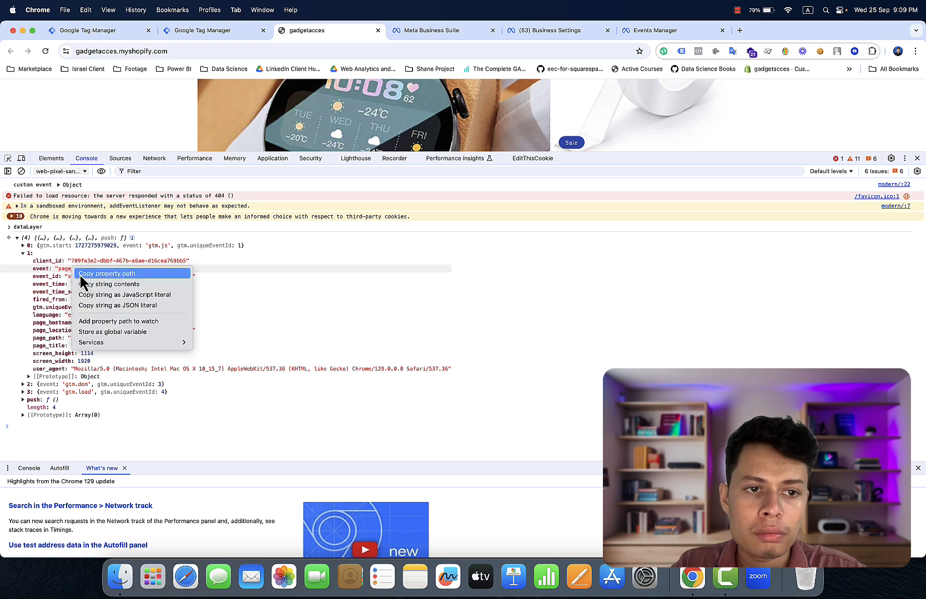
left_click(84, 276)
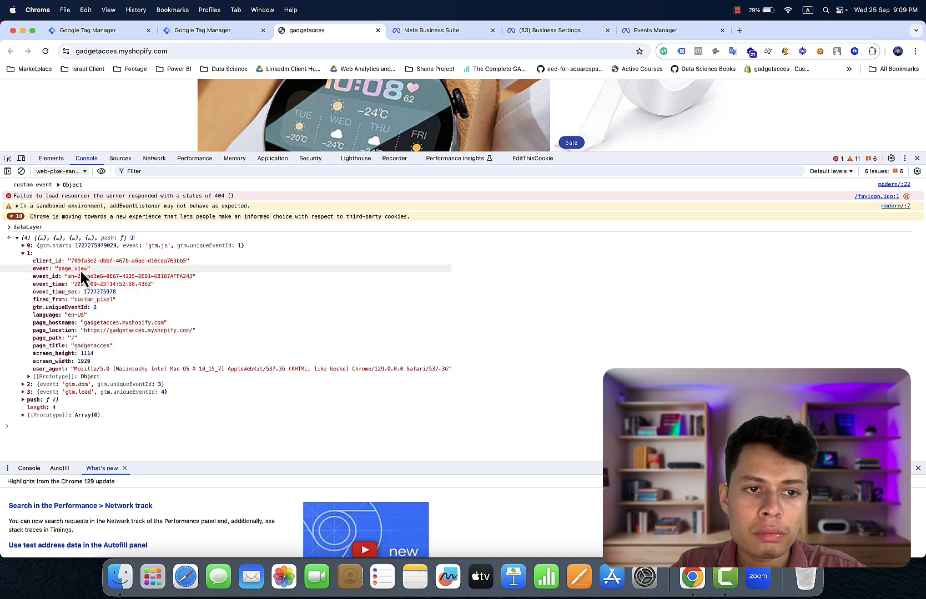
double_click(80, 270)
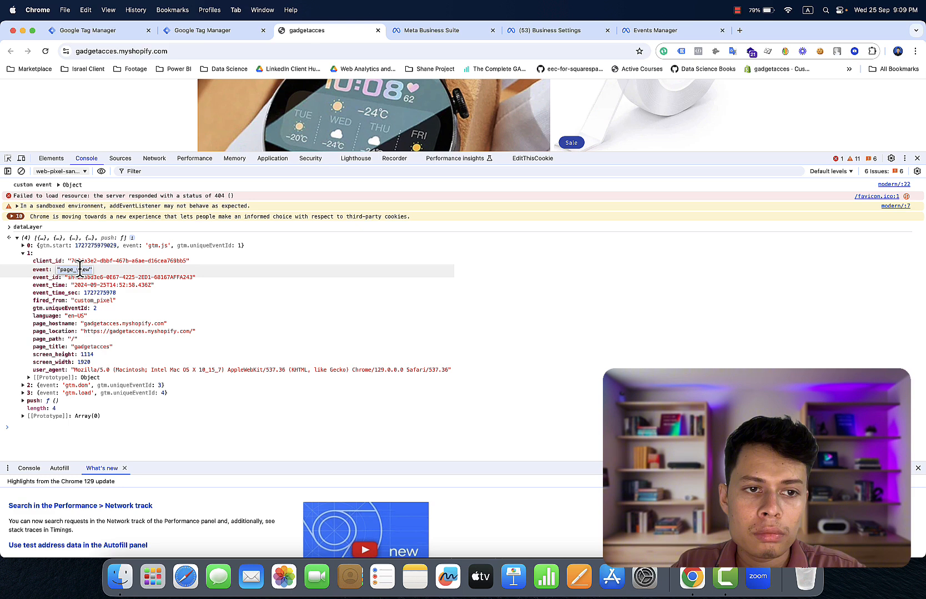
right_click(81, 272)
left_click(83, 275)
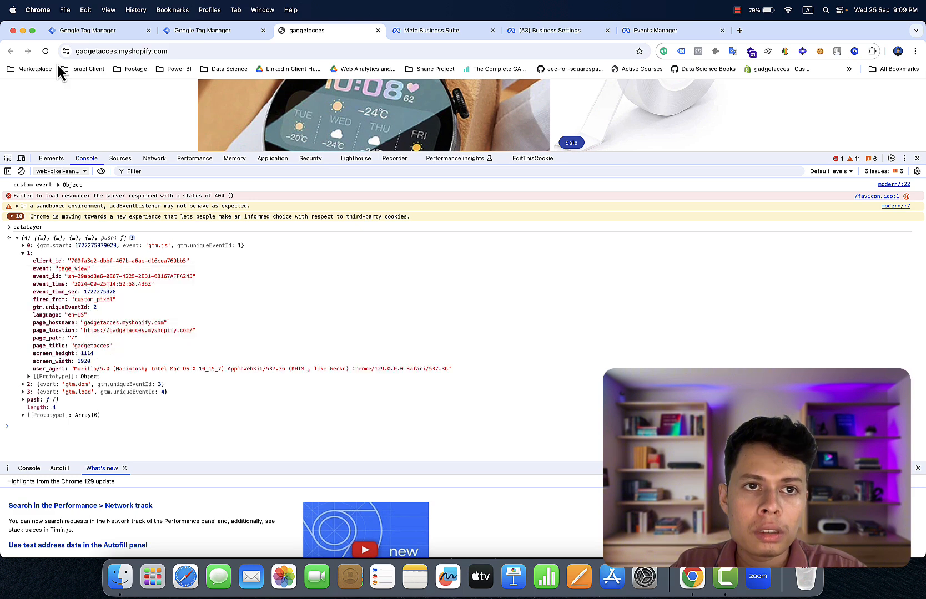
left_click(137, 32)
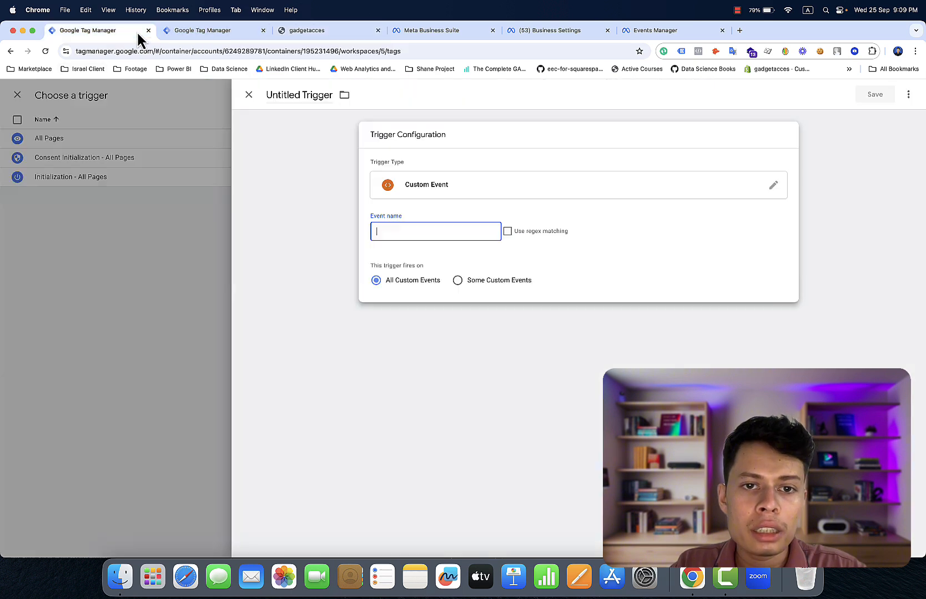
- Set the Custom Event trigger's event name to page_view
left_click(458, 228)
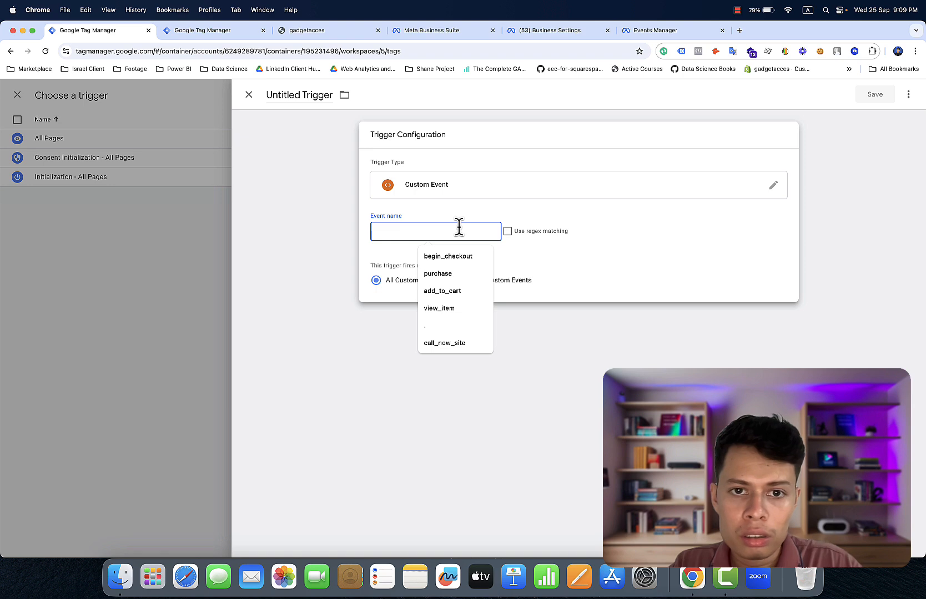
key("super+space")
key("Escape")
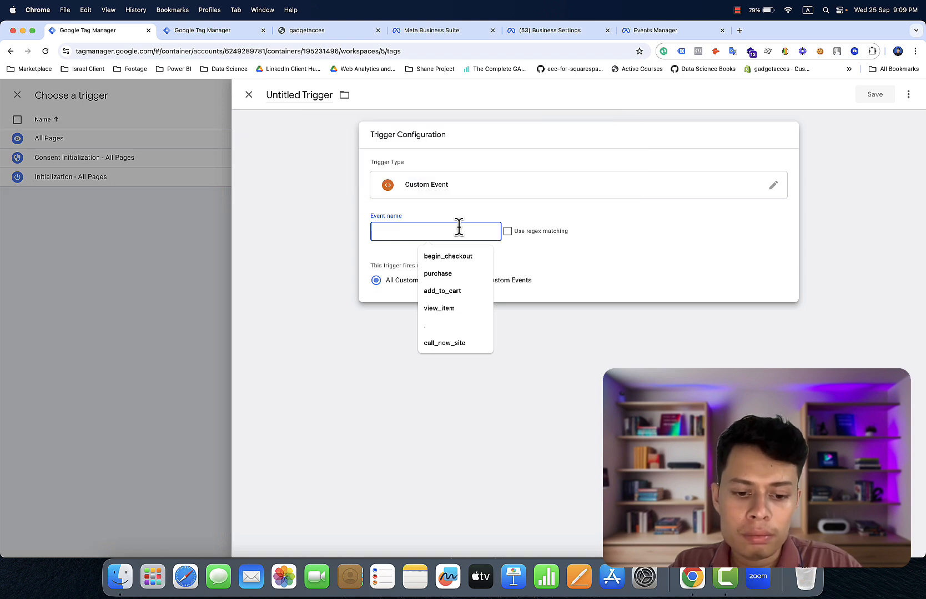
key("super+v")
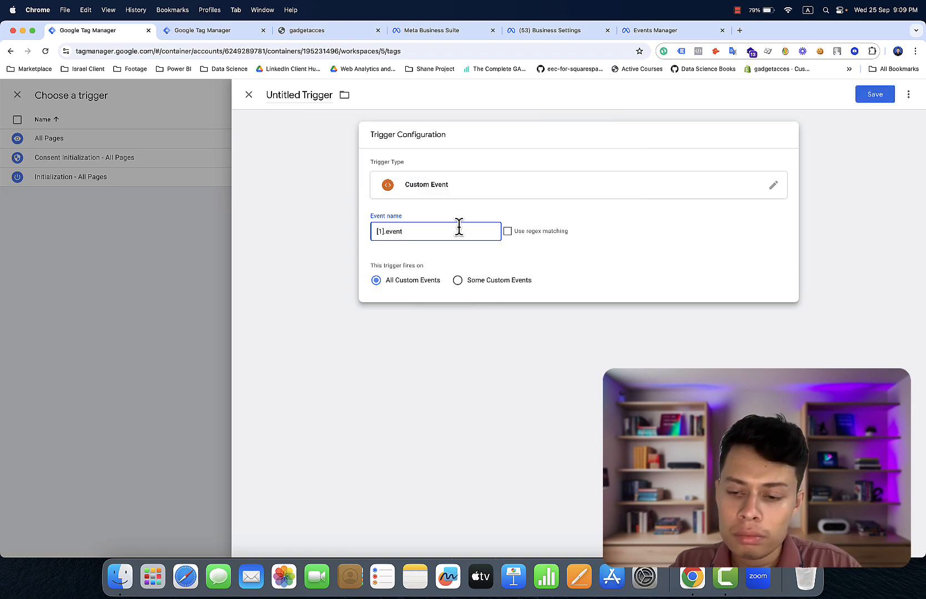
key("BackSpace")
key("BackSpace")
key("BackSpace")
key("BackSpace")
key("BackSpace")
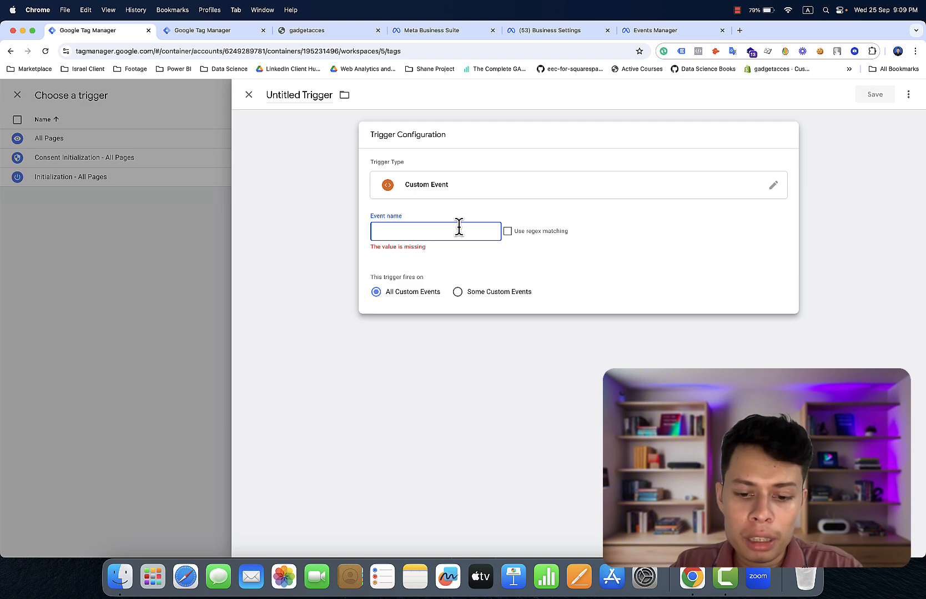
type("page")
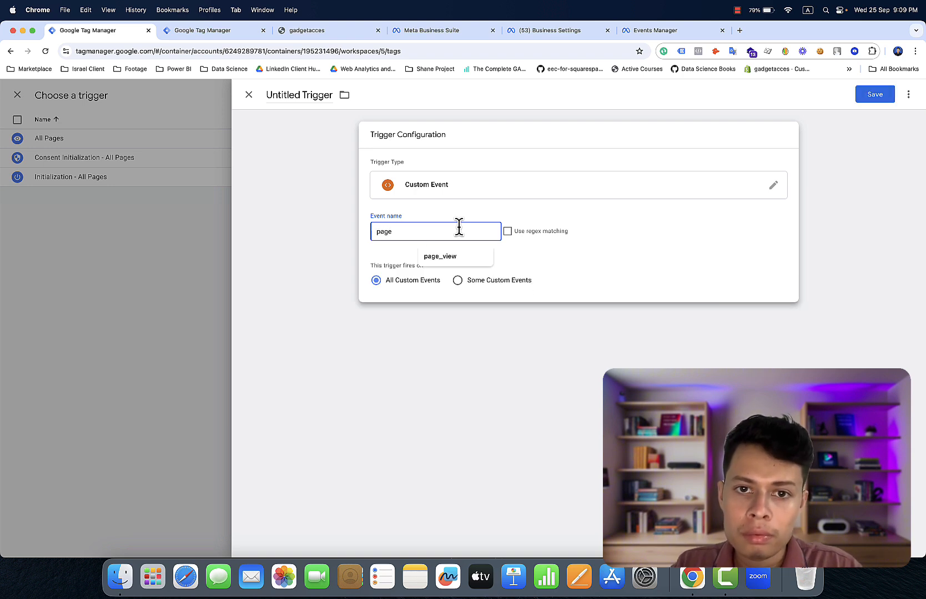
left_click(430, 256)
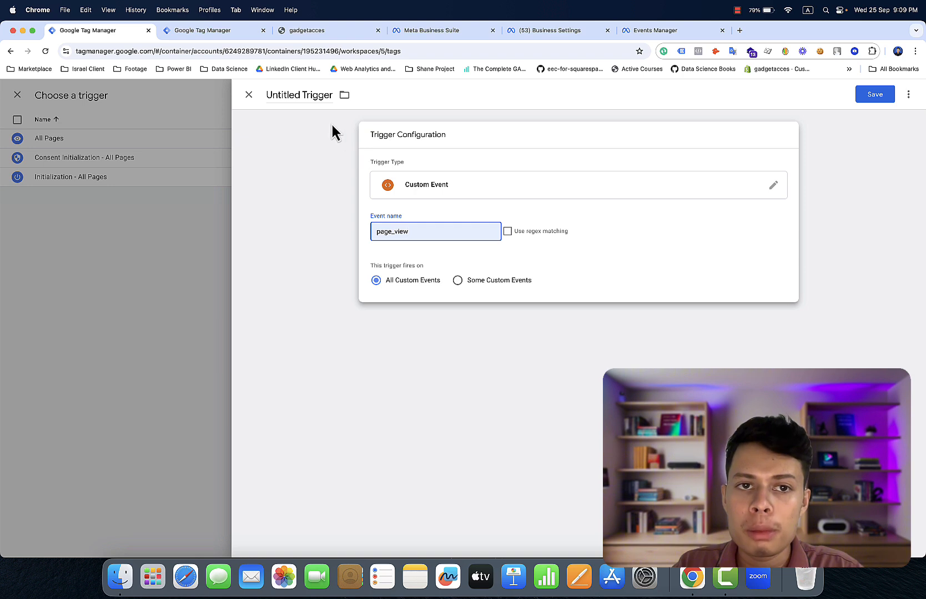
- Name the trigger 'Page View Trigger' and save it, correcting the misspelled name afterwards
left_click(300, 92)
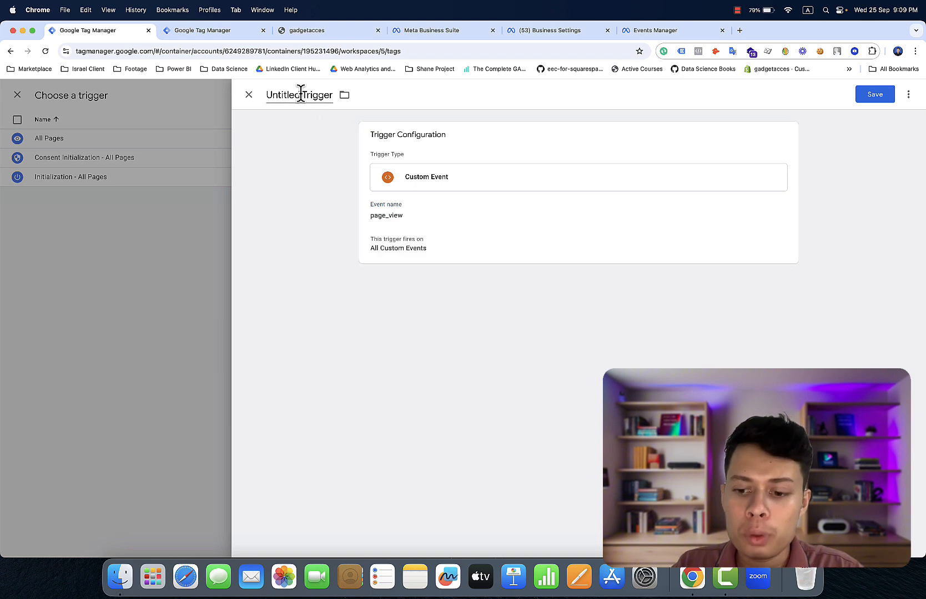
key("BackSpace")
key("BackSpace")
key("BackSpace")
key("BackSpace")
key("BackSpace")
key("BackSpace")
key("BackSpace")
key("BackSpace")
key("BackSpace")
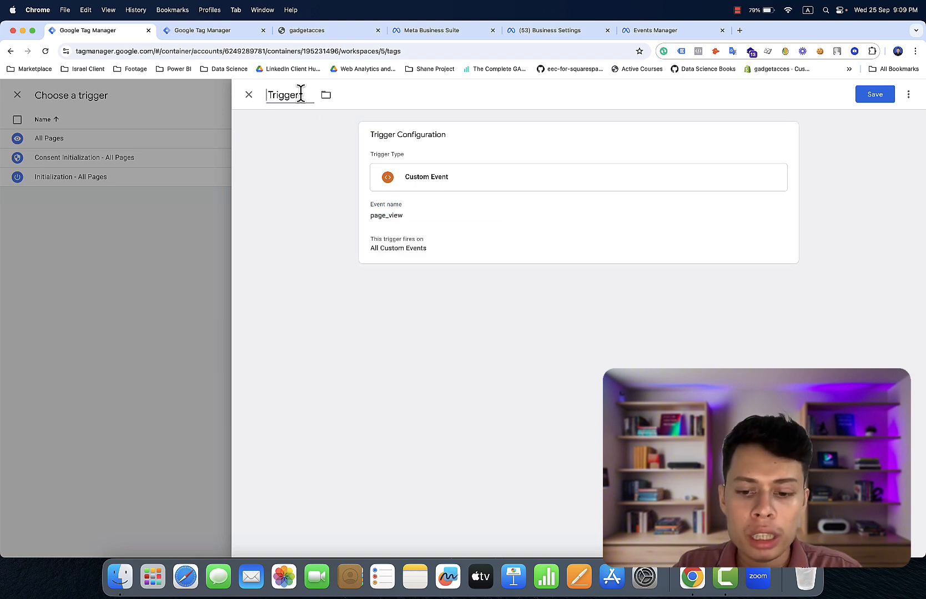
type("Page ")
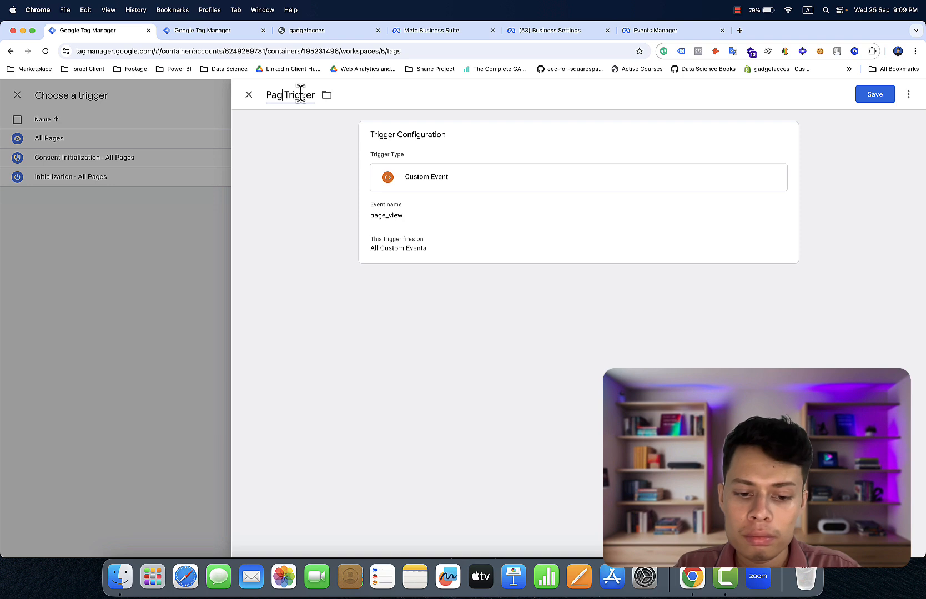
type("View ")
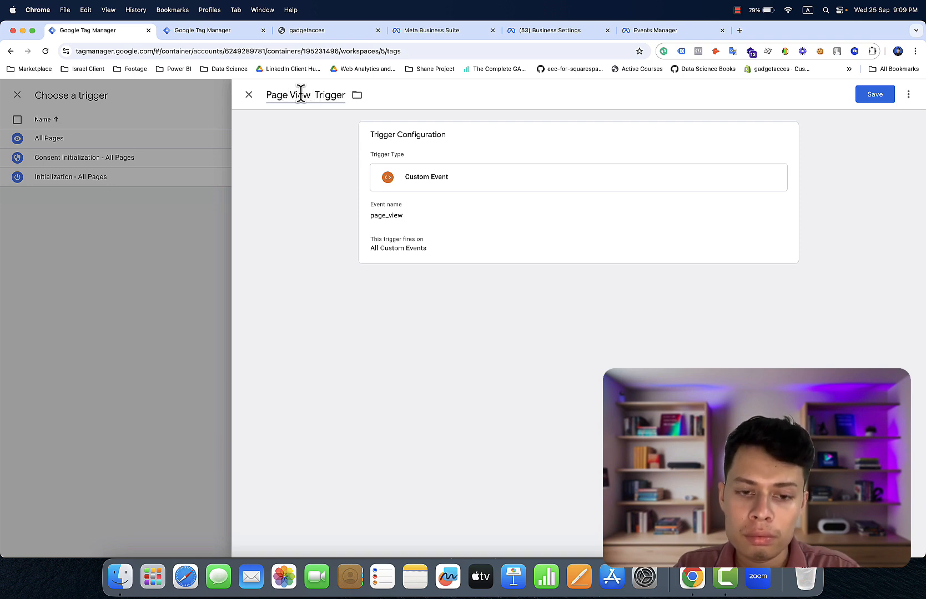
type(" Triggeer")
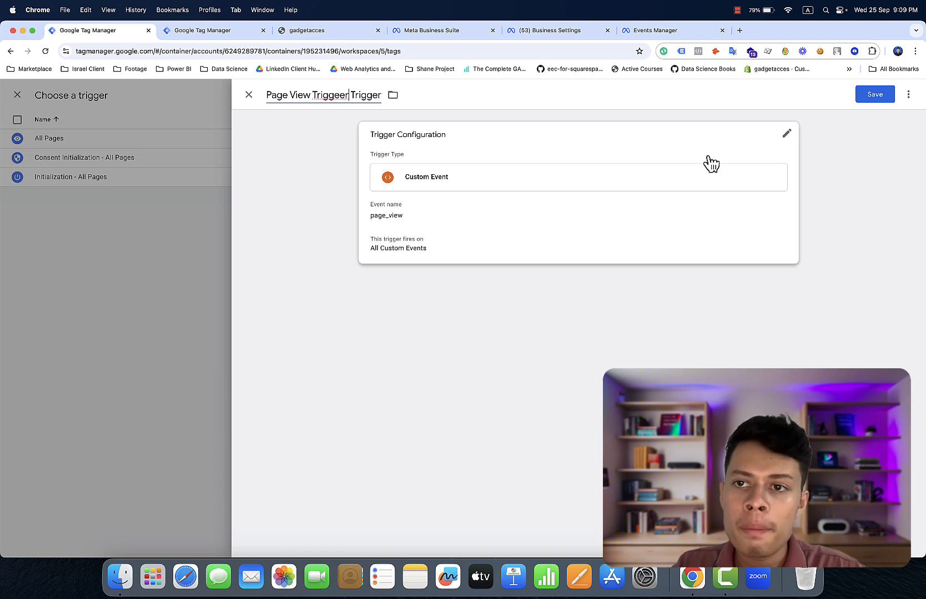
left_click(874, 98)
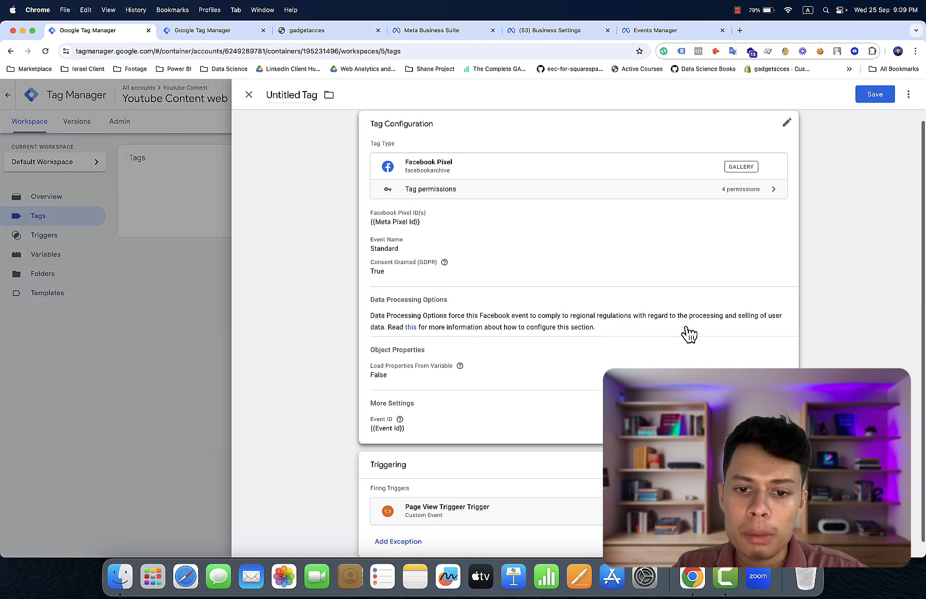
left_click(550, 514)
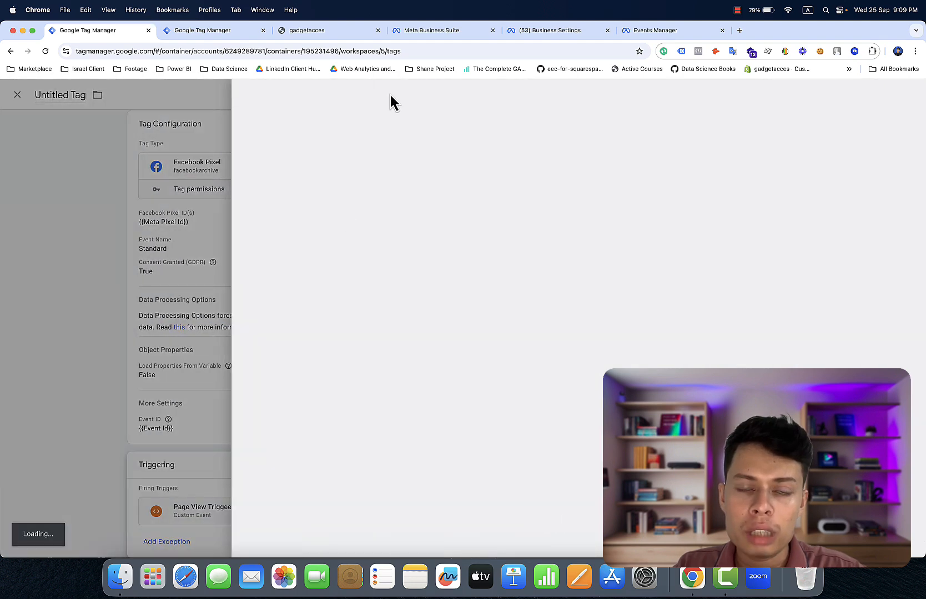
left_click(347, 92)
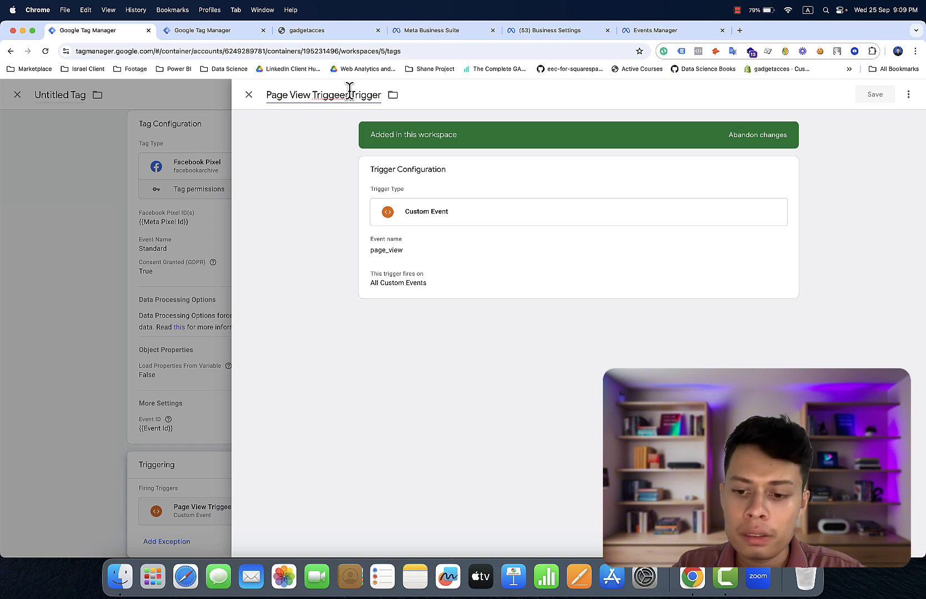
key("BackSpace")
key("BackSpace")
key("BackSpace")
key("BackSpace")
key("BackSpace")
key("BackSpace")
key("BackSpace")
key("BackSpace")
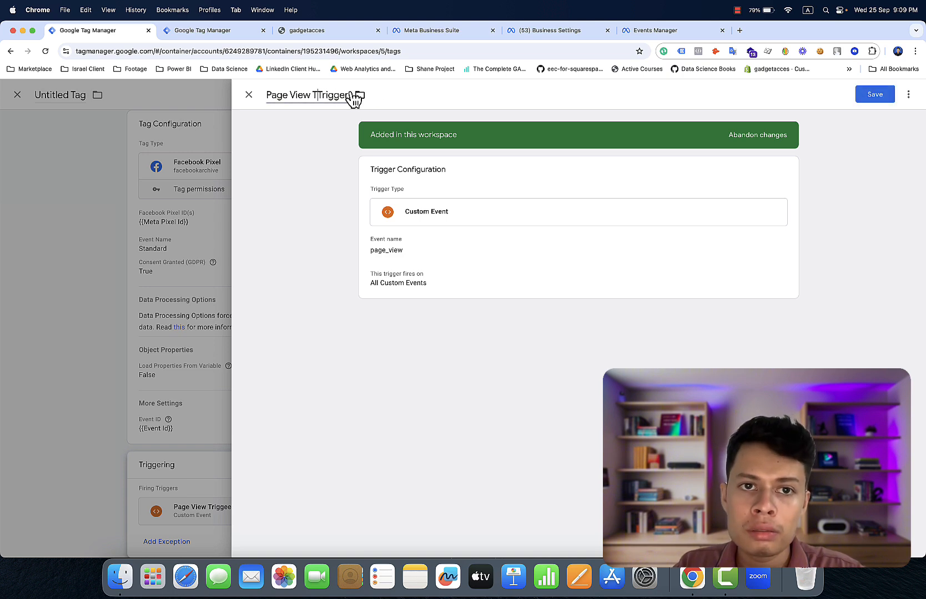
key("BackSpace")
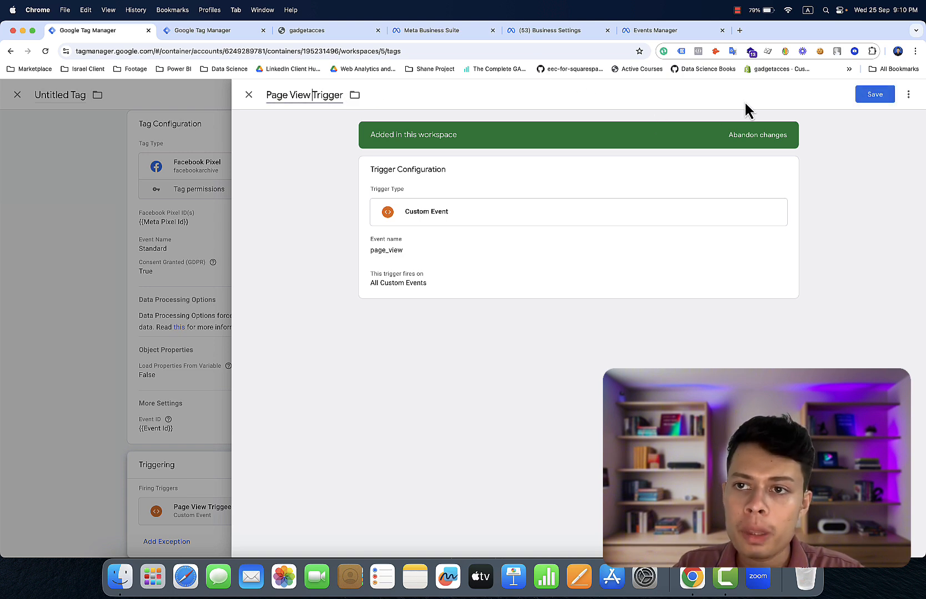
left_click(879, 96)
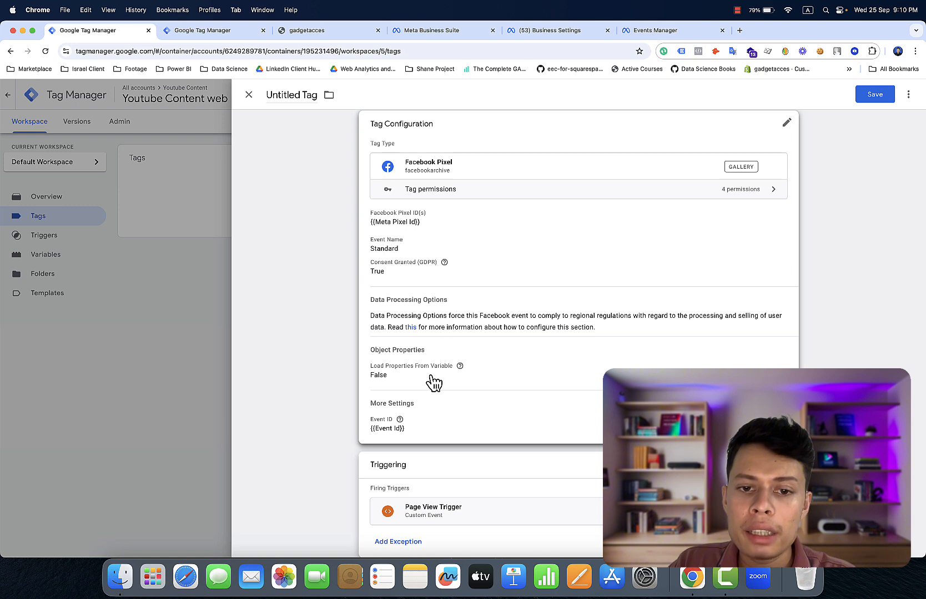
- Add two object property rows to the Facebook Pixel tag named fbc and fbp
left_click(428, 413)
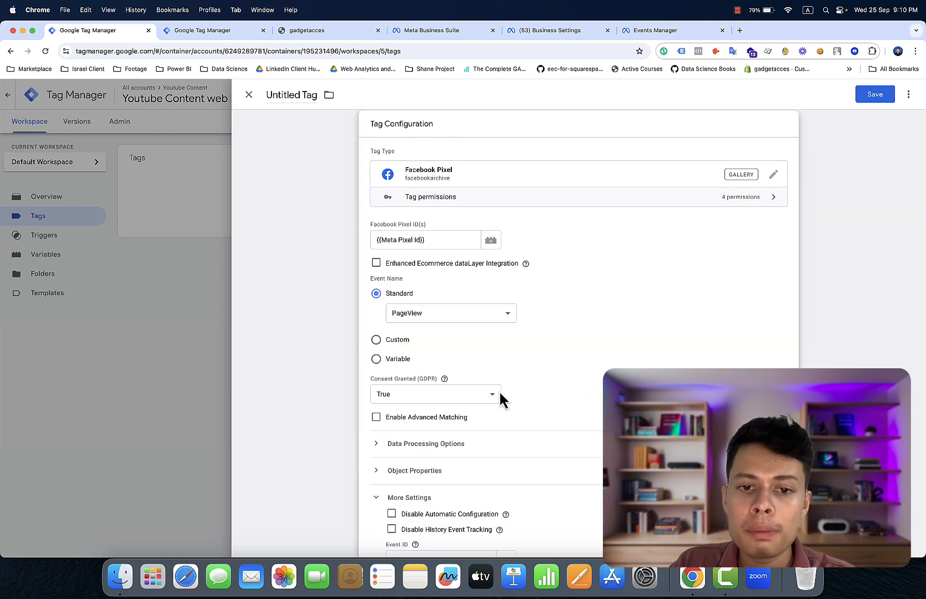
scroll(488, 383, "down", 5)
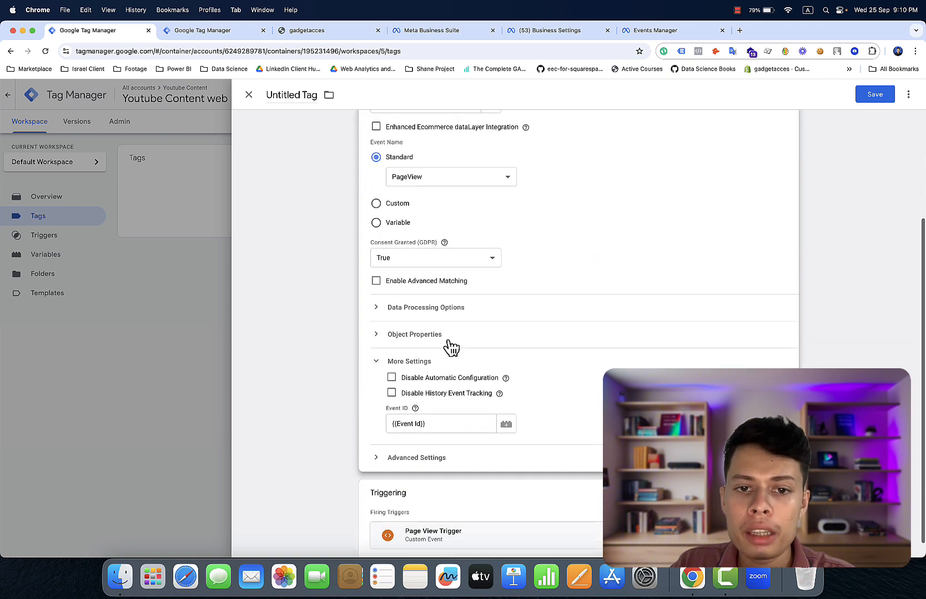
left_click(431, 340)
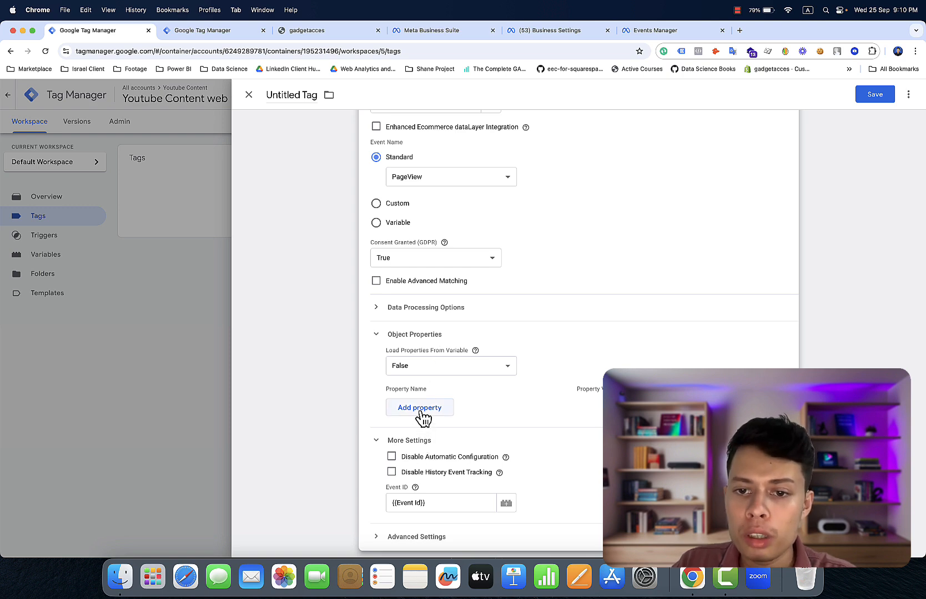
left_click(421, 413)
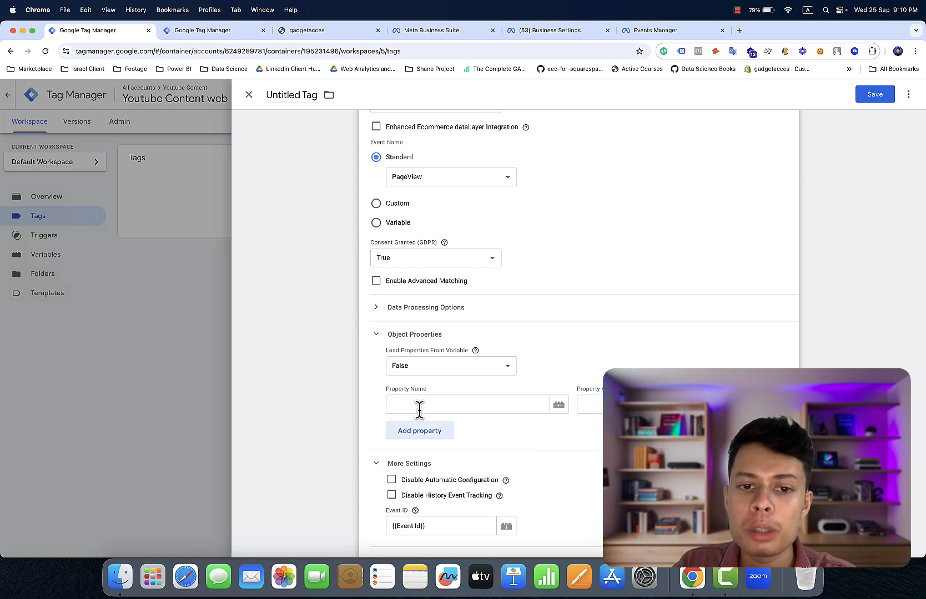
left_click(415, 437)
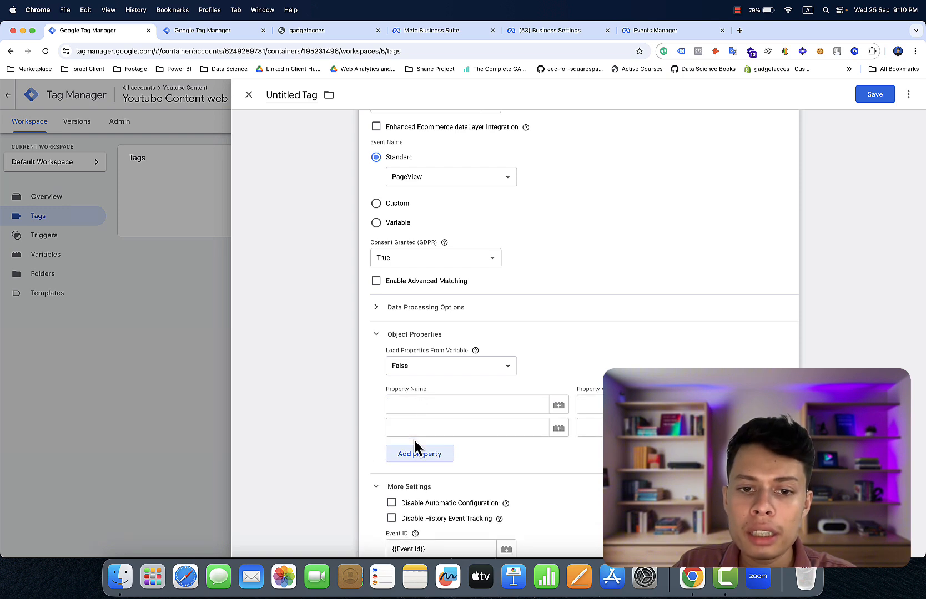
left_click(419, 406)
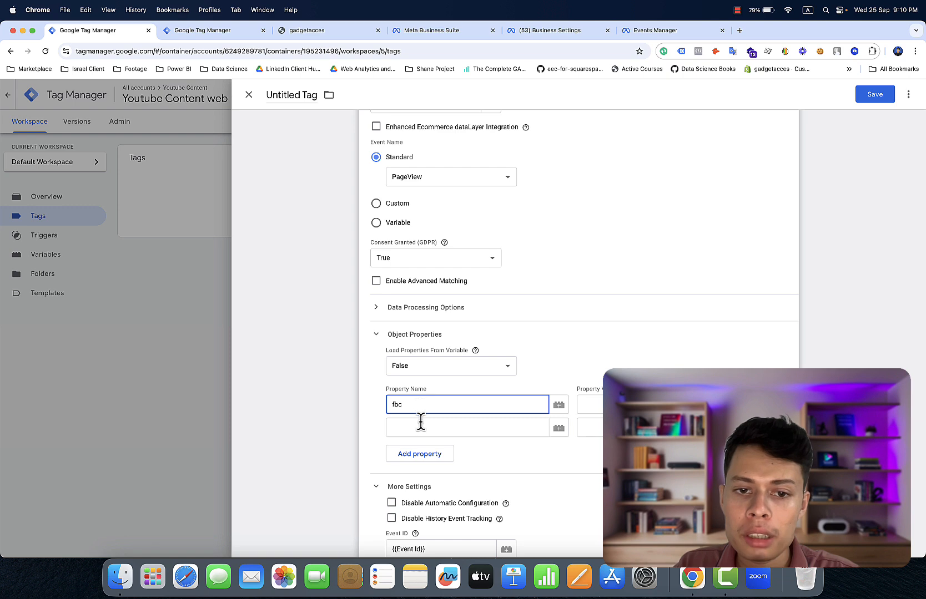
left_click(420, 423)
key("BackSpace")
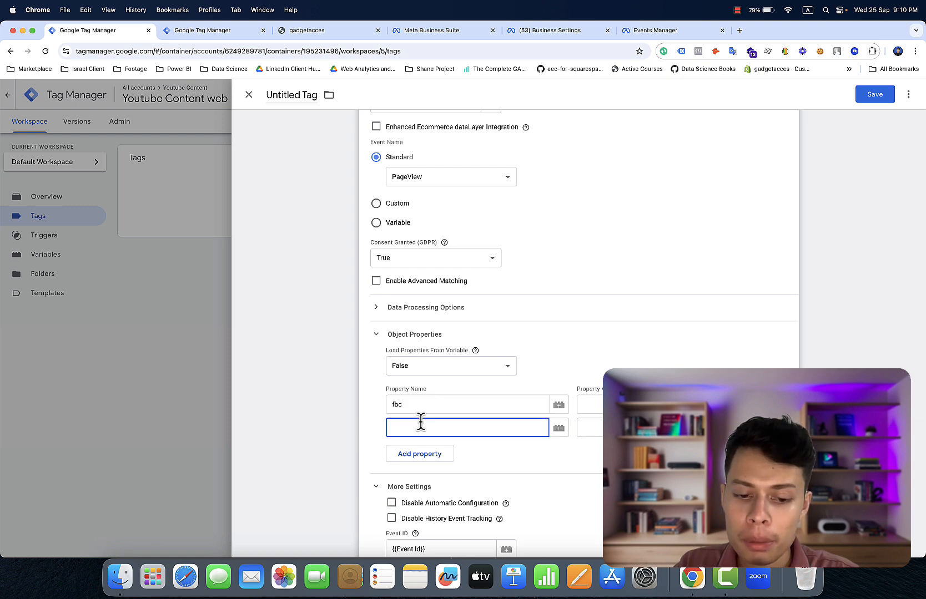
type("fbp")
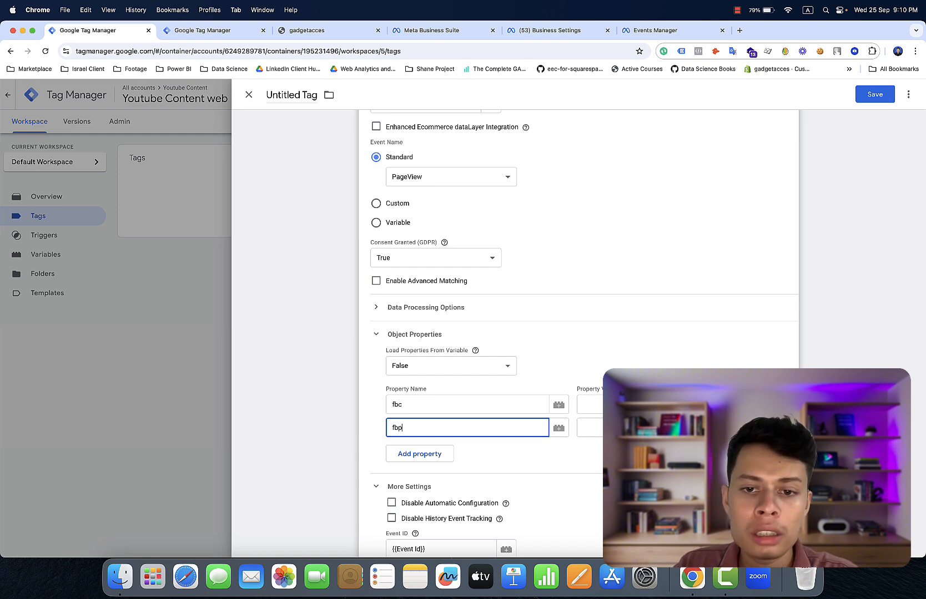
left_click(589, 405)
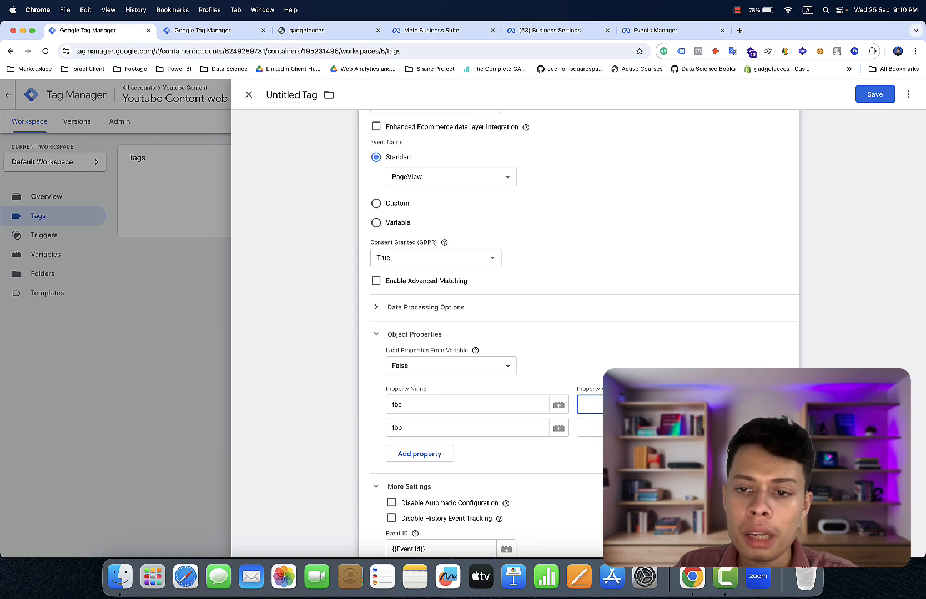
- Set the fbc value to {{FBC}} and the fbp value to {{FBP}}, then check the store's dataLayer
left_click(749, 405)
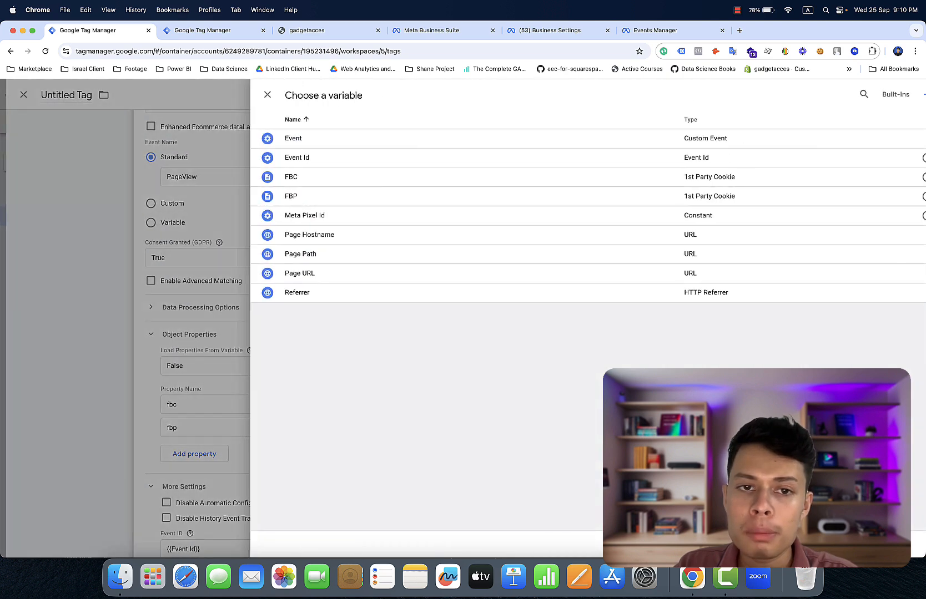
left_click(464, 184)
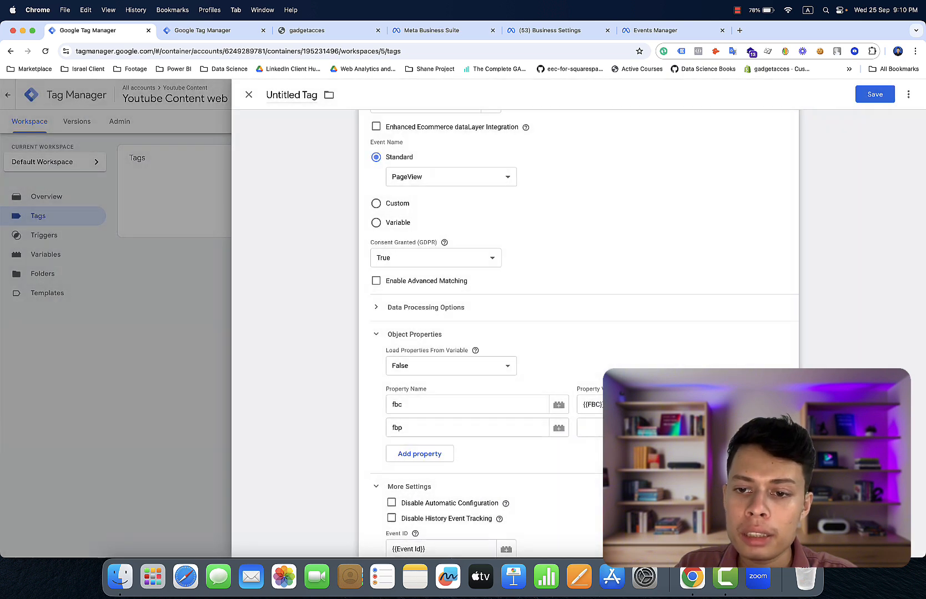
left_click(749, 428)
left_click(600, 197)
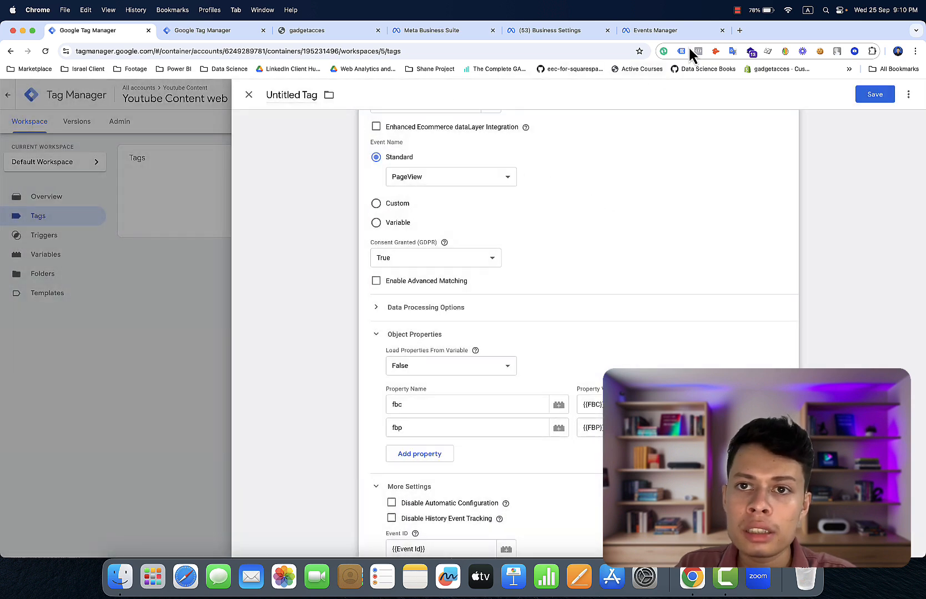
left_click(363, 33)
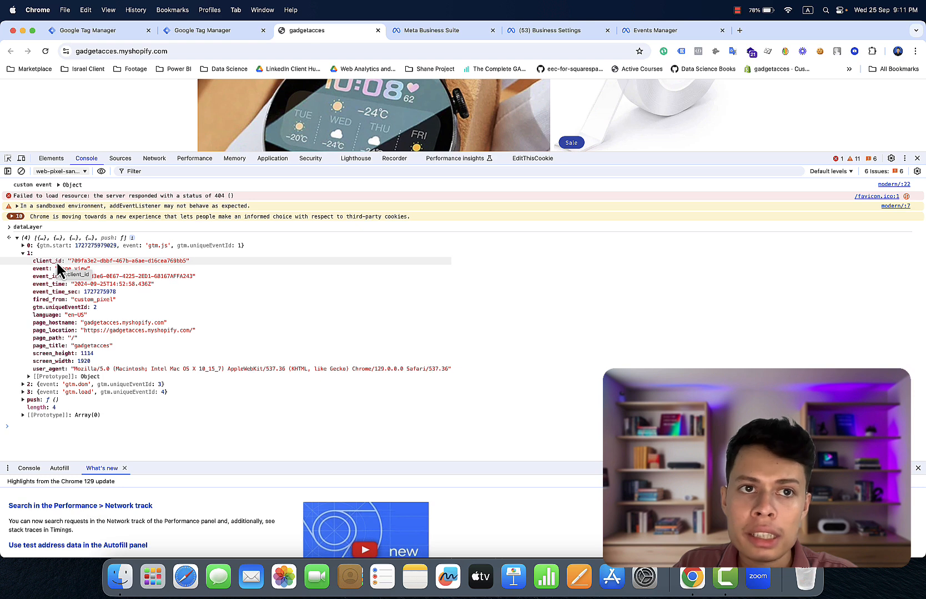
left_click(120, 34)
- Enable Advanced Matching and add one Customer Information Data Parameter row, then check the store's dataLayer
scroll(432, 258, "down", 3)
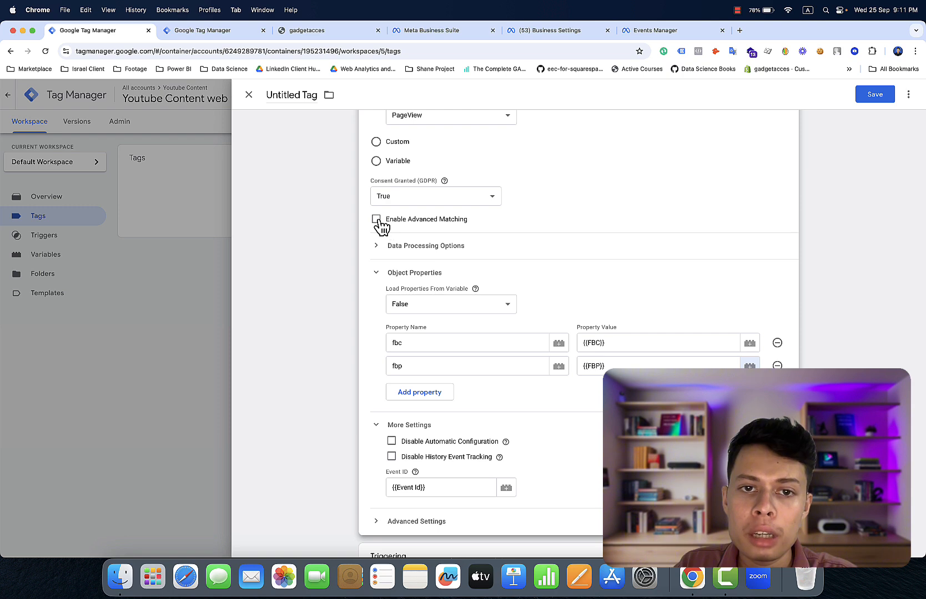
left_click(377, 221)
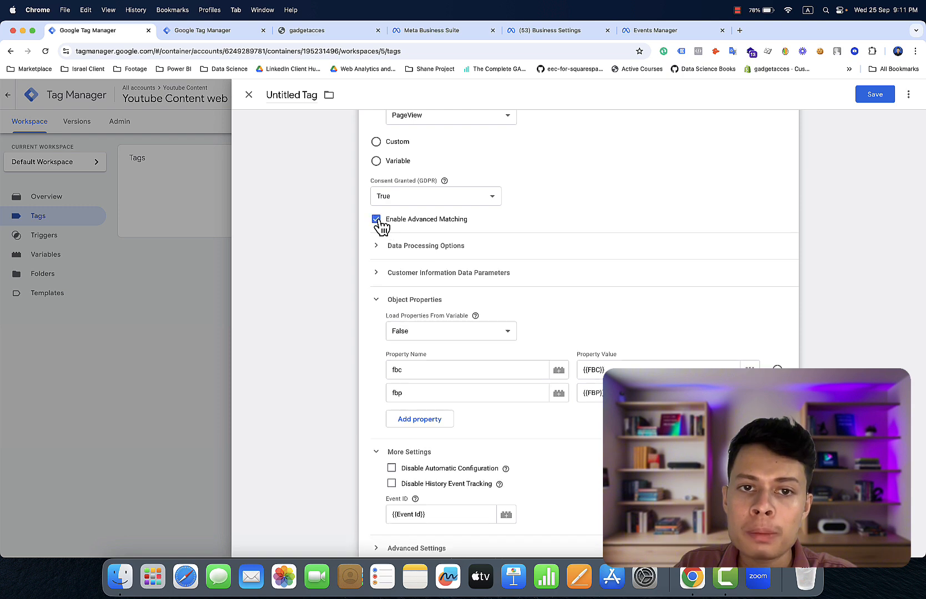
left_click(417, 280)
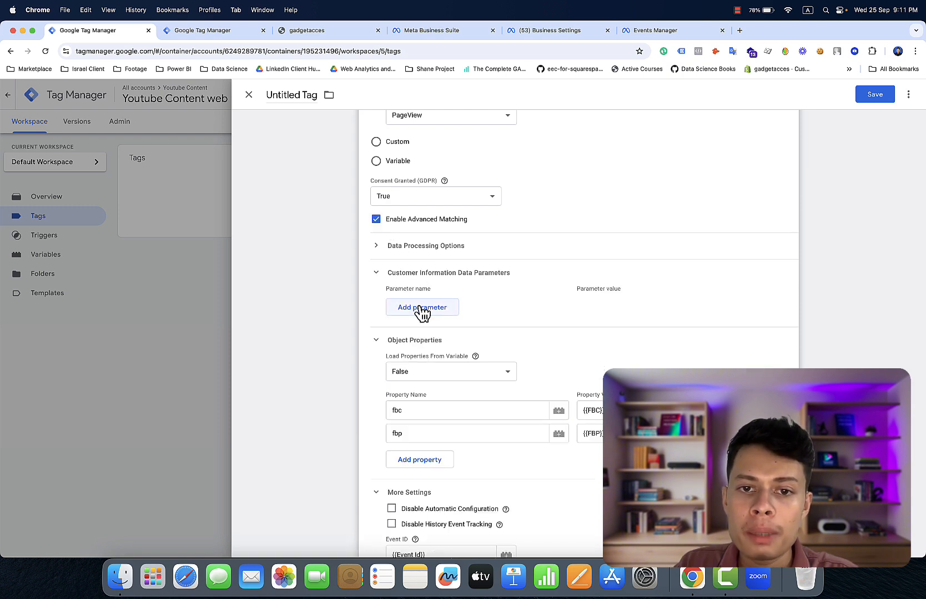
left_click(422, 309)
left_click(419, 306)
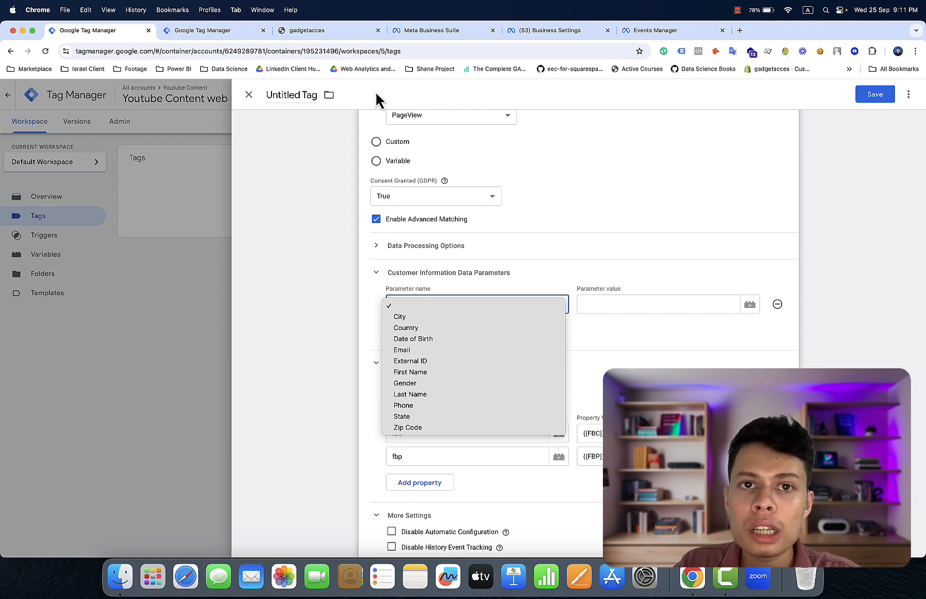
left_click(353, 36)
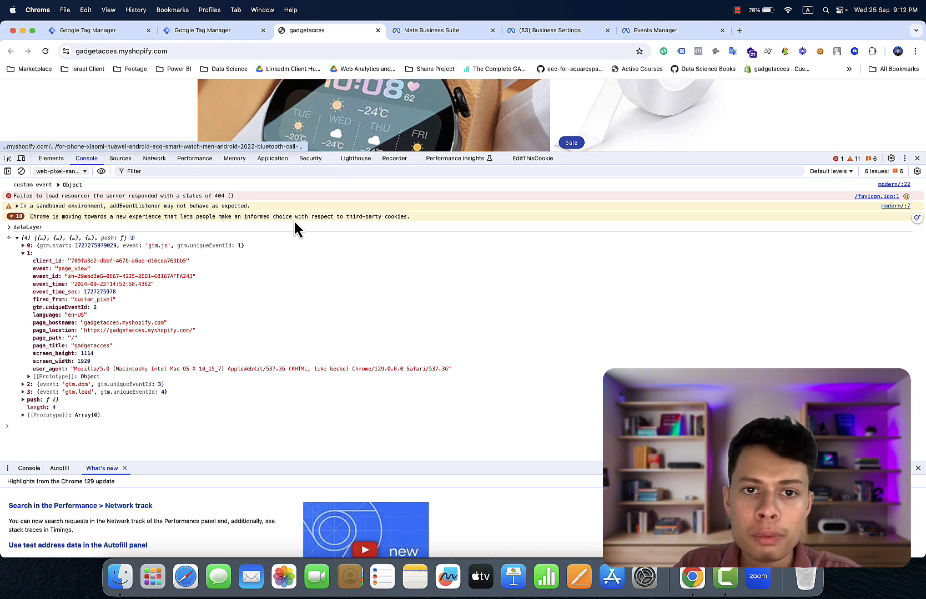
- Choose External ID as the customer parameter name, then view the store's DevTools console
left_click(131, 32)
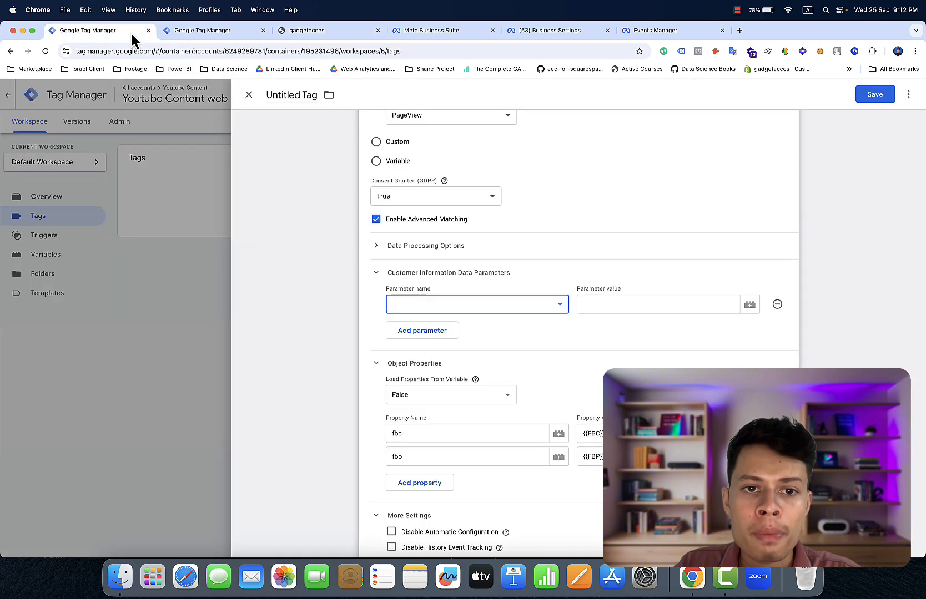
left_click(442, 305)
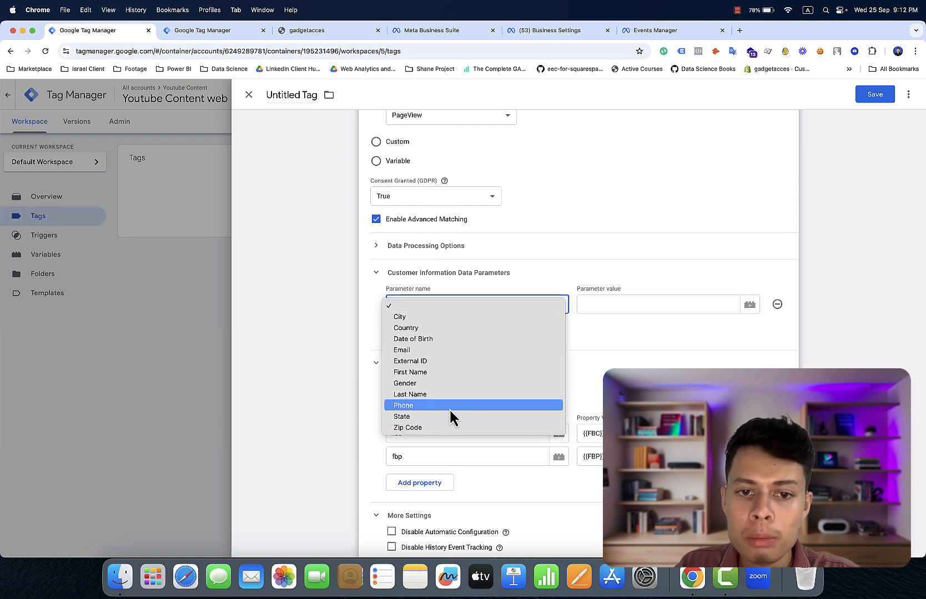
left_click(440, 361)
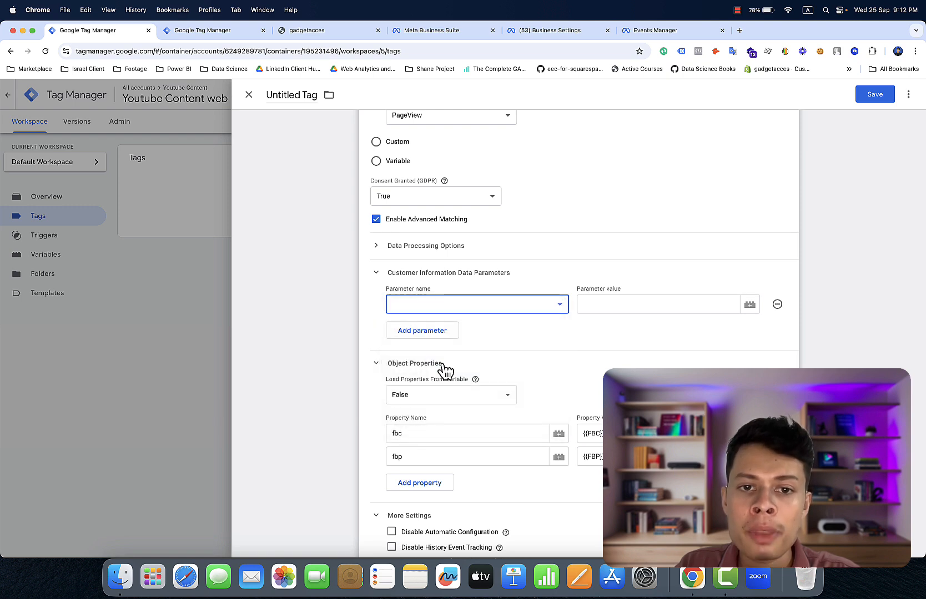
left_click(309, 32)
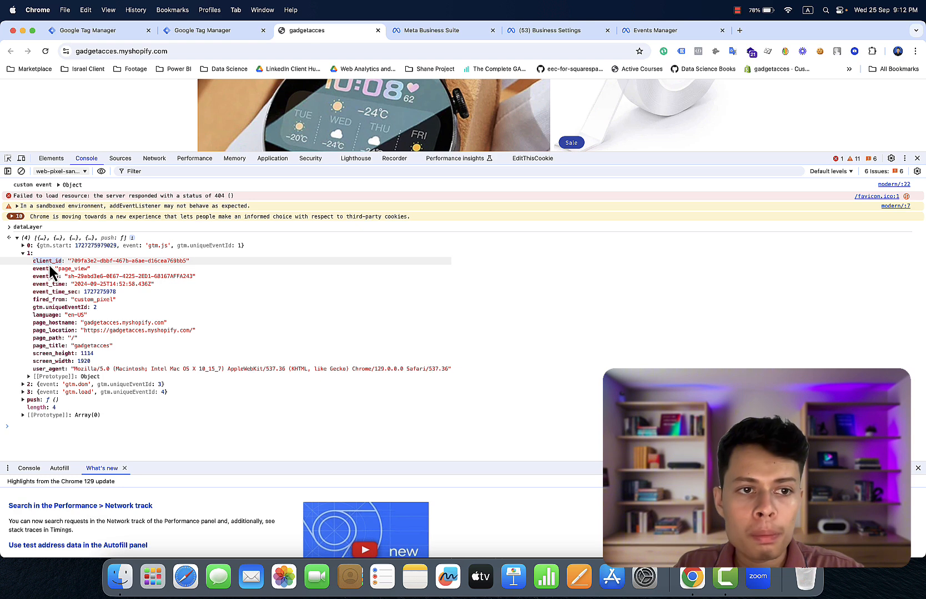
- Copy the client_id key from the console and bring up the variable chooser for the External ID value
right_click(48, 263)
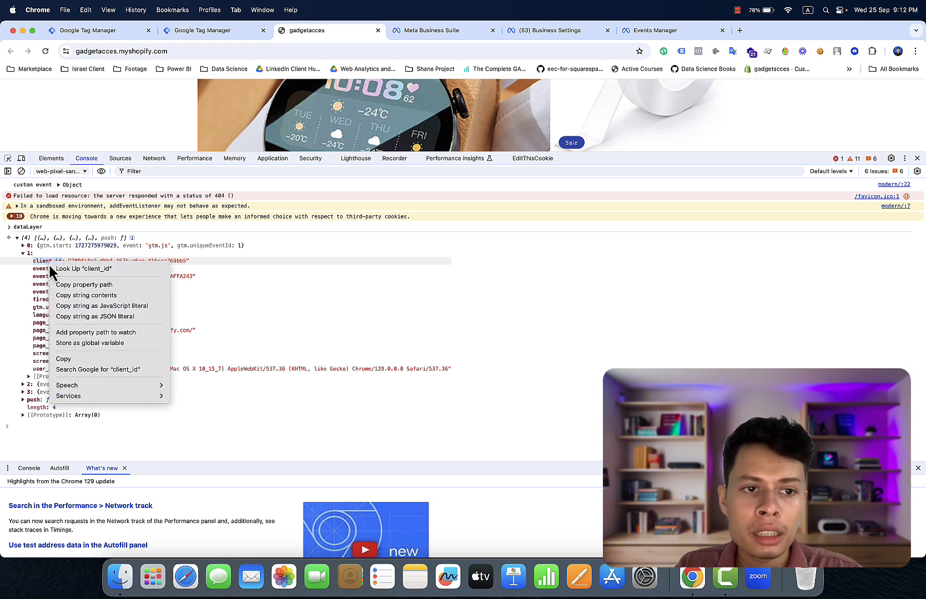
left_click(82, 360)
left_click(79, 31)
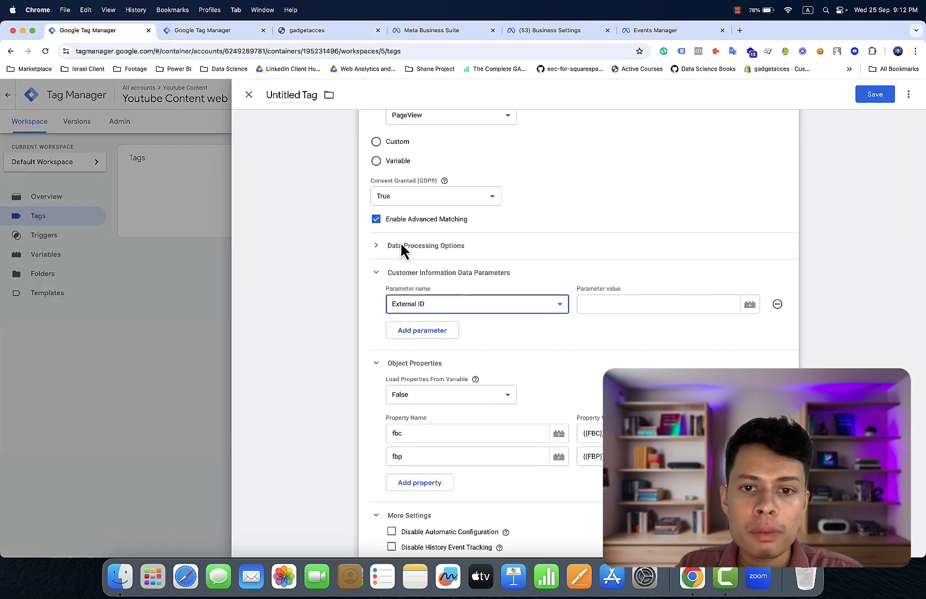
left_click(750, 305)
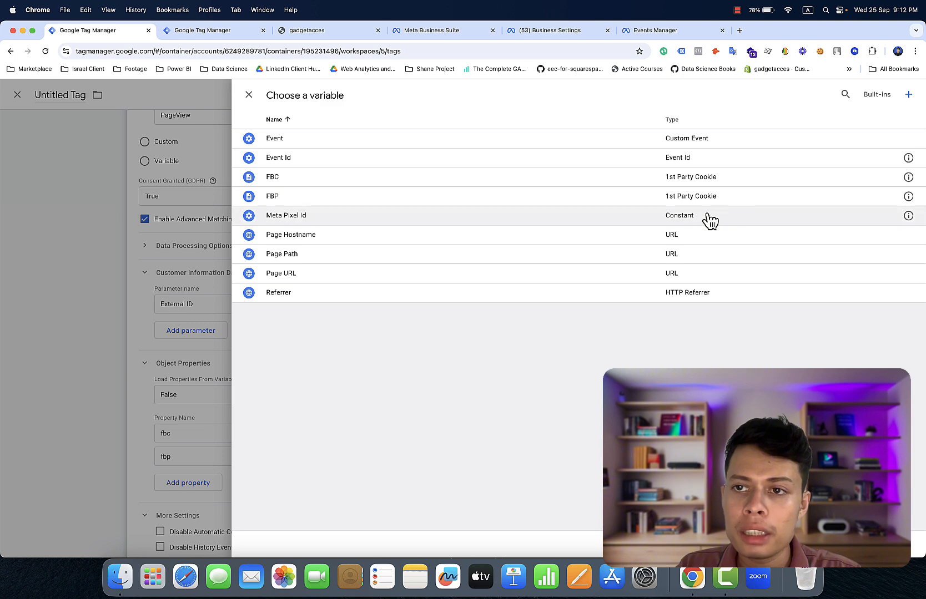
- Create and save a Data Layer Variable named 'External Id' that reads client_id
left_click(908, 96)
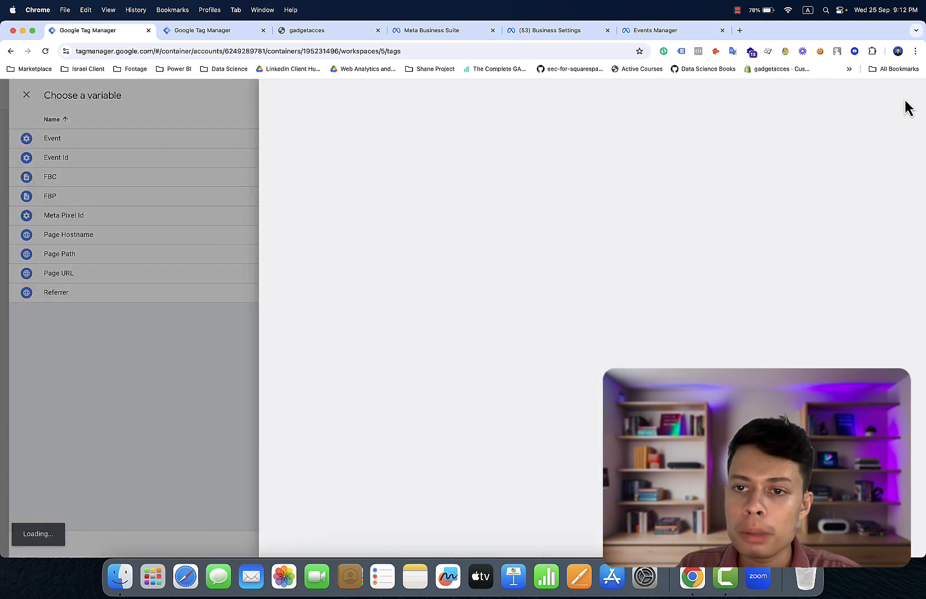
left_click(655, 214)
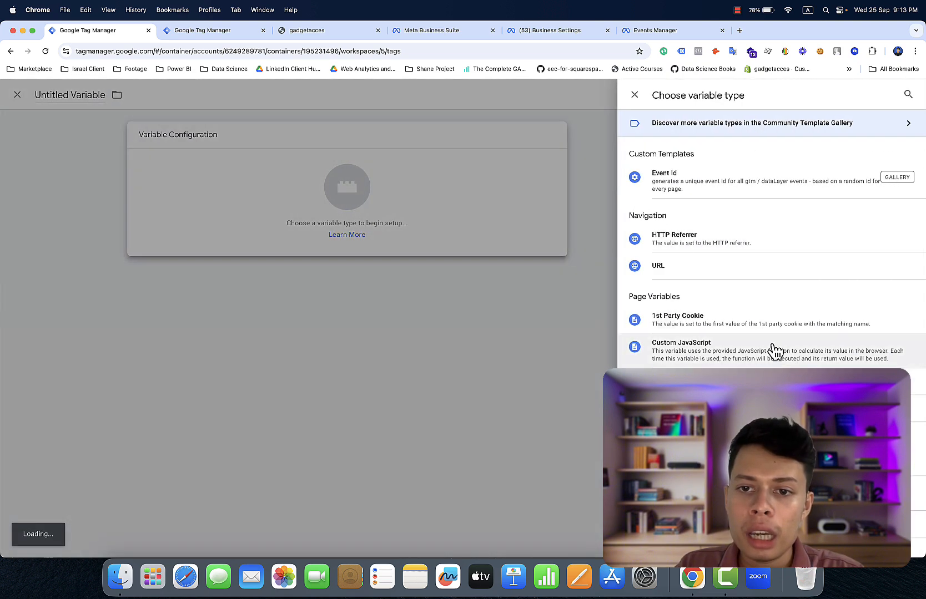
left_click(775, 381)
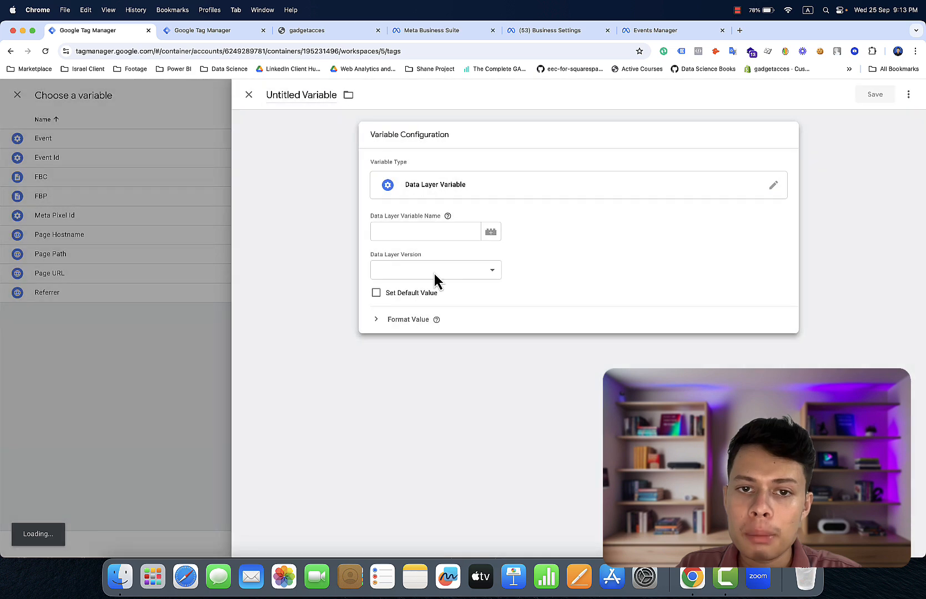
left_click(415, 232)
right_click(415, 231)
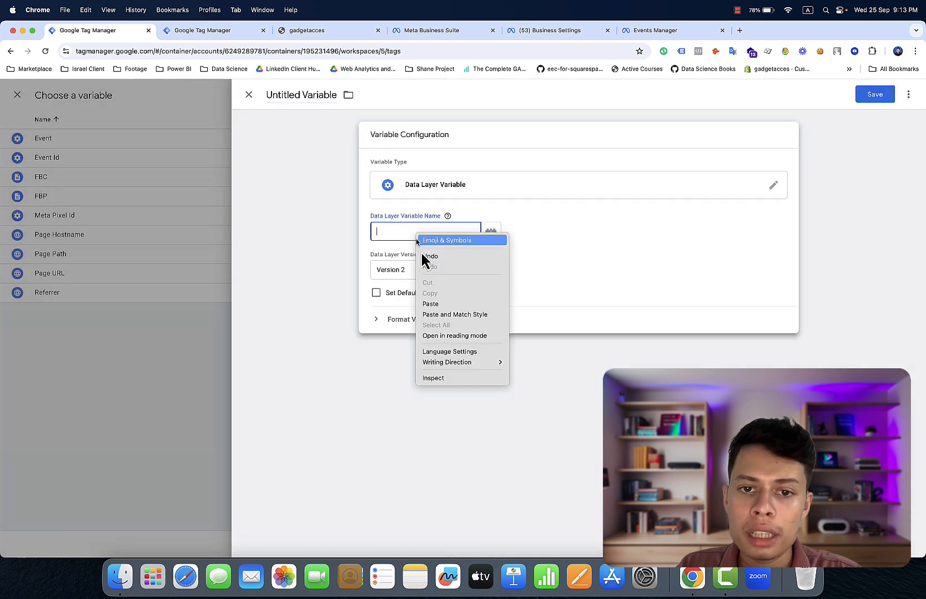
left_click(435, 307)
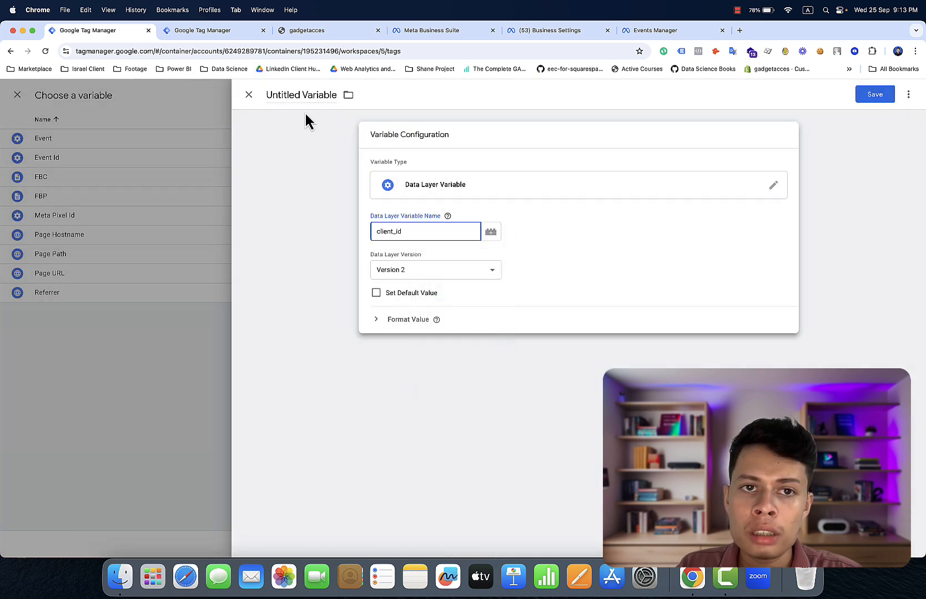
left_click(304, 103)
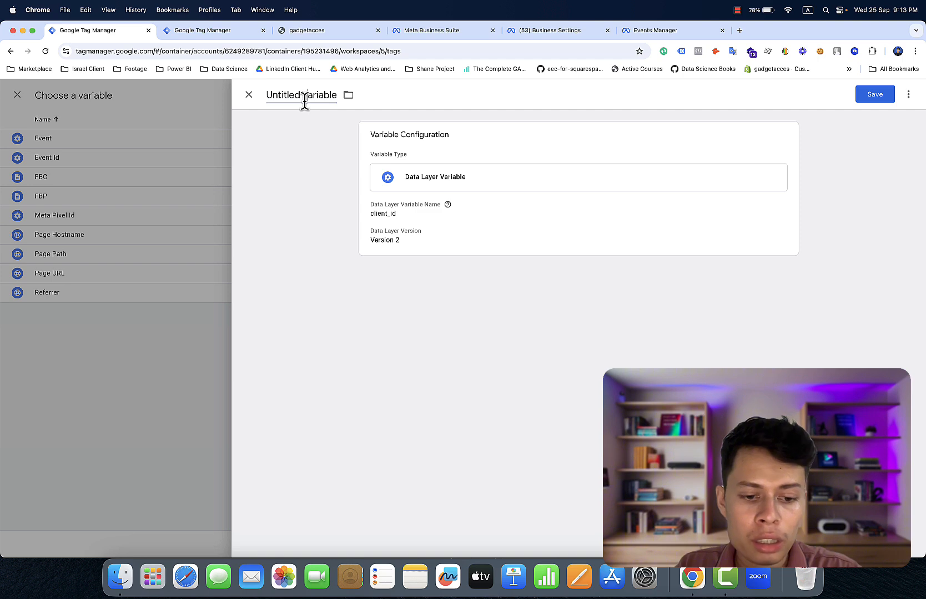
triple_click(304, 103)
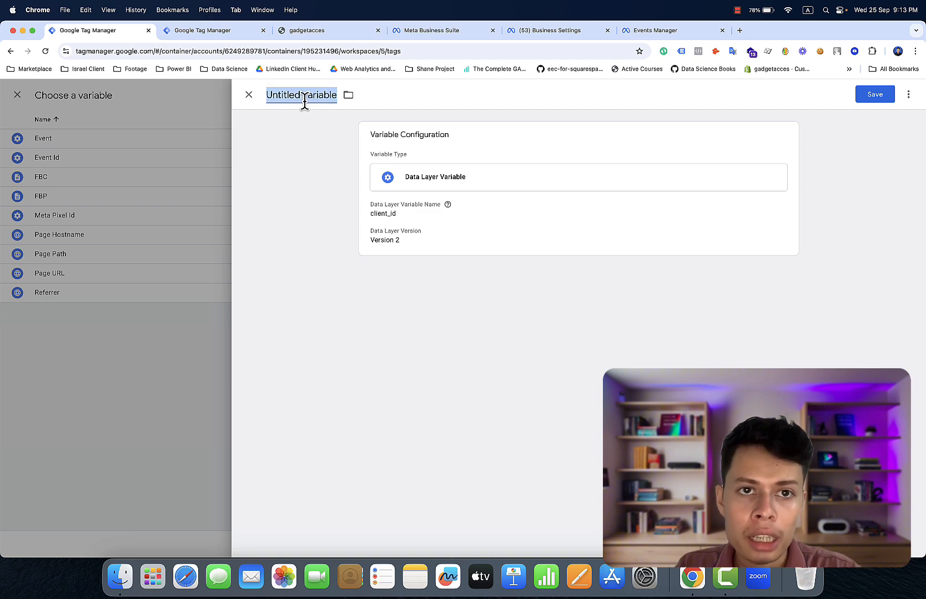
type("Exte")
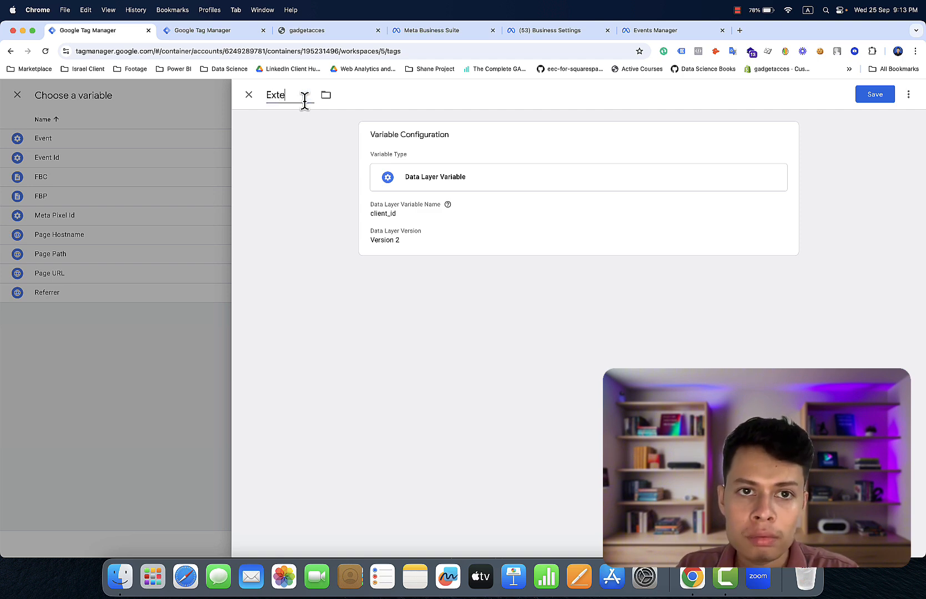
type("rnal")
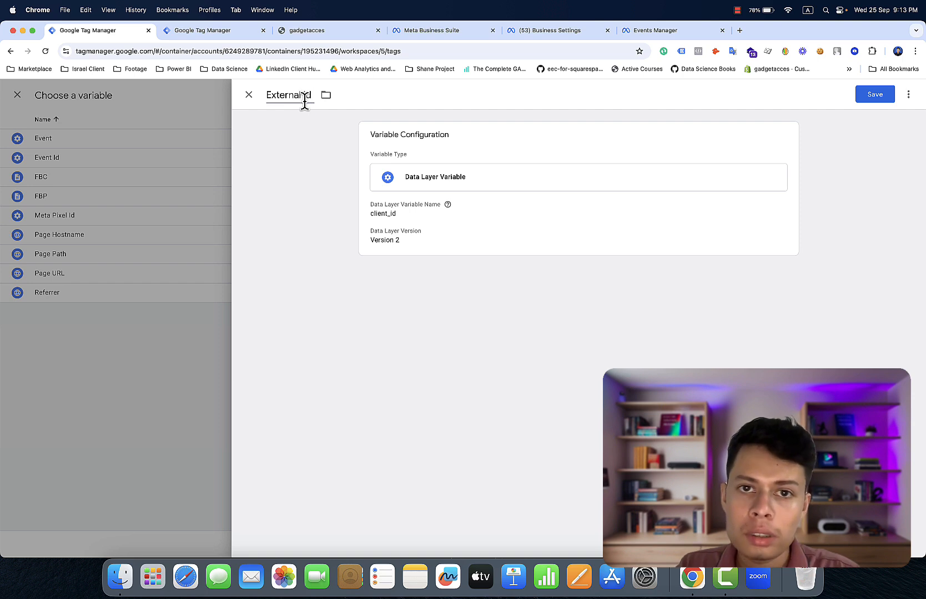
type(" Id")
left_click(867, 97)
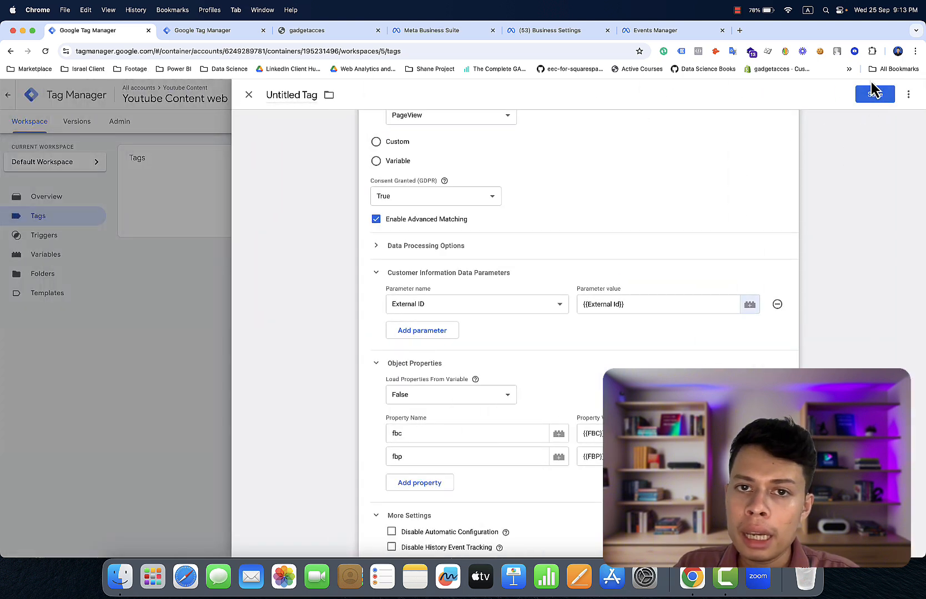
- Save the pixel tag under the name 'Facebook Pixel - Page View Event'
left_click(882, 98)
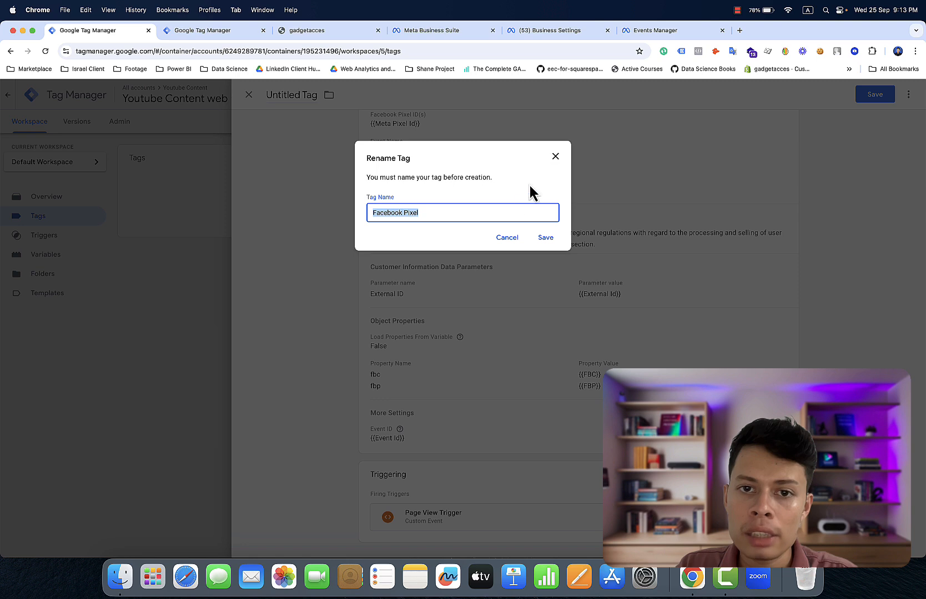
left_click(510, 208)
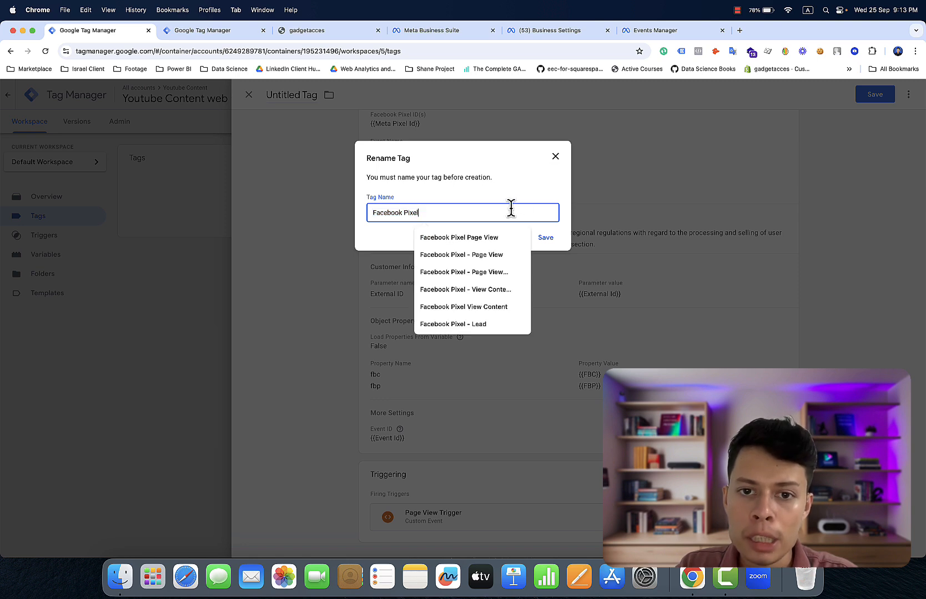
left_click(474, 254)
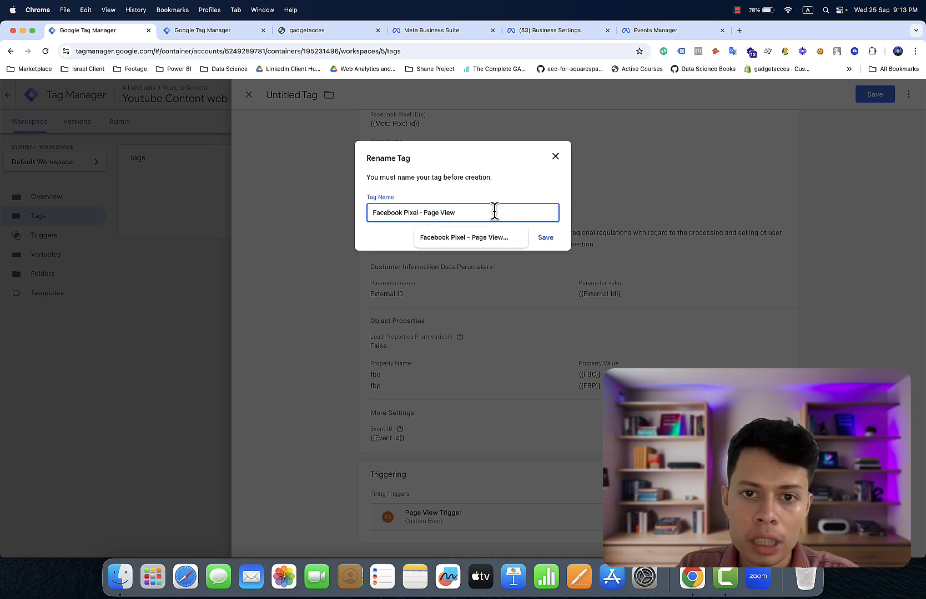
type("E")
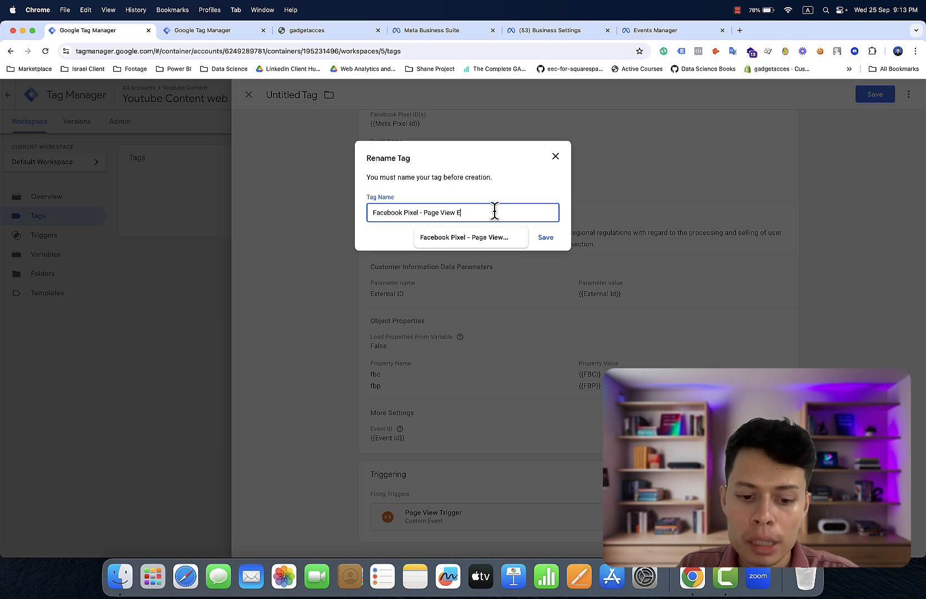
type("vent")
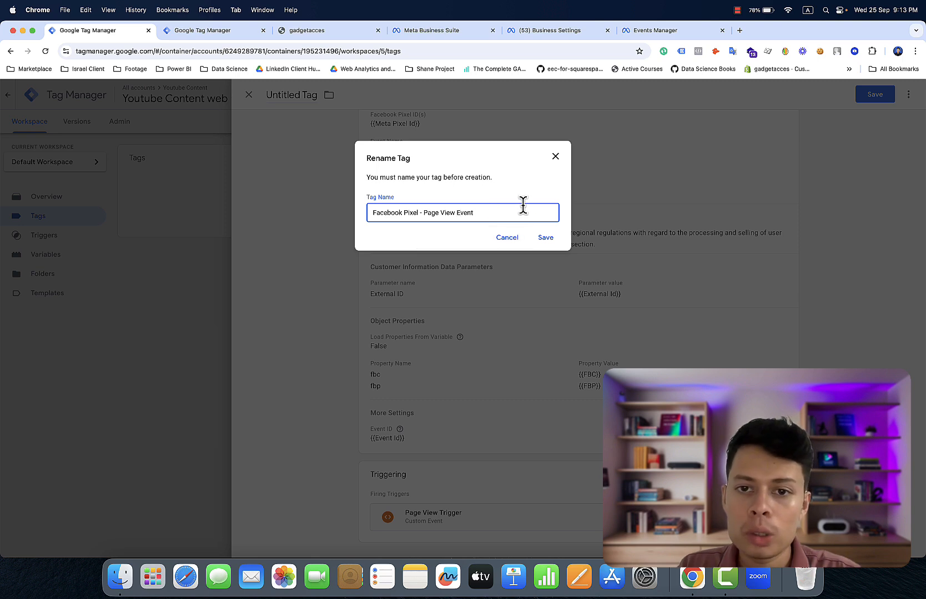
left_click(545, 238)
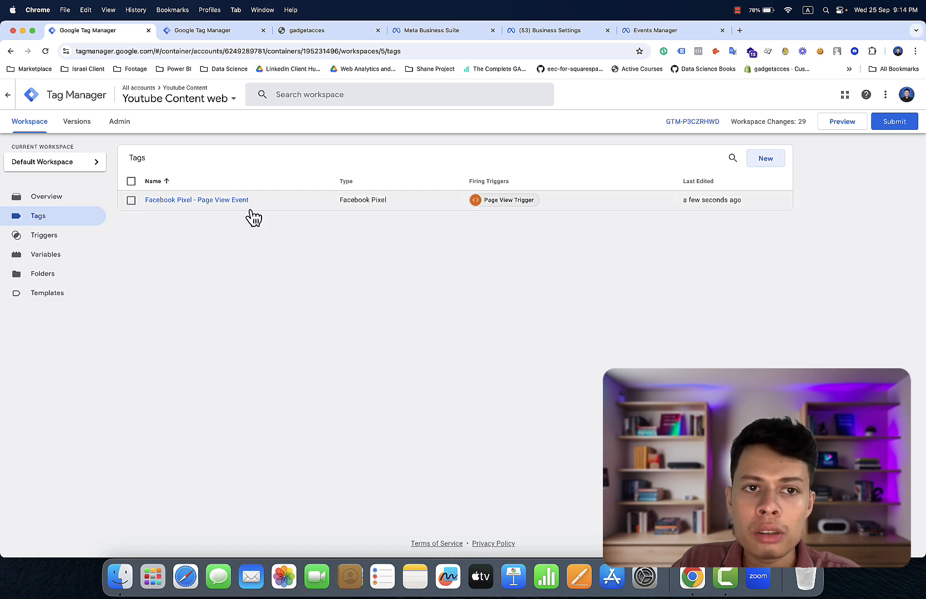
- On the storefront, close DevTools and open the stainless steel kitchen sink sponge holder product
left_click(307, 31)
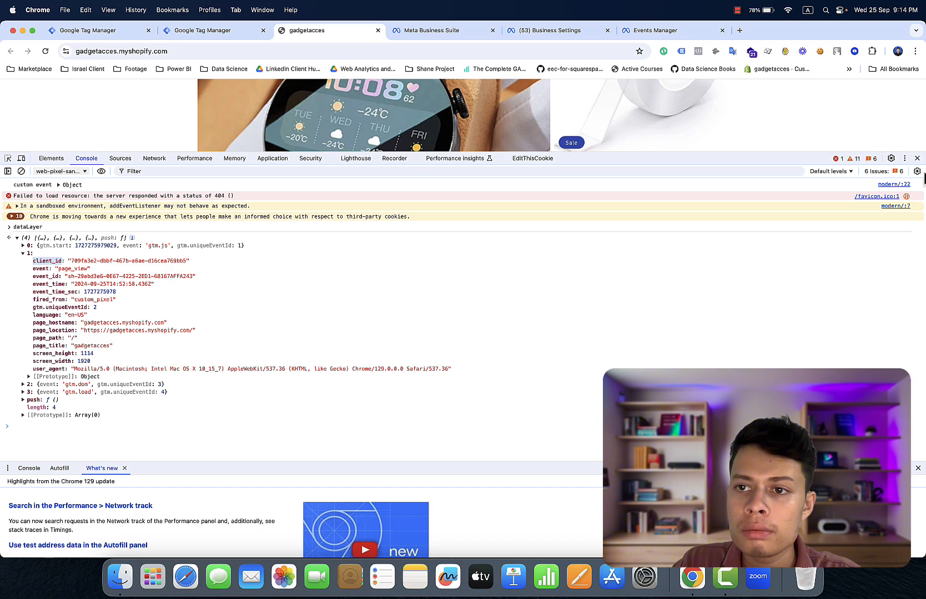
left_click(917, 158)
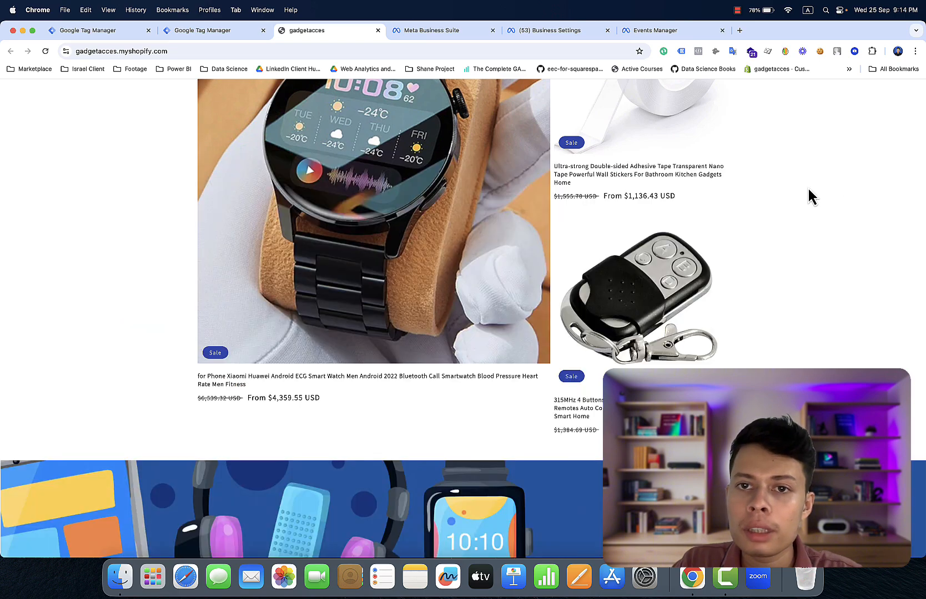
scroll(808, 192, "down", 5)
scroll(808, 188, "down", 5)
scroll(808, 188, "up", 15)
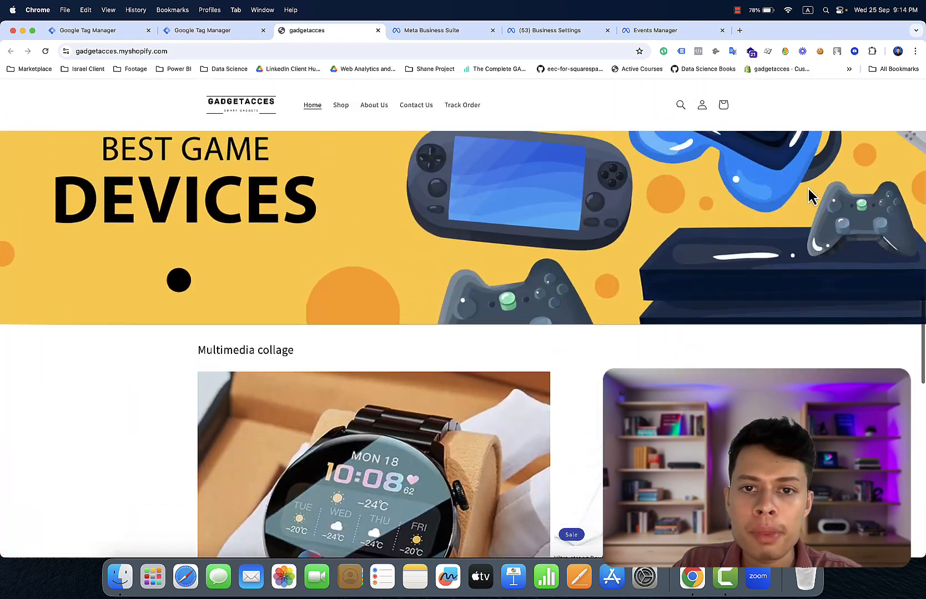
scroll(808, 189, "up", 10)
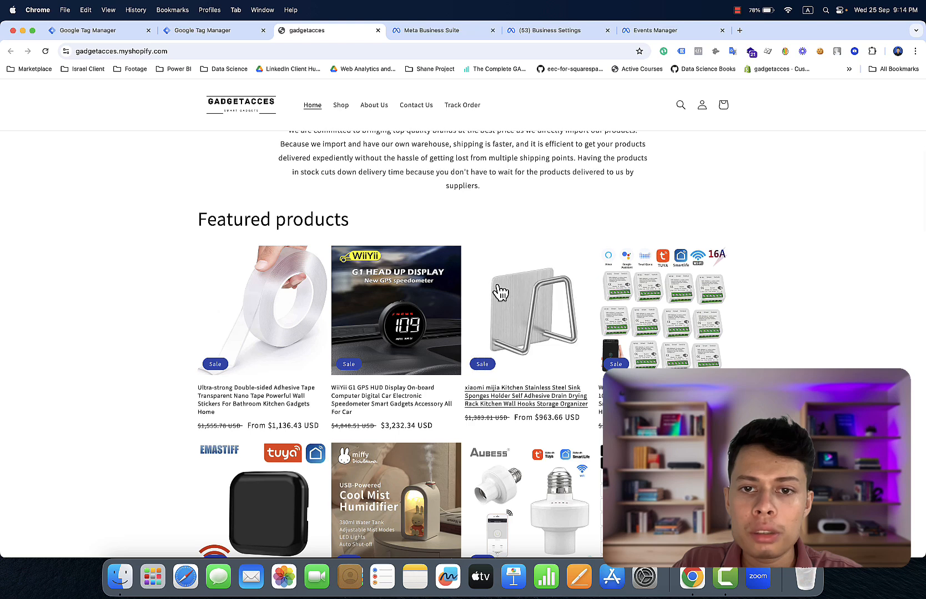
left_click(499, 293)
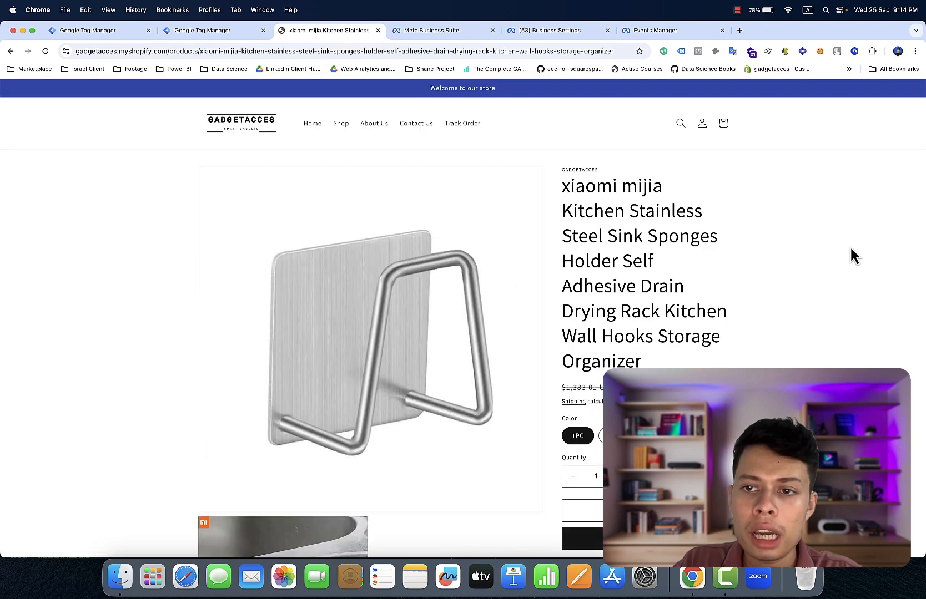
right_click(785, 216)
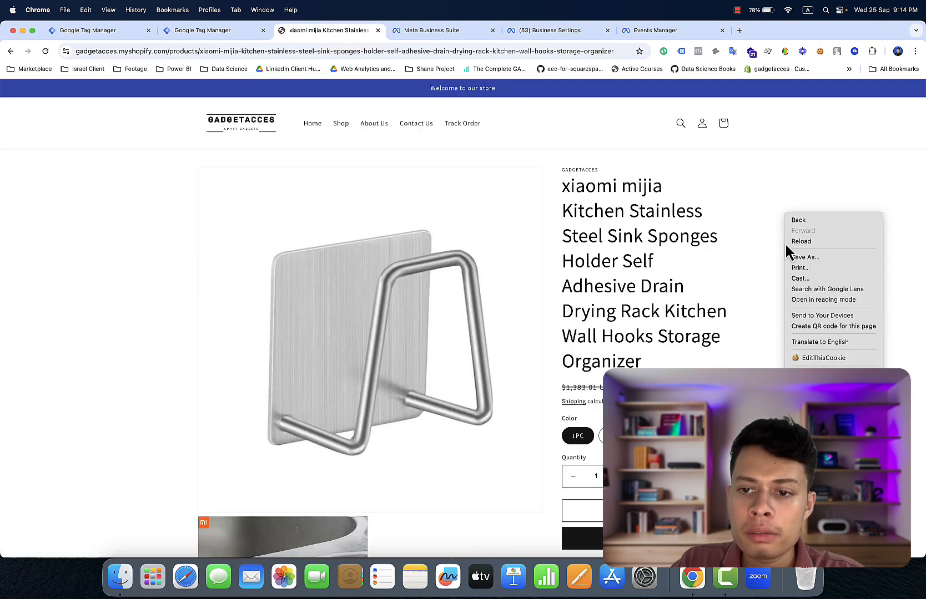
- Inspect the product page and print dataLayer in the console's web-pixel-sandbox context
left_click(804, 373)
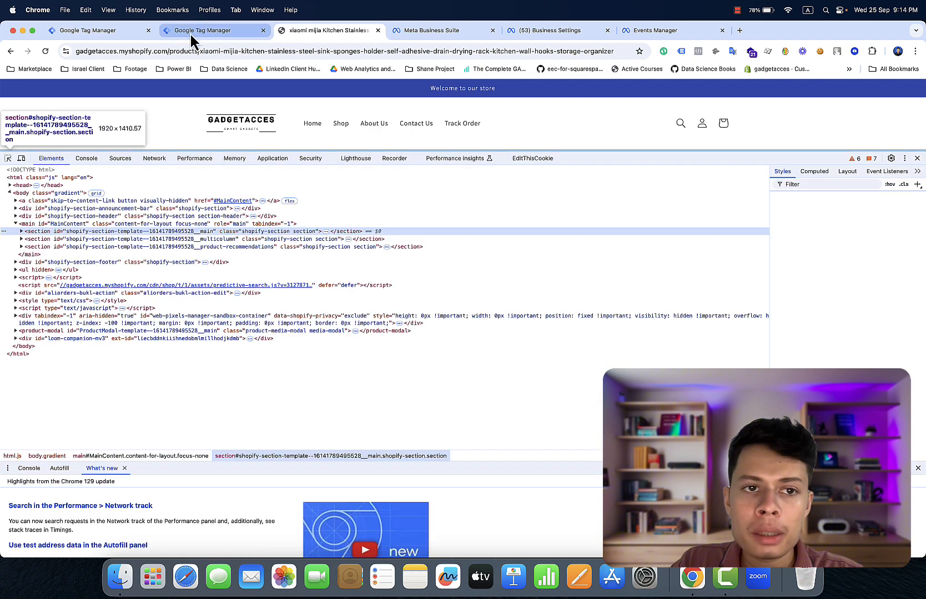
left_click(86, 159)
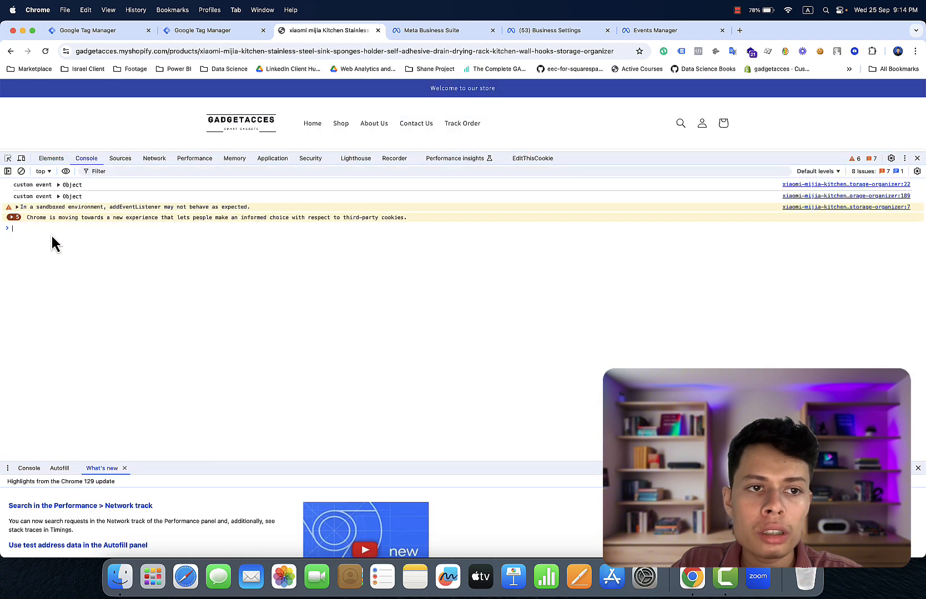
left_click(44, 172)
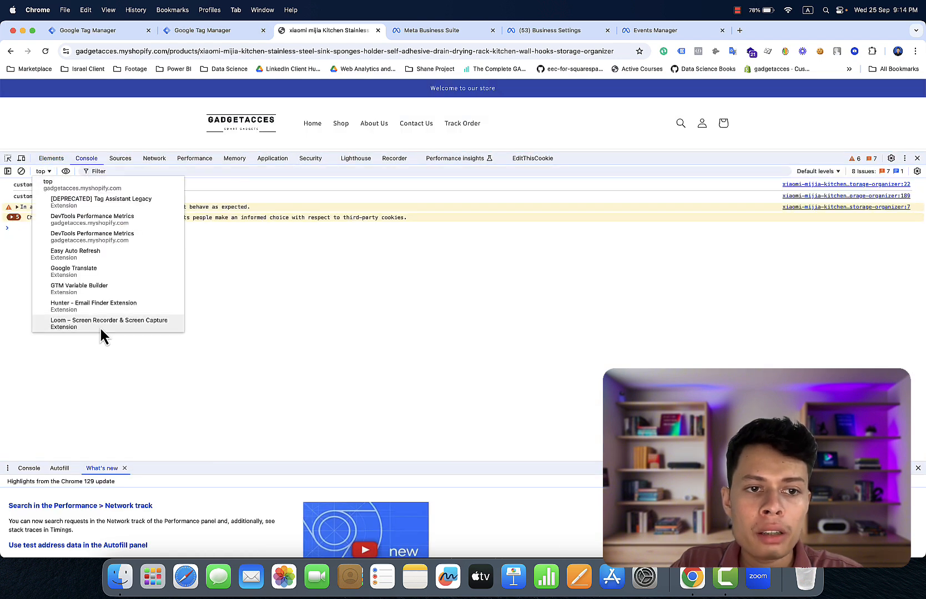
scroll(101, 310, "down", 6)
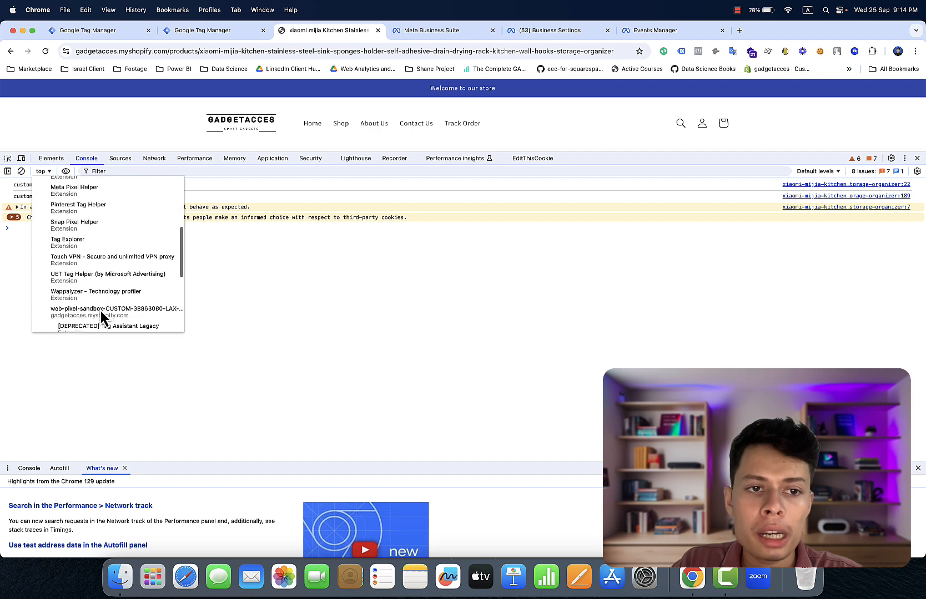
left_click(112, 275)
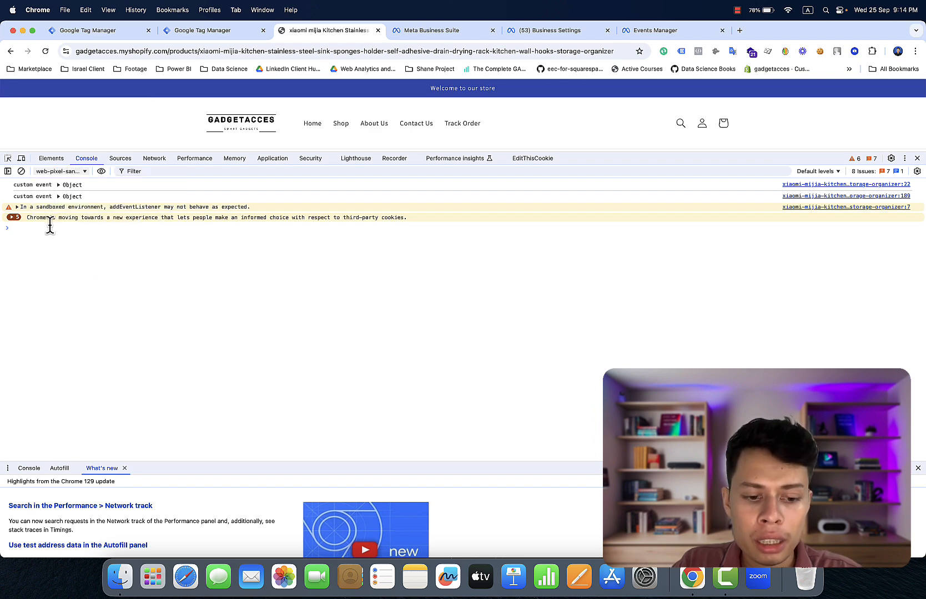
type("data")
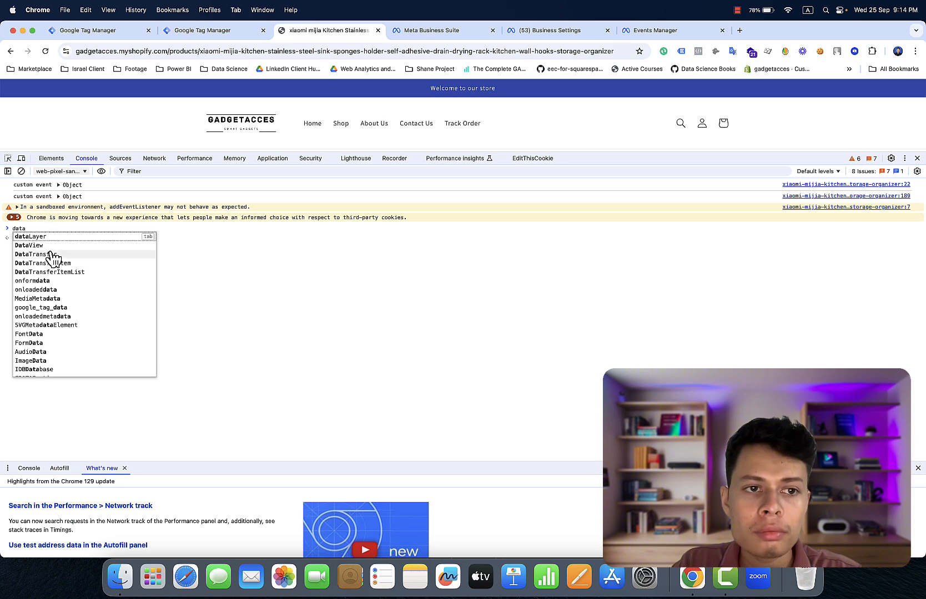
key("Tab")
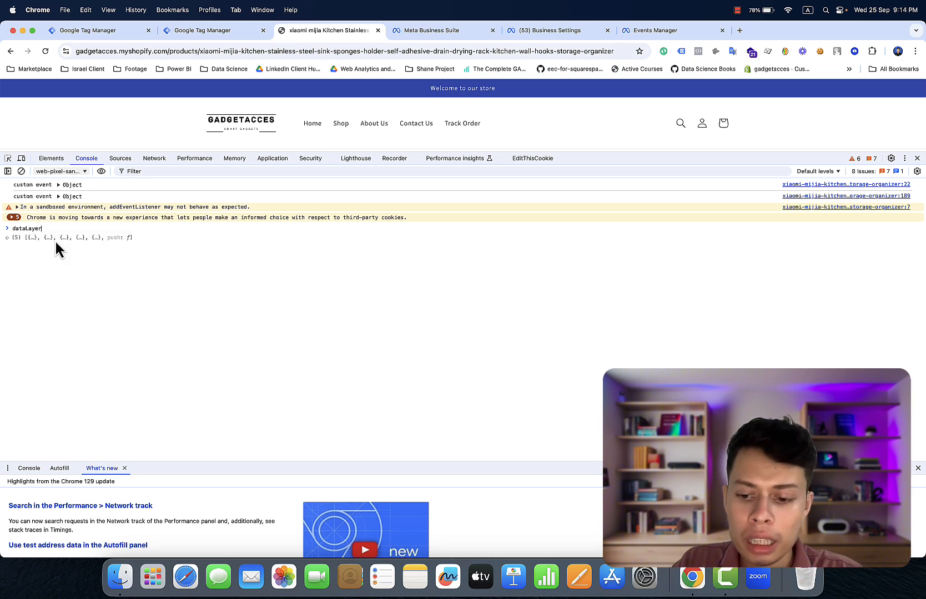
key("Return")
- Expand the view_item entry to confirm its ecommerce data, then go back to GTM
left_click(70, 238)
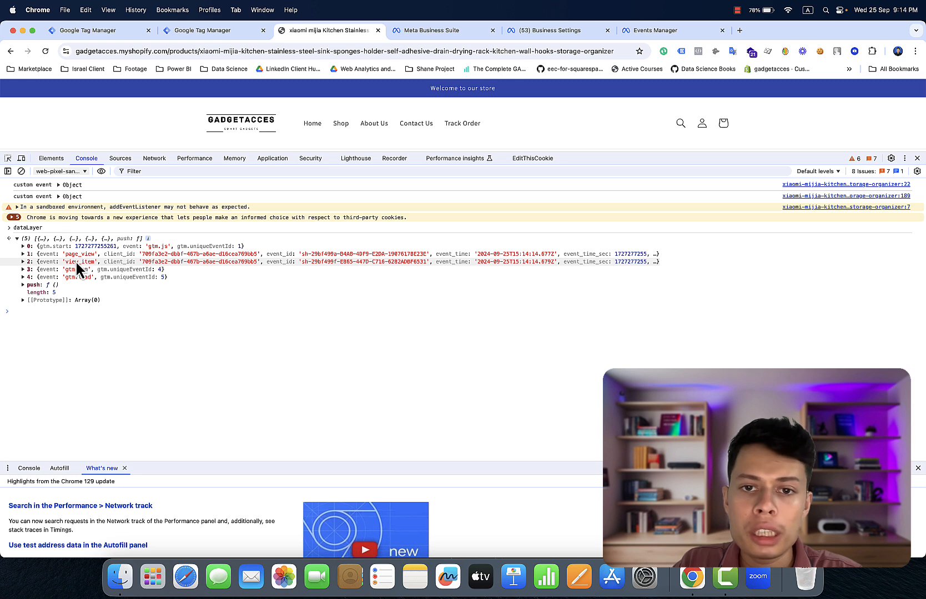
left_click(76, 261)
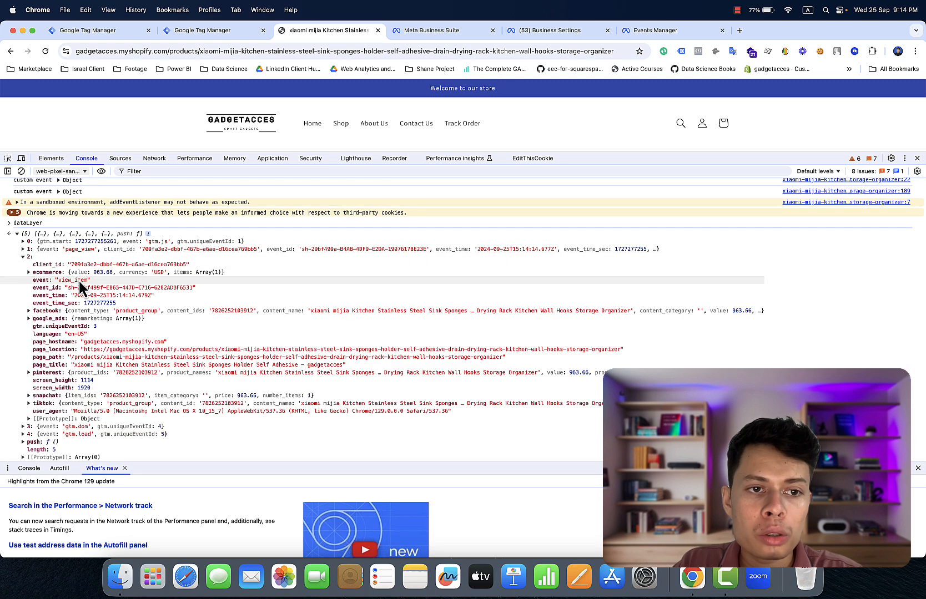
double_click(78, 280)
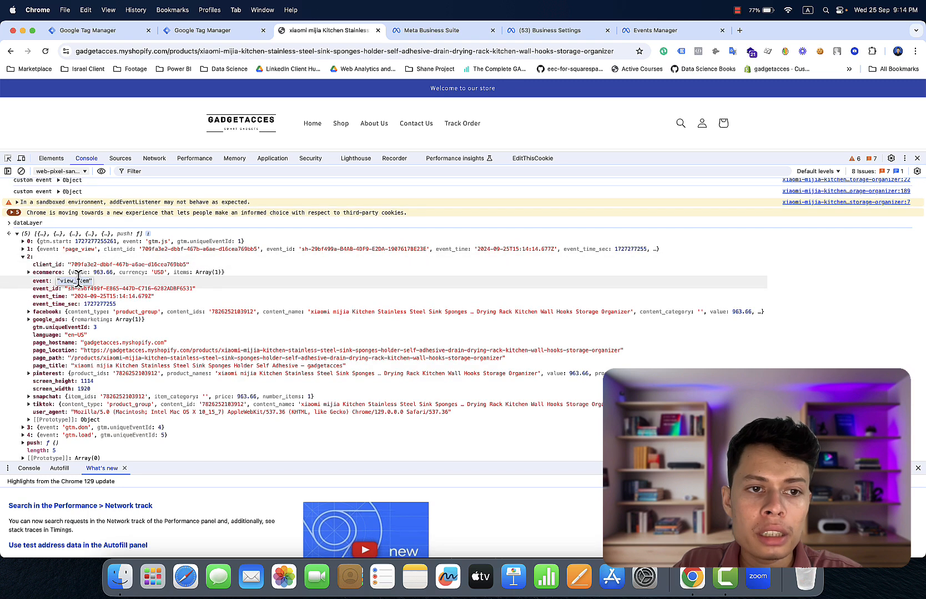
left_click(139, 32)
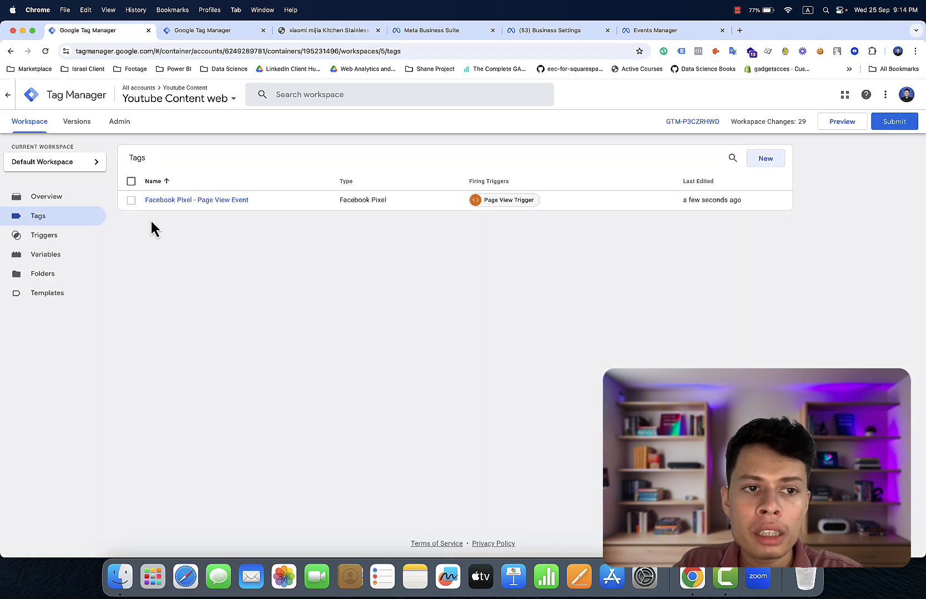
- Start a new Custom Event trigger with view_item as the event name
left_click(78, 235)
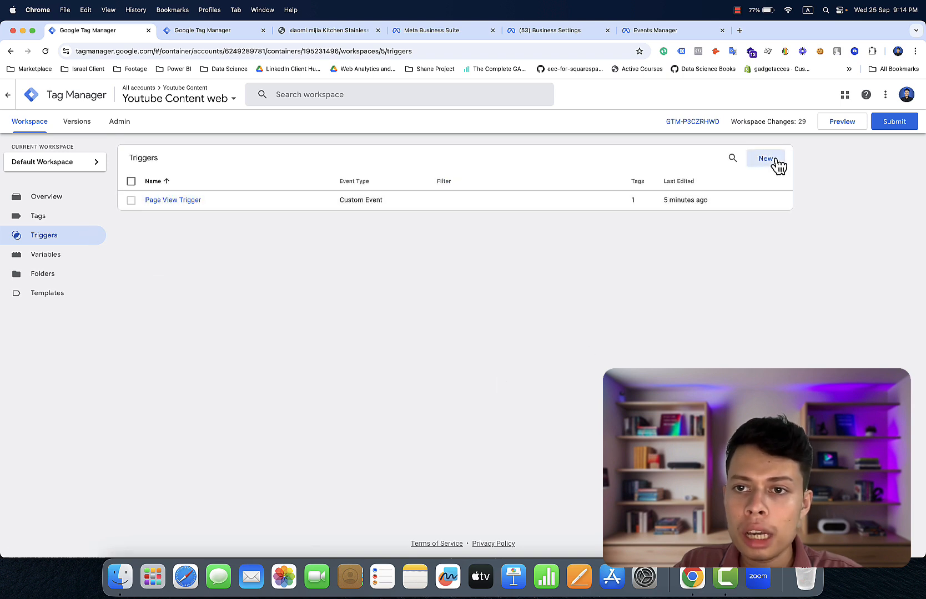
left_click(777, 162)
left_click(731, 192)
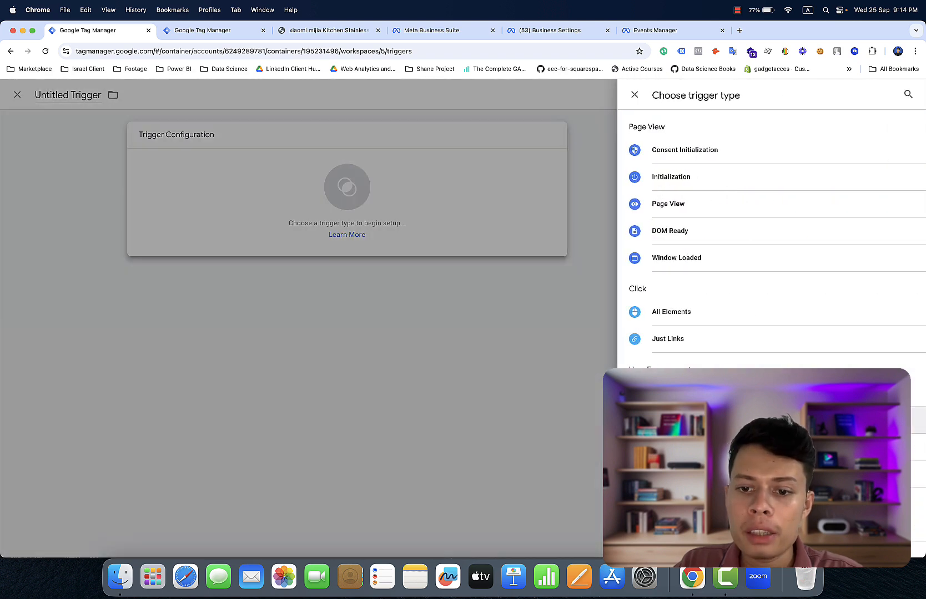
left_click(694, 527)
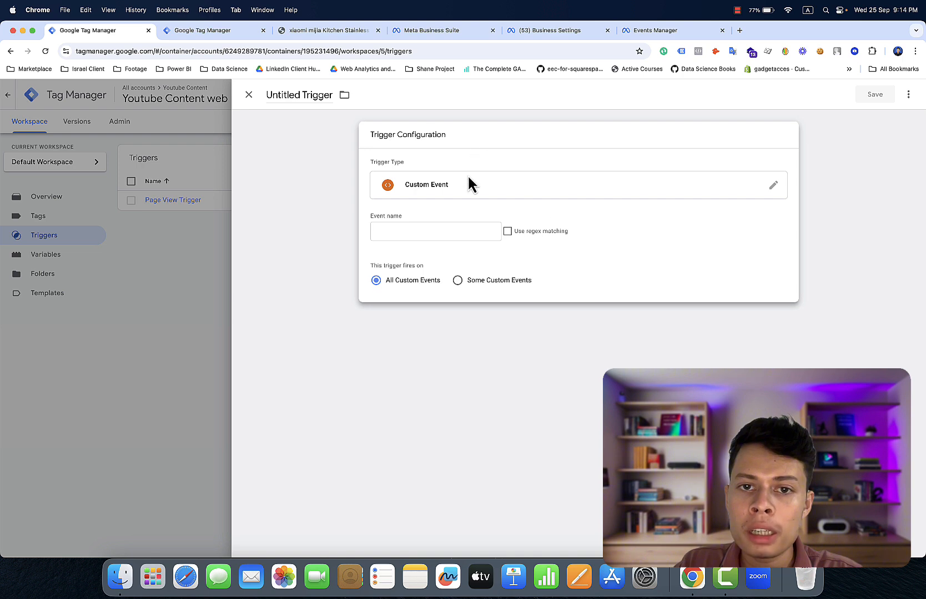
left_click(453, 231)
left_click(440, 326)
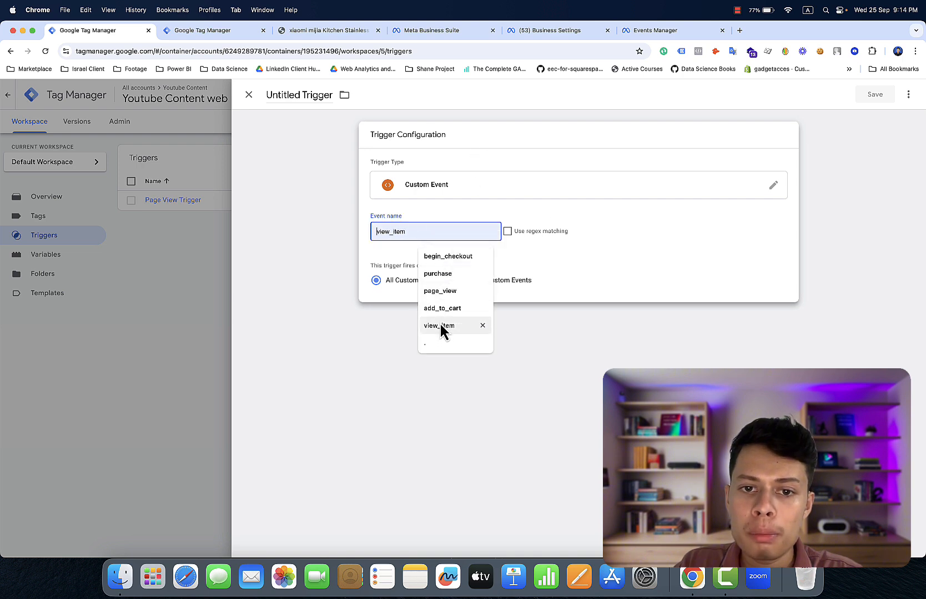
left_click(439, 324)
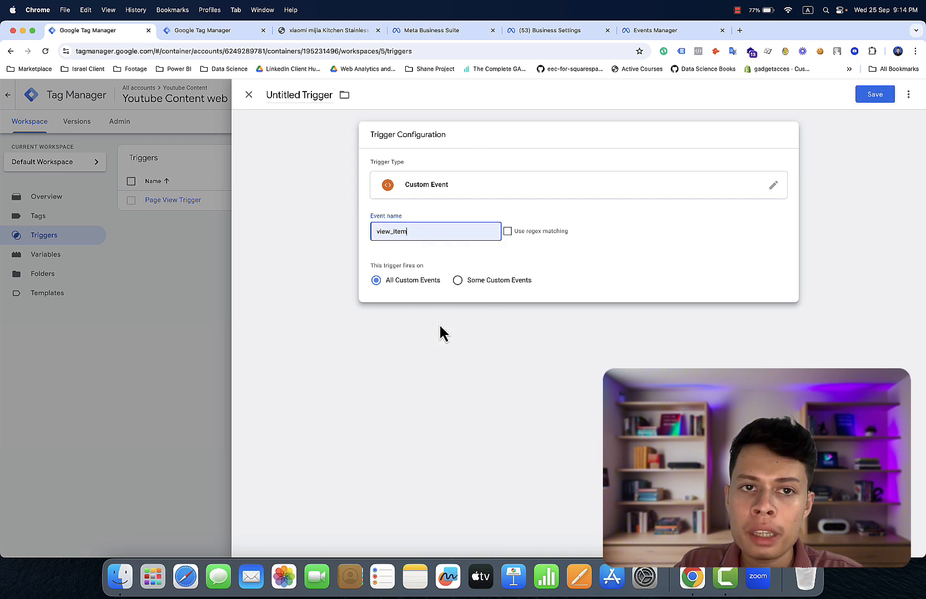
- Title the trigger 'View Content Trigger' and save it
left_click(298, 94)
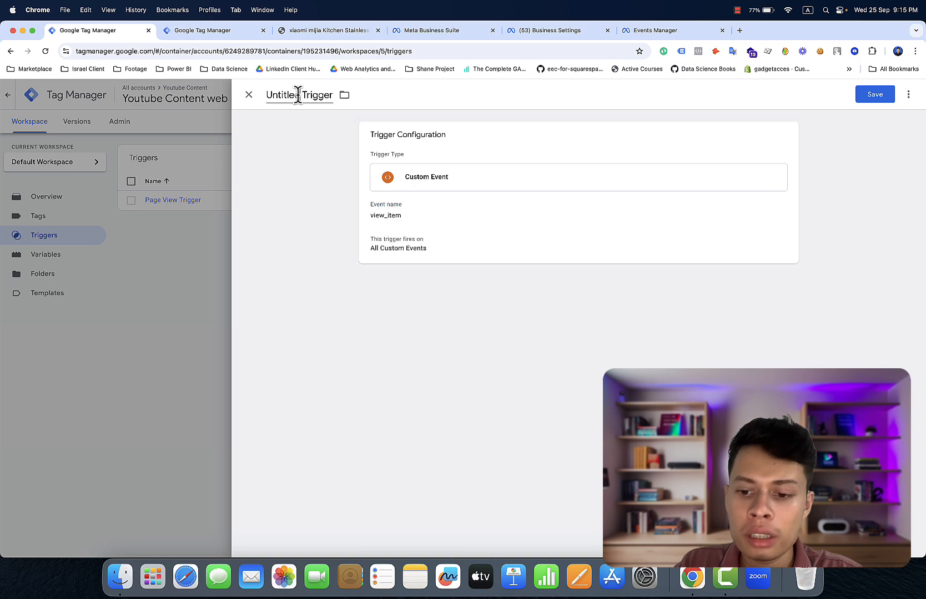
key("BackSpace")
key("BackSpace")
key("BackSpace")
key("BackSpace")
key("BackSpace")
key("BackSpace")
key("BackSpace")
key("BackSpace")
key("BackSpace")
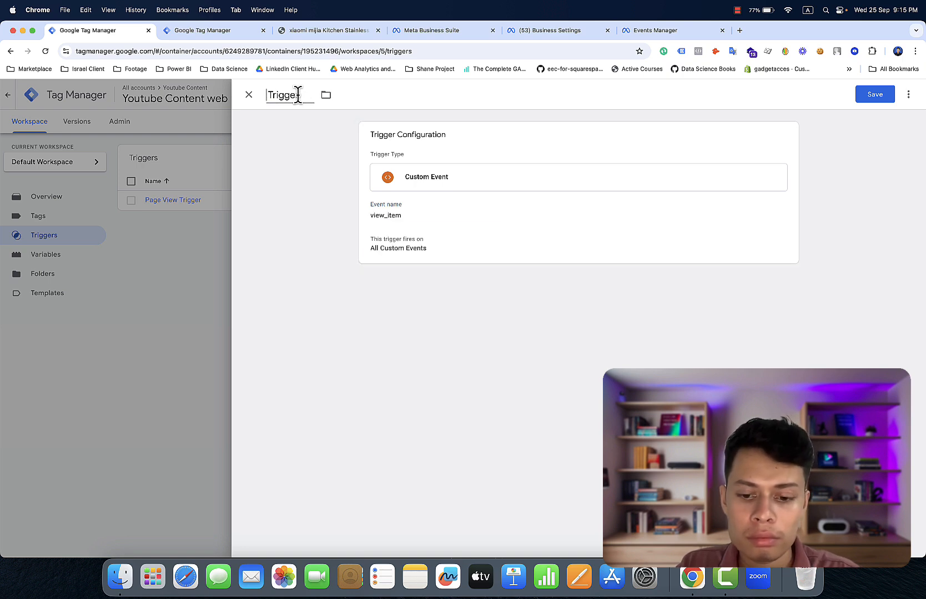
type("Vie")
type("w Co")
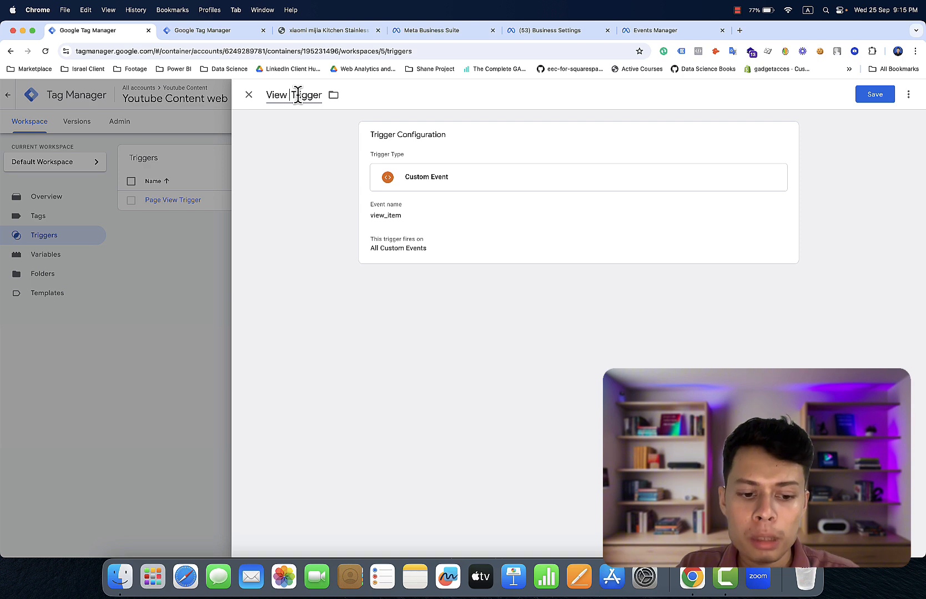
type("ntent")
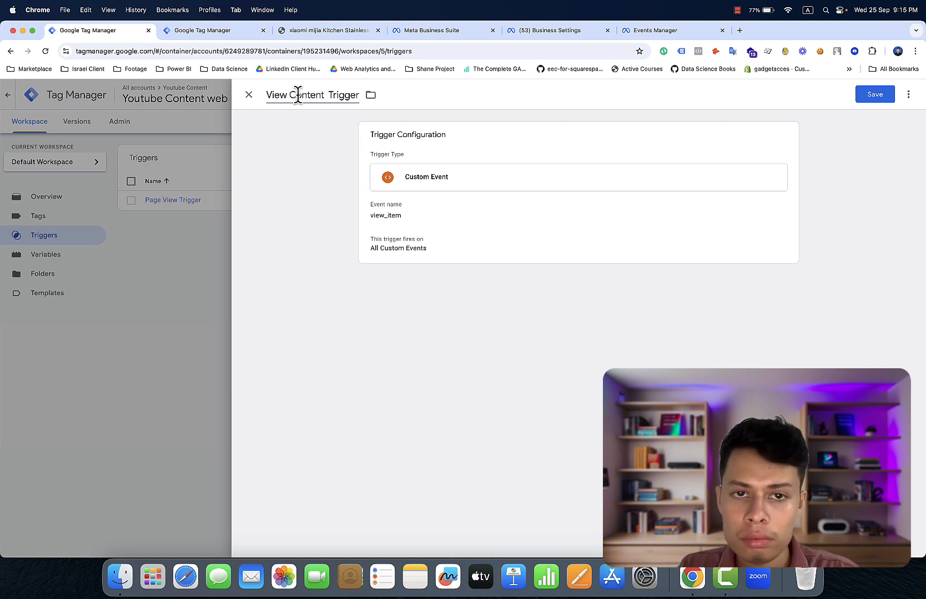
type(" Trigger")
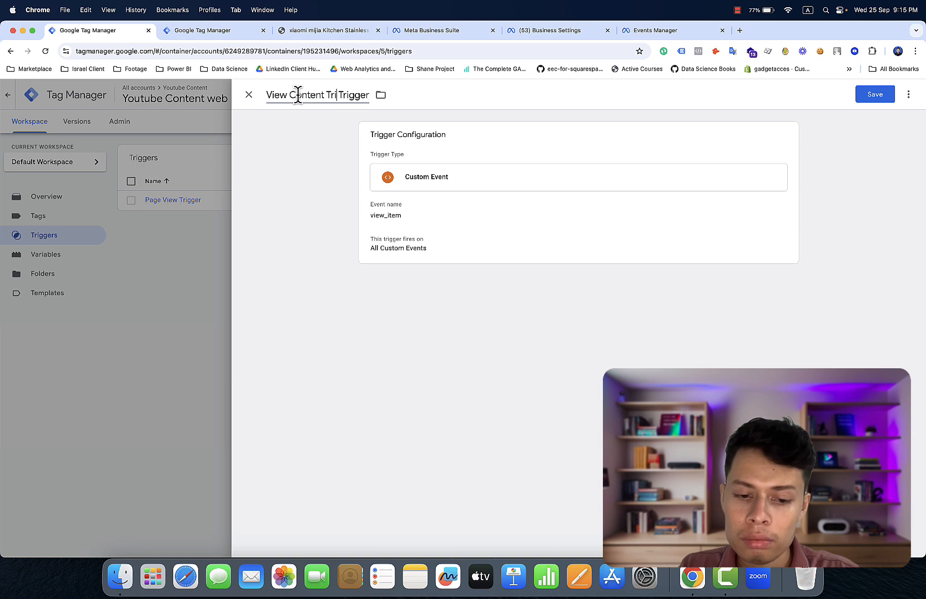
left_click(467, 115)
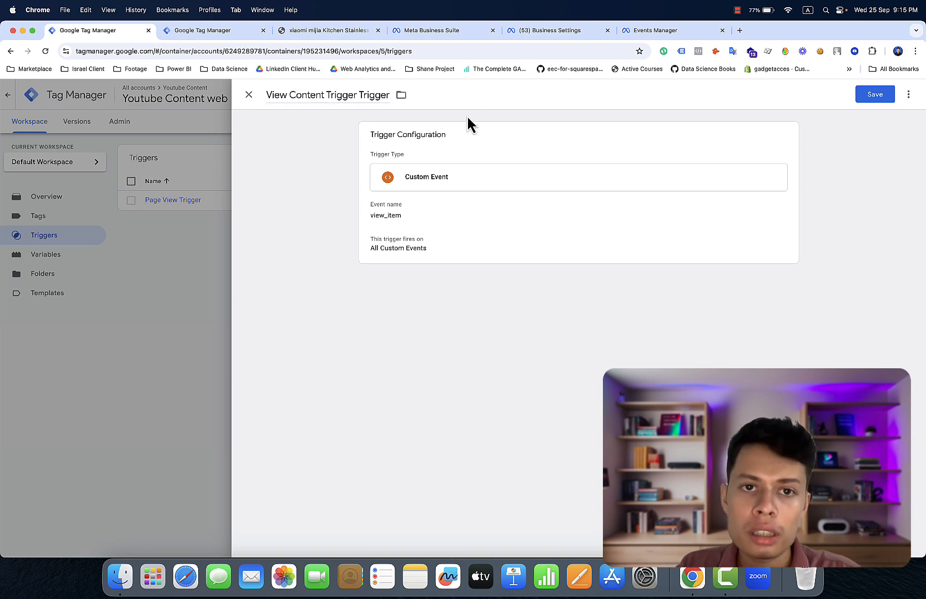
left_click(361, 94)
key("BackSpace")
key("BackSpace")
key("BackSpace")
key("BackSpace")
key("BackSpace")
key("BackSpace")
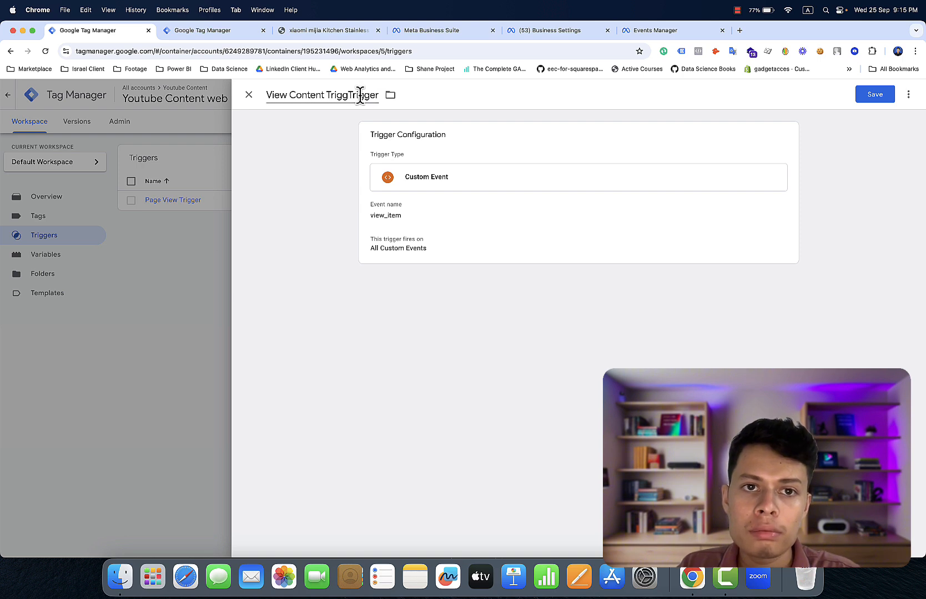
key("BackSpace")
key("BackSpace")
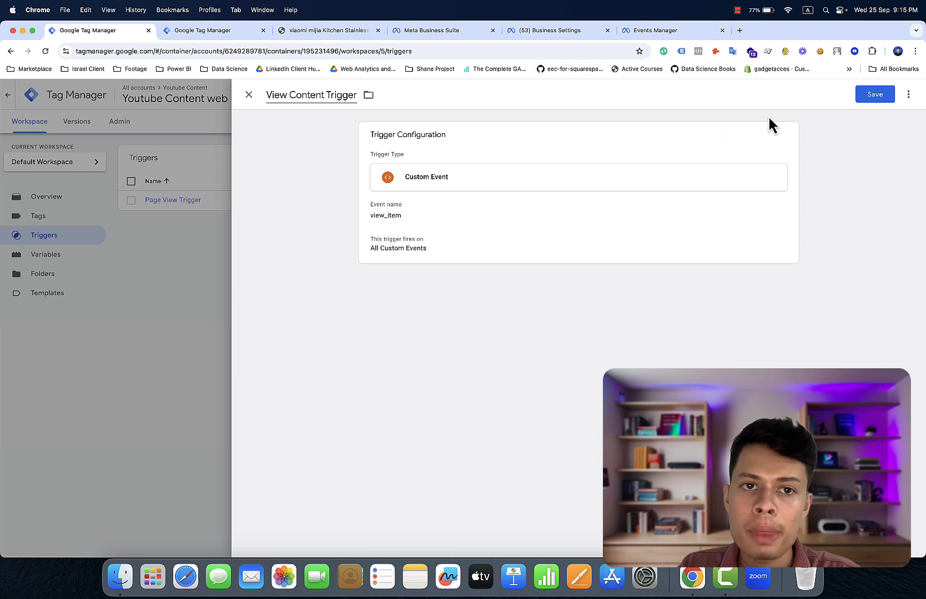
left_click(863, 101)
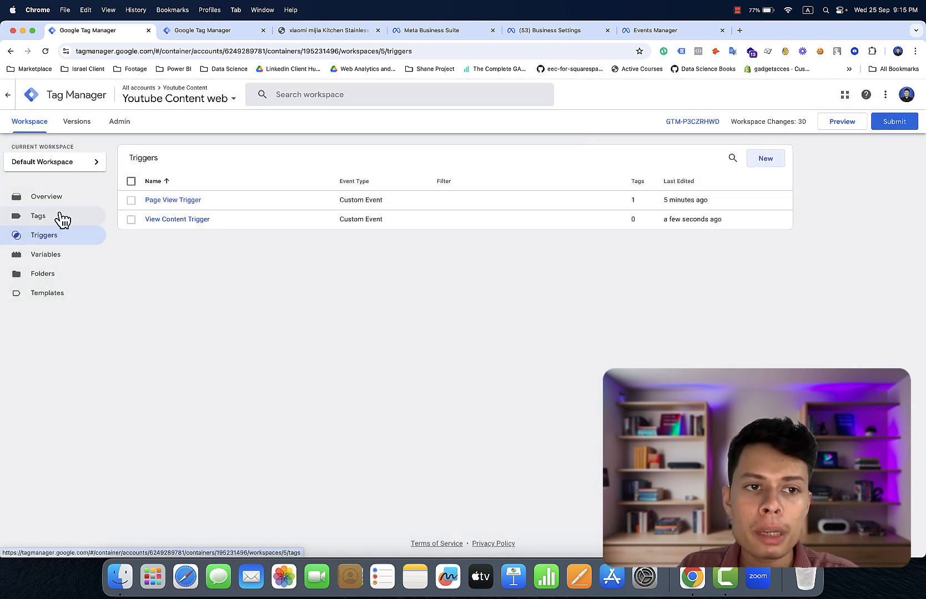
- Look over the Facebook Pixel - Page View Event tag's settings, then return to the product page
left_click(52, 216)
left_click(184, 201)
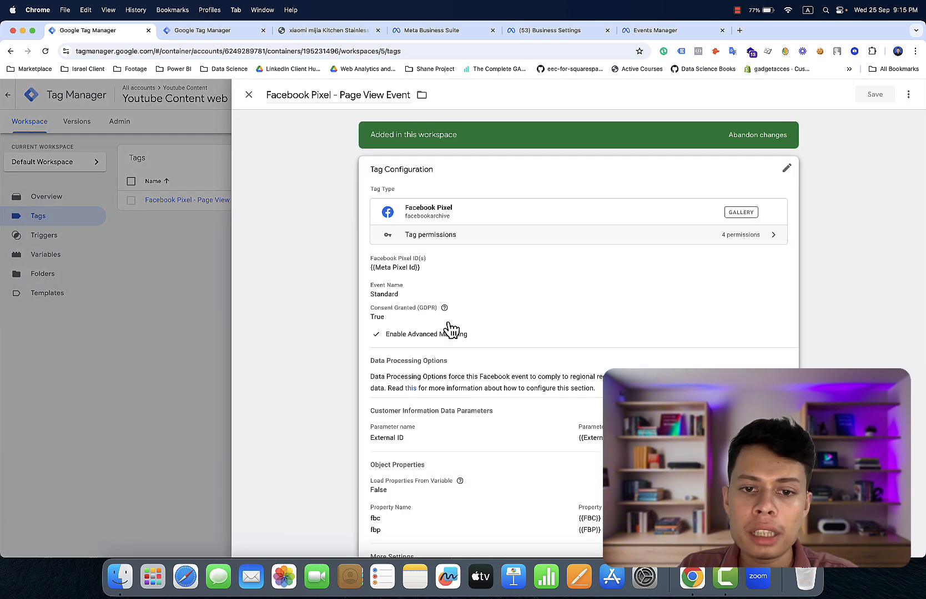
scroll(450, 330, "down", 1)
scroll(451, 333, "down", 2)
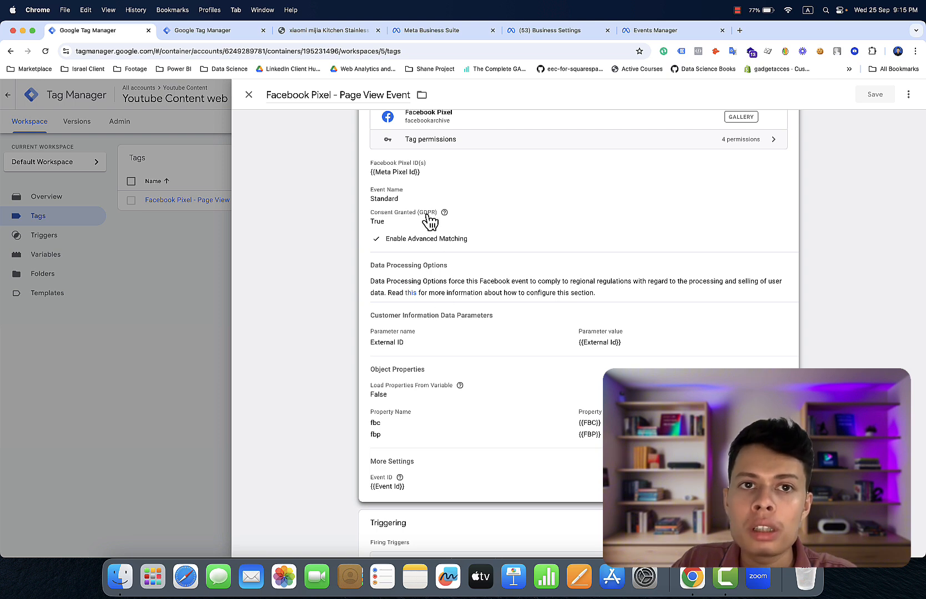
left_click(353, 31)
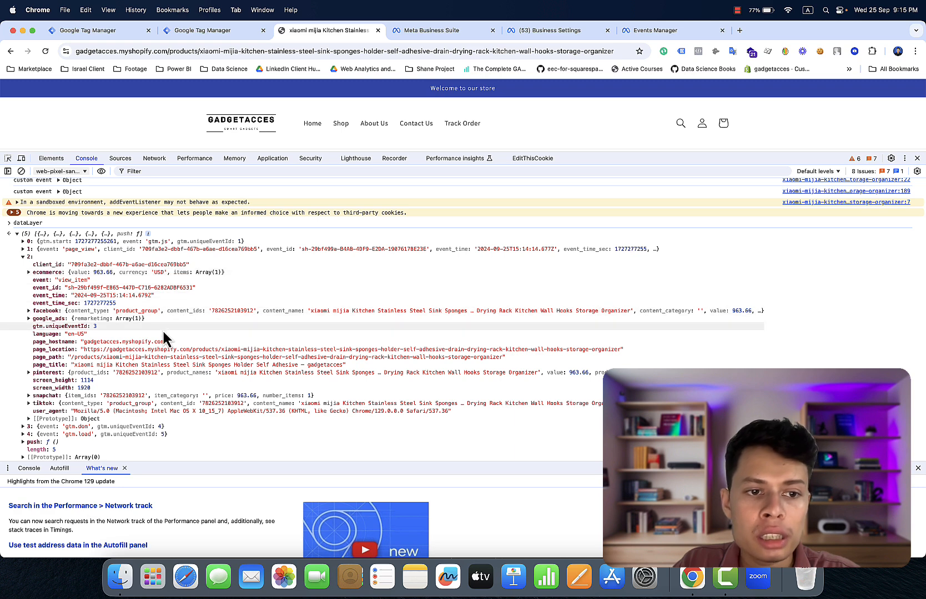
- Expand the facebook and ecommerce objects of the view_item dataLayer entry to show currency USD and value 963.66
scroll(163, 337, "down", 2)
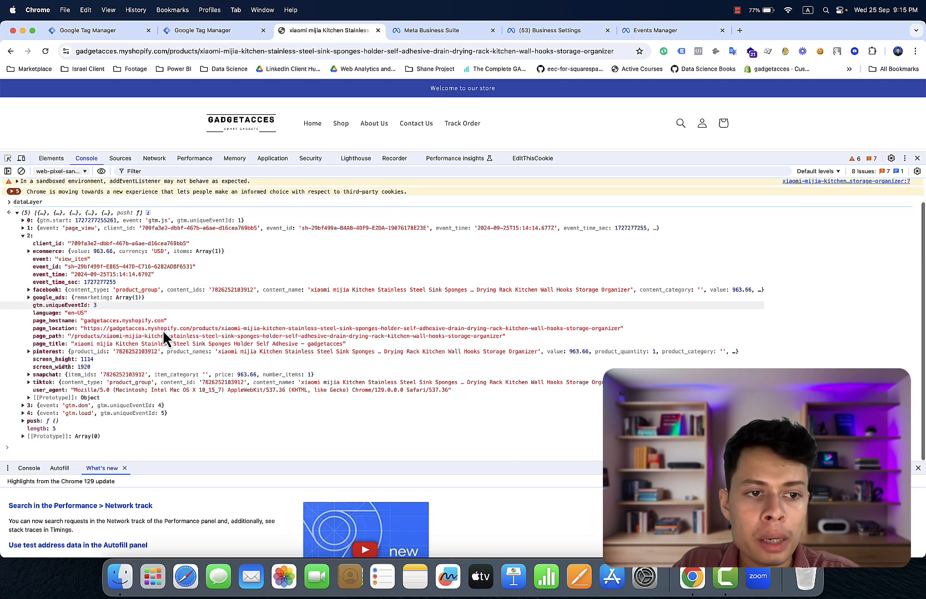
left_click(92, 294)
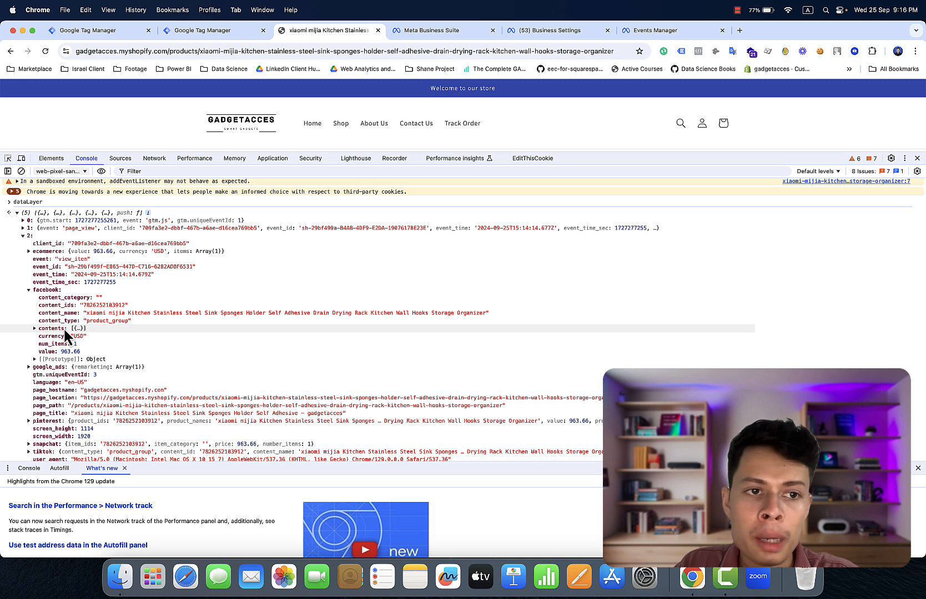
left_click(61, 254)
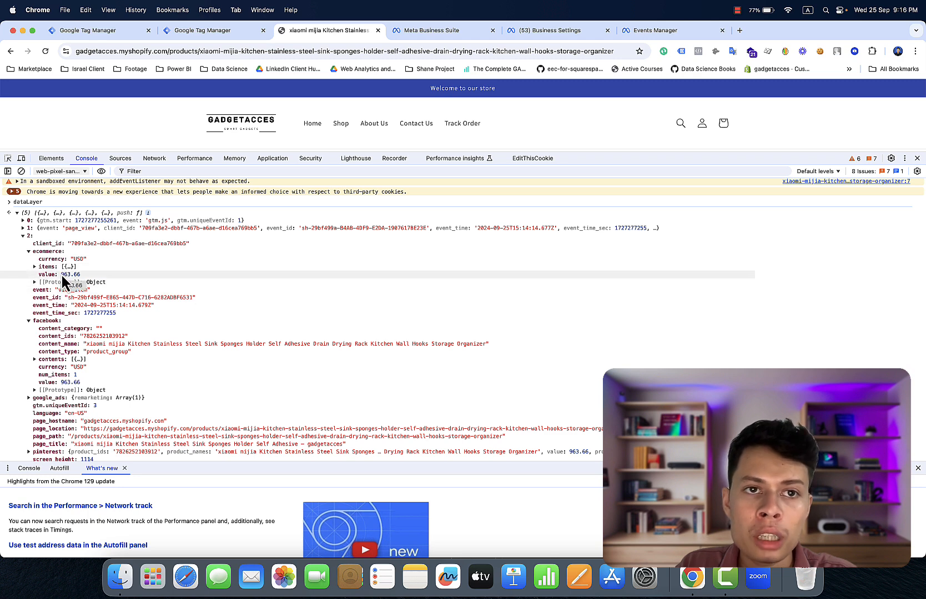
- Close the Page View tag editor and show the Variables page with Event Id, FBC, FBP and Meta Pixel Id
left_click(68, 29)
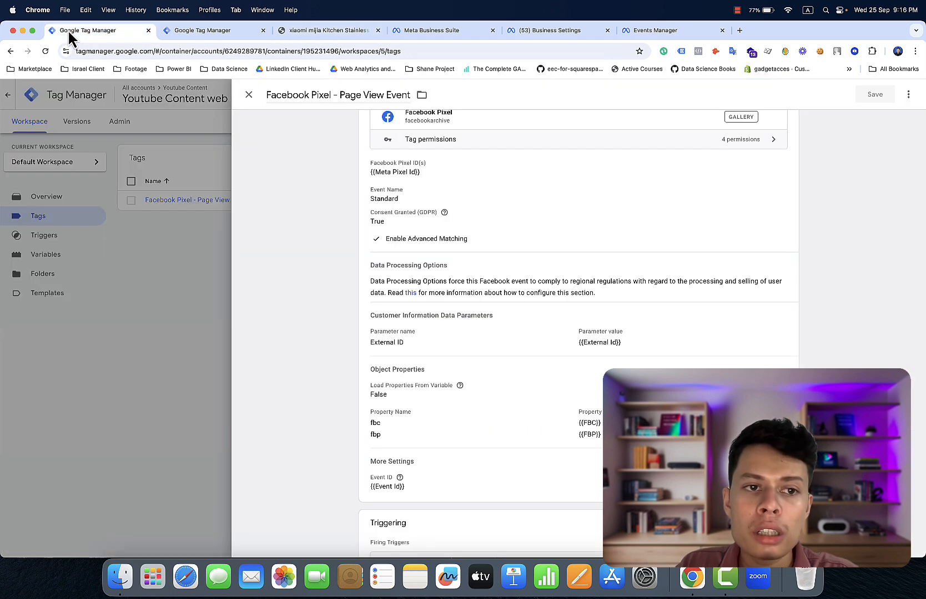
left_click(181, 218)
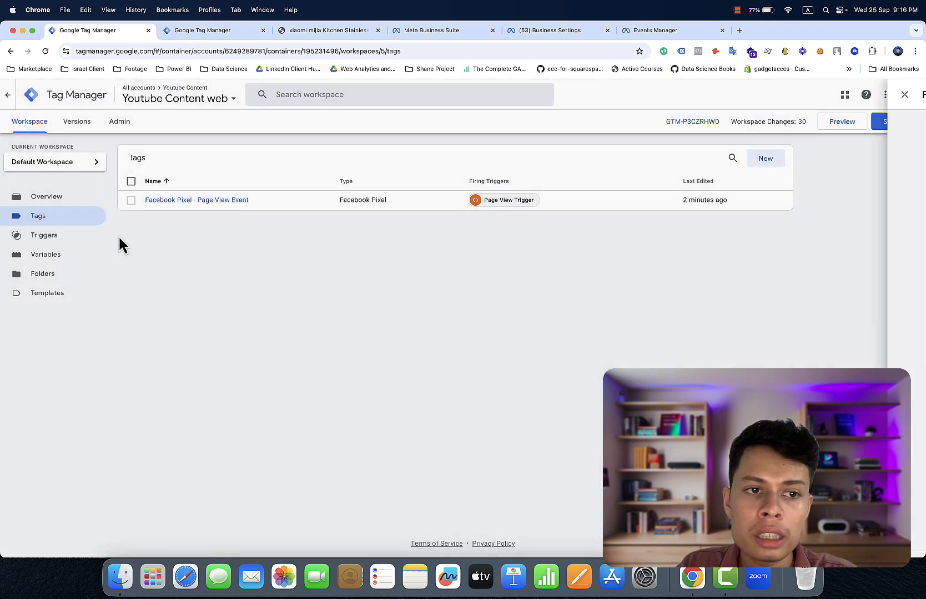
left_click(25, 261)
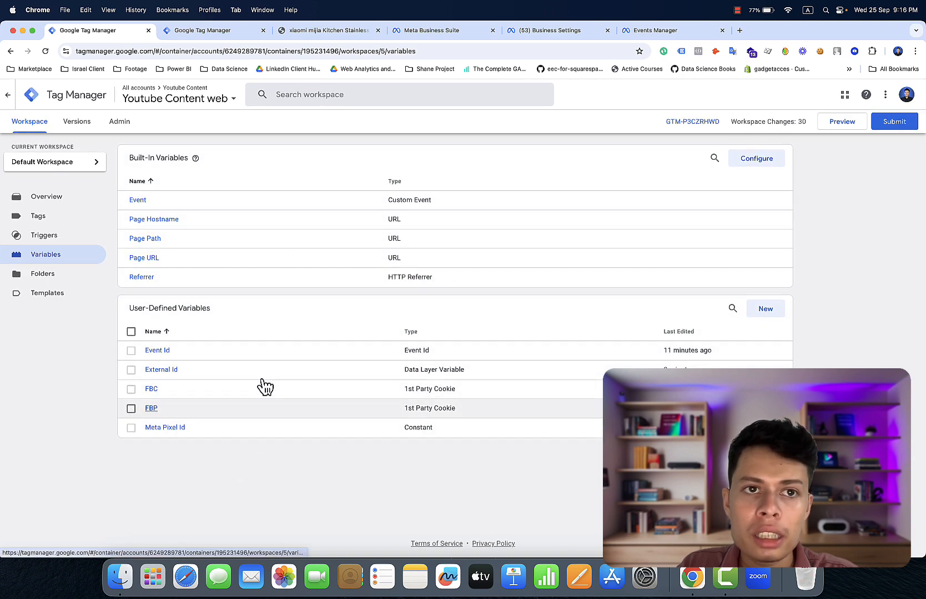
- Switch to the gadgetacces product page console and scroll to the expanded view_item dataLayer entry
left_click(302, 32)
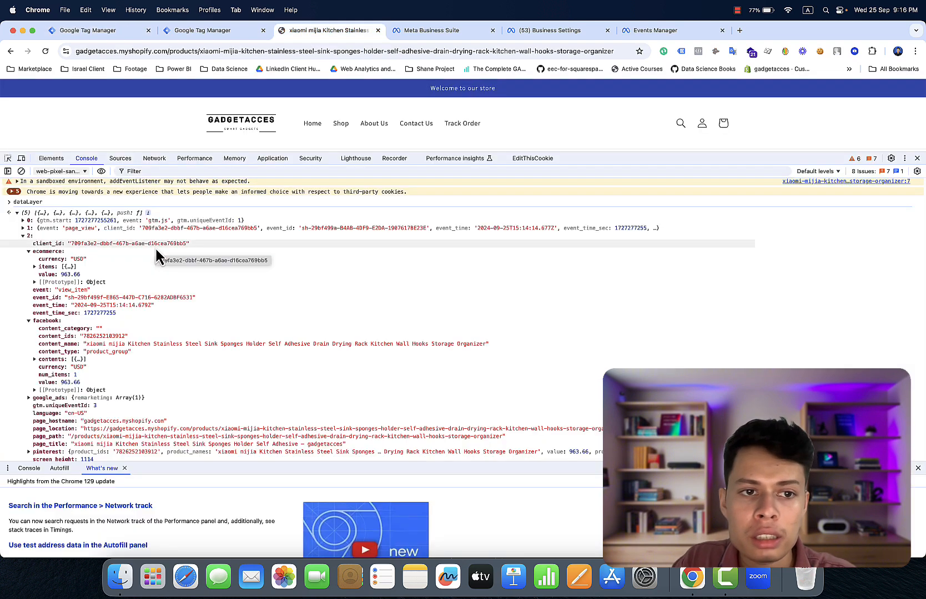
scroll(117, 375, "down", 3)
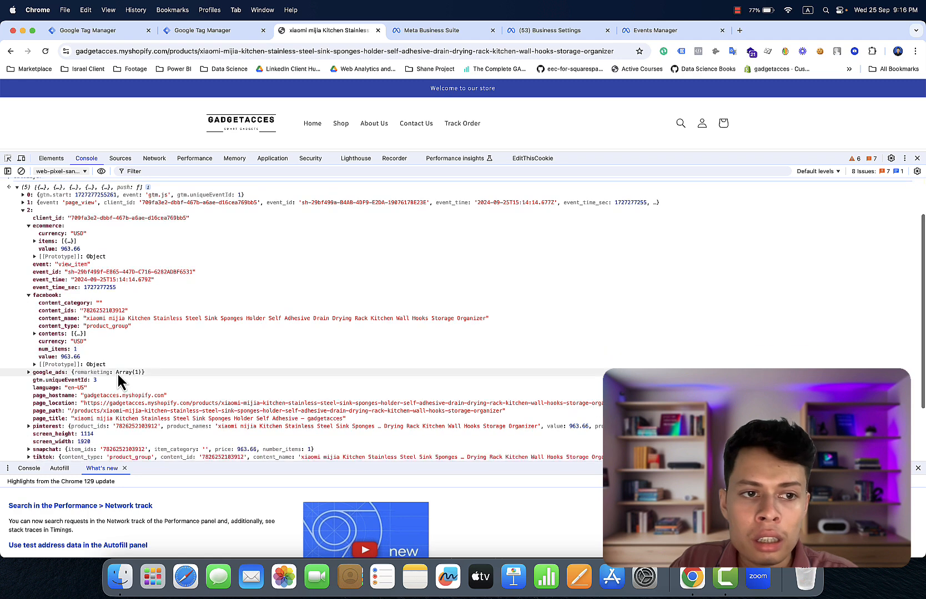
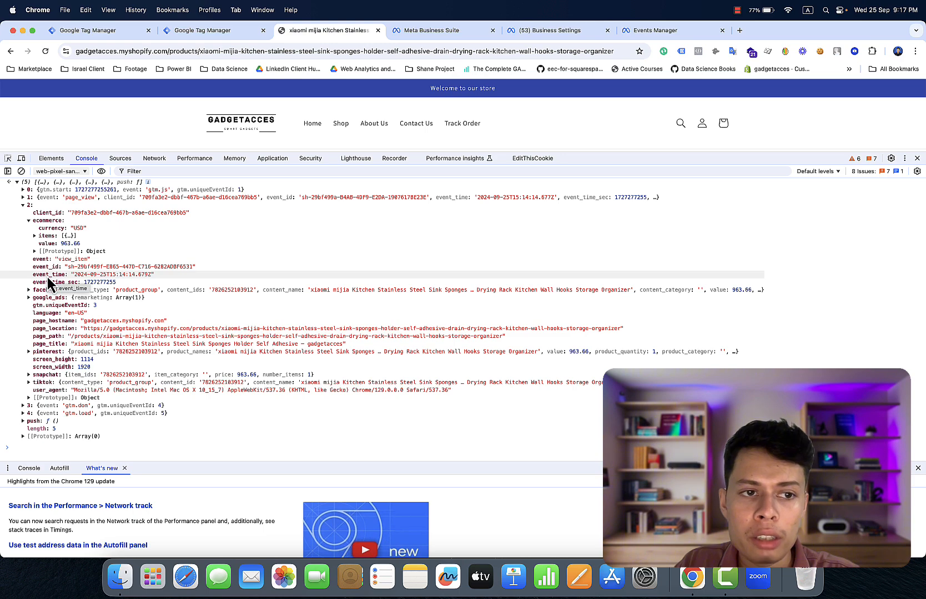
- Expand the view_item entry's facebook object (product_group, USD, 963.66) and copy the key name 'facebook'
left_click(42, 291)
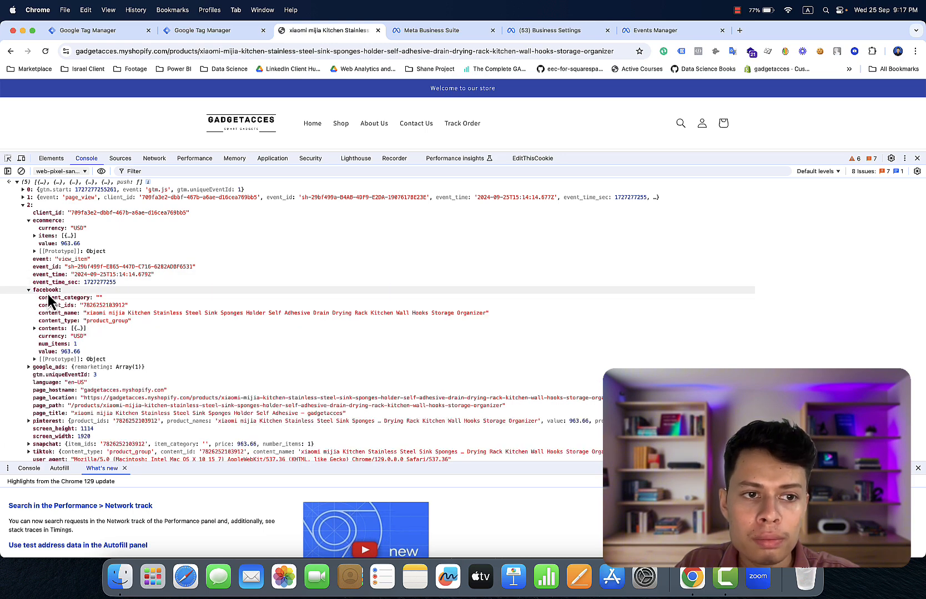
scroll(48, 295, "up", 5)
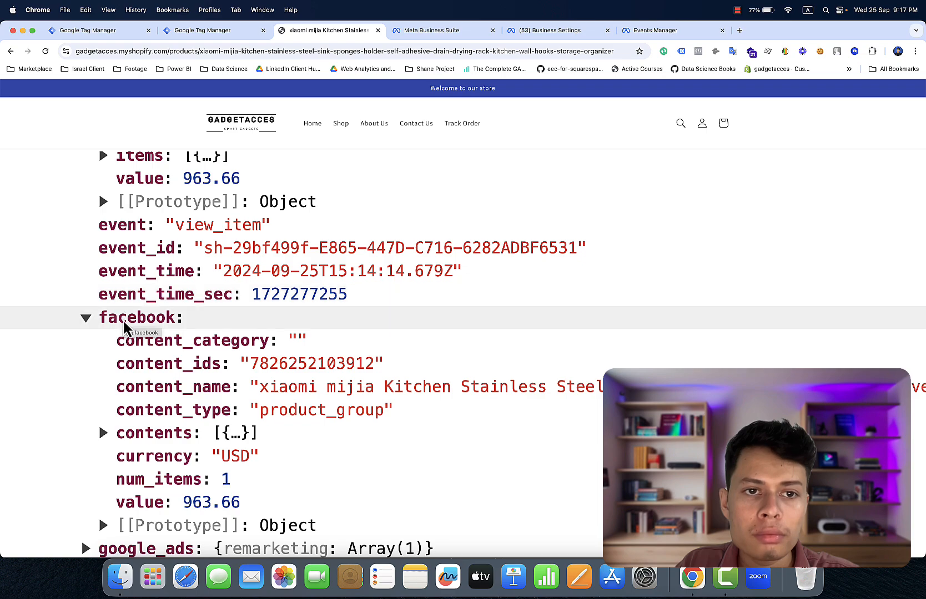
scroll(123, 322, "down", 5)
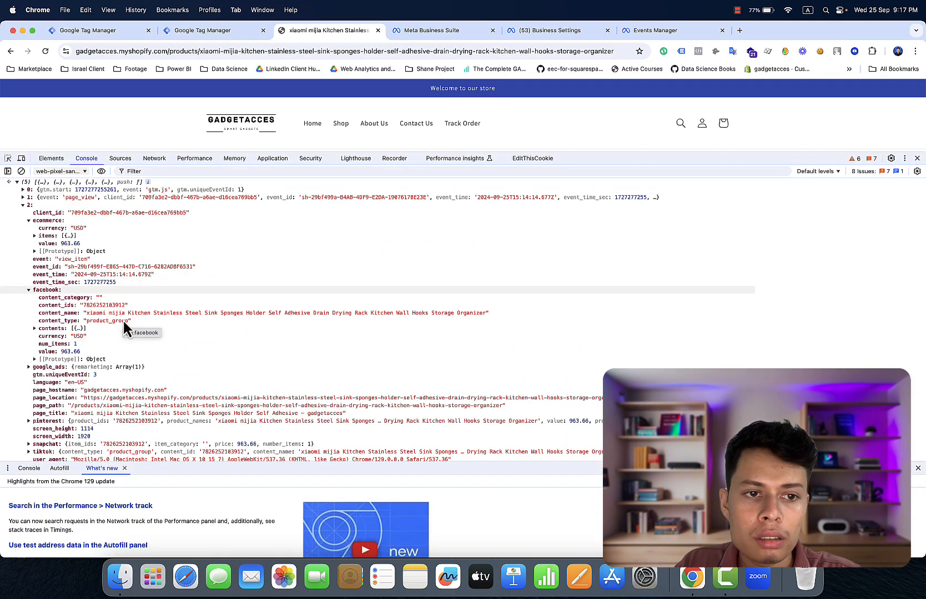
scroll(126, 327, "up", 5)
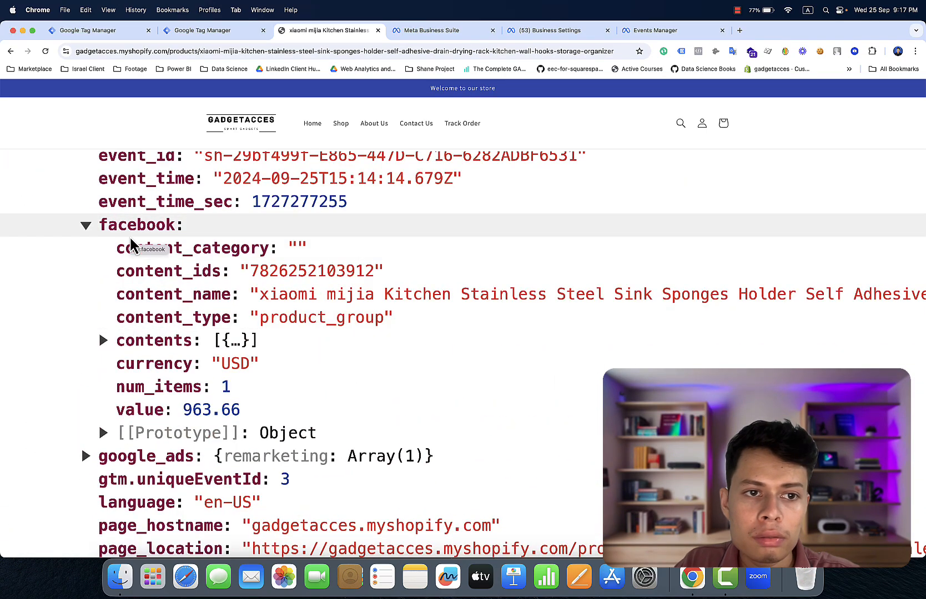
double_click(129, 231)
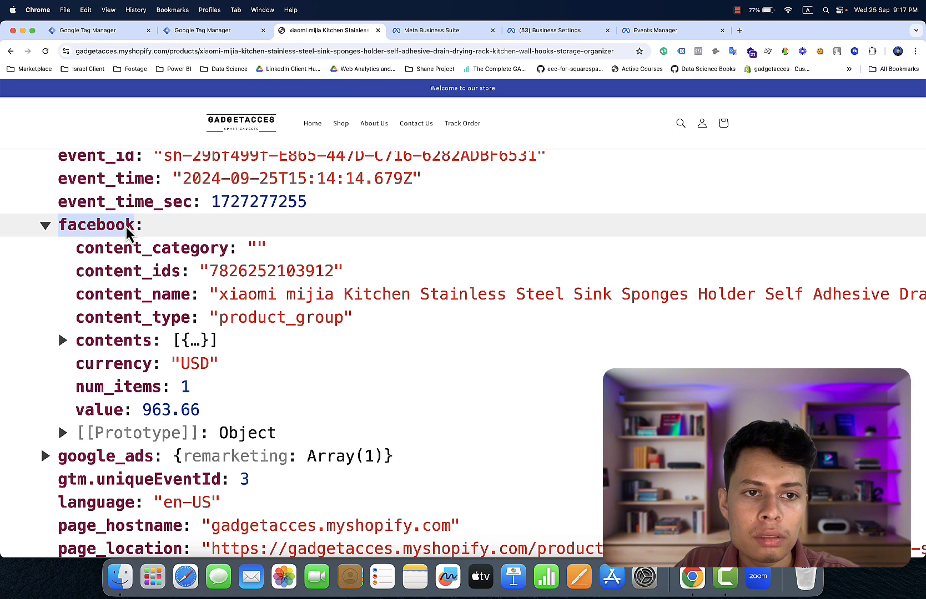
right_click(125, 236)
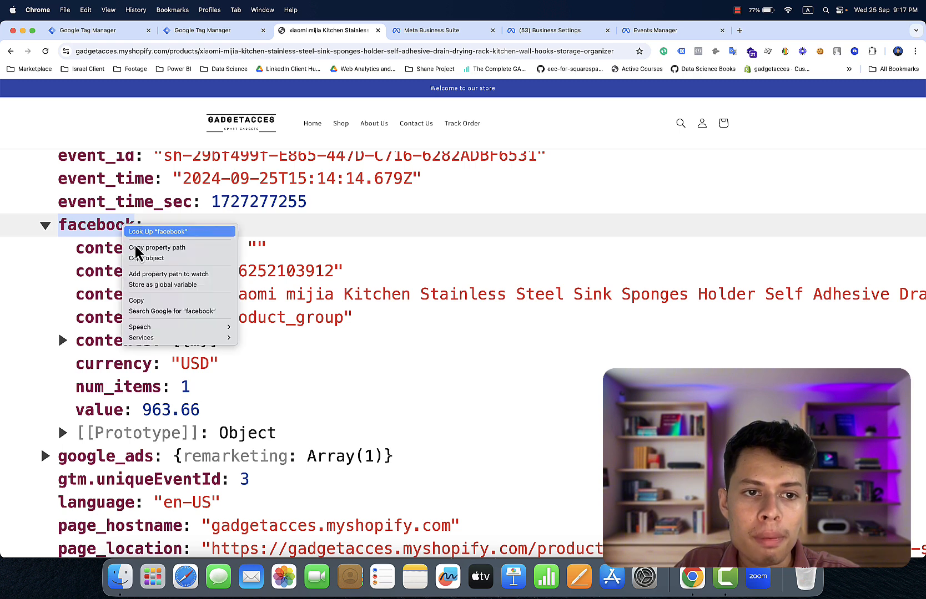
left_click(156, 299)
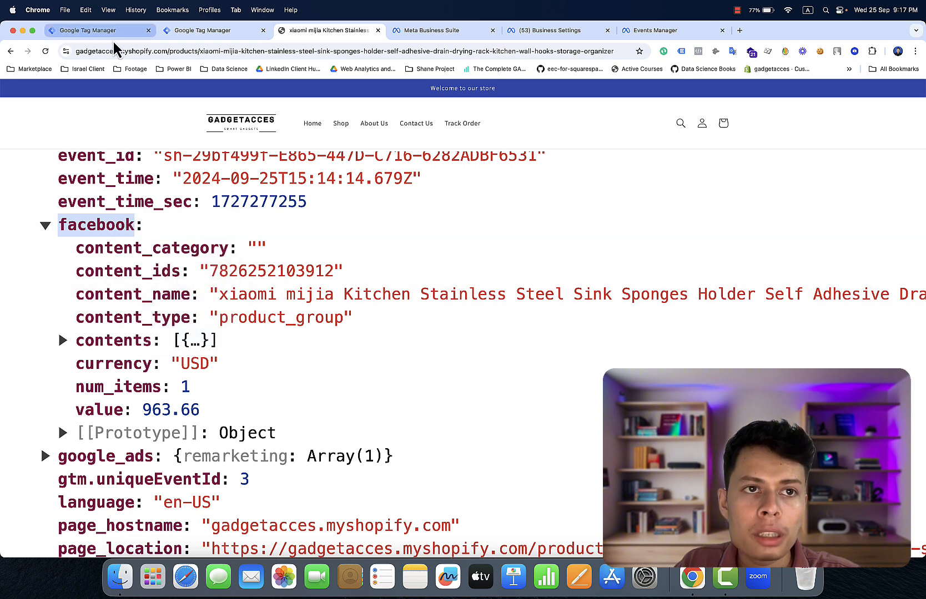
- Start a new Data Layer Variable whose name is the pasted 'facebook' followed by a dot
left_click(125, 33)
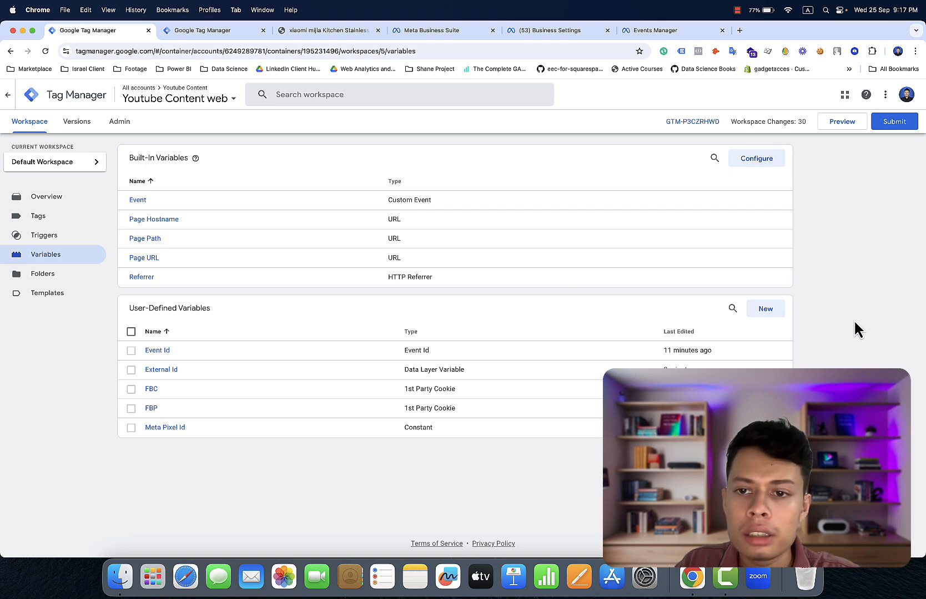
left_click(766, 309)
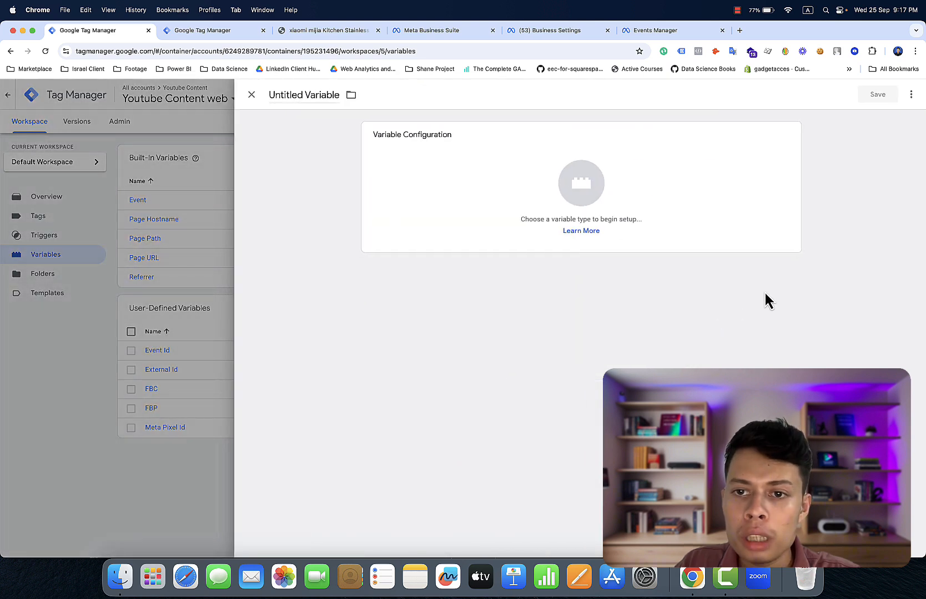
left_click(677, 145)
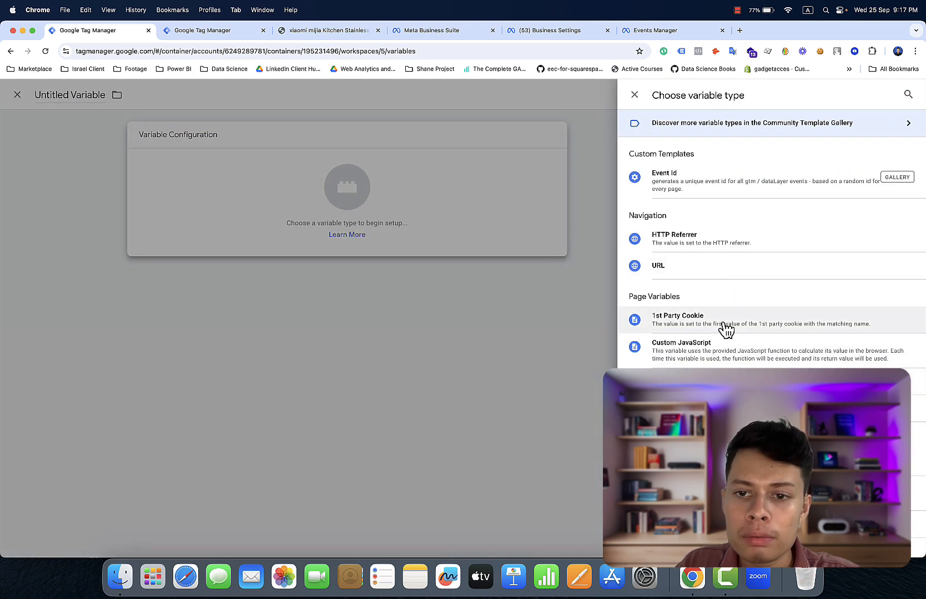
left_click(681, 381)
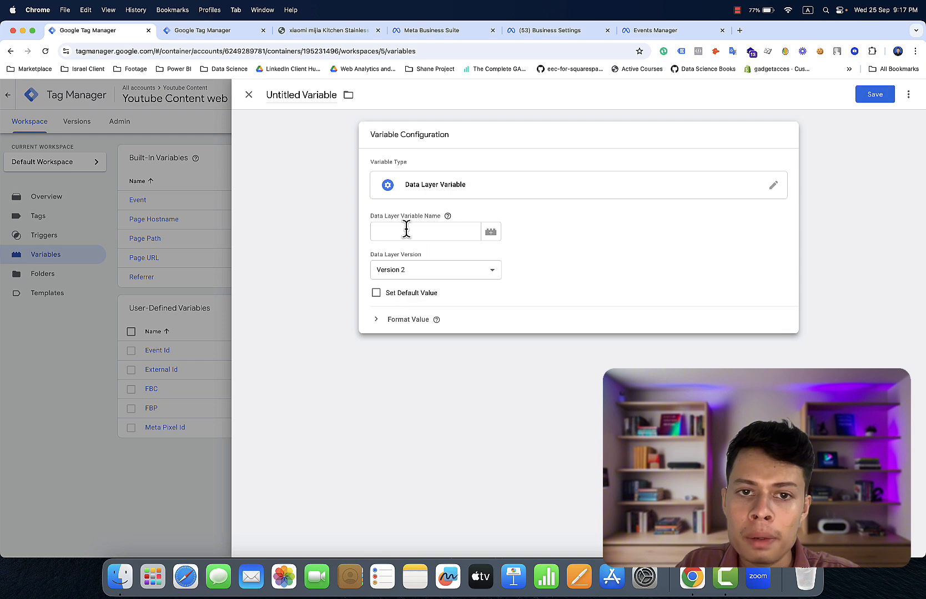
left_click(406, 230)
right_click(406, 229)
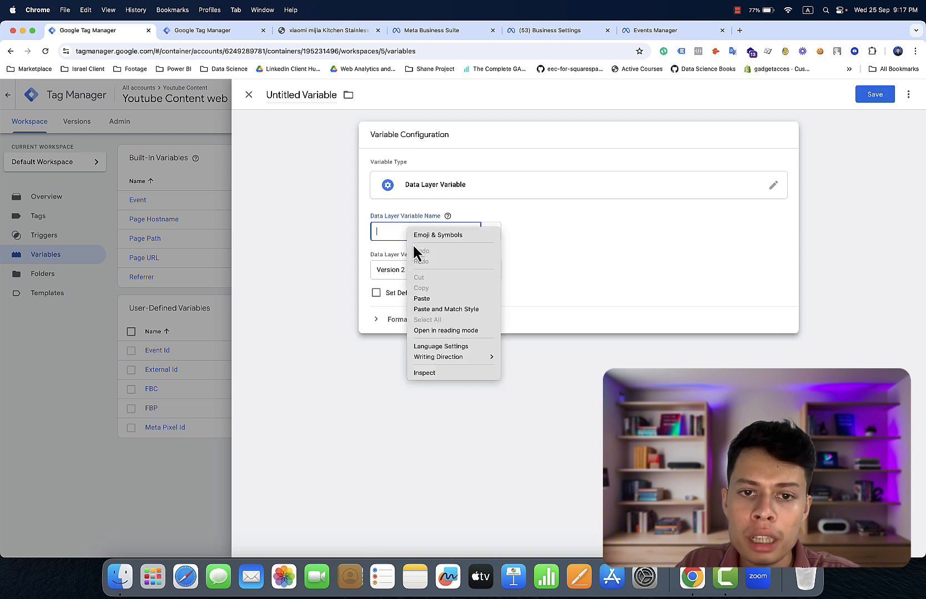
left_click(424, 295)
type(".")
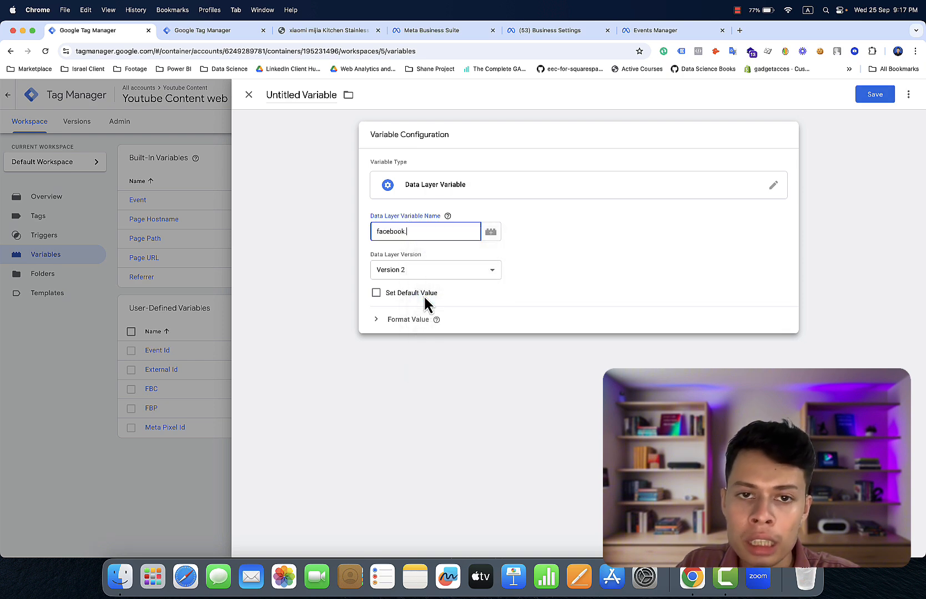
left_click(324, 36)
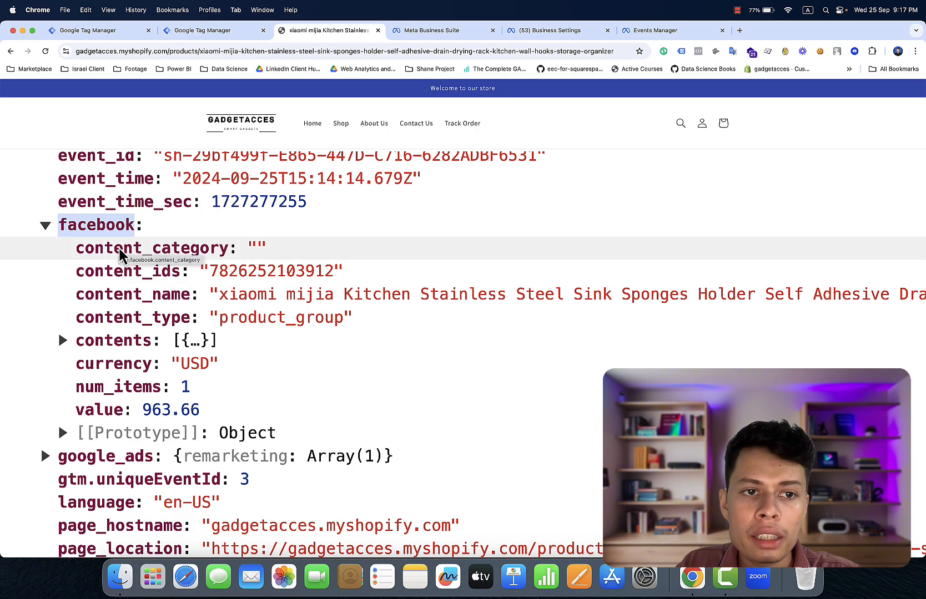
- Copy the content_category key name from the facebook object in the console
key("super+minus")
key("super+minus")
key("super+minus")
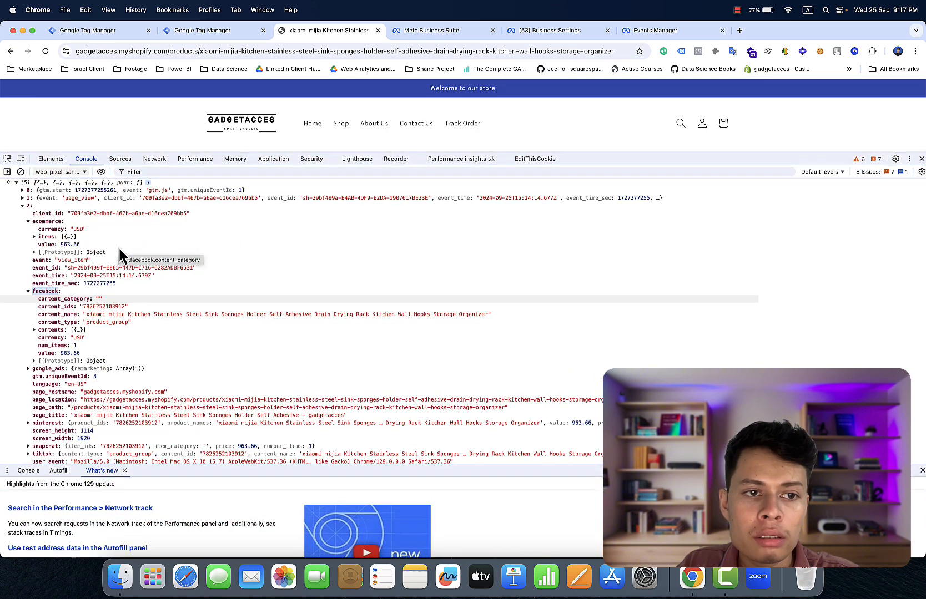
scroll(120, 249, "right", 1)
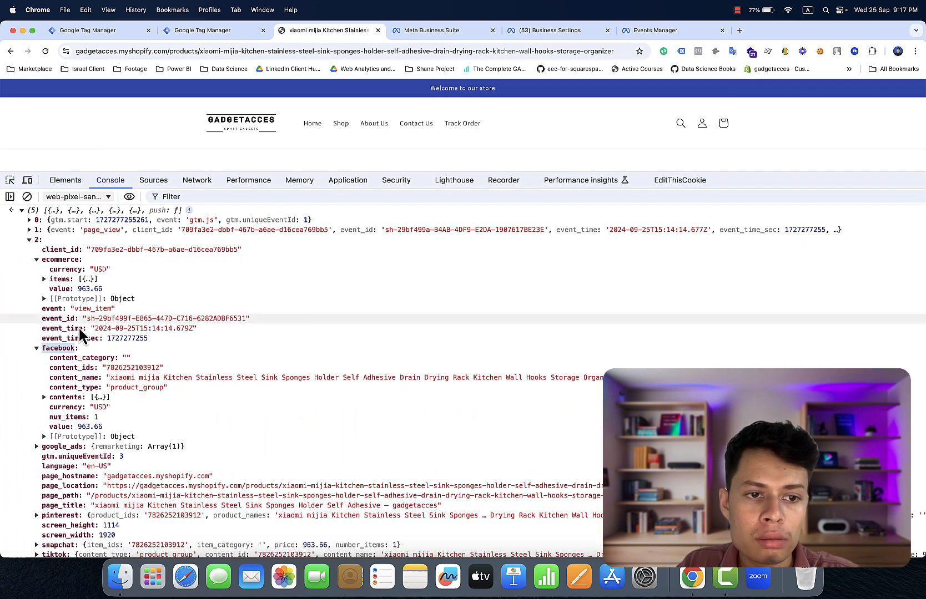
key("super+minus")
key("super+minus")
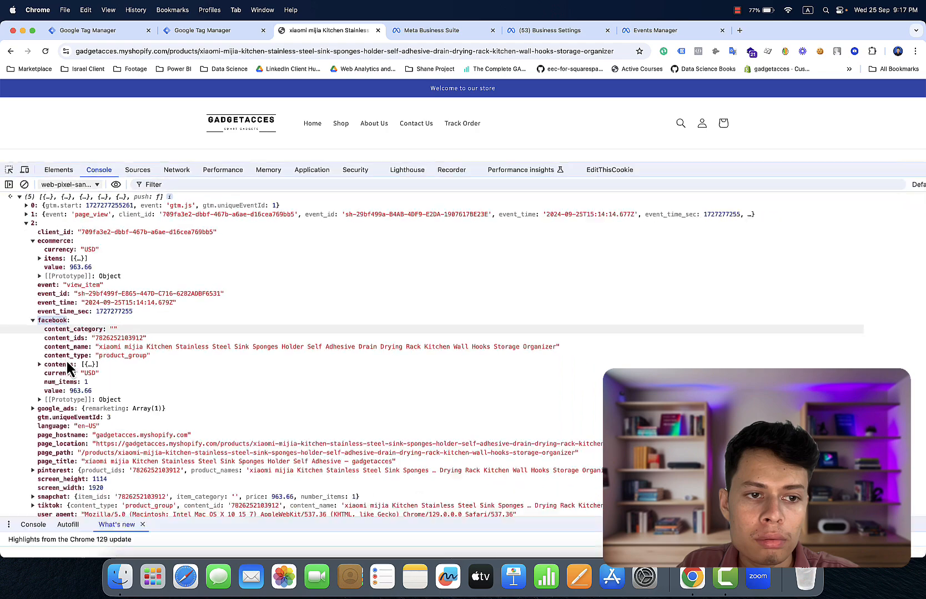
key("super+plus")
key("super+plus")
key("super+plus")
key("super+plus")
key("super+plus")
key("super+plus")
key("super+plus")
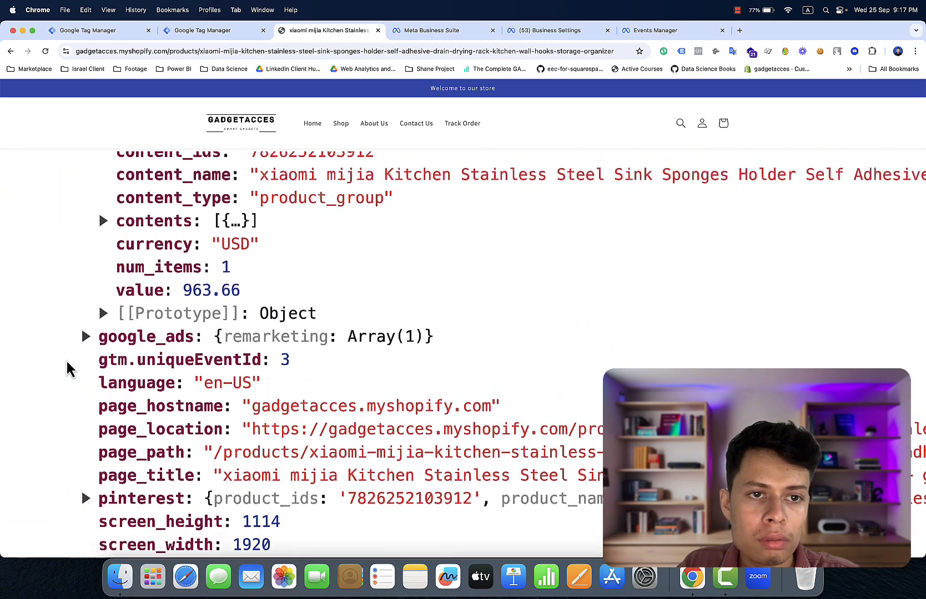
scroll(67, 367, "up", 3)
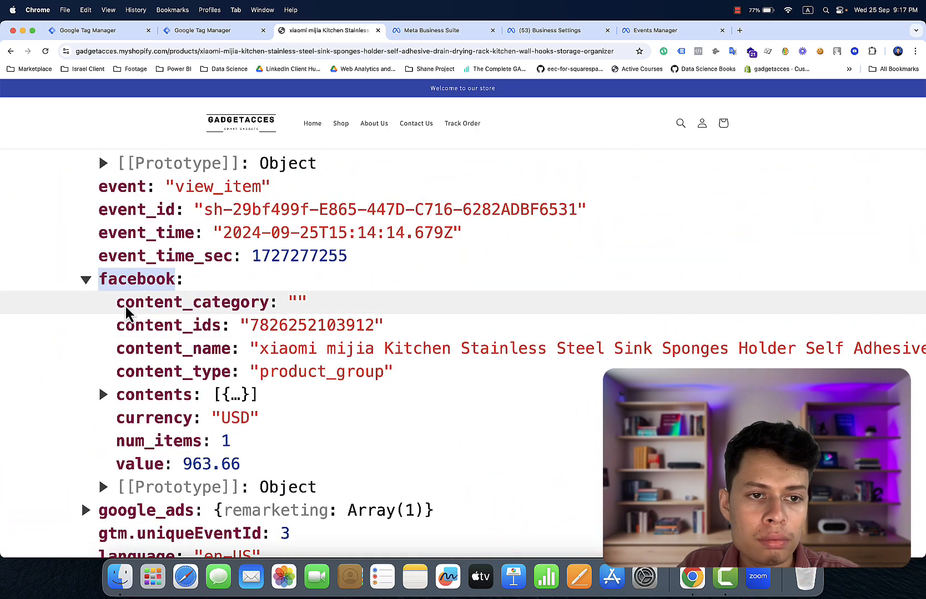
left_click_drag(117, 312, 265, 305)
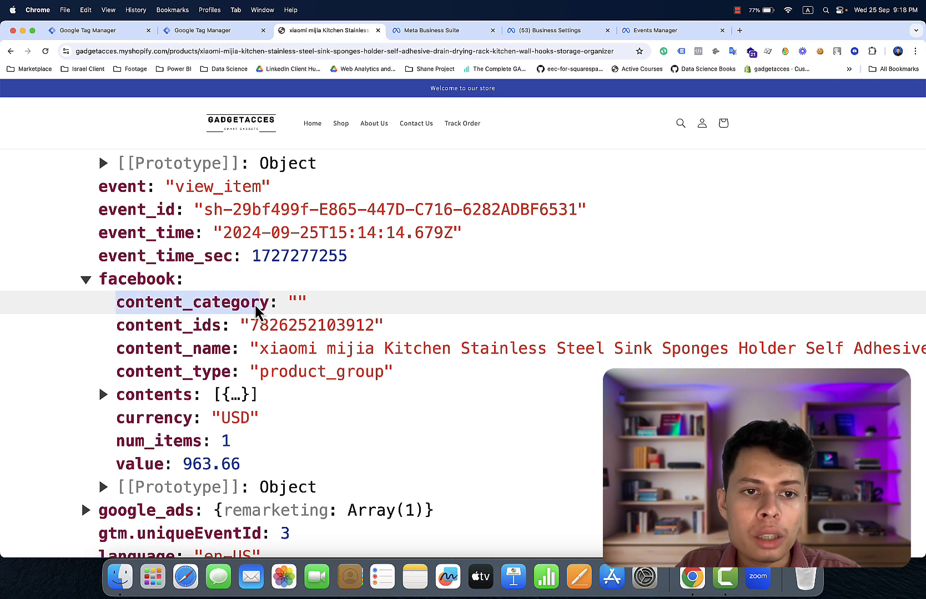
right_click(256, 307)
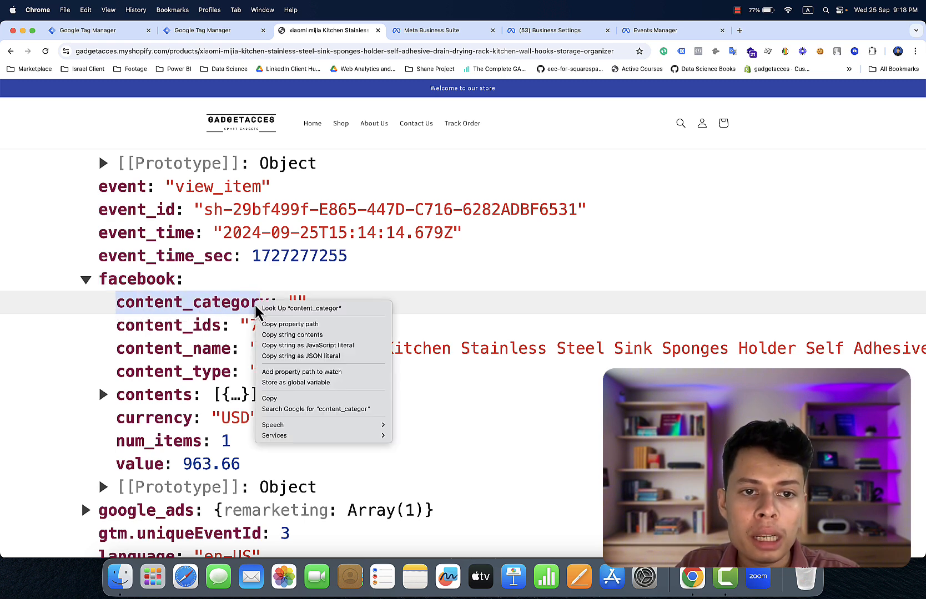
left_click(280, 401)
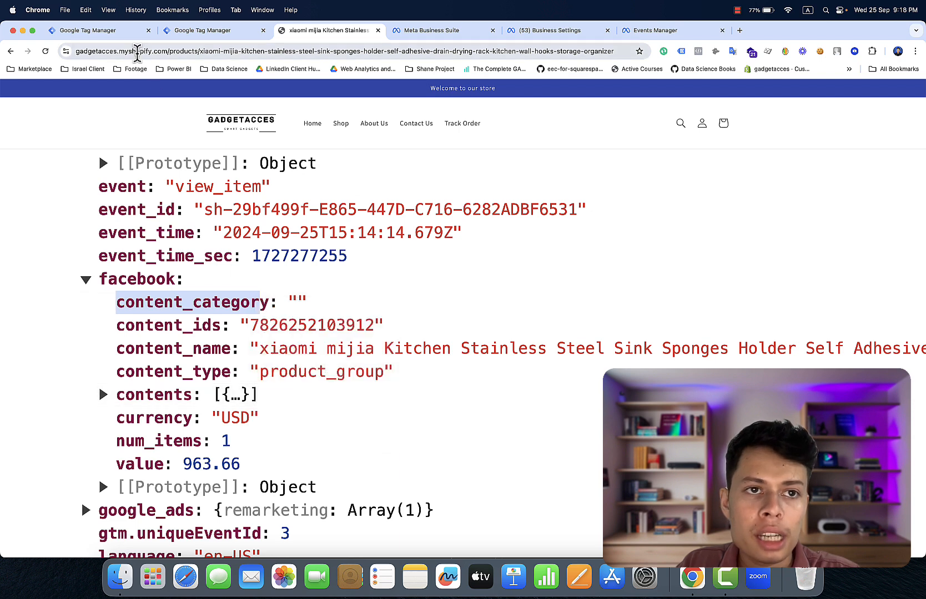
- Complete the key path as facebook.content_category, title the variable 'FB Category' and save it
left_click(122, 41)
left_click(420, 232)
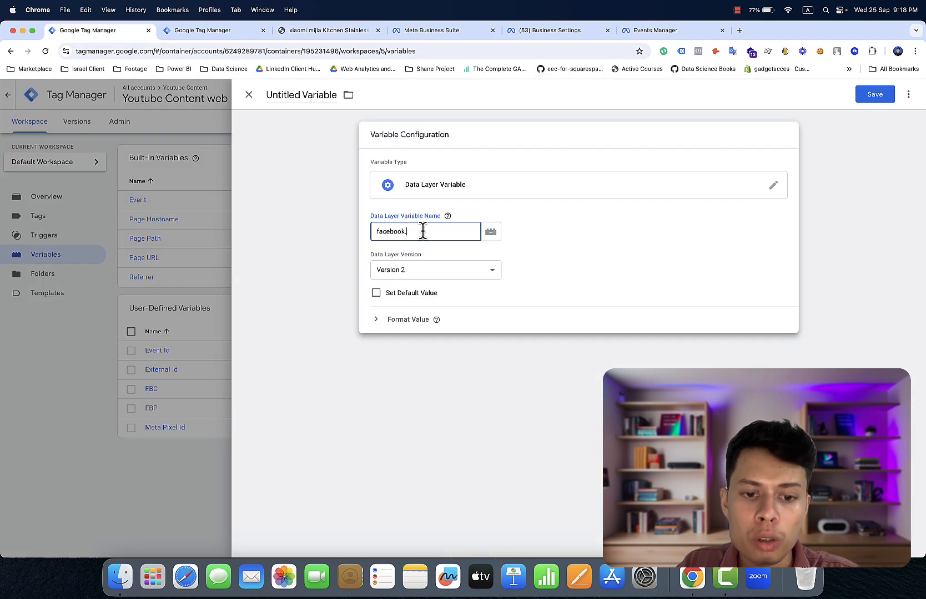
key("super+v")
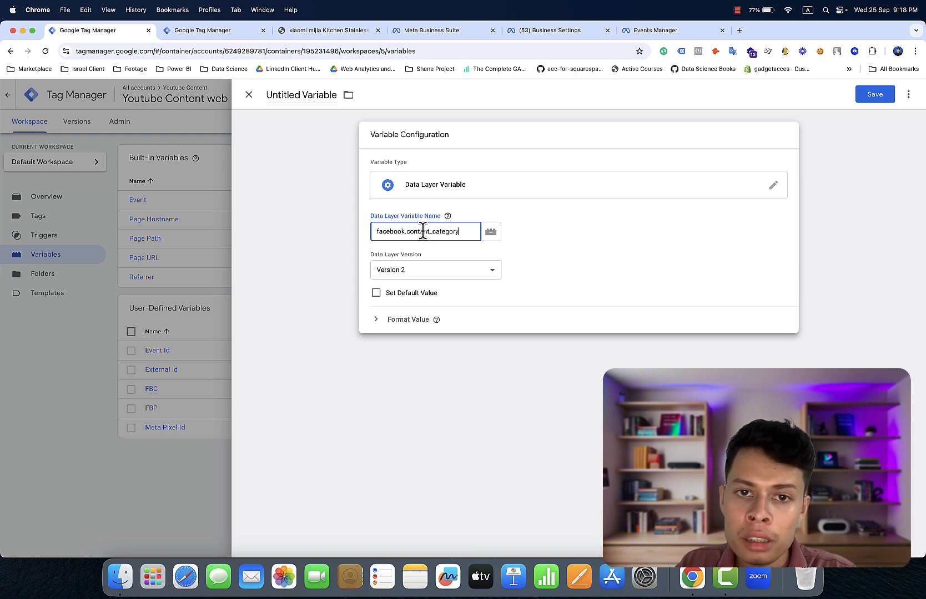
left_click(291, 97)
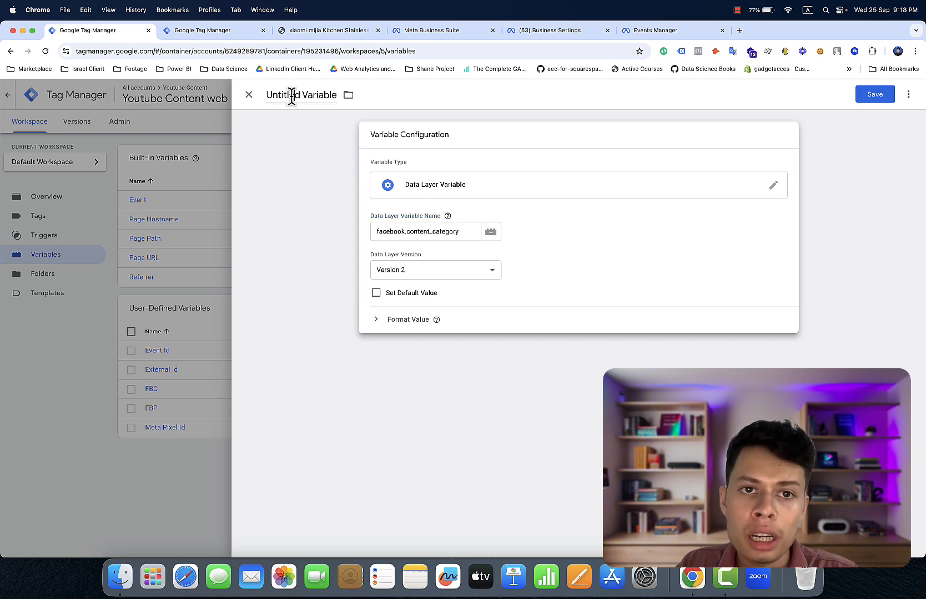
key("super+a")
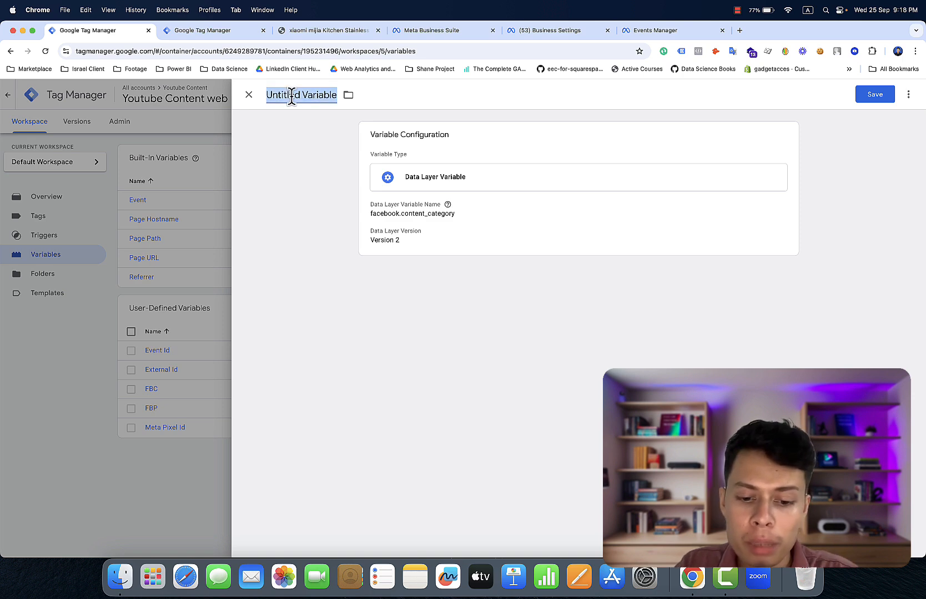
type("FB Ca")
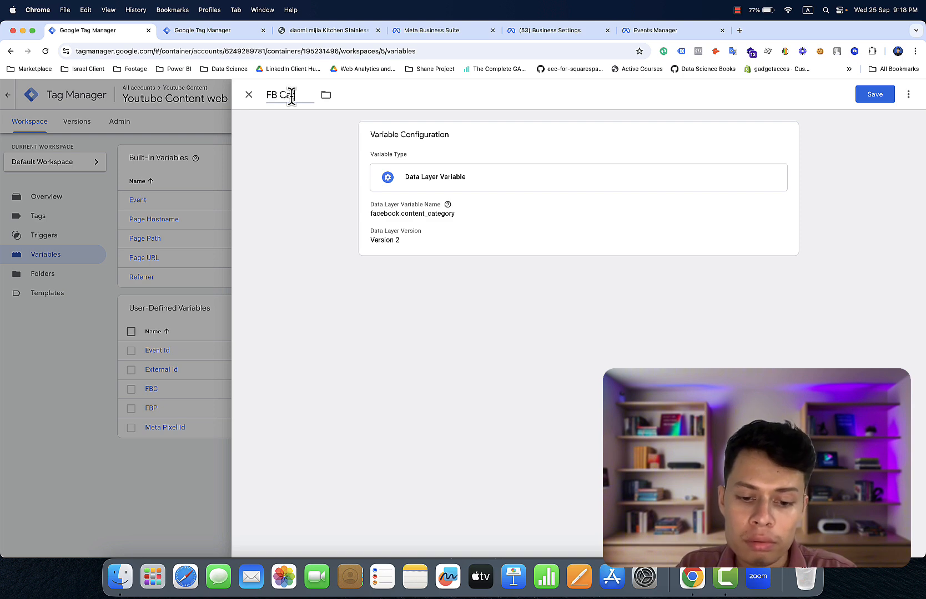
type("tegory")
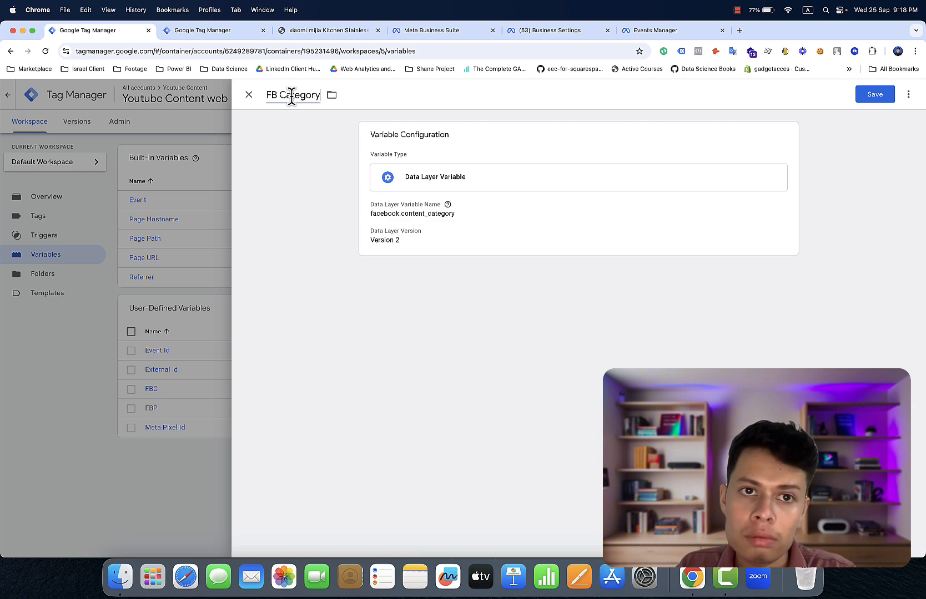
left_click(859, 94)
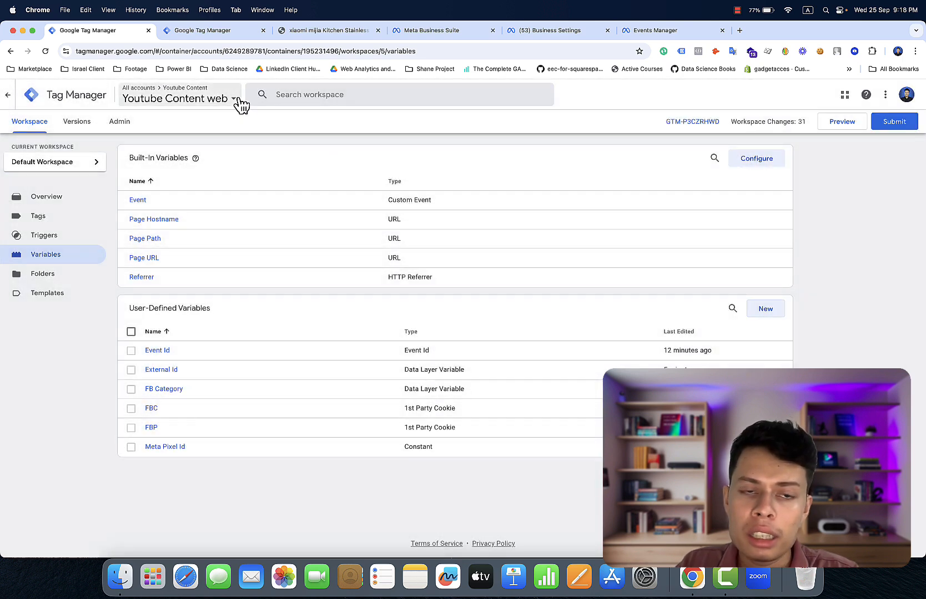
- Copy the content_ids property path from the facebook object in the console
left_click(345, 34)
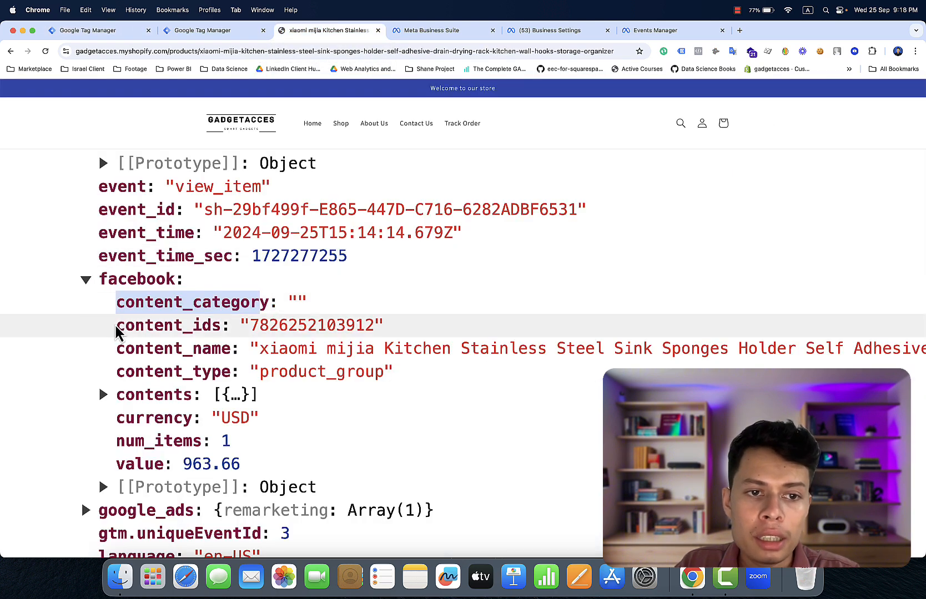
left_click_drag(115, 332, 221, 328)
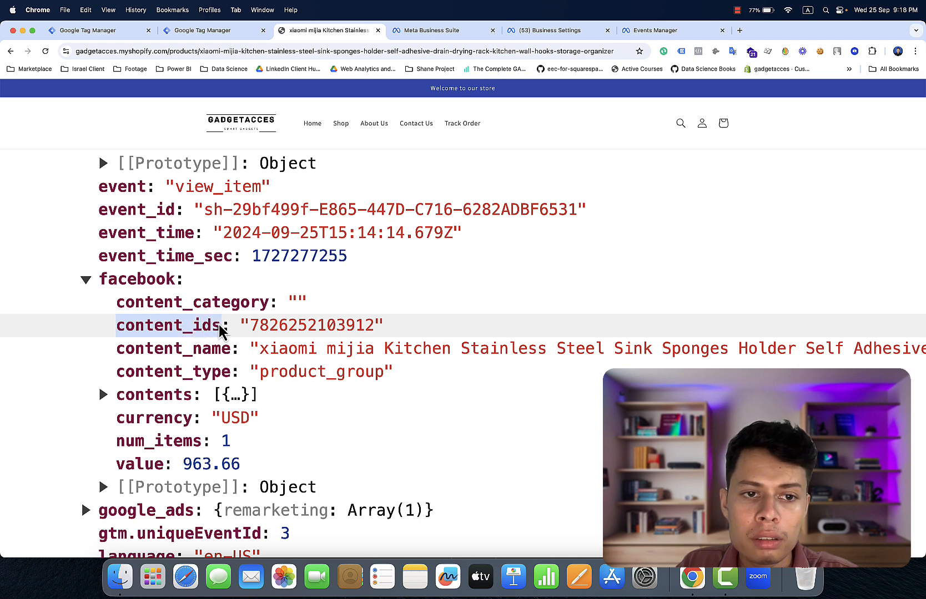
right_click(204, 329)
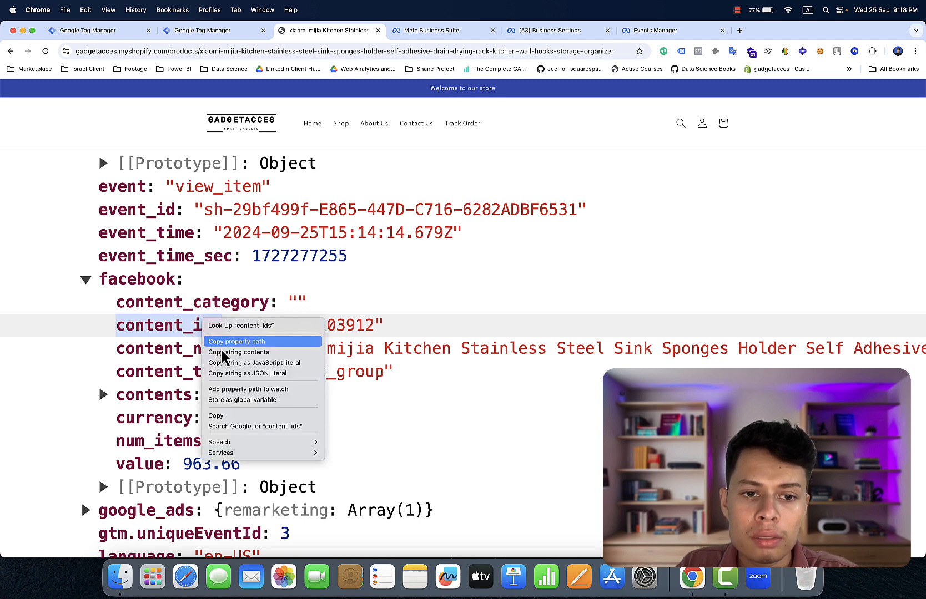
left_click(233, 417)
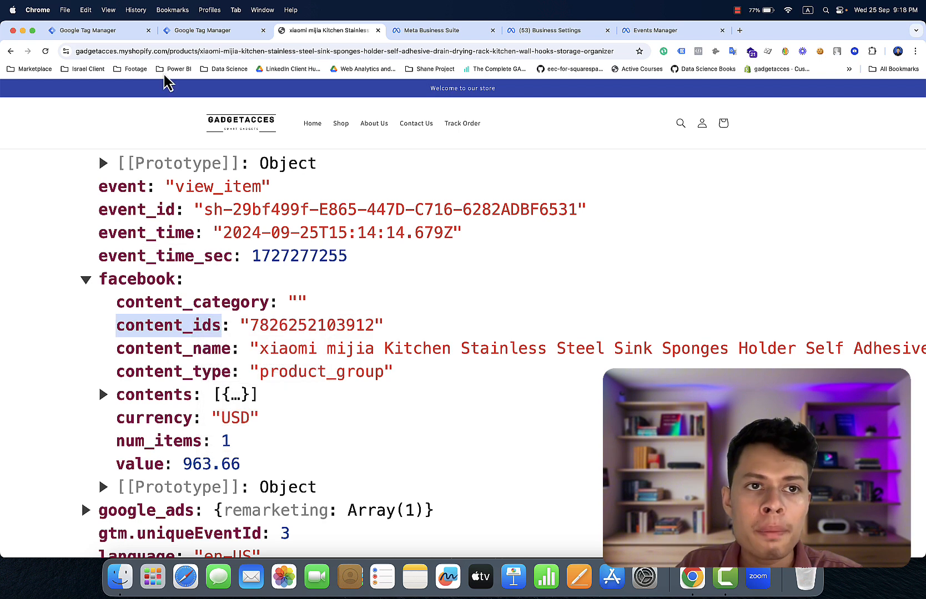
left_click(120, 36)
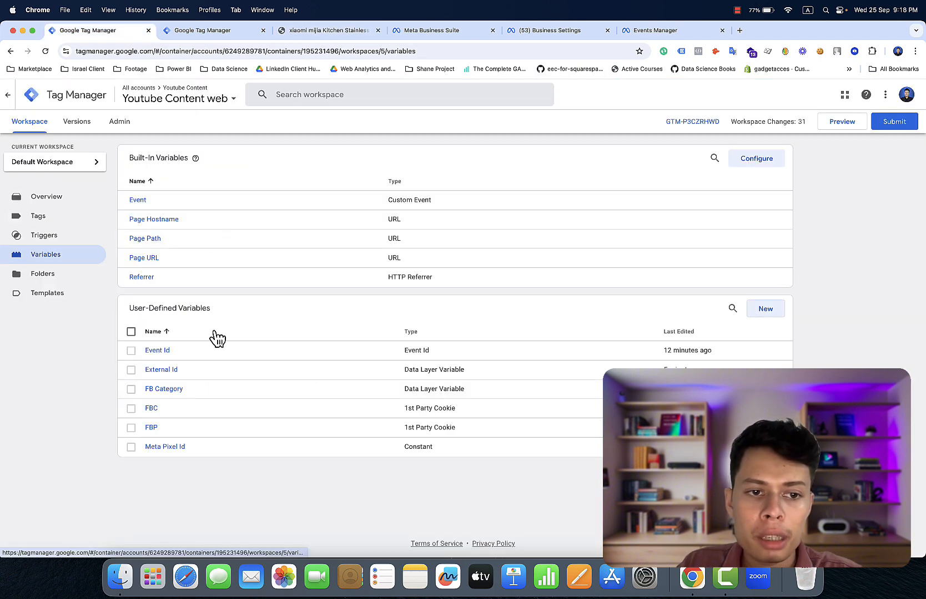
- Duplicate FB Category and change its data layer key to facebook.content_ids
left_click(182, 391)
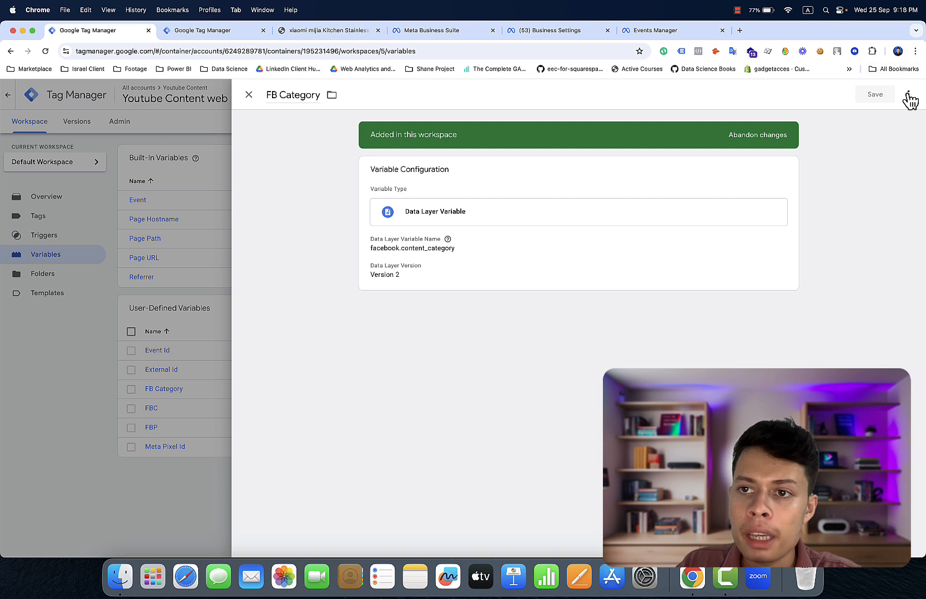
left_click(907, 95)
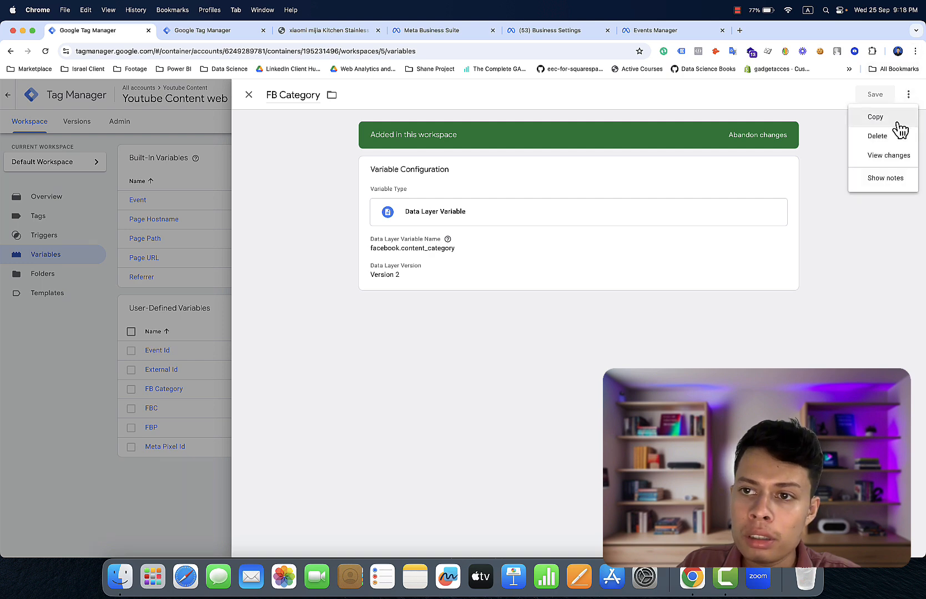
left_click(899, 119)
left_click(702, 216)
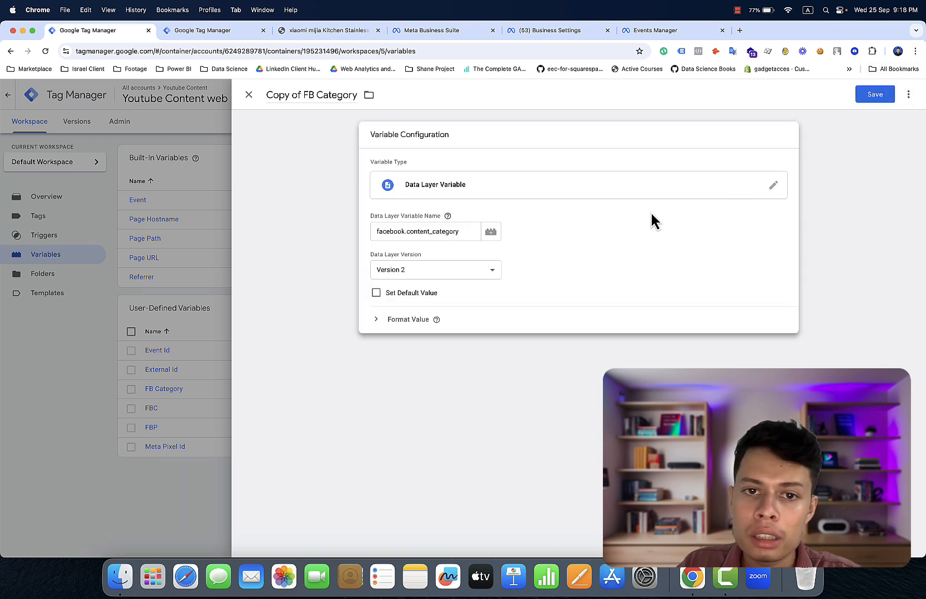
left_click(459, 229)
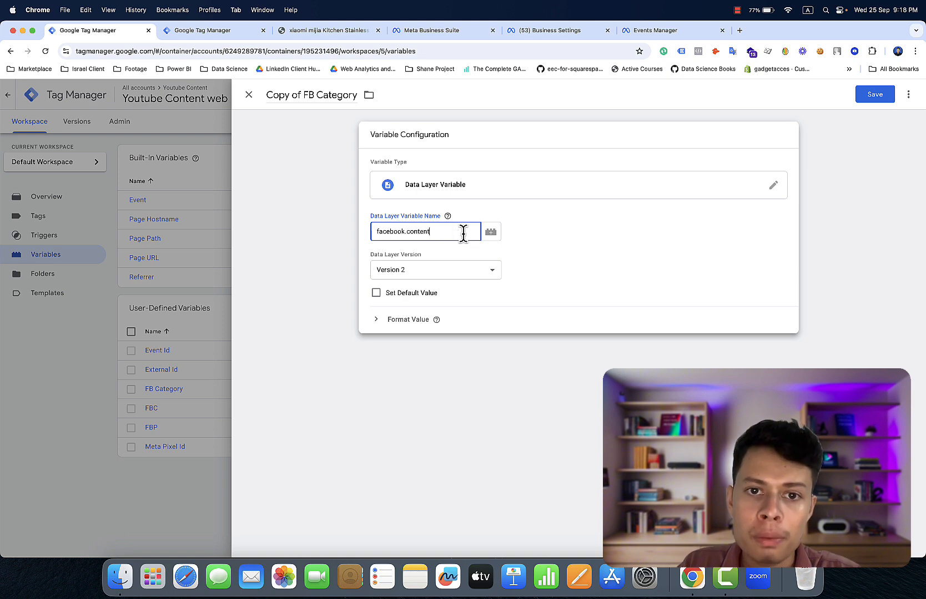
key("BackSpace")
key("BackSpace")
key("BackSpace")
key("BackSpace")
key("BackSpace")
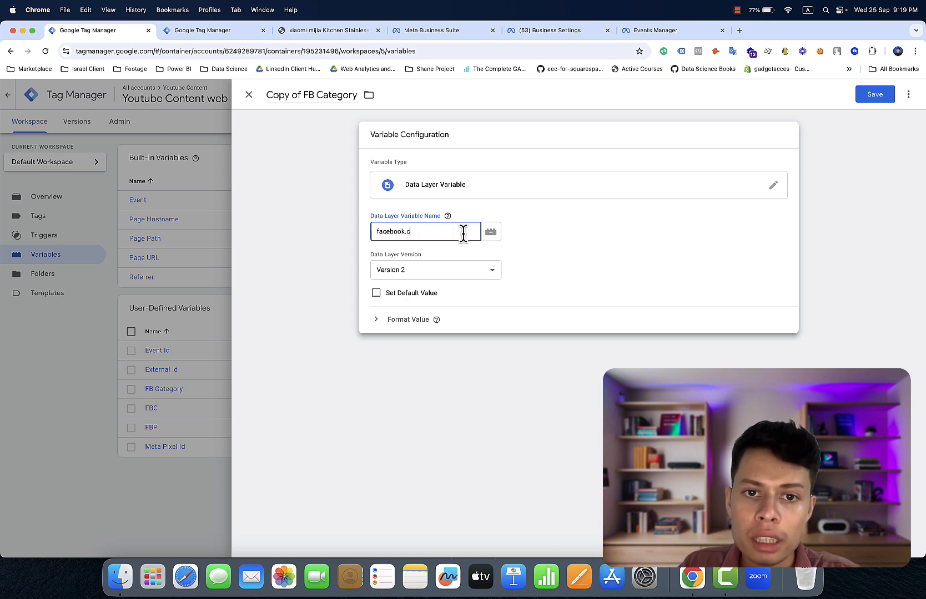
key("super+v")
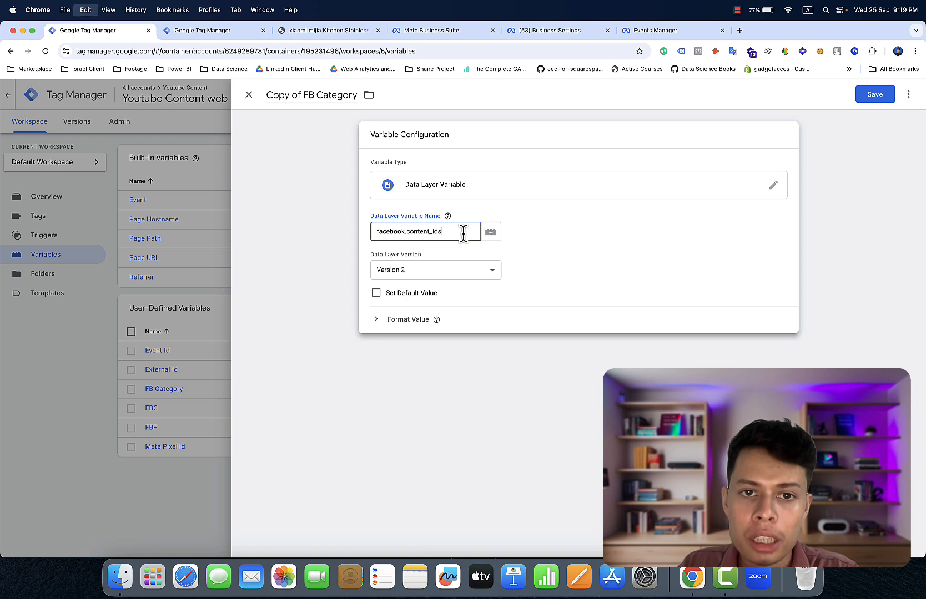
left_click(401, 160)
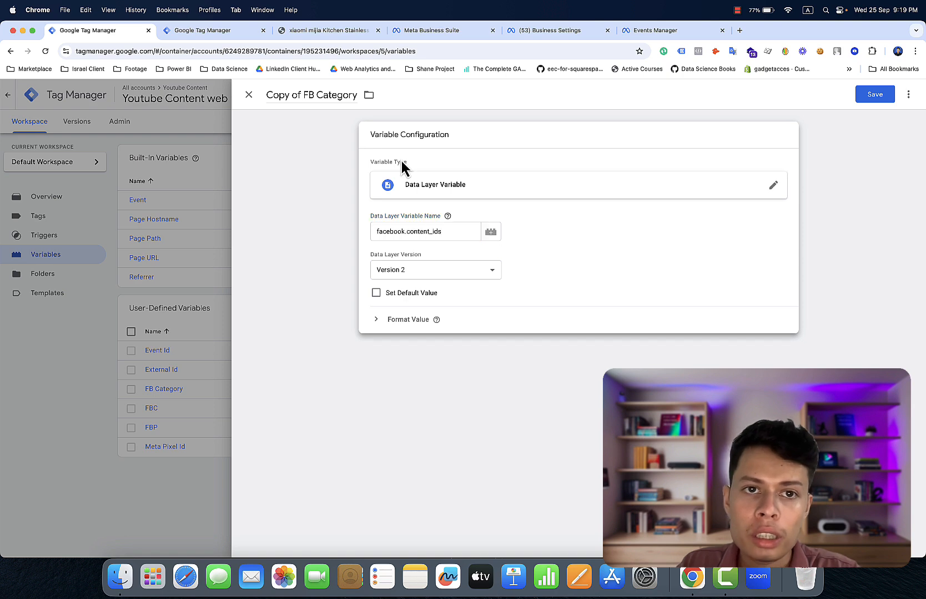
- Retitle the duplicate 'FB IDS' and save it
left_click(303, 94)
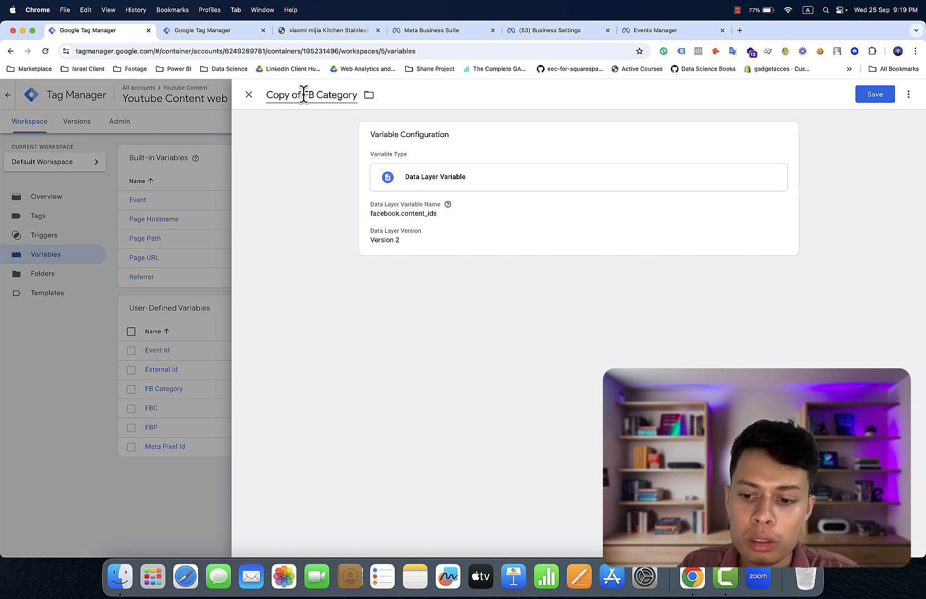
key("BackSpace")
key("BackSpace")
key("BackSpace")
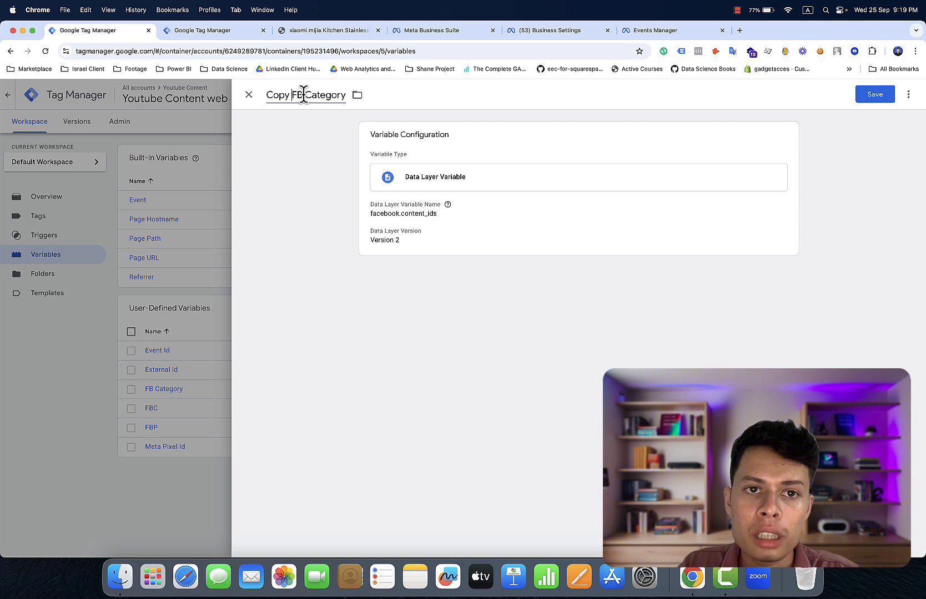
key("BackSpace")
key("BackSpace")
key("BackSpace")
key("BackSpace")
key("BackSpace")
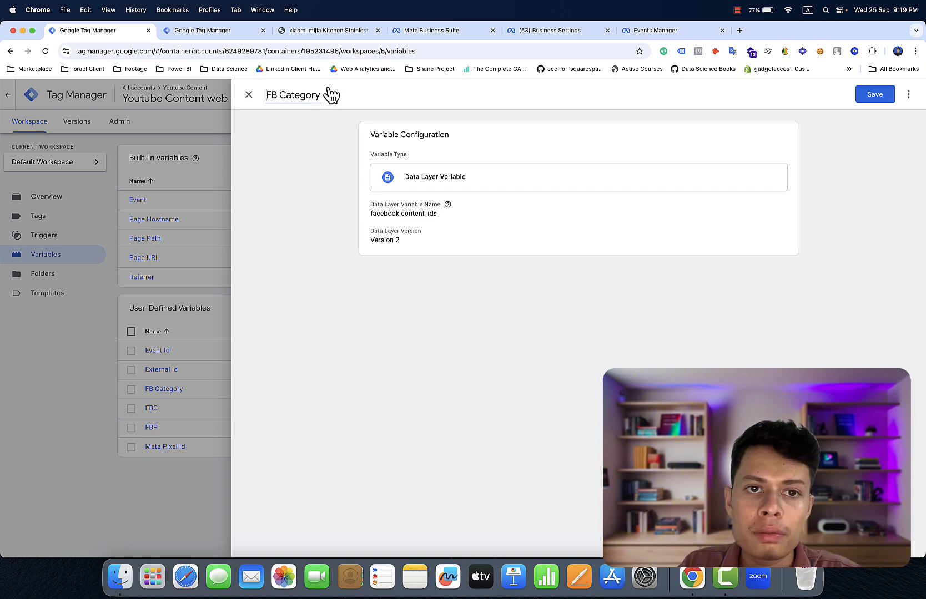
key("BackSpace")
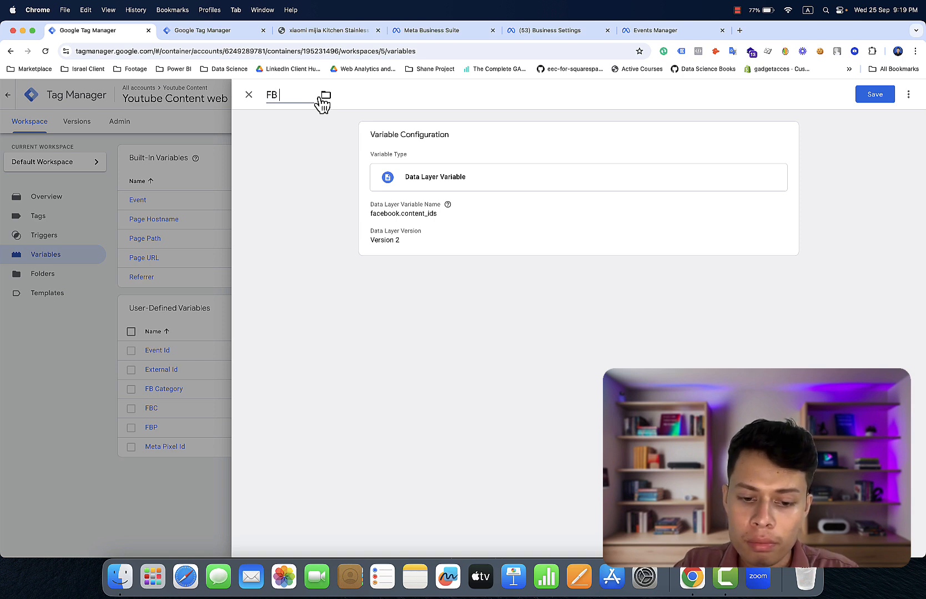
type("IDS")
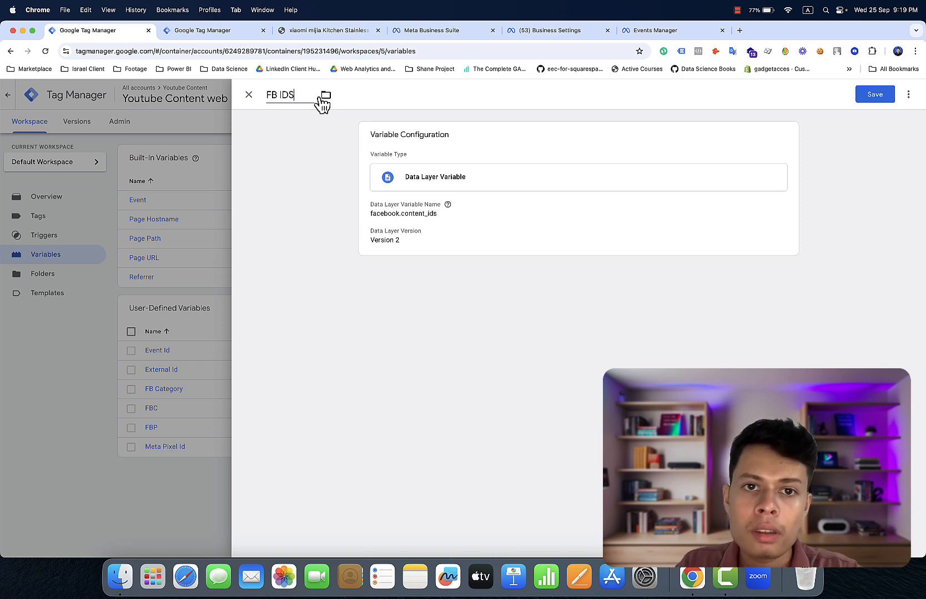
left_click(860, 98)
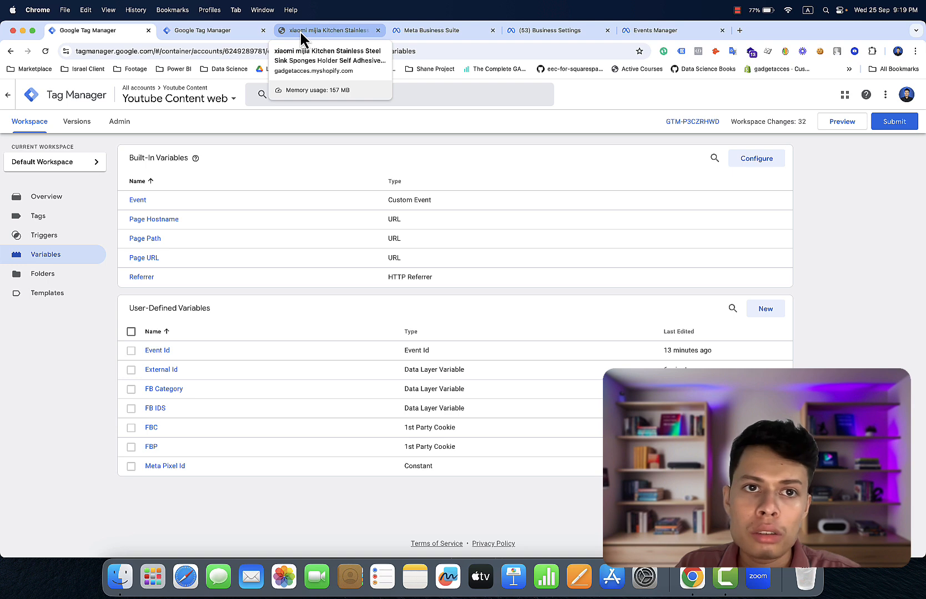
- Copy the content_name property path from the facebook object in the console
left_click(299, 30)
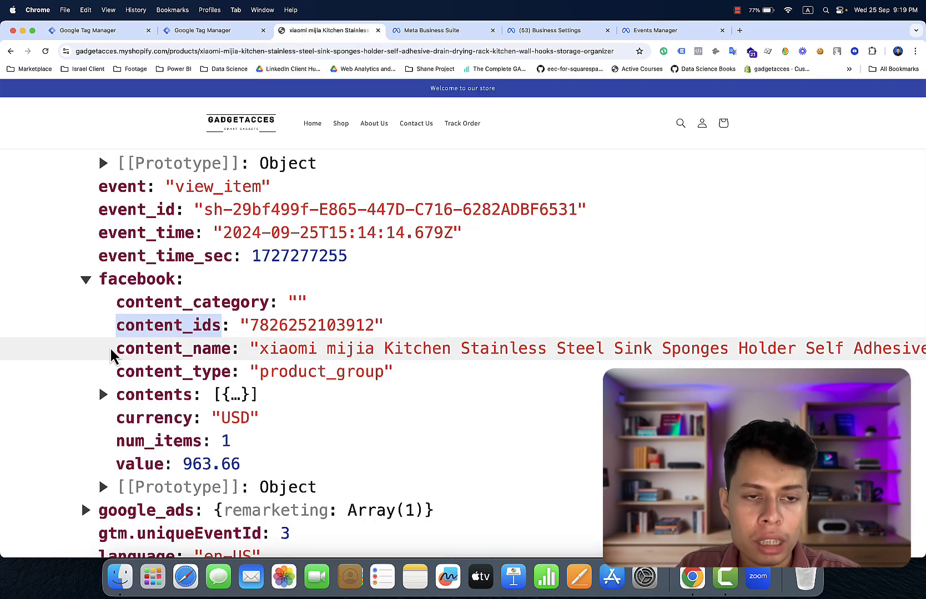
left_click_drag(111, 351, 231, 352)
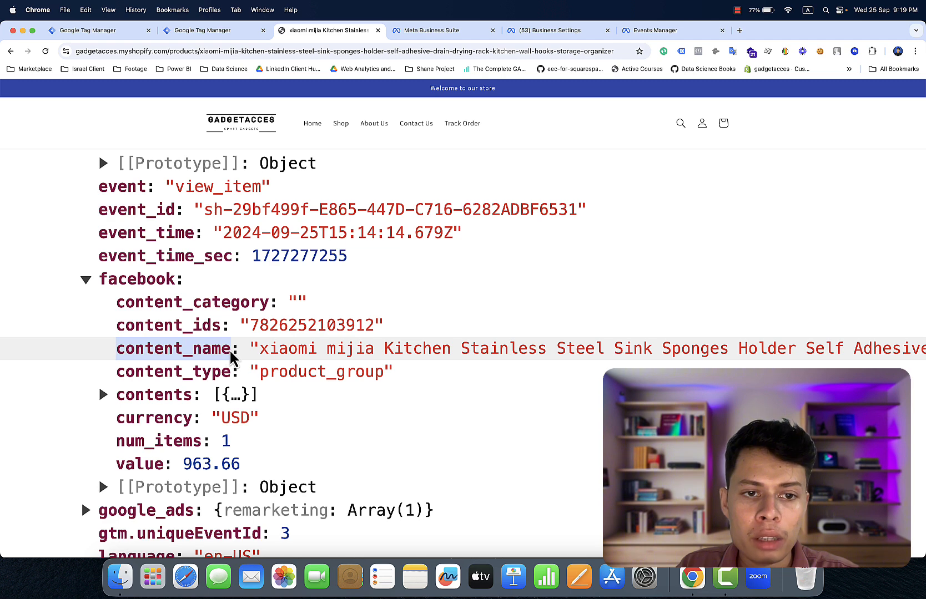
right_click(222, 353)
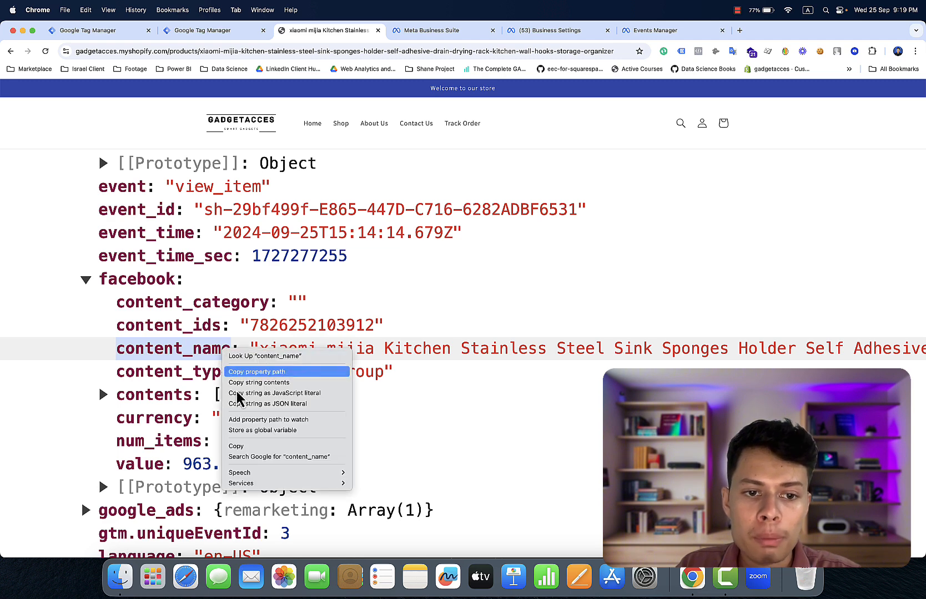
left_click(245, 447)
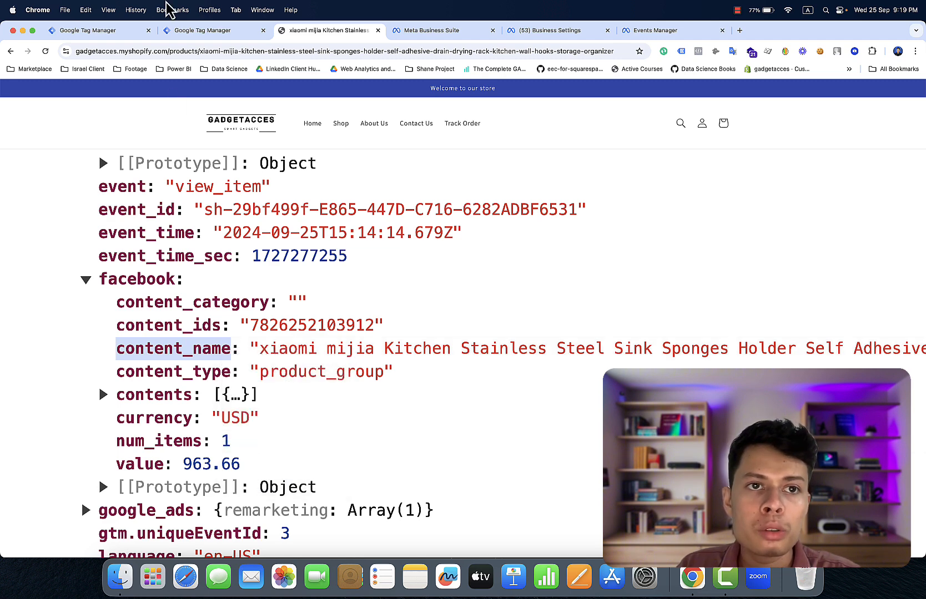
left_click(139, 31)
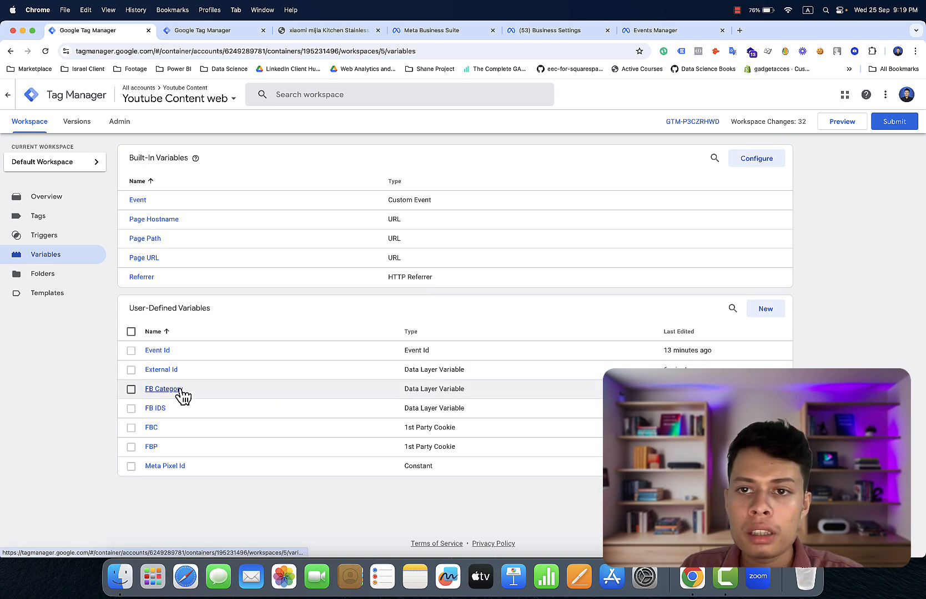
- Duplicate FB Category and set its data layer key to facebook.content_name
left_click(163, 389)
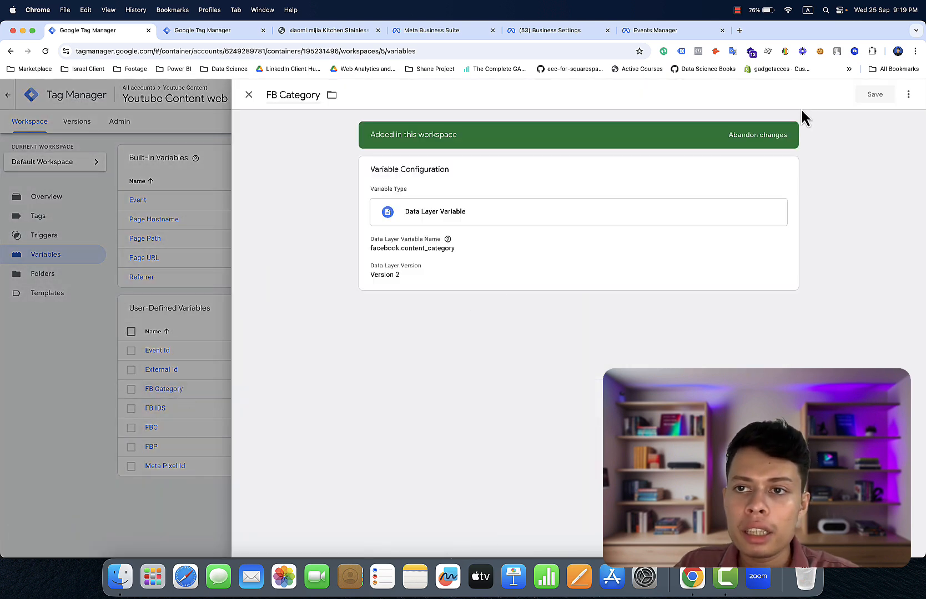
left_click(909, 95)
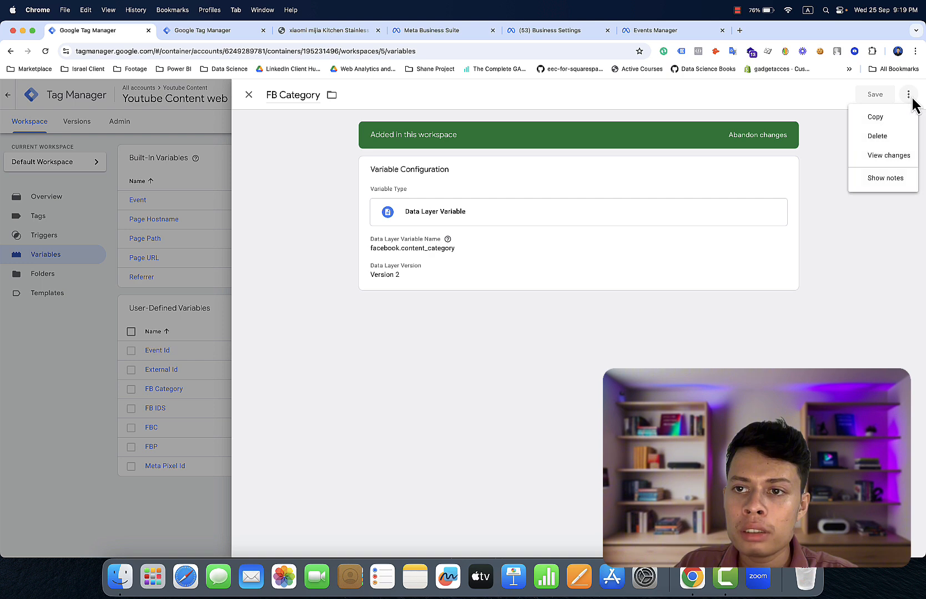
left_click(900, 116)
left_click(683, 191)
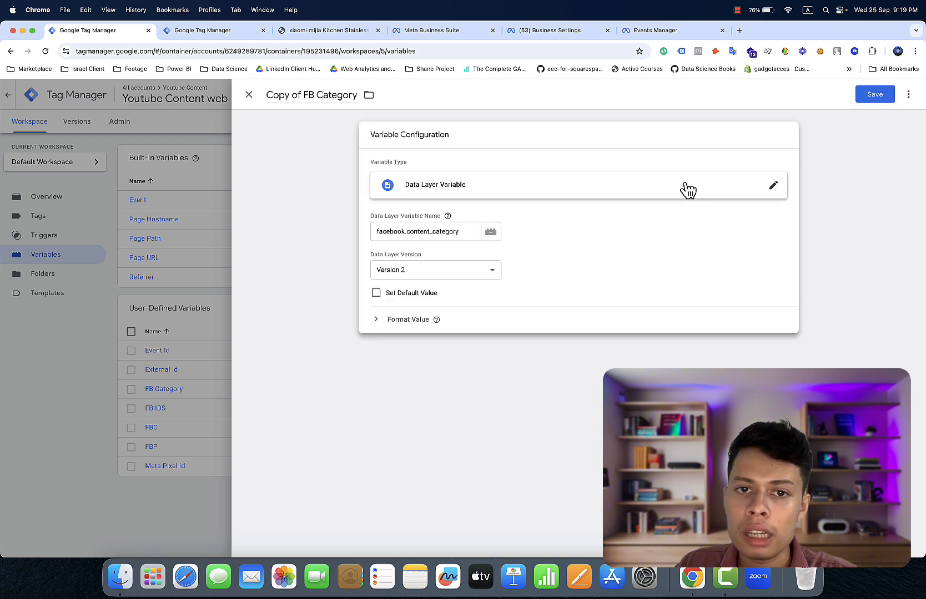
left_click(467, 233)
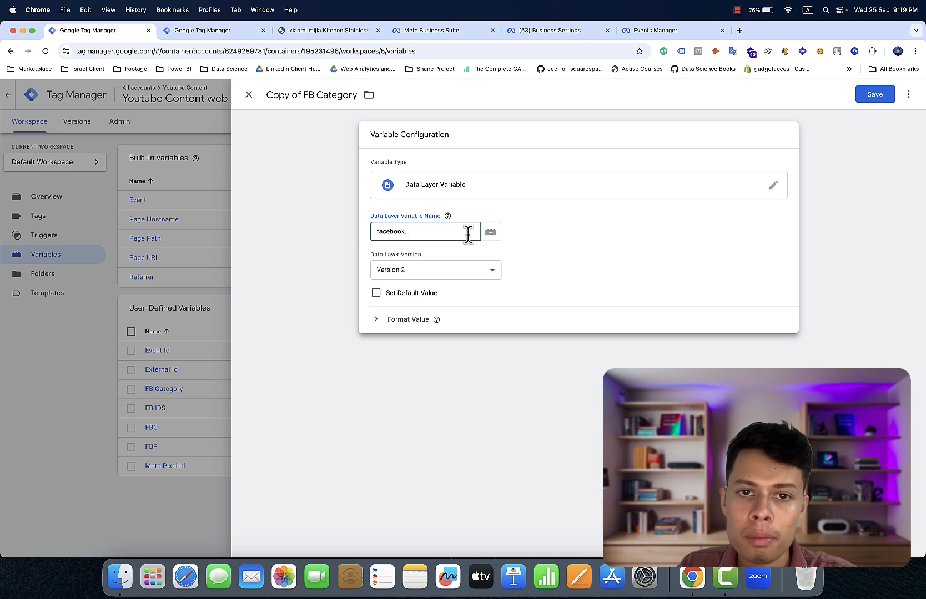
right_click(468, 236)
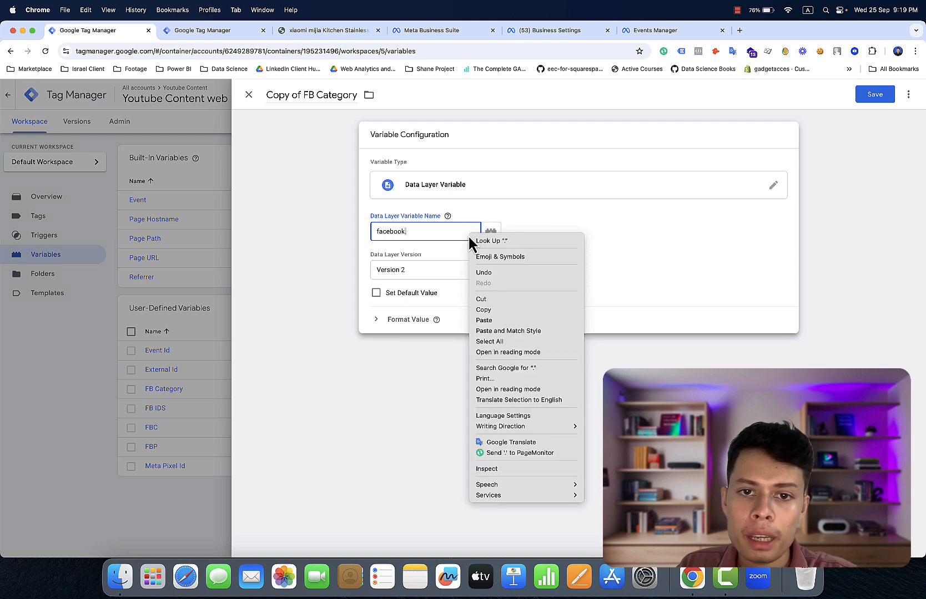
left_click(494, 320)
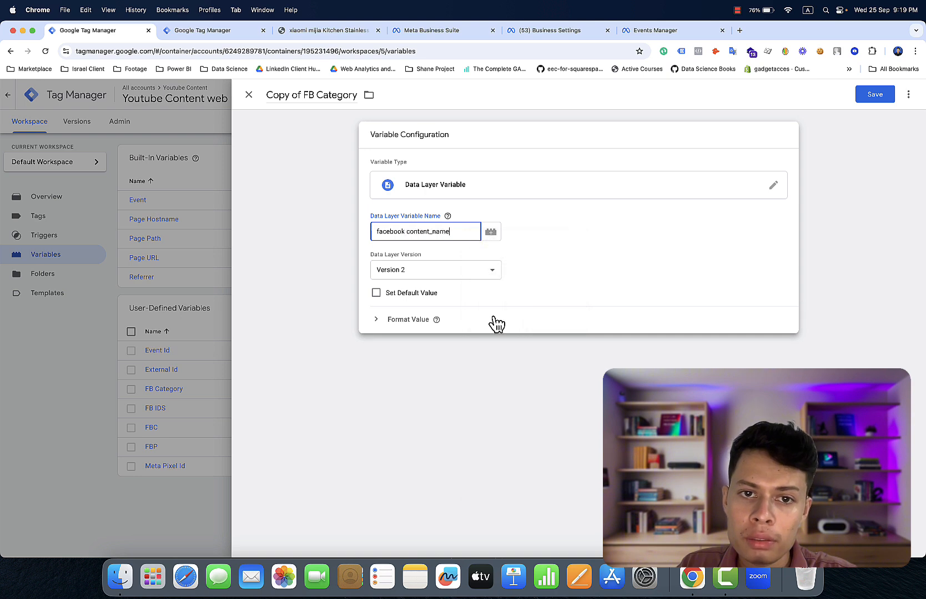
left_click(408, 231)
key("BackSpace")
type(".")
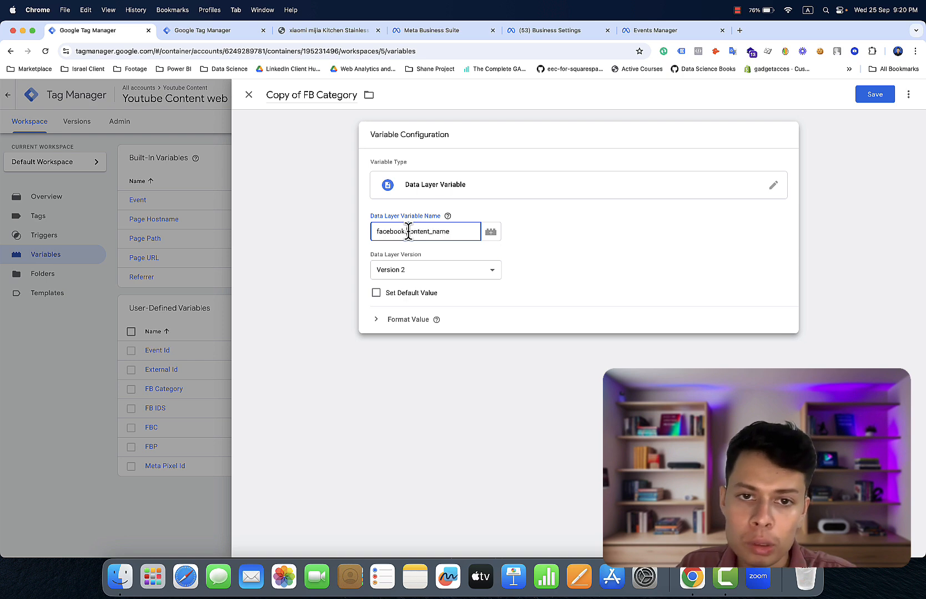
- Retitle the duplicate 'FB Name' and save it
left_click(328, 96)
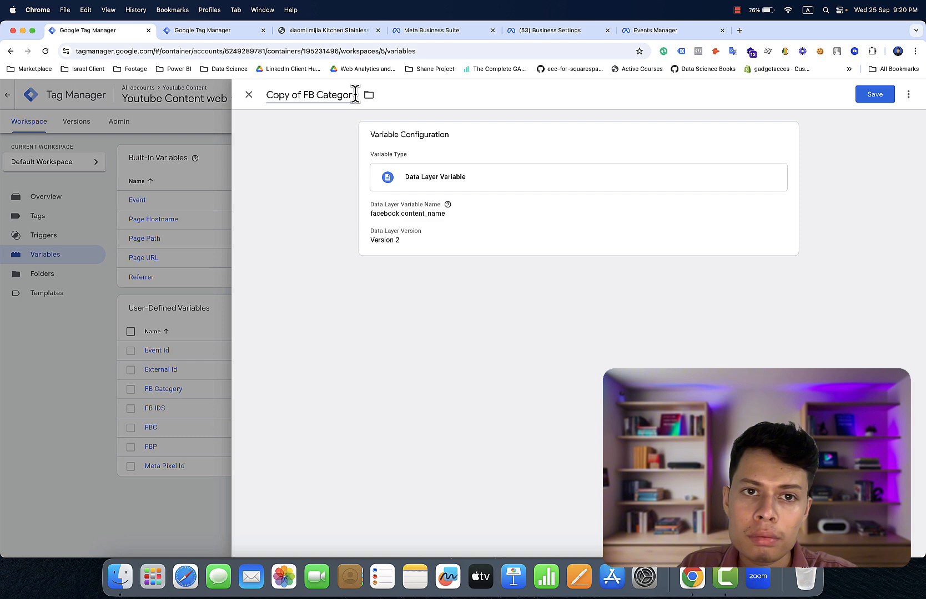
triple_click(333, 95)
double_click(325, 90)
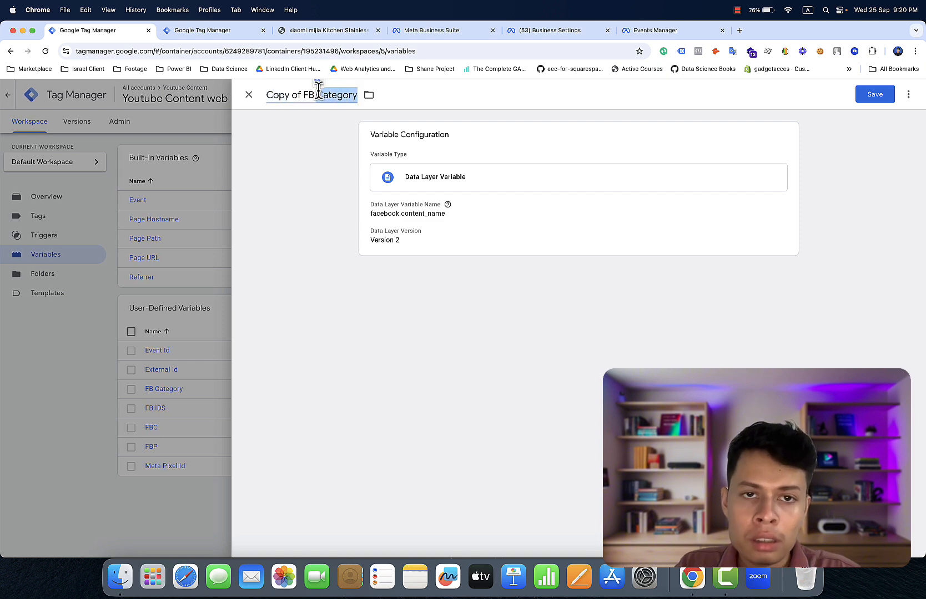
key("BackSpace")
type("Name")
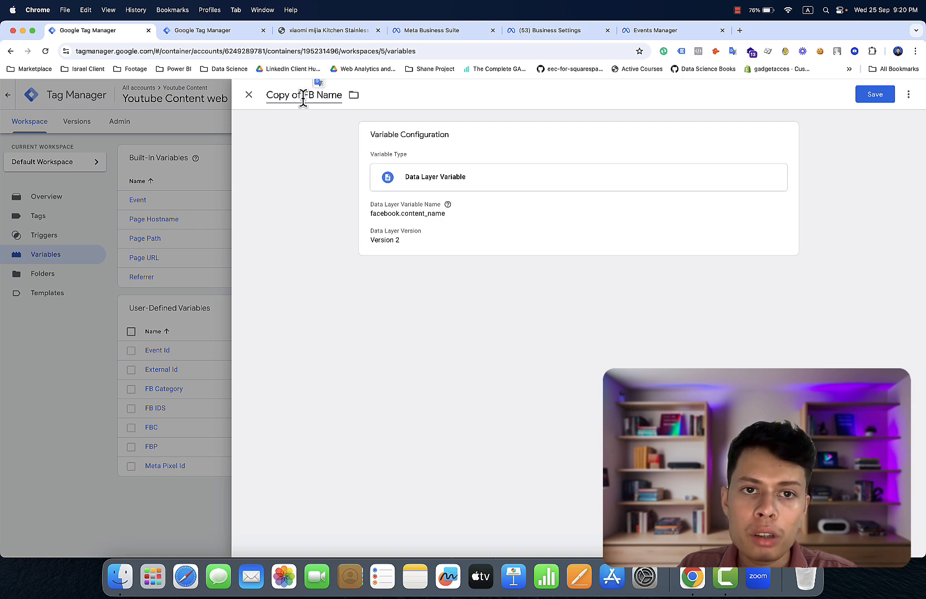
left_click(303, 96)
key("BackSpace")
key("BackSpace")
key("BackSpace")
key("BackSpace")
key("BackSpace")
key("BackSpace")
key("BackSpace")
key("BackSpace")
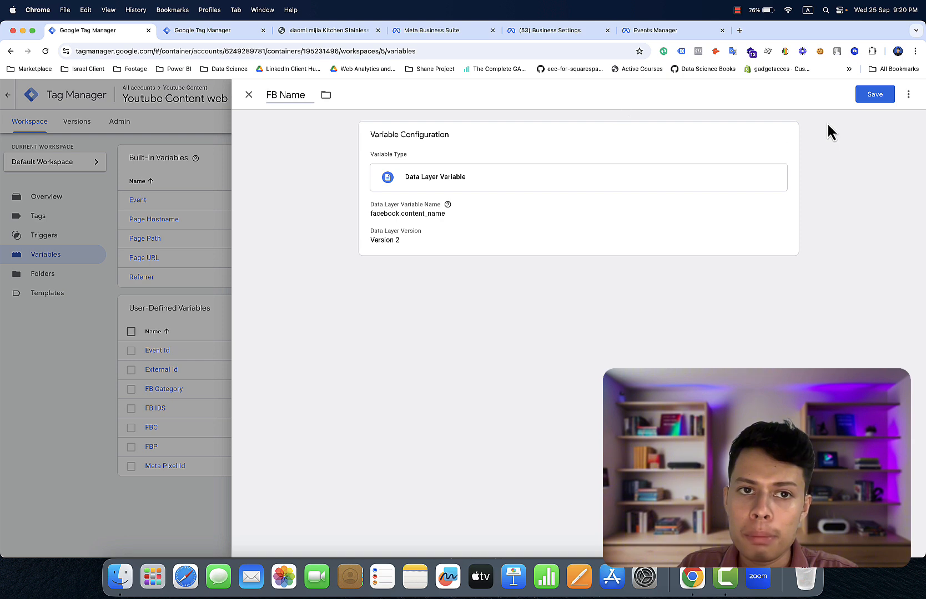
left_click(882, 105)
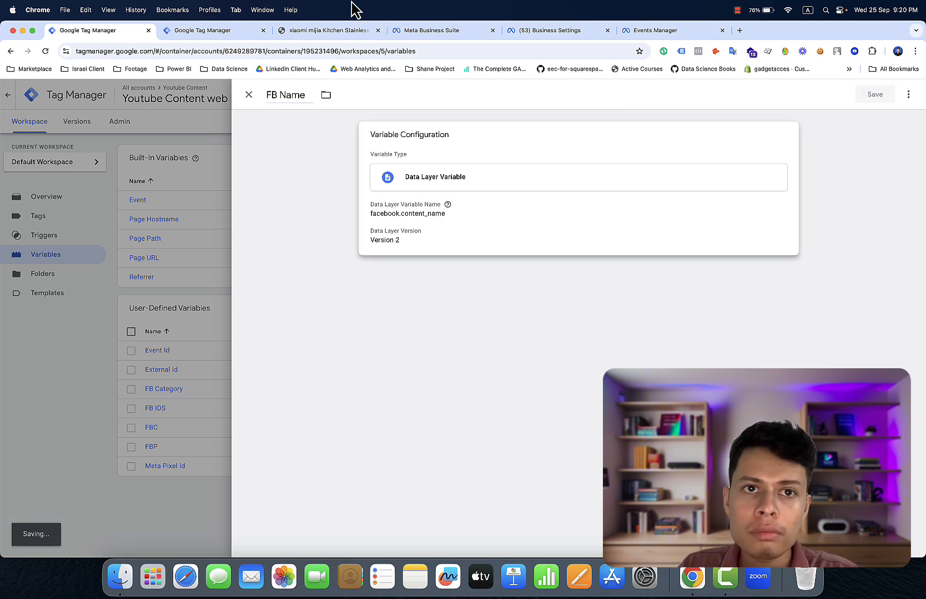
- Copy the content_type key name from the facebook object in the console
left_click(323, 31)
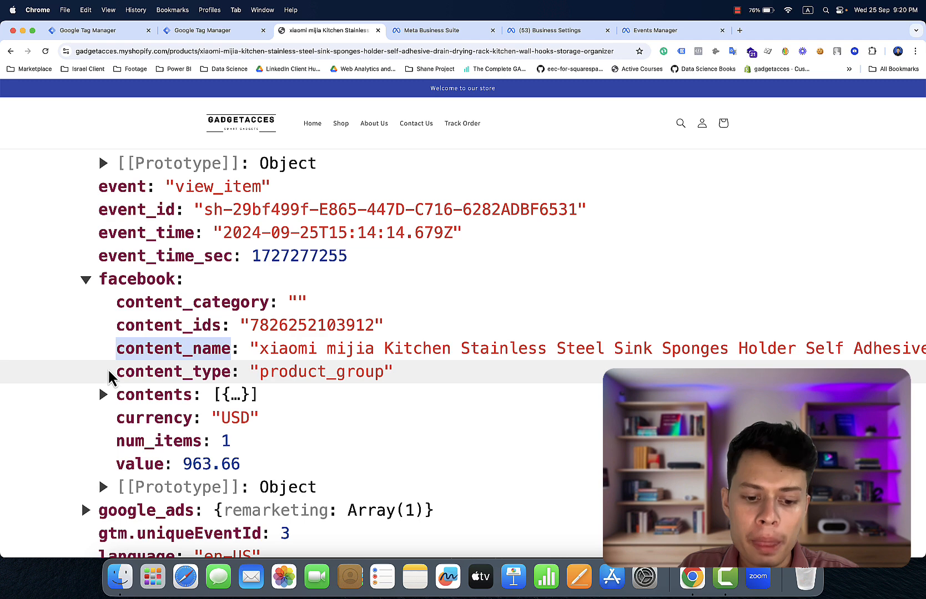
left_click_drag(109, 378, 134, 382)
mouse_move(209, 383)
left_mouse_down()
mouse_move(233, 388)
mouse_move(219, 383)
left_mouse_up()
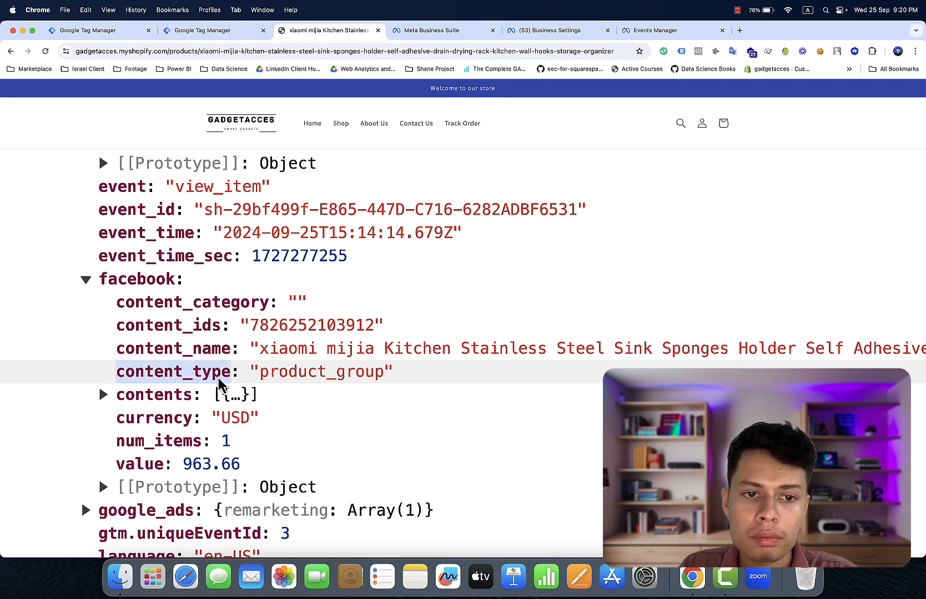
right_click(219, 383)
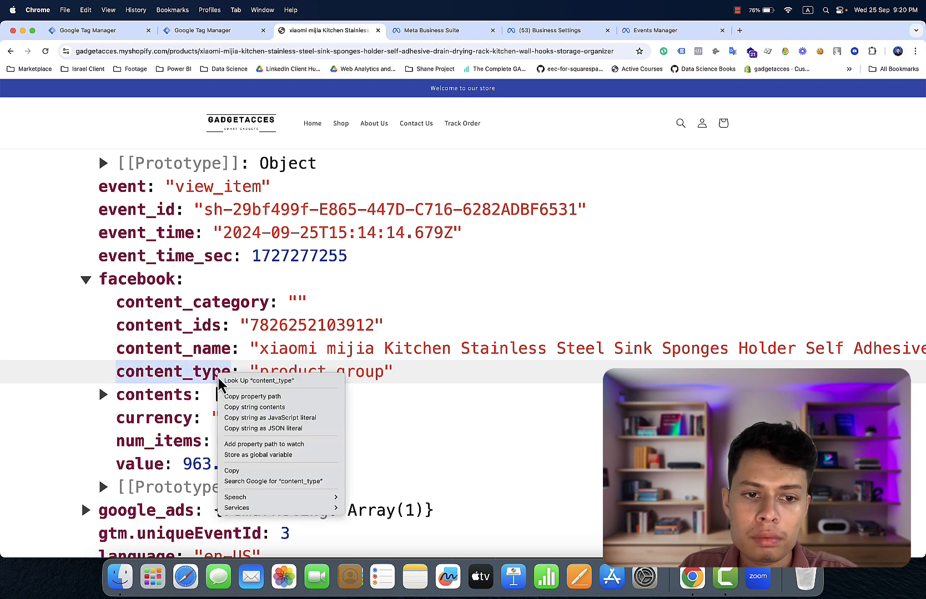
left_click(240, 472)
left_click(102, 31)
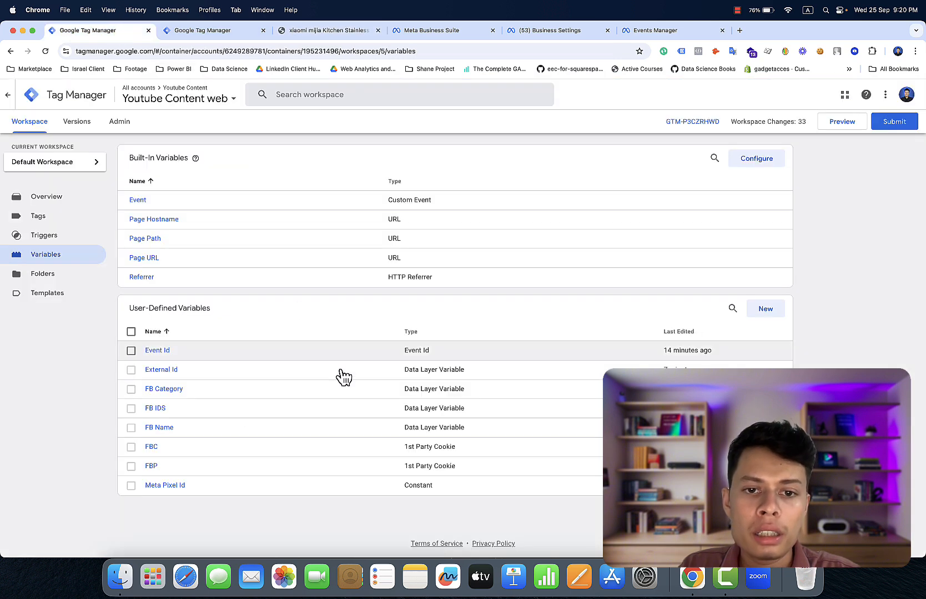
- Duplicate FB Name and set its data layer key to facebook.content_type
left_click(162, 433)
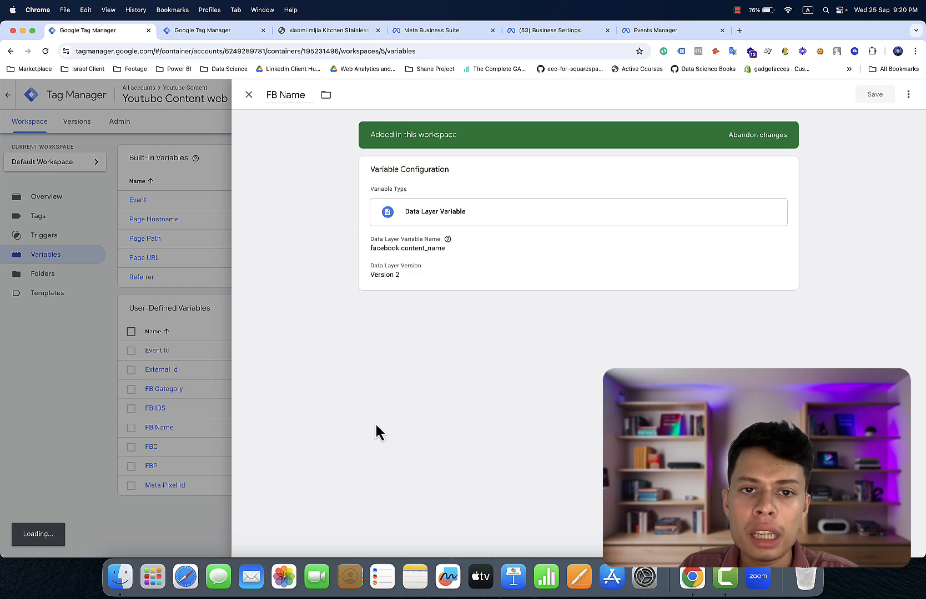
left_click(908, 95)
left_click(891, 121)
left_click(649, 228)
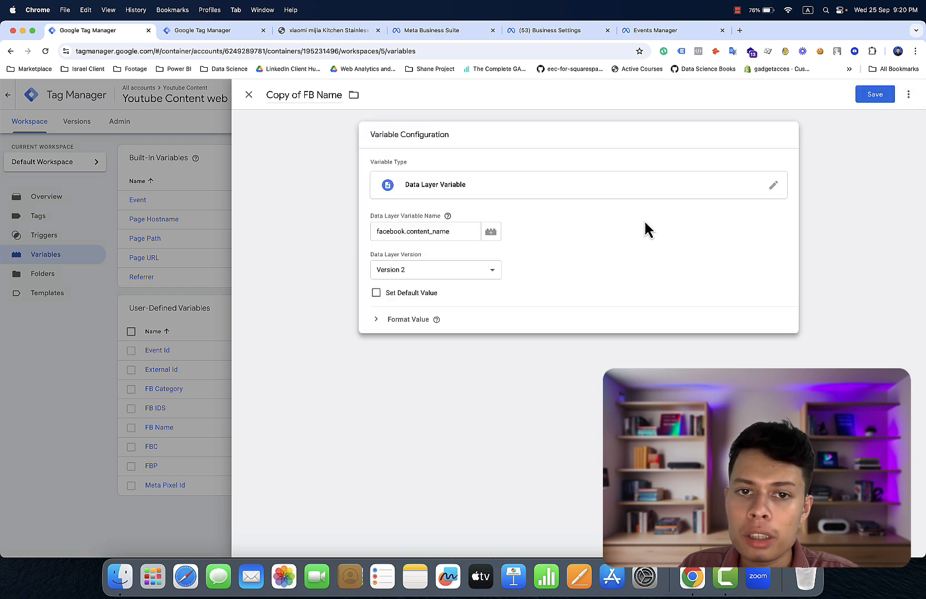
left_click(467, 234)
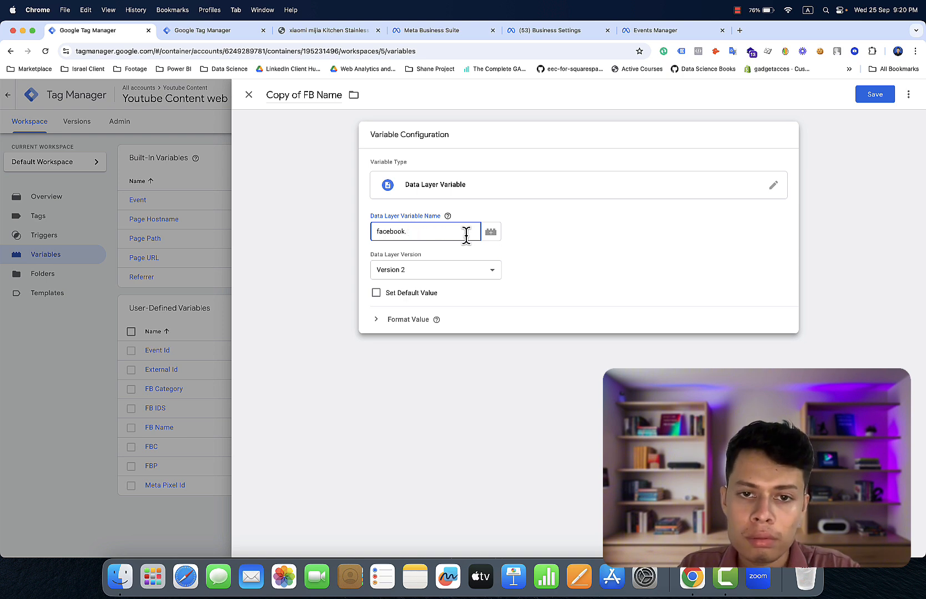
type("content_type")
left_click(444, 218)
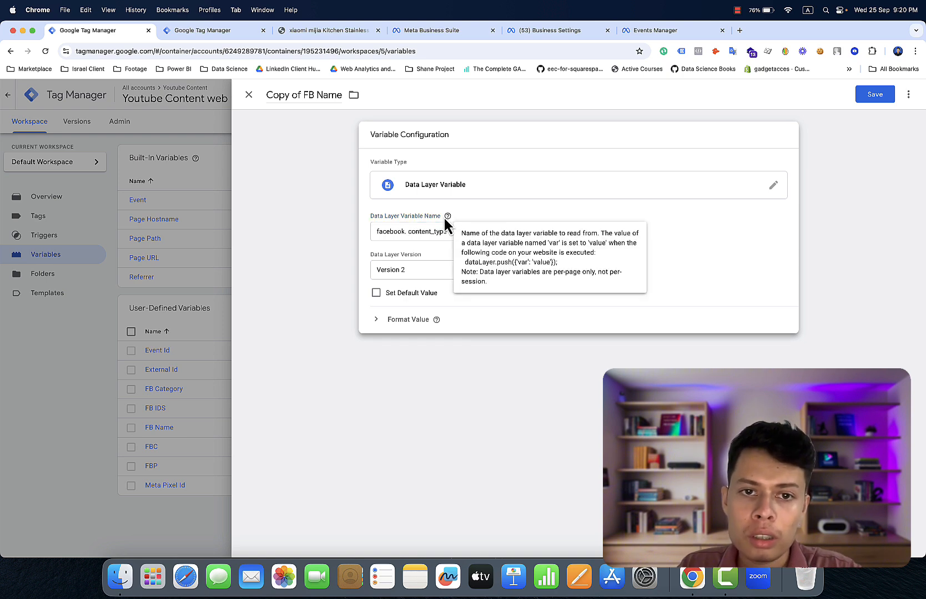
left_click(409, 230)
key("BackSpace")
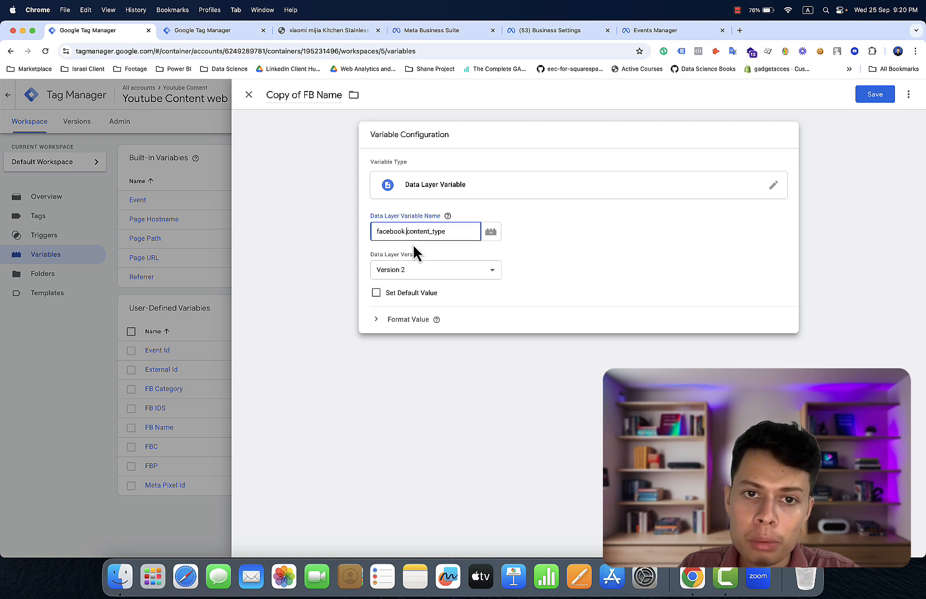
- Retitle the duplicate 'FB Type' and save it
left_click(341, 96)
key("BackSpace")
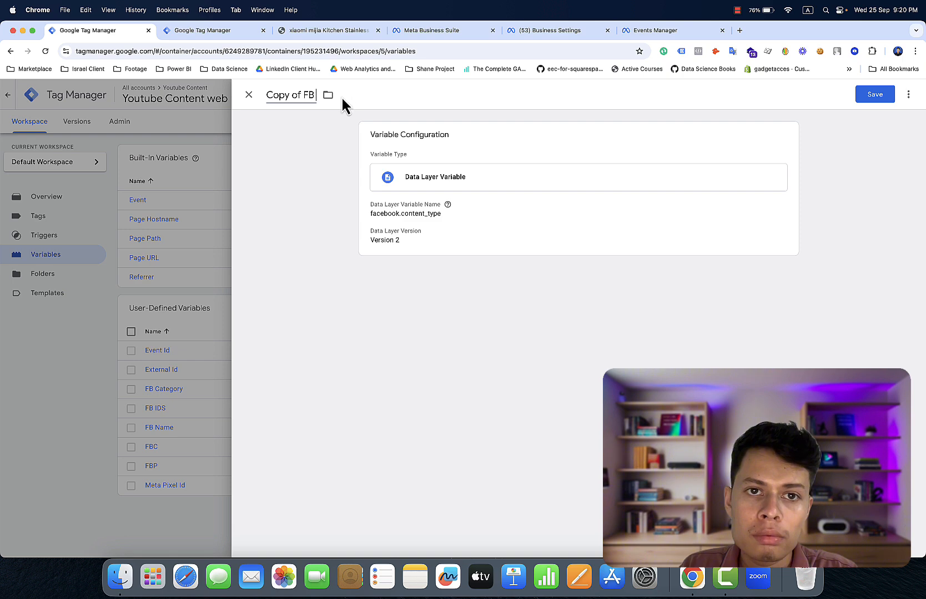
type("Ty")
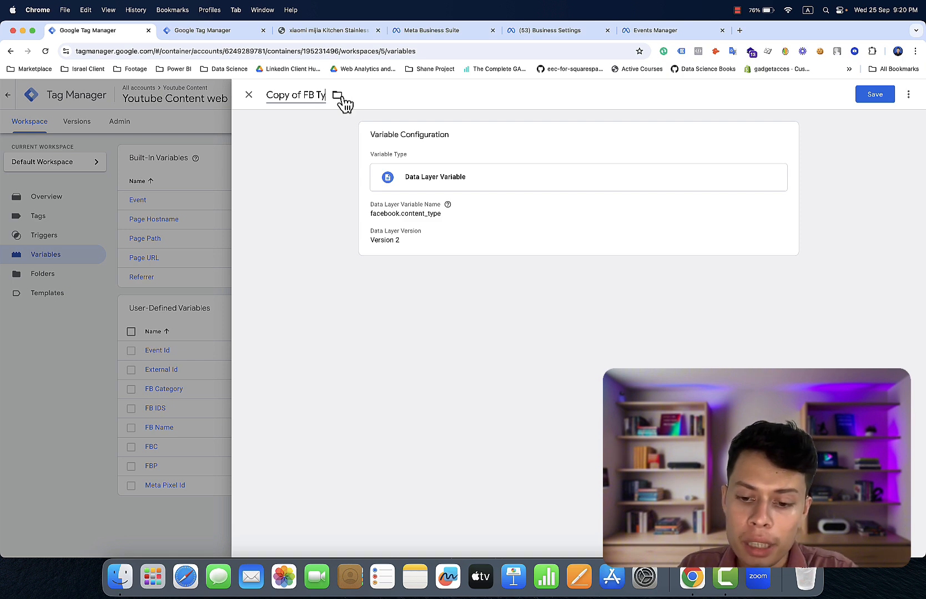
type("pe")
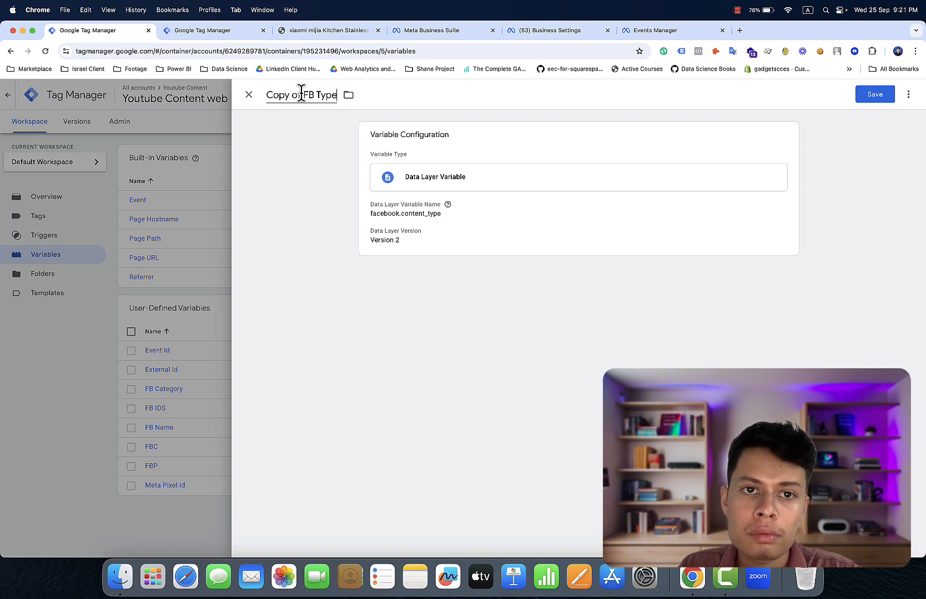
left_click(304, 95)
key("BackSpace")
key("BackSpace")
key("BackSpace")
key("BackSpace")
key("BackSpace")
key("BackSpace")
key("BackSpace")
key("BackSpace")
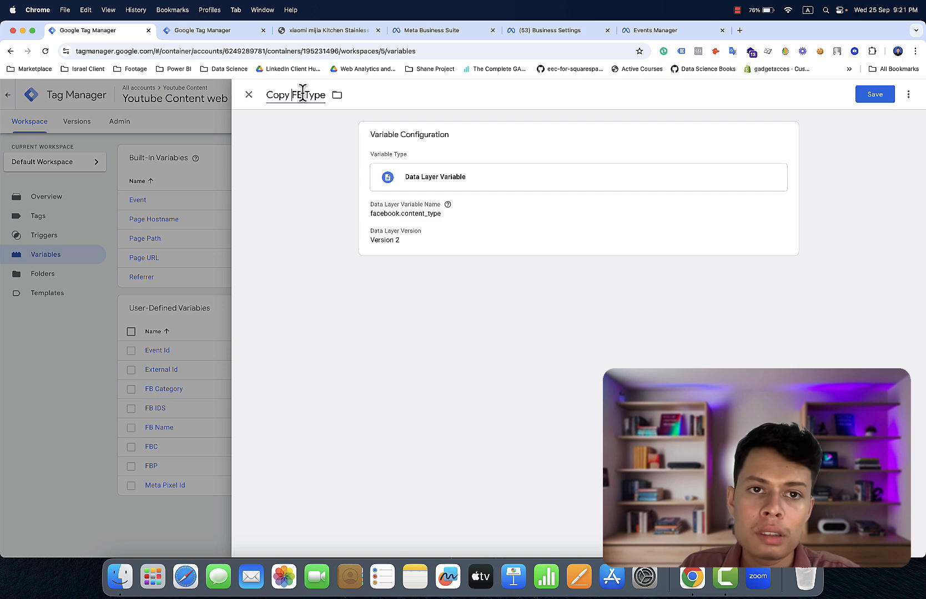
left_click(887, 98)
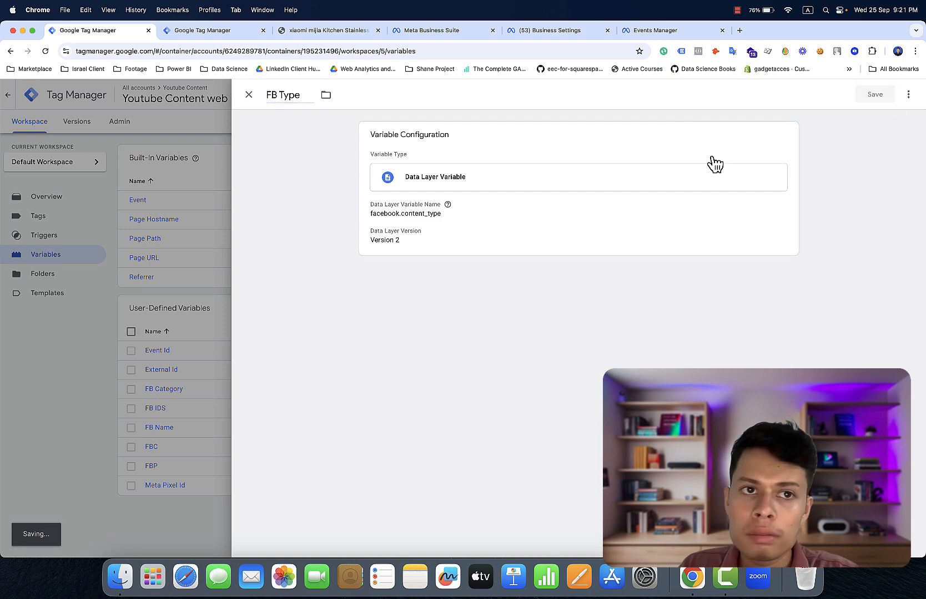
left_click(244, 32)
- Copy the contents key name and expand its one-item array in the console
left_click(331, 32)
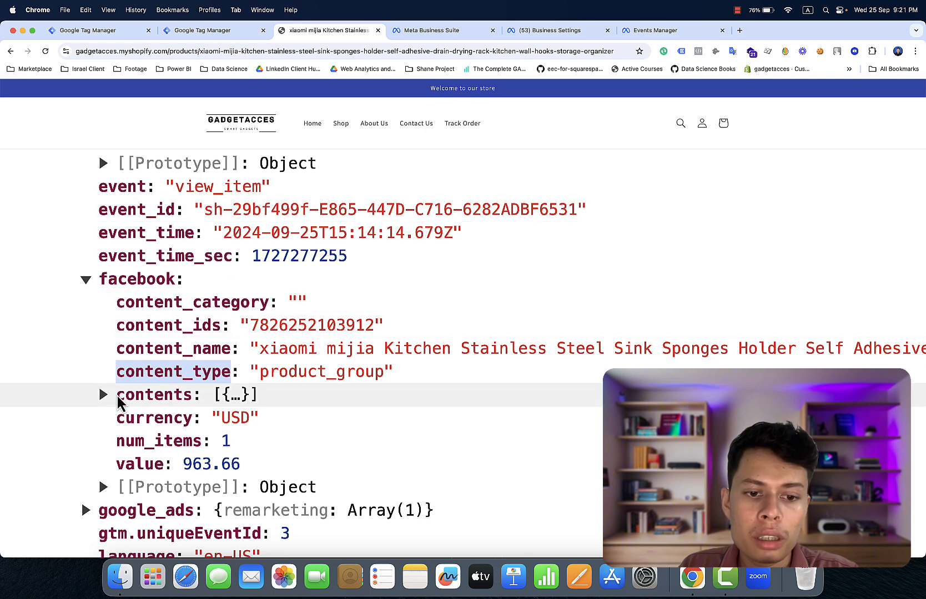
left_click_drag(117, 395, 193, 397)
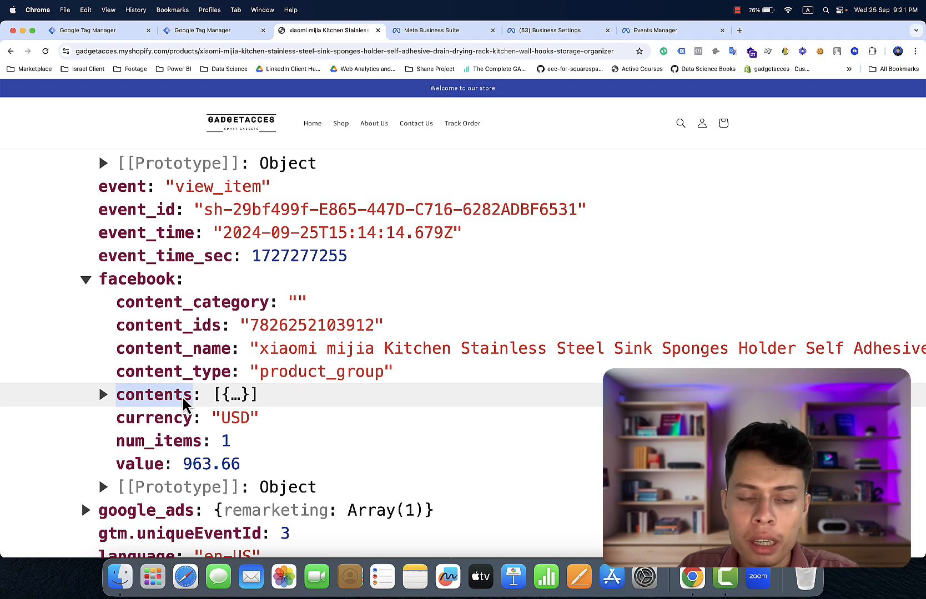
right_click(182, 398)
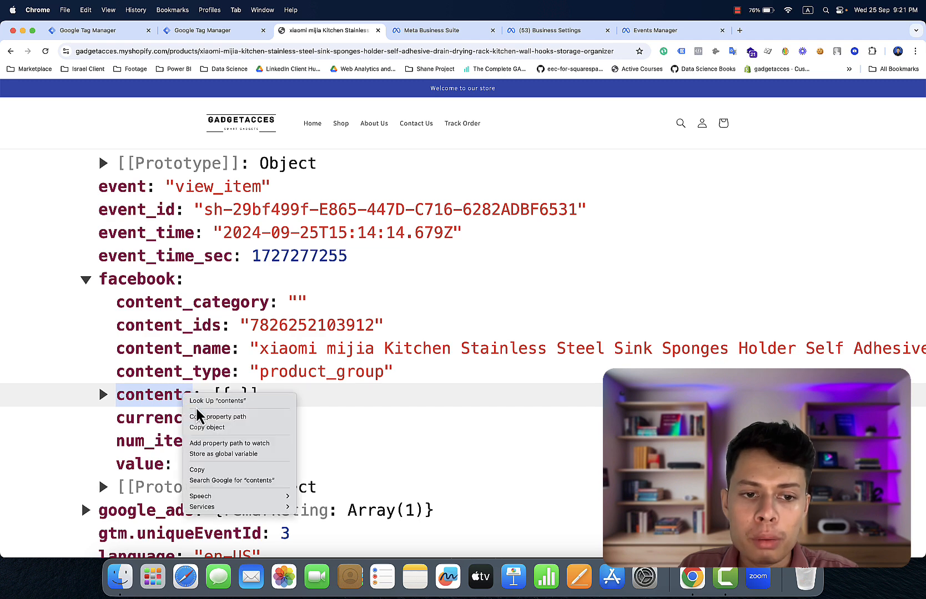
left_click(197, 471)
left_click(144, 397)
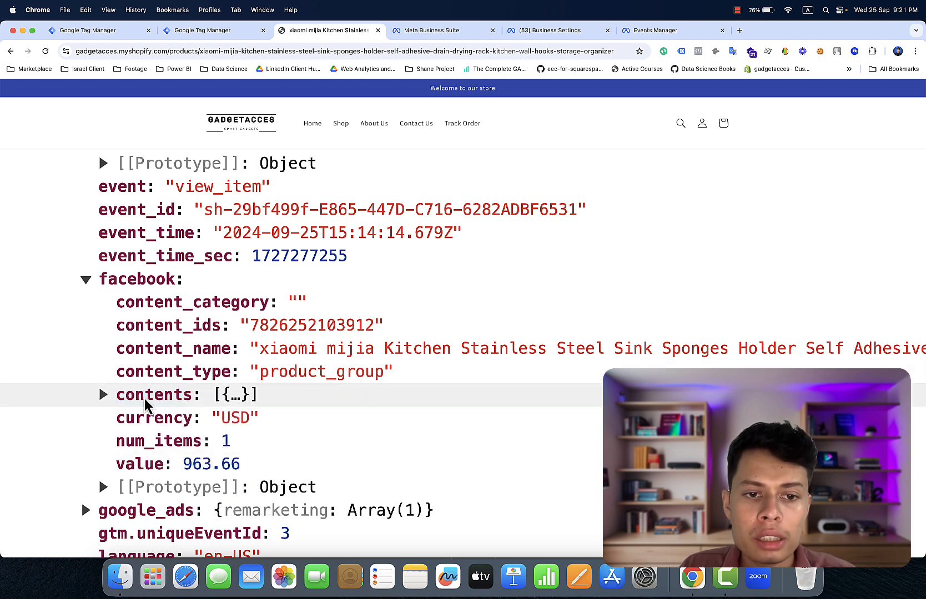
left_click(106, 394)
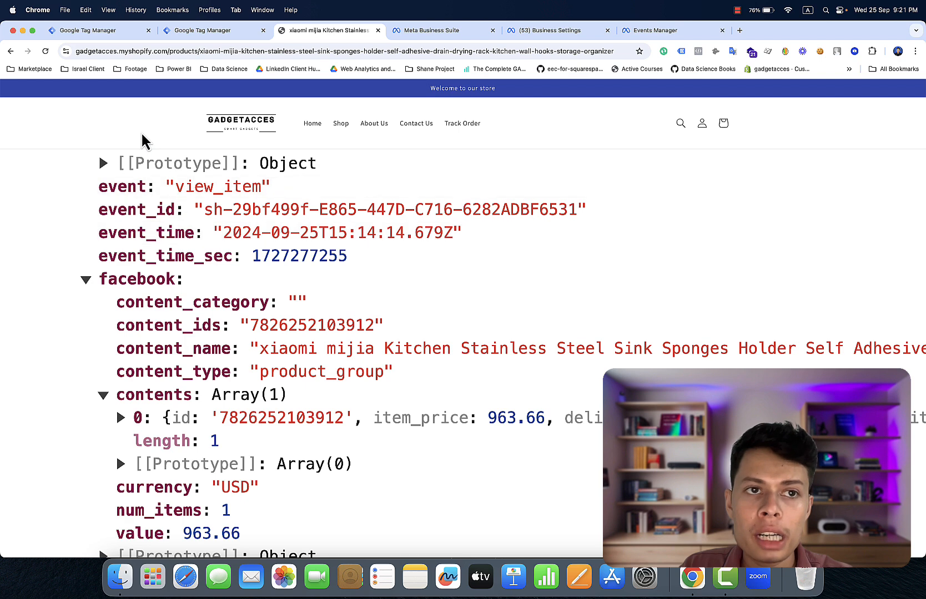
left_click(118, 31)
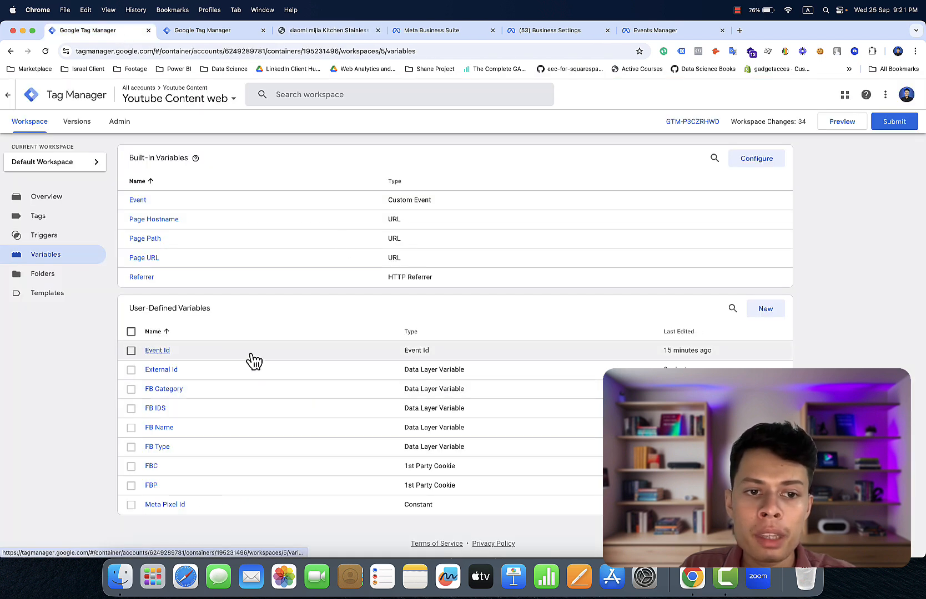
- Duplicate FB IDS and edit its data layer key to facebook.contents
left_click(150, 409)
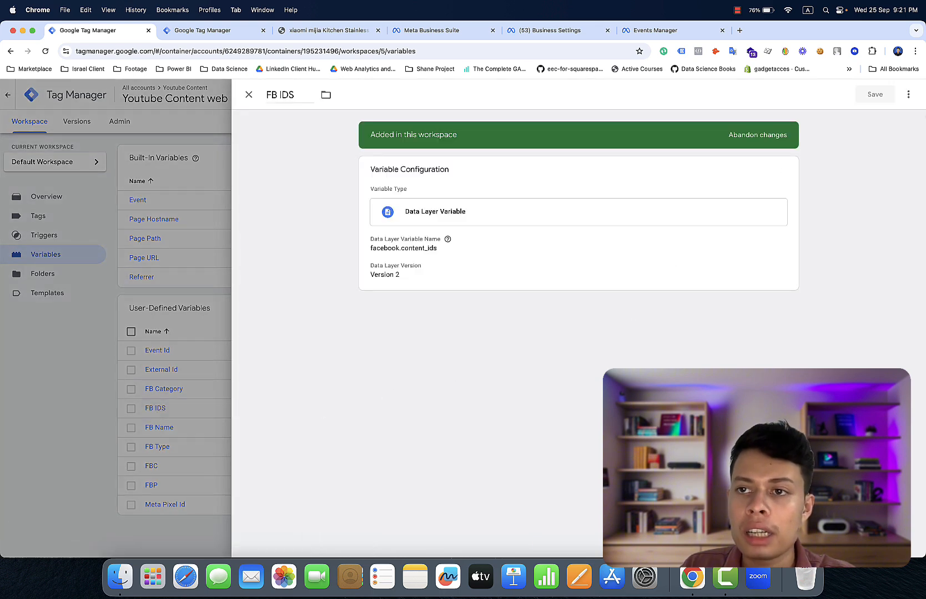
left_click(908, 95)
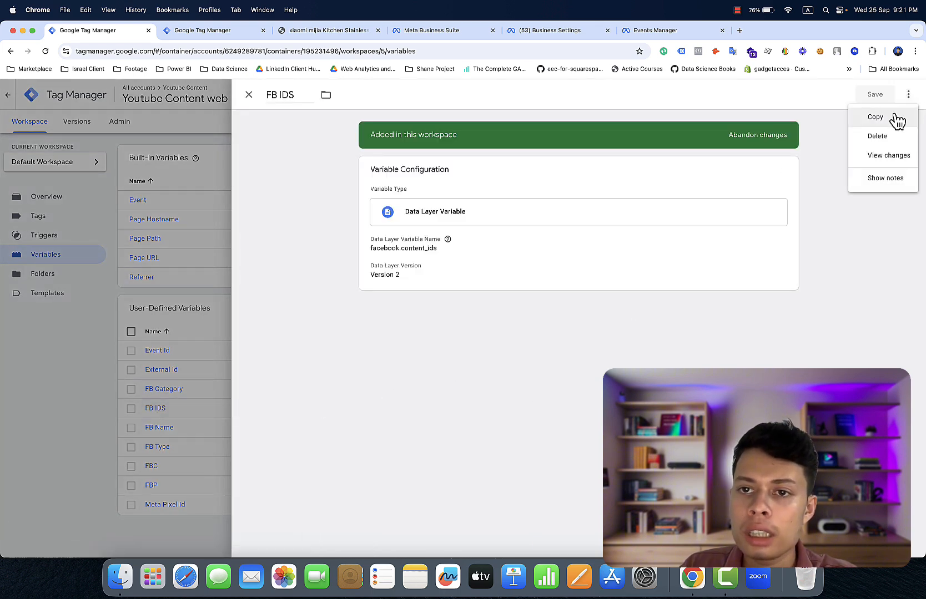
left_click(875, 117)
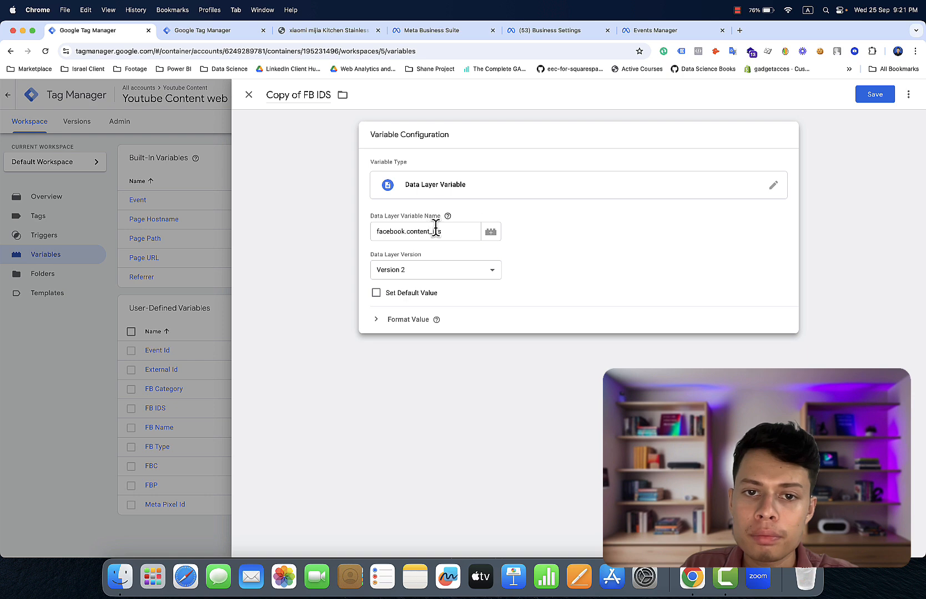
left_click(447, 231)
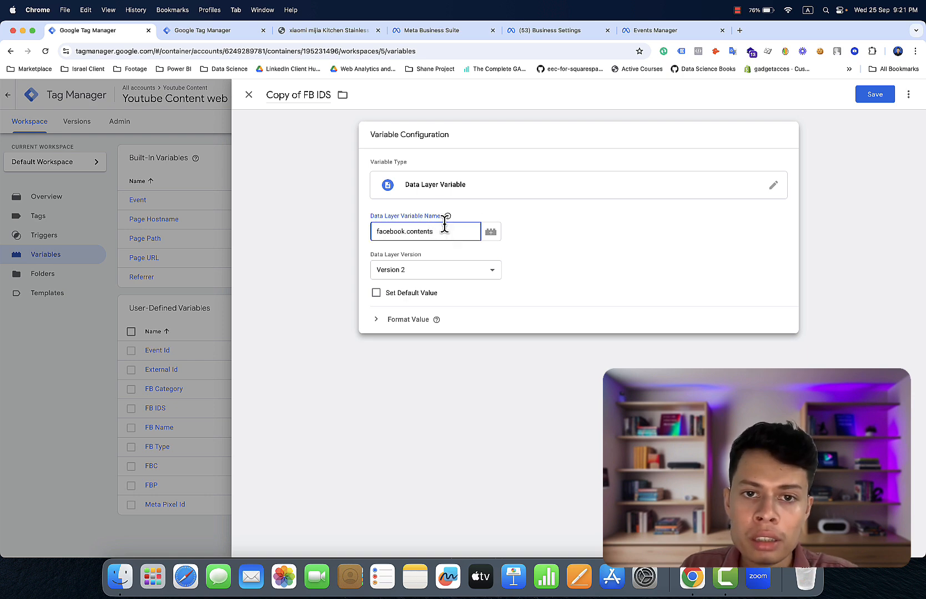
left_click(391, 110)
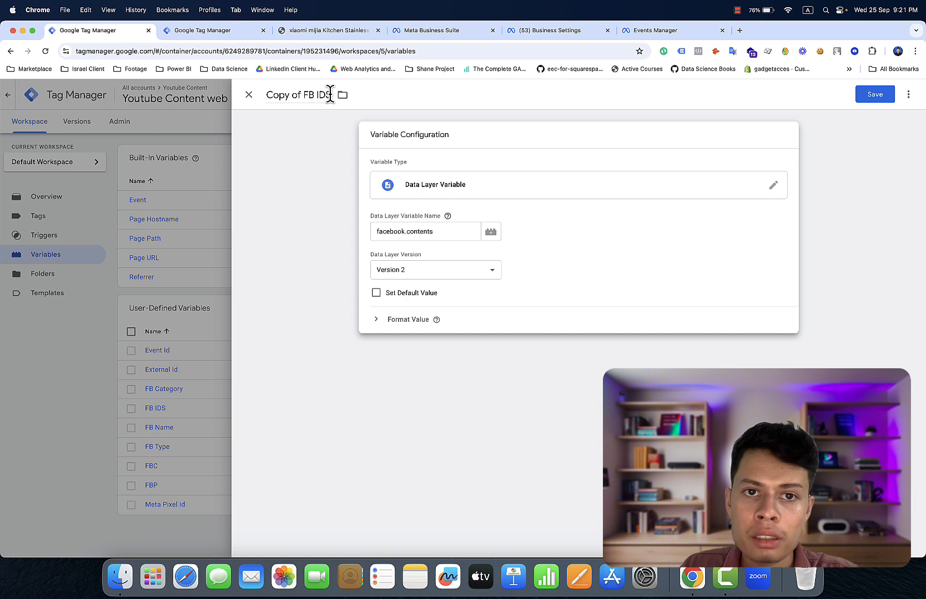
- Retitle the duplicate 'FB contents' and save it
left_click(327, 95)
key("BackSpace")
key("BackSpace")
key("BackSpace")
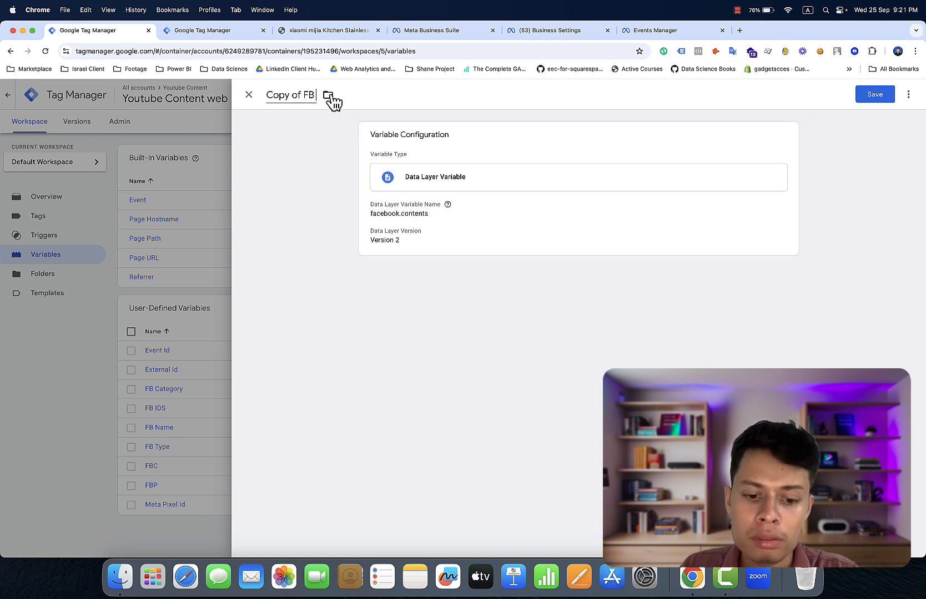
type("contents")
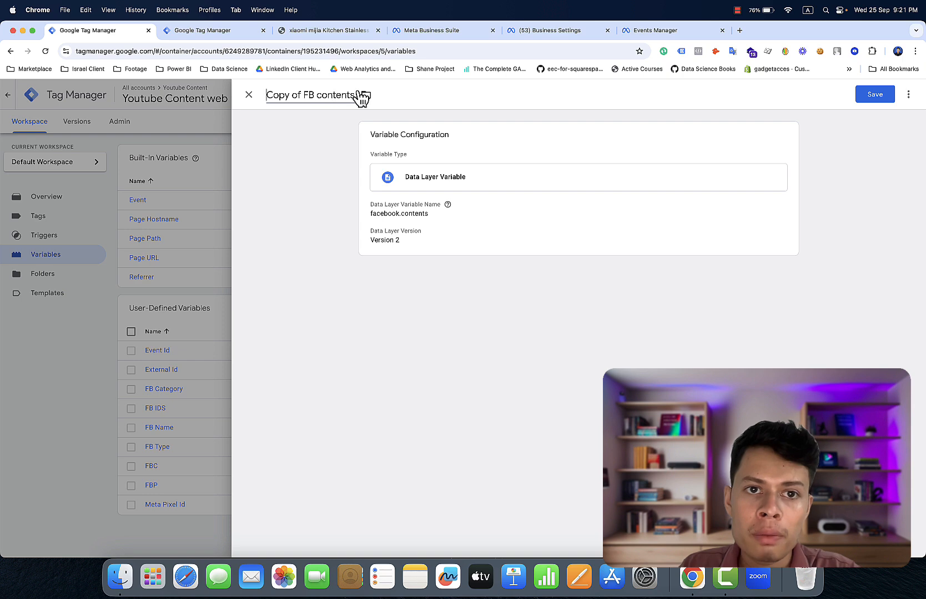
left_click(306, 96)
key("BackSpace")
key("BackSpace")
key("BackSpace")
key("BackSpace")
key("BackSpace")
key("BackSpace")
key("BackSpace")
key("BackSpace")
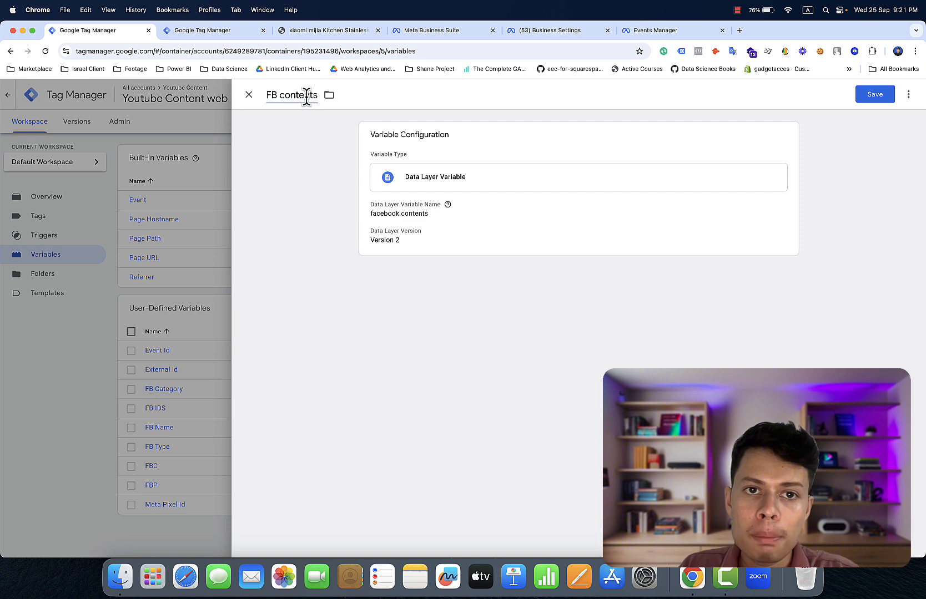
left_click(883, 96)
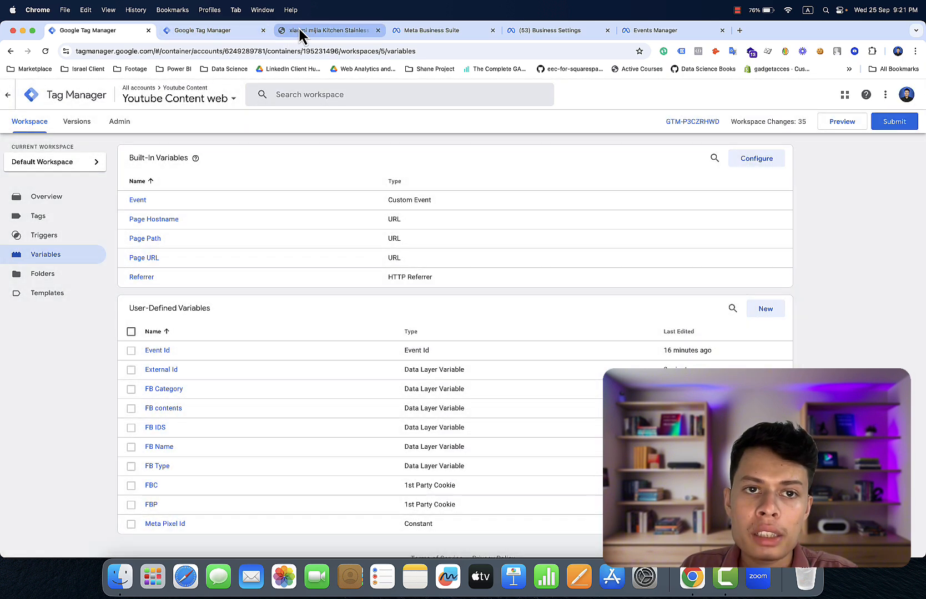
- Copy the 'currency' key name from the store's data layer output in the console
left_click(303, 30)
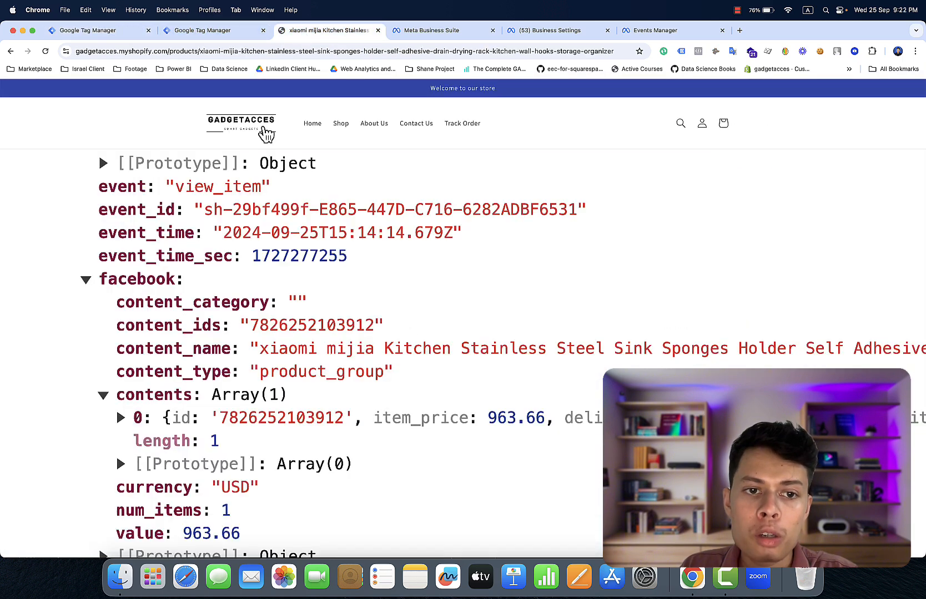
scroll(206, 331, "down", 3)
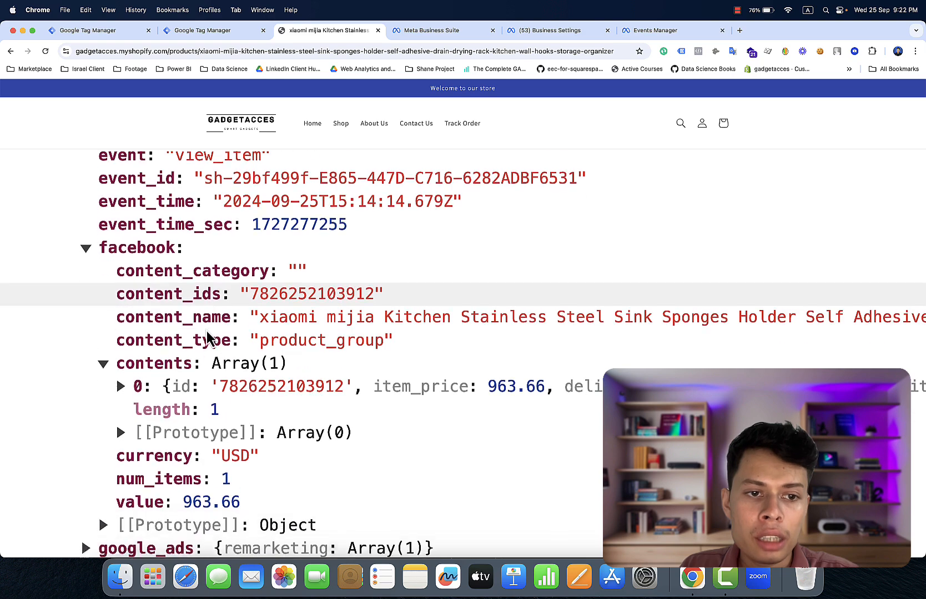
scroll(183, 377, "down", 2)
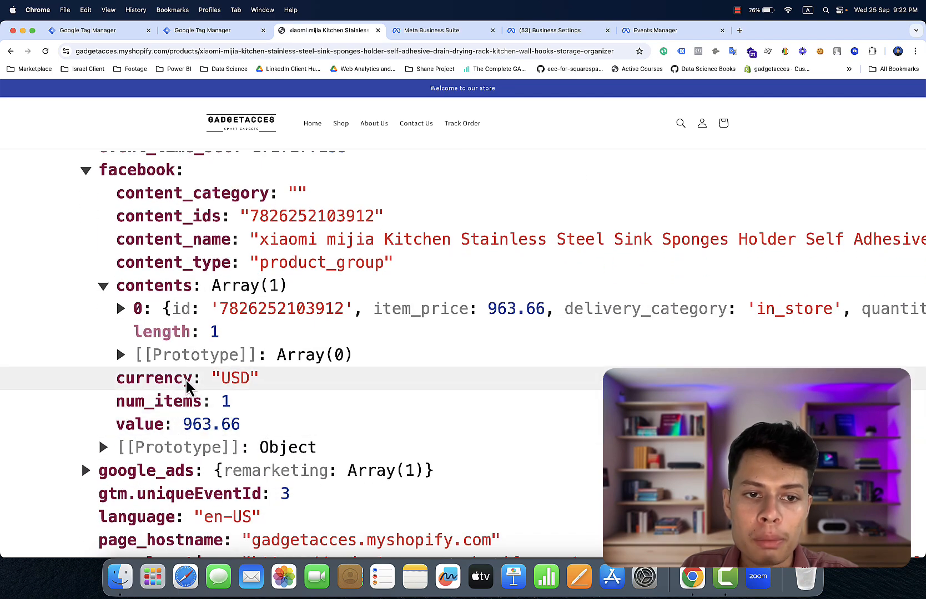
left_click_drag(189, 379, 182, 379)
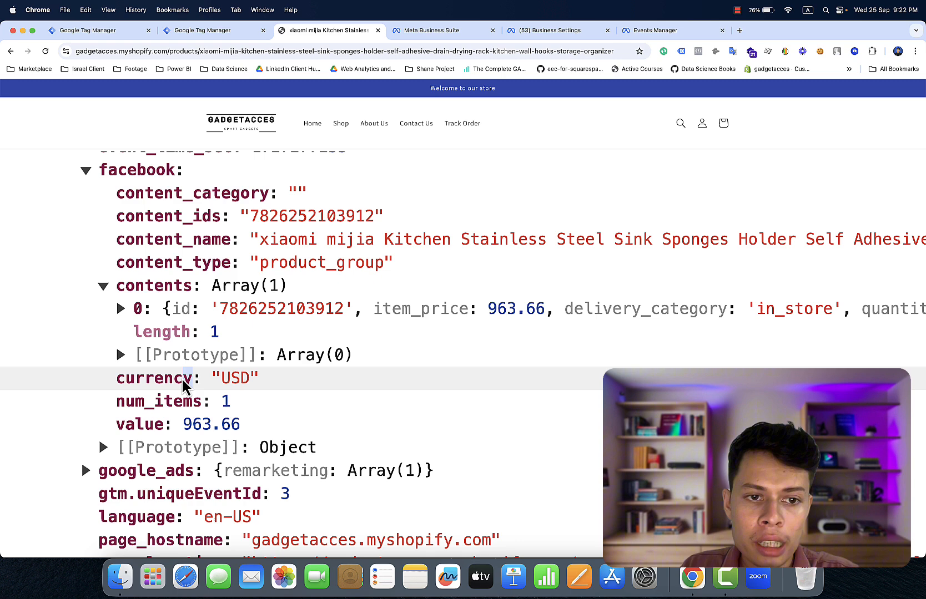
right_click(125, 379)
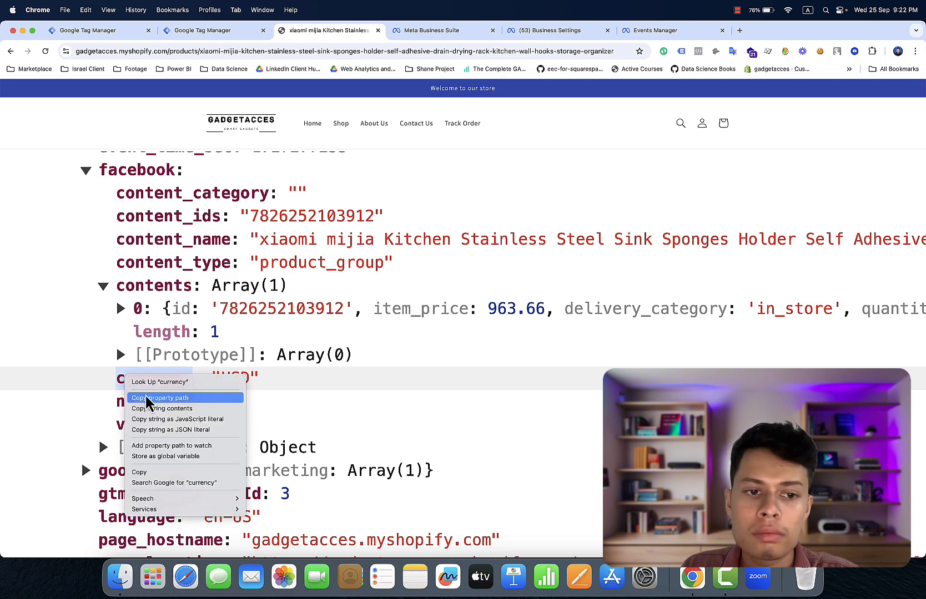
left_click(154, 473)
- Duplicate the FB Category variable and change its data layer name to facebook.currency
left_click(122, 33)
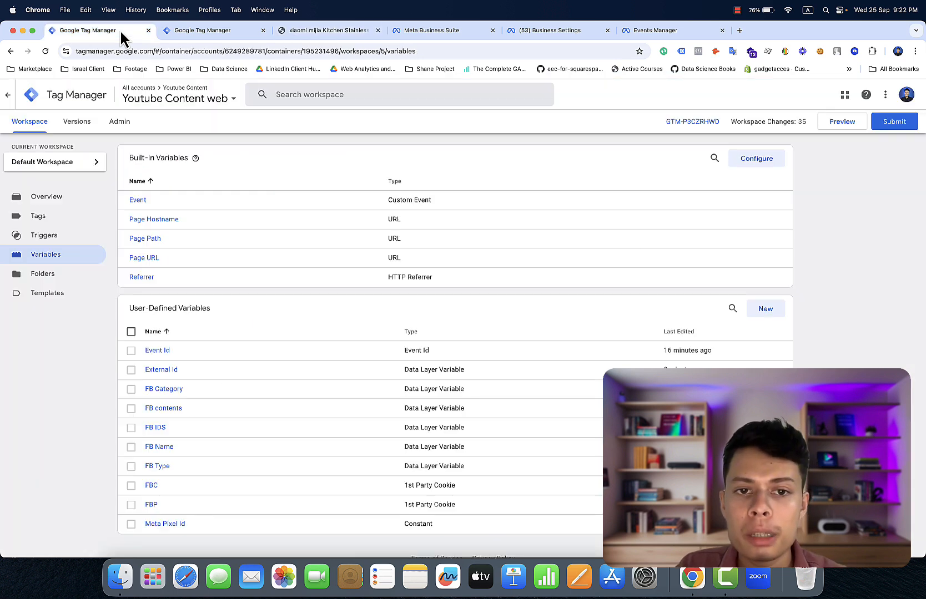
left_click(172, 390)
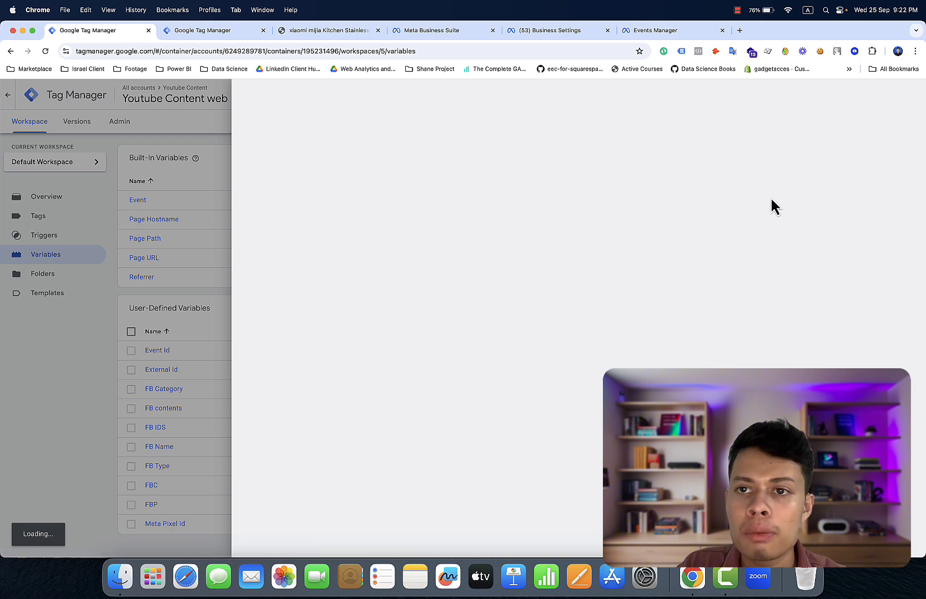
left_click(908, 95)
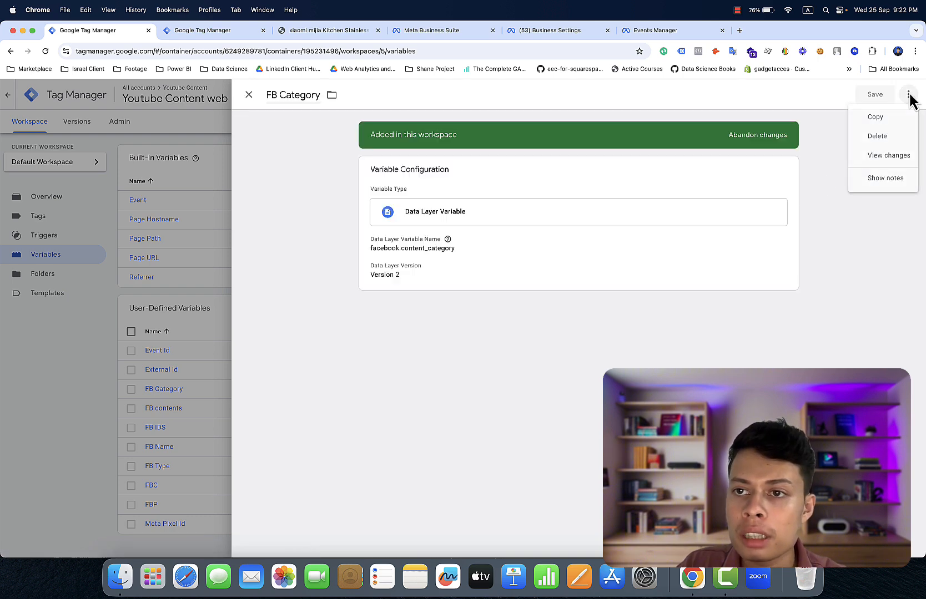
left_click(899, 117)
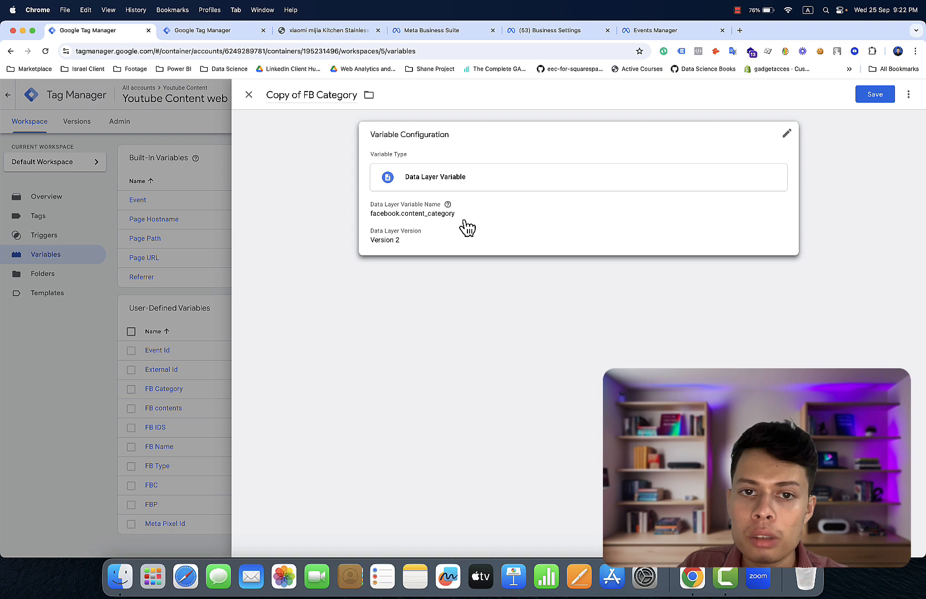
left_click(488, 165)
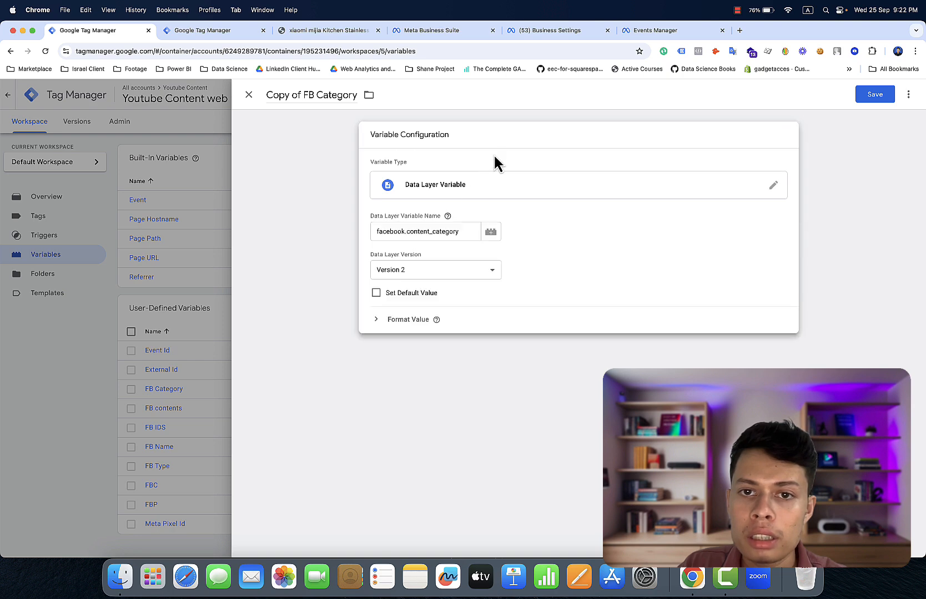
left_click(463, 231)
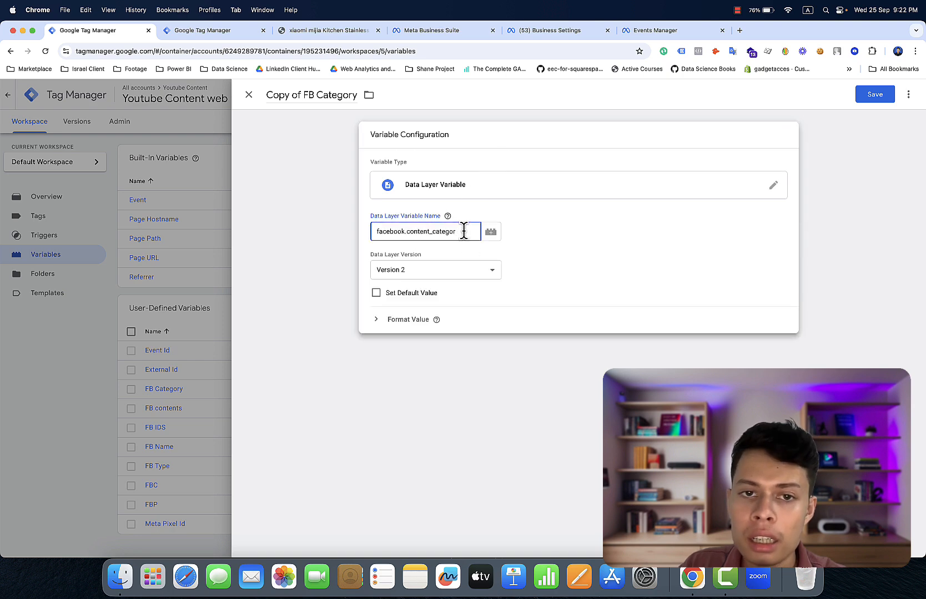
key("BackSpace")
key("BackSpace")
key("BackSpace")
key("BackSpace")
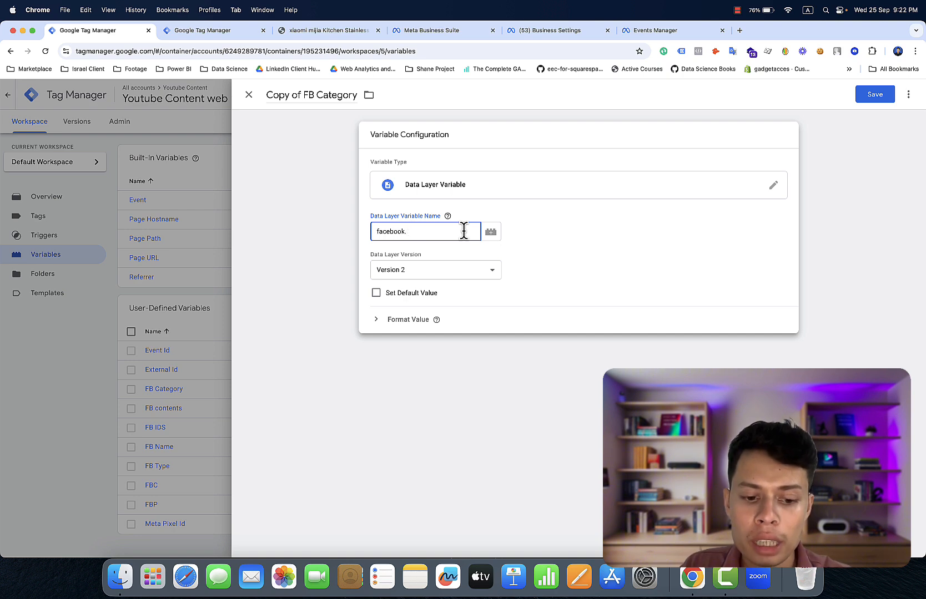
type("currency")
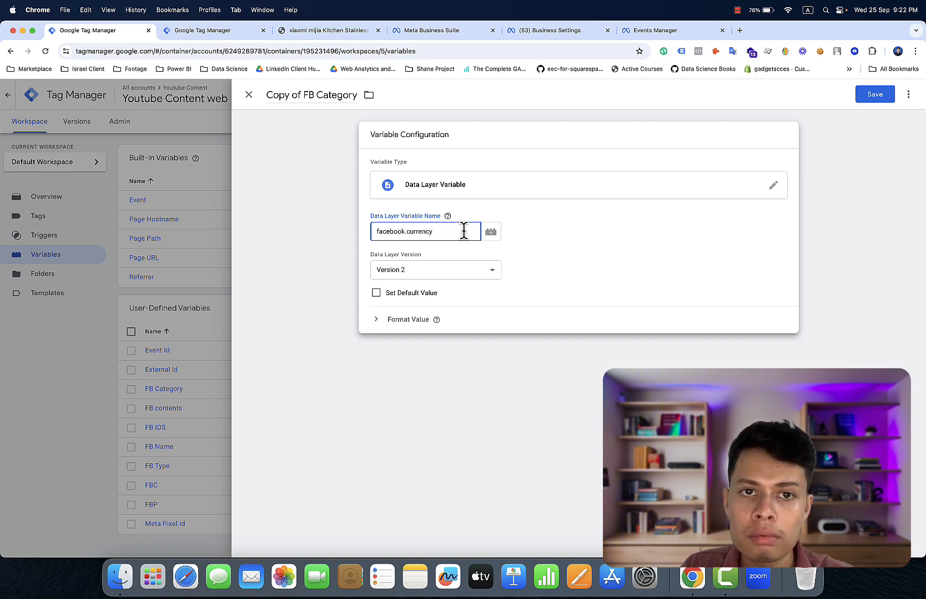
left_click(376, 141)
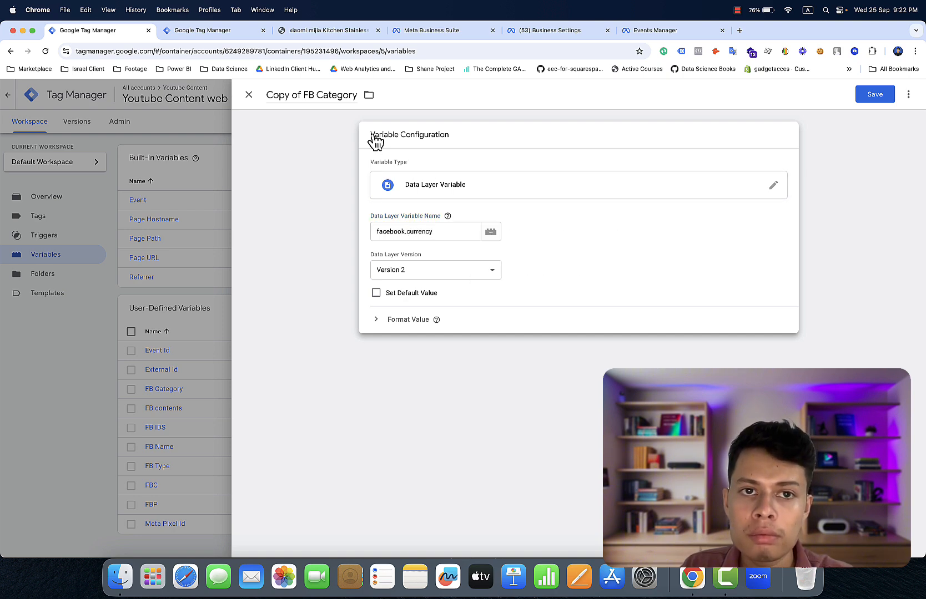
- Rename the copied variable to 'FB currency' and save it
left_click(355, 95)
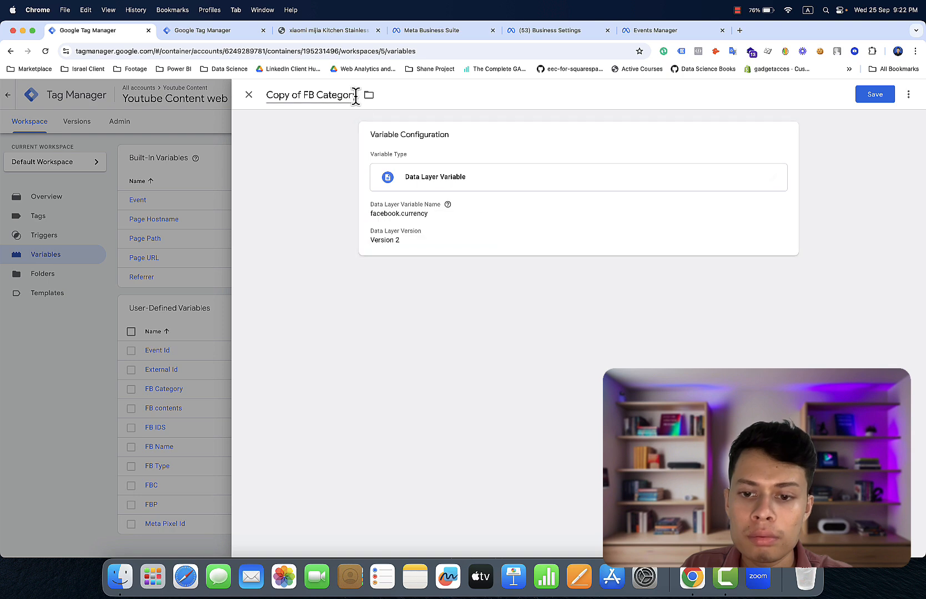
key("BackSpace")
key("BackSpace")
key("BackSpace")
key("BackSpace")
key("BackSpace")
key("BackSpace")
key("BackSpace")
key("BackSpace")
key("BackSpace")
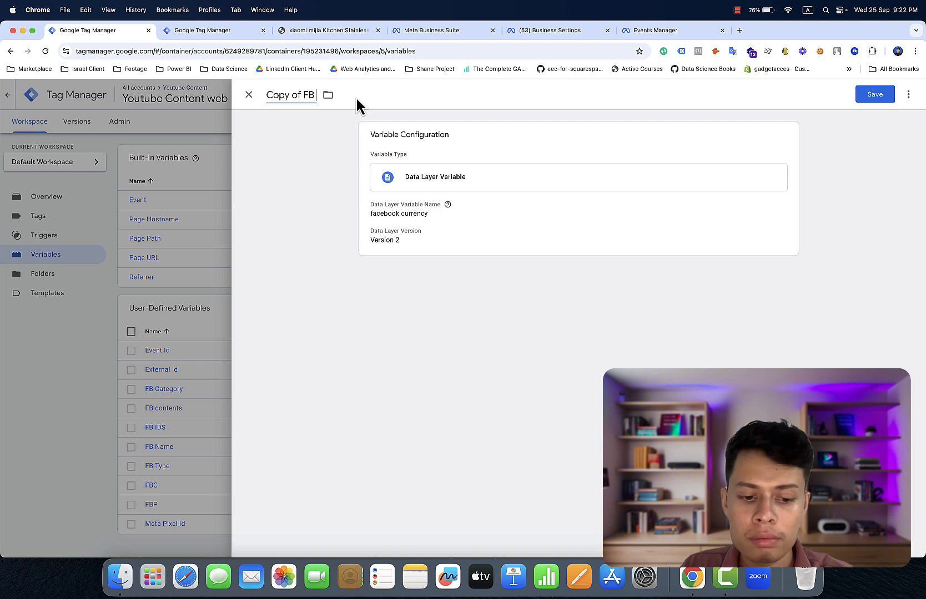
key("super+v")
key("super+Left")
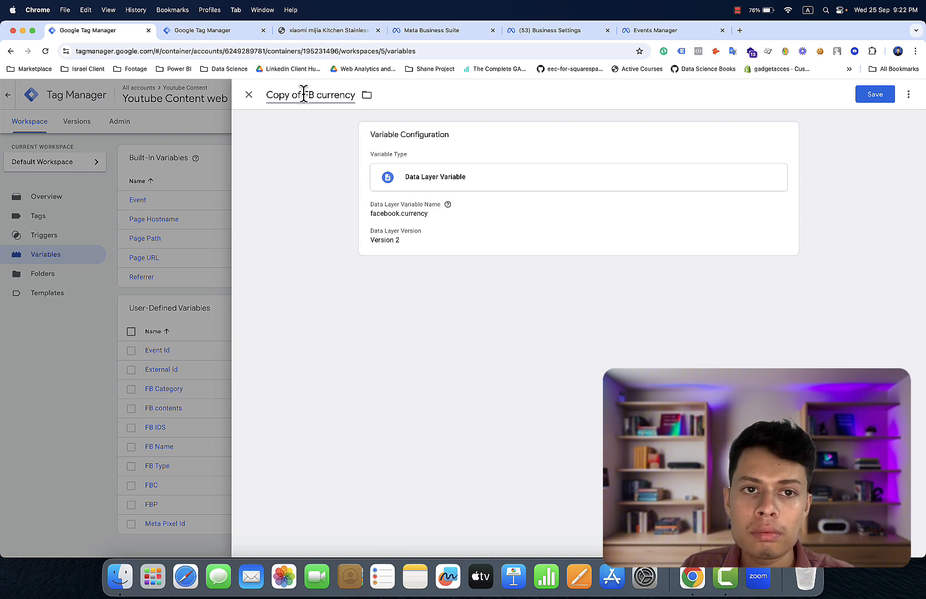
key("Delete")
key("Delete")
key("Delete")
key("Delete")
key("Delete")
key("Delete")
key("Delete")
key("Delete")
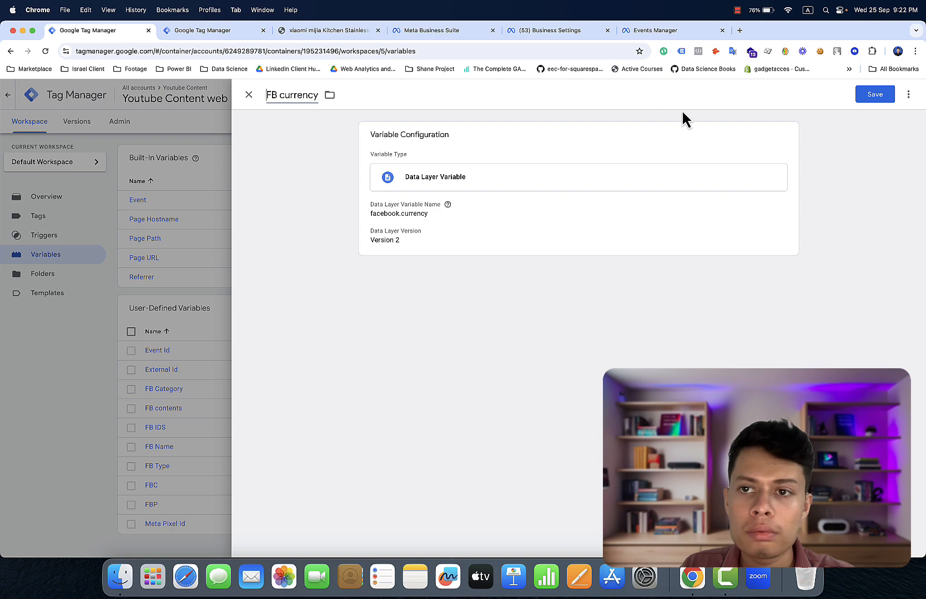
left_click(882, 99)
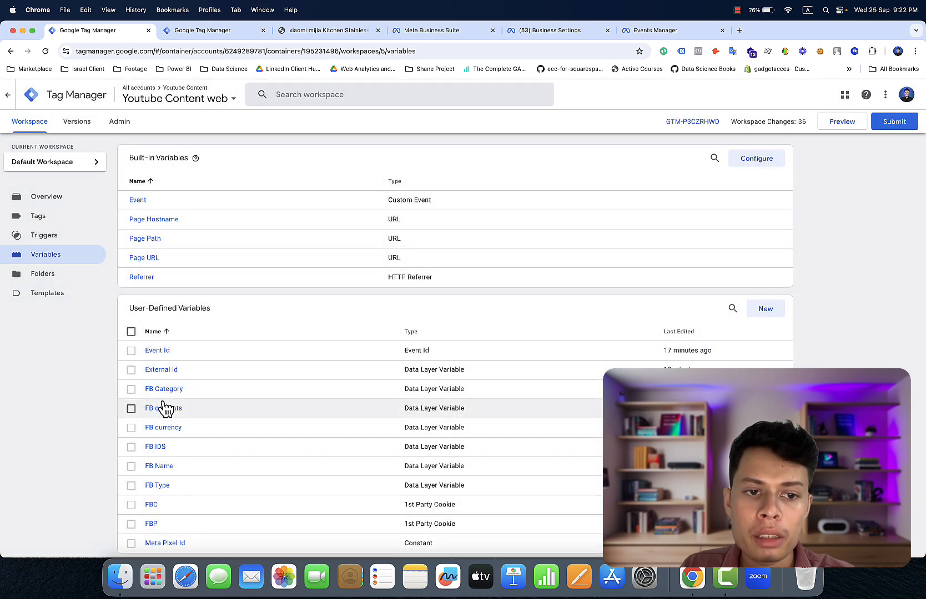
- Duplicate FB Category as a new variable titled 'FB Value' reading facebook.value
left_click(163, 392)
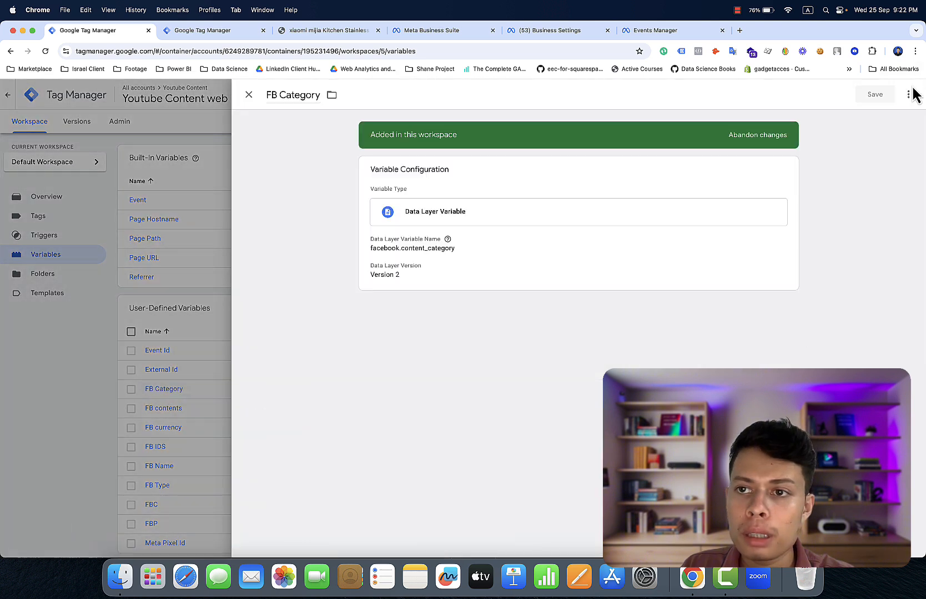
left_click(908, 95)
left_click(892, 117)
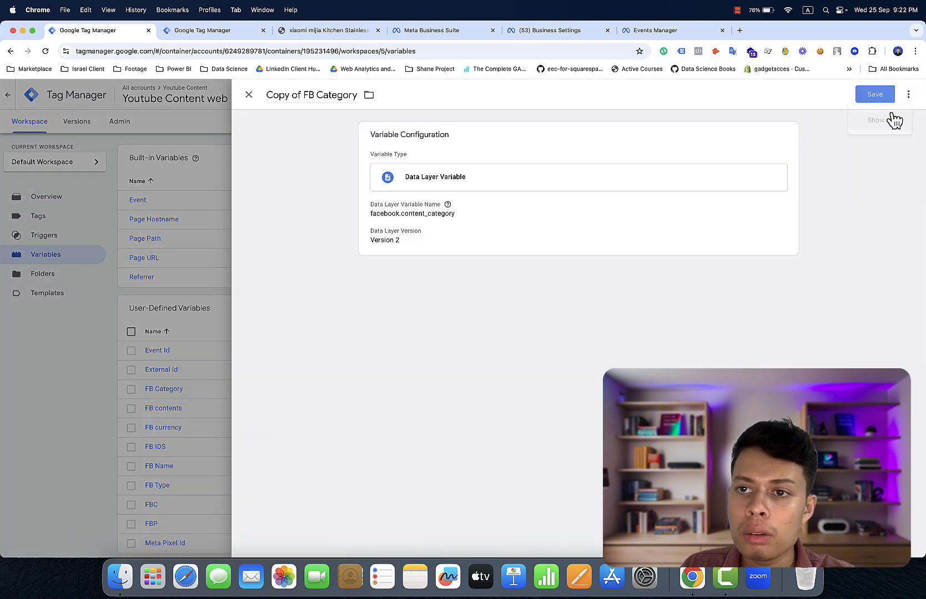
left_click(687, 204)
left_click(461, 231)
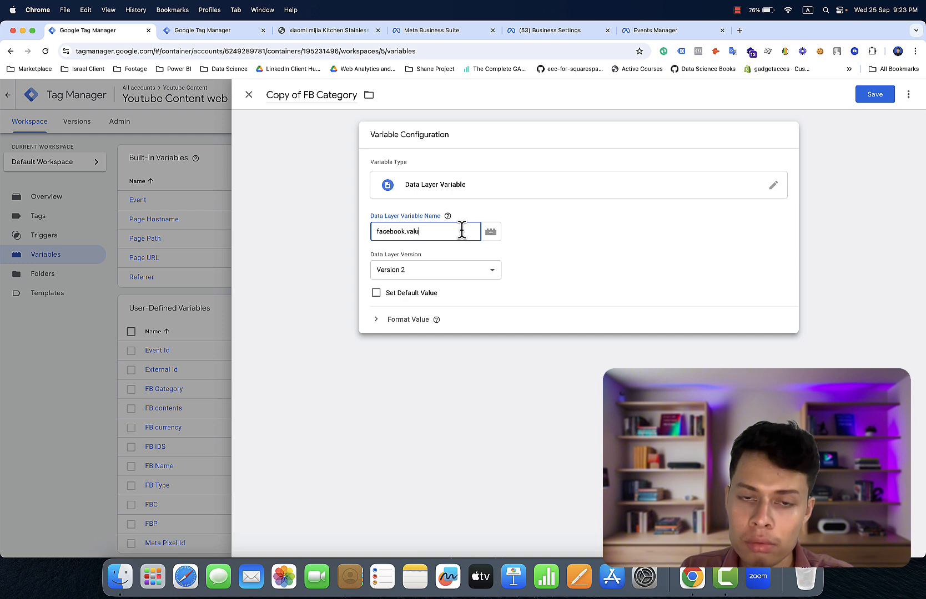
left_click(355, 94)
key("BackSpace")
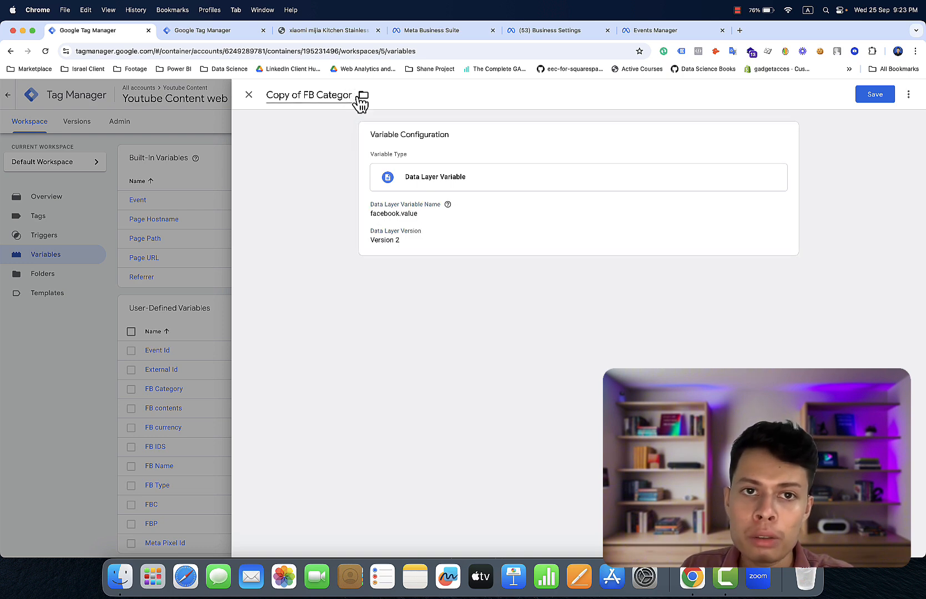
key("BackSpace")
key("BackSpace")
key("BackSpace")
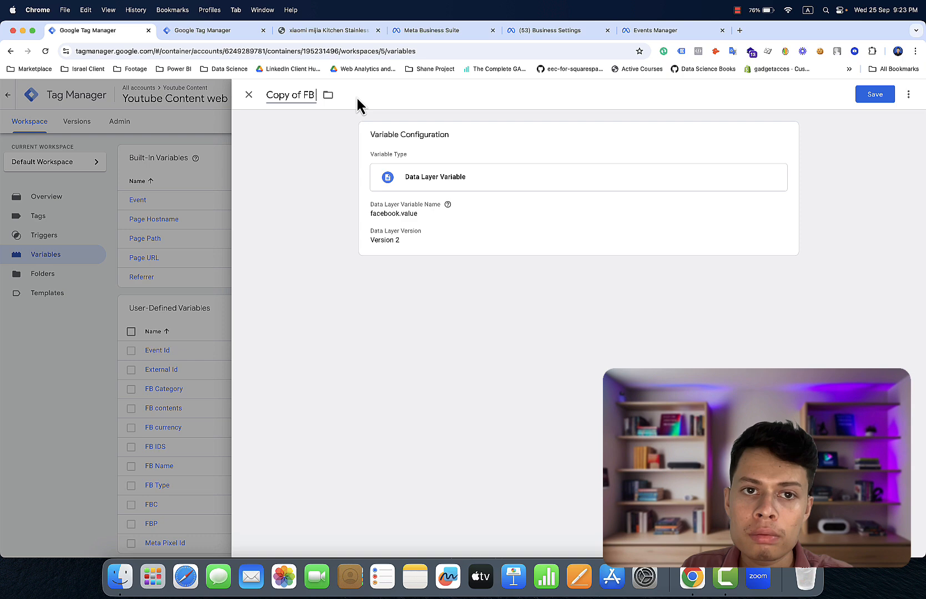
type("Va")
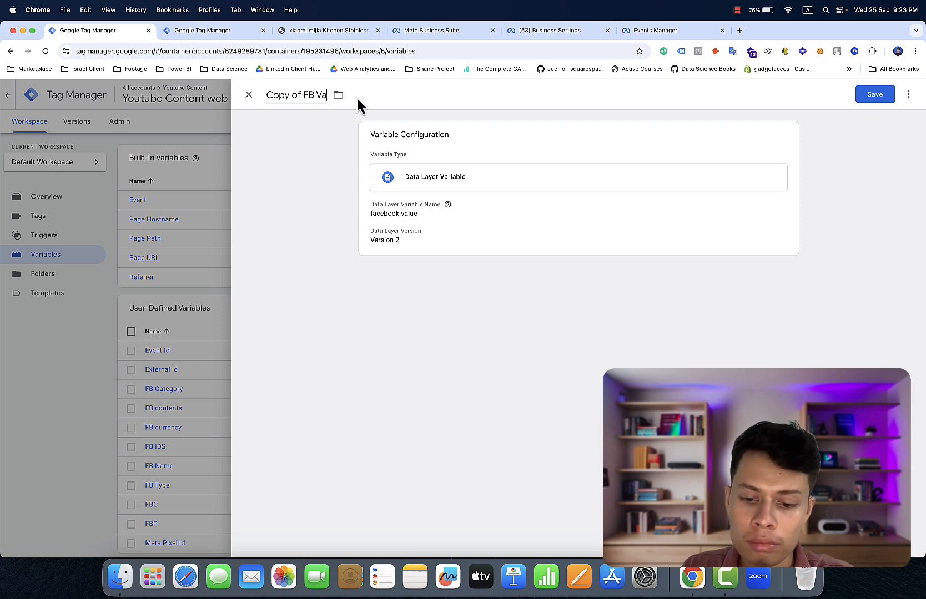
type("lue")
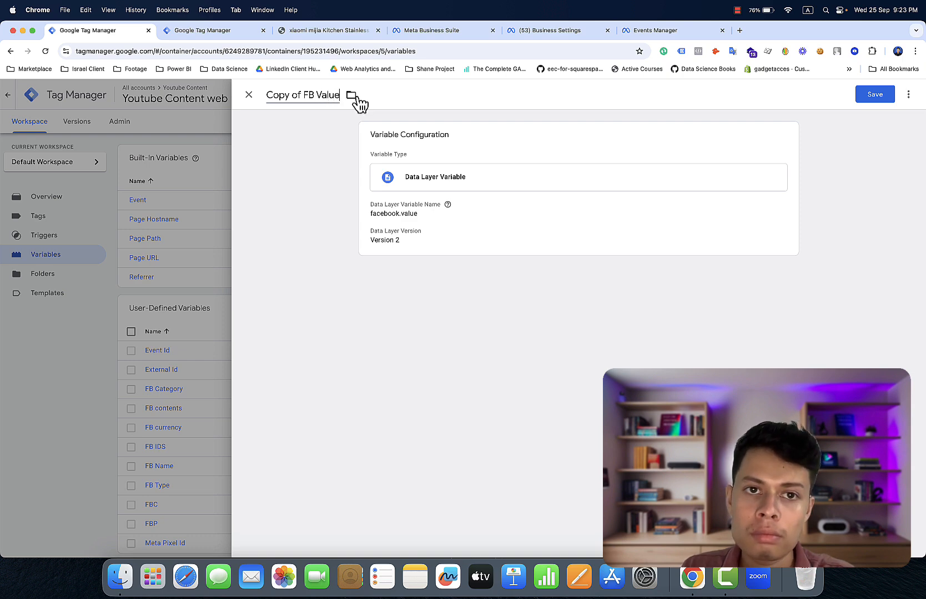
left_click(303, 94)
key("BackSpace")
key("BackSpace")
key("BackSpace")
key("BackSpace")
key("BackSpace")
key("BackSpace")
key("BackSpace")
key("BackSpace")
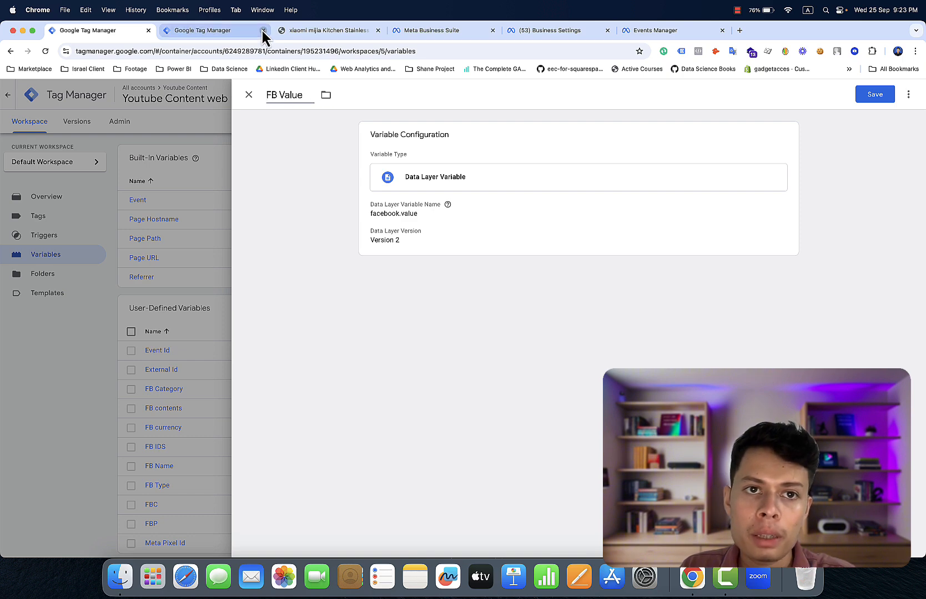
- Copy the num_items key name from the store's data layer output
left_click(302, 36)
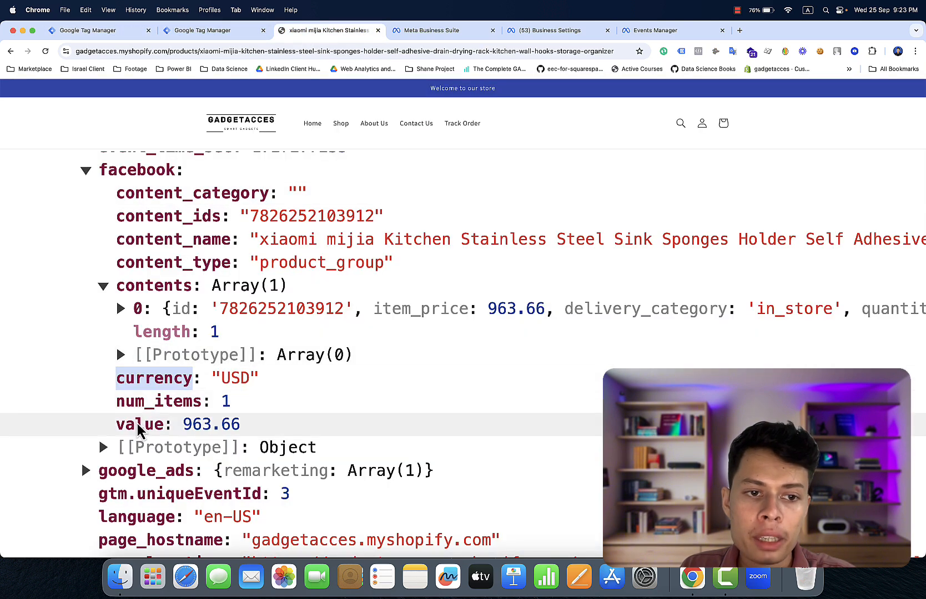
left_click(152, 401)
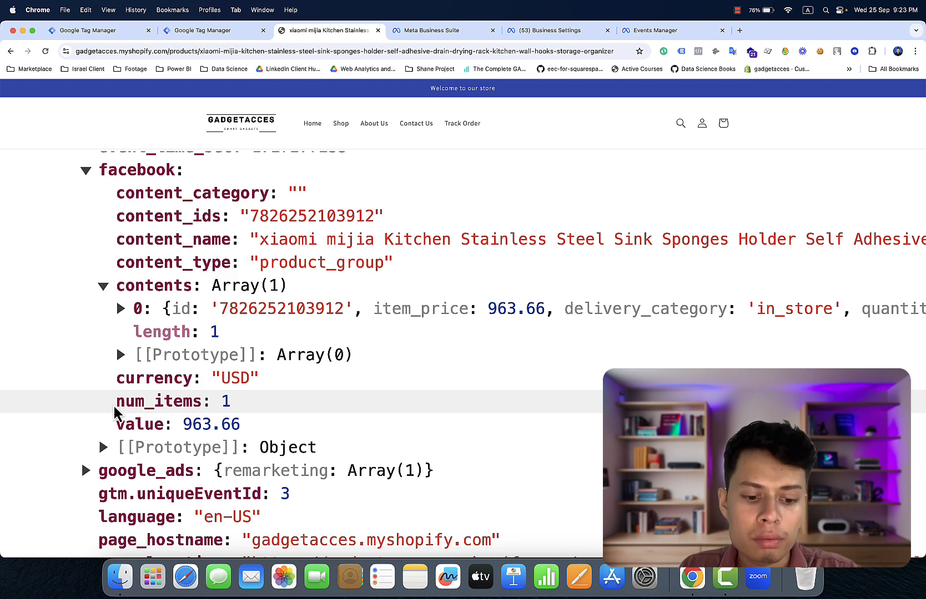
right_click(192, 402)
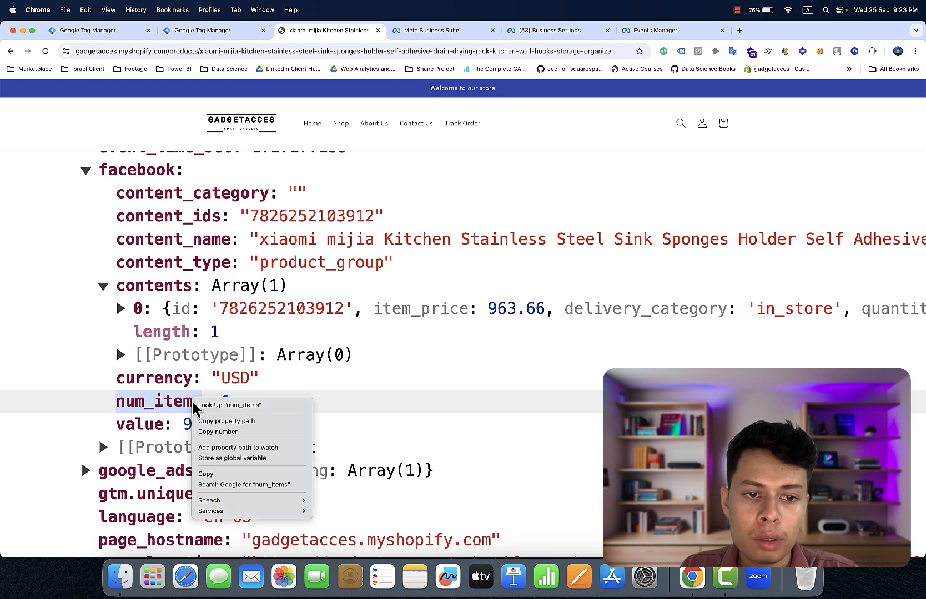
left_click(221, 476)
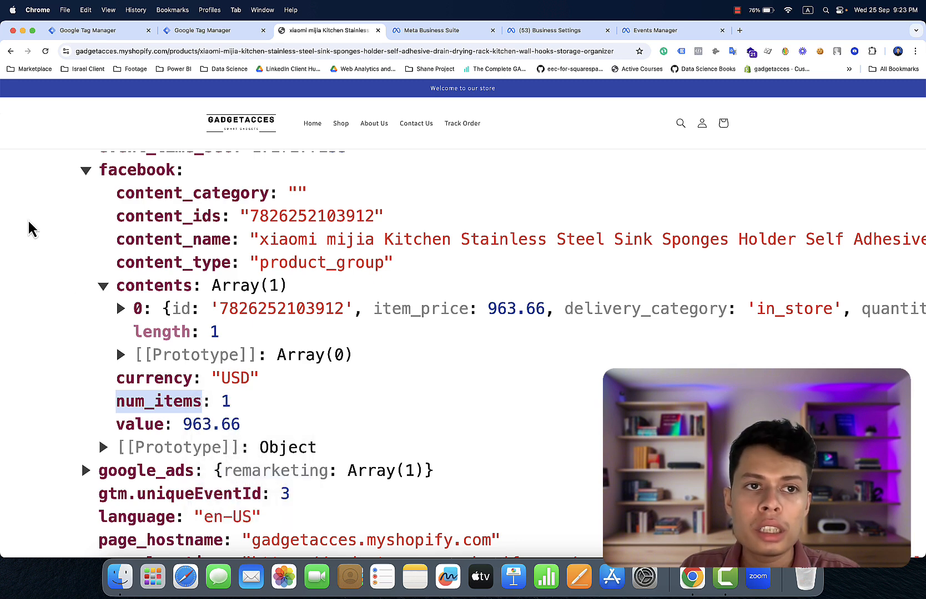
left_click(139, 31)
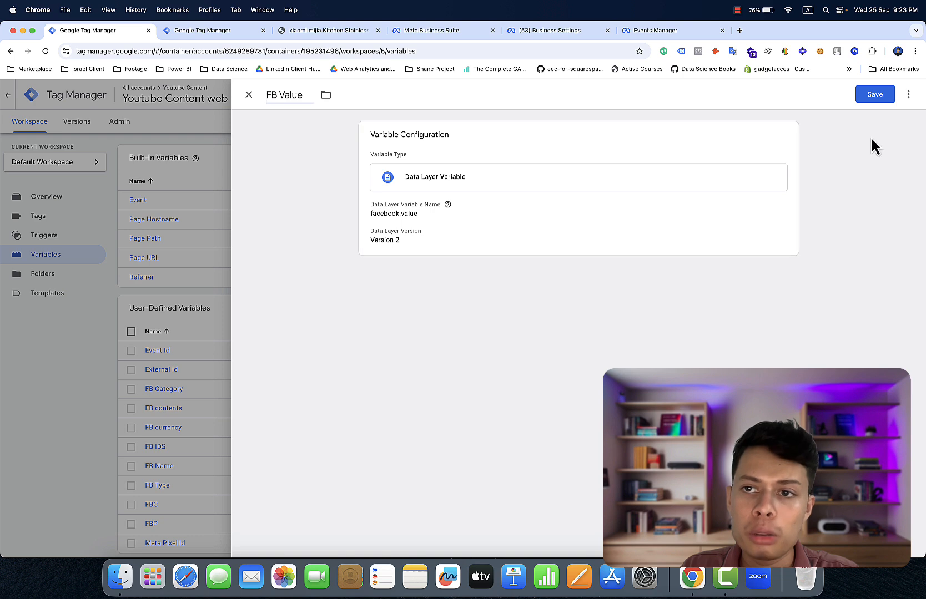
- Save FB Value and sort user-defined variables by Last Edited, newest first
left_click(873, 95)
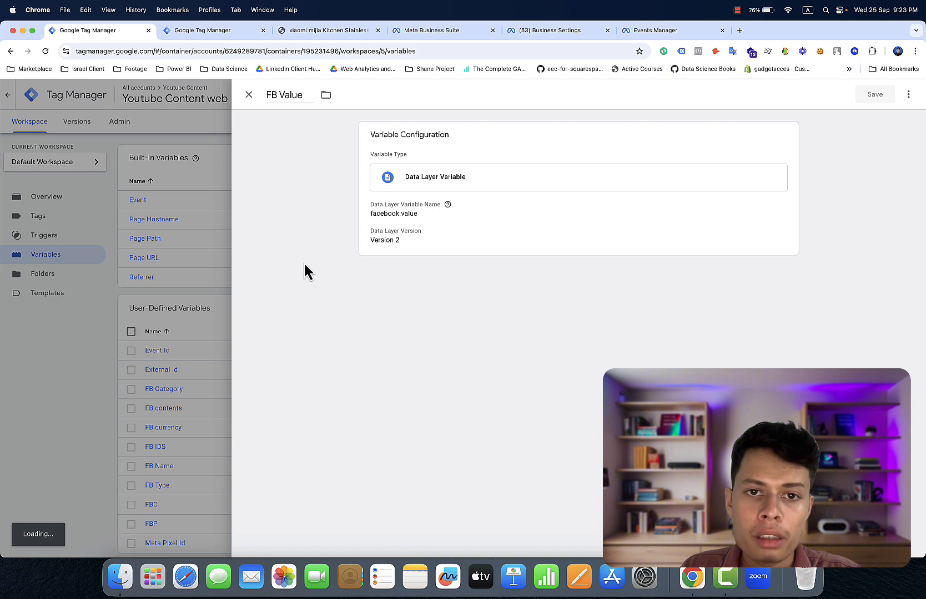
scroll(208, 387, "down", 2)
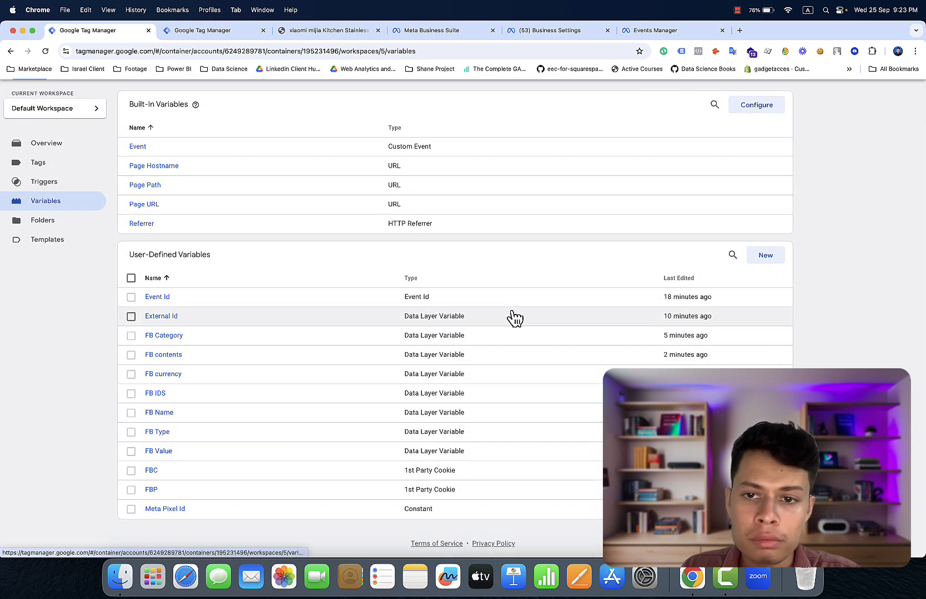
left_click(682, 278)
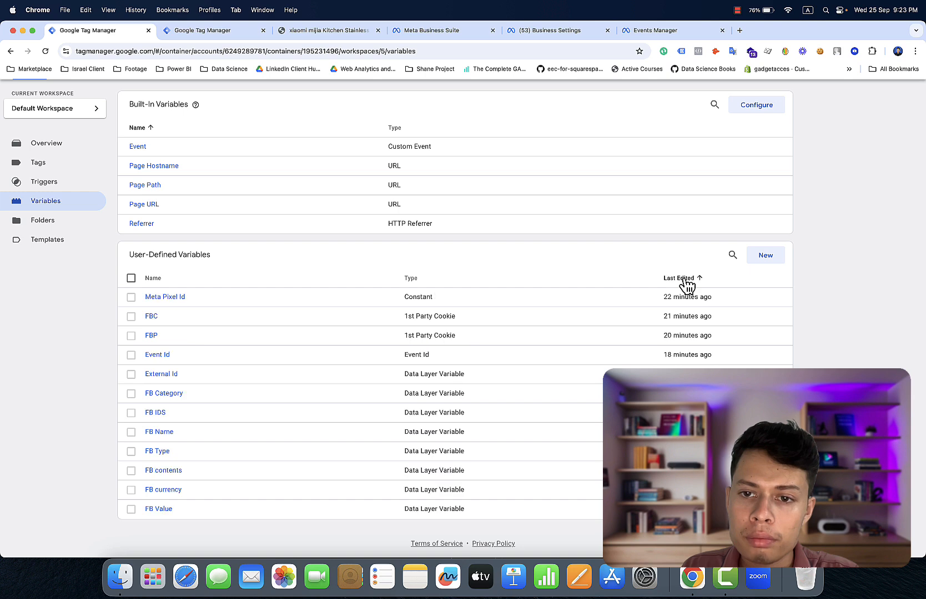
left_click(683, 279)
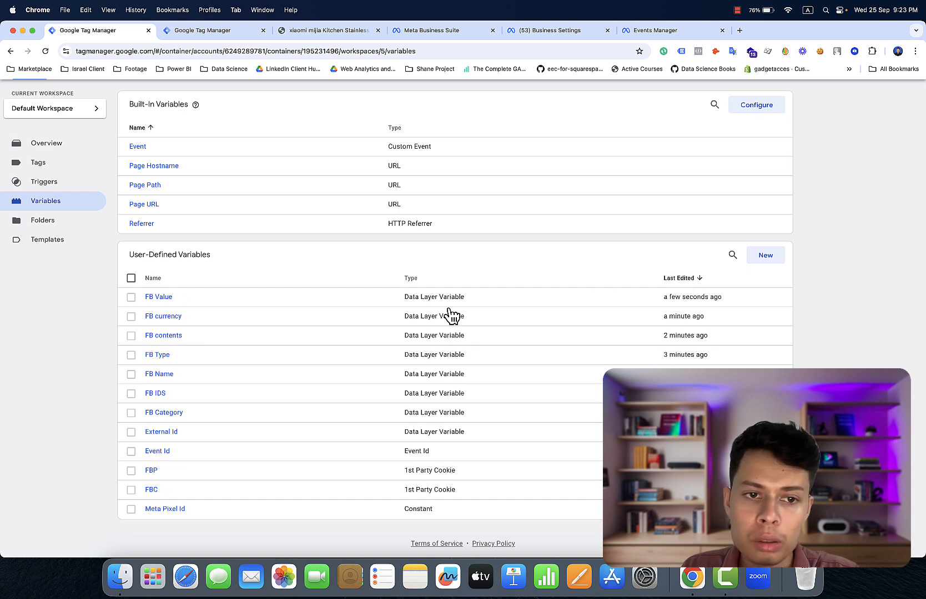
- Review FB Category, FB IDS, FB Name and FB Type, then open FB contents' actions menu
left_click(169, 419)
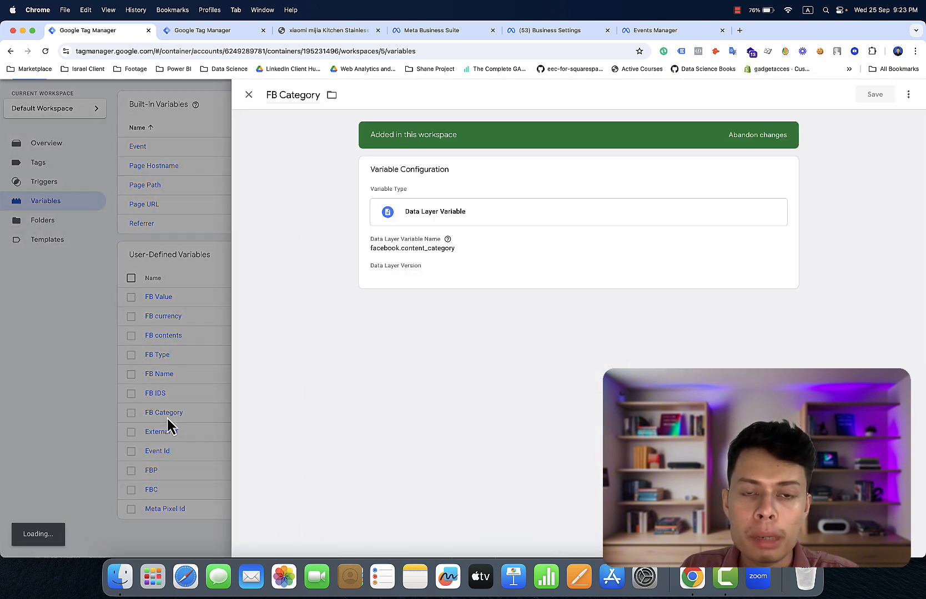
left_click(112, 417)
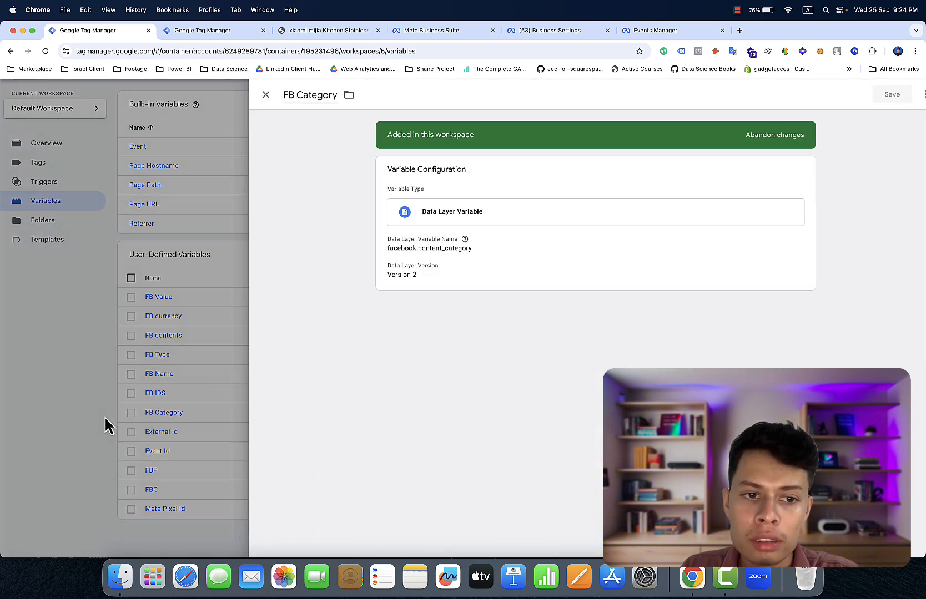
left_click(157, 395)
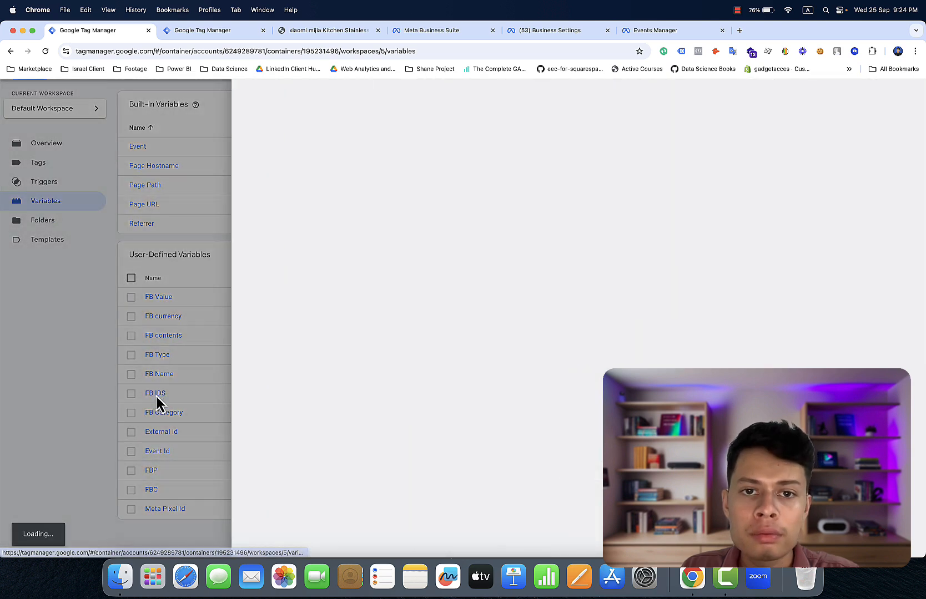
left_click(117, 393)
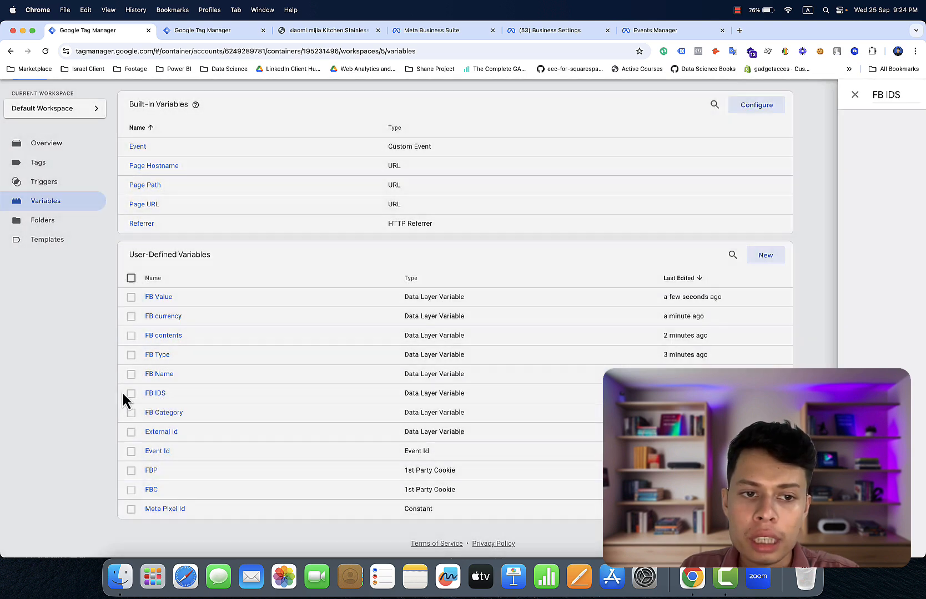
left_click(149, 383)
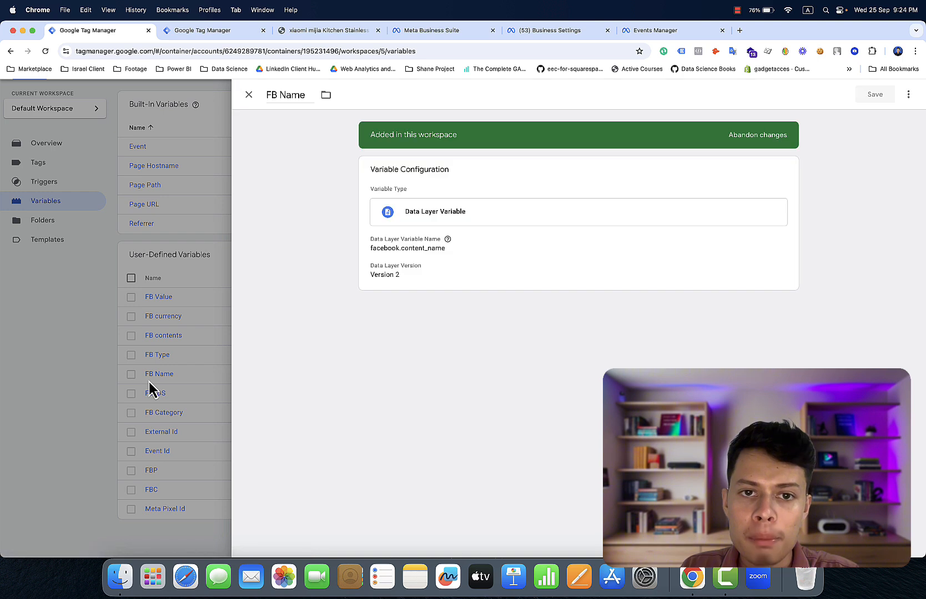
left_click(91, 379)
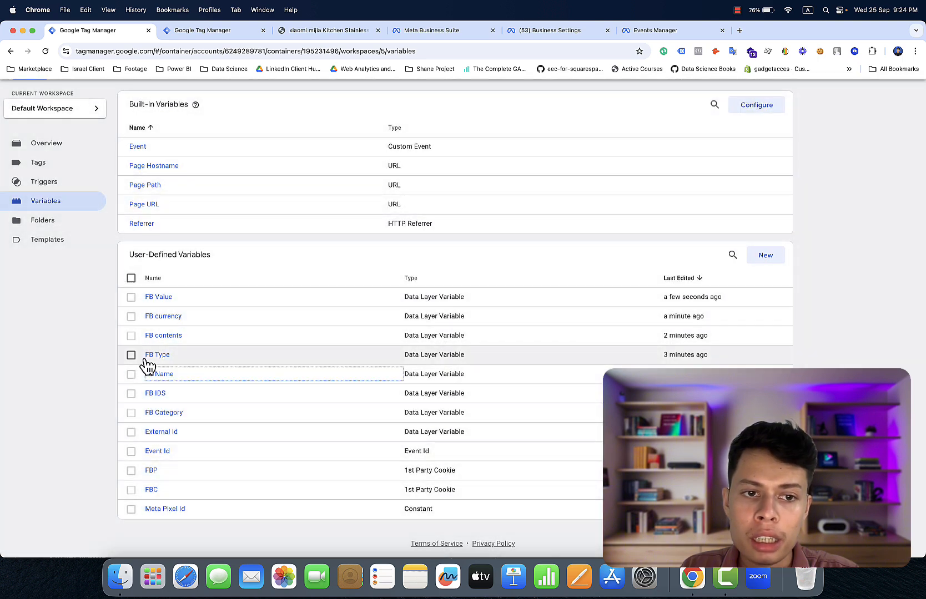
left_click(131, 355)
left_click(157, 357)
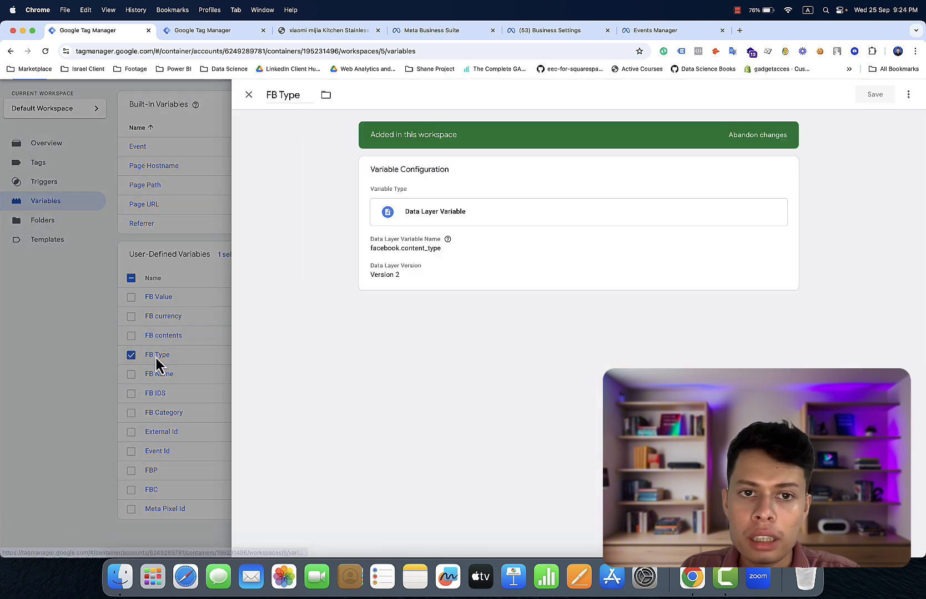
left_click(75, 345)
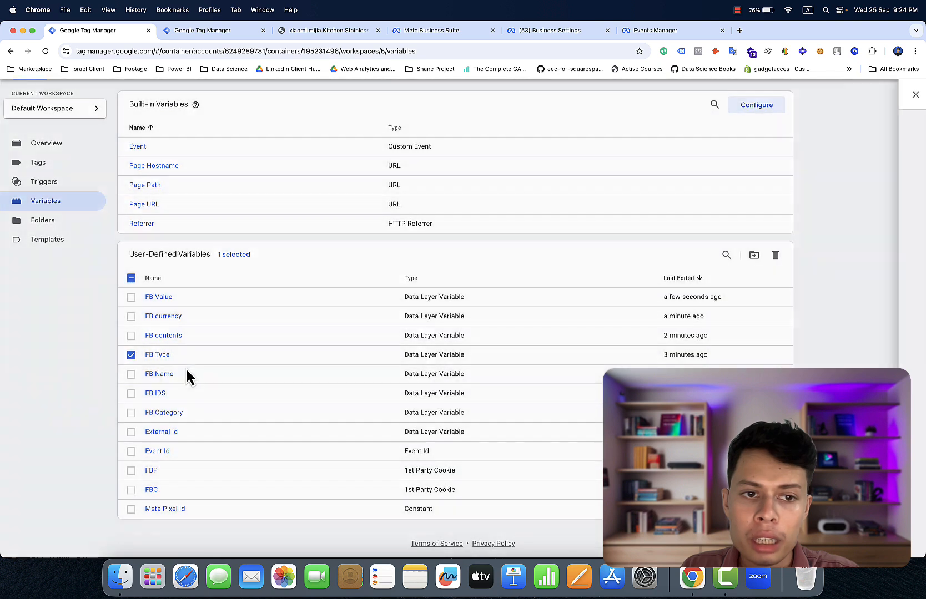
left_click(176, 337)
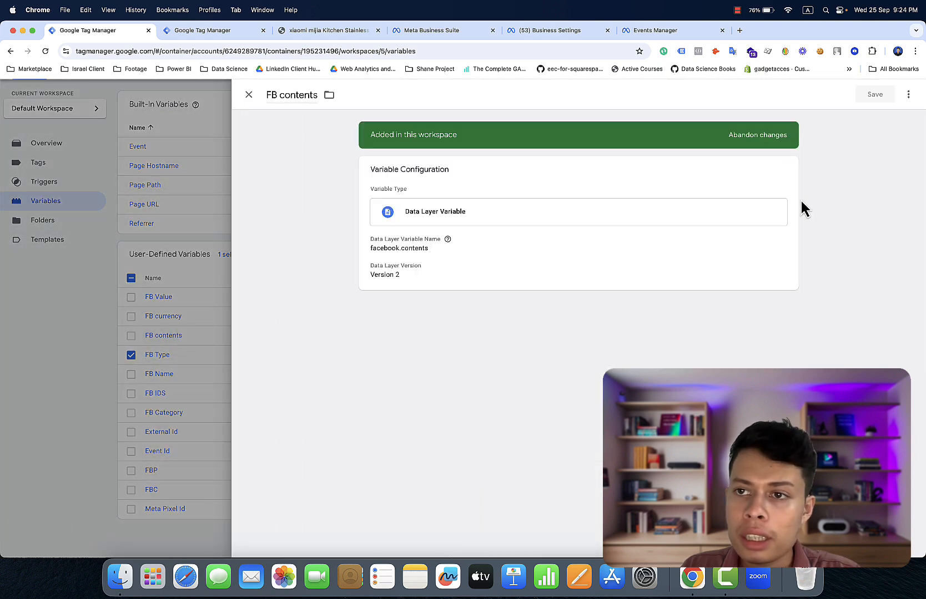
left_click(908, 95)
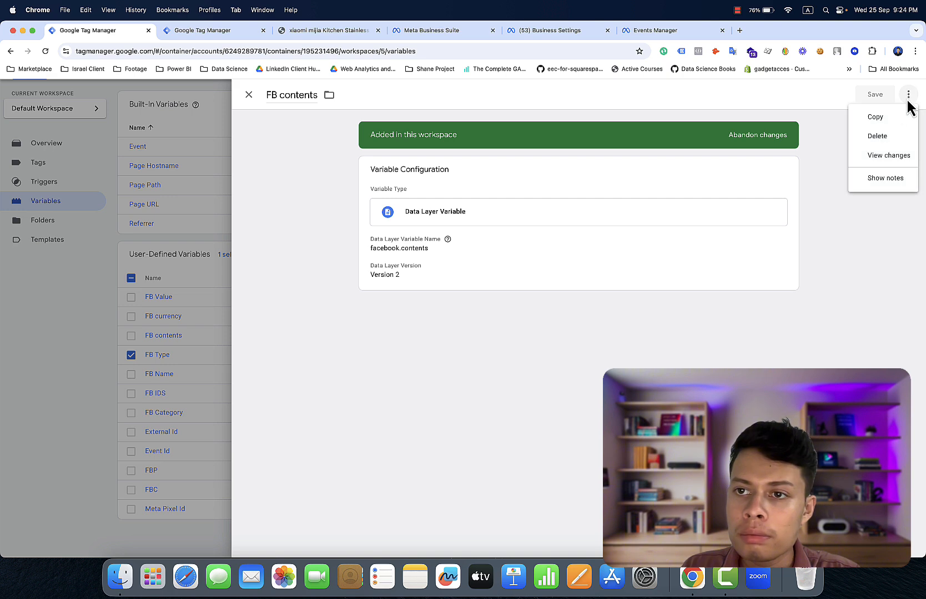
- Copy FB contents and change the data layer name to facebook.num_items
left_click(898, 118)
left_click(582, 219)
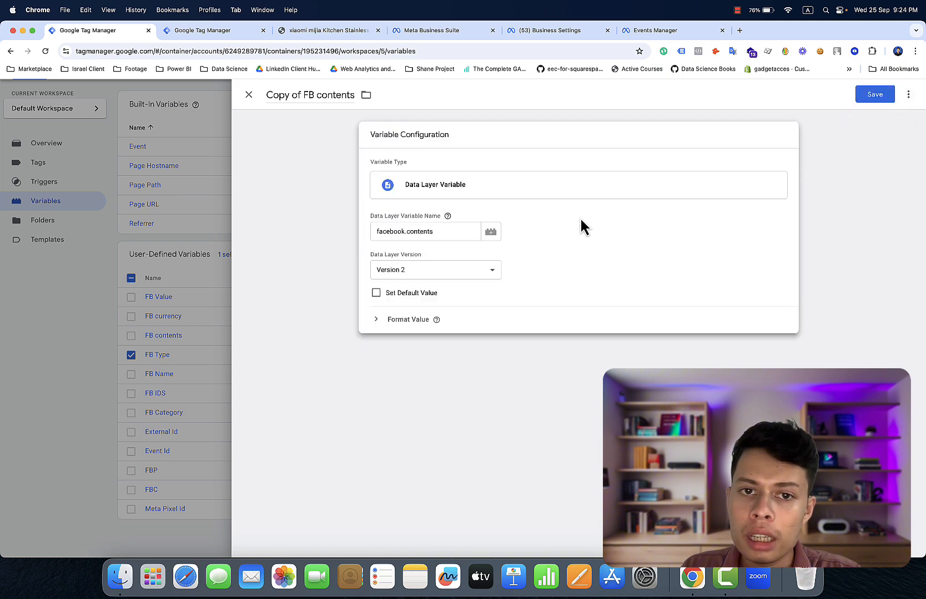
left_click(454, 228)
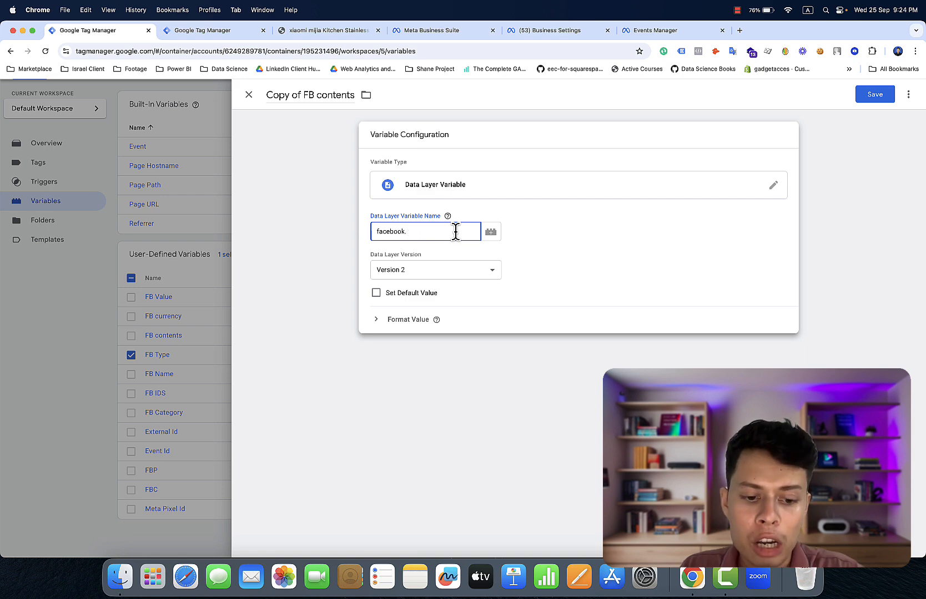
key("BackSpace")
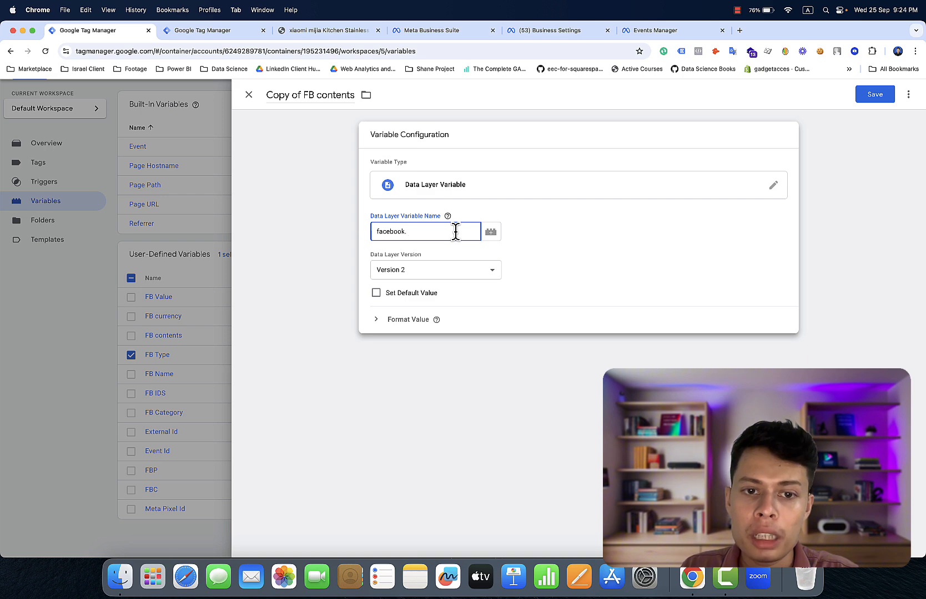
key("super+v")
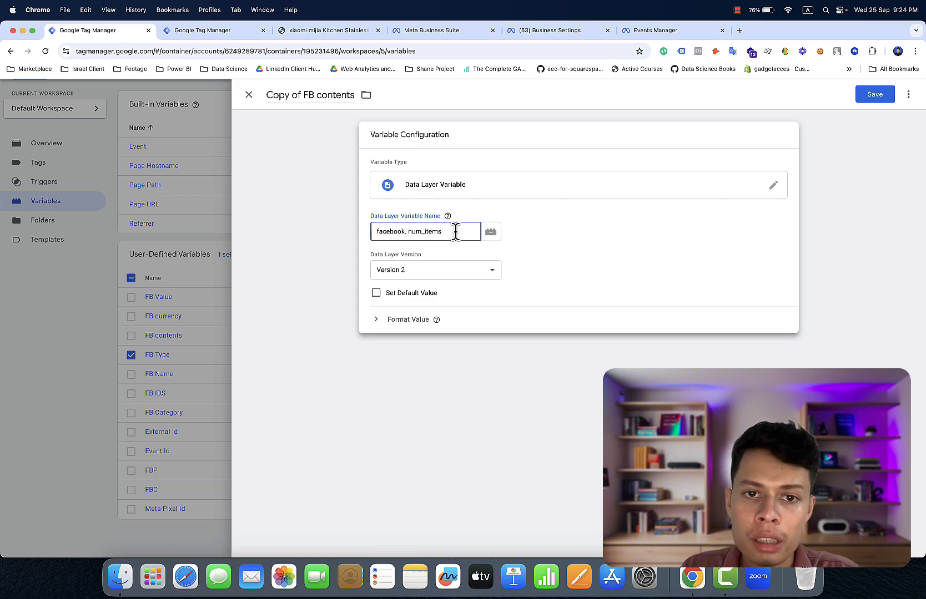
left_click(409, 232)
key("BackSpace")
key("BackSpace")
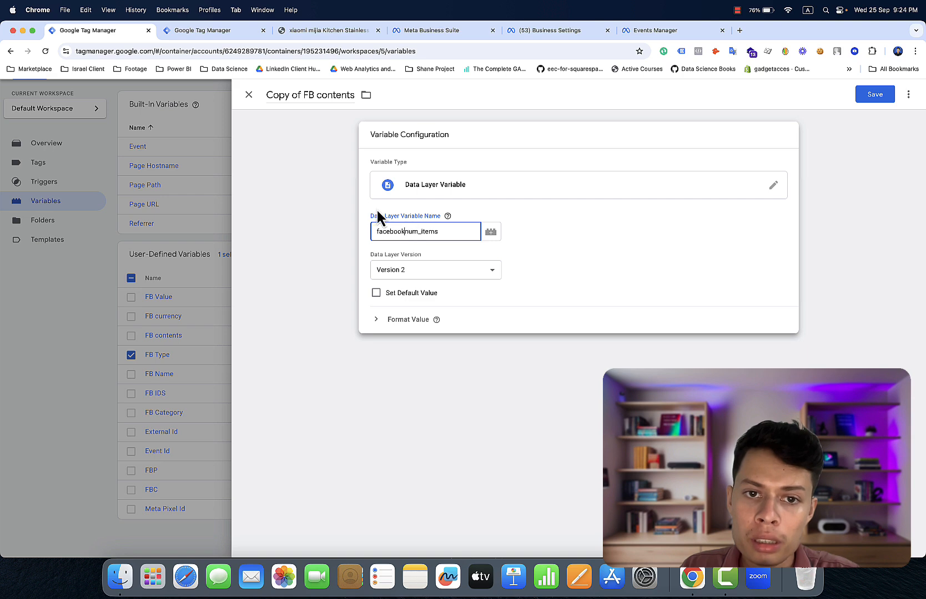
type(".")
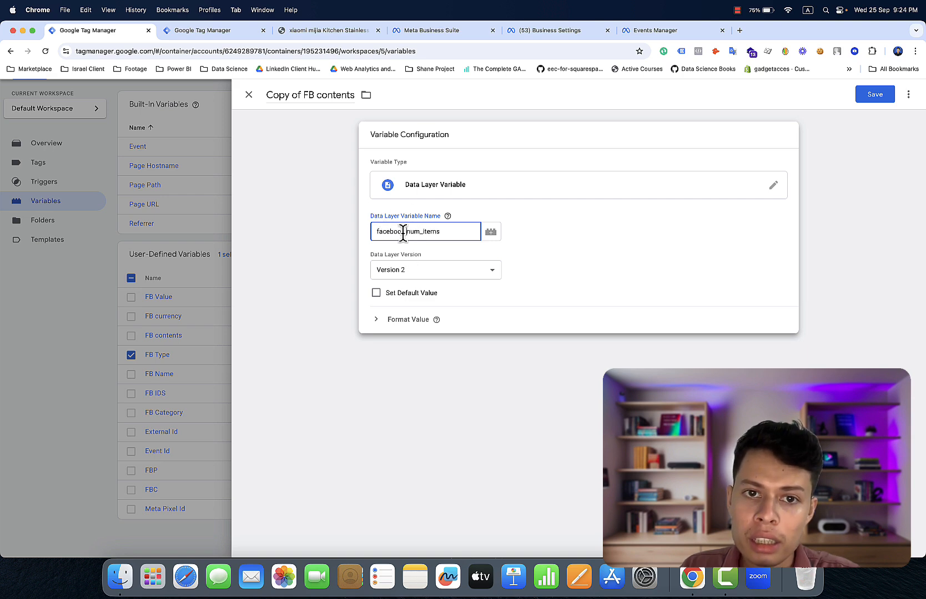
- Rename the copied variable to 'FB num_items', leave it unfiled, and save it
left_click(355, 94)
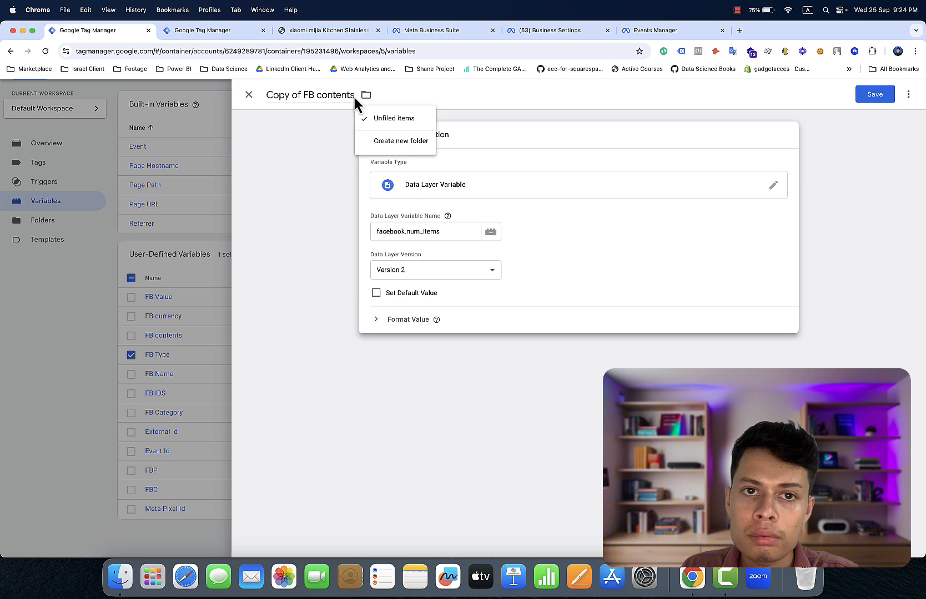
left_click(353, 95)
left_click(353, 95)
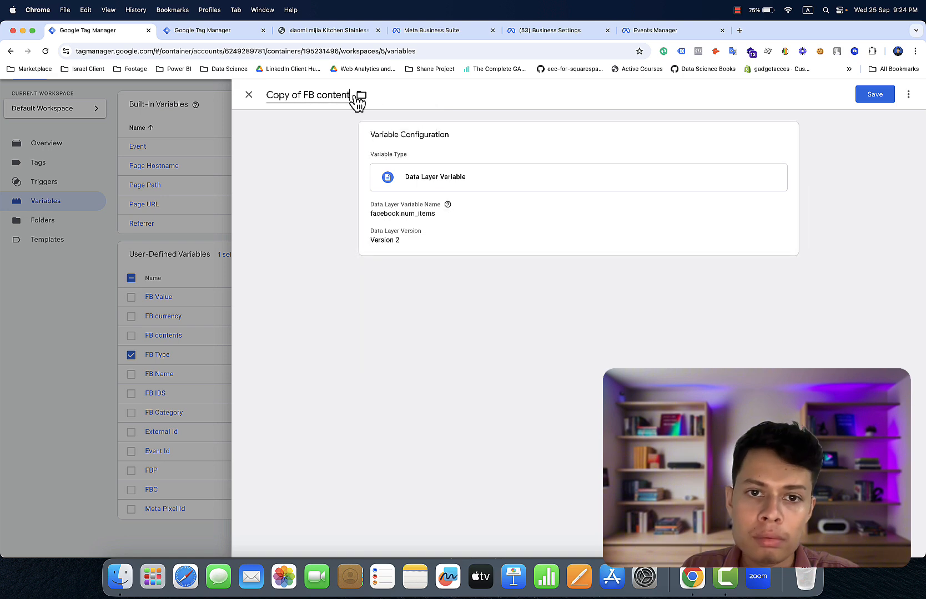
key("BackSpace")
key("BackSpace")
key("BackSpace")
key("BackSpace")
key("BackSpace")
key("BackSpace")
key("BackSpace")
key("BackSpace")
key("BackSpace")
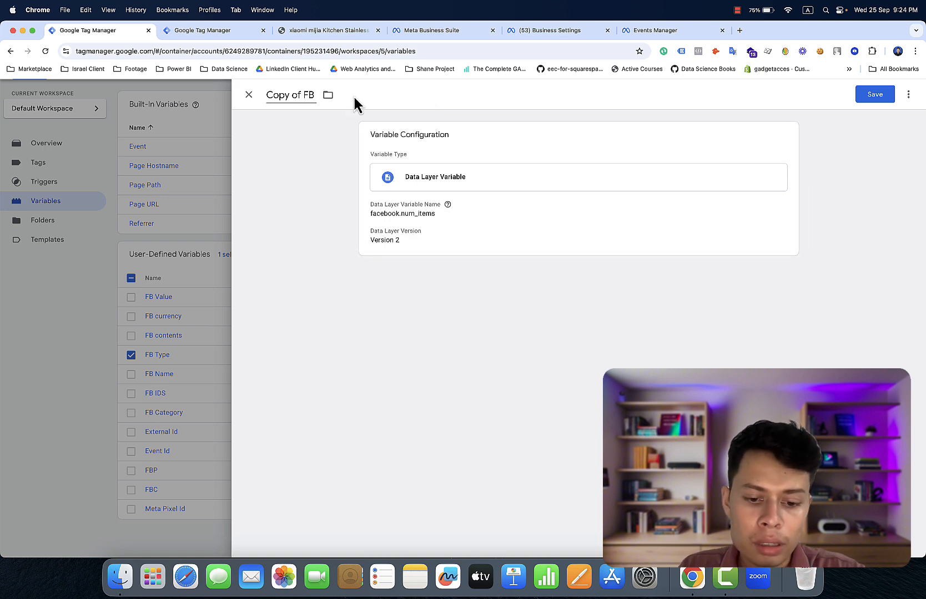
key("super+v")
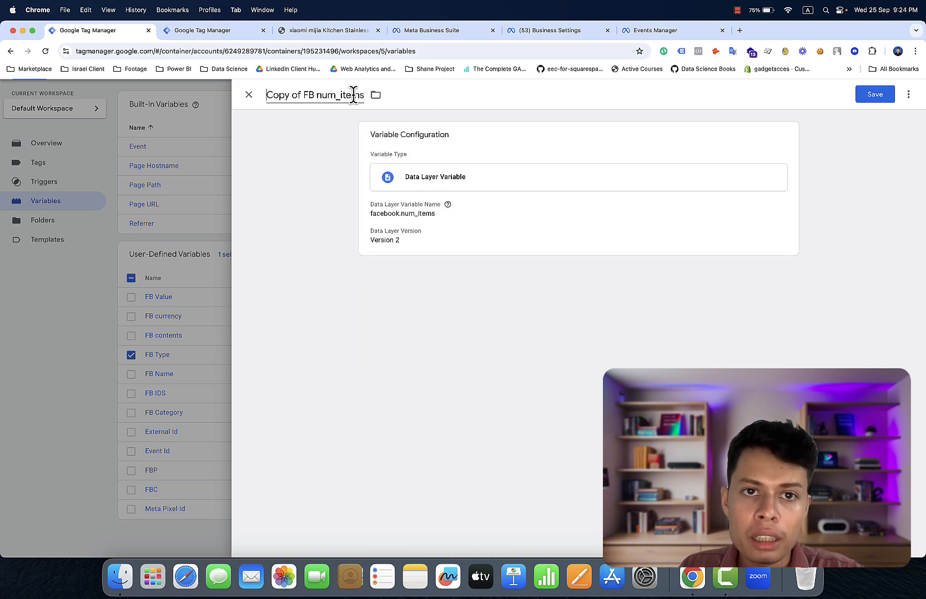
left_click(304, 93)
key("BackSpace")
key("BackSpace")
key("BackSpace")
key("BackSpace")
key("BackSpace")
key("BackSpace")
key("BackSpace")
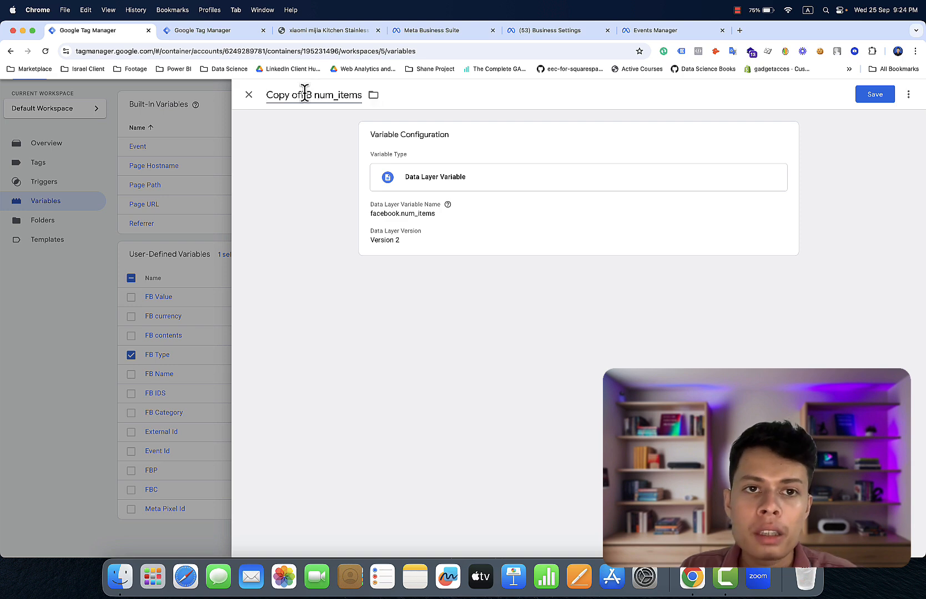
key("BackSpace")
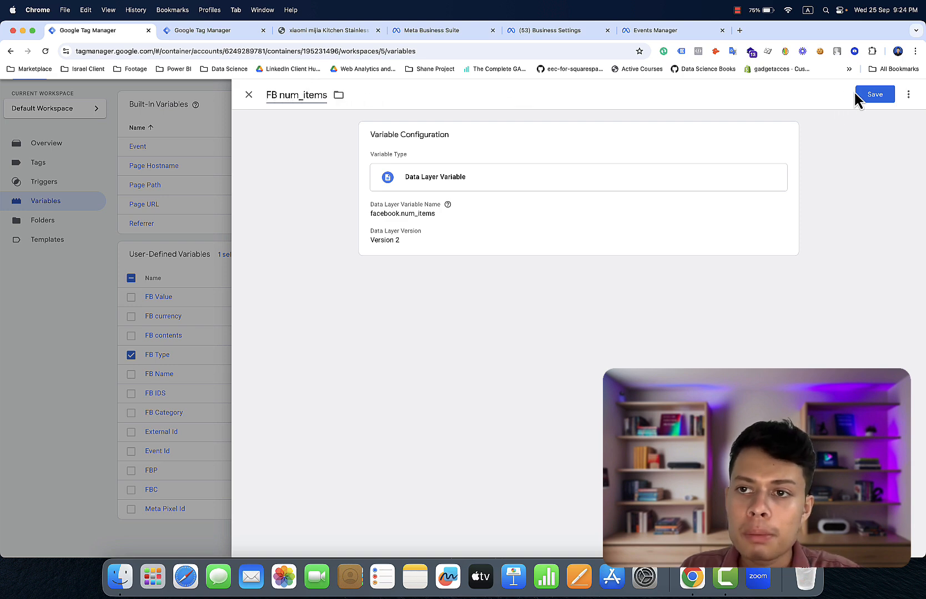
left_click(872, 95)
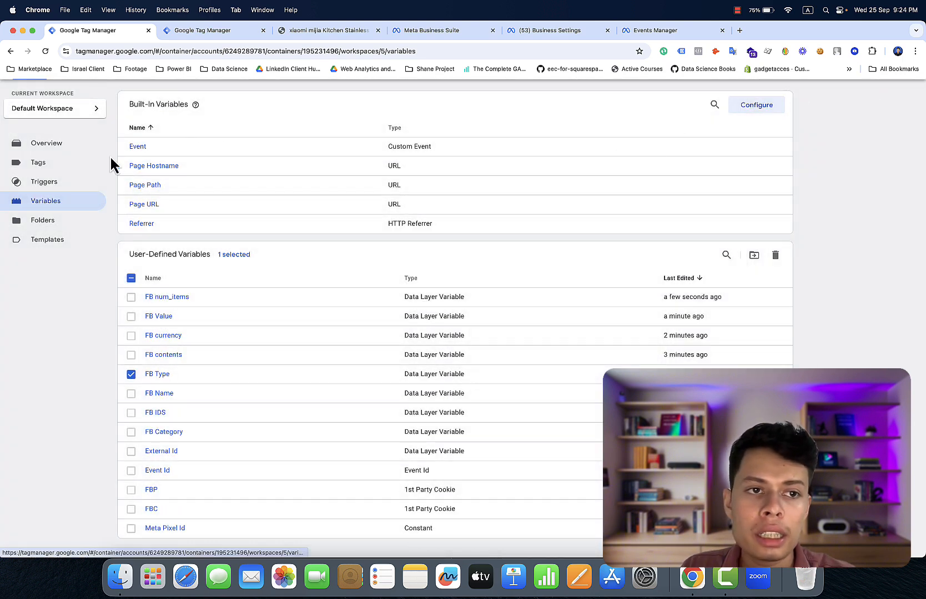
- Duplicate the Facebook Pixel - Page View Event tag and remove Page View Trigger from the copy
left_click(81, 164)
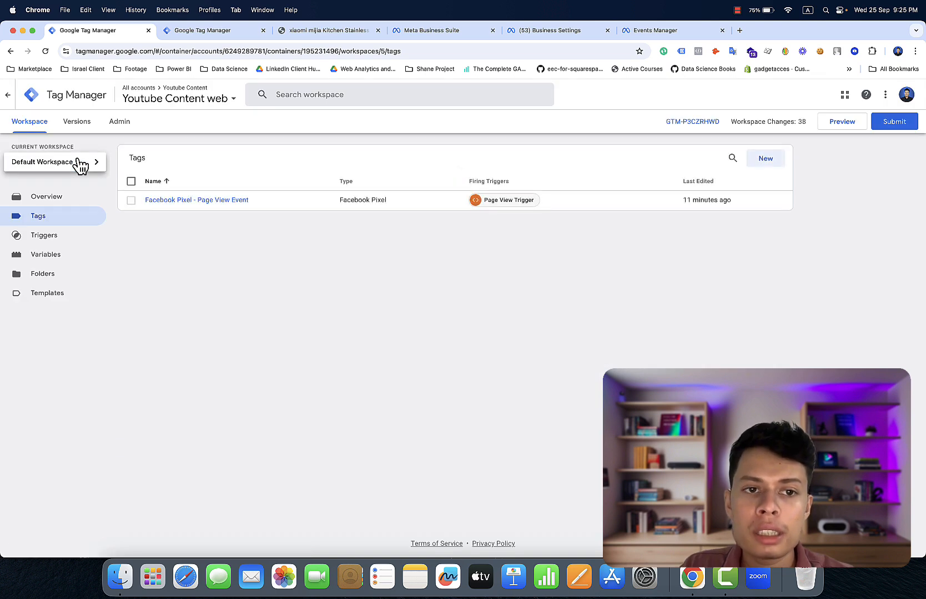
left_click(221, 203)
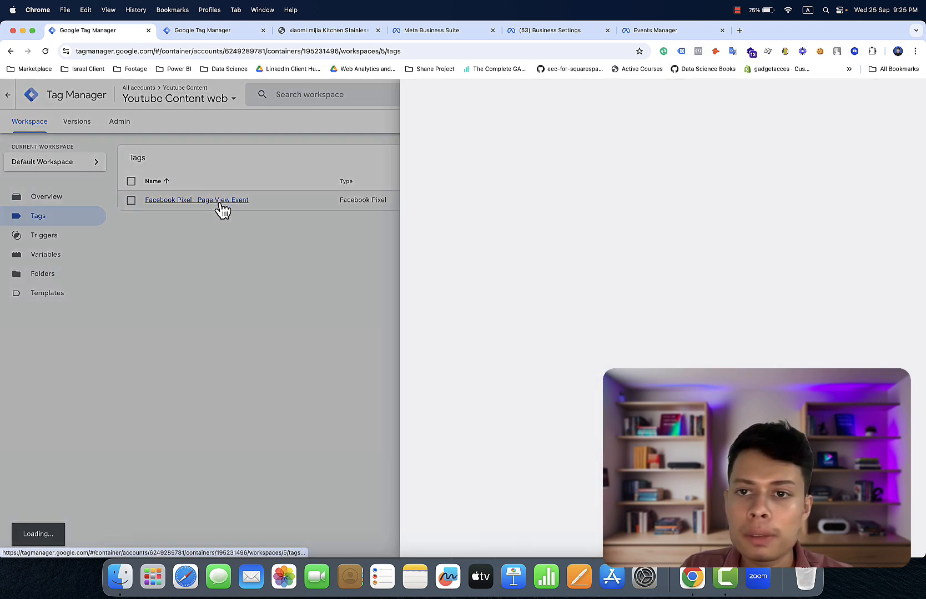
left_click(908, 94)
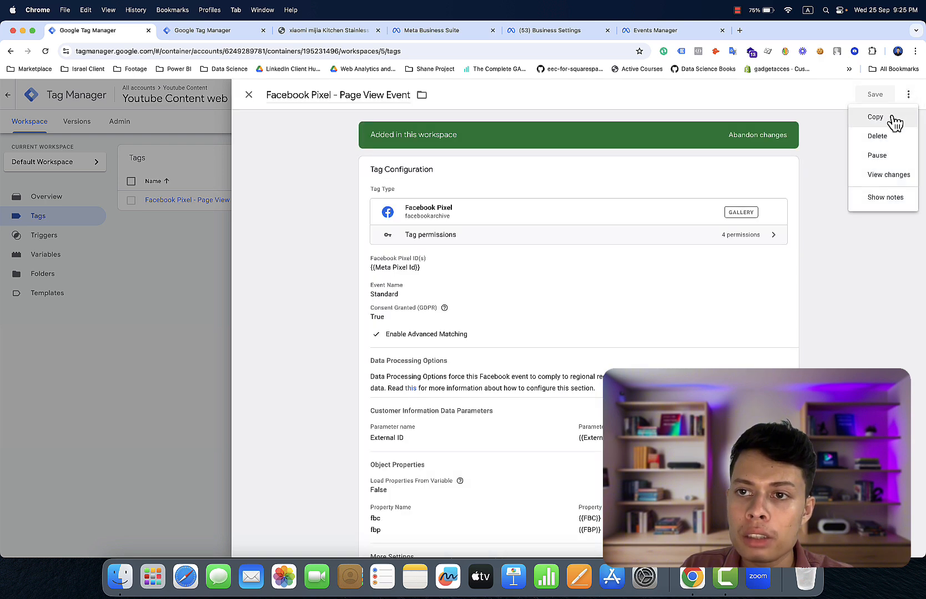
left_click(876, 117)
scroll(850, 215, "down", 3)
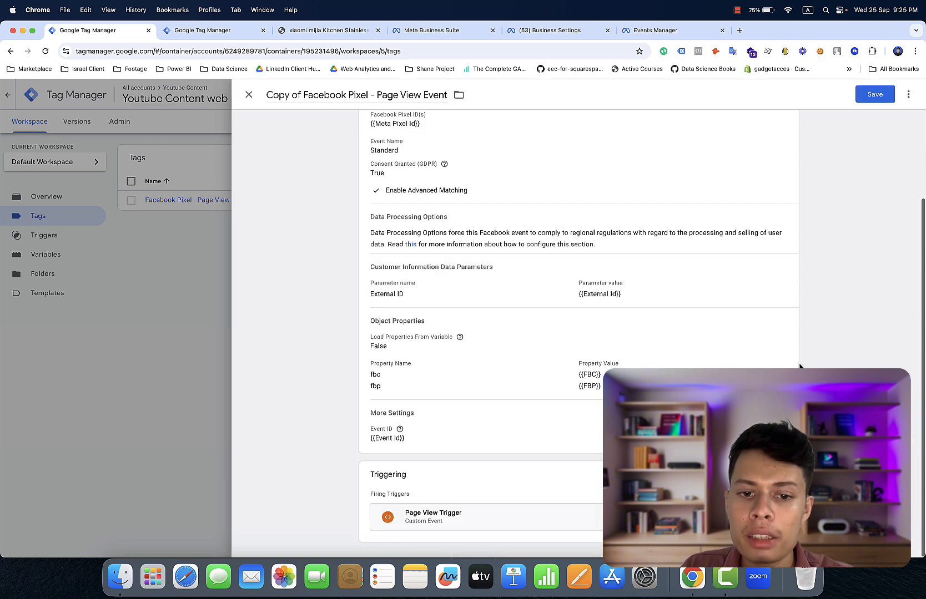
left_click(666, 516)
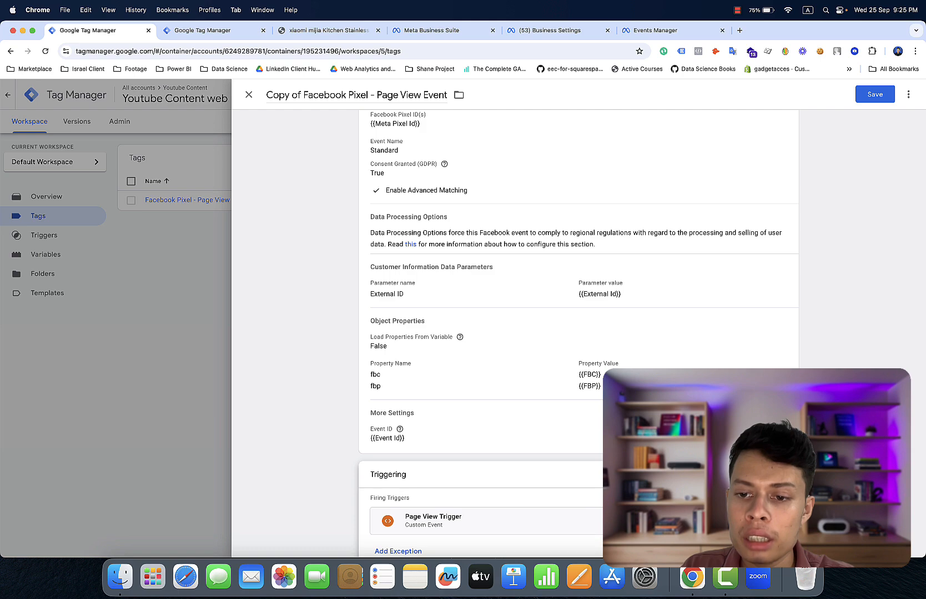
left_click(781, 524)
left_click(622, 521)
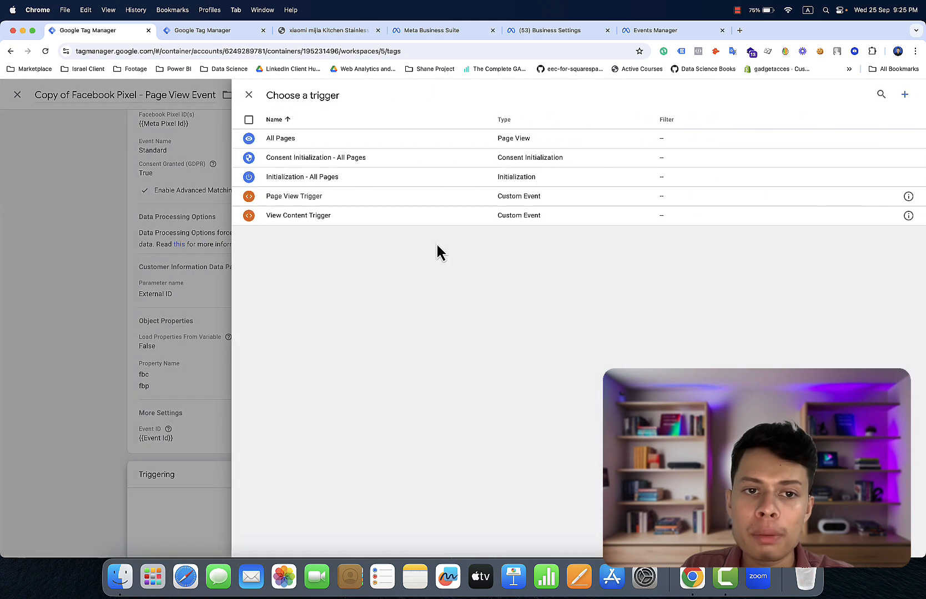
- Make the copied tag fire on View Content Trigger with standard event ViewContent
left_click(419, 217)
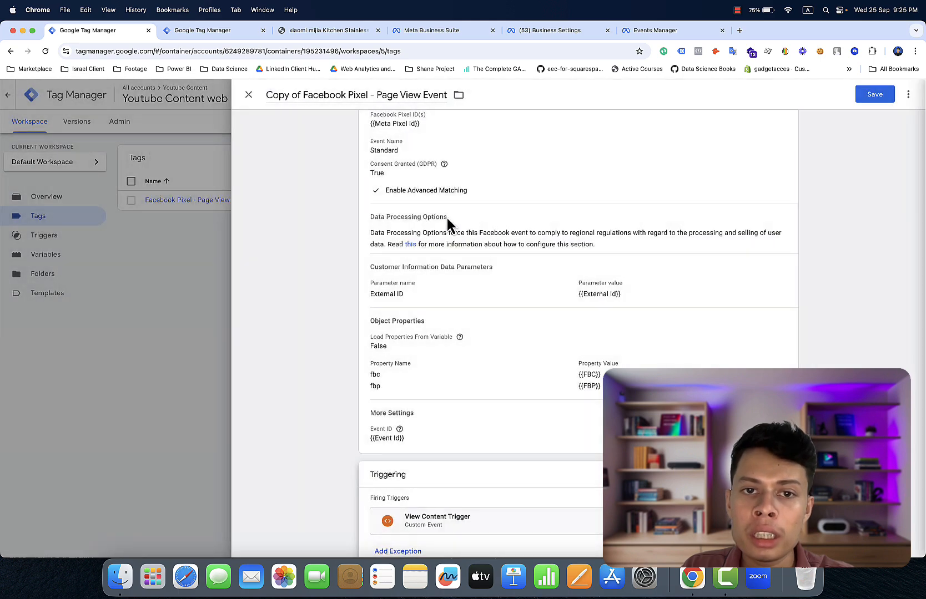
left_click(525, 191)
left_click(503, 206)
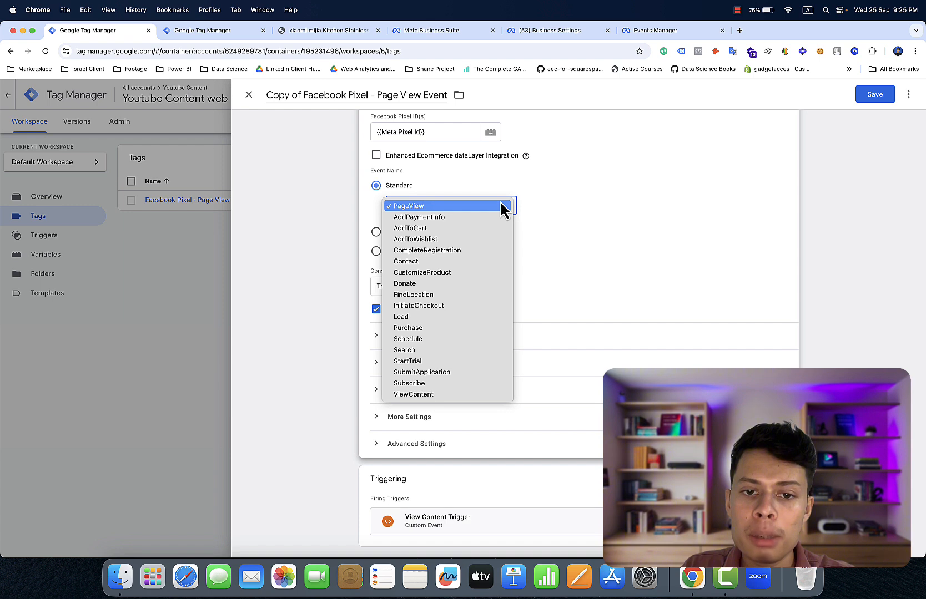
left_click(450, 395)
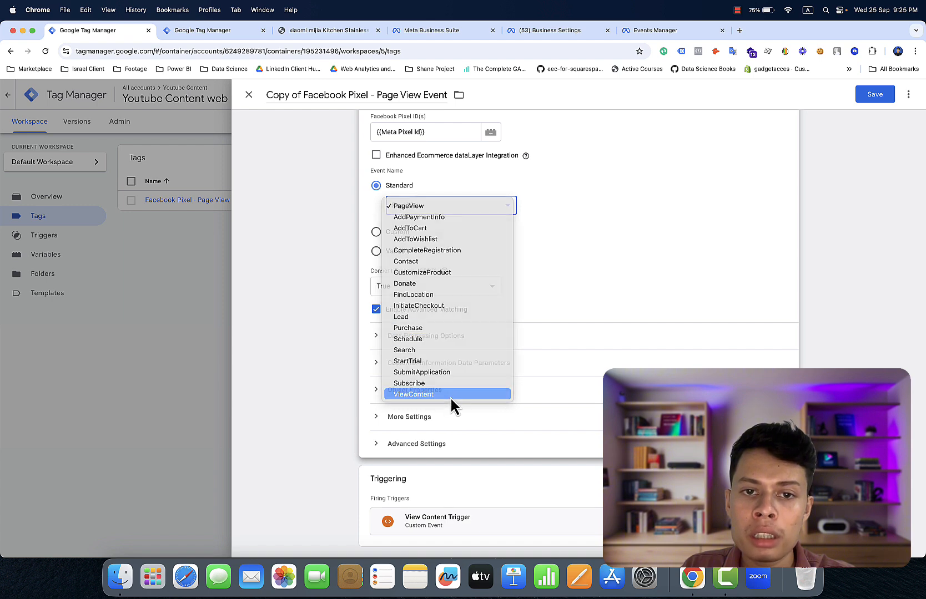
- Expand the Customer Information and Object Properties sections of the tag configuration
left_click(410, 423)
left_click(413, 425)
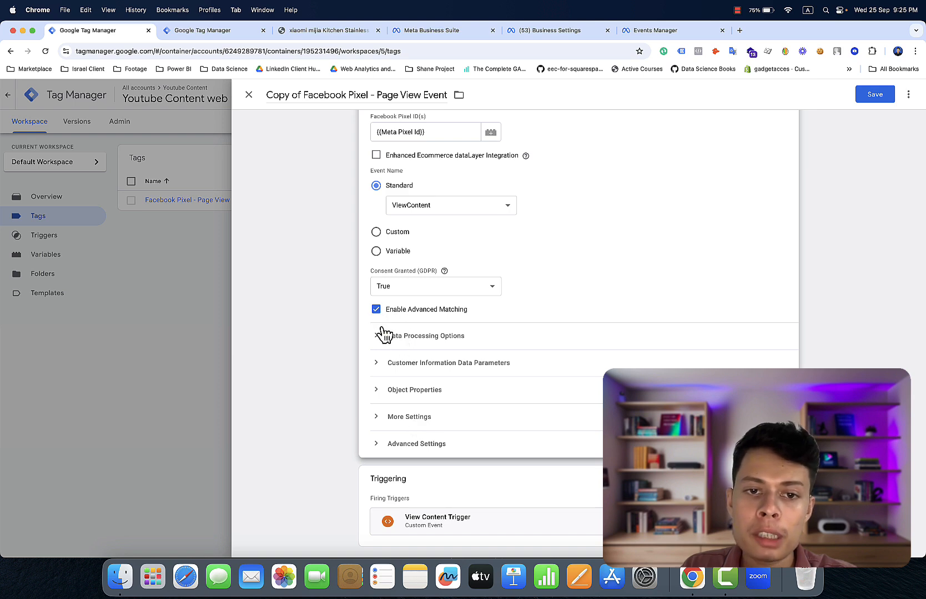
left_click(392, 366)
left_click(391, 367)
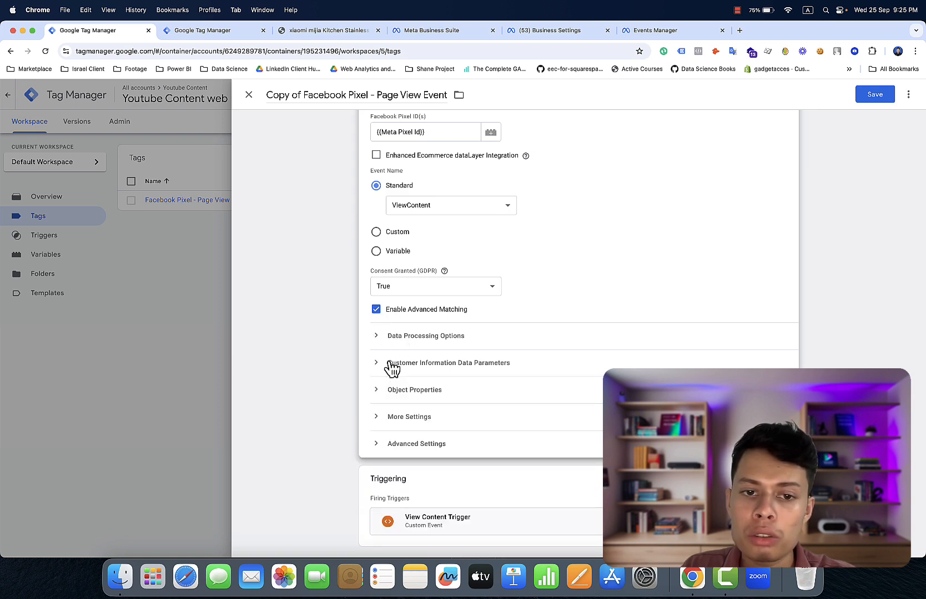
left_click(392, 367)
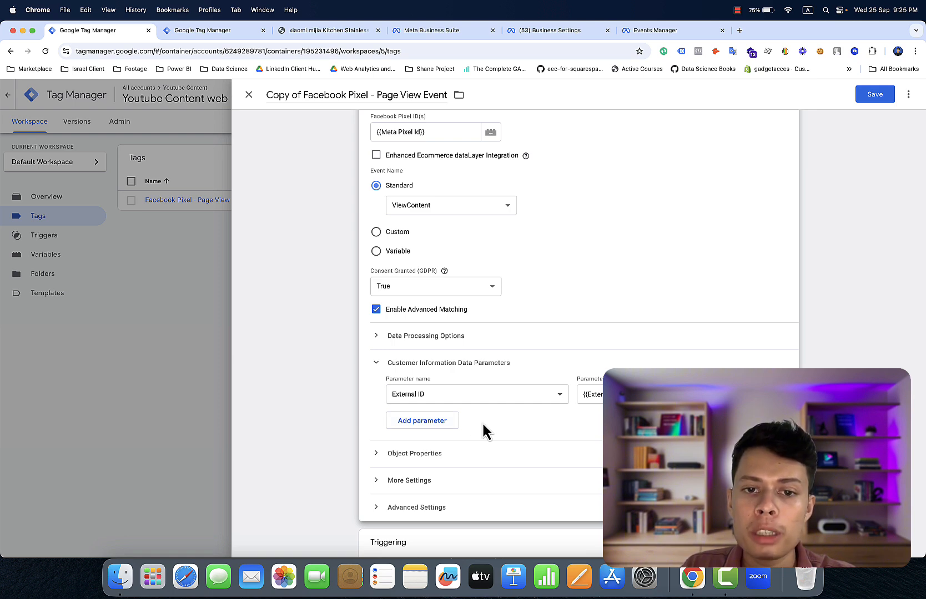
scroll(468, 424, "down", 3)
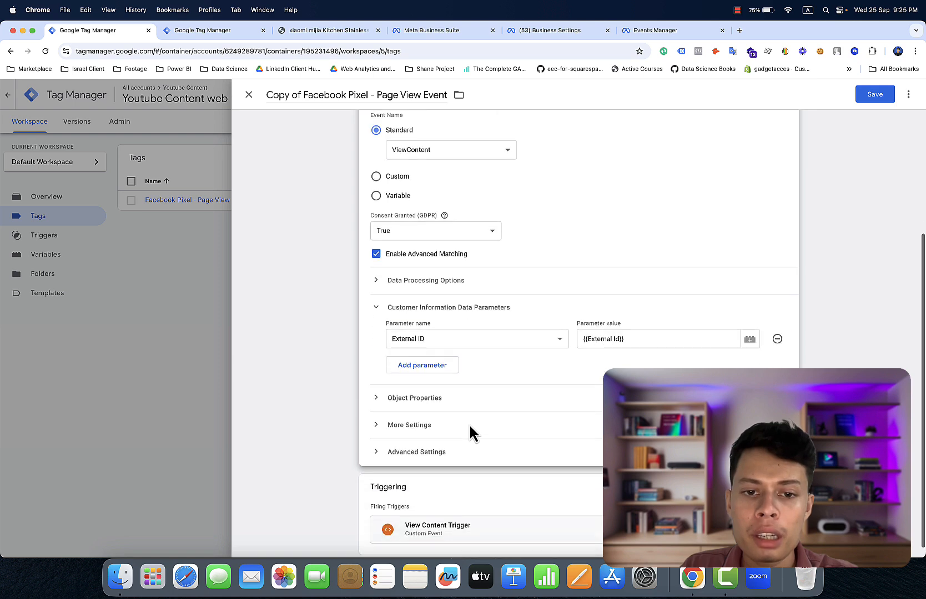
left_click(435, 395)
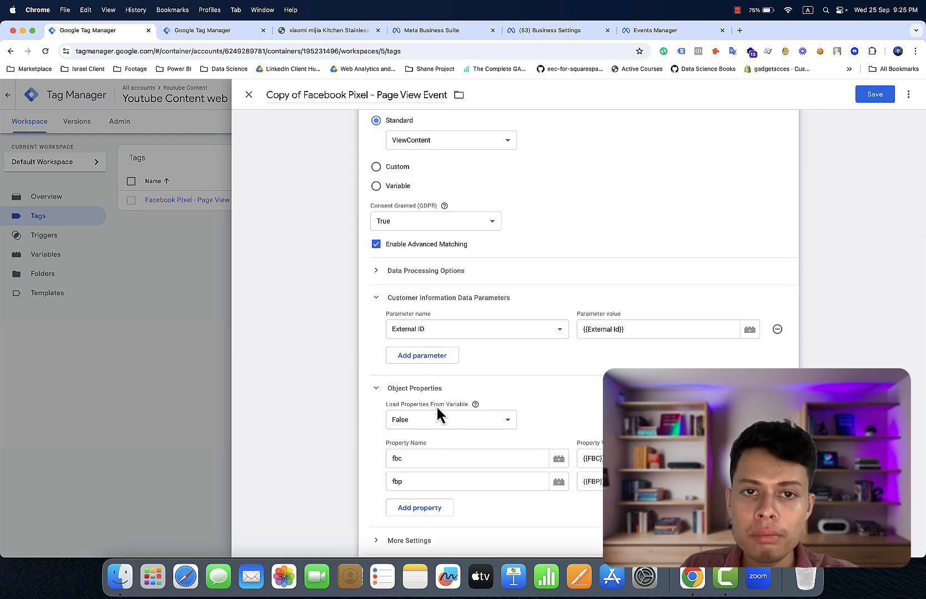
scroll(451, 429, "down", 4)
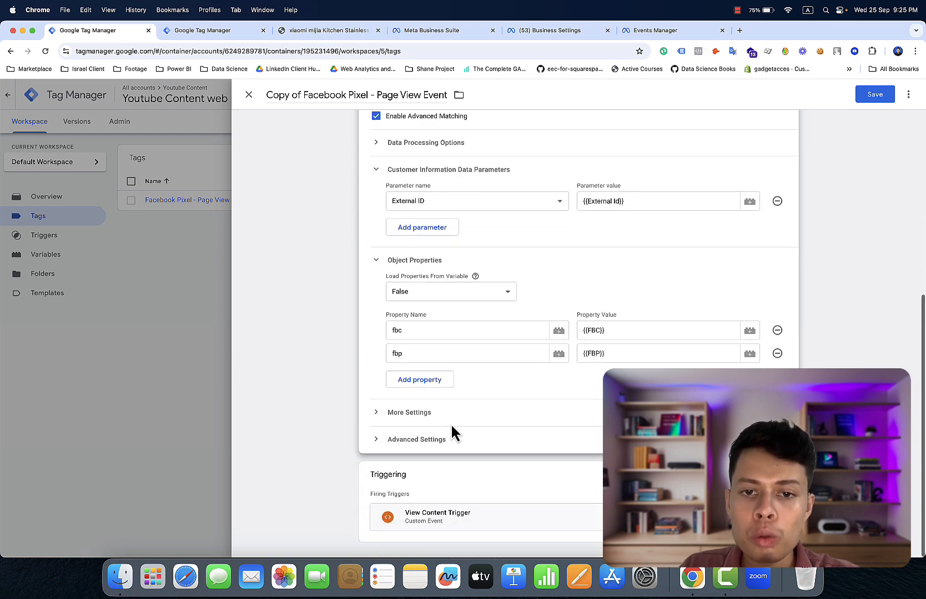
- Add six empty Object Property rows and name the first one content_type
left_click(425, 382)
left_click(425, 408)
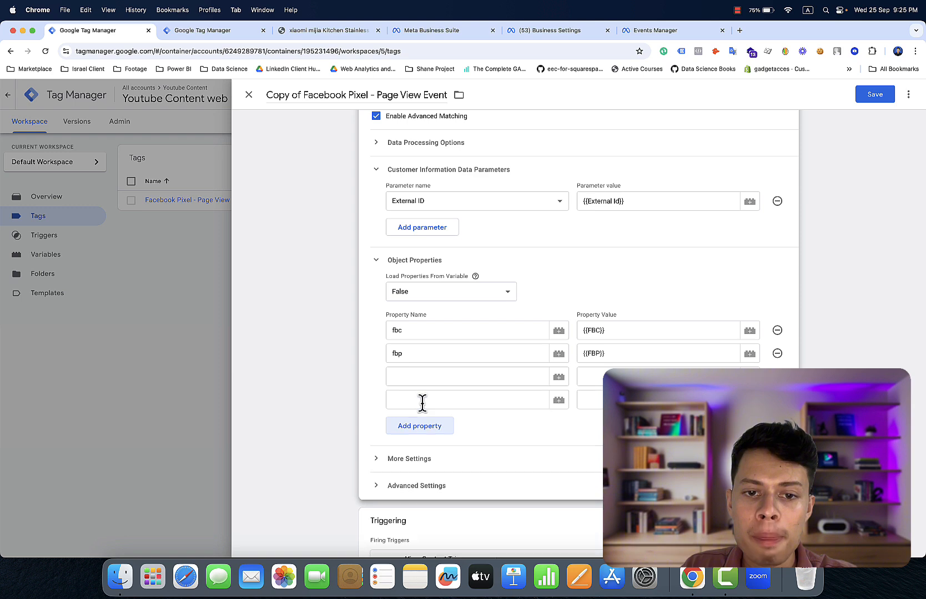
left_click(423, 430)
left_click(423, 449)
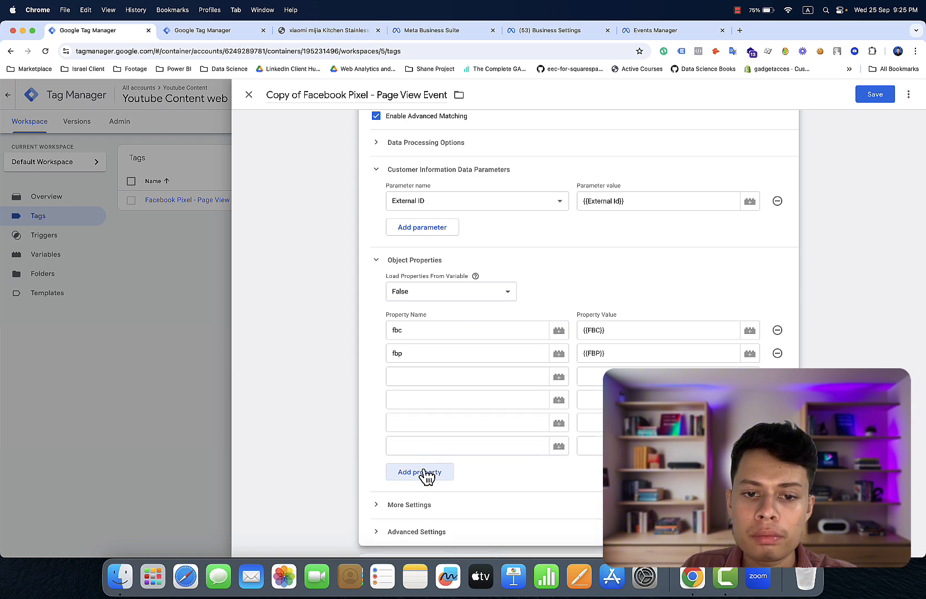
left_click(423, 474)
left_click(424, 496)
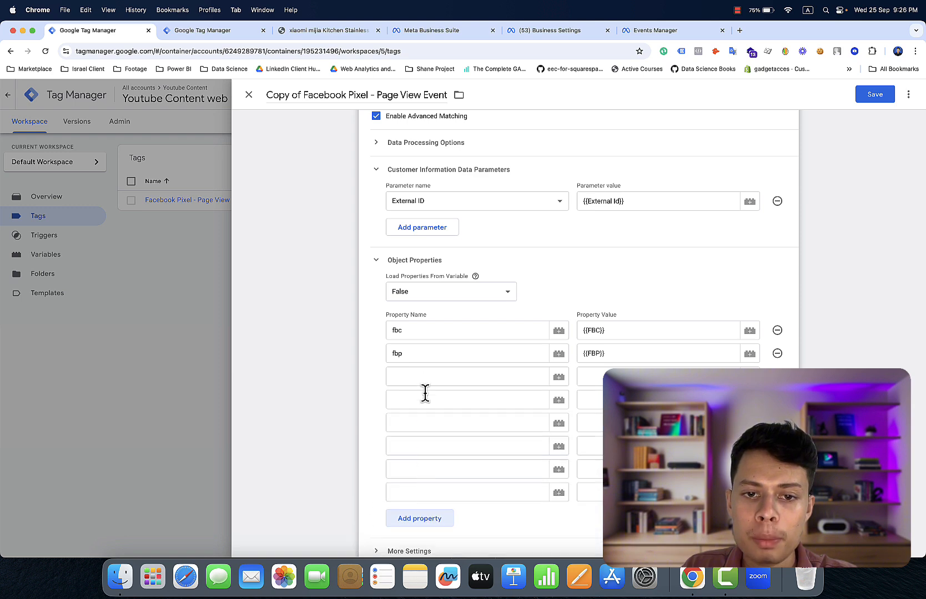
left_click(418, 376)
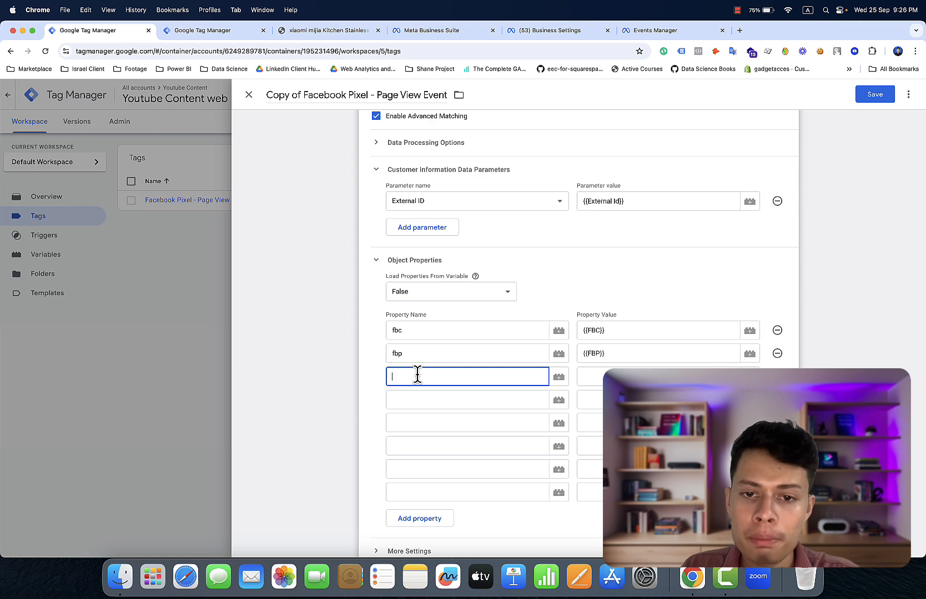
type("cont")
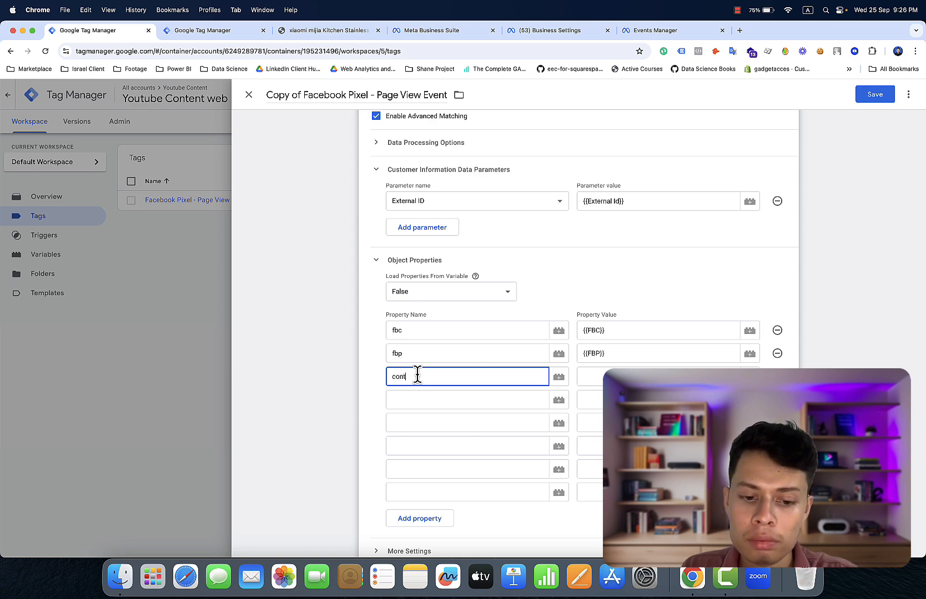
type("ent")
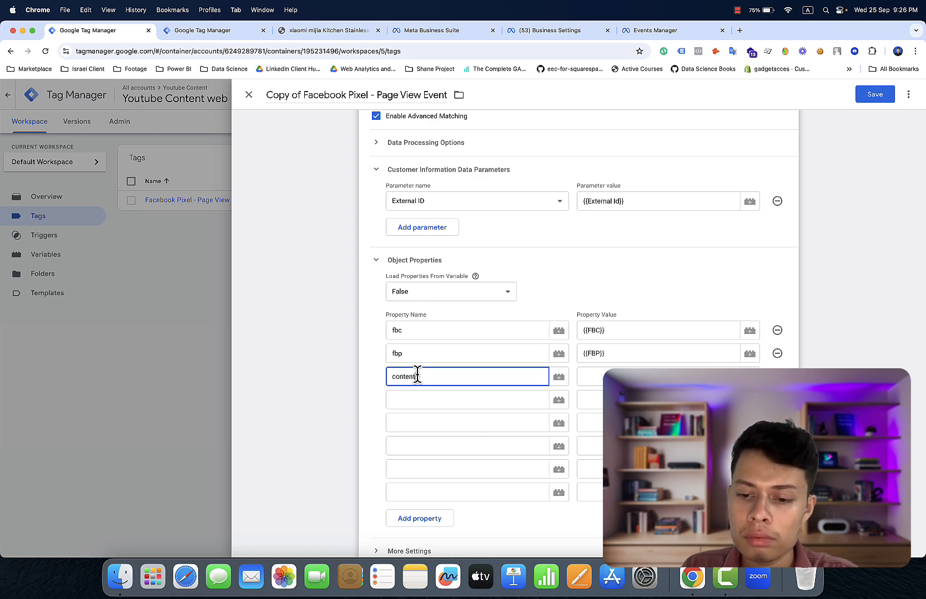
type("_ty")
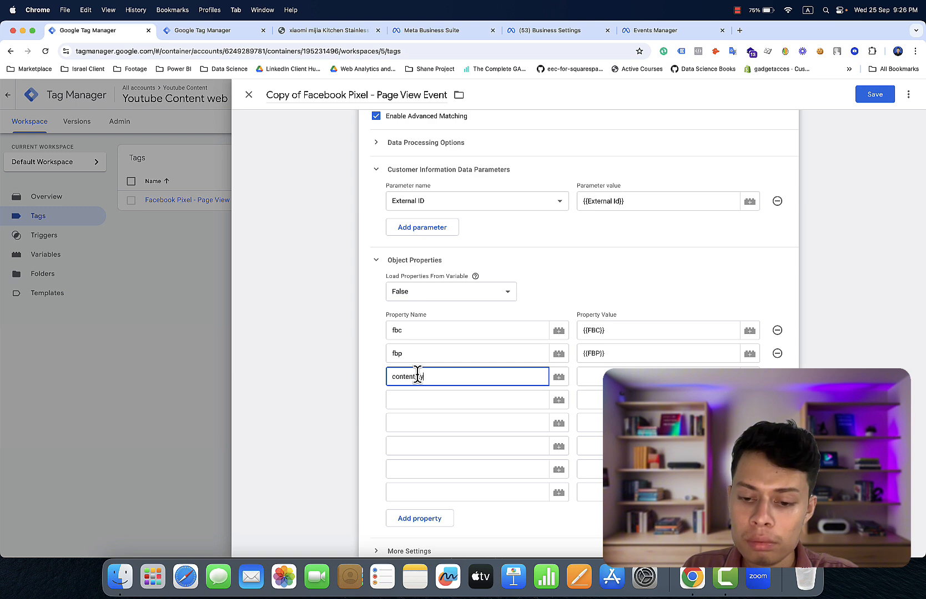
type("pe")
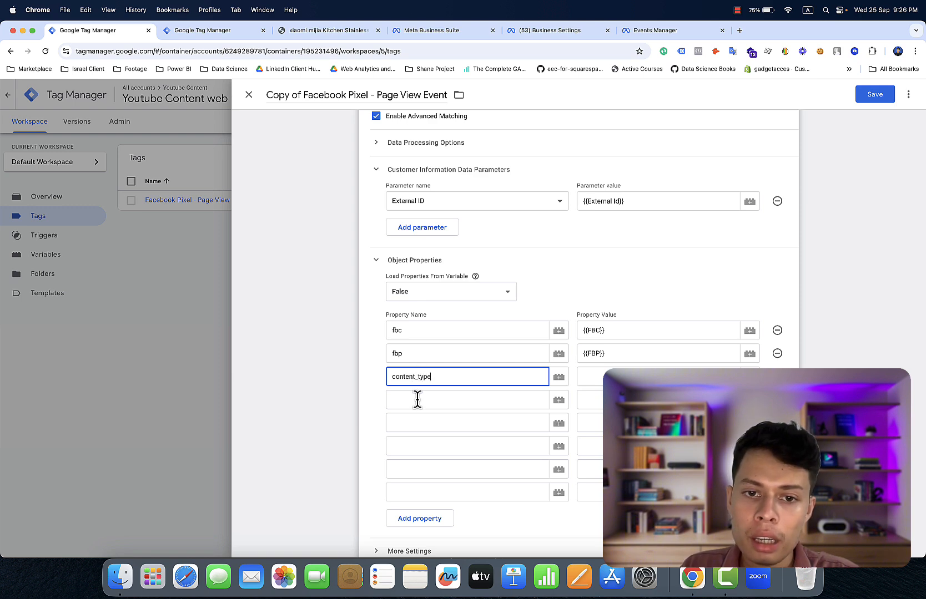
- Fill the next property names with content_ids and content_name using the copied content_ prefix
left_click(417, 399)
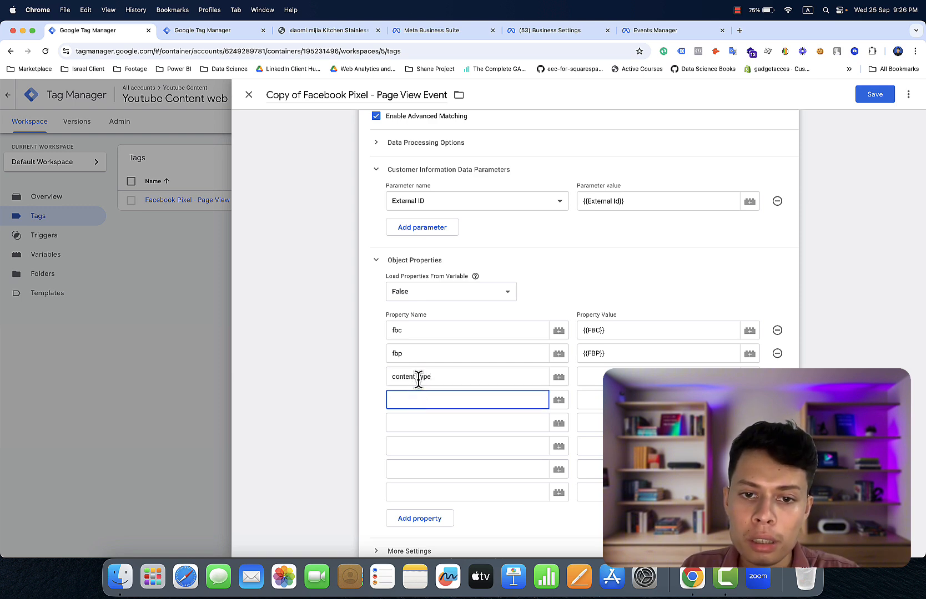
left_click(417, 378)
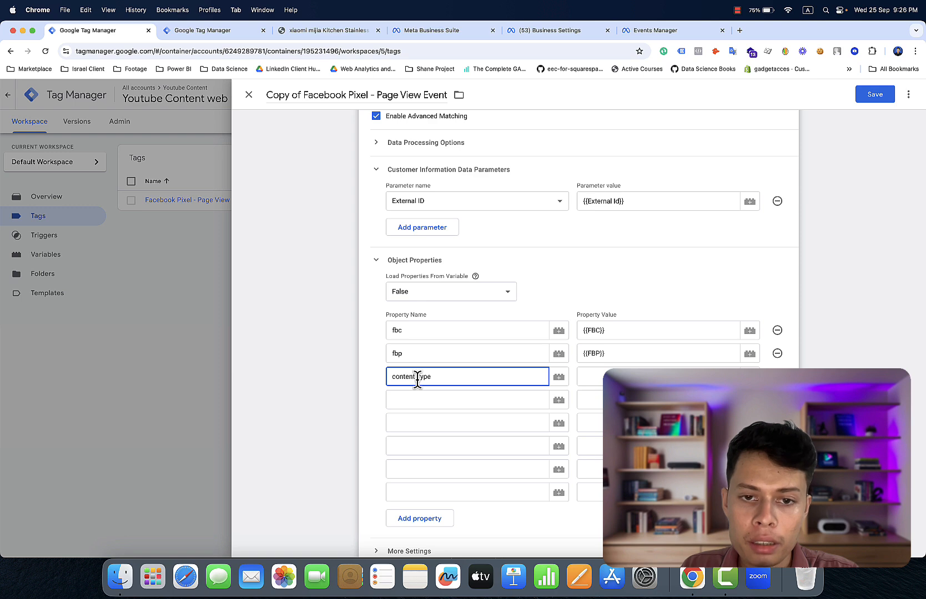
left_click_drag(418, 378, 389, 377)
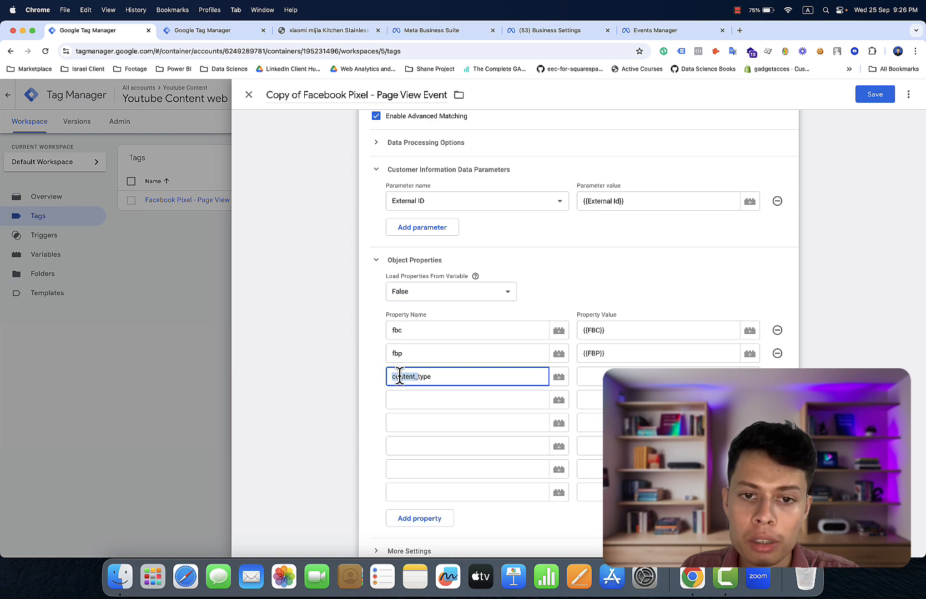
right_click(400, 376)
left_click(405, 361)
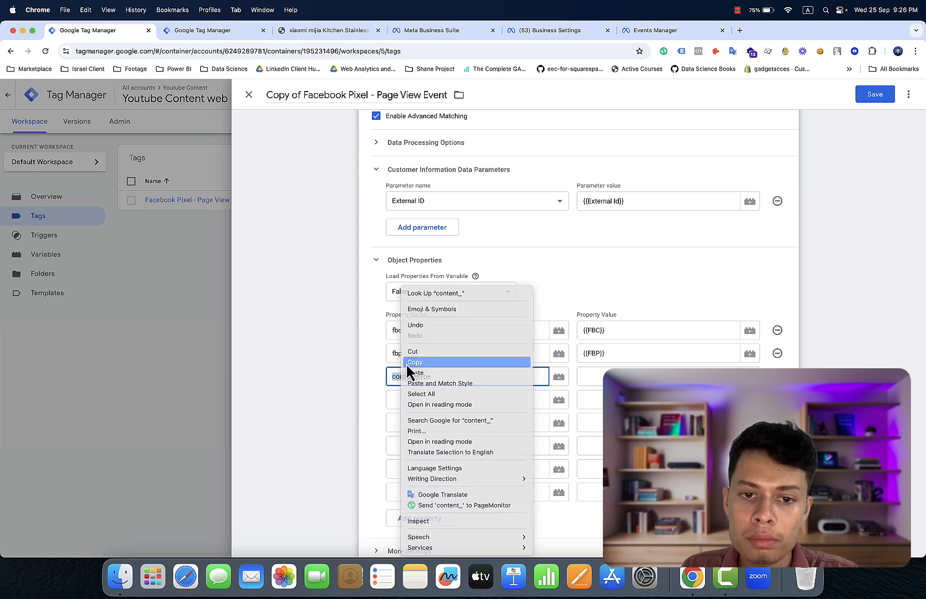
left_click(404, 400)
right_click(404, 405)
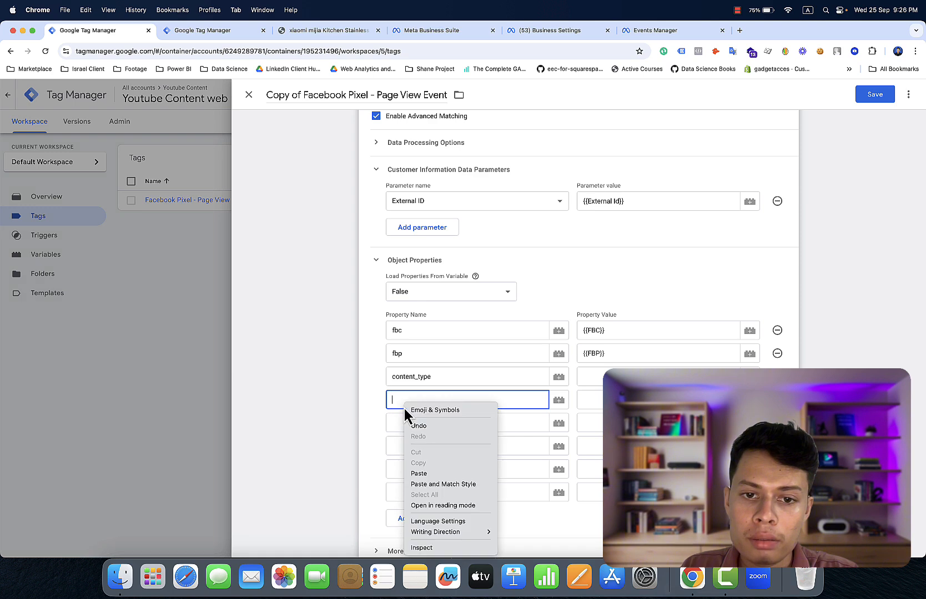
left_click(417, 473)
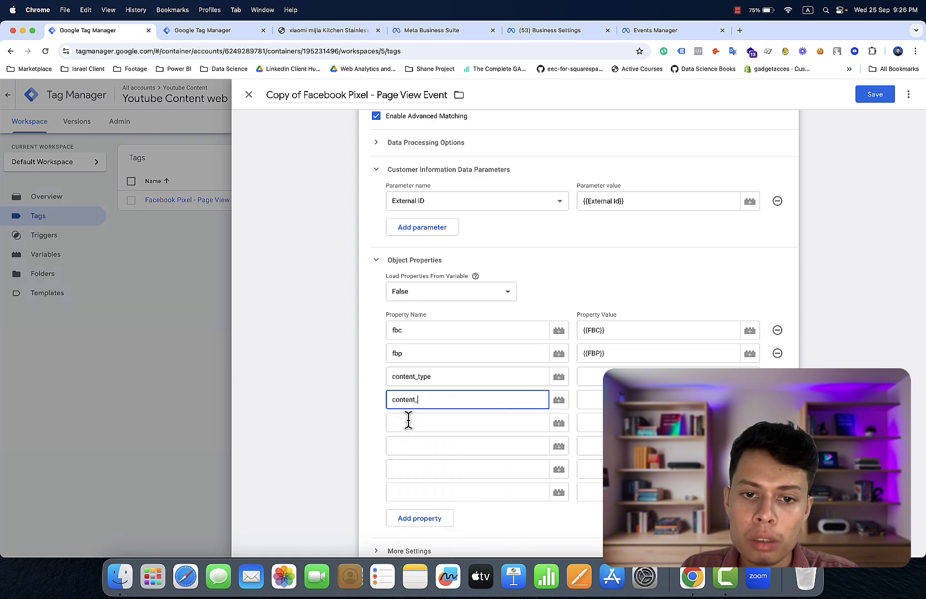
left_click(409, 421)
right_click(408, 421)
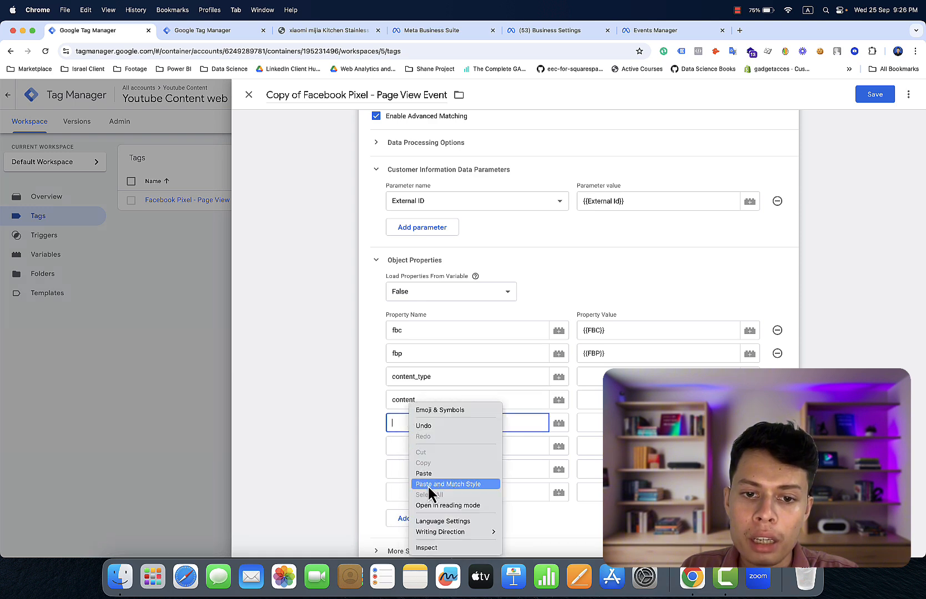
left_click(426, 475)
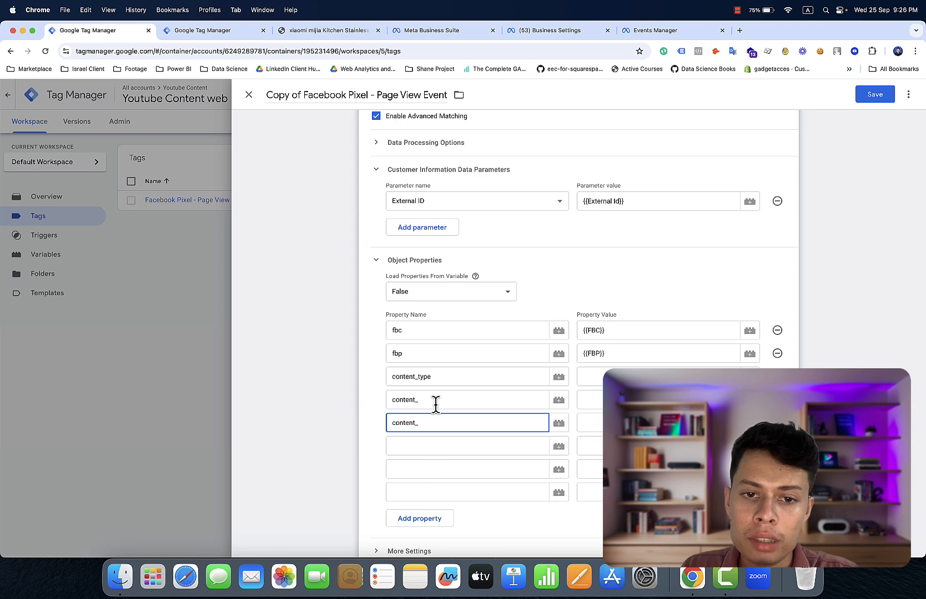
type("name")
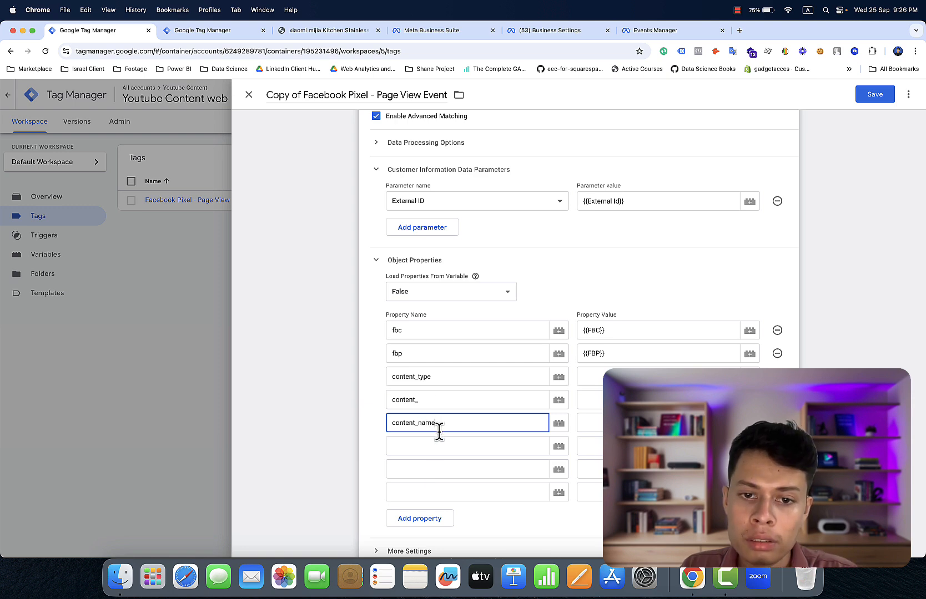
left_click(437, 399)
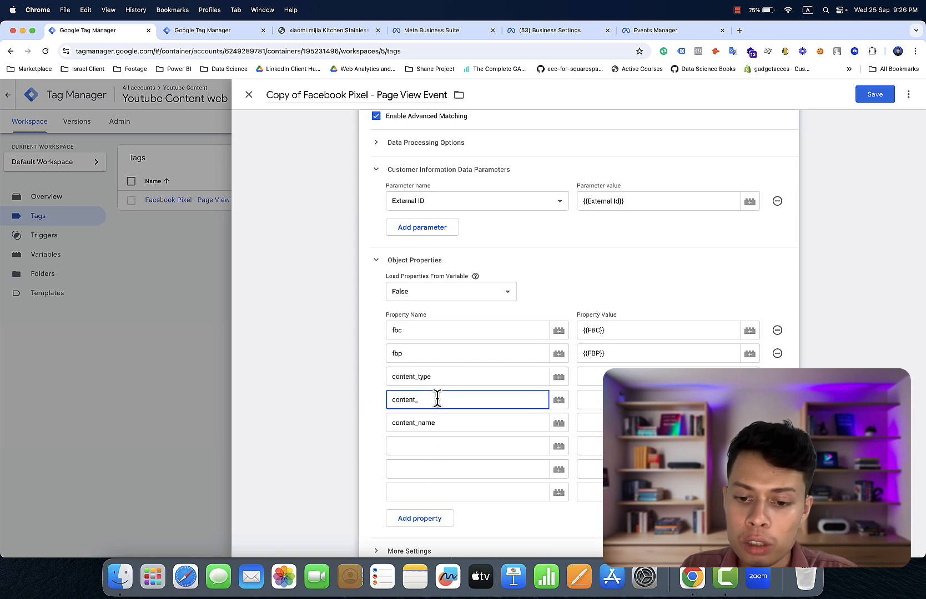
type("ids")
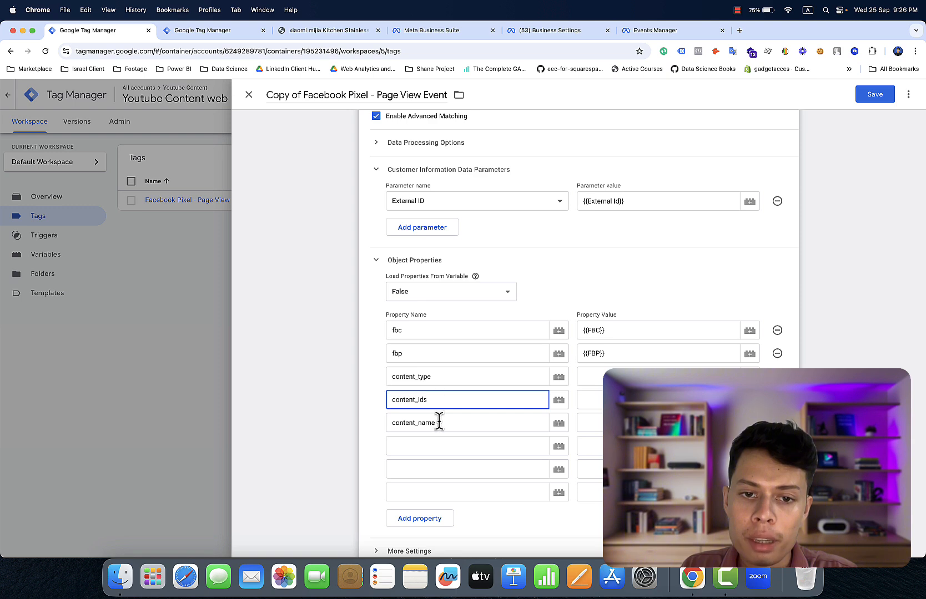
- Add content_category as the next property name and compare with the store's facebook dataLayer keys
left_click(440, 445)
right_click(440, 444)
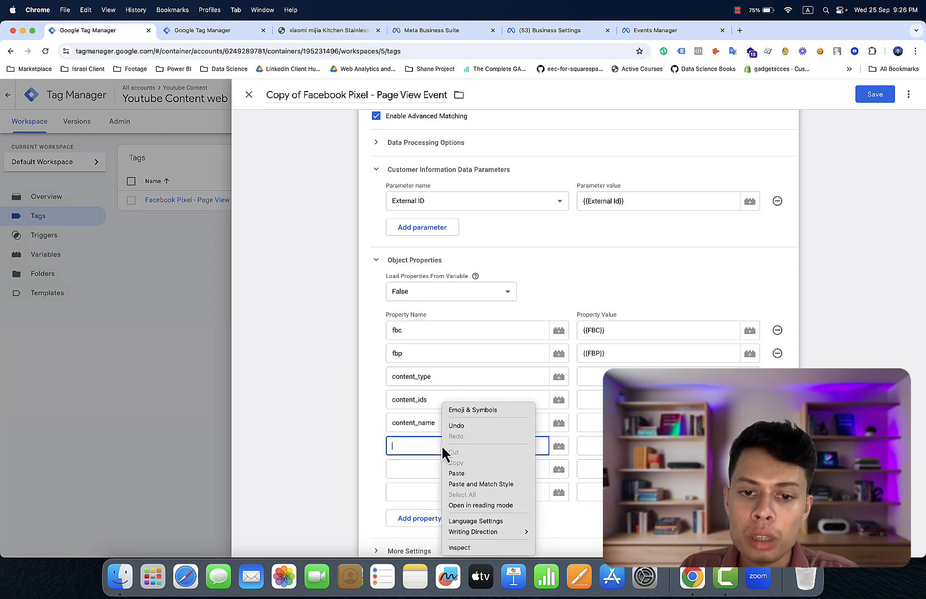
left_click(454, 475)
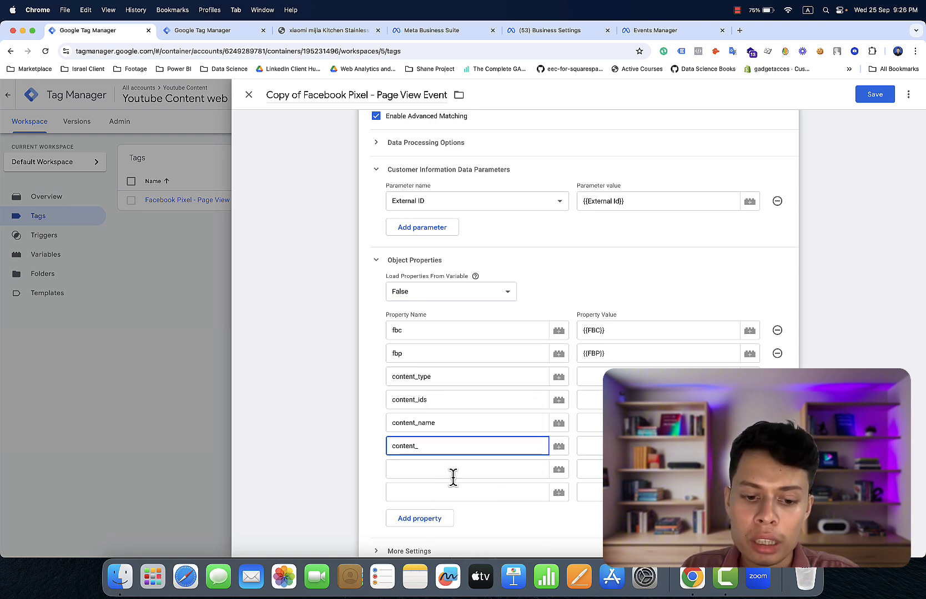
type("cate")
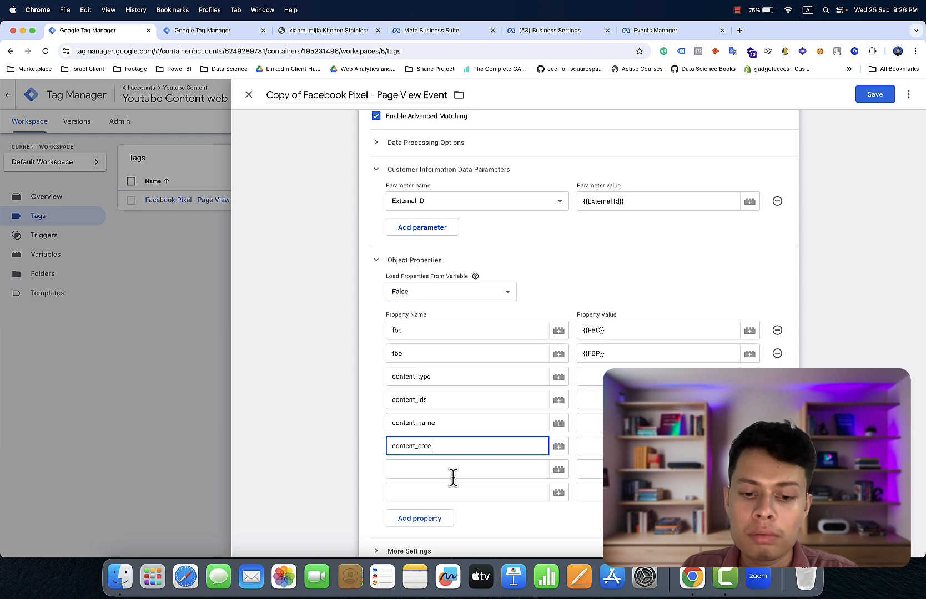
type("gor")
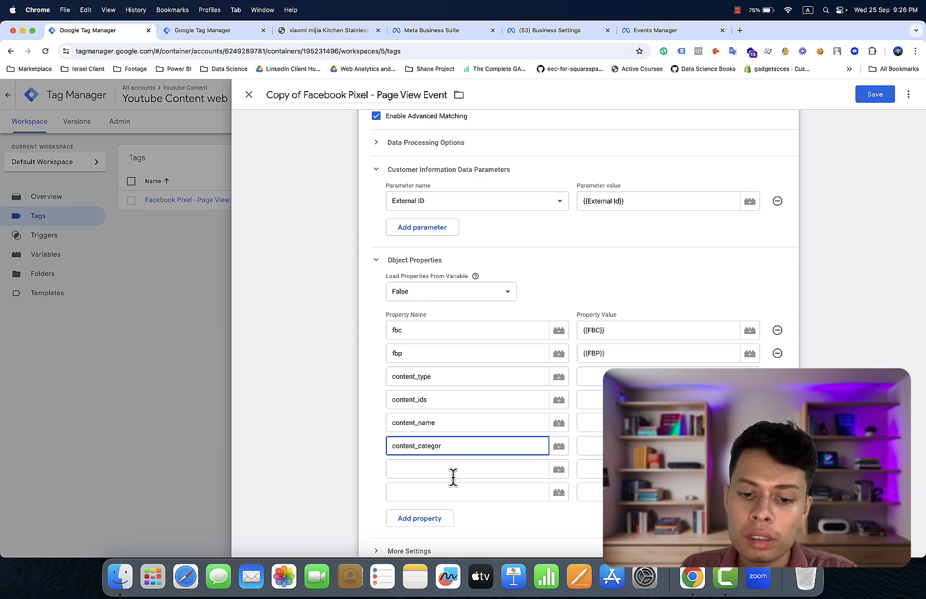
type("y")
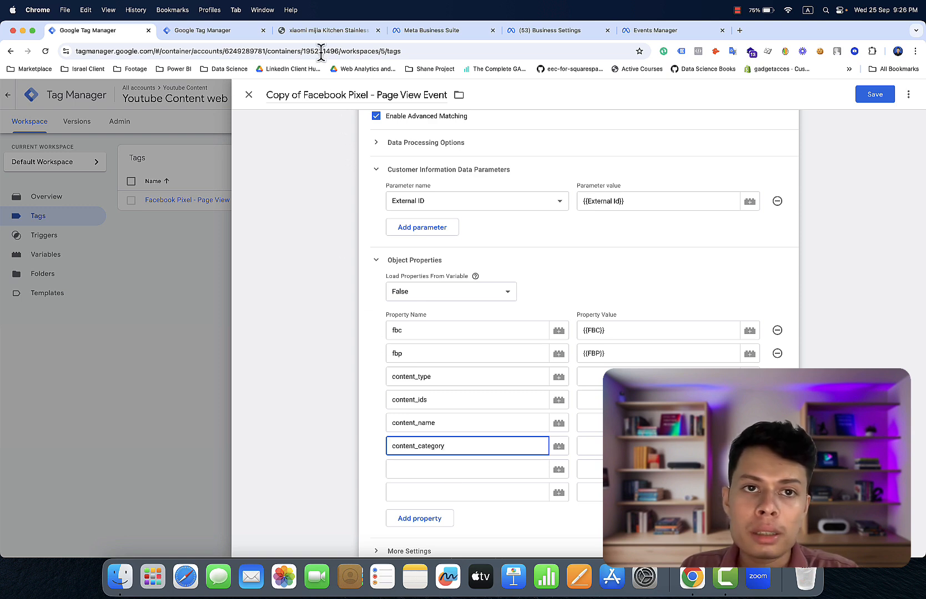
left_click(312, 33)
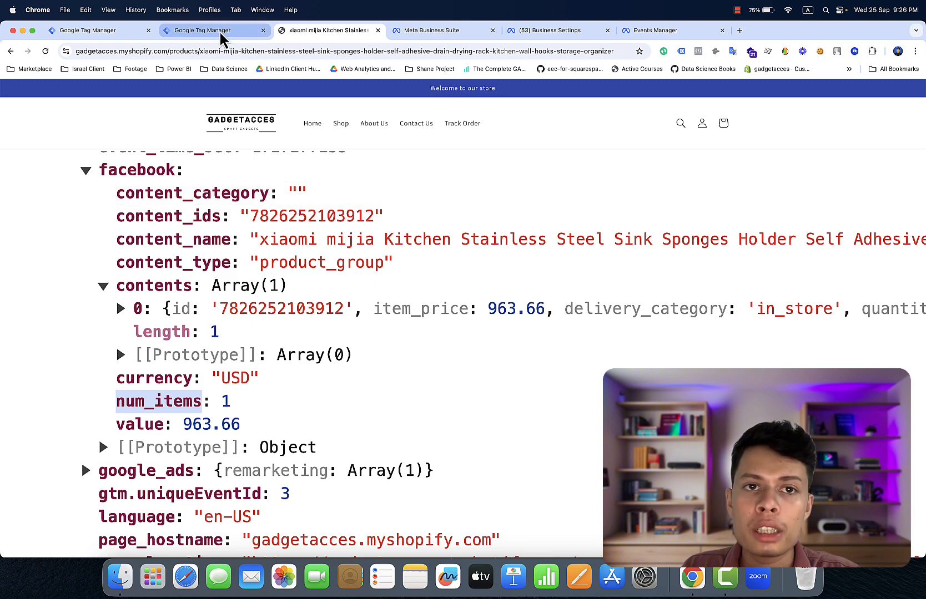
- Paste the content_ prefix into a new property name below content_category and recheck the store's keys
left_click(134, 33)
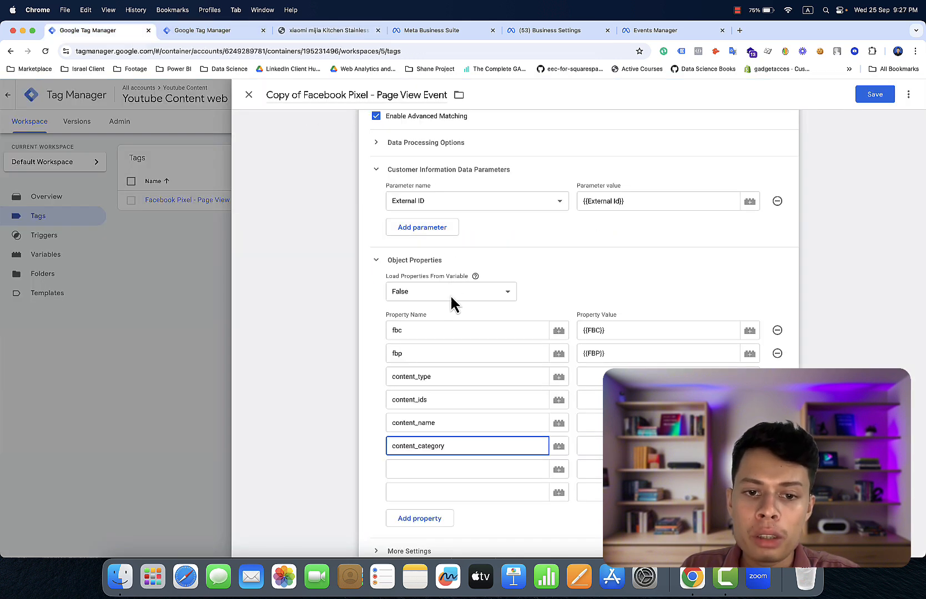
left_click(473, 469)
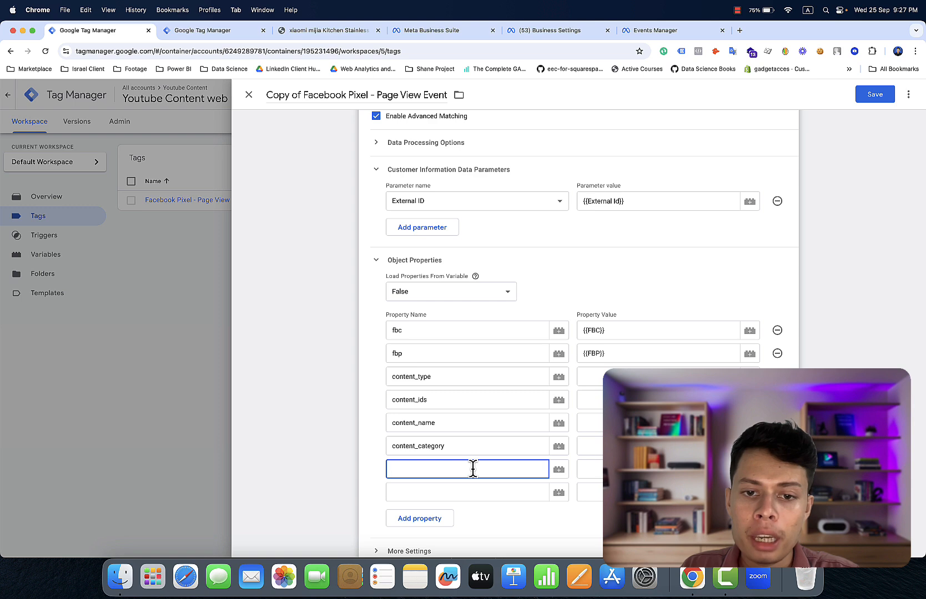
right_click(473, 469)
left_click(477, 473)
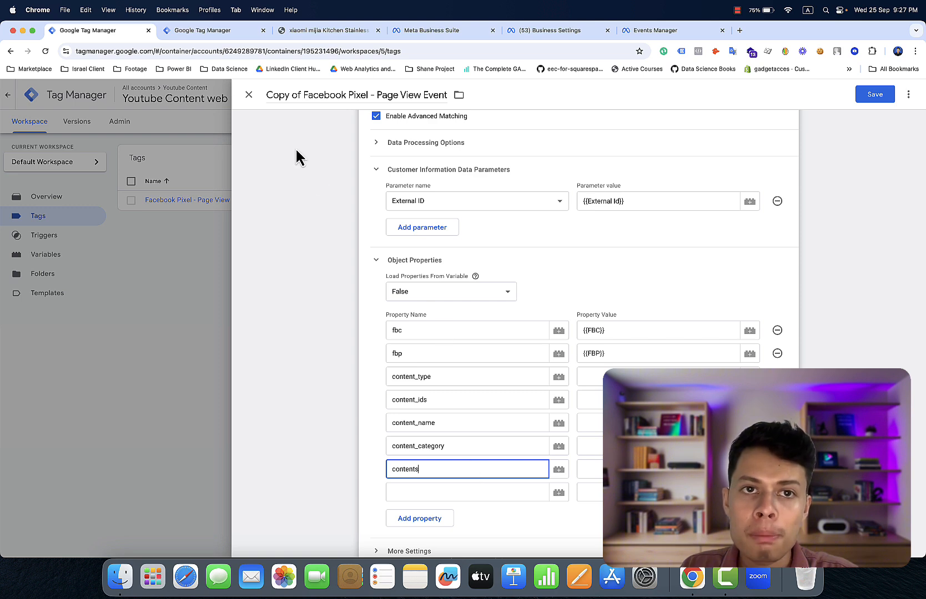
left_click(331, 31)
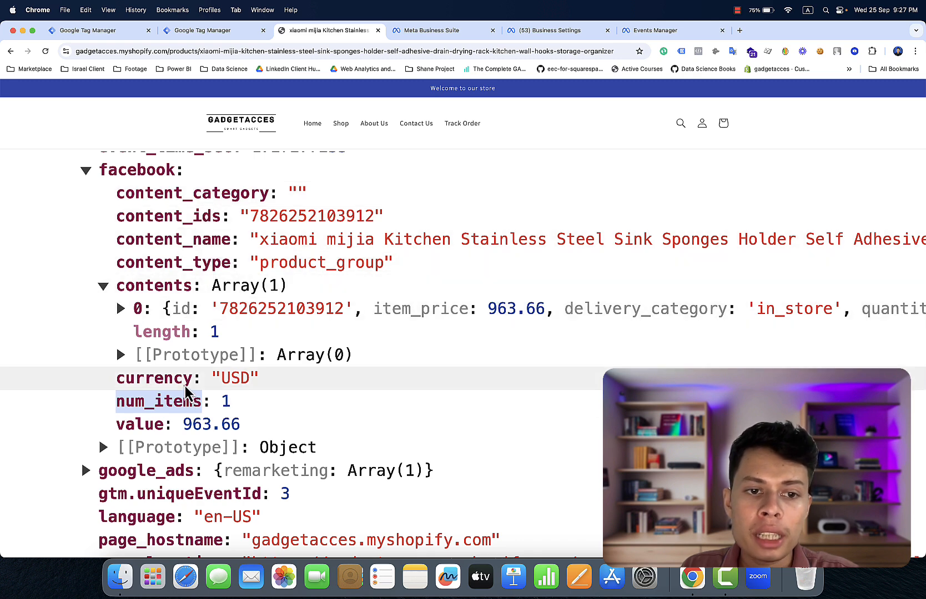
left_click(77, 32)
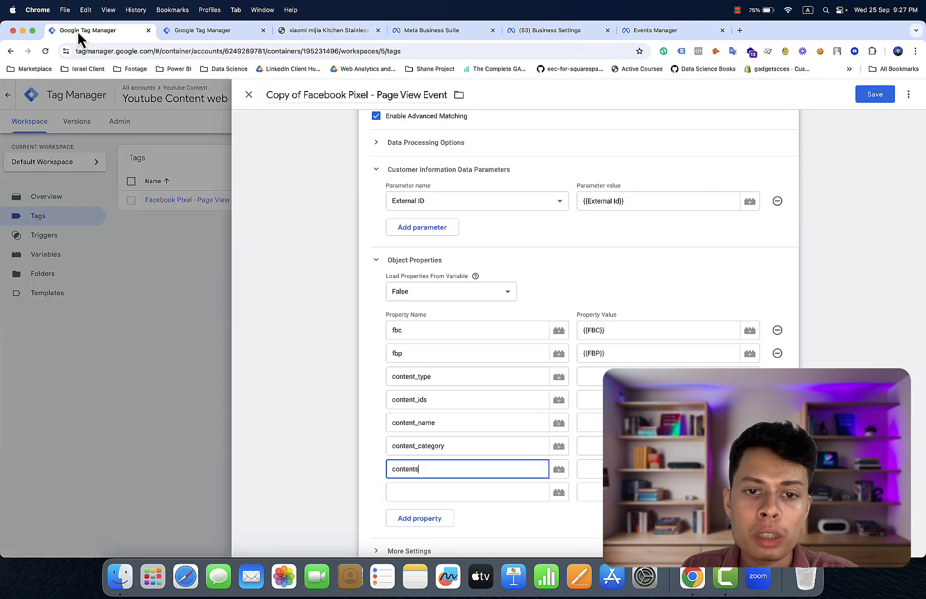
- Add two more property rows and enter the remaining names value, currency and num_items
left_click(408, 520)
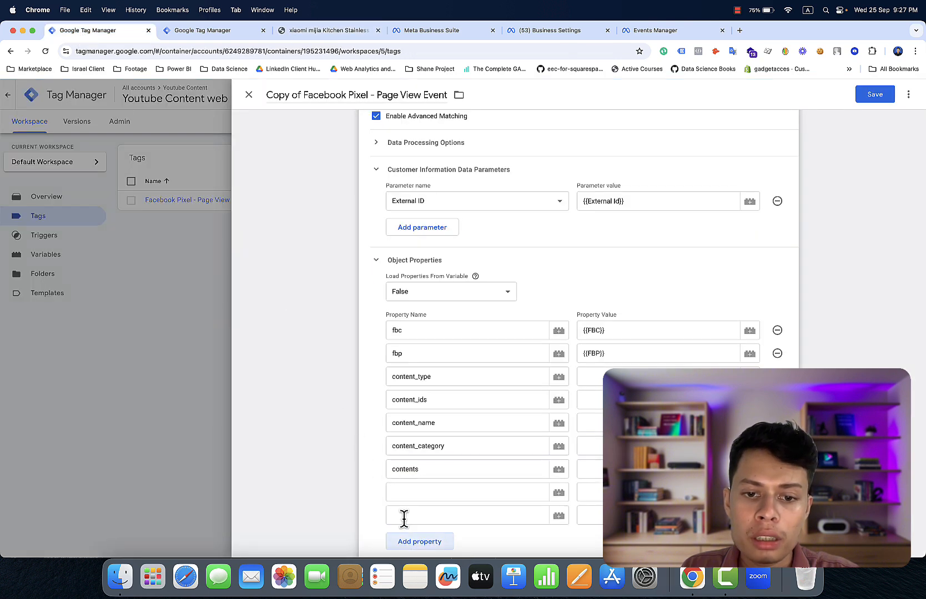
scroll(405, 513, "down", 1)
scroll(405, 513, "down", 3)
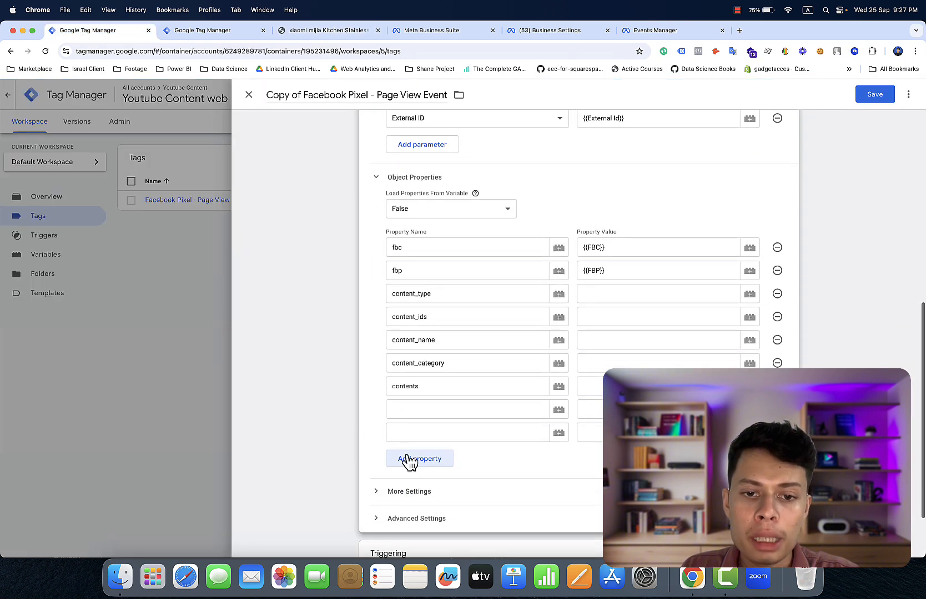
left_click(408, 461)
left_click(402, 409)
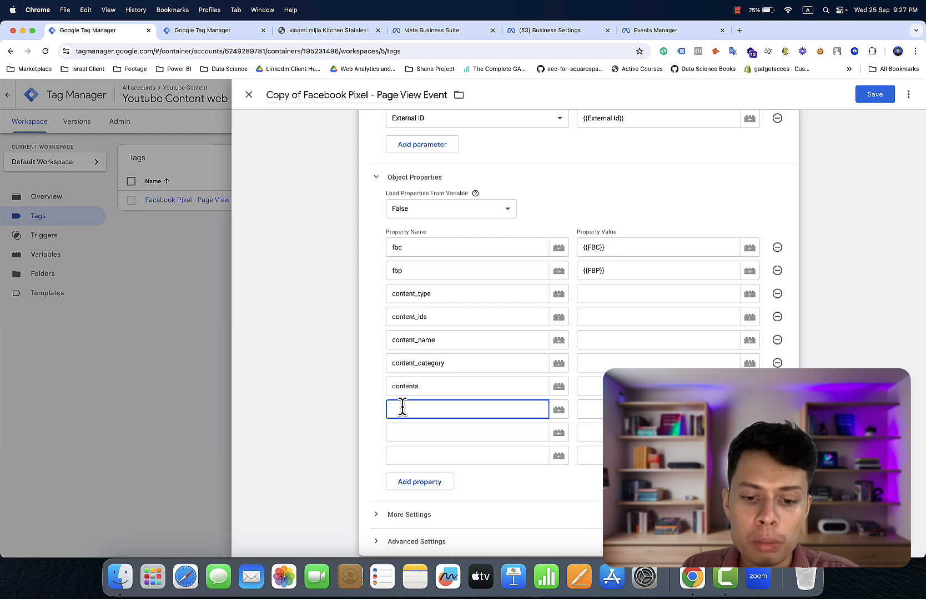
type("cu")
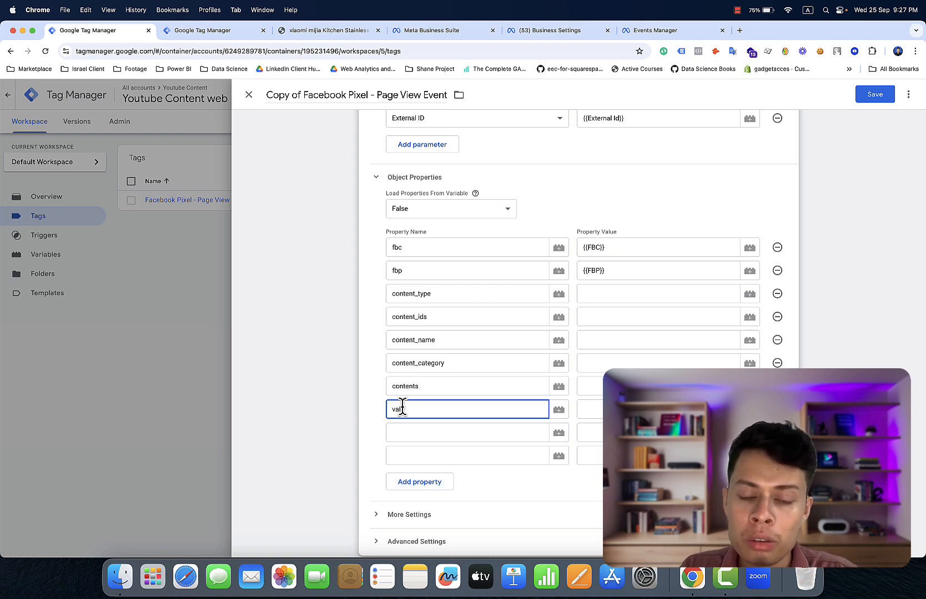
left_click(407, 431)
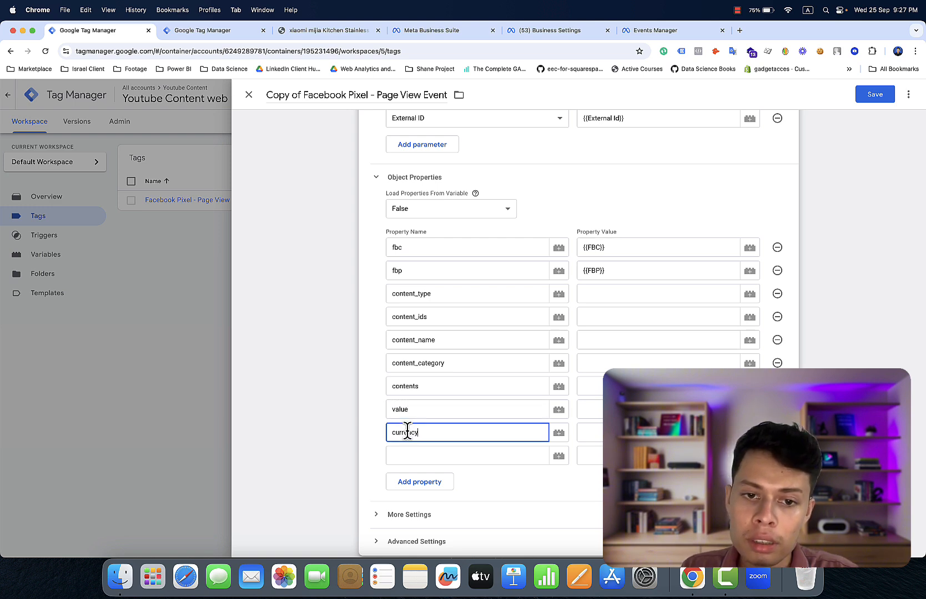
left_click(413, 455)
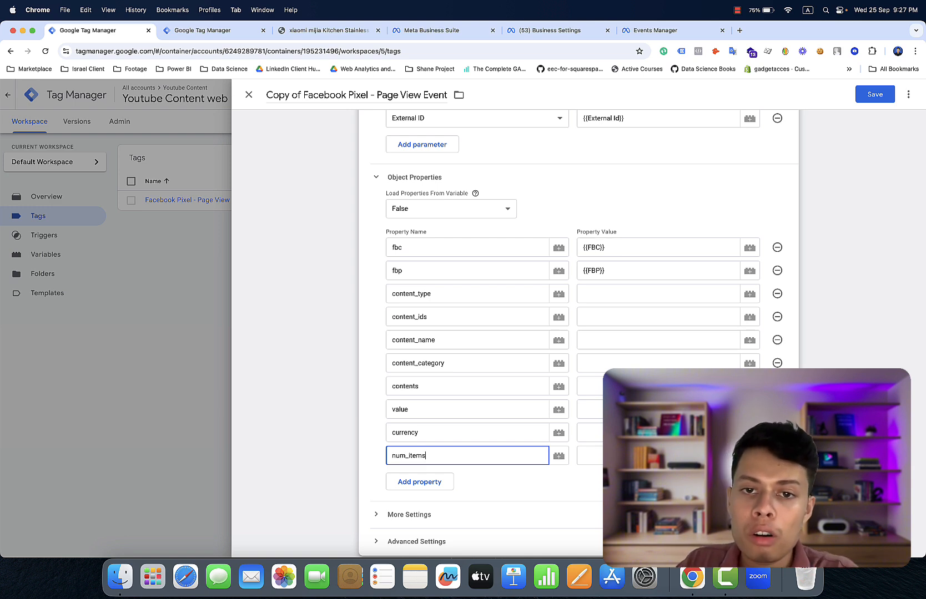
- Map num_items, currency, content_type and content_ids to FB num_items, FB currency, FB Type and FB IDS
left_click(749, 456)
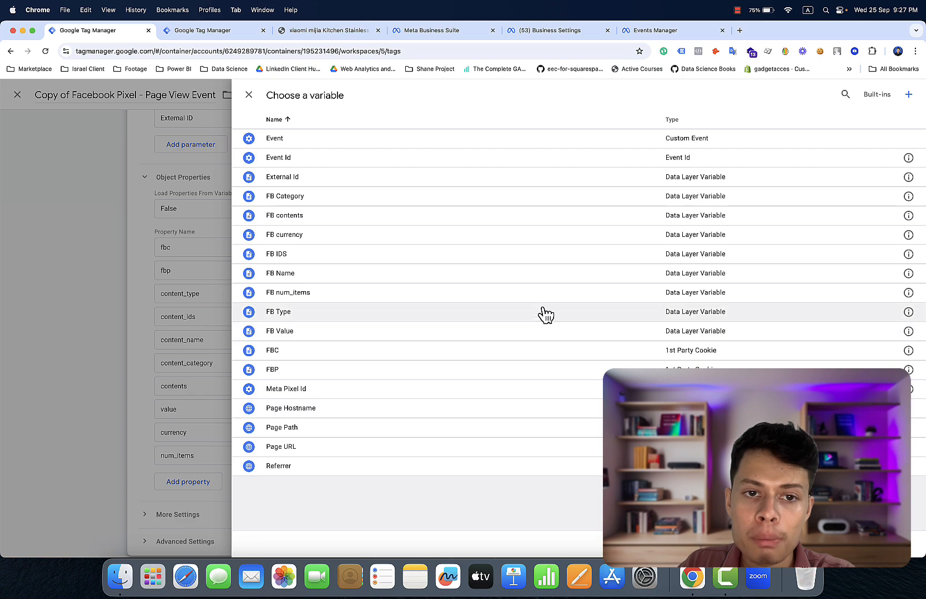
left_click(544, 300)
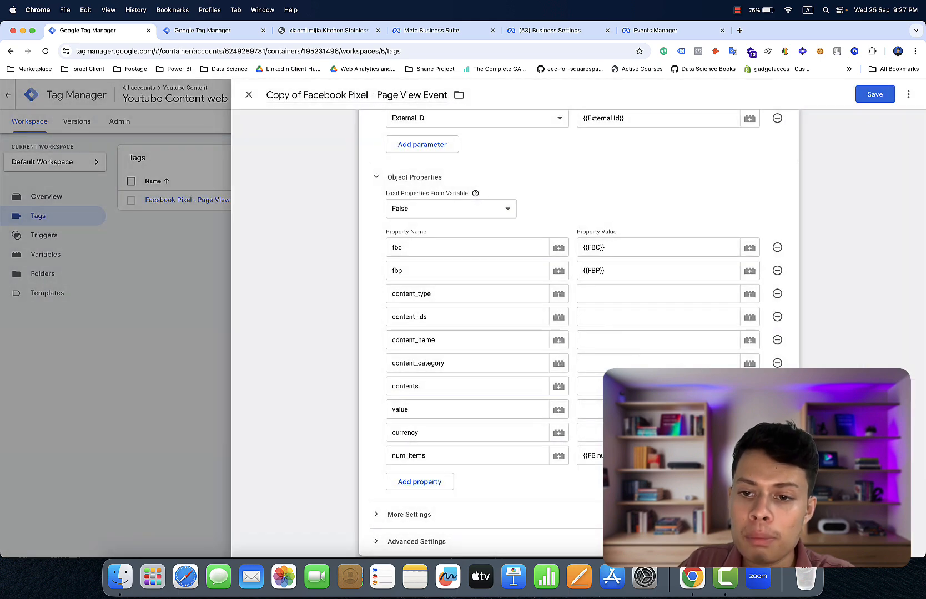
left_click(749, 432)
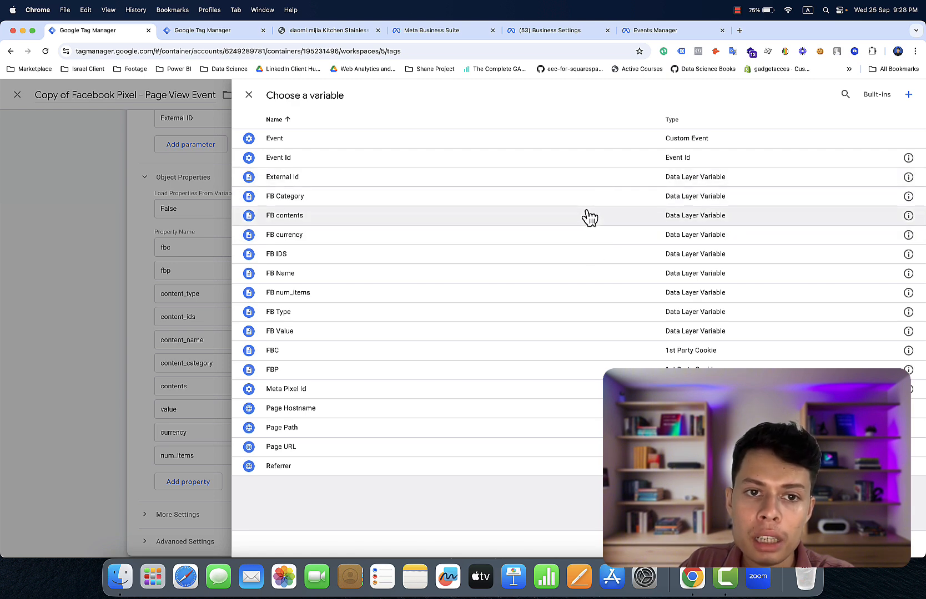
left_click(574, 243)
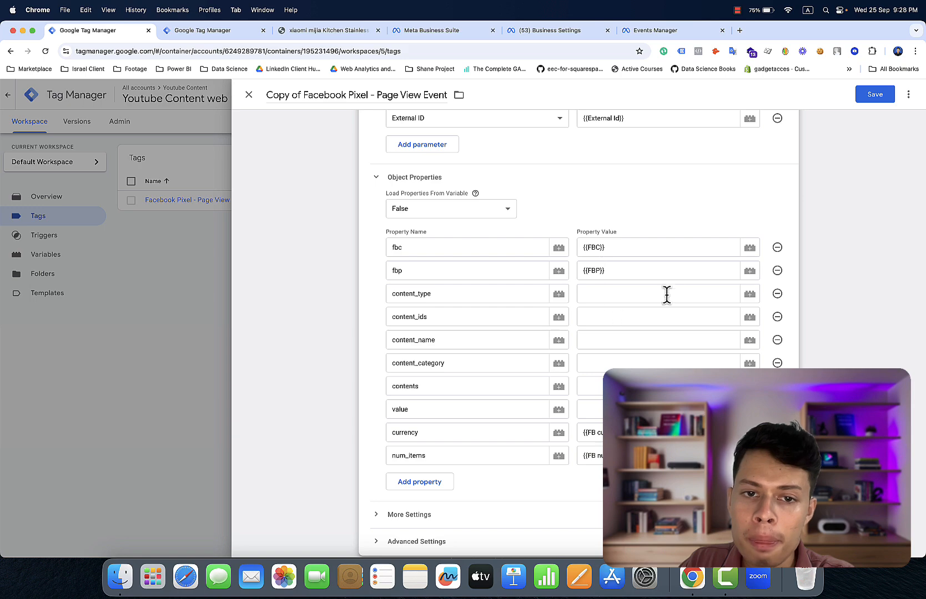
left_click(749, 294)
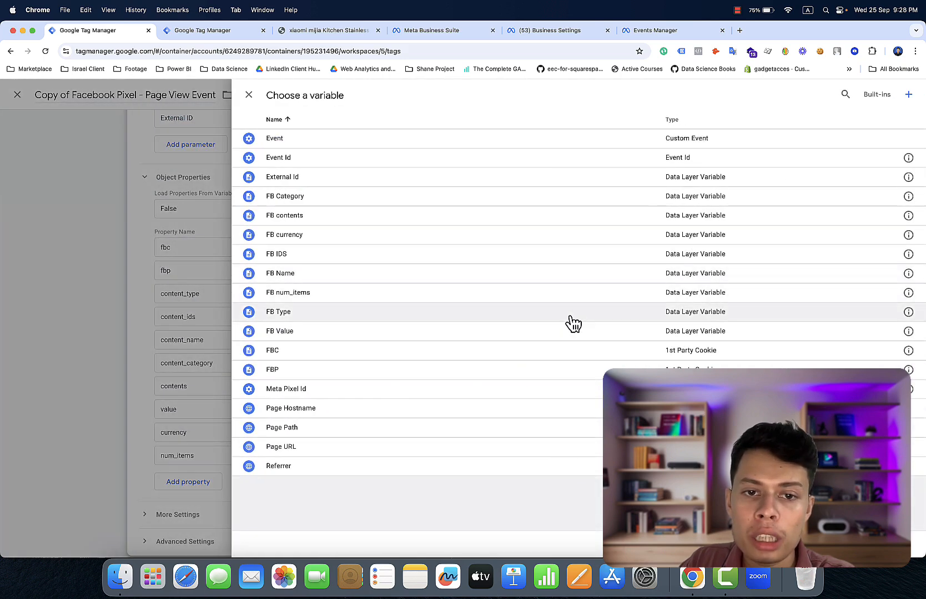
left_click(573, 316)
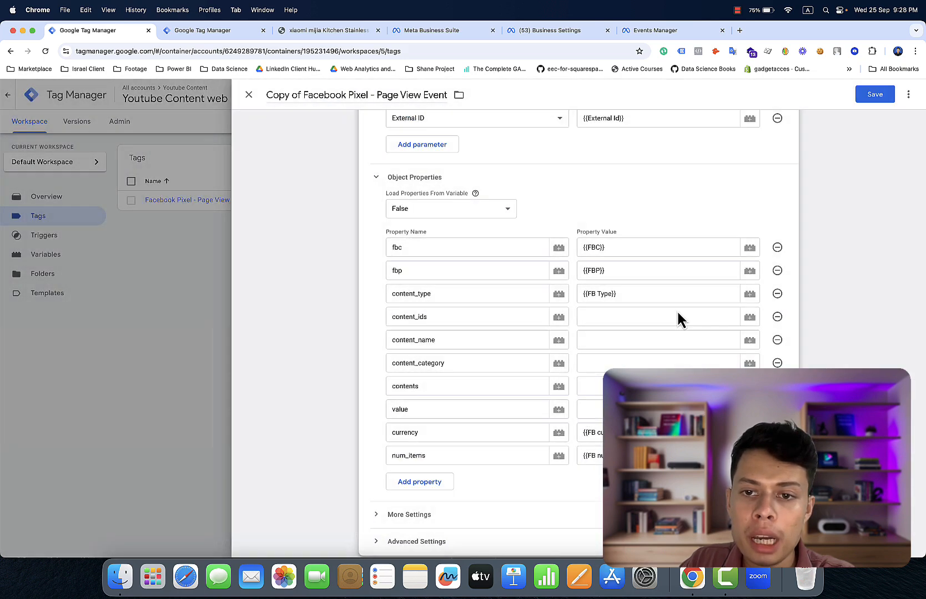
left_click(749, 319)
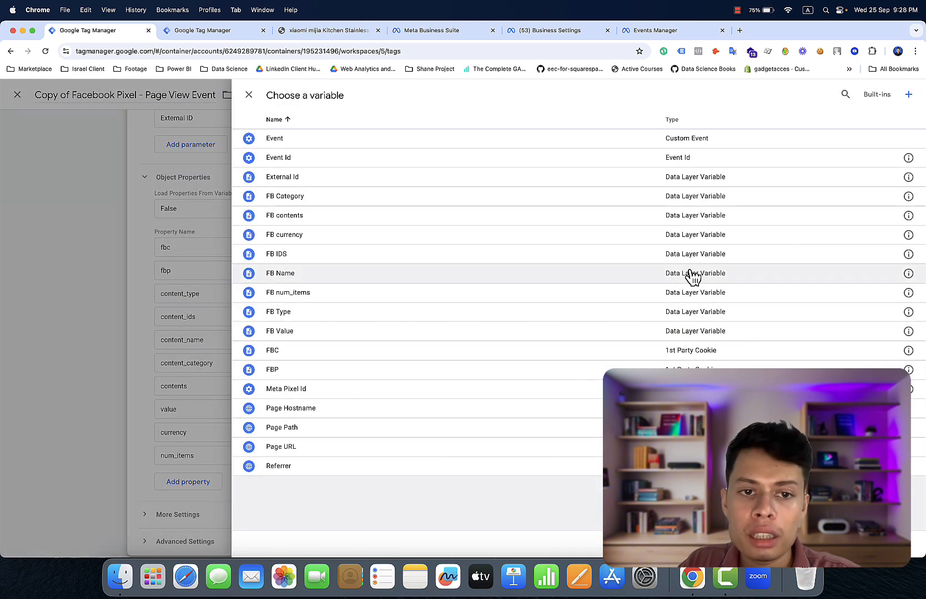
left_click(663, 262)
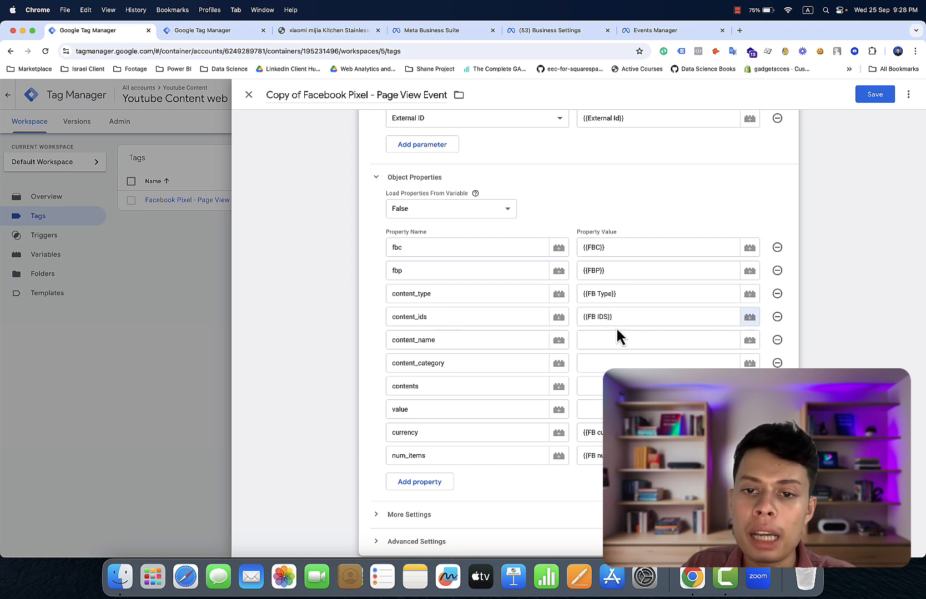
- Map content_name, content_category and contents to FB Name, FB Category and FB contents, then start the value property
left_click(751, 341)
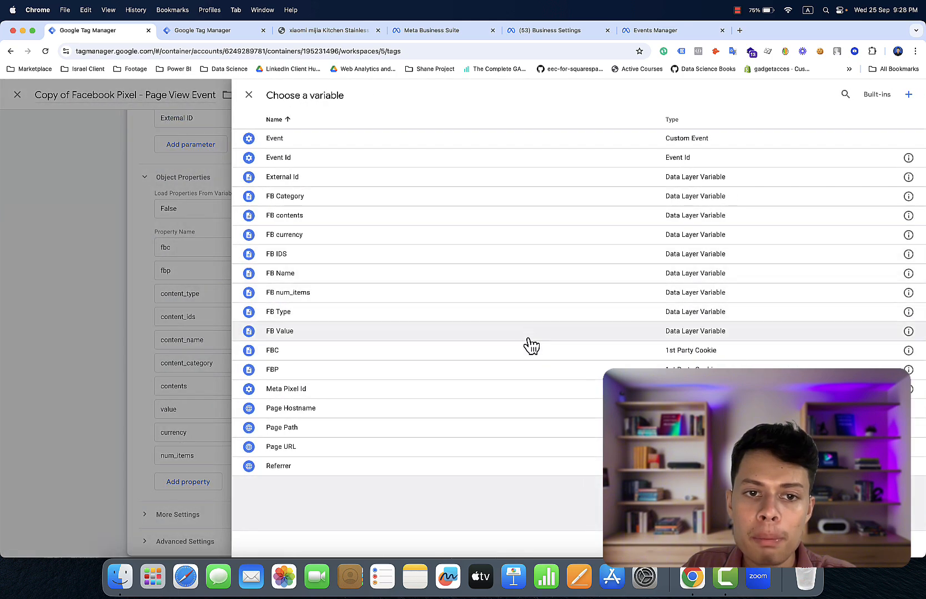
left_click(516, 275)
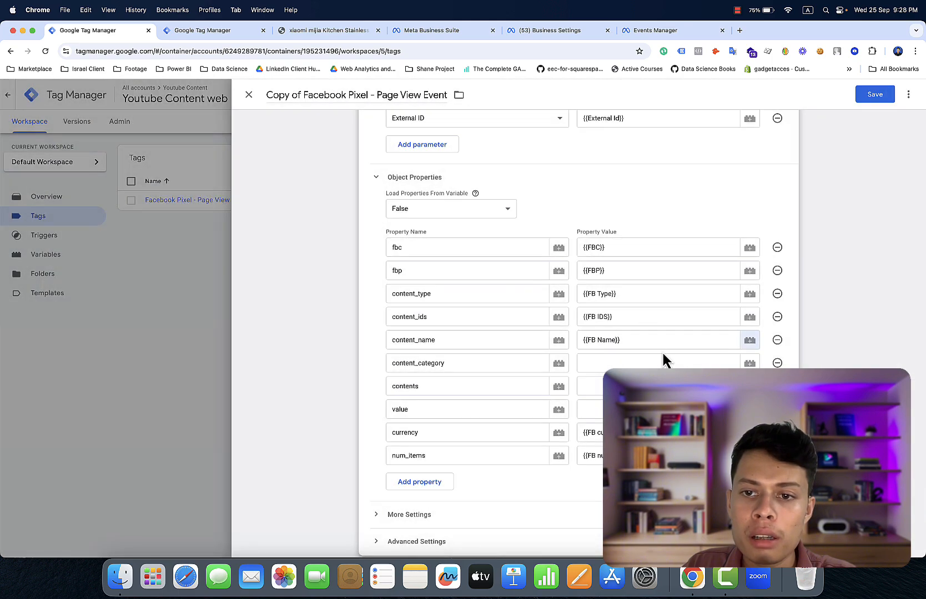
left_click(750, 364)
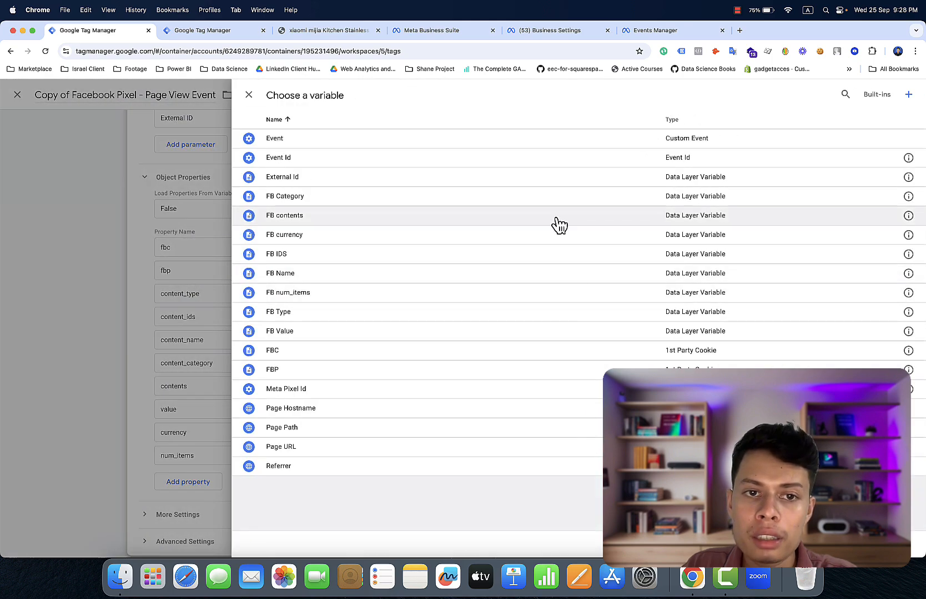
left_click(553, 201)
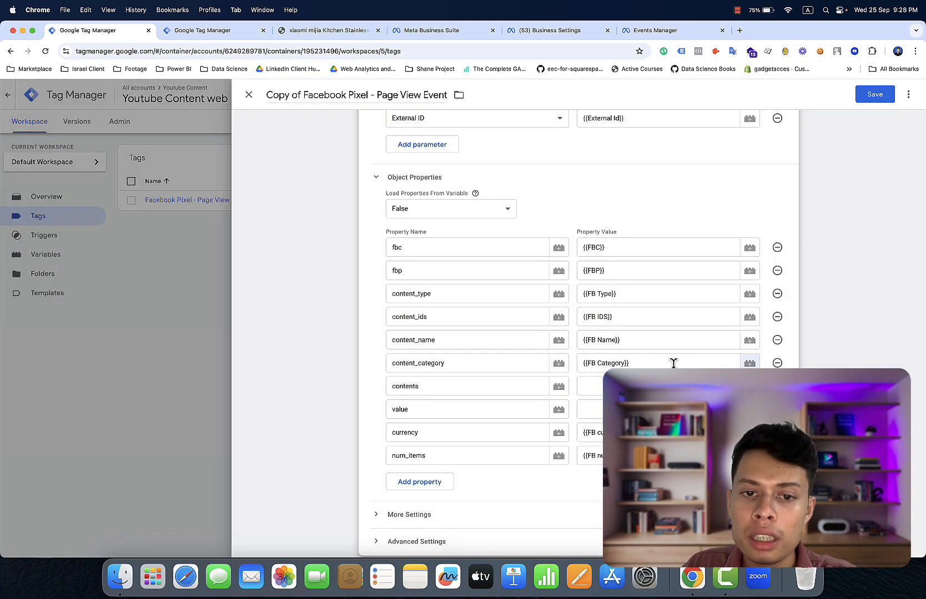
left_click(749, 386)
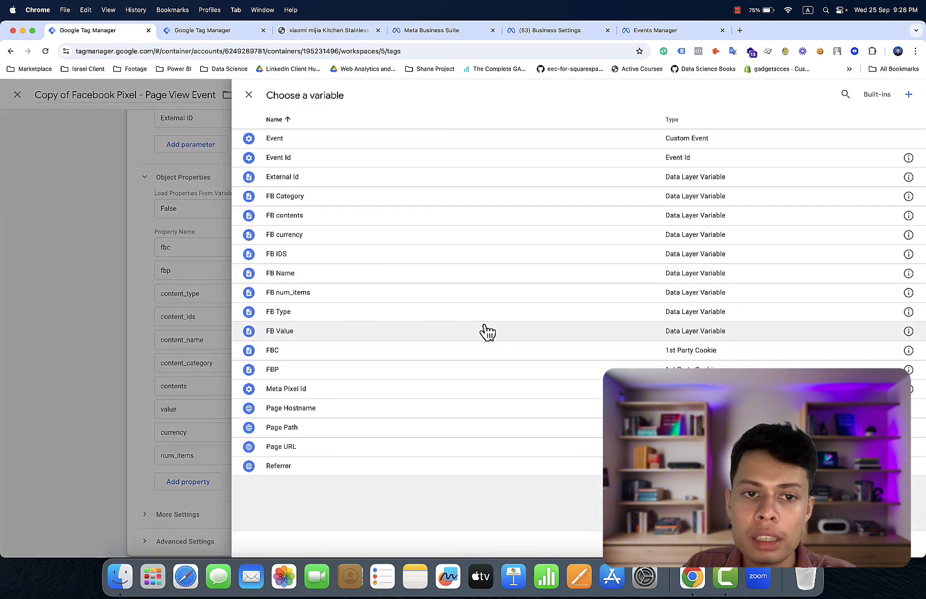
left_click(381, 217)
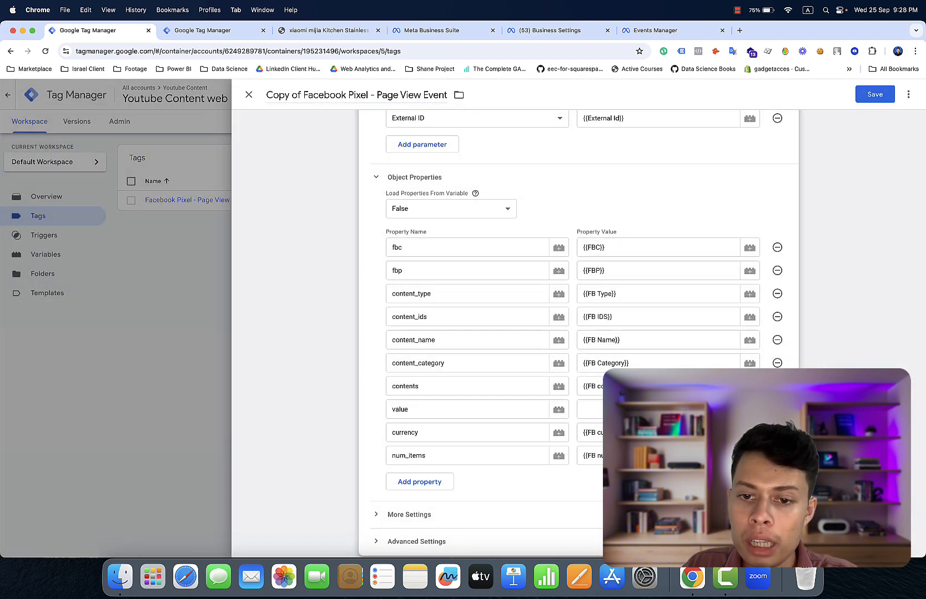
left_click(749, 409)
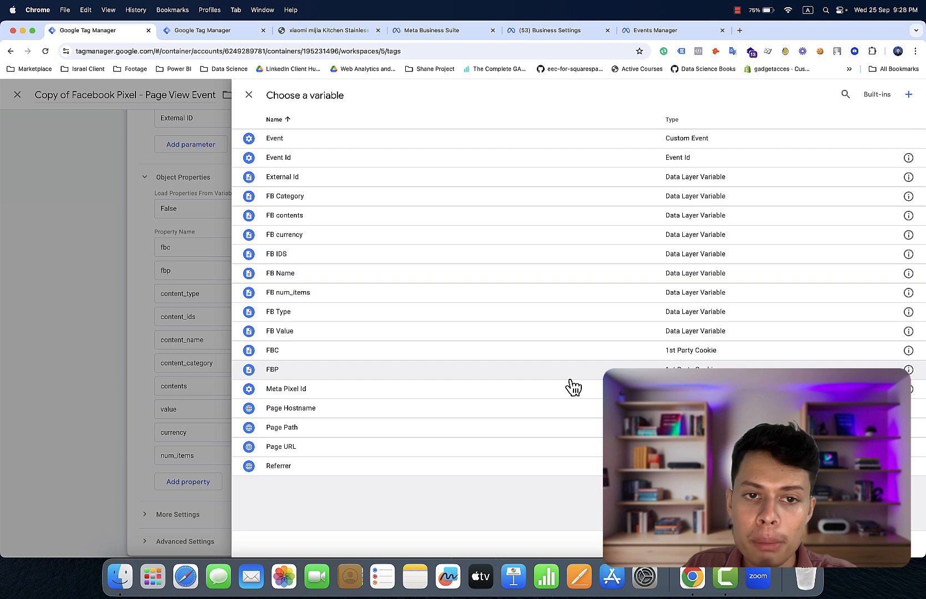
left_click(537, 333)
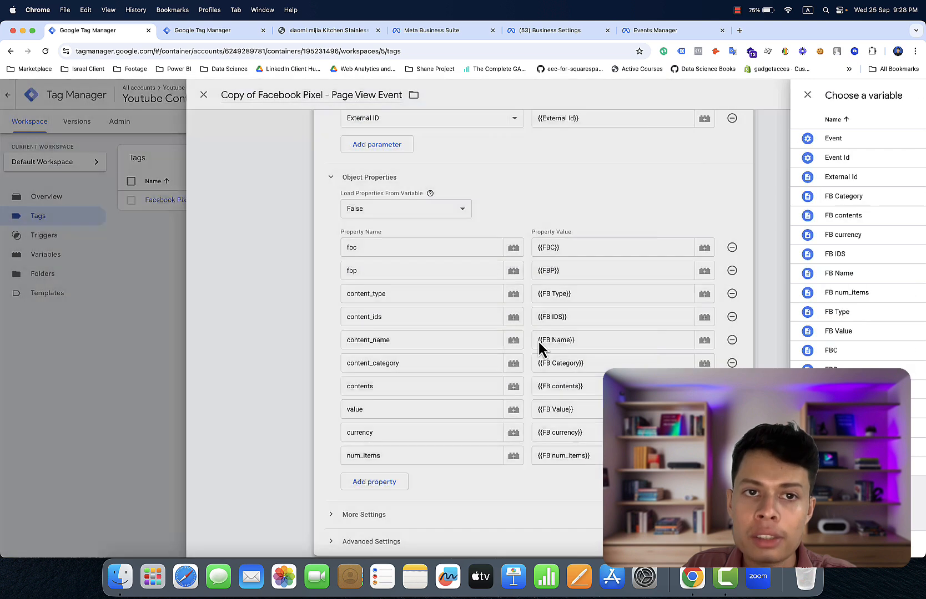
scroll(582, 355, "down", 3)
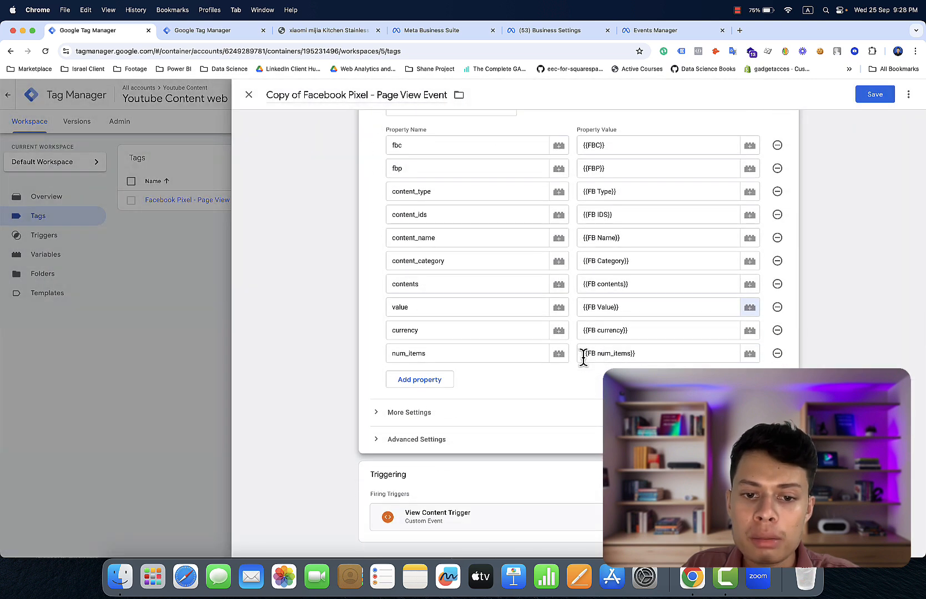
scroll(584, 361, "up", 2)
scroll(590, 420, "up", 10)
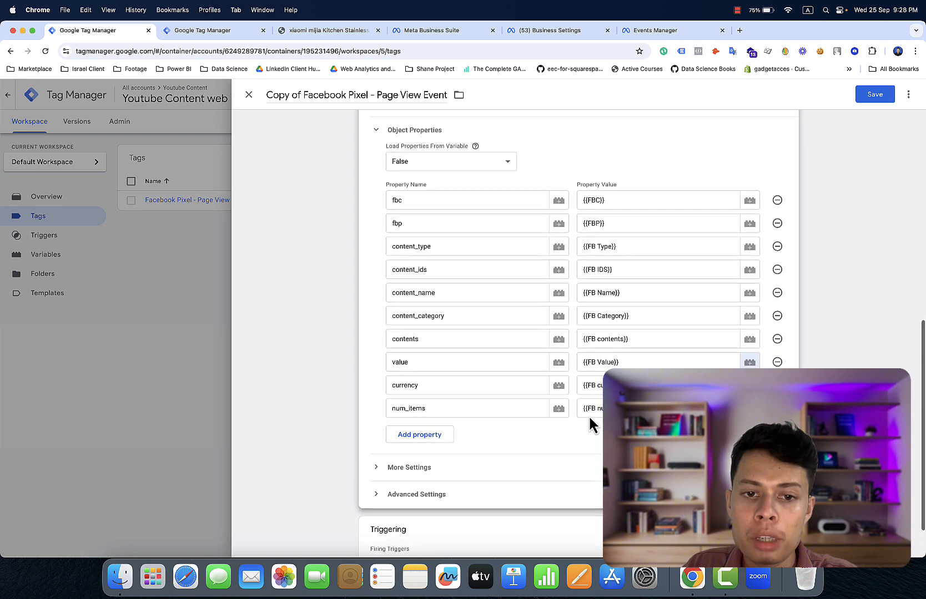
scroll(590, 425, "up", 1)
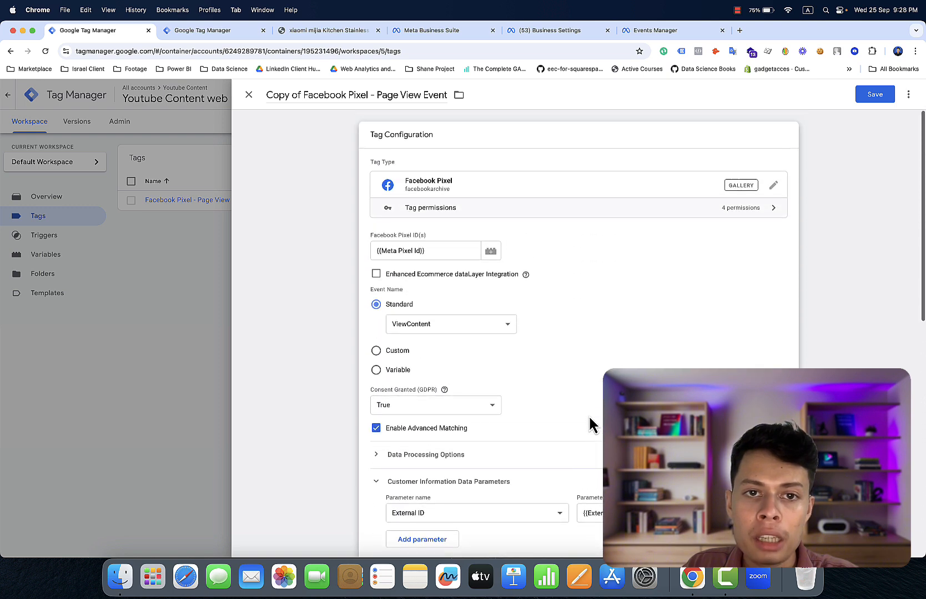
- Rename the copied tag to 'Facebook Pixel - View Content Event' and save it
left_click(400, 94)
key("BackSpace")
key("BackSpace")
key("BackSpace")
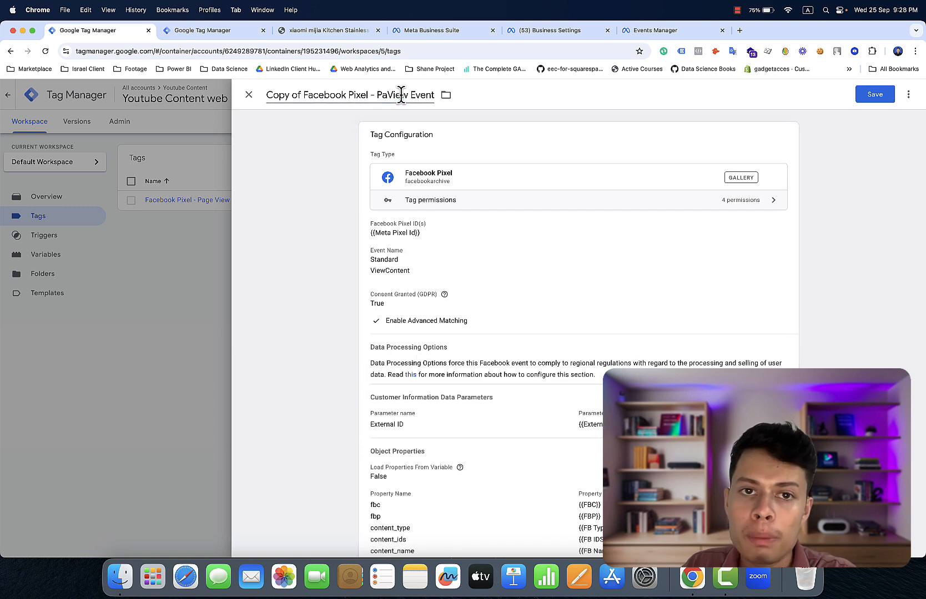
key("BackSpace")
key("BackSpace")
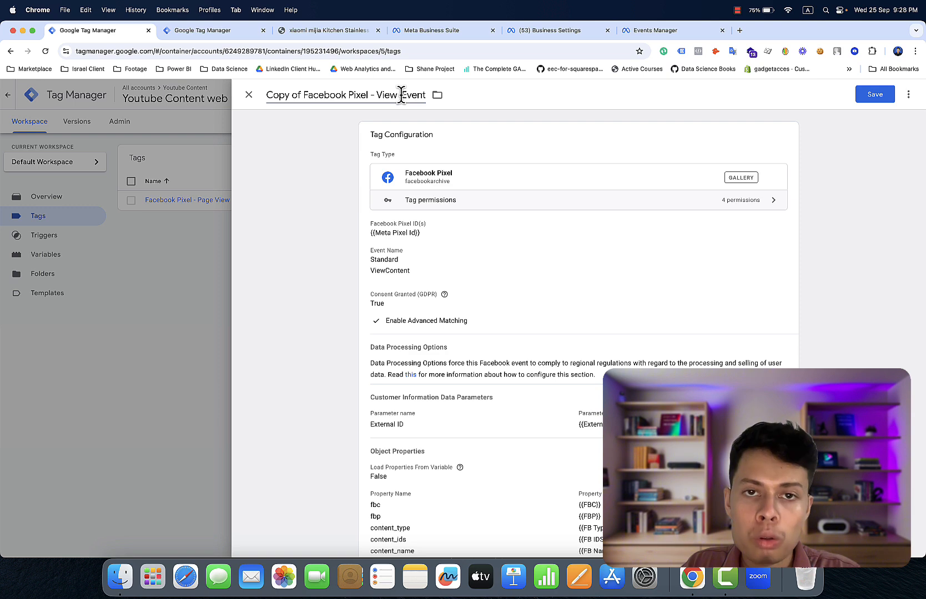
type("- View Con ")
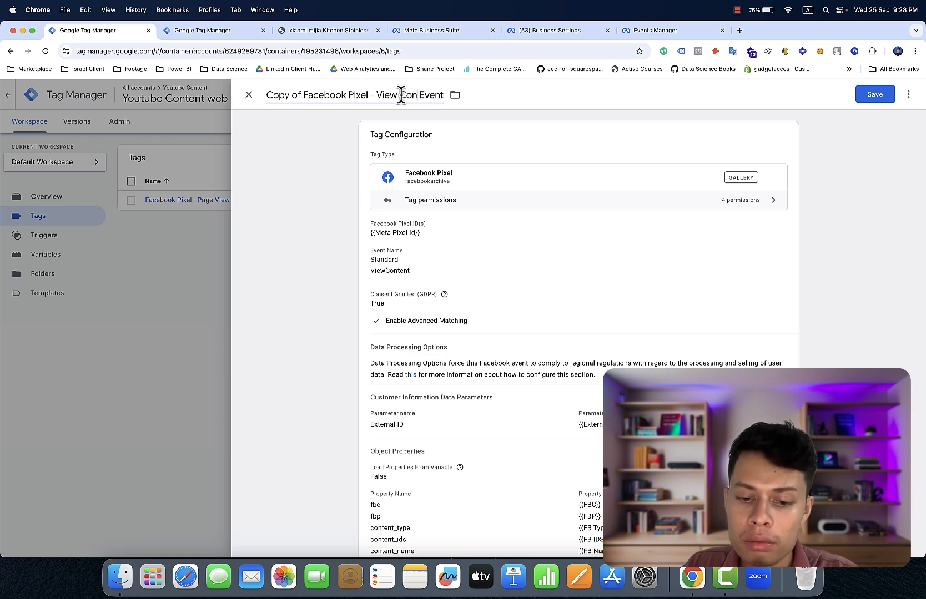
type("tent")
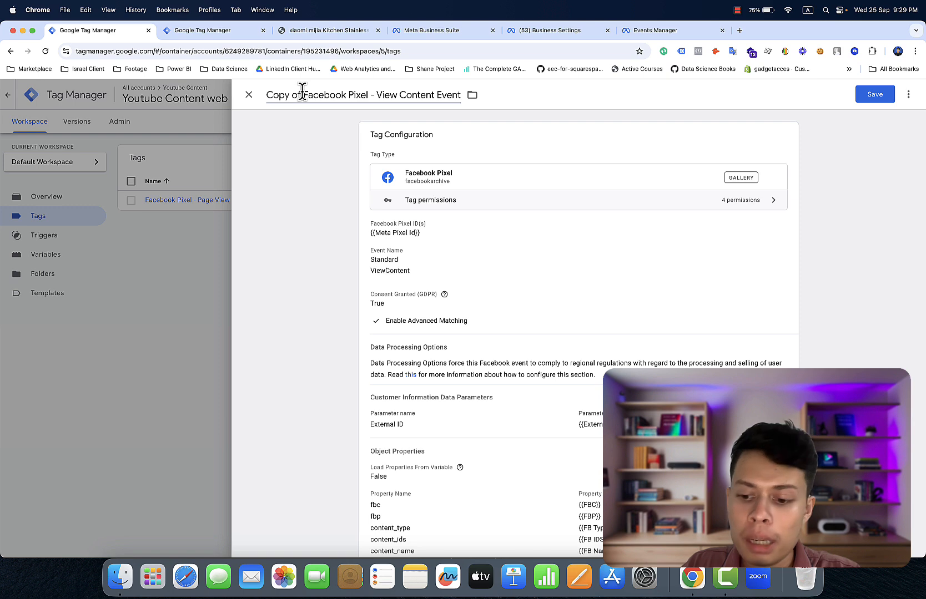
key("BackSpace")
key("BackSpace")
key("BackSpace")
key("BackSpace")
key("BackSpace")
key("BackSpace")
key("BackSpace")
key("BackSpace")
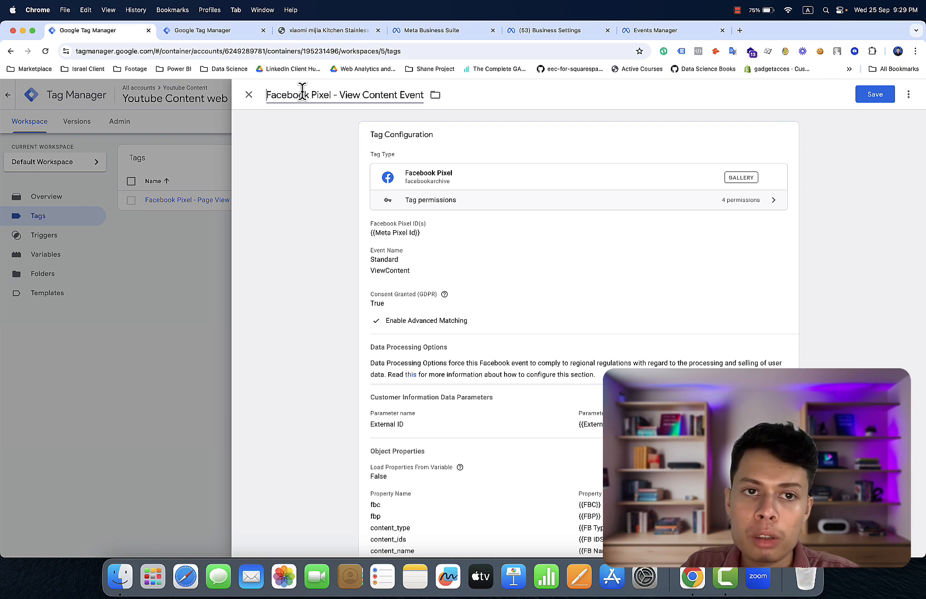
left_click(863, 98)
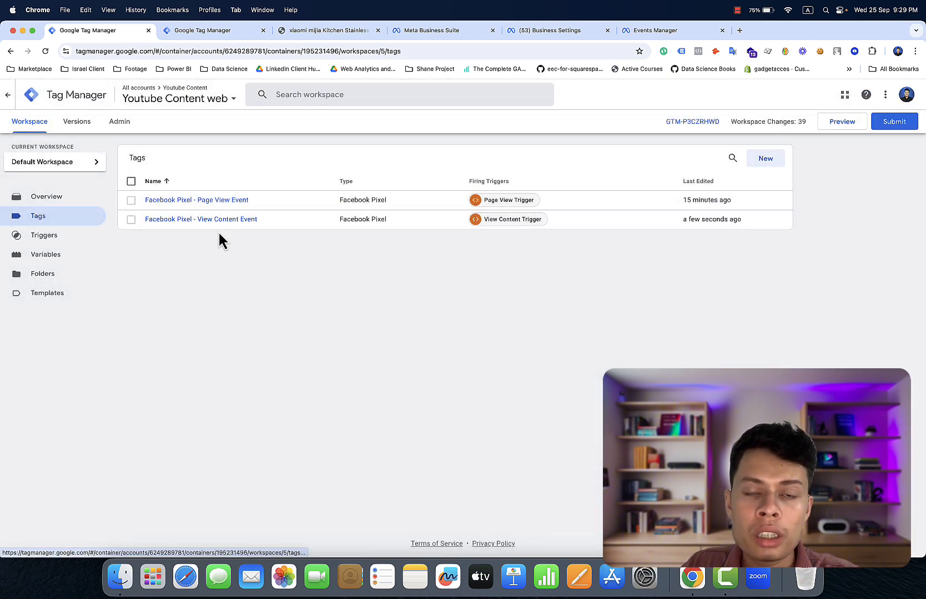
- Return to the sponge holder product page, close DevTools, then reopen DevTools via Inspect
left_click(336, 30)
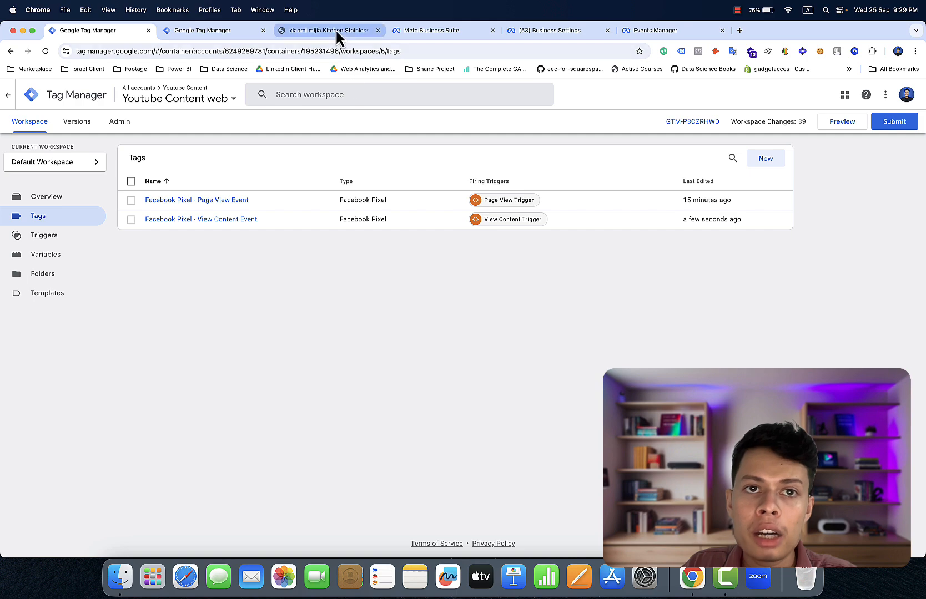
scroll(616, 215, "up", 12)
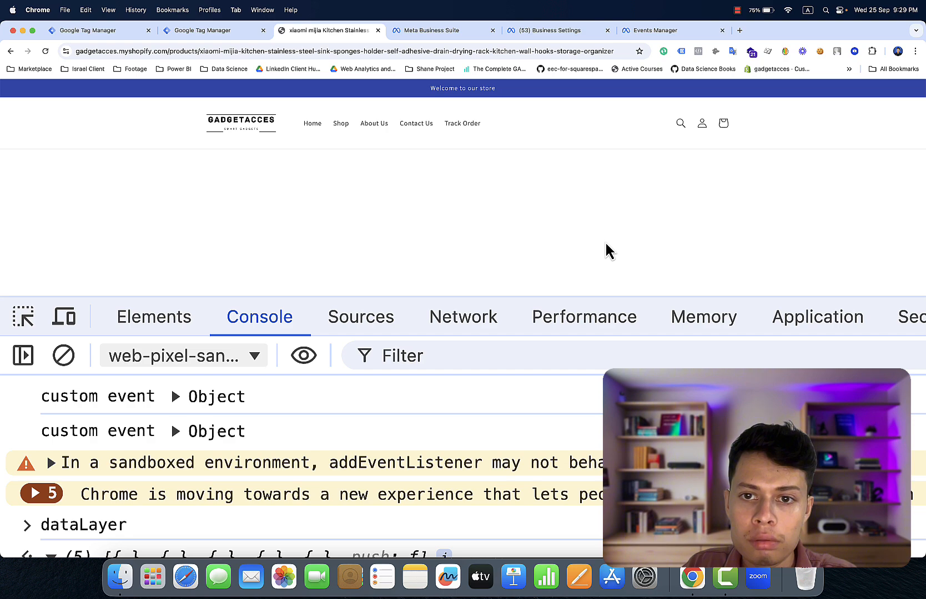
key("super+0")
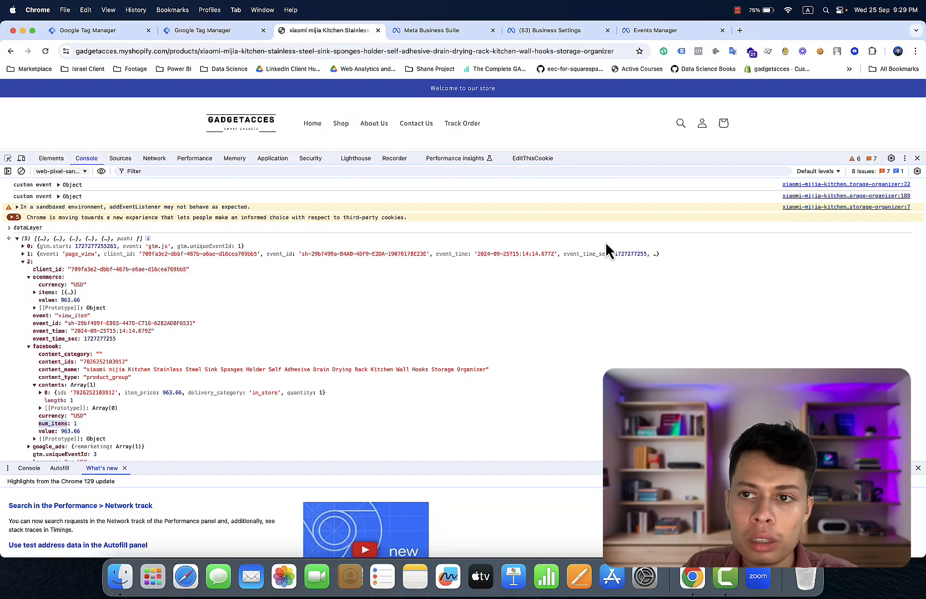
left_click(916, 158)
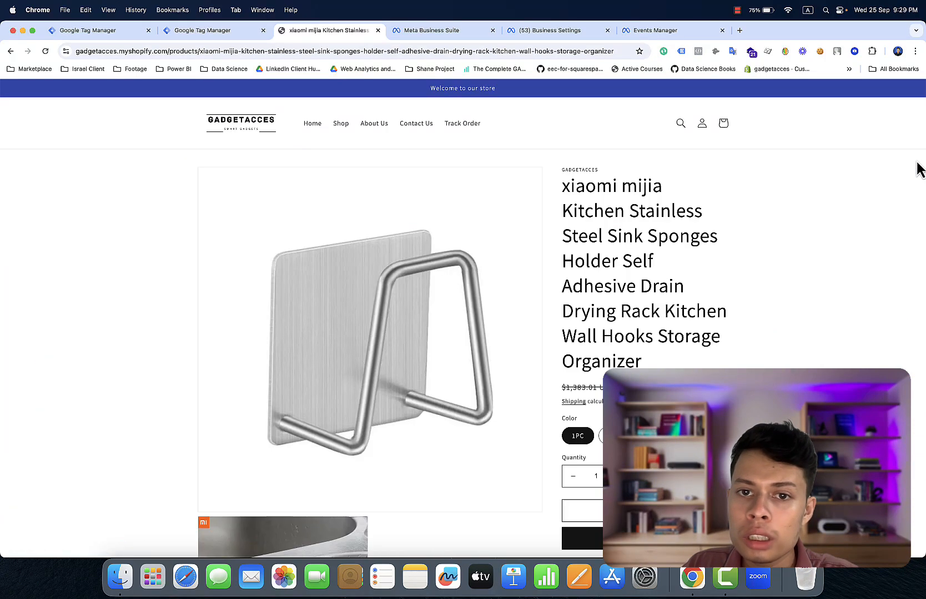
scroll(832, 297, "down", 4)
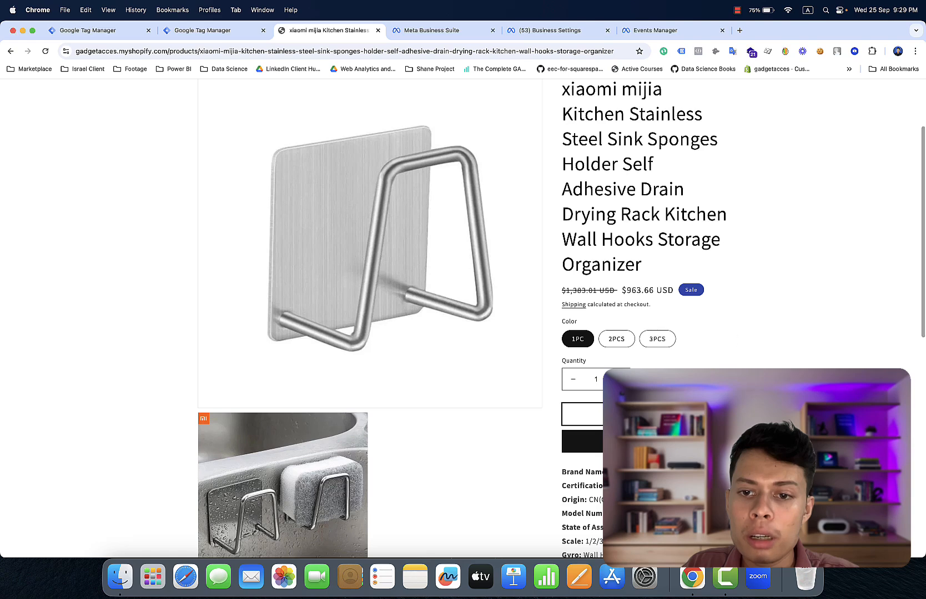
right_click(805, 345)
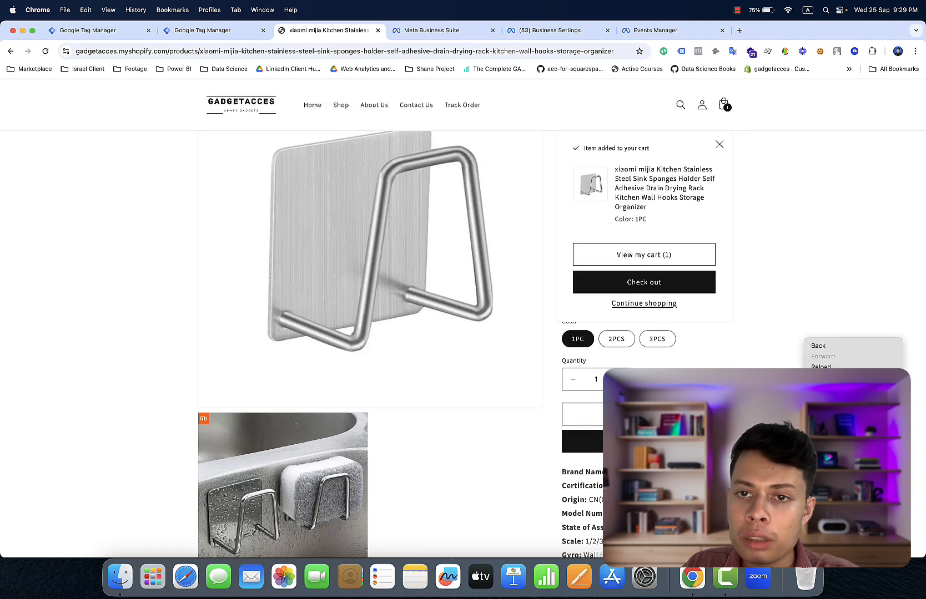
left_click(821, 472)
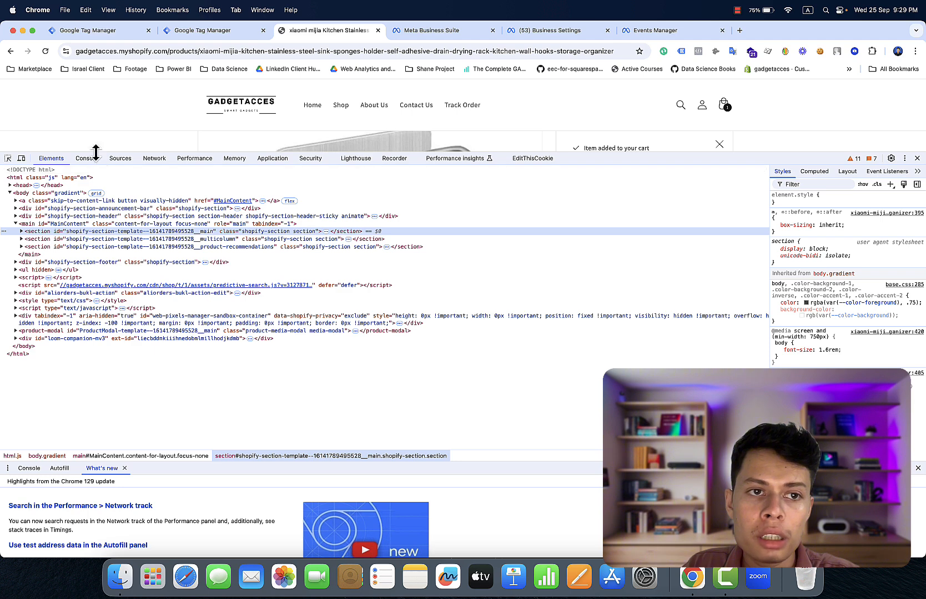
- In the Console, set the execution context to web-pixel-sandbox
left_click(91, 159)
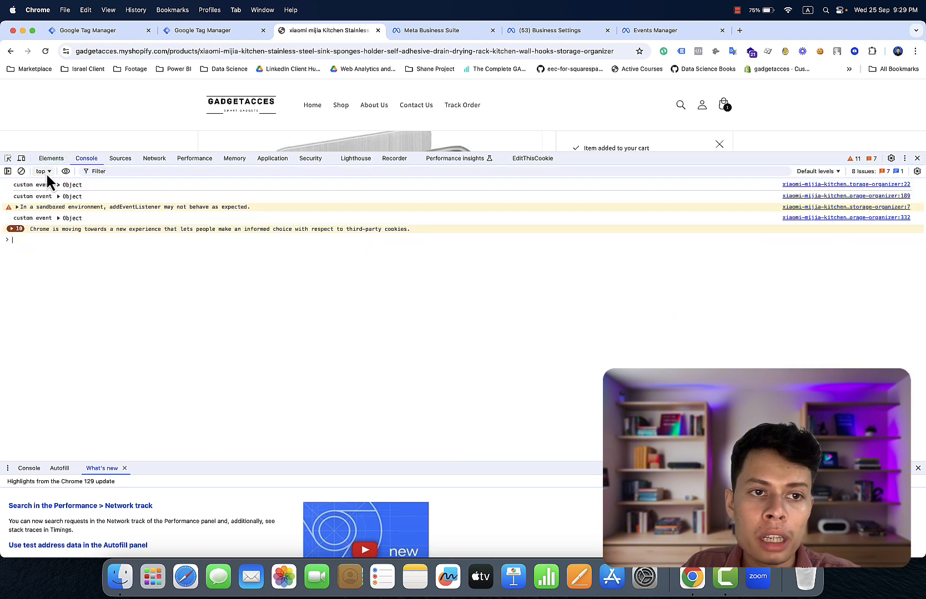
left_click(47, 173)
scroll(132, 289, "down", 5)
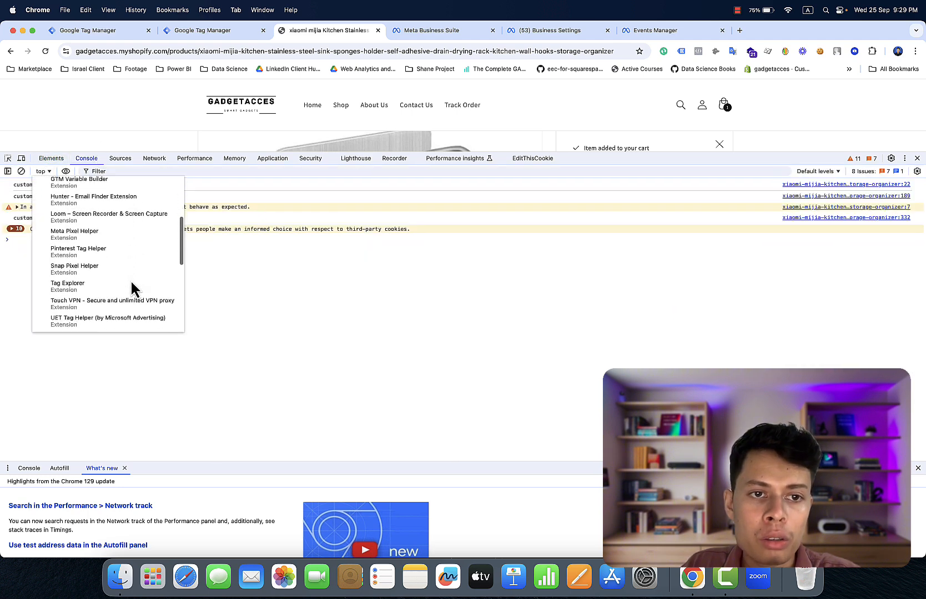
scroll(132, 286, "down", 5)
left_click(133, 285)
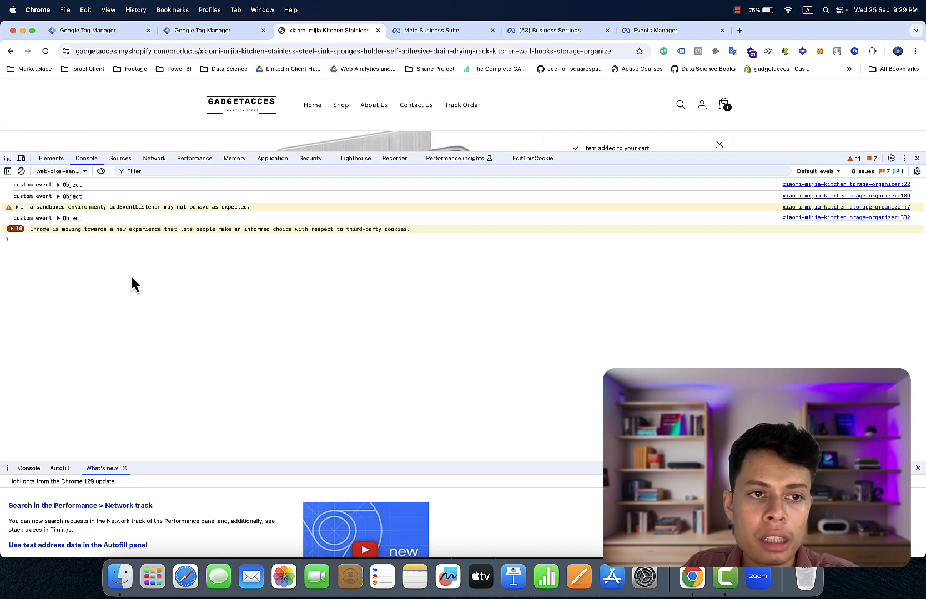
- Run dataLayer and expand the returned array to show its six entries
left_click(51, 242)
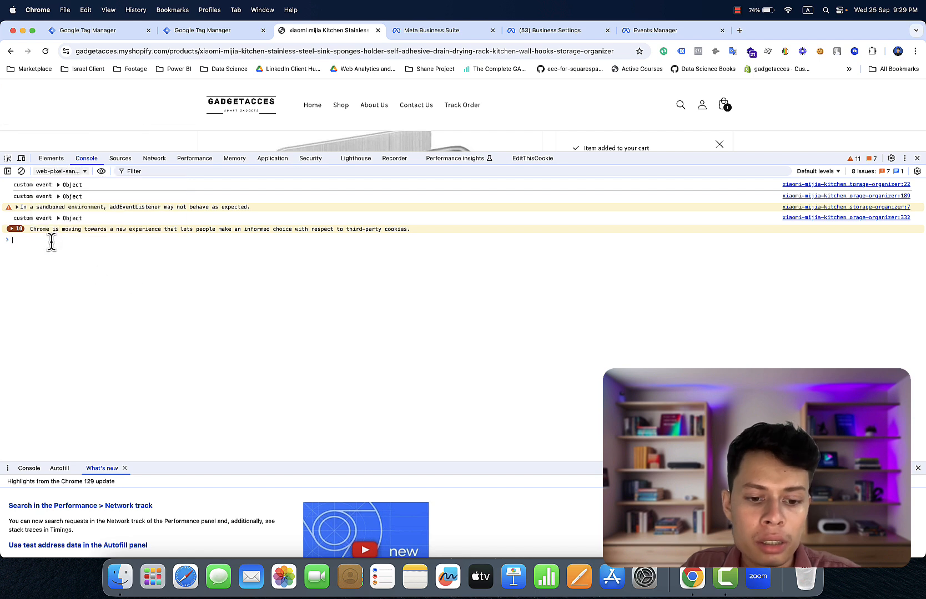
type("da")
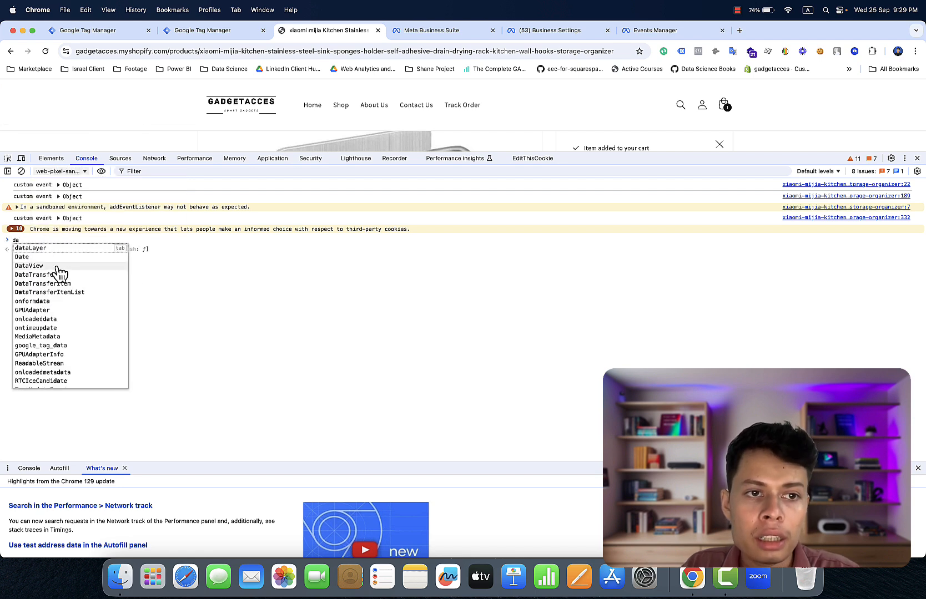
key("Tab")
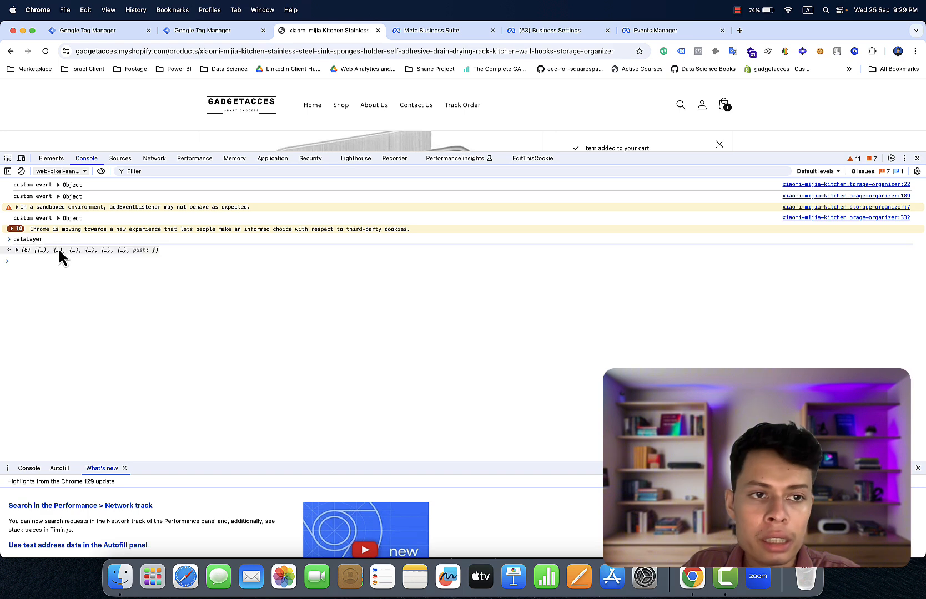
left_click(57, 250)
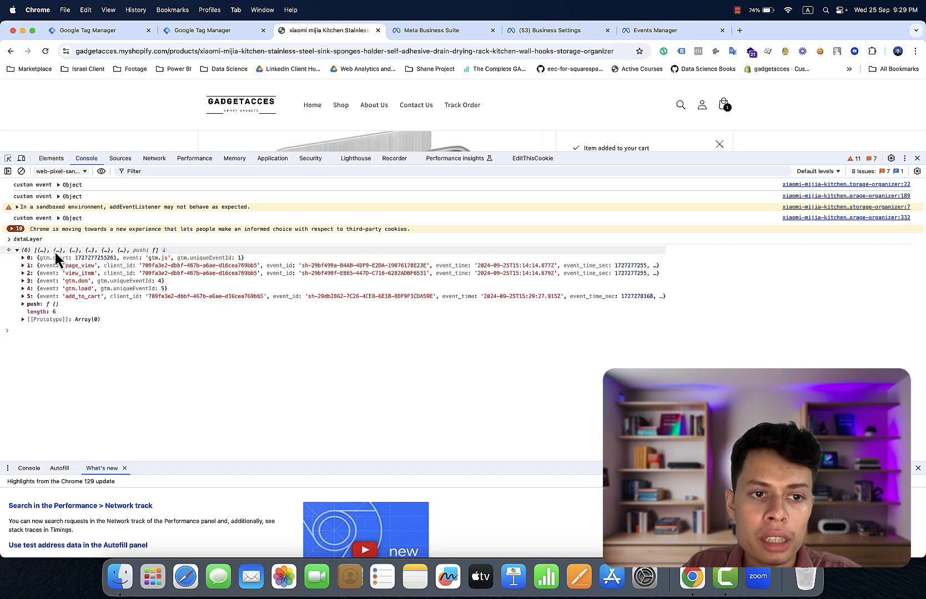
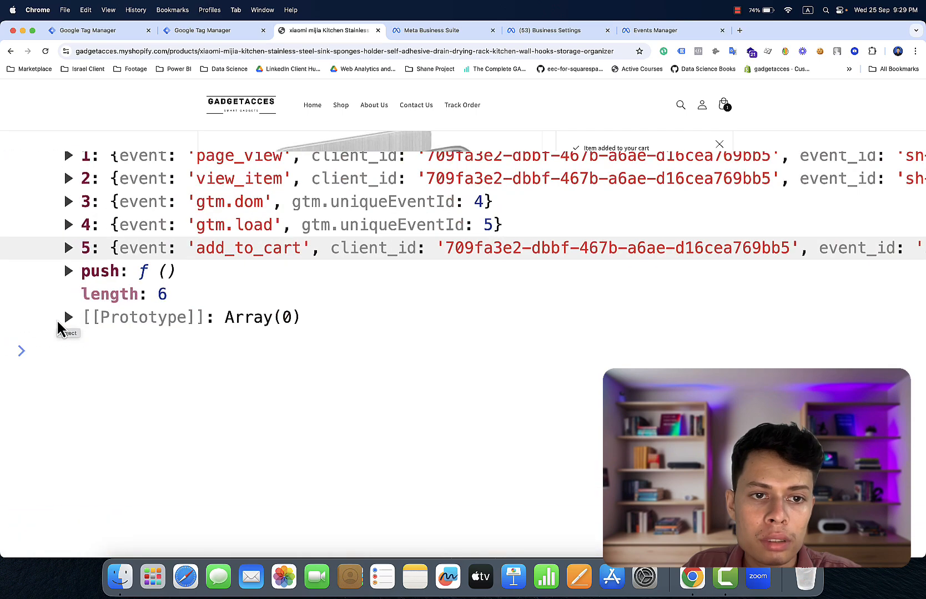
- Expand the add_to_cart dataLayer entry (entry 5) to view its properties
scroll(60, 328, "up", 2)
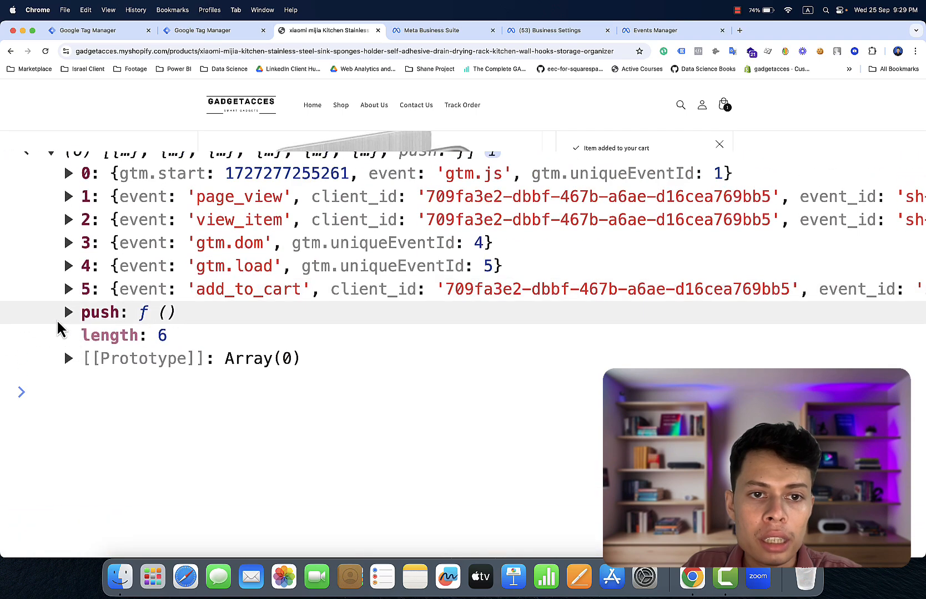
left_click(100, 296)
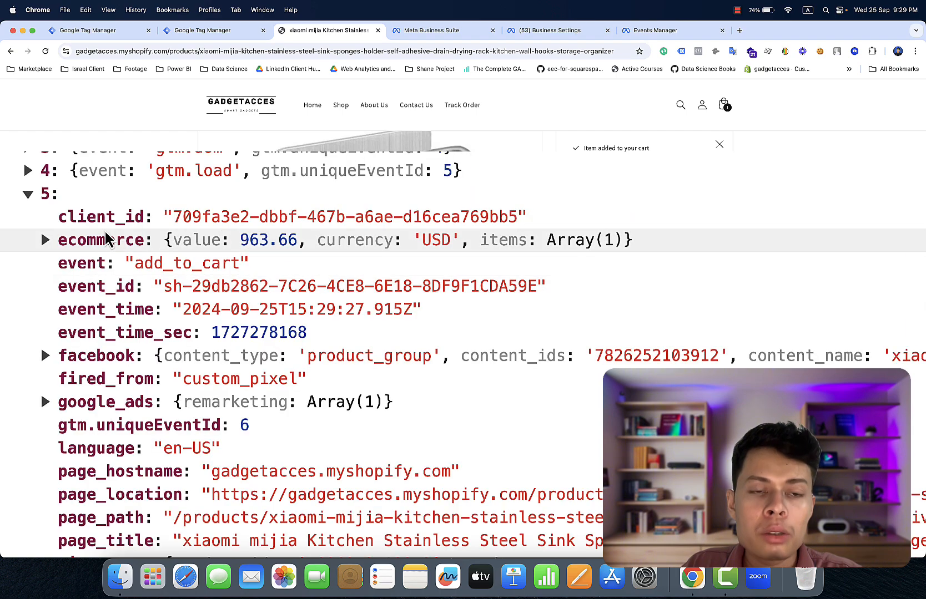
scroll(107, 239, "up", 3)
scroll(107, 239, "down", 6)
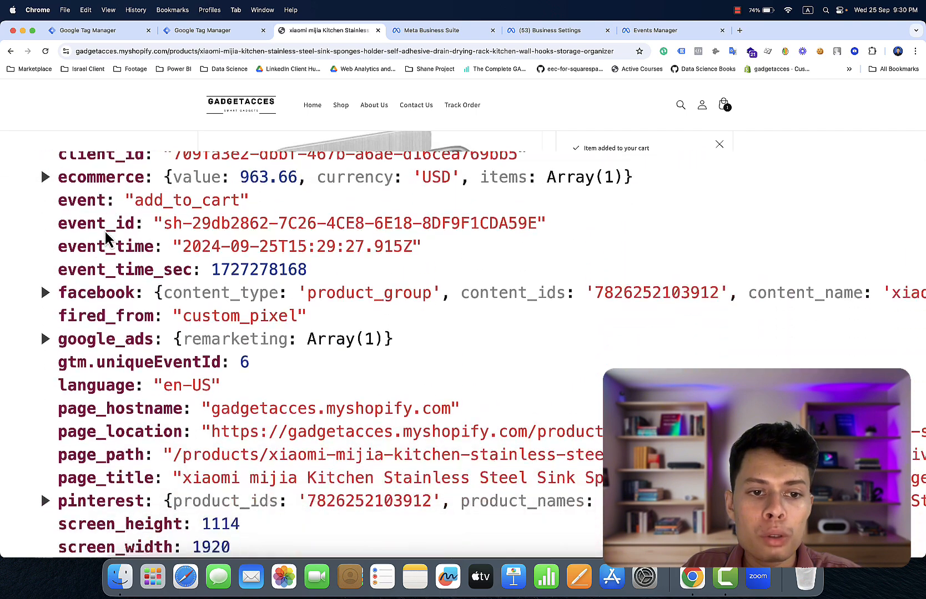
scroll(105, 233, "down", 6)
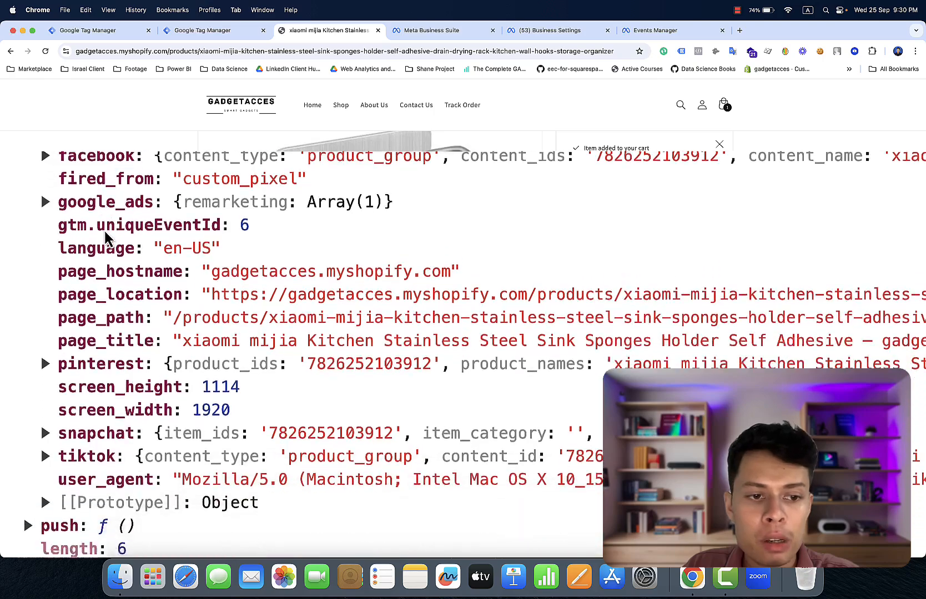
scroll(107, 237, "up", 3)
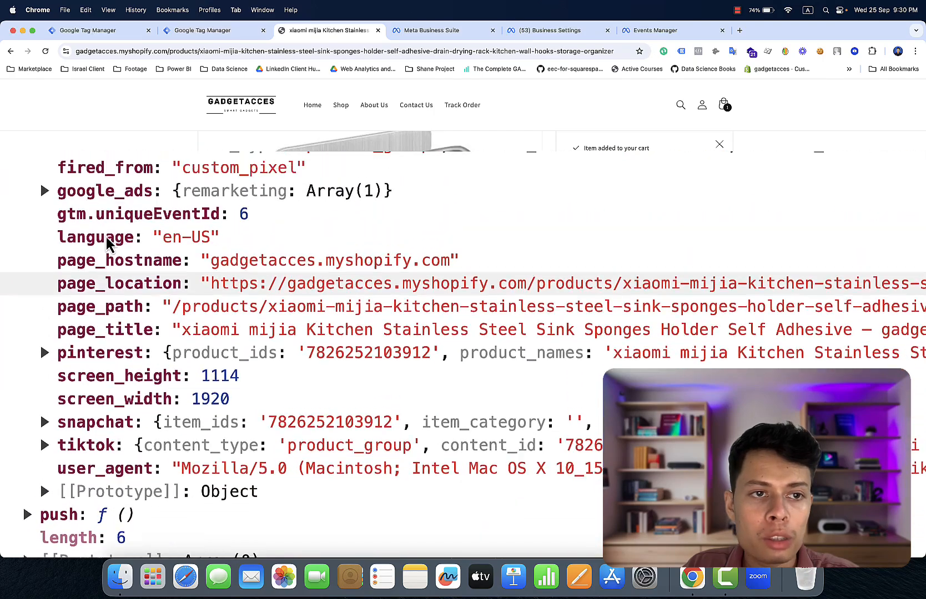
scroll(107, 237, "up", 1)
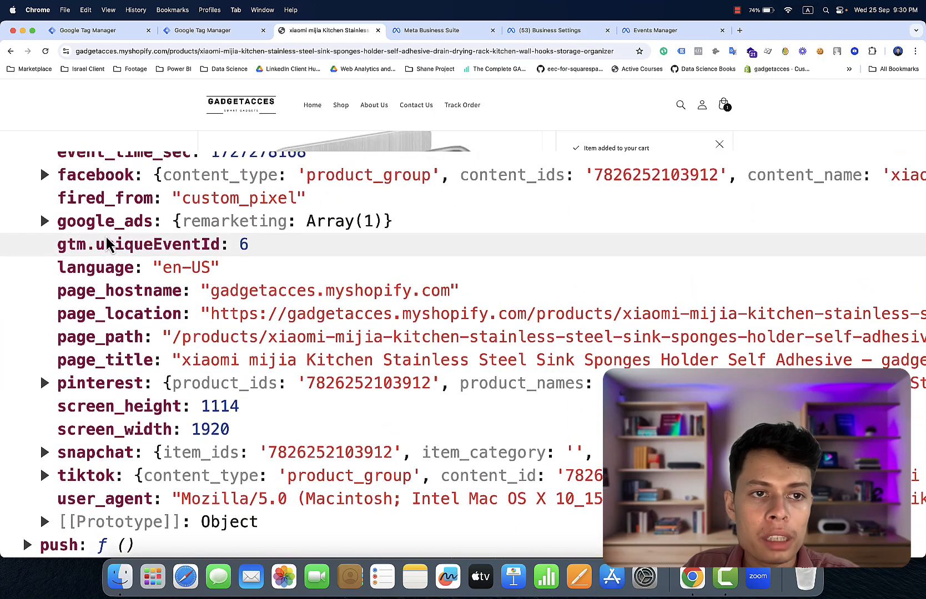
- Expand the add_to_cart entry's facebook object, then return to the Google Tag Manager tab
left_click(103, 175)
scroll(103, 177, "down", 1)
scroll(121, 226, "down", 1)
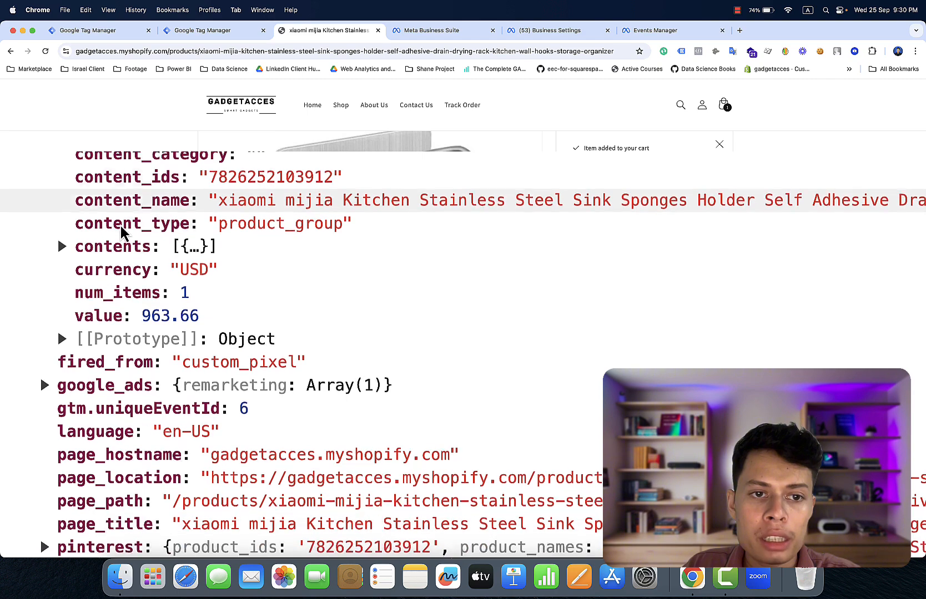
scroll(121, 228, "down", 1)
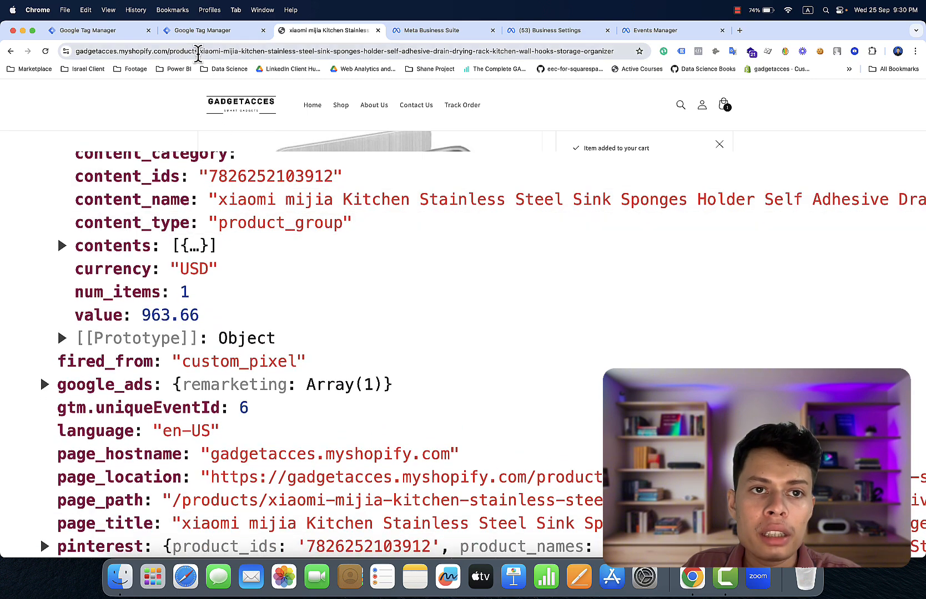
left_click(116, 35)
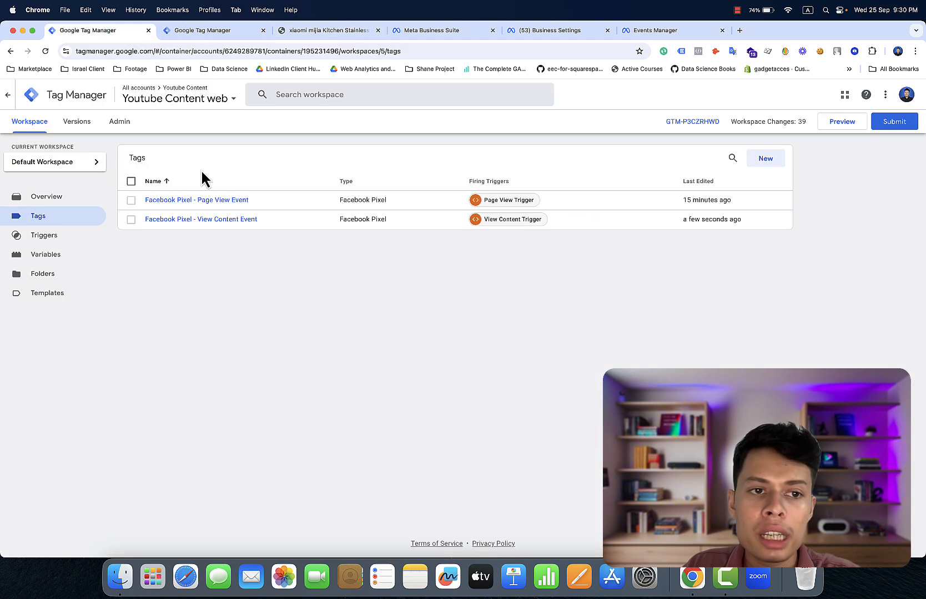
- Create a new Custom Event trigger with event name add_to_cart
left_click(73, 234)
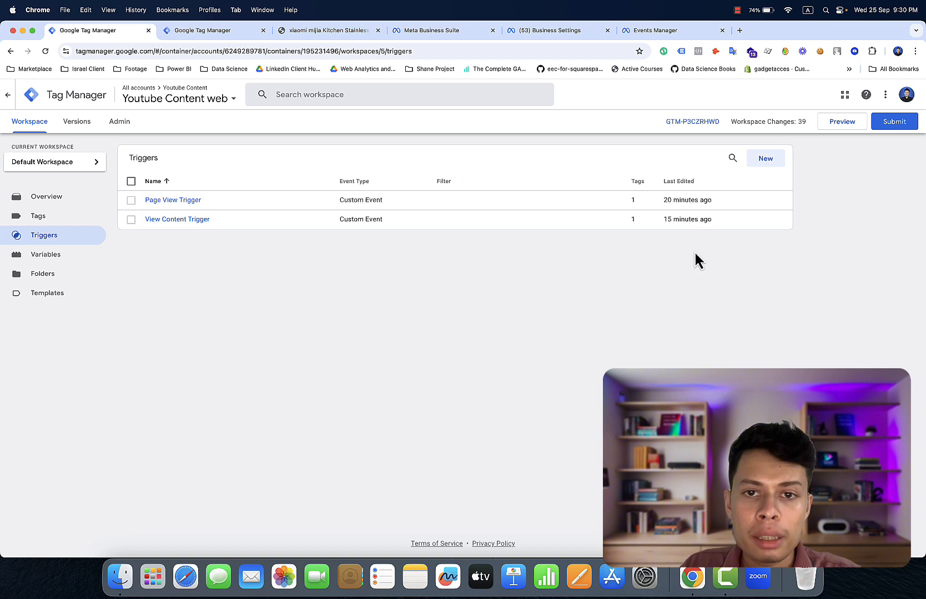
left_click(767, 161)
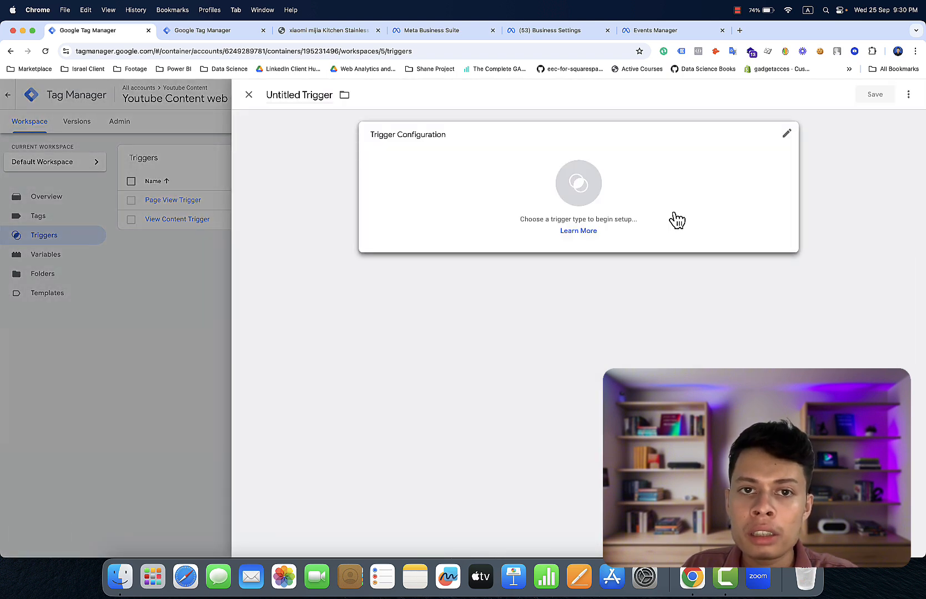
left_click(677, 220)
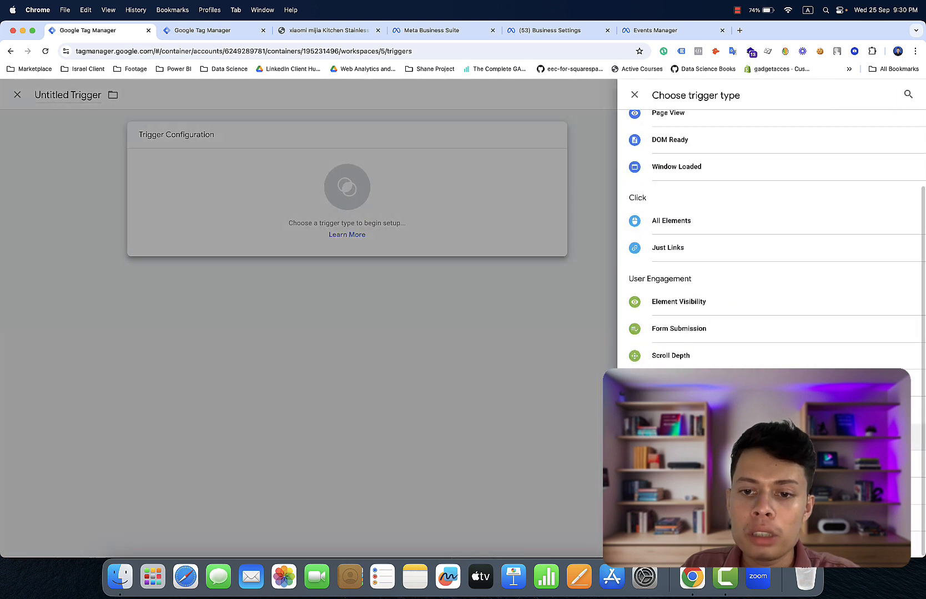
left_click(670, 437)
left_click(450, 232)
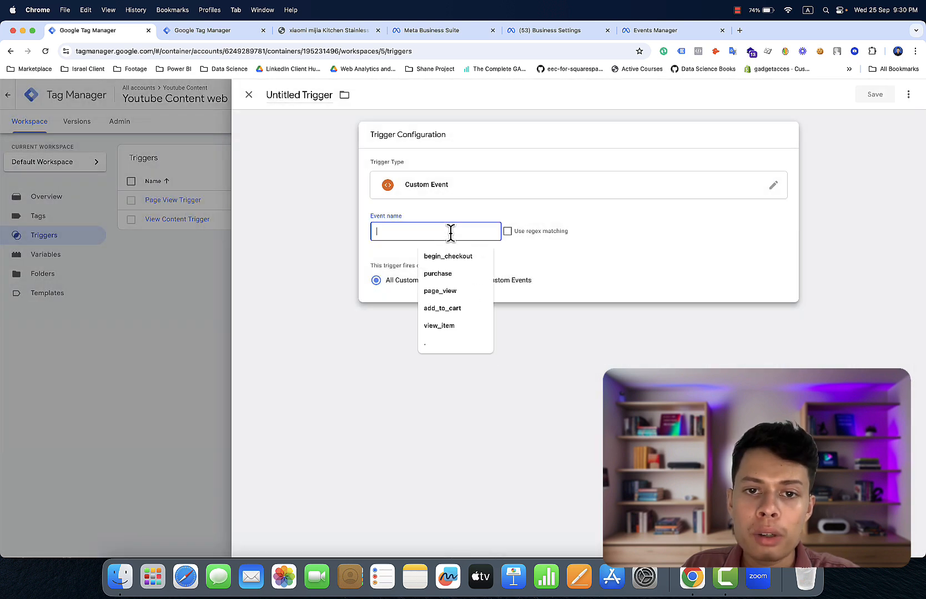
left_click(443, 308)
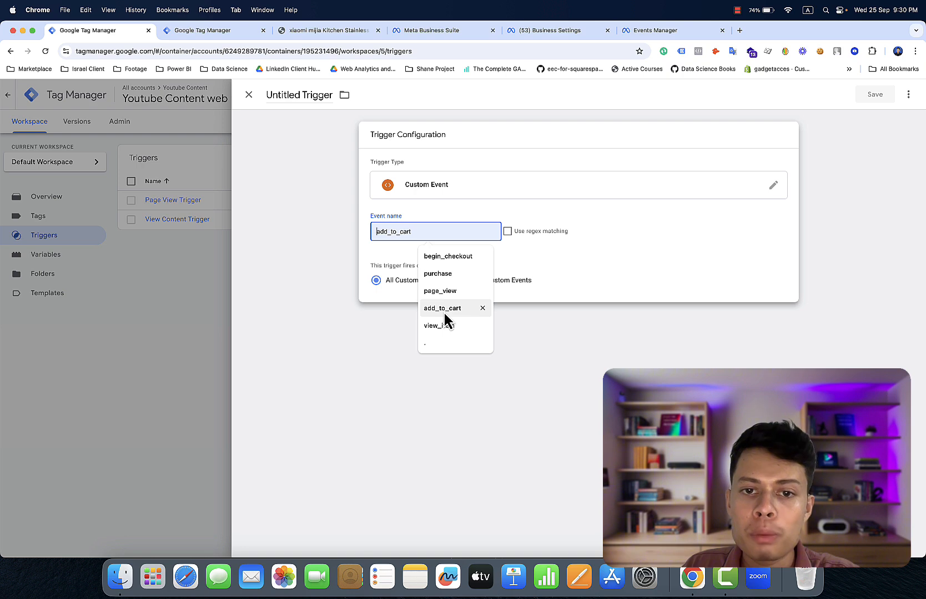
- Name the trigger 'Add to cart Trigger', save it, and go back to Tags
left_click(301, 90)
key("BackSpace")
key("BackSpace")
key("BackSpace")
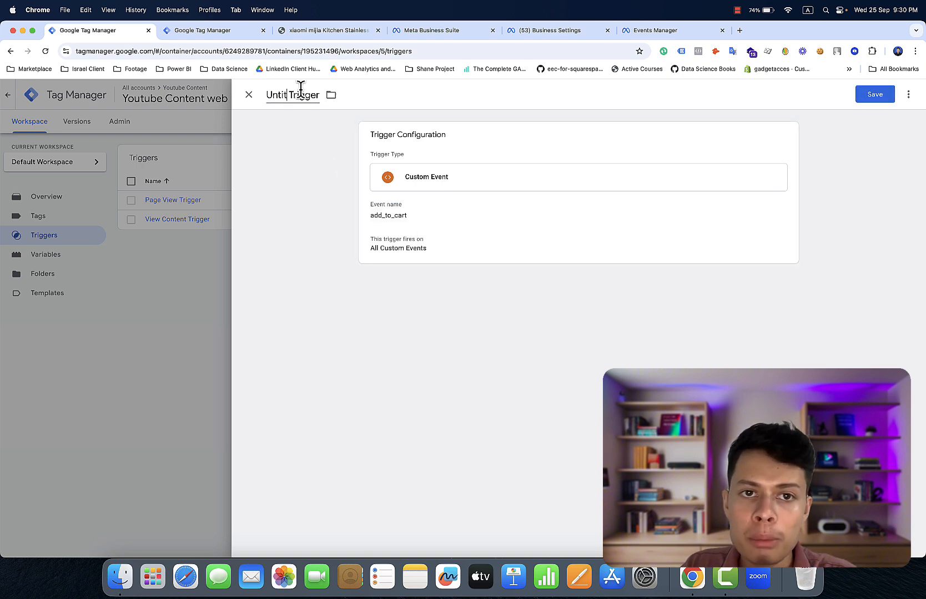
key("BackSpace")
key("BackSpace")
key("BackSpace")
key("BackSpace")
key("BackSpace")
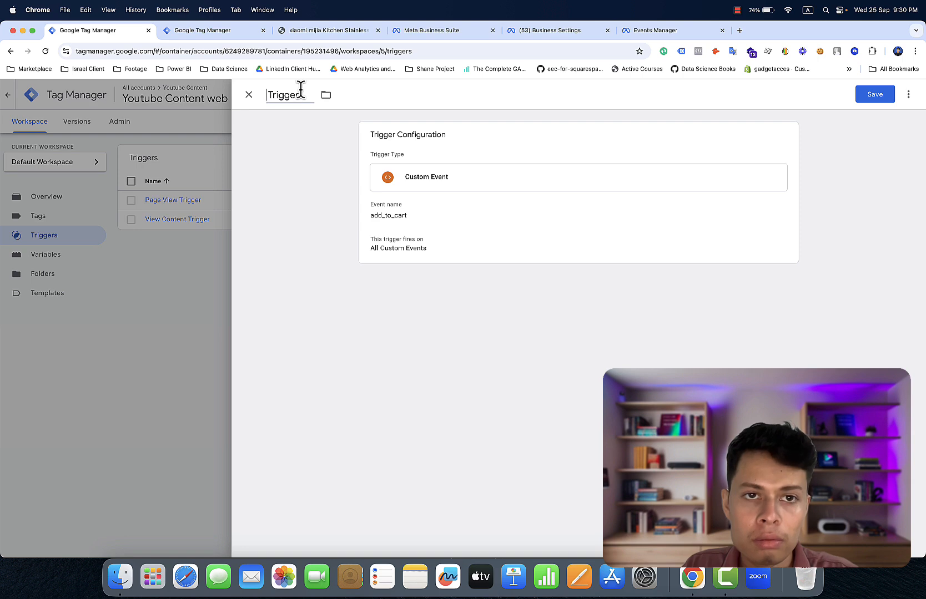
type("Add ")
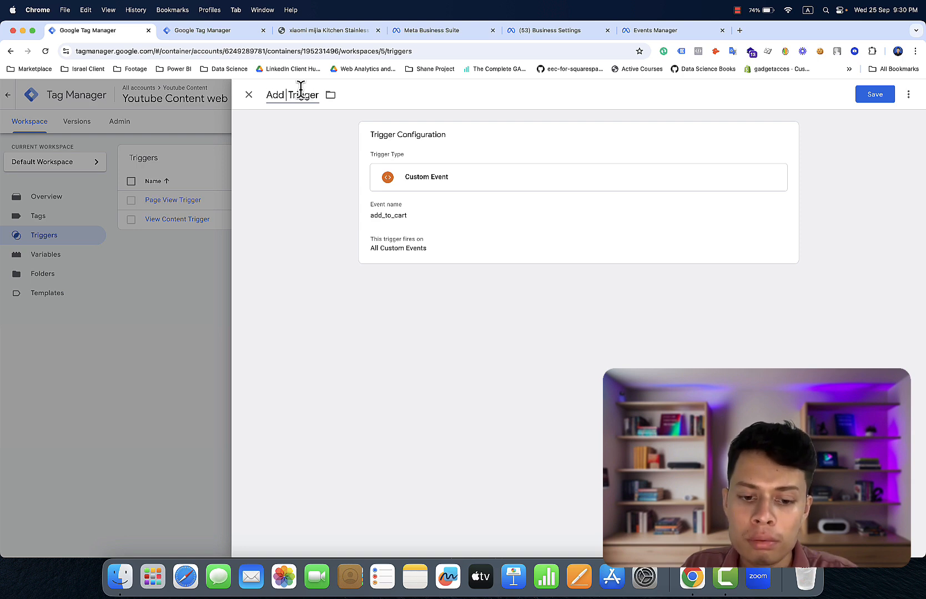
type("to cart")
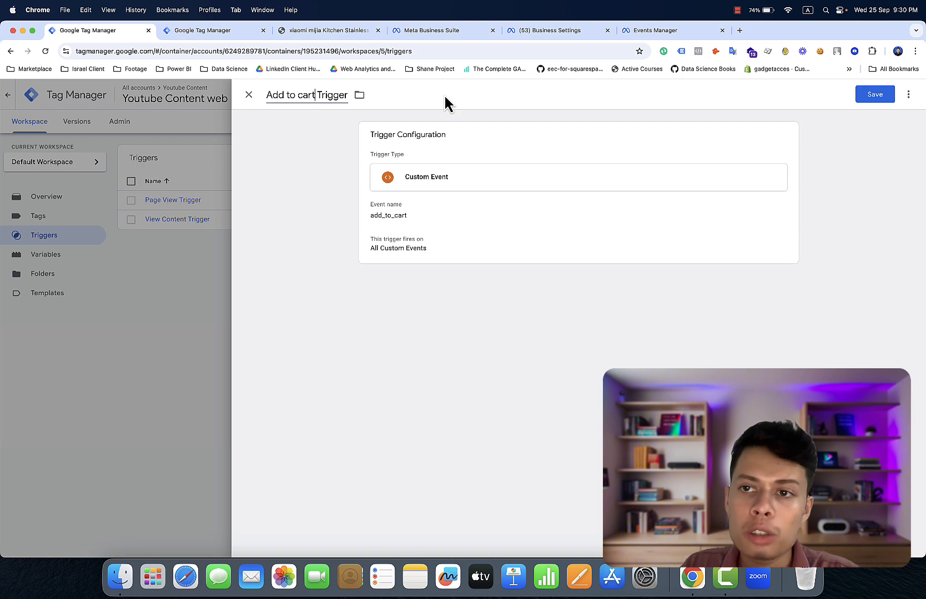
left_click(865, 93)
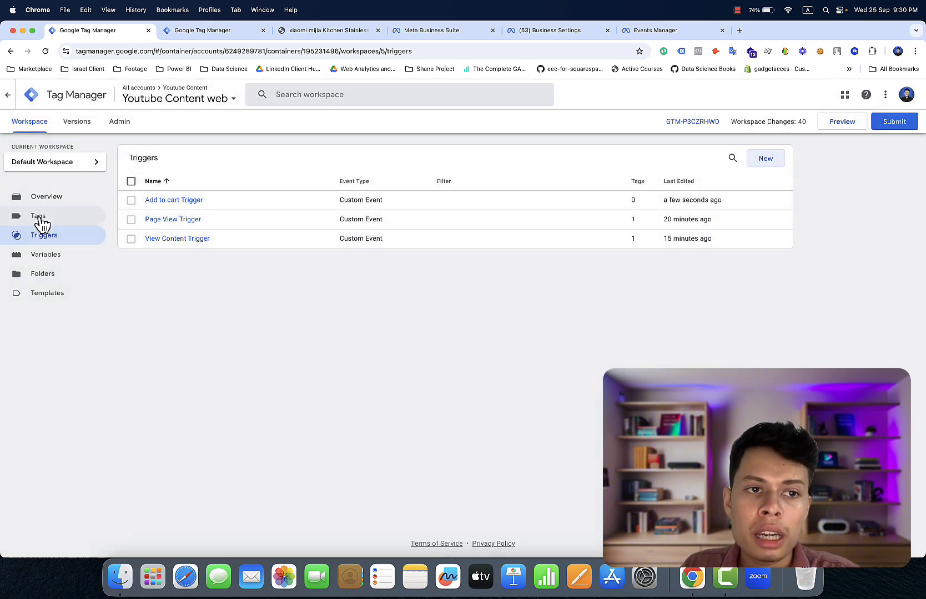
left_click(42, 224)
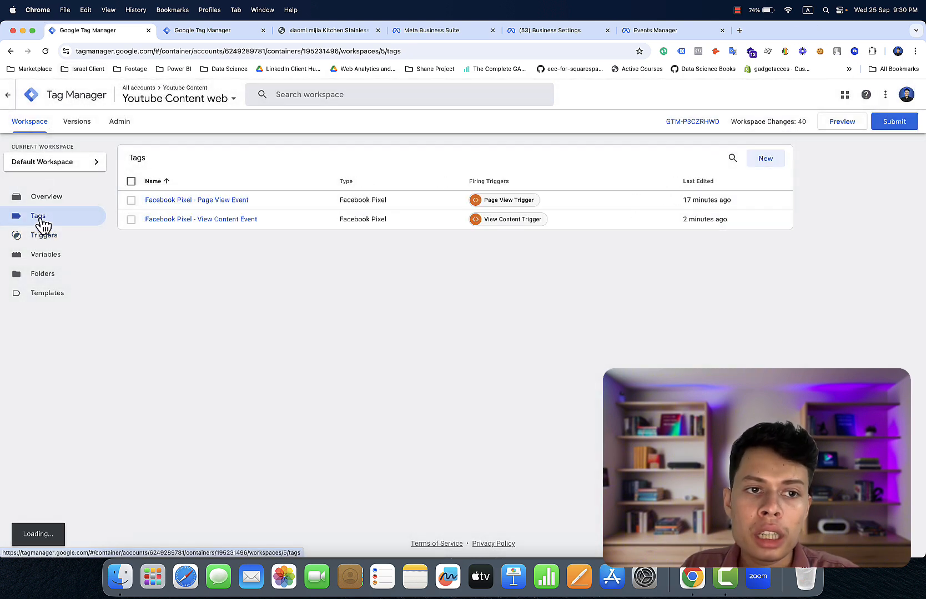
- Duplicate the View Content Event tag and make the copy fire on Add to cart Trigger
left_click(175, 221)
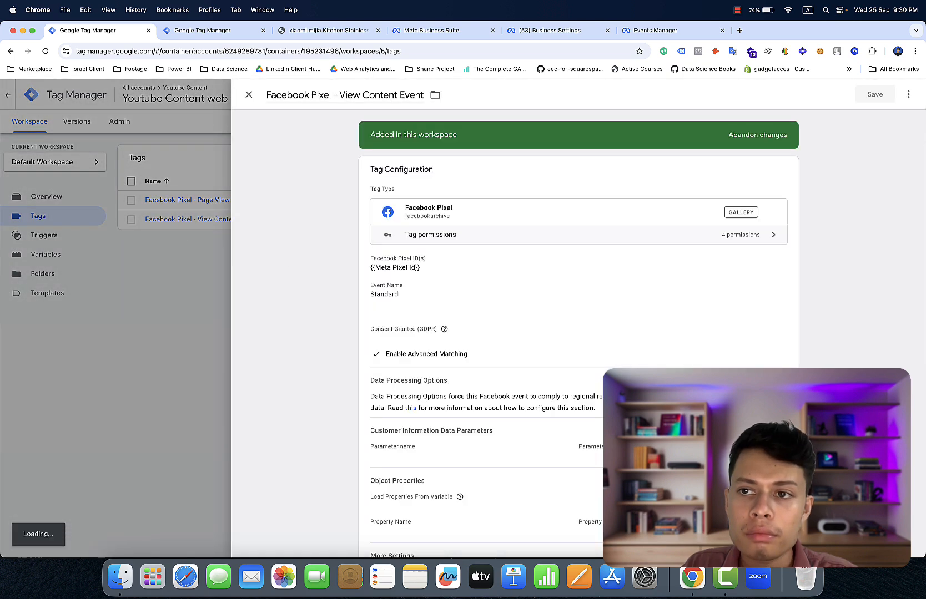
left_click(909, 95)
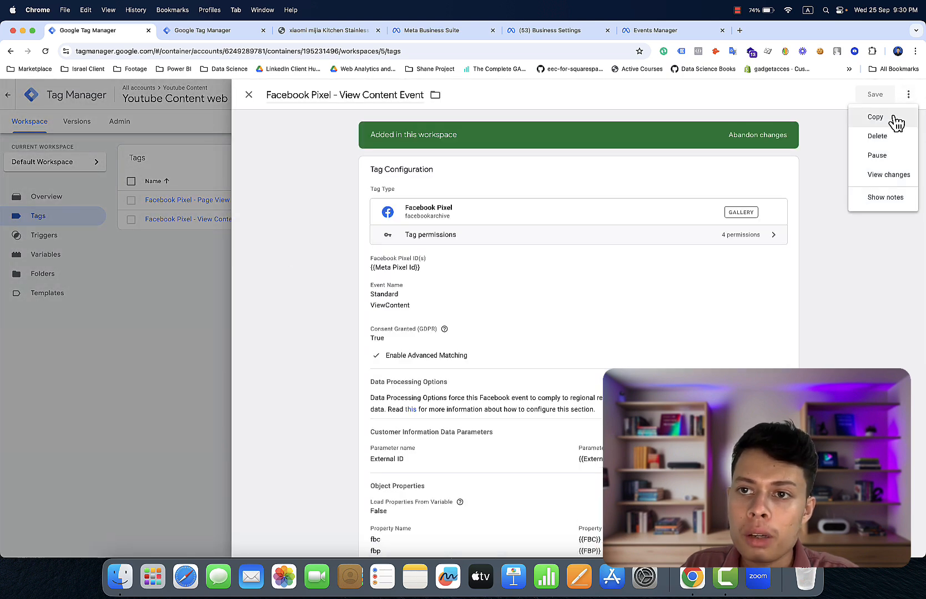
left_click(895, 120)
scroll(869, 254, "down", 5)
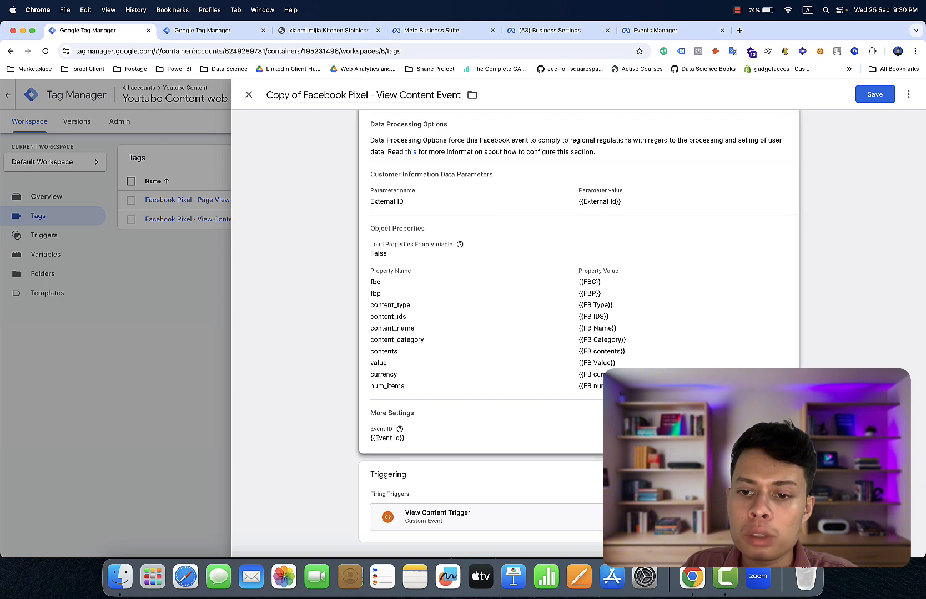
left_click(777, 483)
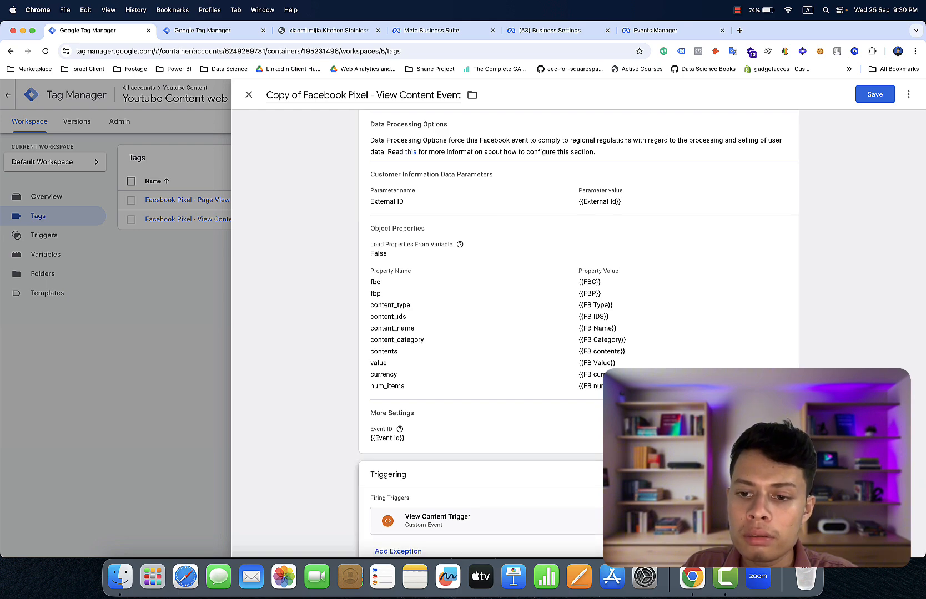
left_click(780, 517)
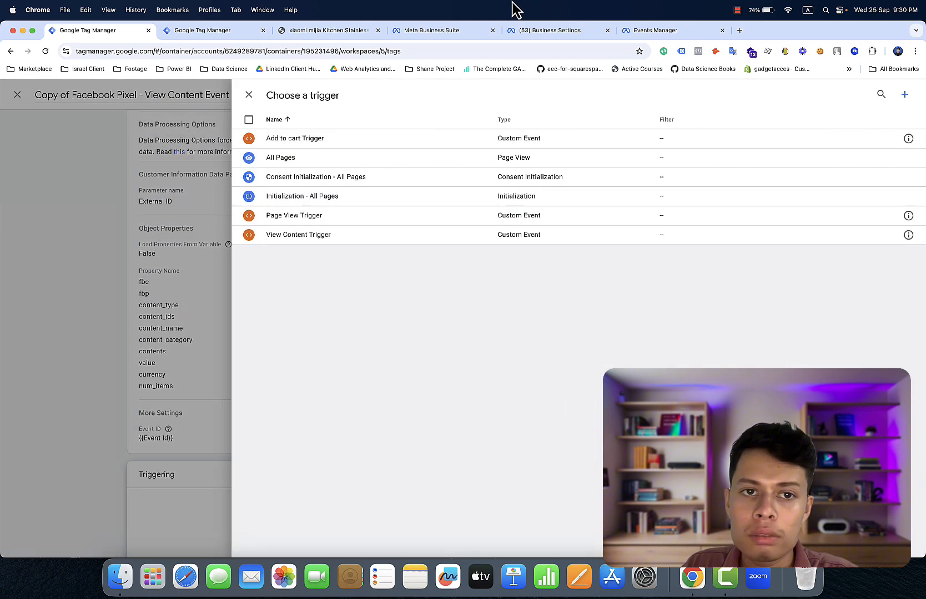
left_click(520, 138)
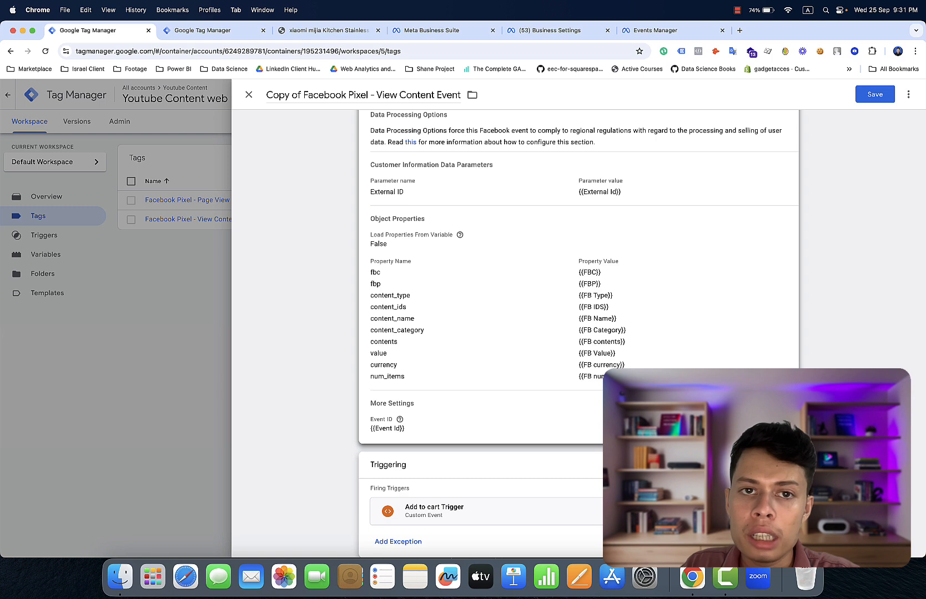
- Set the copied tag's standard event to AddToCart
scroll(571, 233, "up", 5)
left_click(570, 243)
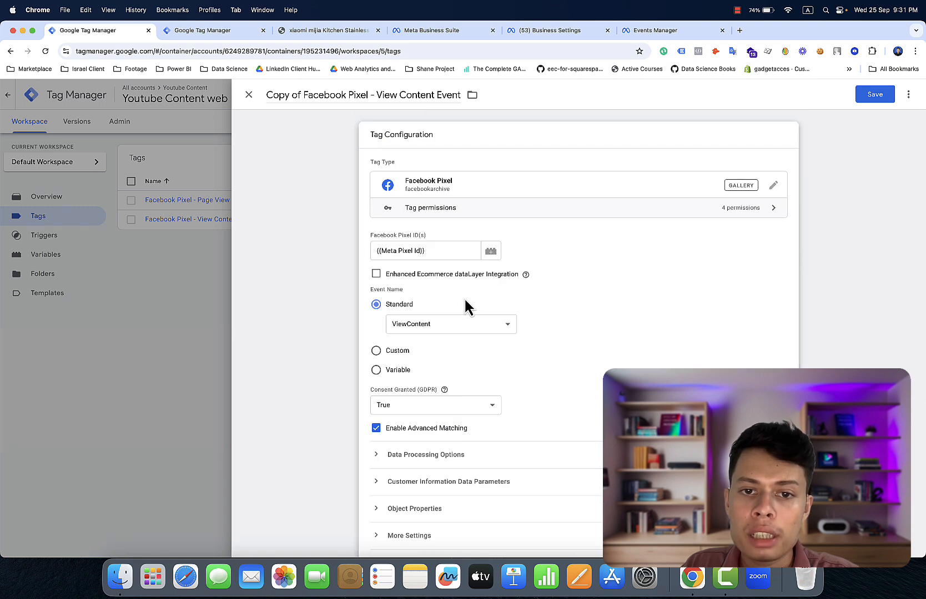
left_click(460, 323)
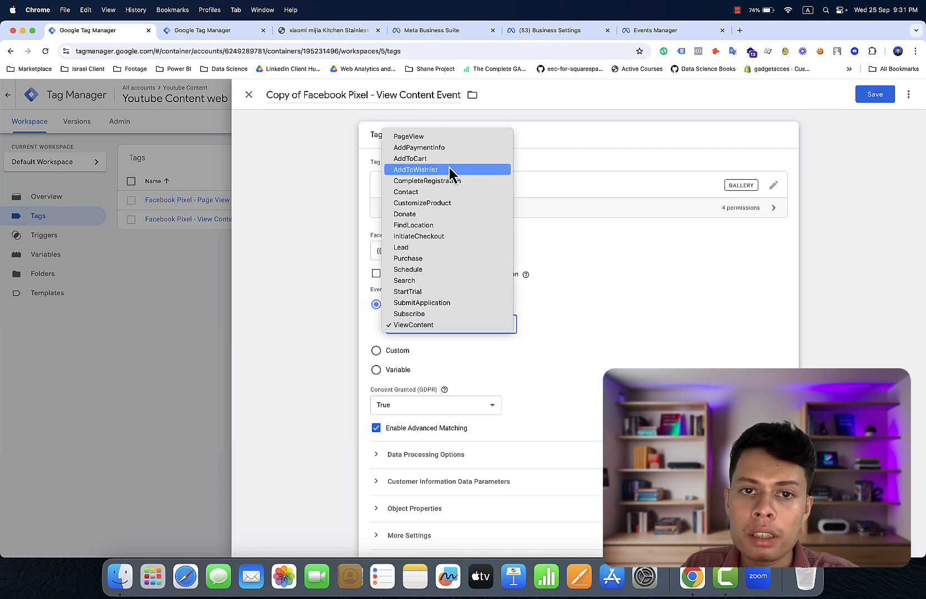
key("Escape")
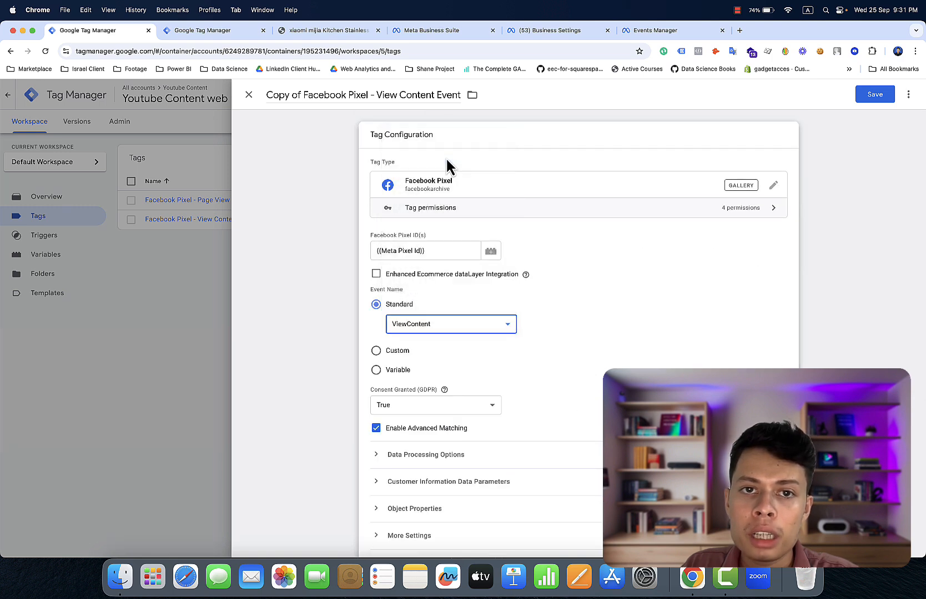
- Rename the copy to 'Facebook Pixel - Add to cart Event' and save it
left_click(433, 95)
key("BackSpace")
key("BackSpace")
key("BackSpace")
key("BackSpace")
key("BackSpace")
key("BackSpace")
key("BackSpace")
key("BackSpace")
key("BackSpace")
key("BackSpace")
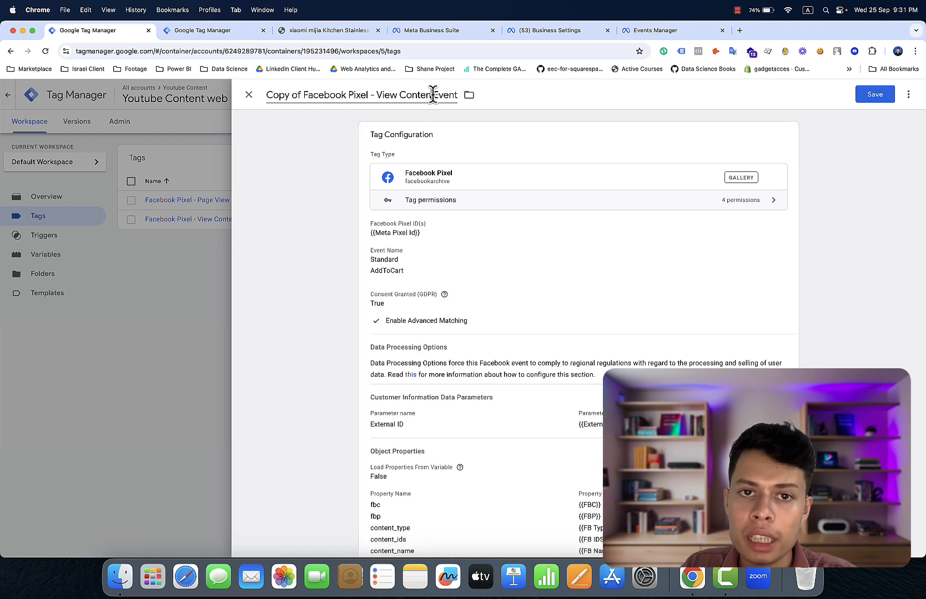
key("BackSpace")
key("BackSpace")
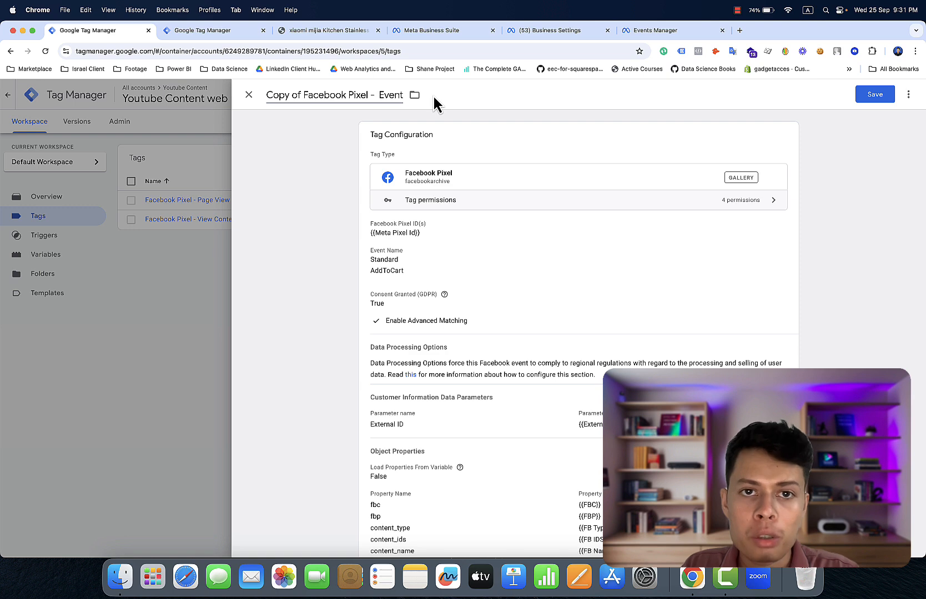
type("Add")
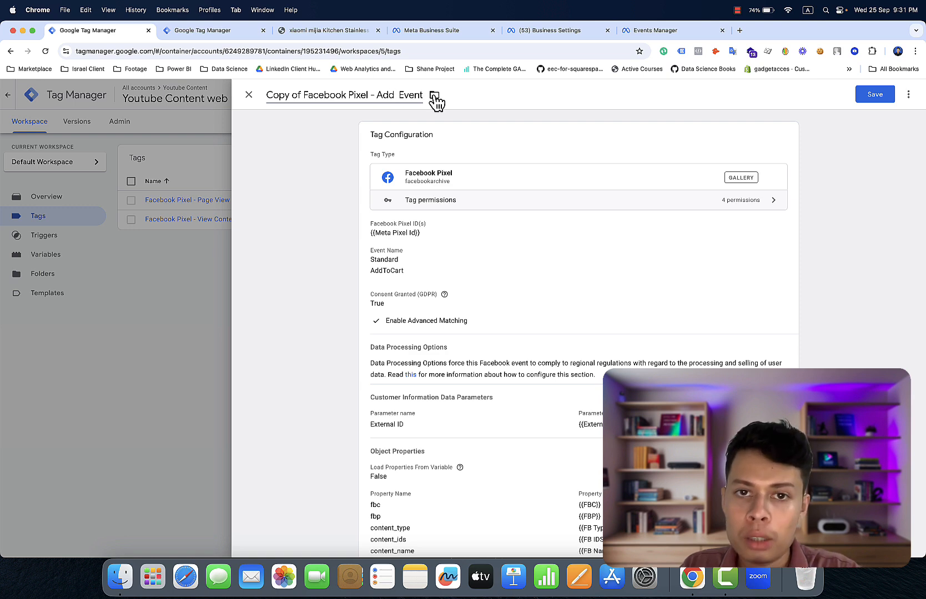
type(" to c")
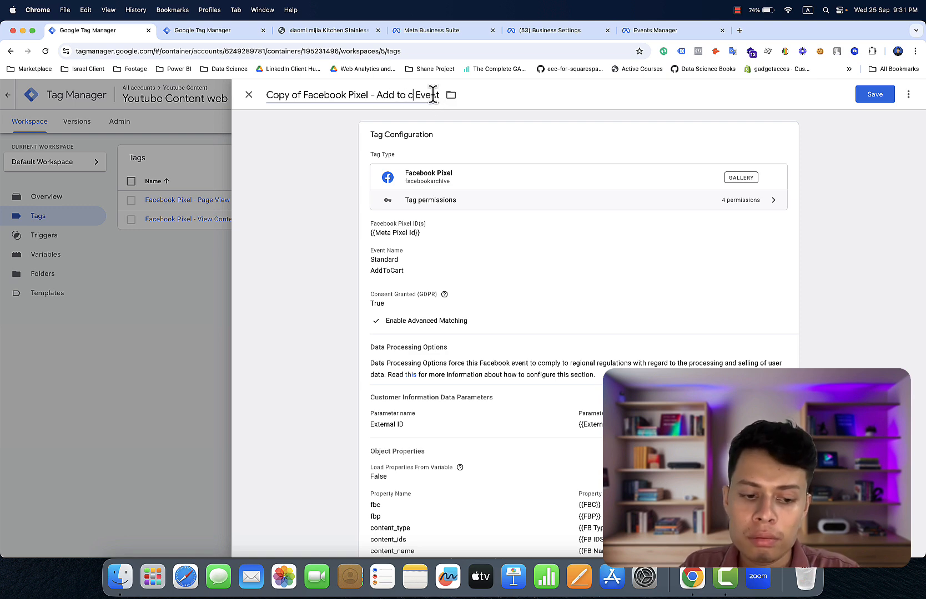
type("art")
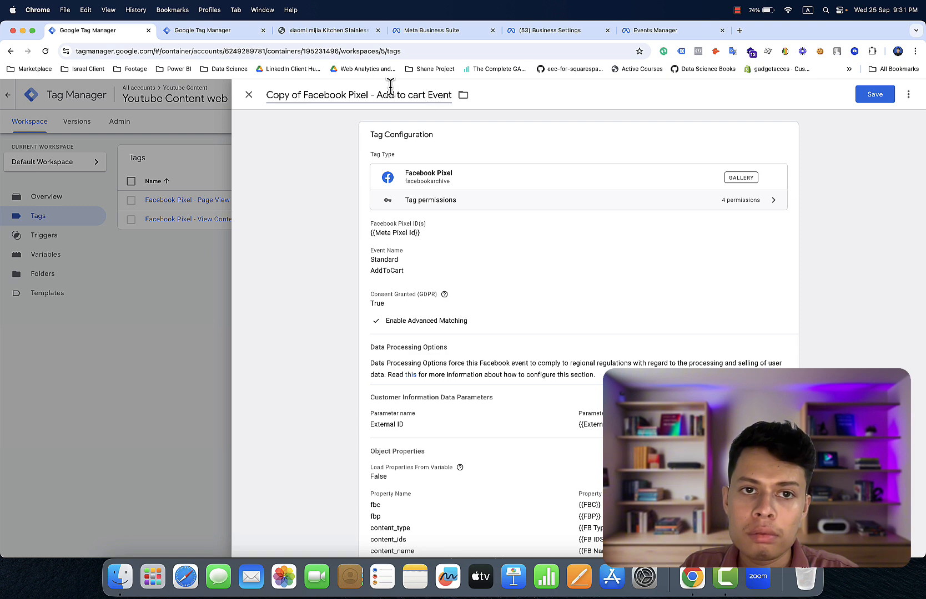
left_click(305, 92)
key("BackSpace")
key("BackSpace")
key("BackSpace")
key("BackSpace")
key("BackSpace")
key("BackSpace")
key("BackSpace")
key("BackSpace")
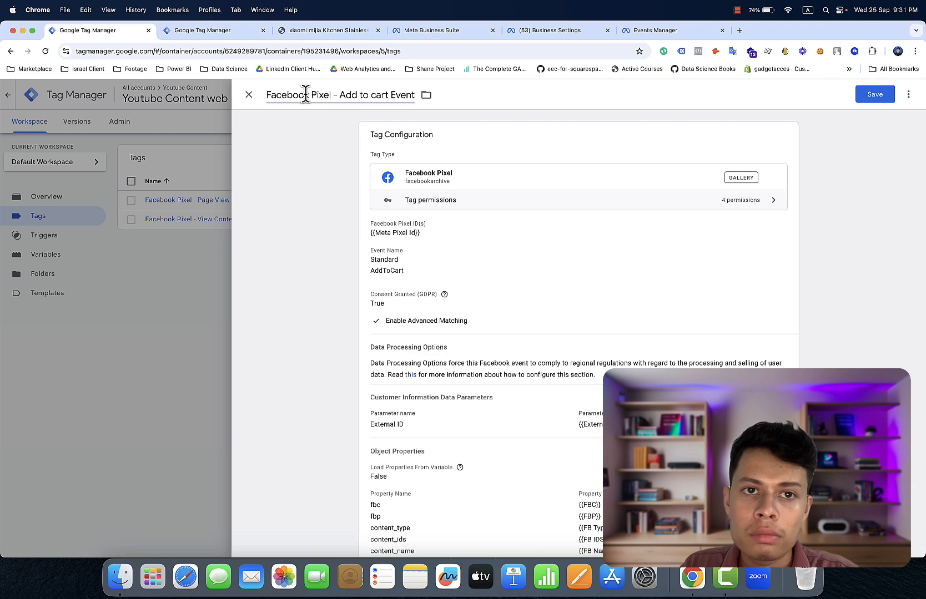
left_click(869, 100)
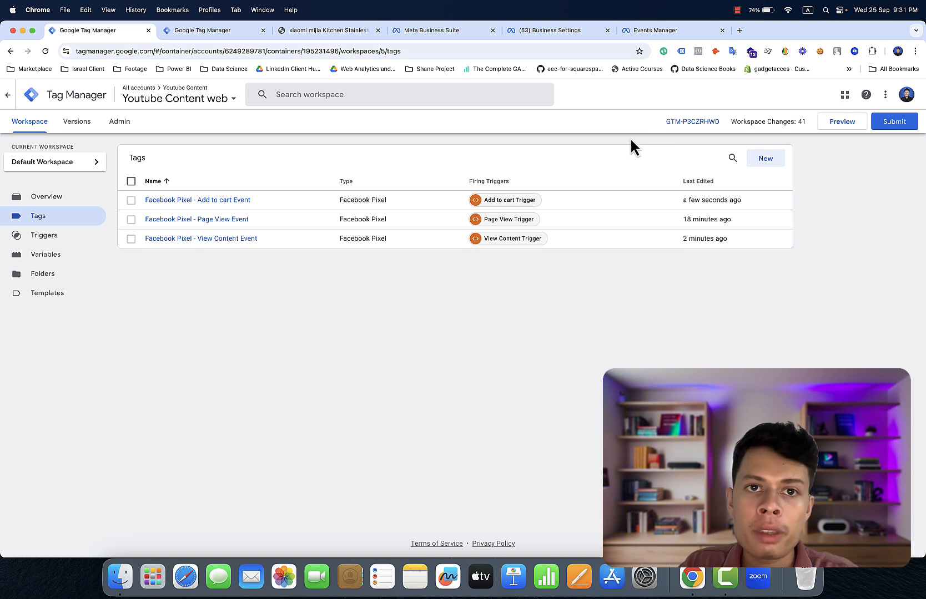
- Go to the store's shopping cart and close the developer tools panel
left_click(349, 30)
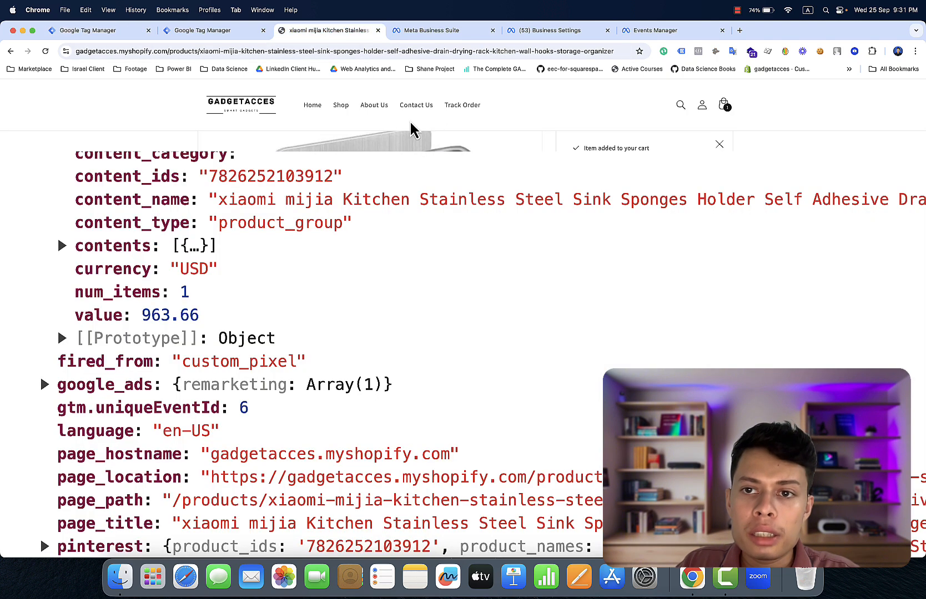
left_click(724, 109)
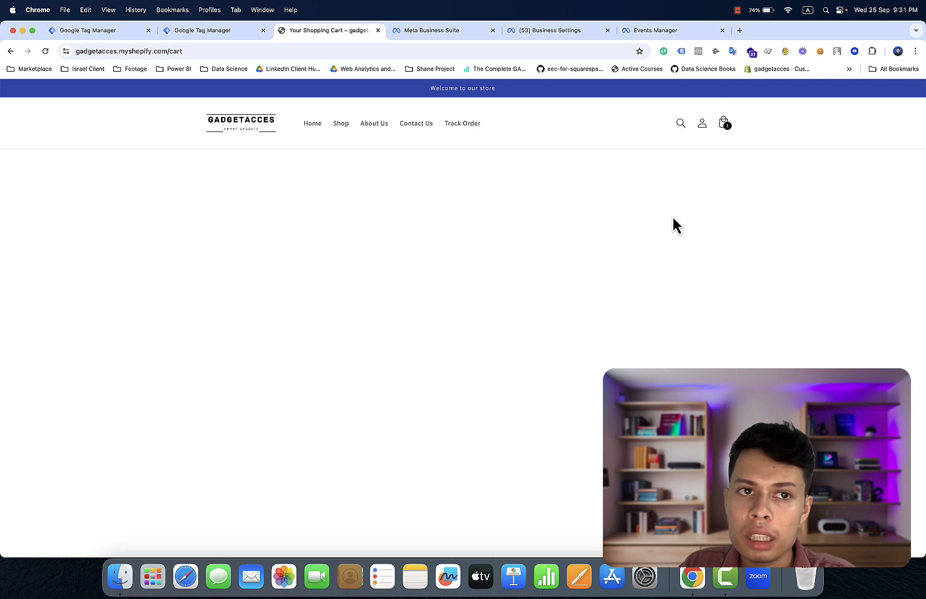
scroll(680, 185, "down", 3)
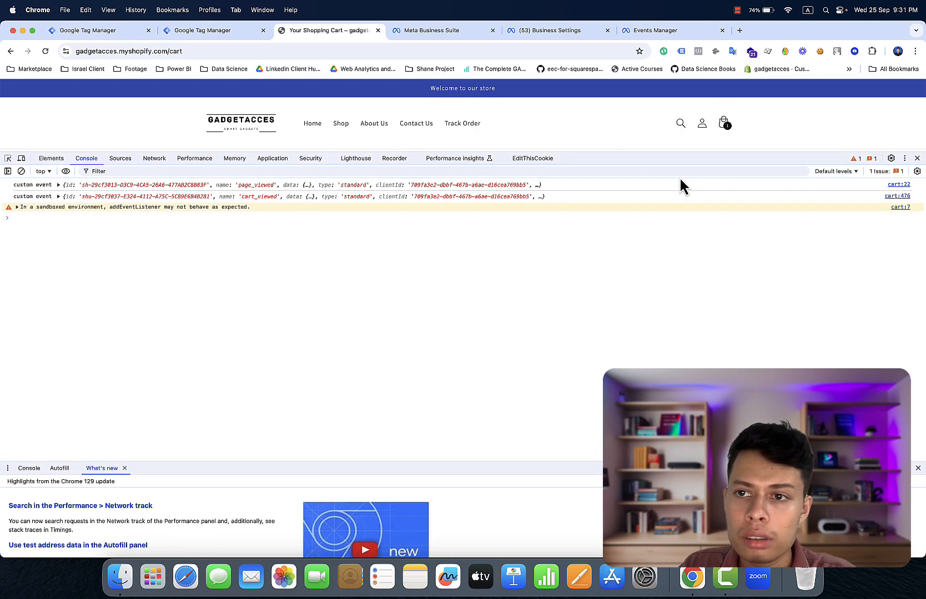
left_click(917, 159)
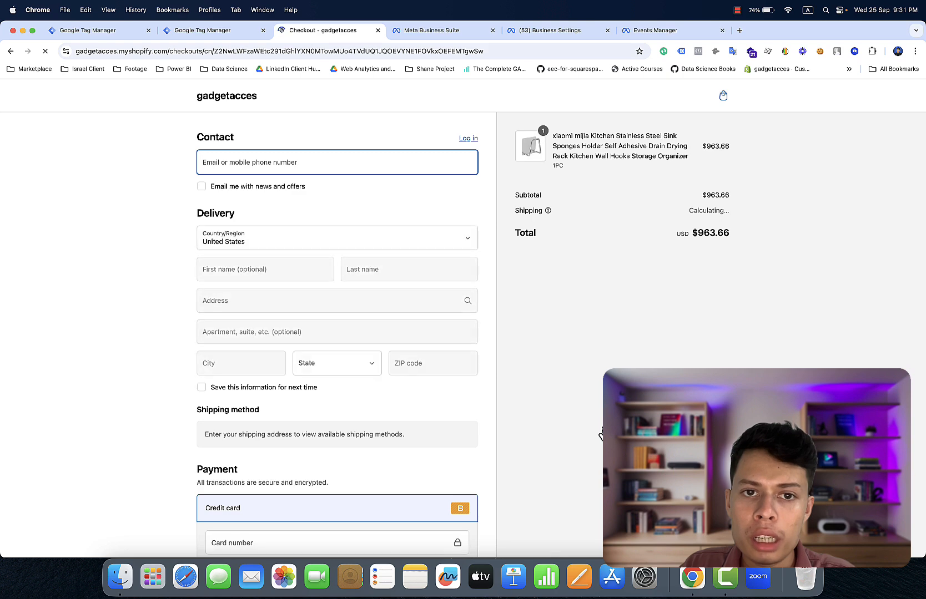
- On the checkout page, reopen DevTools and set the Console context to web-pixel-sandbox
right_click(569, 316)
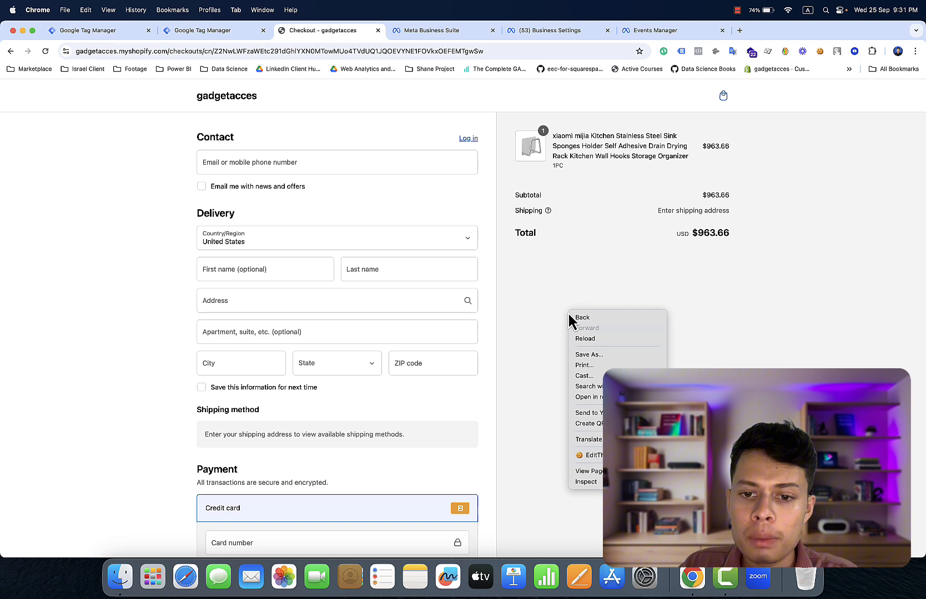
left_click(582, 482)
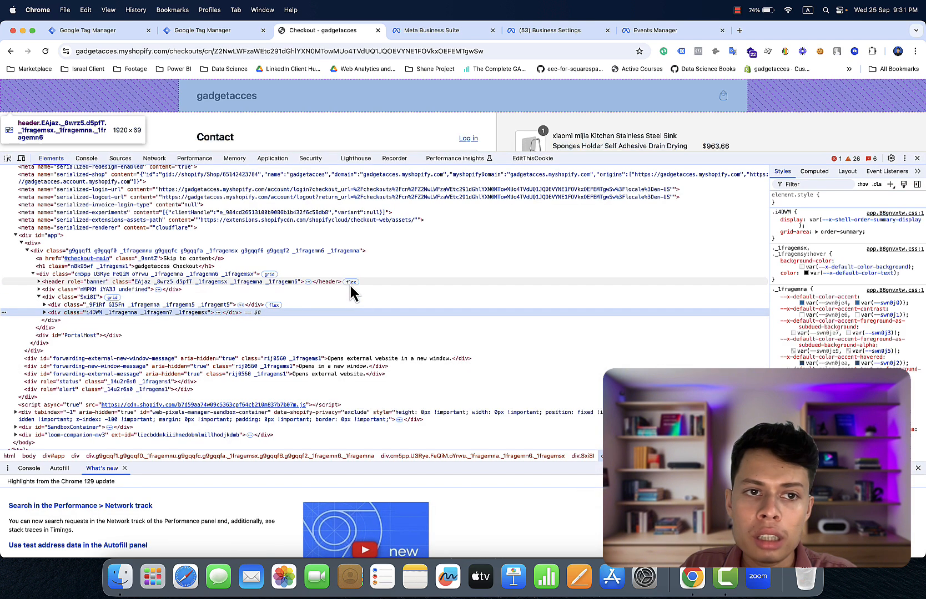
left_click(87, 161)
left_click(43, 171)
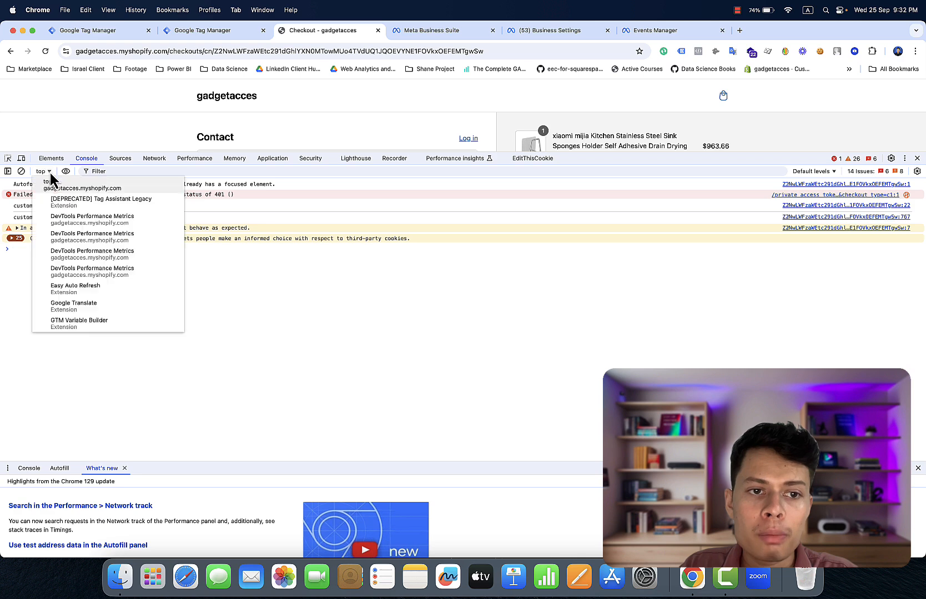
scroll(78, 267, "down", 5)
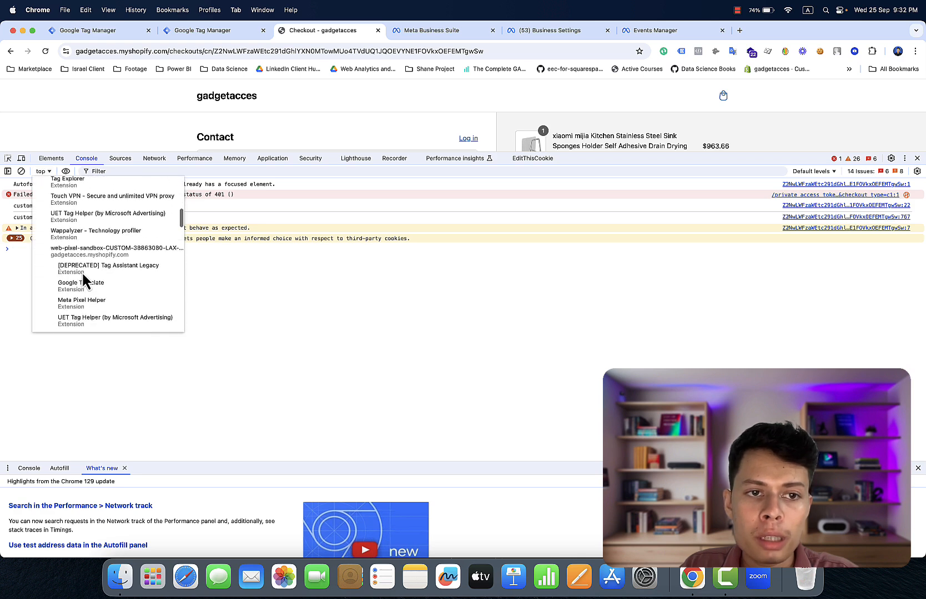
left_click(90, 243)
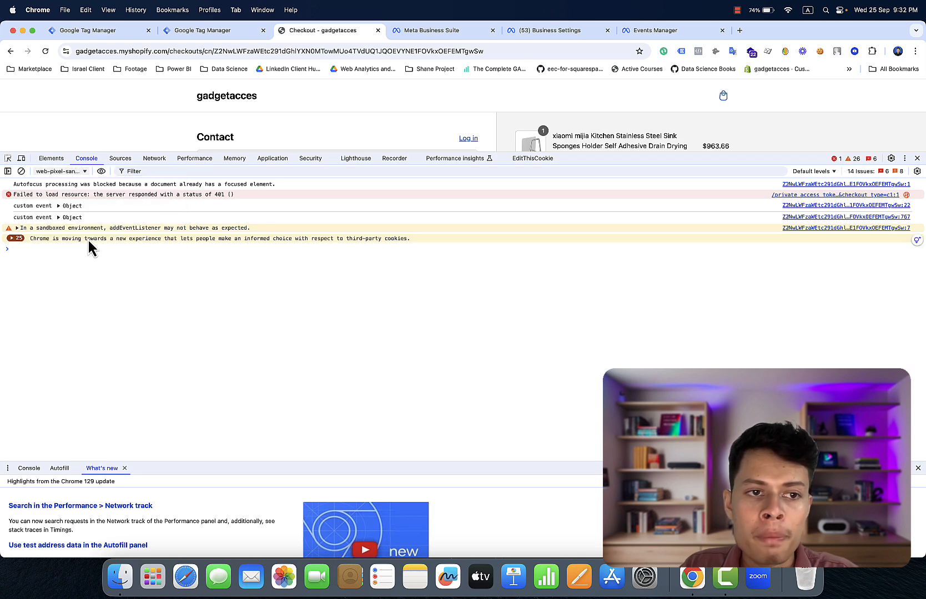
left_click(51, 249)
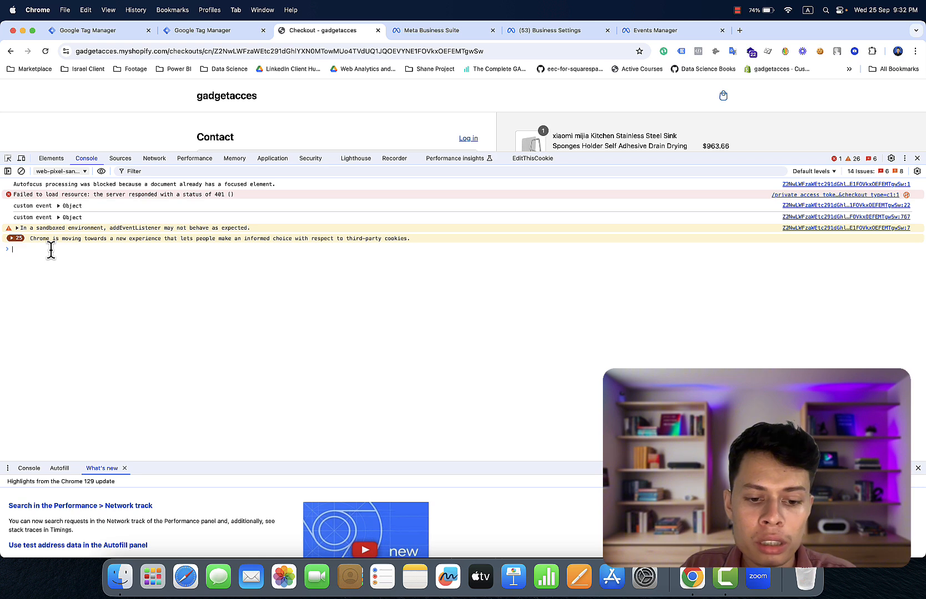
- Run dataLayer in the Console and expand the returned array
type("dat")
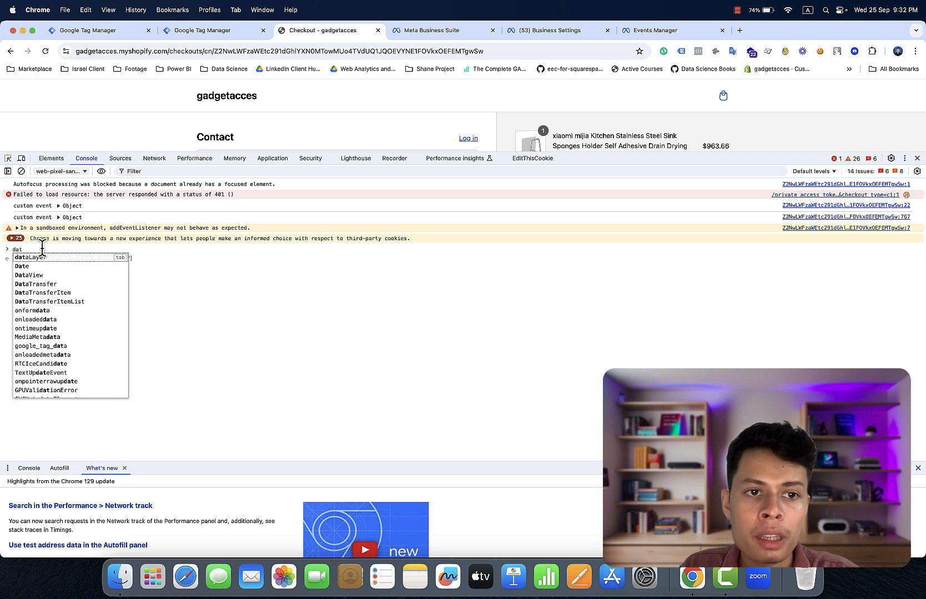
left_click(97, 258)
key("Return")
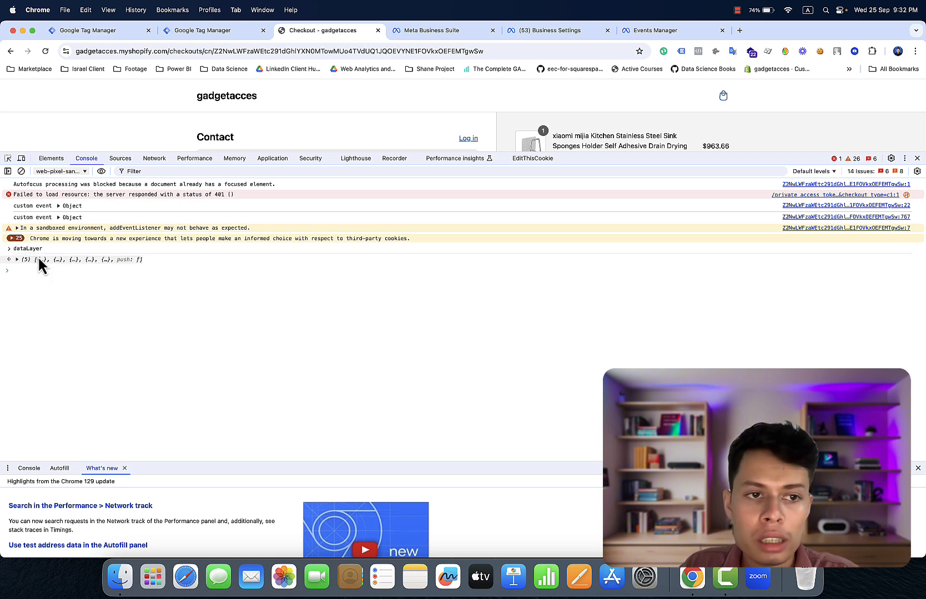
left_click(54, 260)
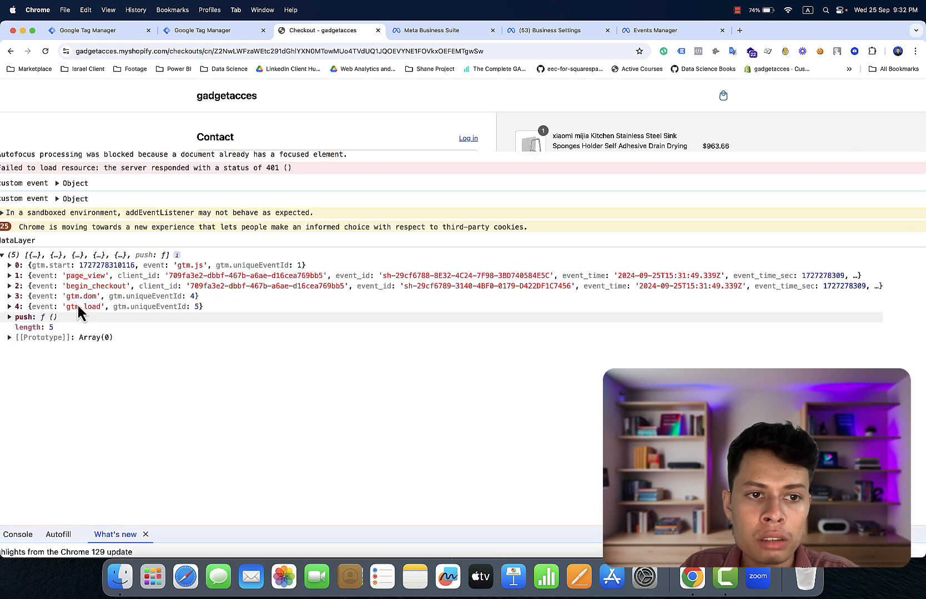
left_click(78, 307)
right_click(81, 307)
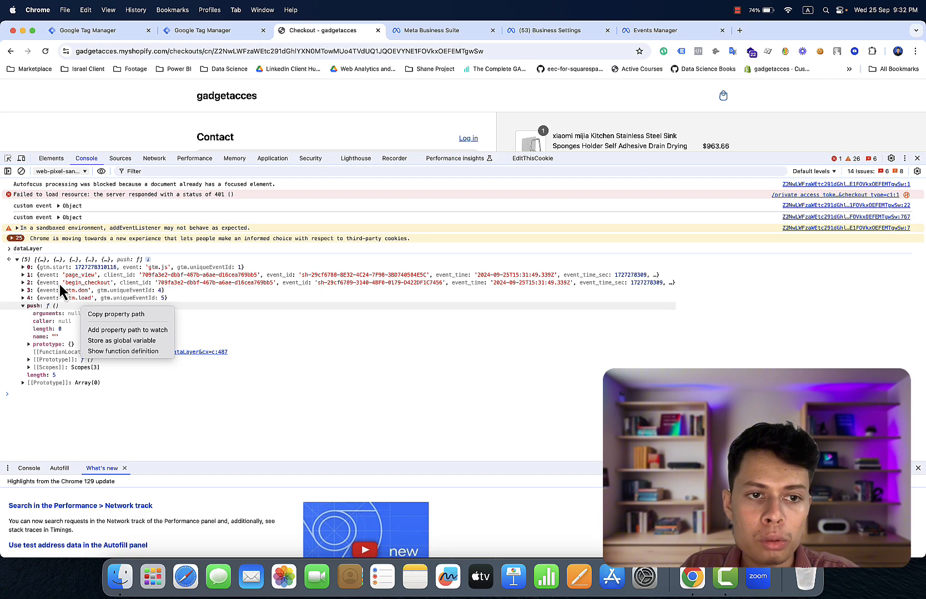
right_click(59, 284)
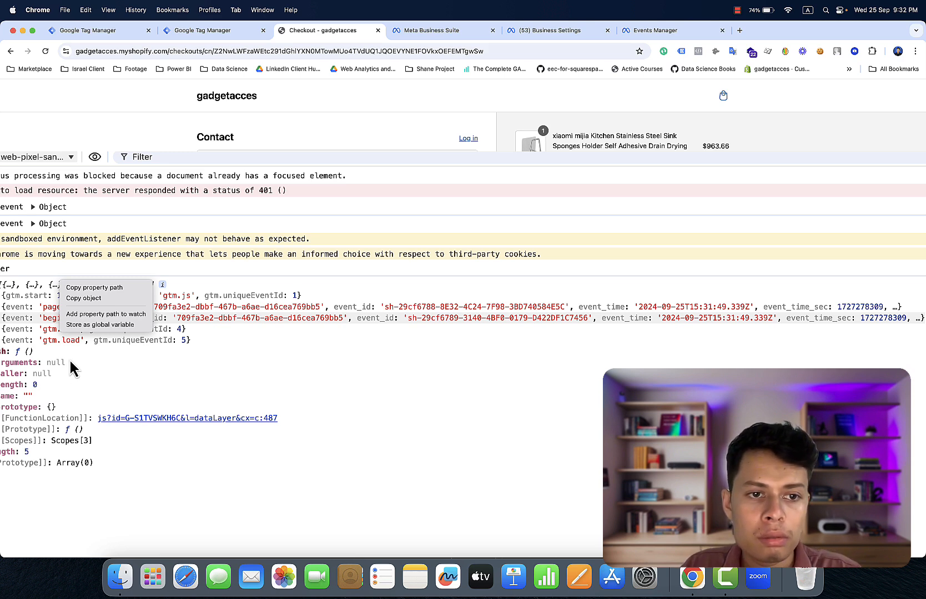
left_click(149, 376)
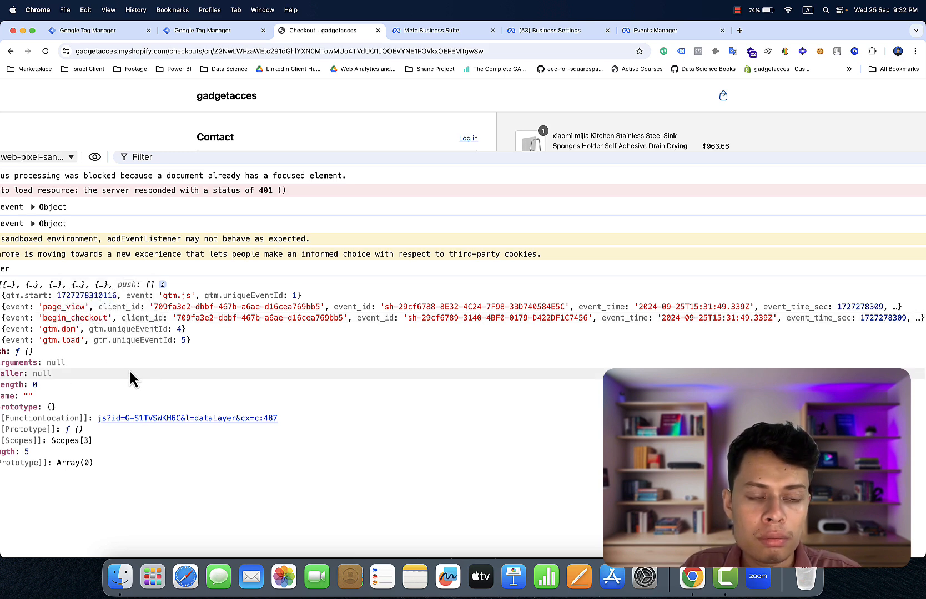
- Expand the begin_checkout entry and its facebook object (USD, value 963.66)
left_click(48, 315)
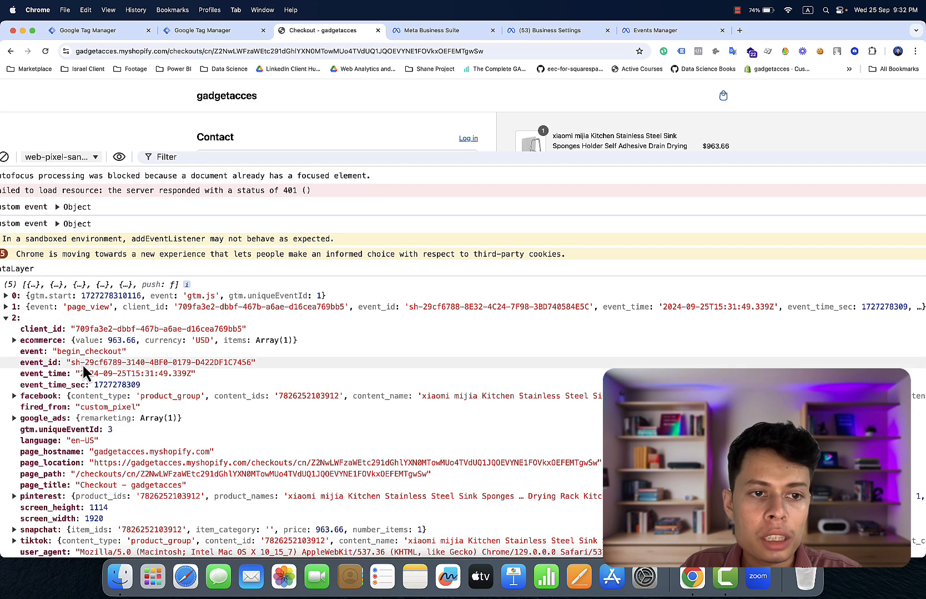
scroll(82, 363, "down", 1)
scroll(82, 344, "down", 5)
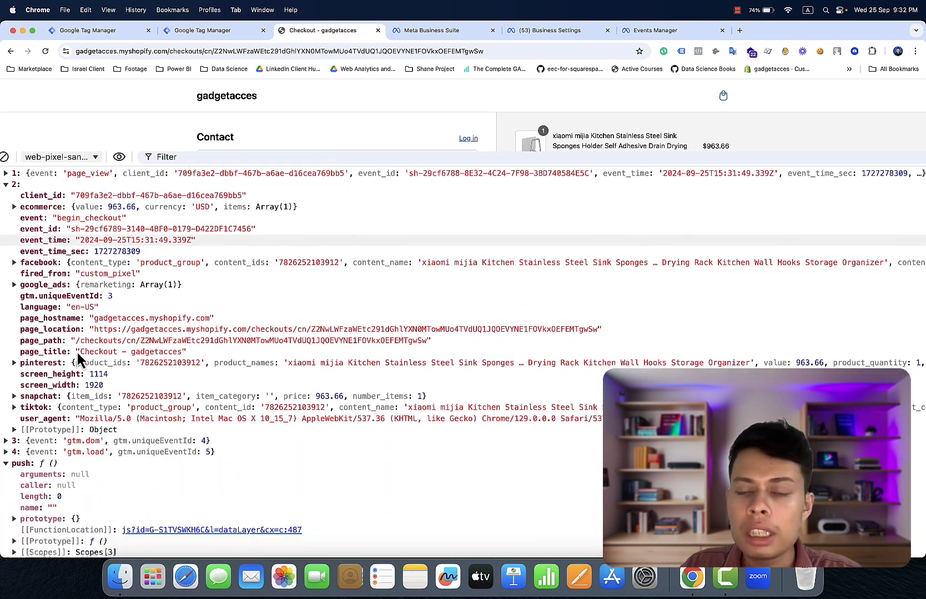
scroll(77, 351, "down", 1)
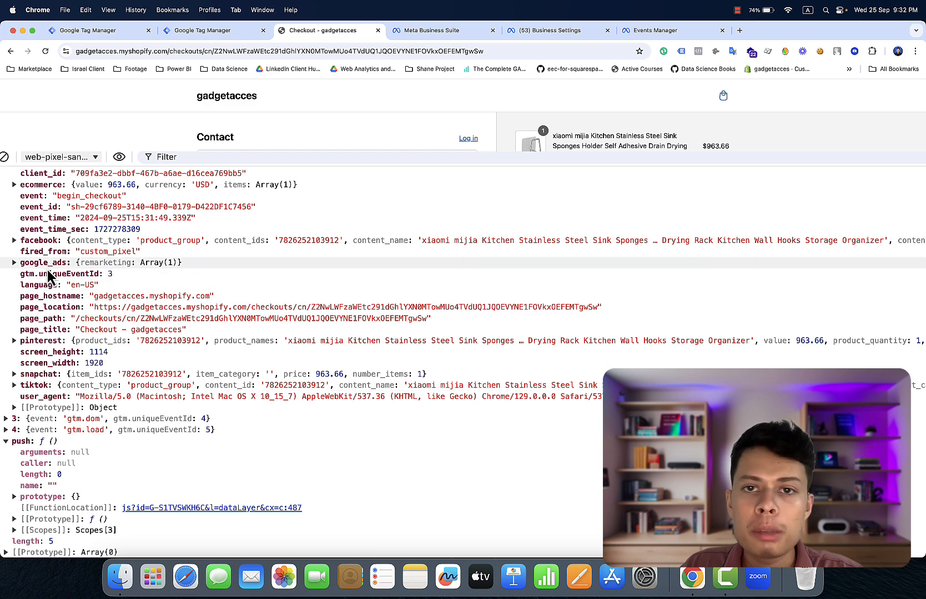
left_click(50, 243)
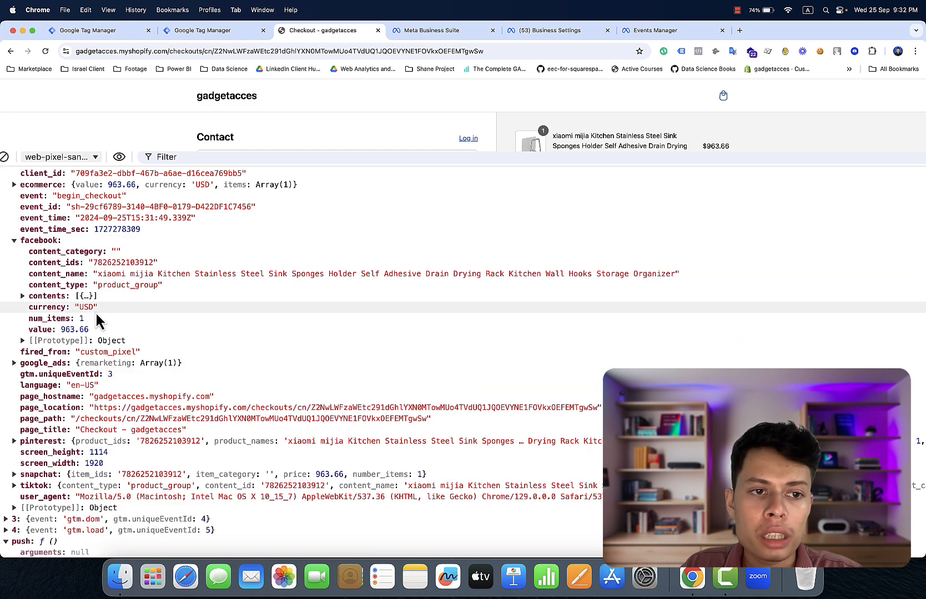
scroll(56, 305, "down", 1)
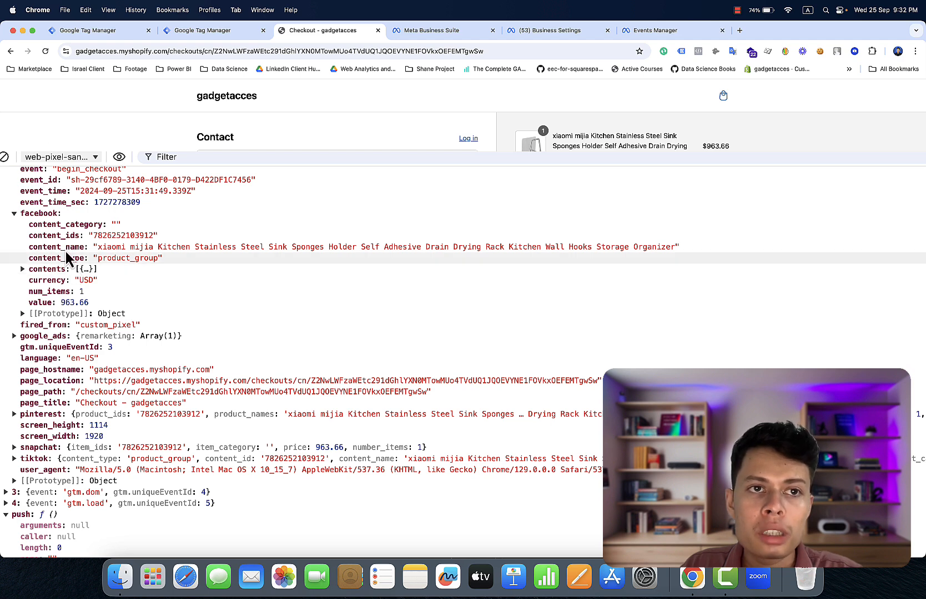
- In Tag Manager, create a Custom Event trigger with event name begin_checkout
left_click(88, 29)
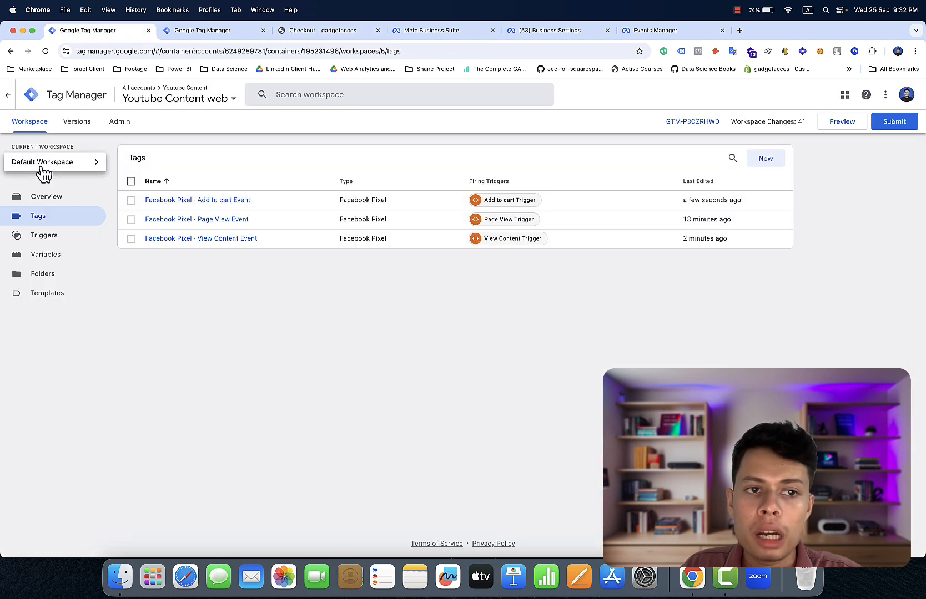
left_click(58, 240)
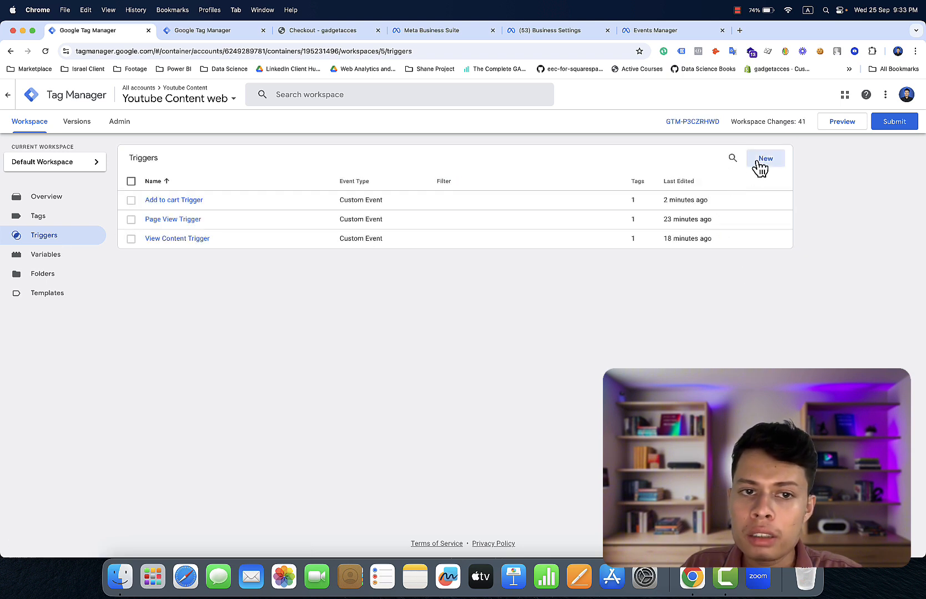
left_click(761, 162)
left_click(694, 188)
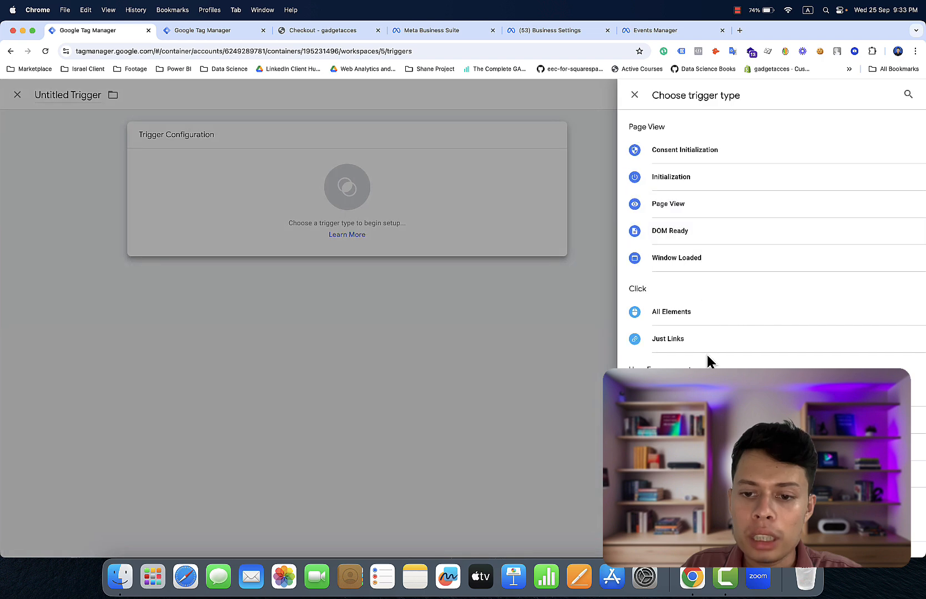
left_click(694, 529)
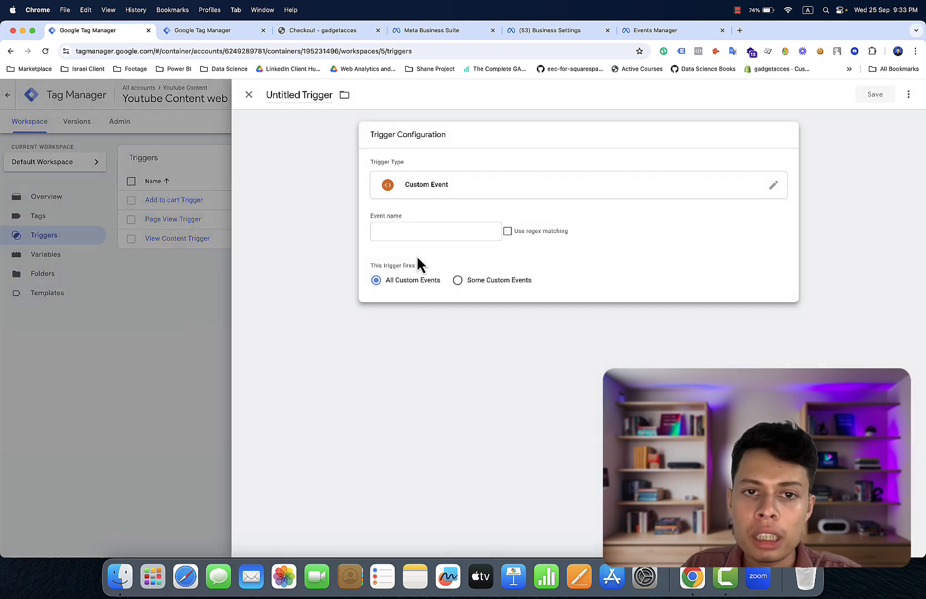
left_click(420, 229)
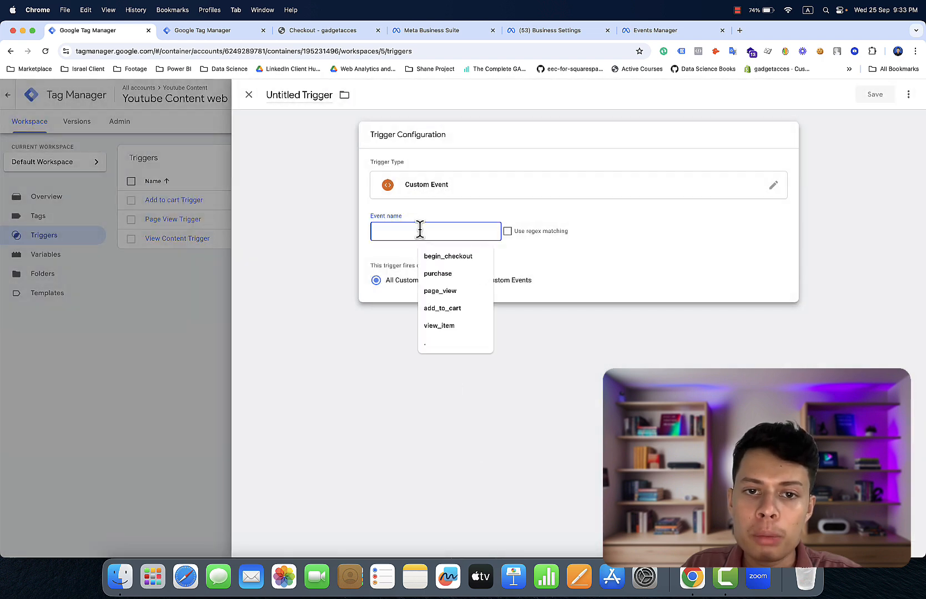
left_click(451, 259)
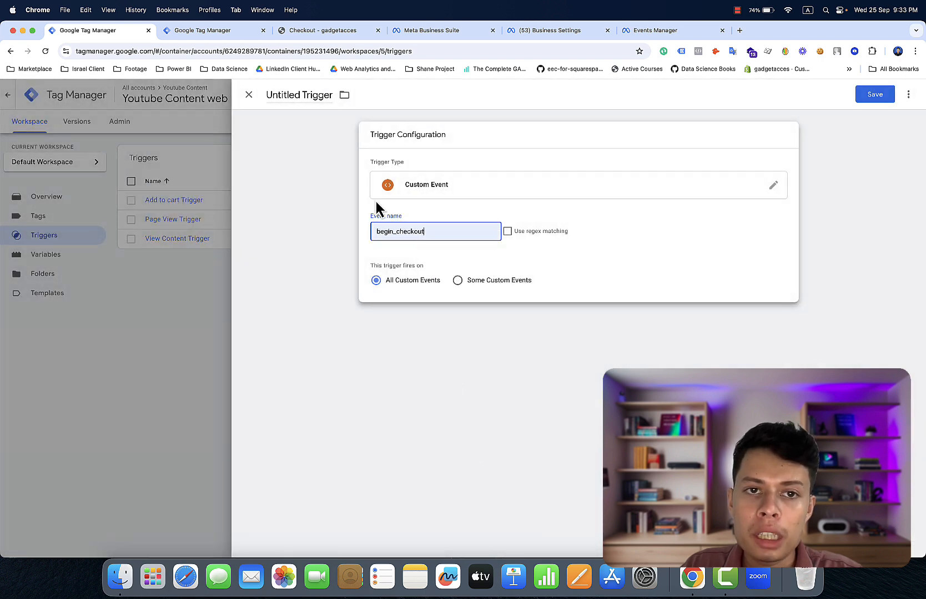
- Name the trigger 'Initiate Checkout Trigger' and save it
left_click(299, 94)
key("BackSpace")
key("BackSpace")
key("BackSpace")
key("BackSpace")
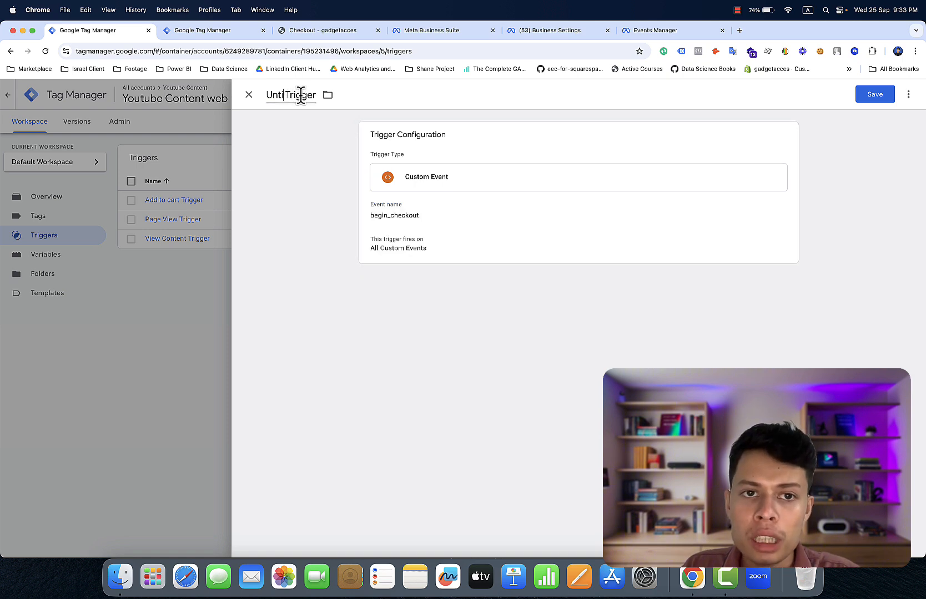
key("BackSpace")
key("BackSpace")
key("BackSpace")
key("BackSpace")
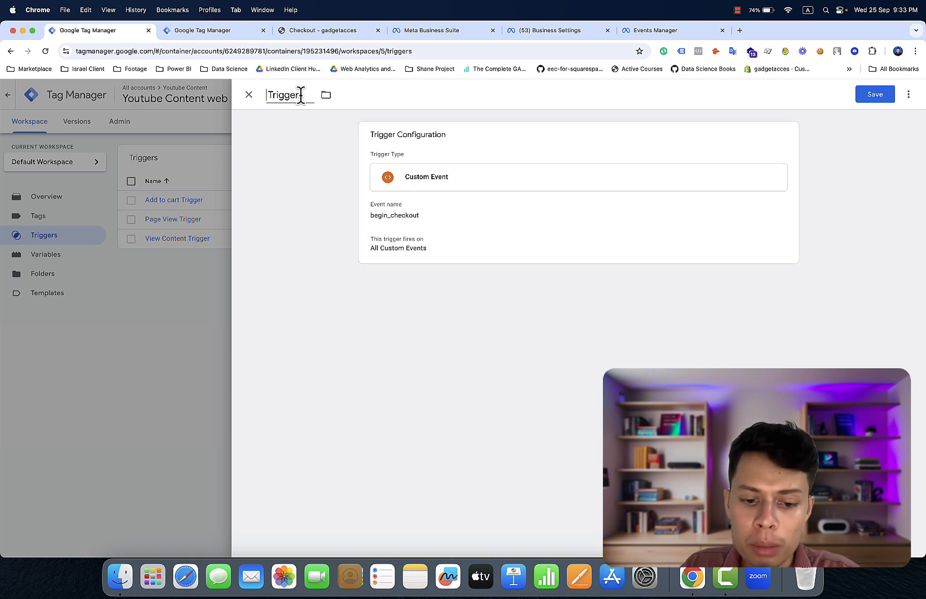
type("Be")
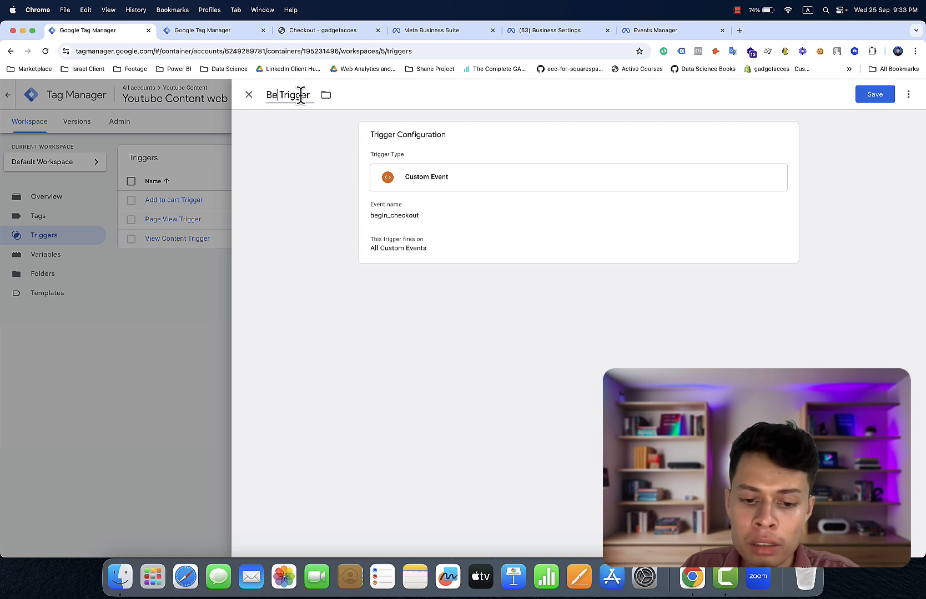
key("BackSpace")
key("BackSpace")
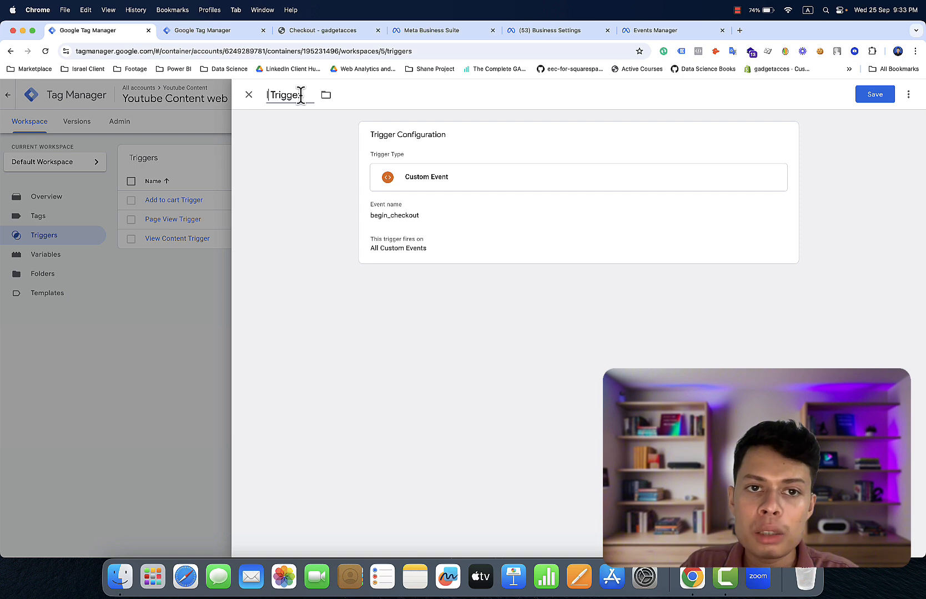
type("Initia")
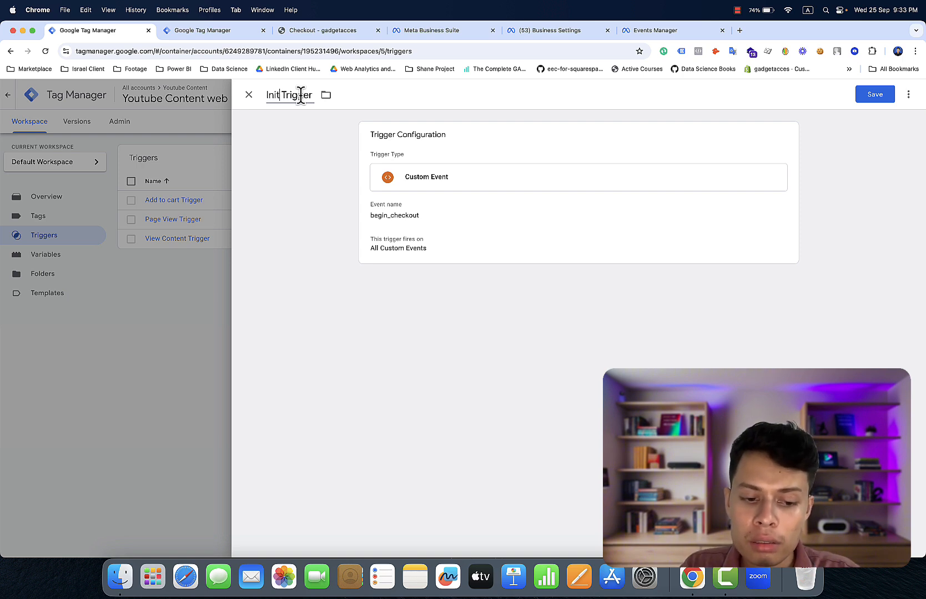
type("te ")
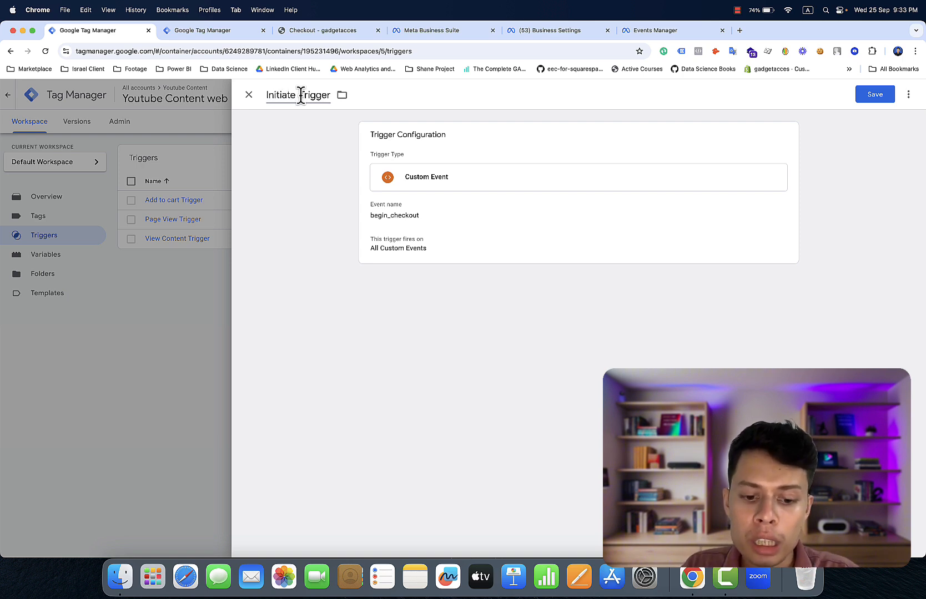
type("Checko")
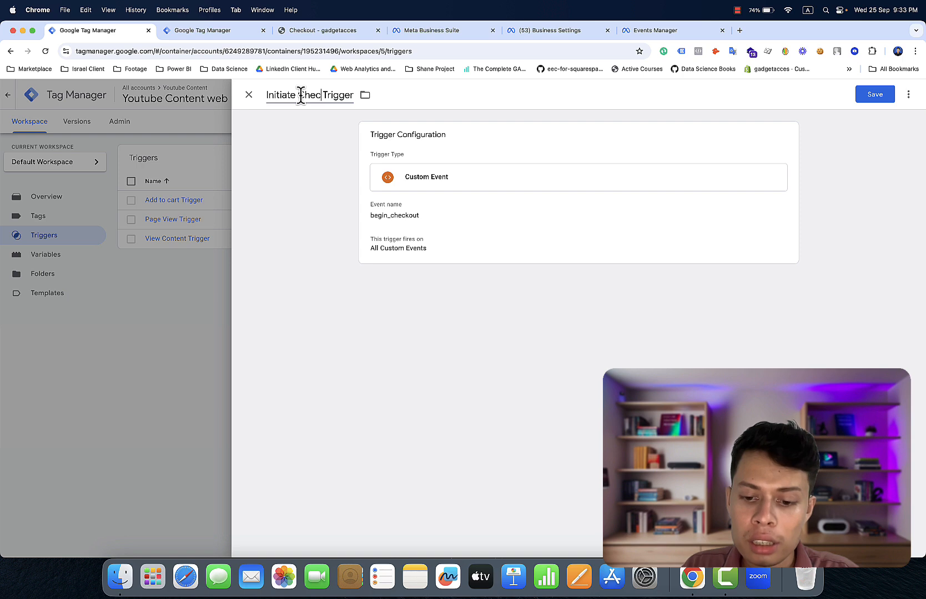
type("ut")
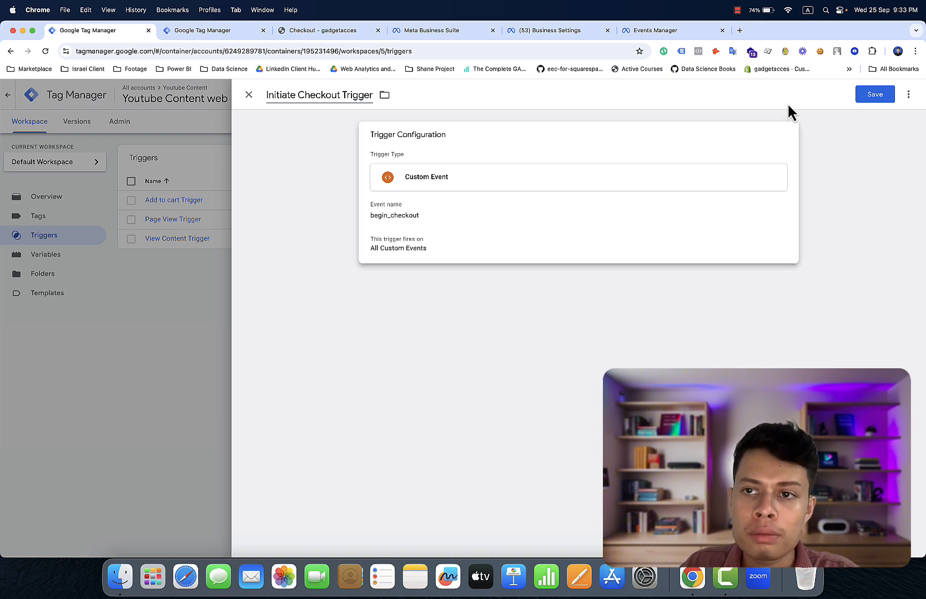
left_click(874, 95)
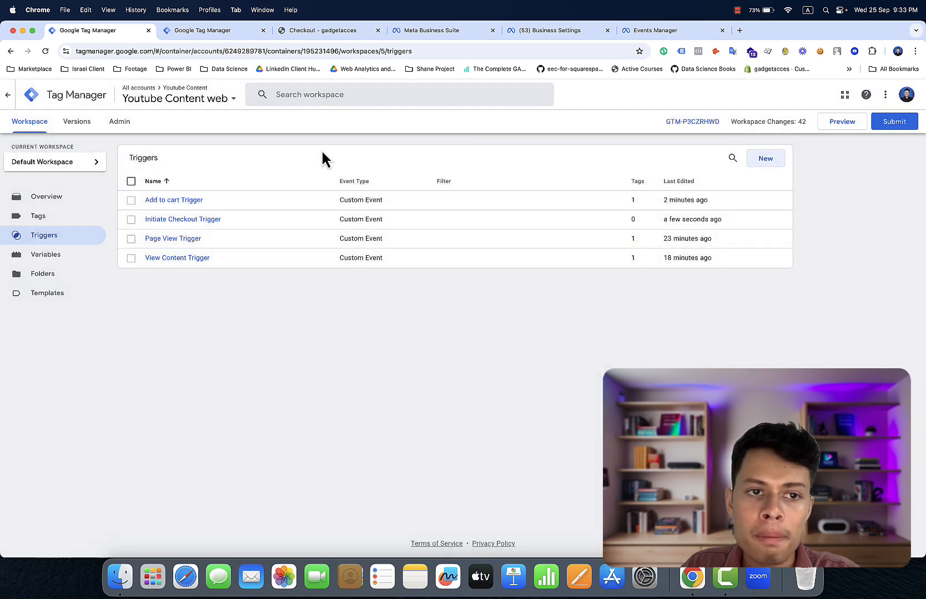
- Make a copy of the Facebook Pixel - Add to cart Event tag
left_click(73, 217)
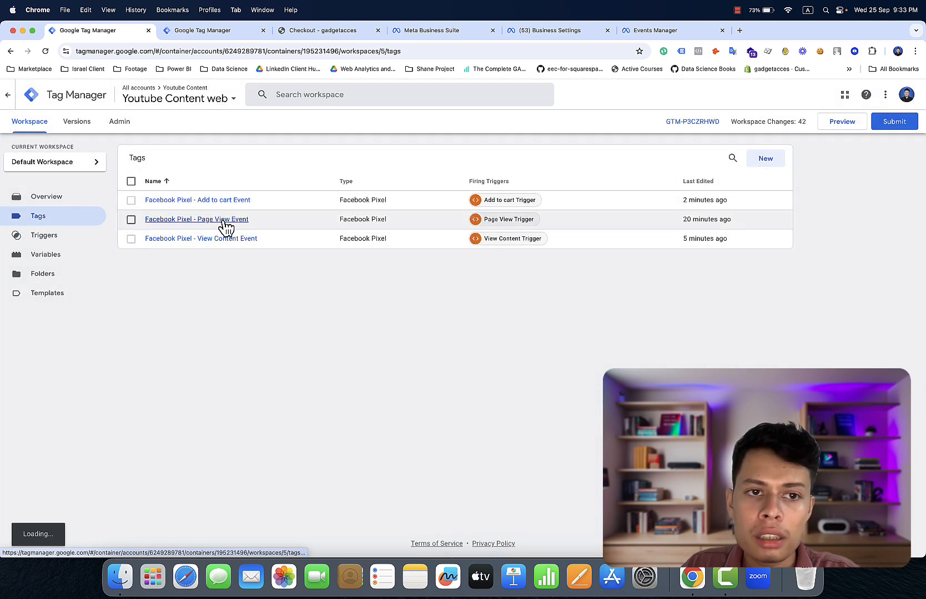
left_click(222, 201)
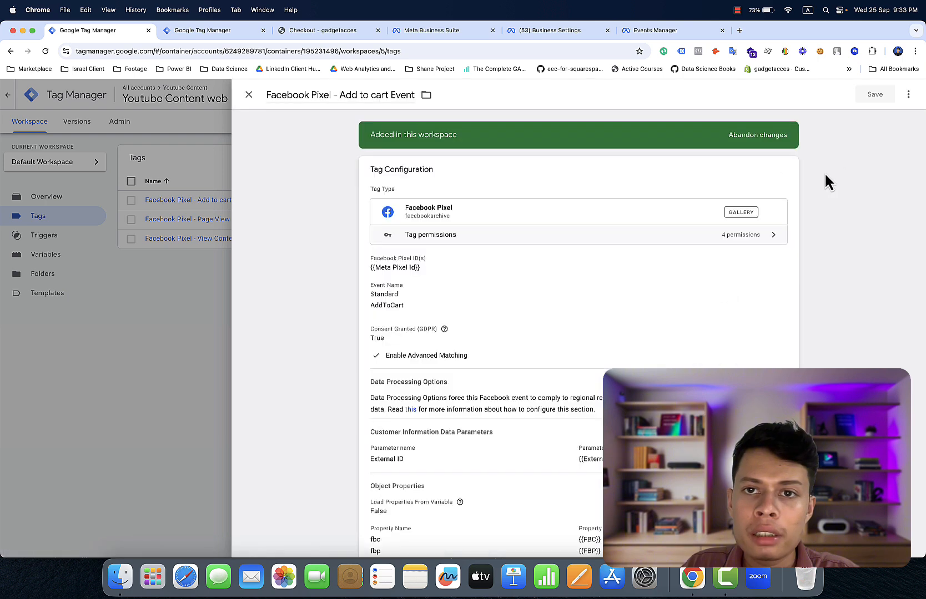
left_click(908, 95)
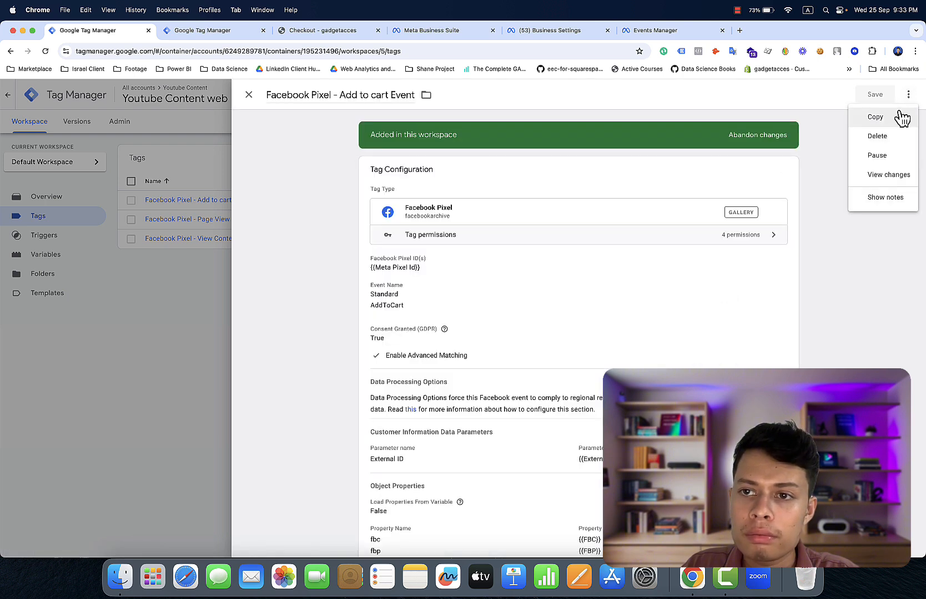
left_click(899, 118)
- Replace the copy's firing trigger with Initiate Checkout Trigger
scroll(769, 315, "down", 3)
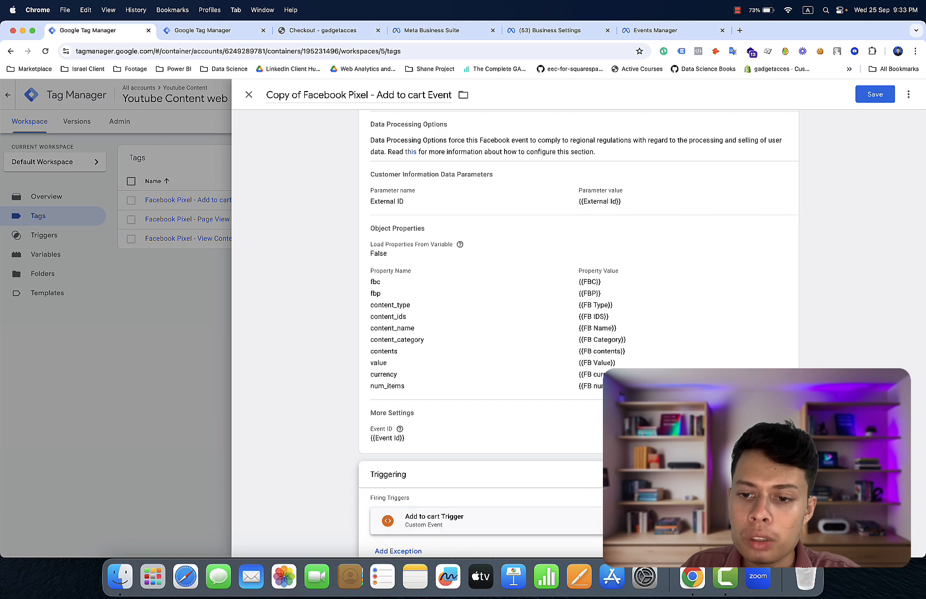
left_click(773, 521)
left_click(721, 510)
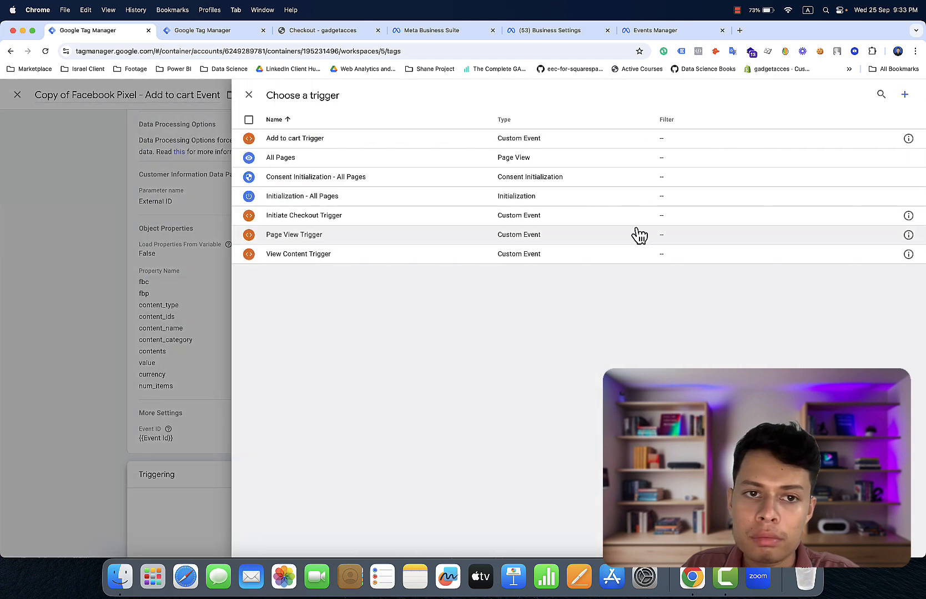
left_click(601, 225)
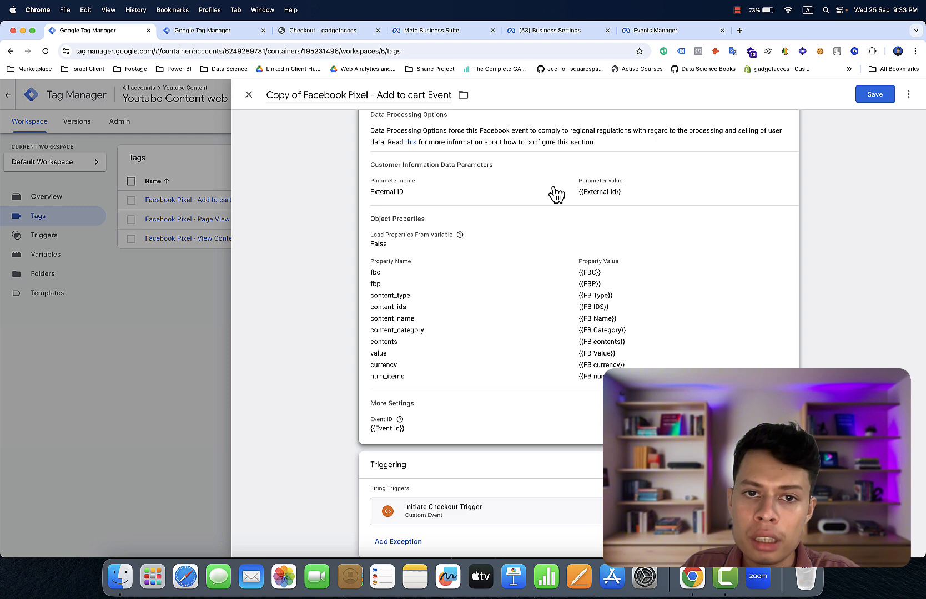
- Set the copy's Facebook standard event to InitiateCheckout
scroll(553, 186, "up", 3)
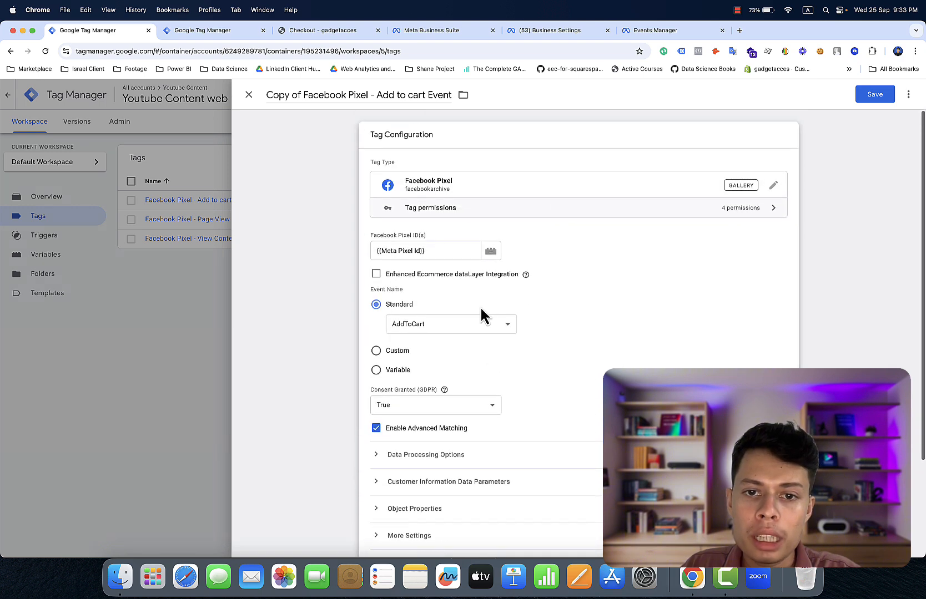
left_click(478, 323)
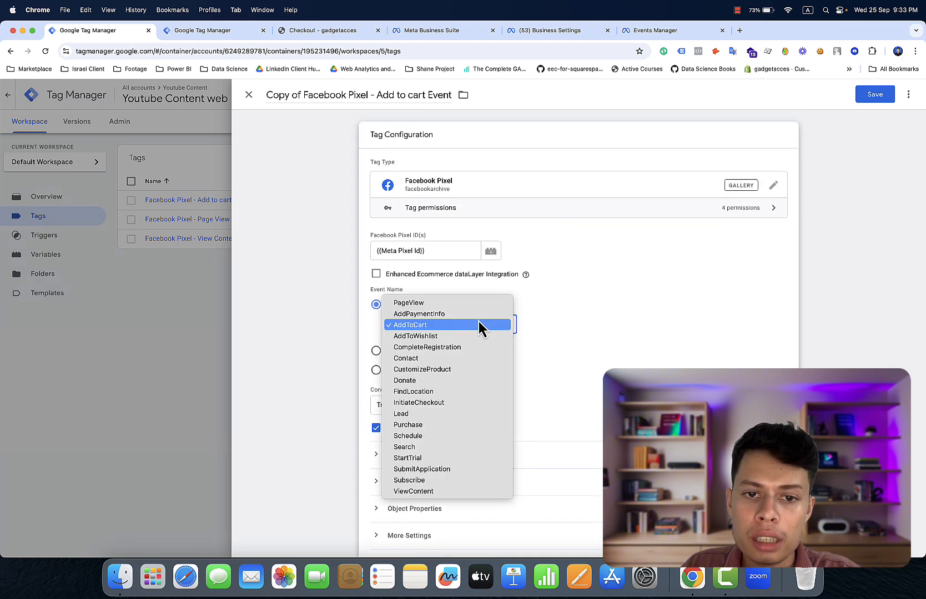
left_click(450, 402)
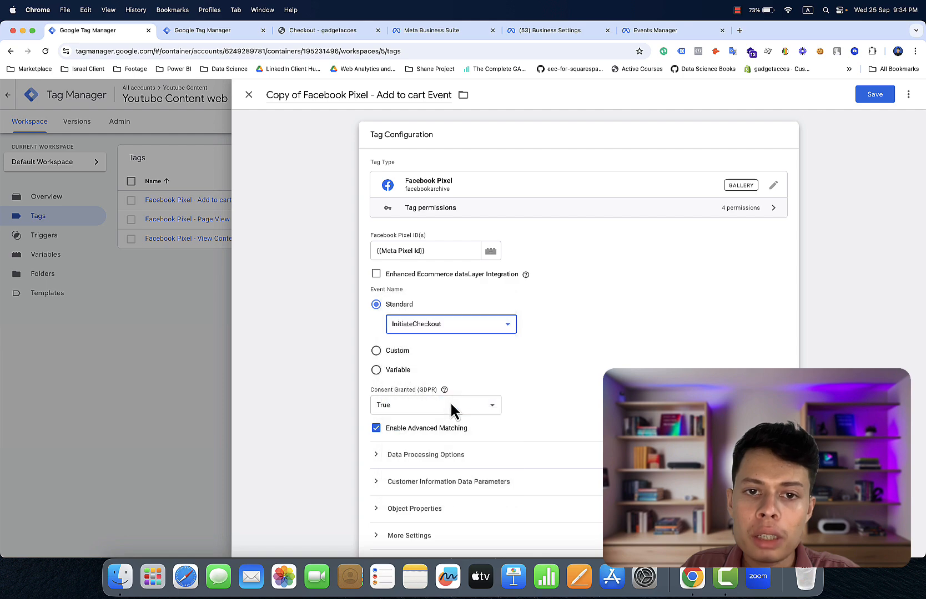
left_click(356, 33)
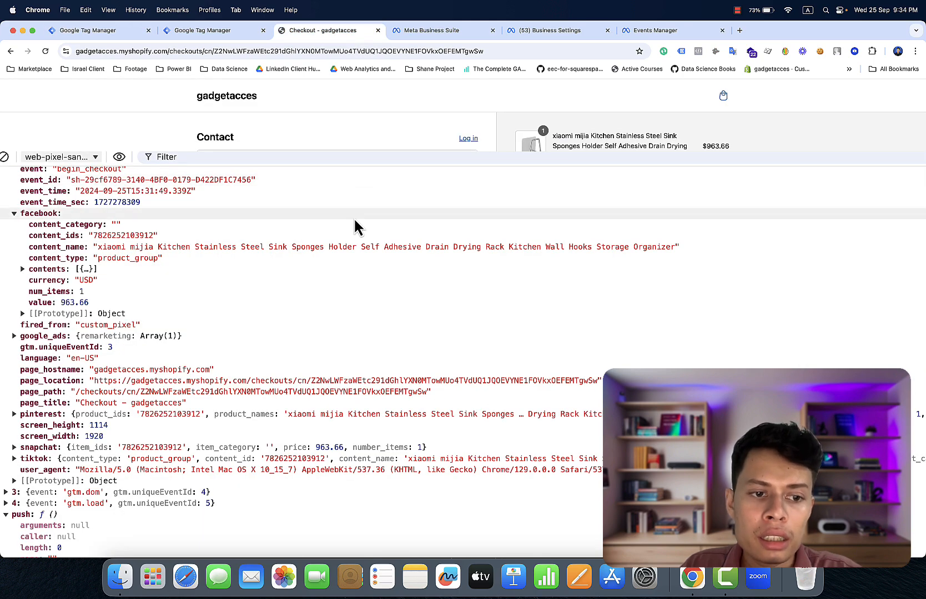
- Close DevTools to review the full checkout form, then return to the Youtube Content Server container
scroll(353, 218, "down", 3)
scroll(353, 218, "up", 10)
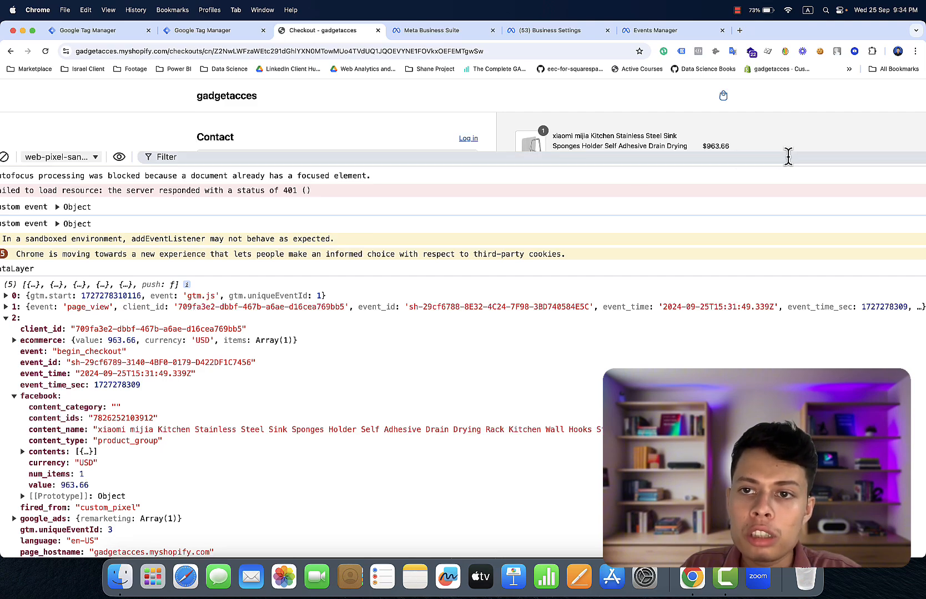
key("super+minus")
key("super+minus")
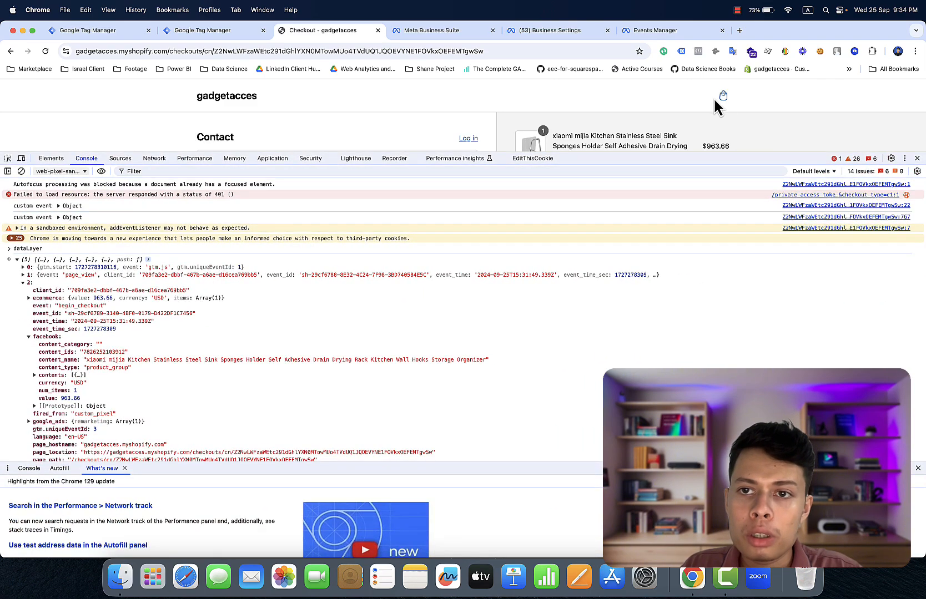
left_click(917, 158)
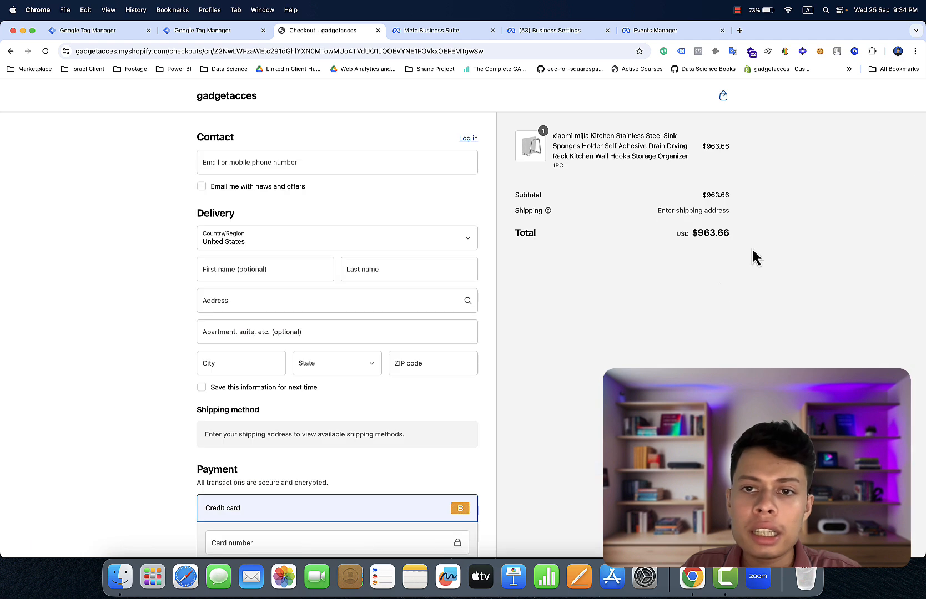
scroll(709, 306, "down", 5)
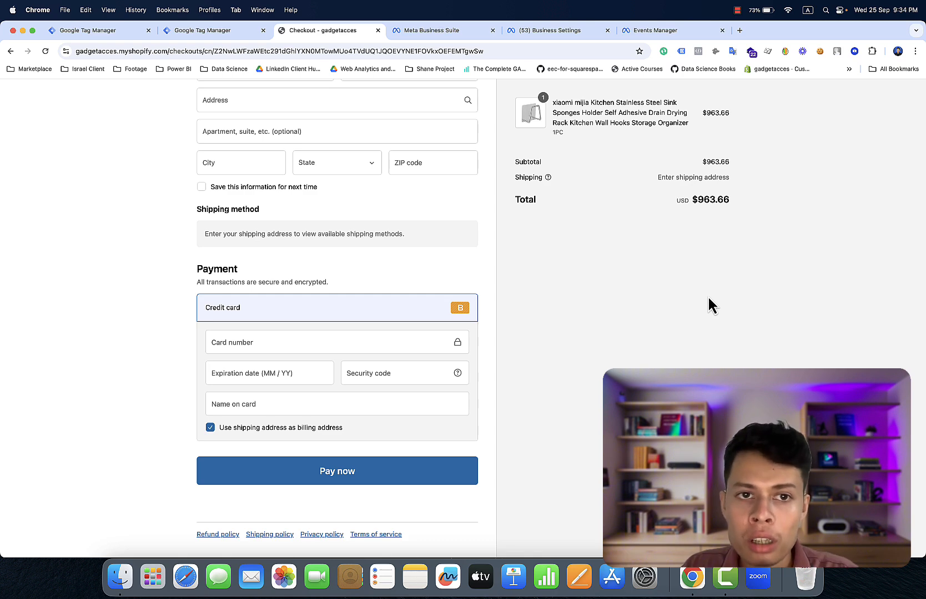
scroll(720, 339, "up", 4)
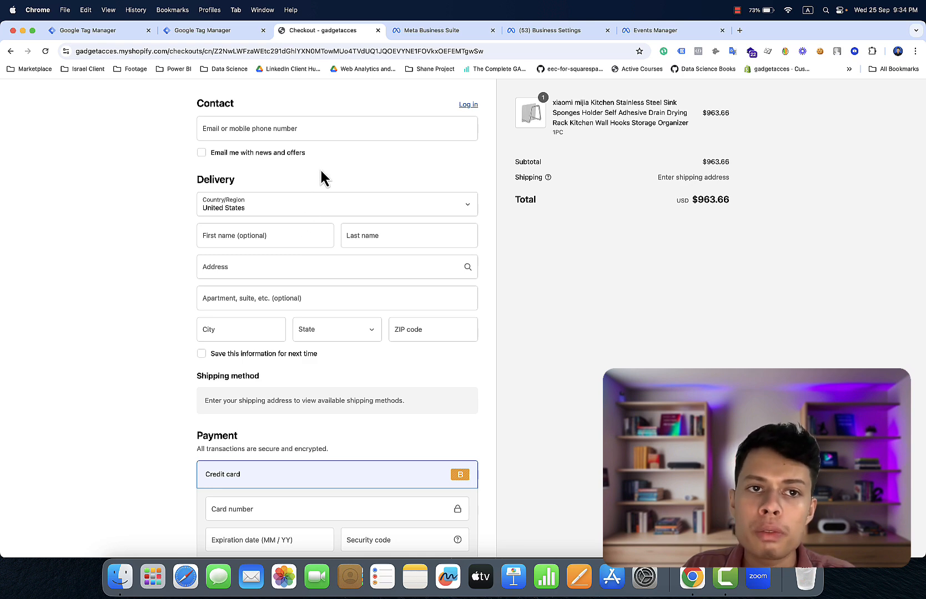
left_click(239, 31)
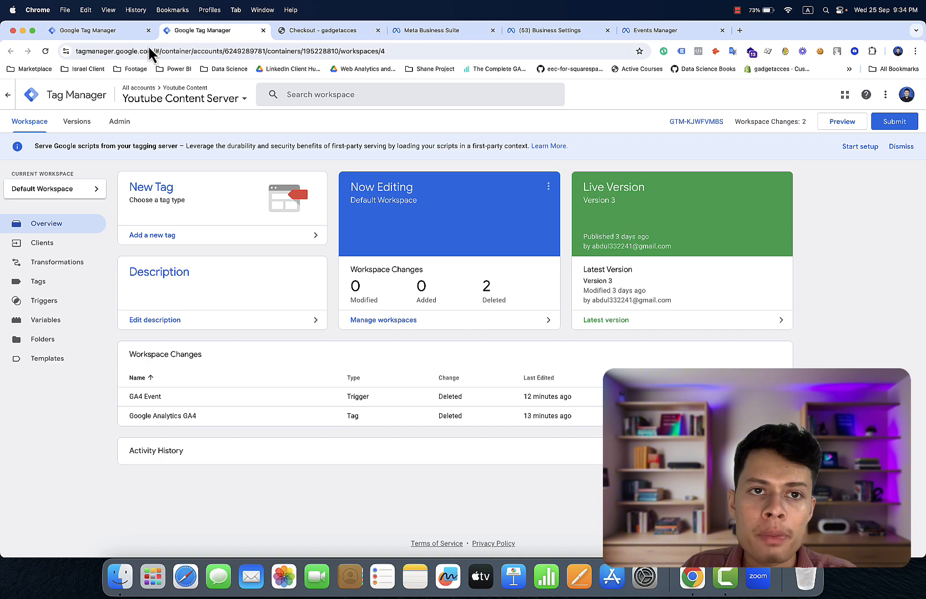
- Rename the copied tag to 'Facebook Pixel - Initiate Checkout Event' and save it
left_click(128, 32)
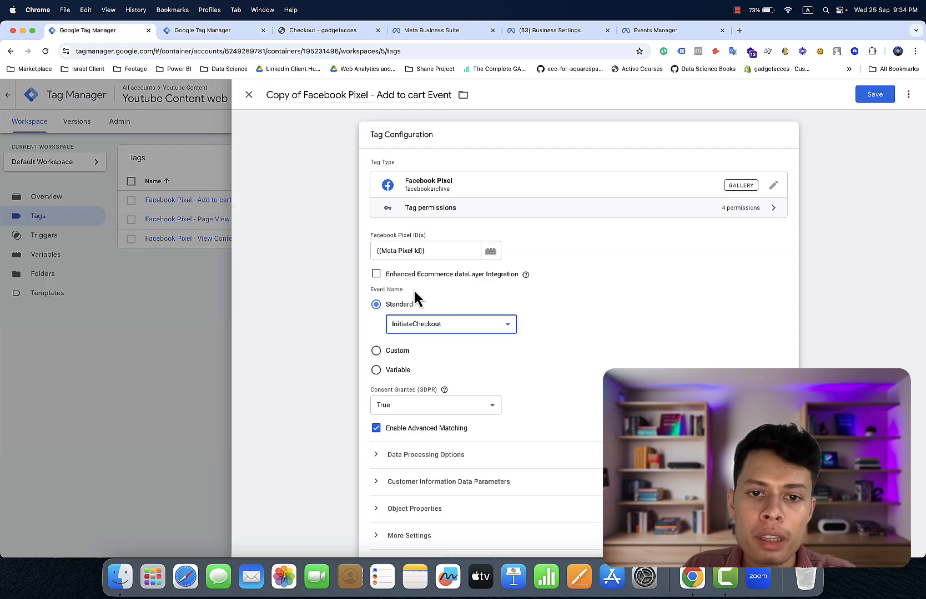
scroll(519, 422, "down", 3)
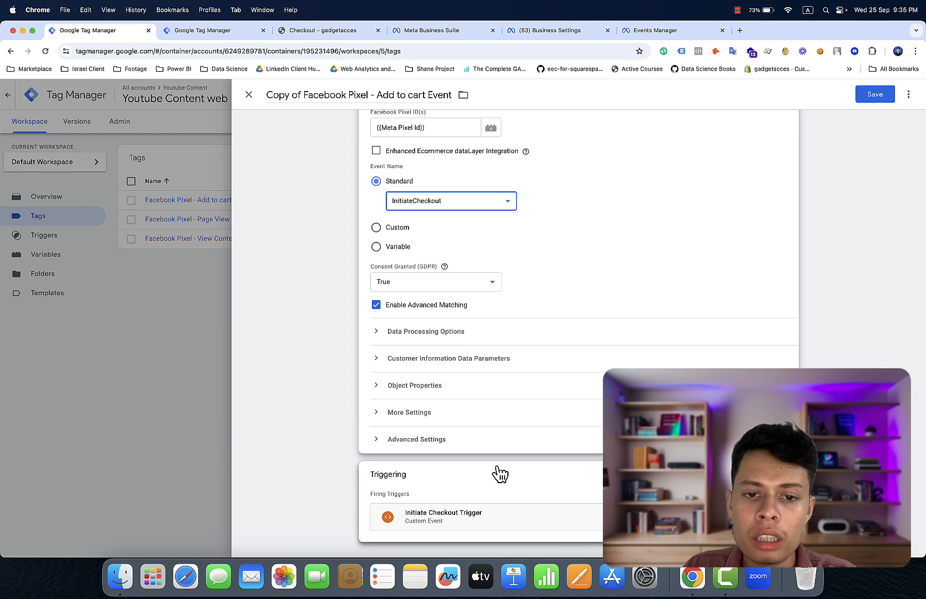
scroll(499, 474, "up", 3)
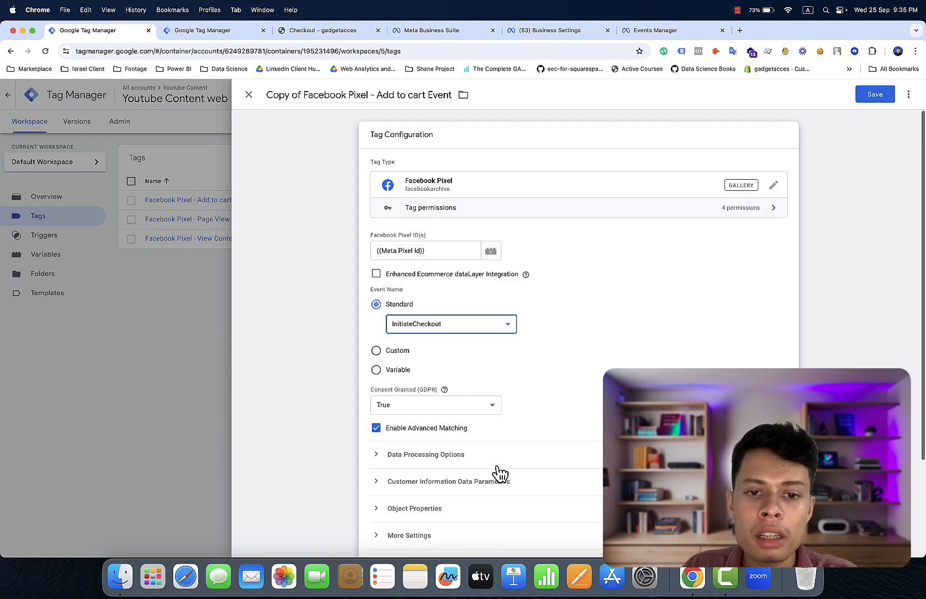
left_click(422, 94)
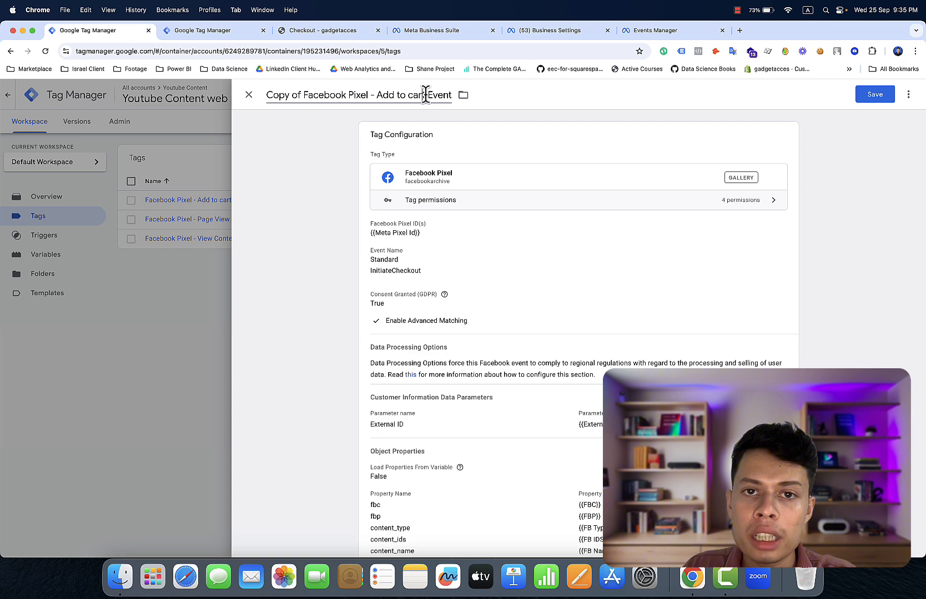
key("BackSpace")
key("BackSpace")
key("BackSpace")
key("BackSpace")
key("BackSpace")
key("BackSpace")
key("BackSpace")
key("BackSpace")
key("BackSpace")
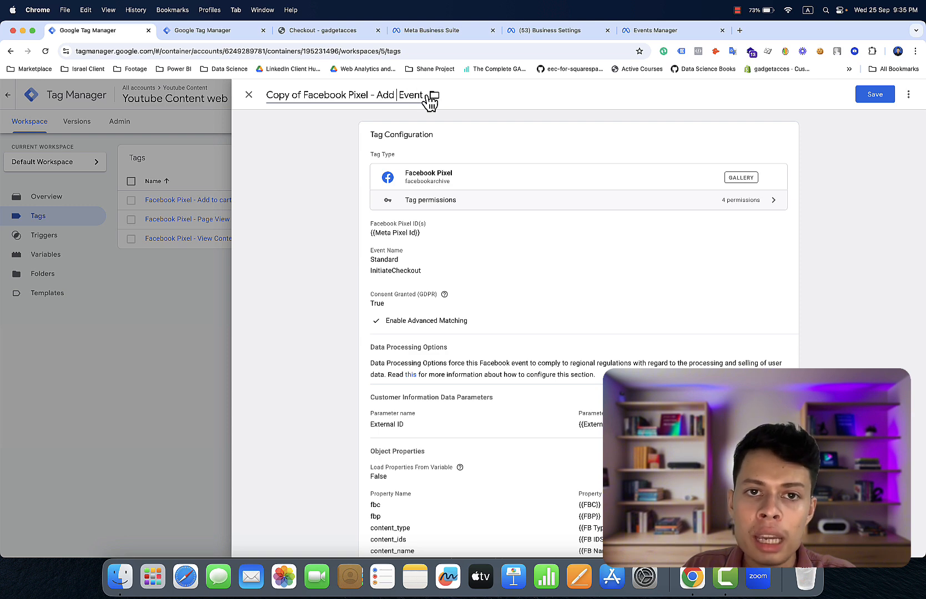
key("BackSpace")
key("BackSpace")
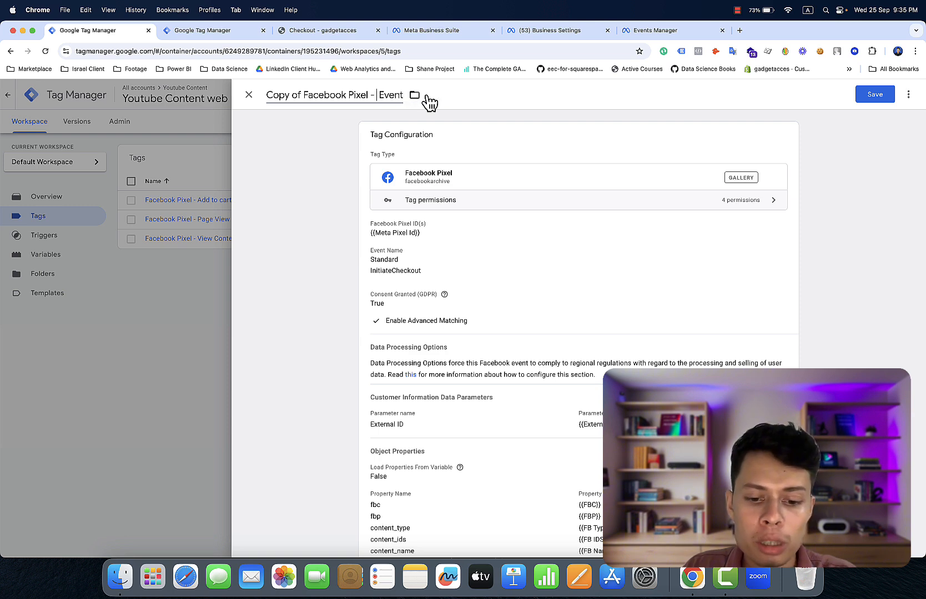
type("B")
key("BackSpace")
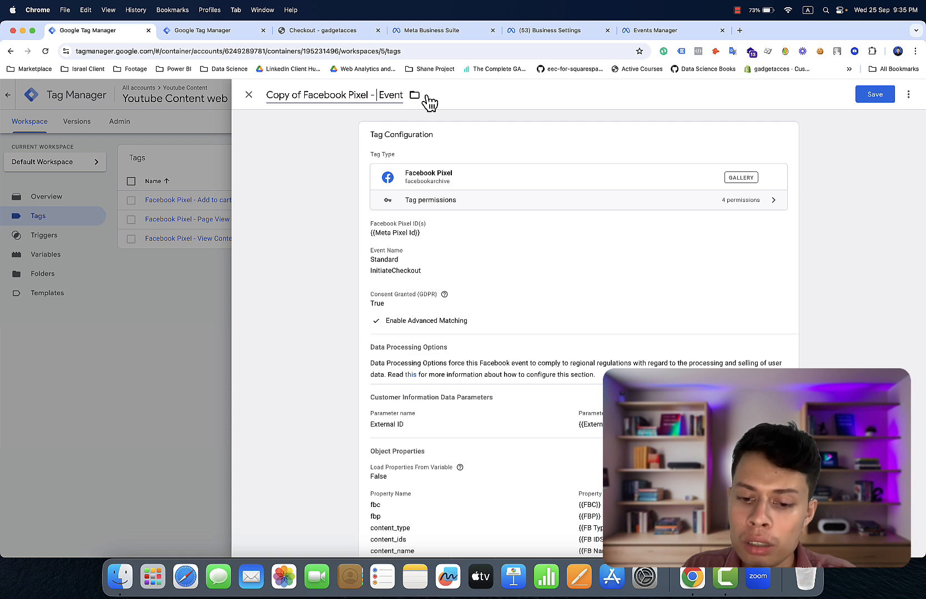
type("Initia")
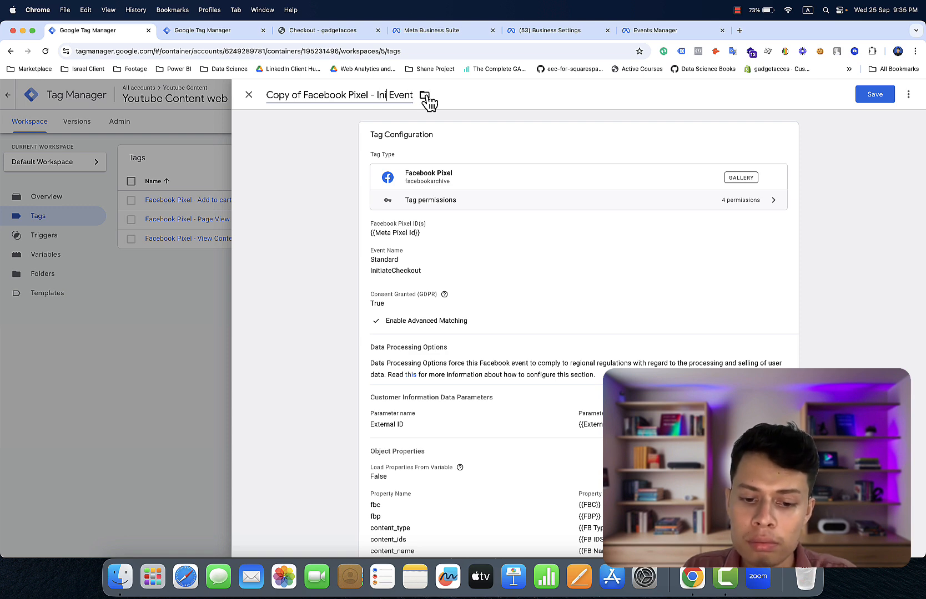
type("te Ch")
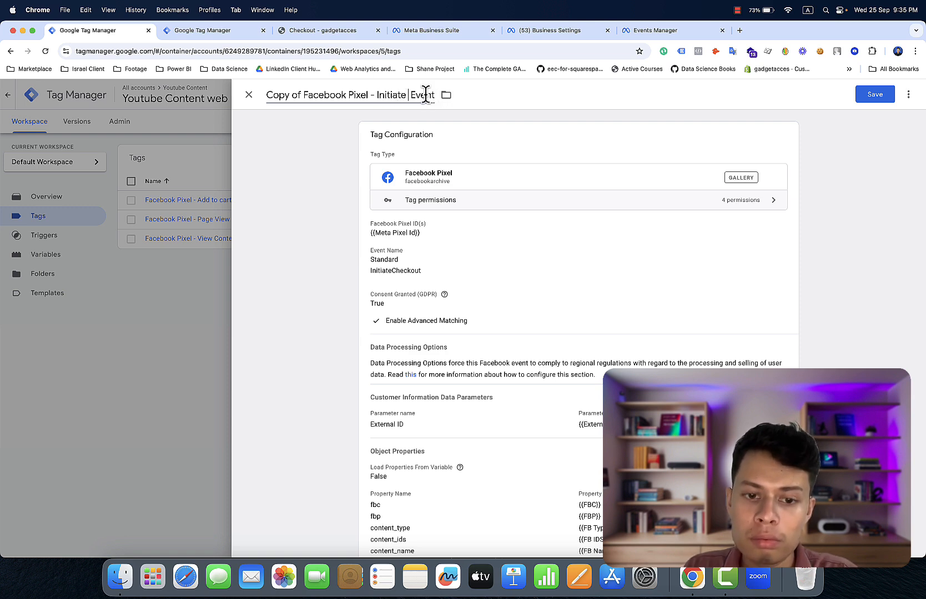
type("ecko")
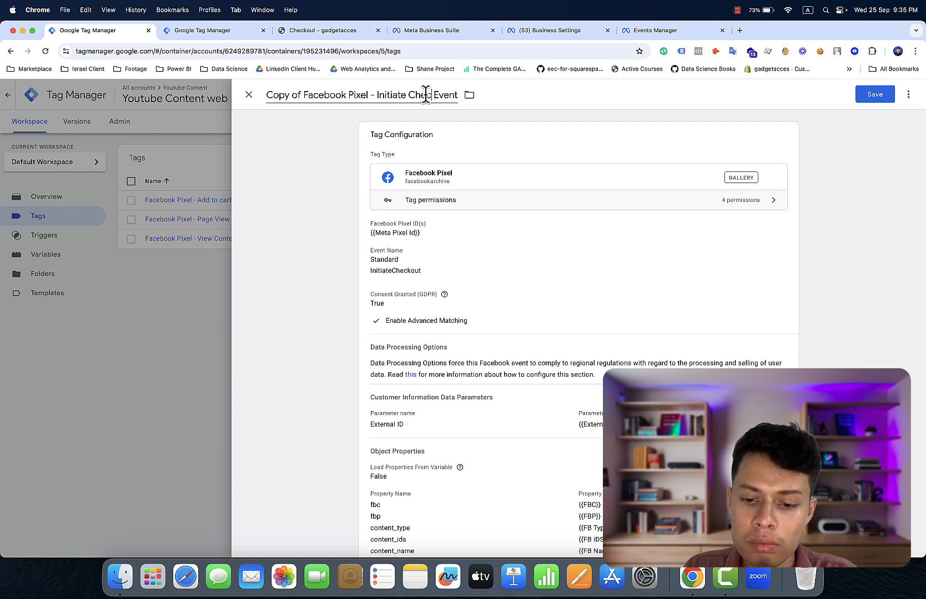
type("ut")
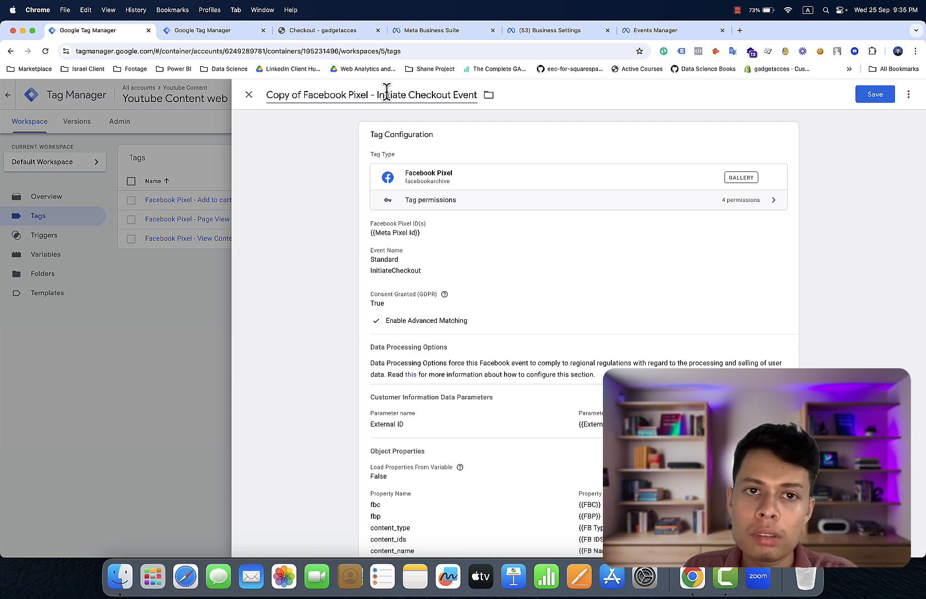
left_click(305, 95)
key("BackSpace")
key("BackSpace")
key("BackSpace")
key("BackSpace")
key("BackSpace")
key("BackSpace")
key("BackSpace")
key("BackSpace")
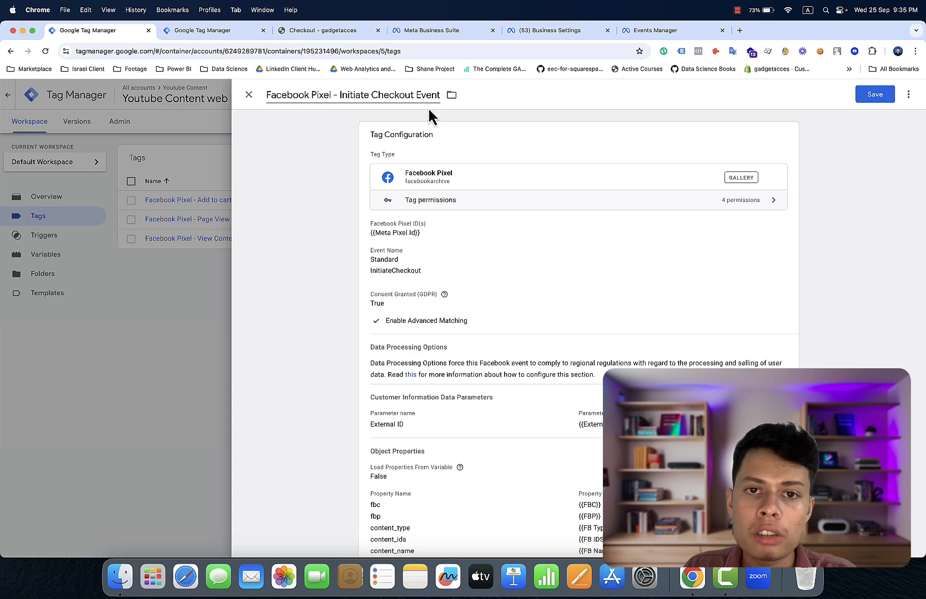
scroll(635, 216, "down", 5)
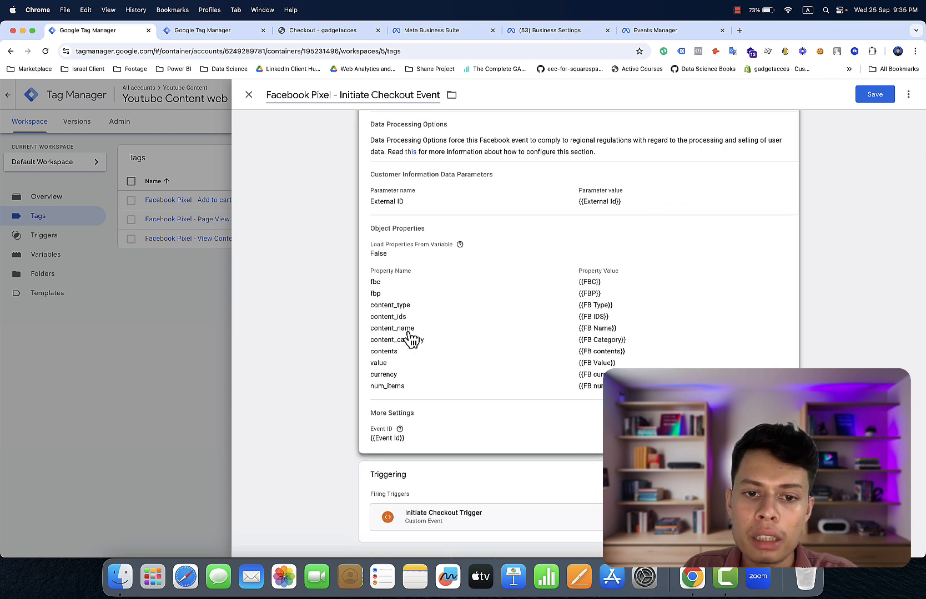
left_click(875, 95)
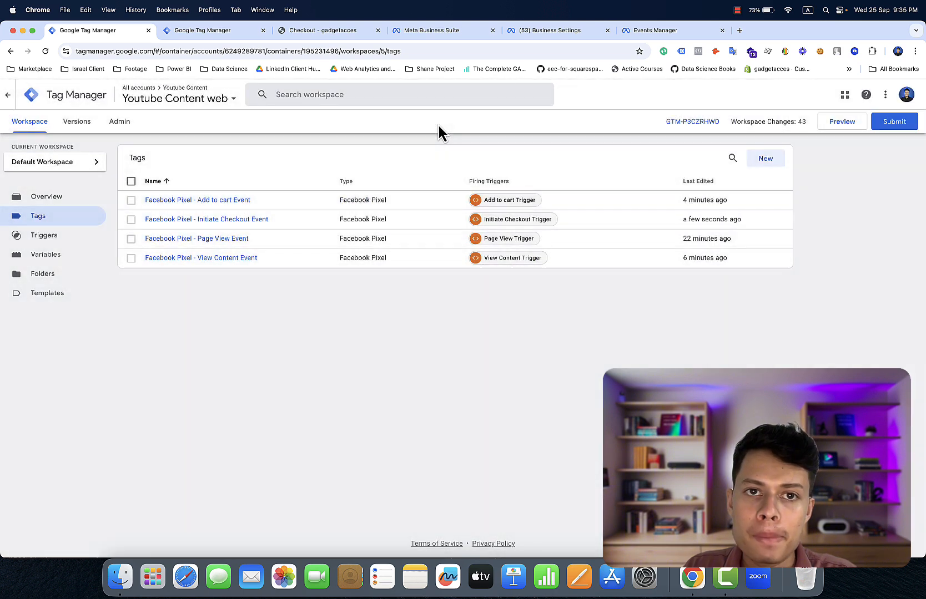
- Autofill the checkout's contact e-mail, name, address, city and ZIP from saved details
left_click(349, 30)
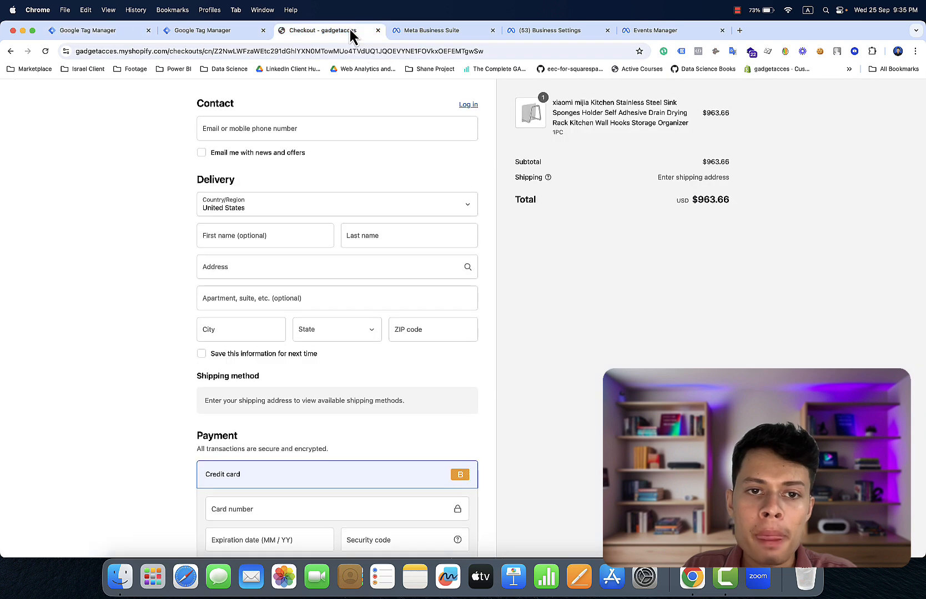
left_click(314, 129)
left_click(312, 156)
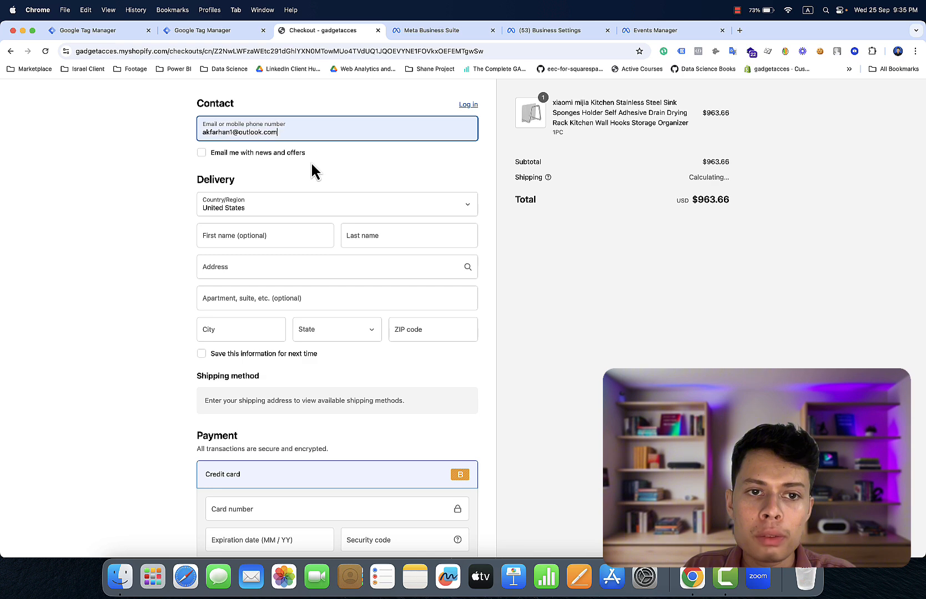
left_click(289, 232)
left_click(291, 270)
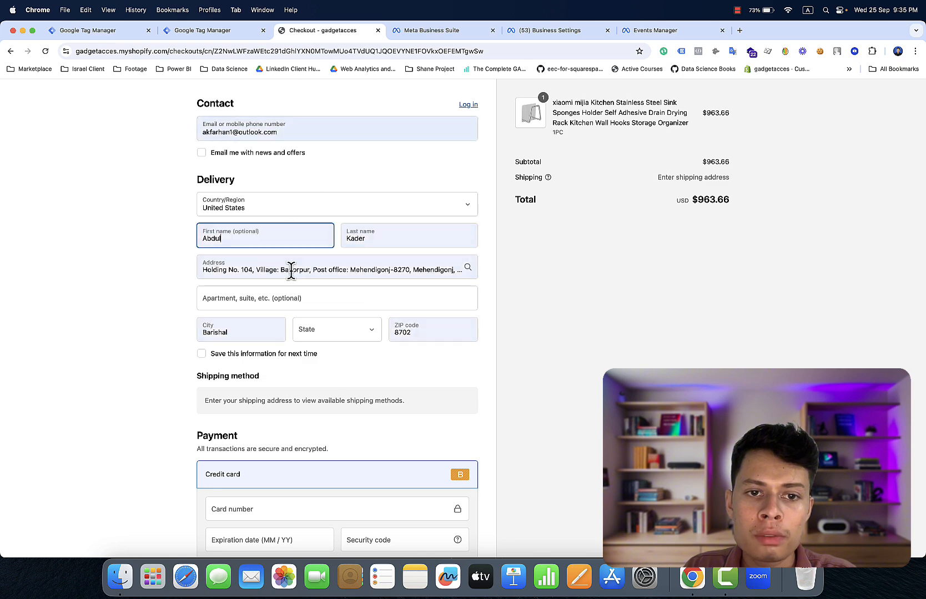
scroll(298, 324, "down", 5)
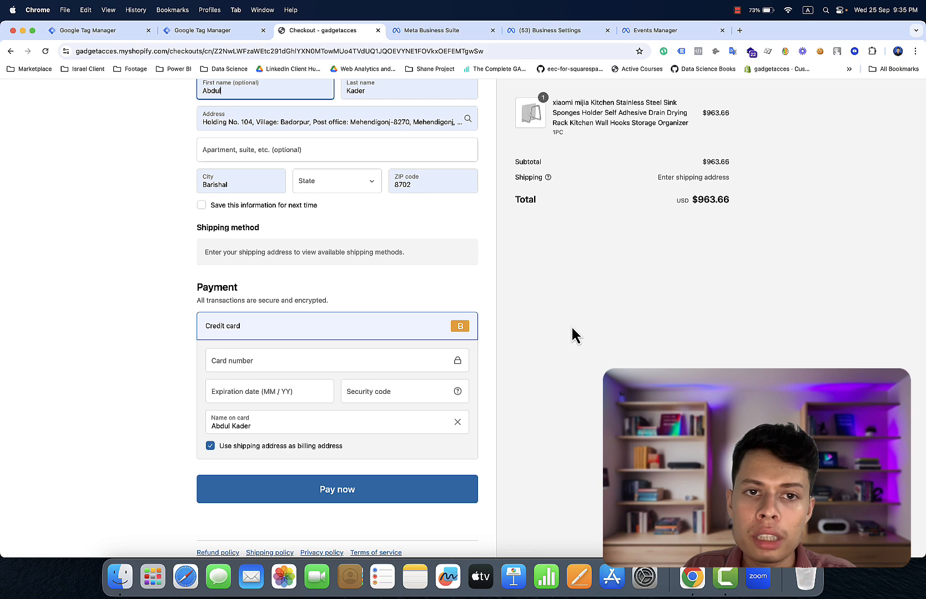
right_click(573, 334)
left_click(584, 495)
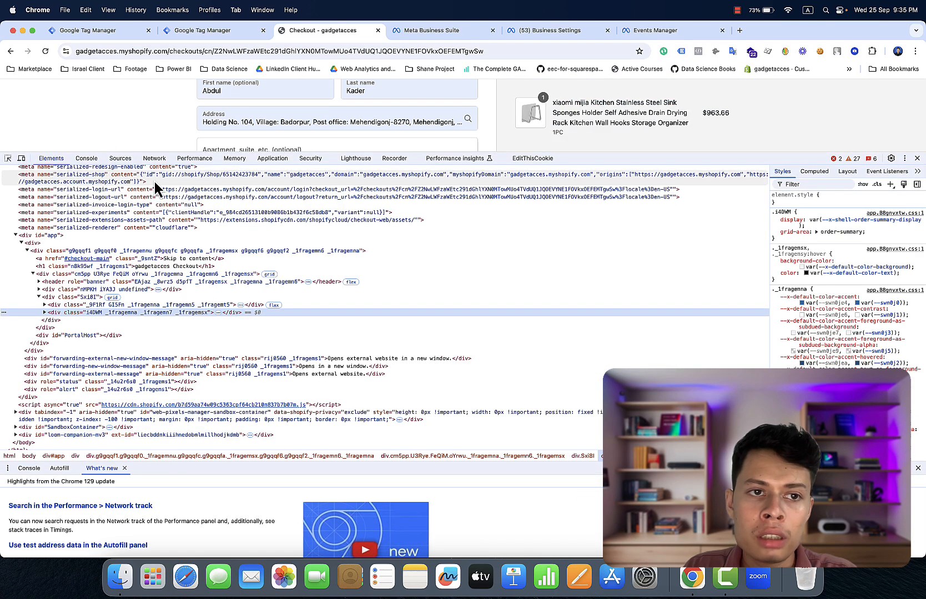
left_click(89, 160)
left_click(43, 171)
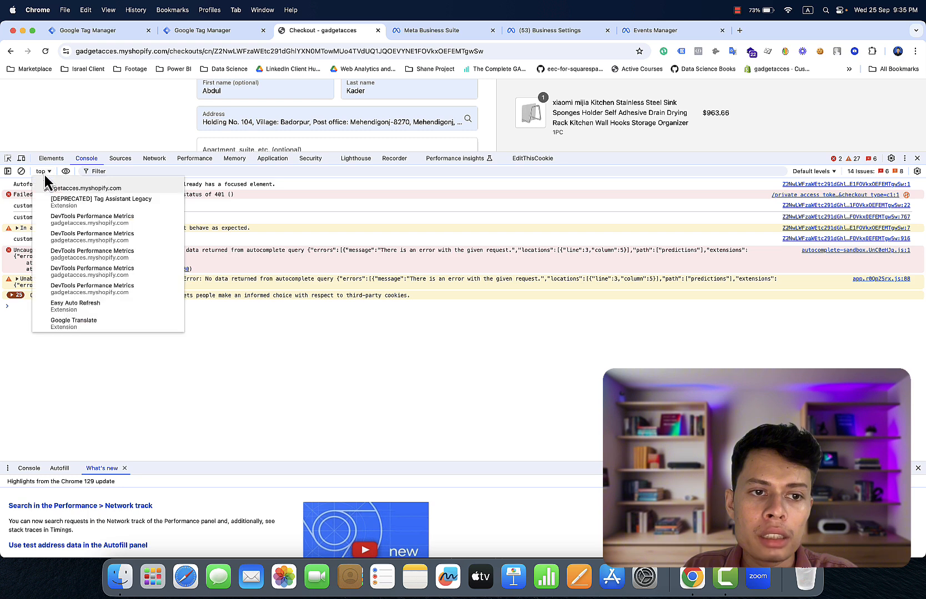
scroll(87, 248, "down", 5)
scroll(87, 250, "down", 3)
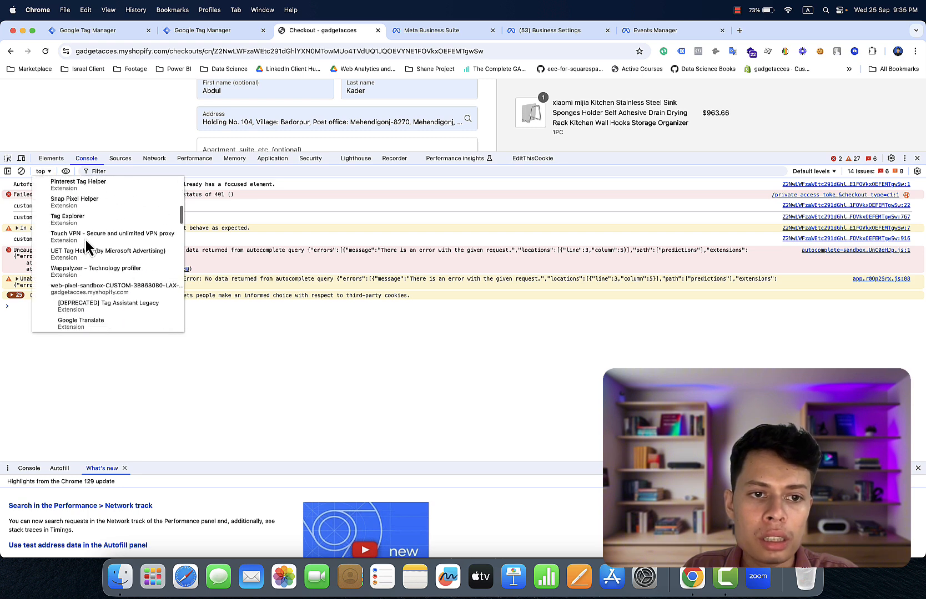
left_click(102, 273)
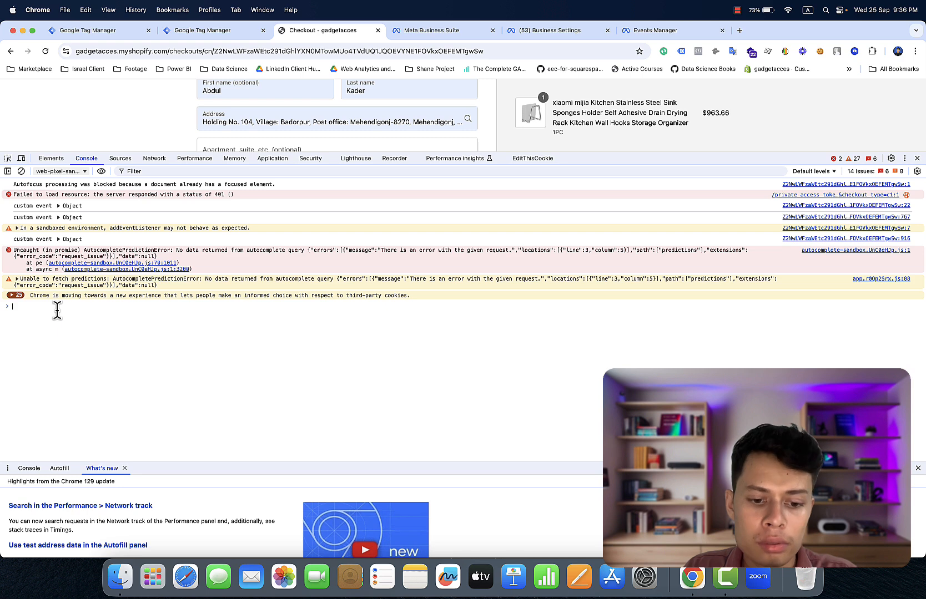
type("data")
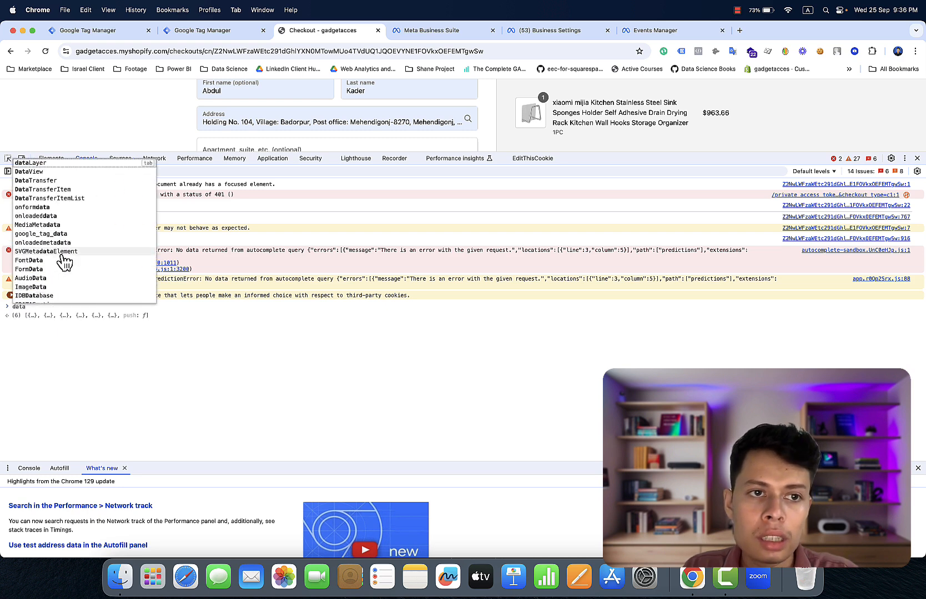
left_click(41, 163)
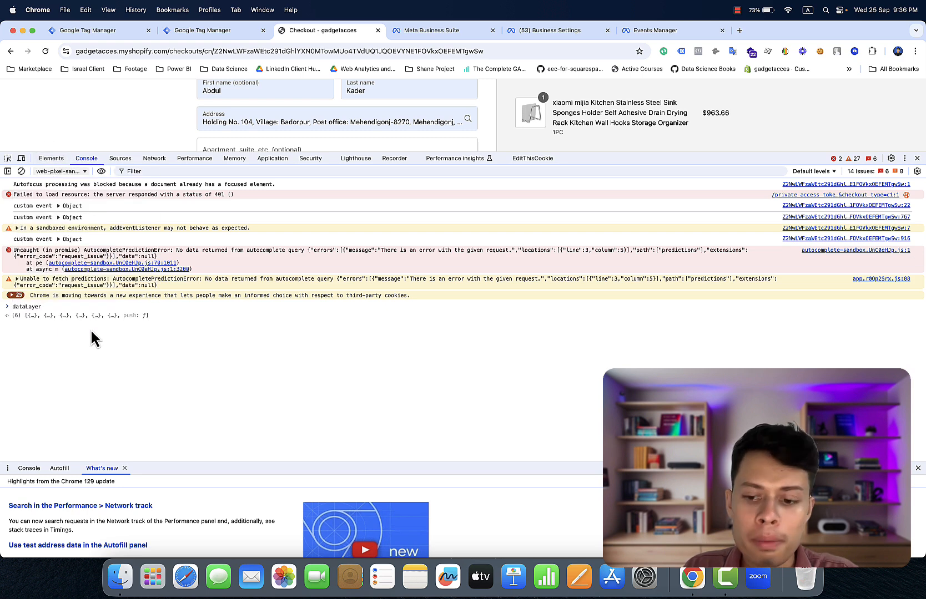
key("Return")
left_click(75, 316)
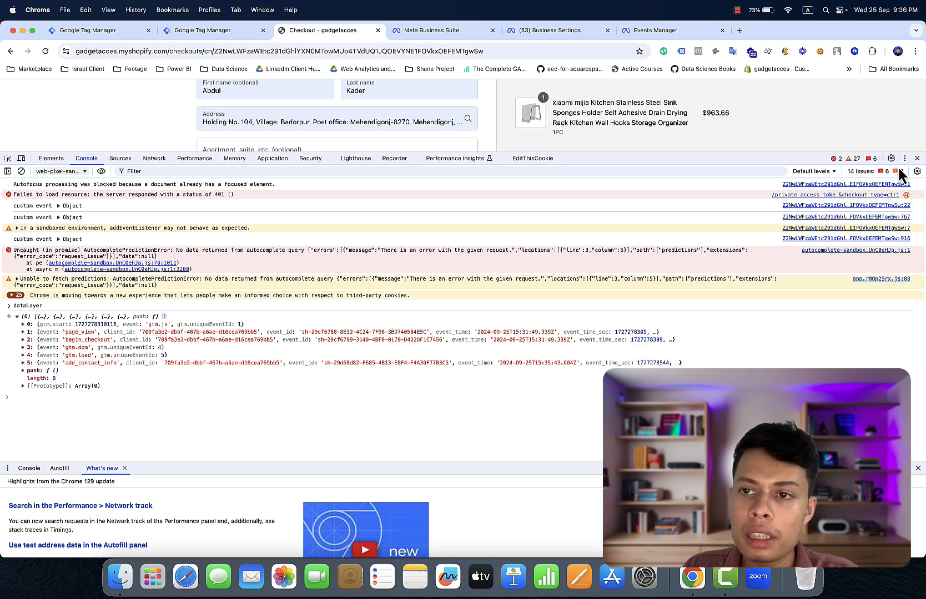
left_click(917, 158)
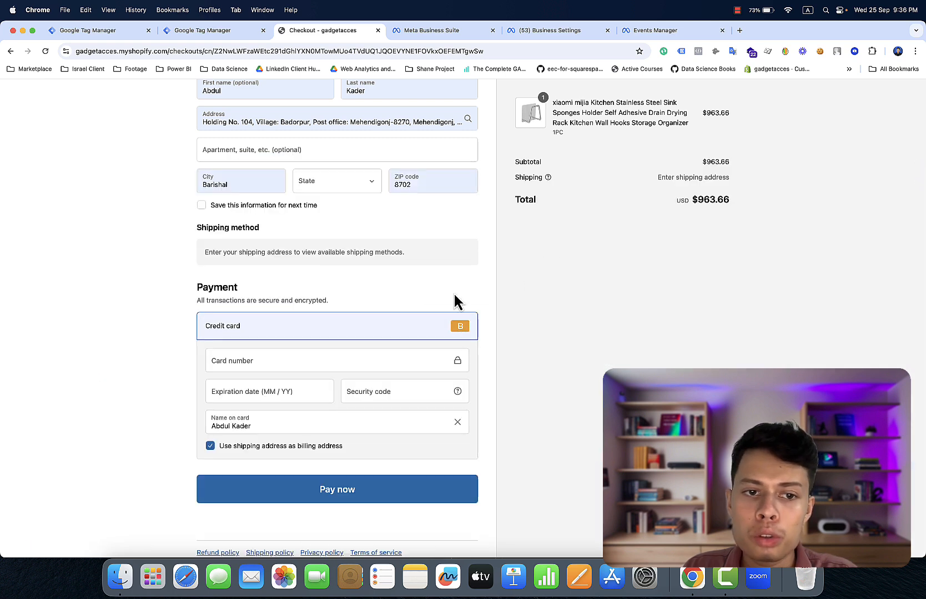
- Autofill the saved Visa card, enter the security code, and submit the payment
left_click(298, 360)
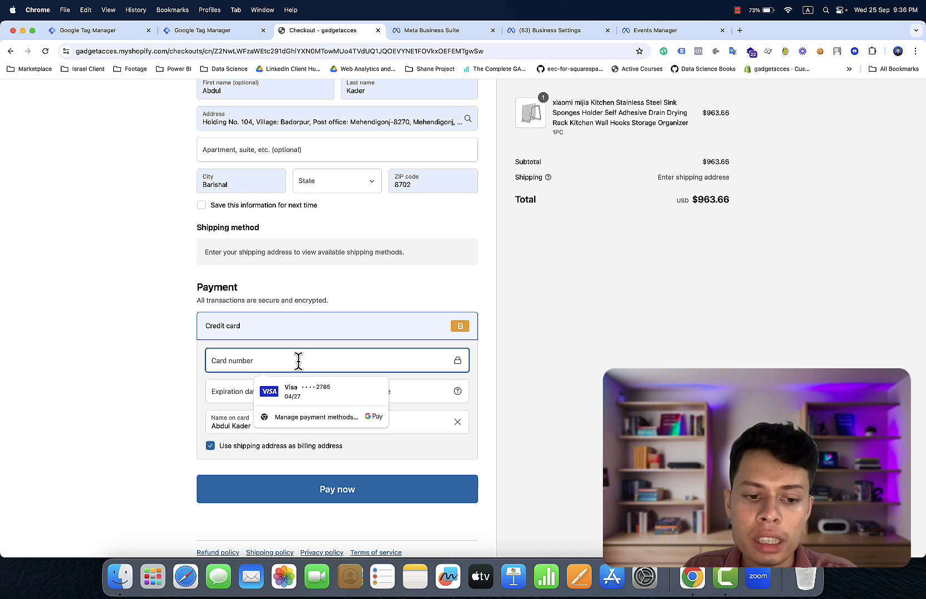
left_click(307, 391)
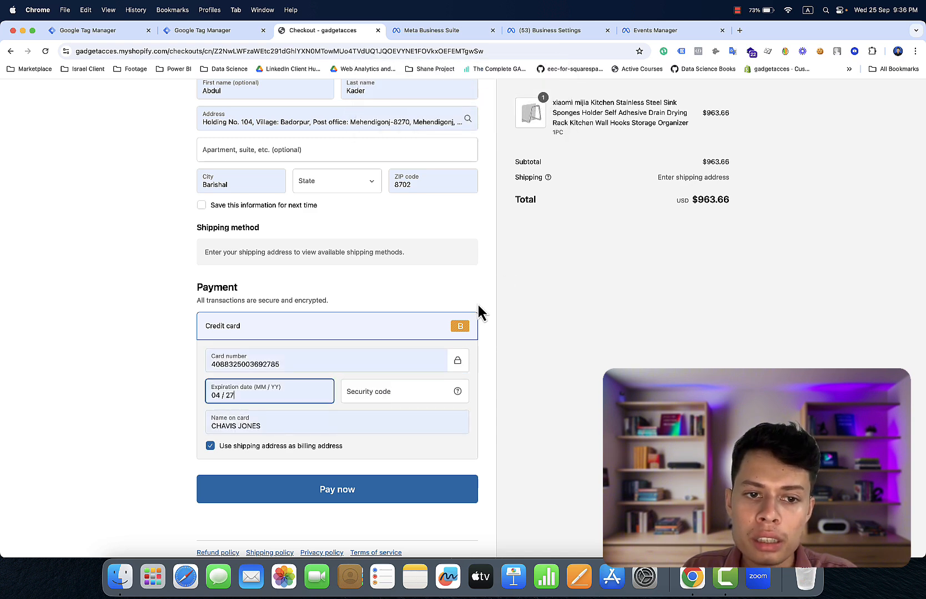
left_click(397, 392)
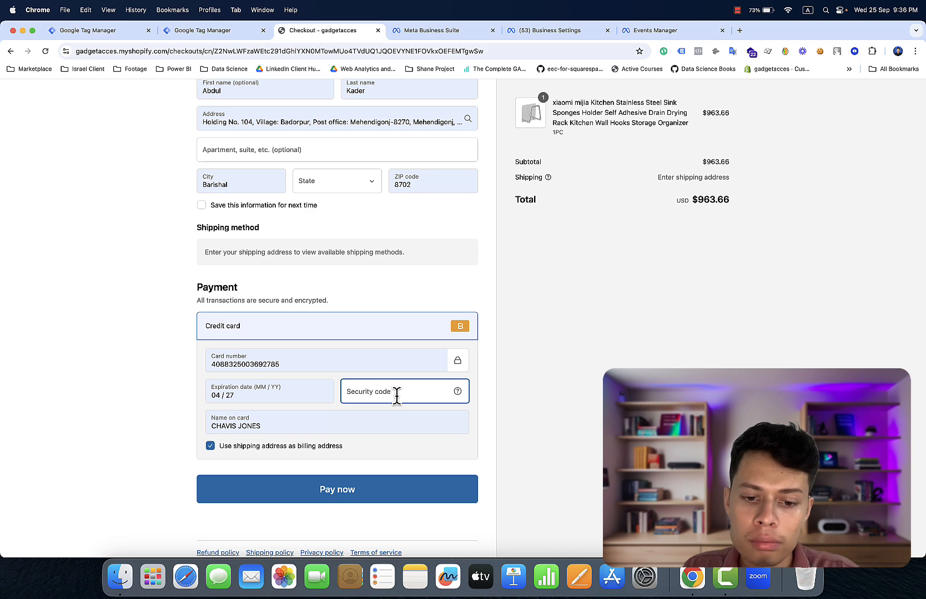
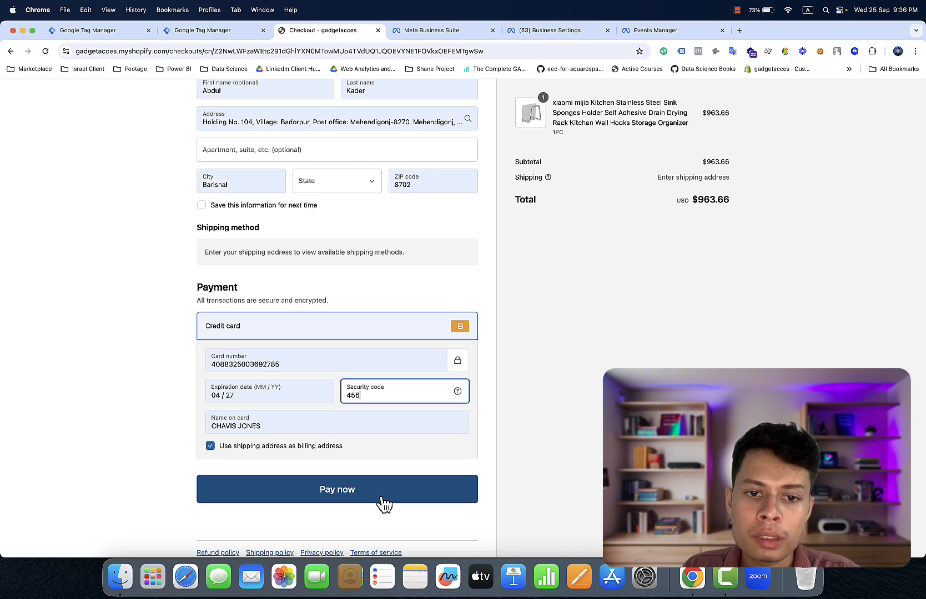
left_click(383, 502)
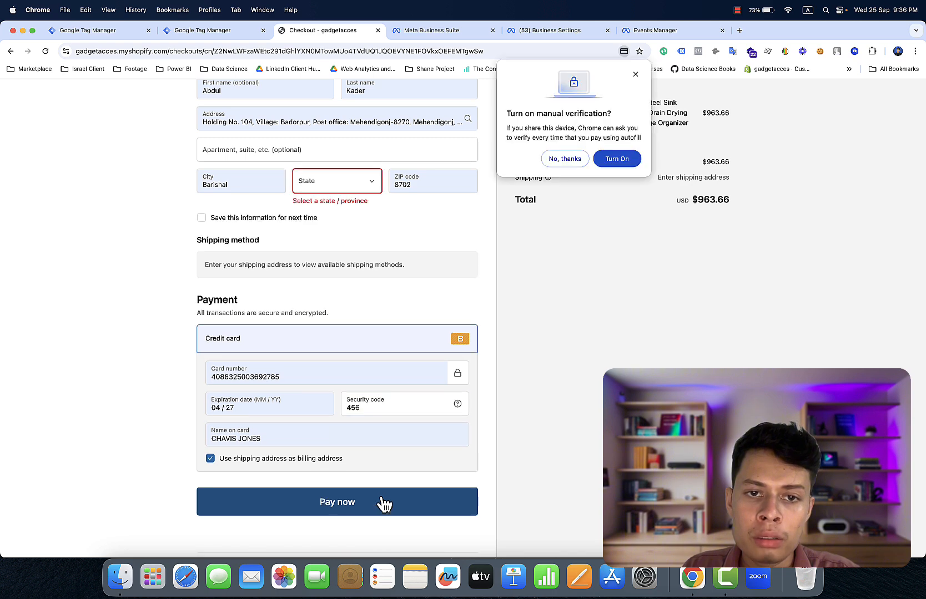
- Open Chrome DevTools' console and set its context to web-pixel-sandbox
right_click(578, 367)
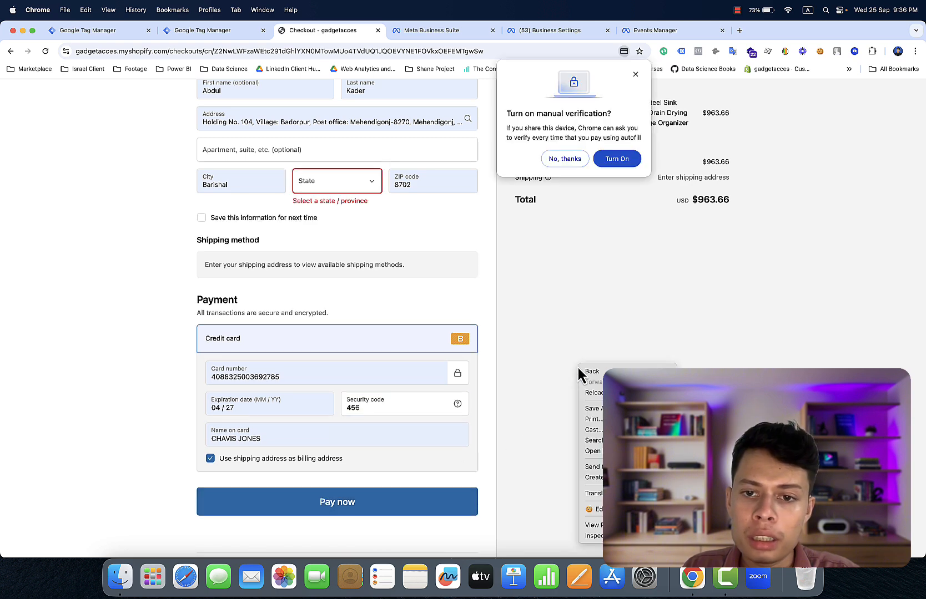
left_click(595, 537)
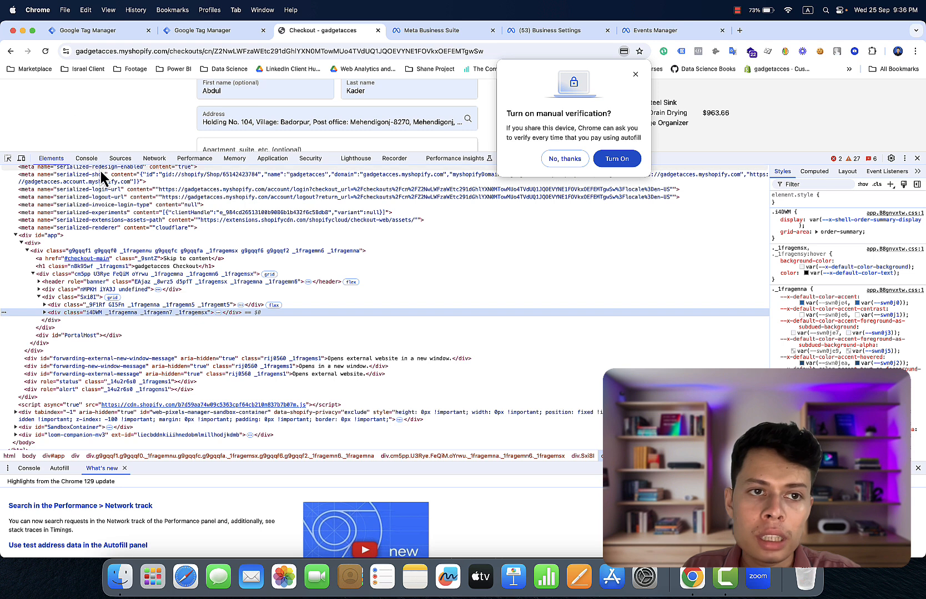
left_click(86, 159)
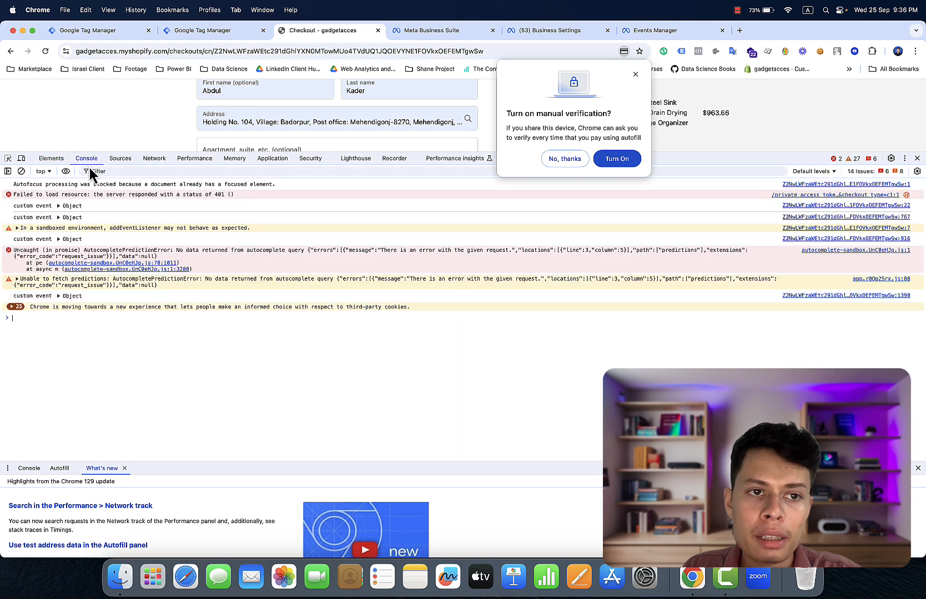
left_click(45, 171)
scroll(82, 222, "down", 5)
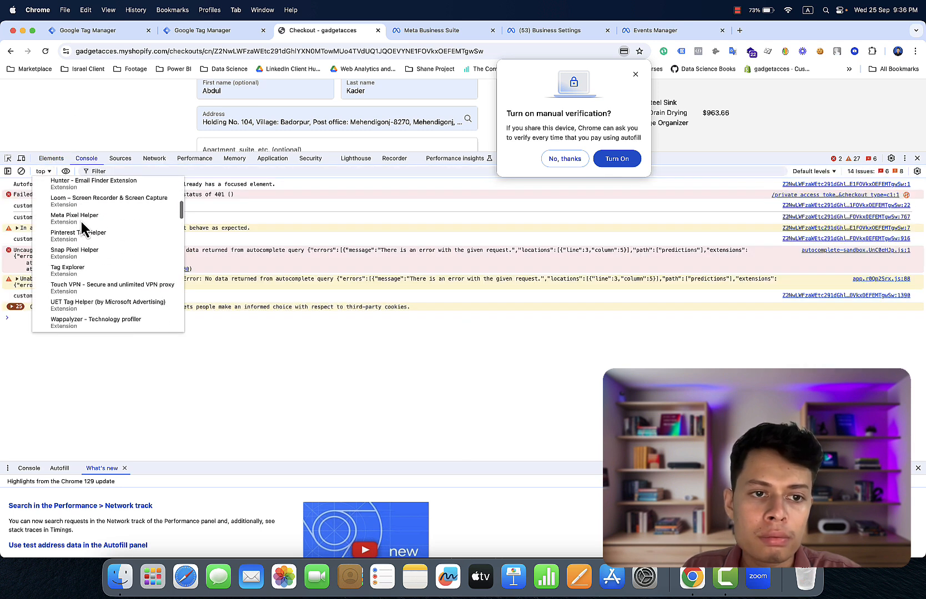
scroll(82, 228, "down", 3)
left_click(101, 266)
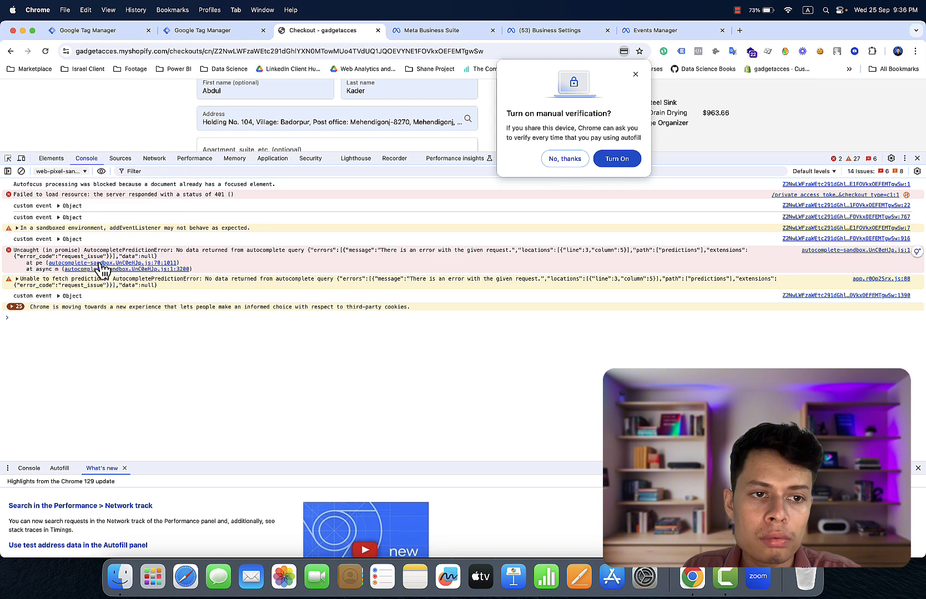
- Print the dataLayer, expand its seven entries, then close DevTools
left_click(40, 318)
type("d")
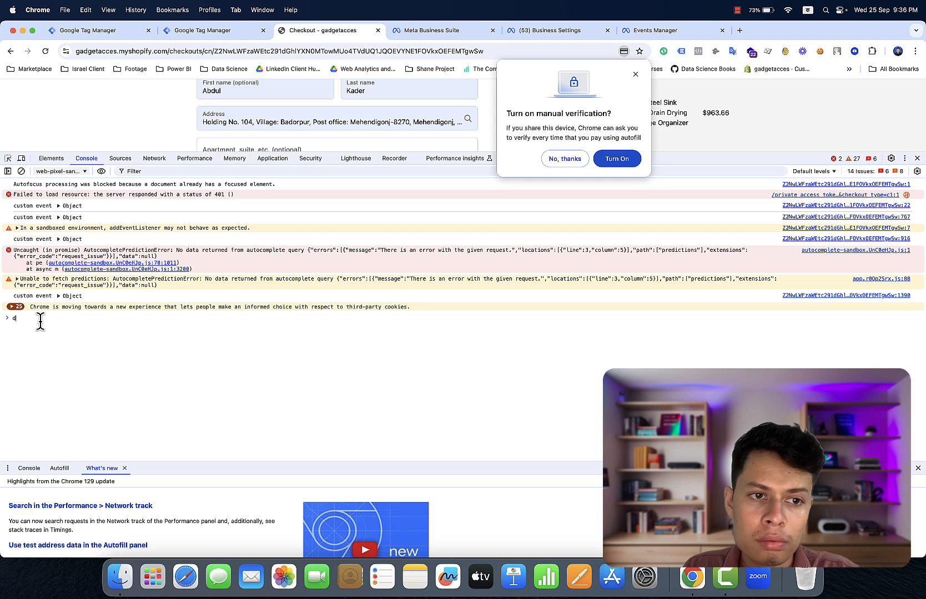
type("ga")
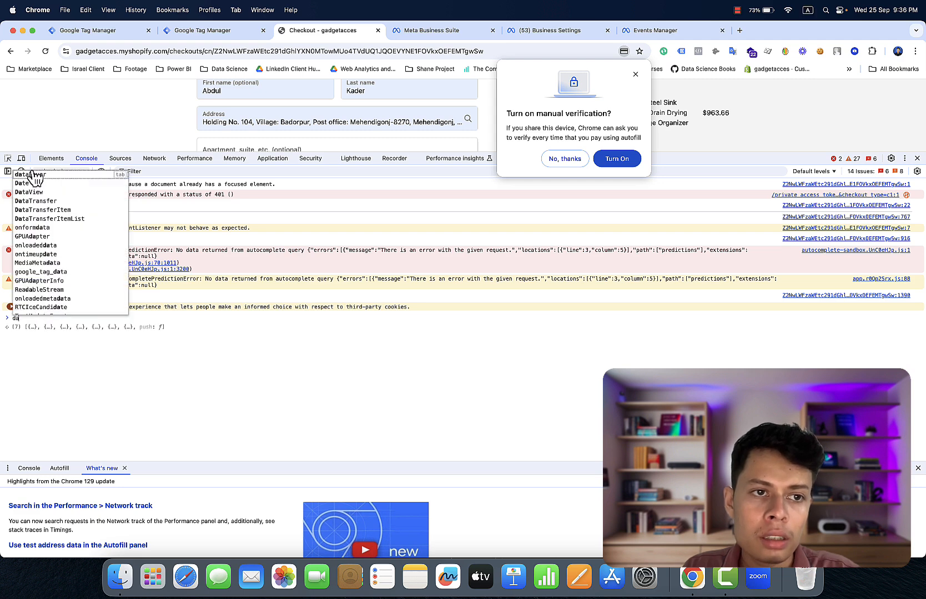
left_click(31, 174)
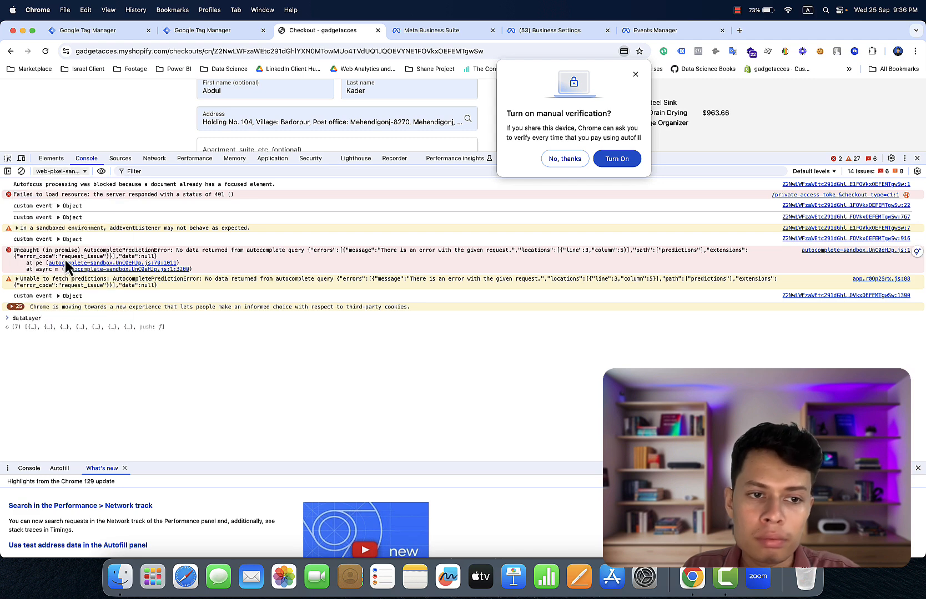
key("Return")
left_click(92, 331)
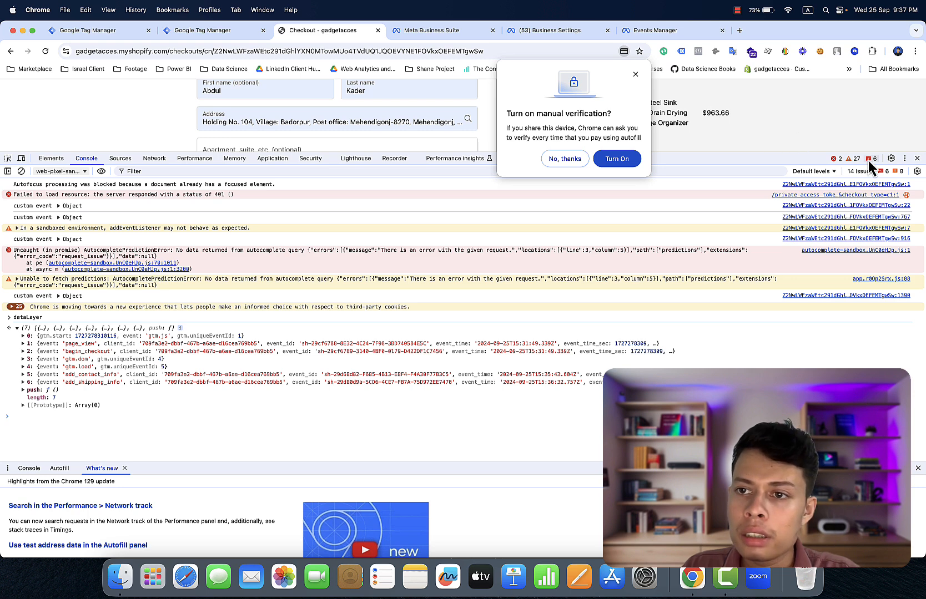
left_click(917, 158)
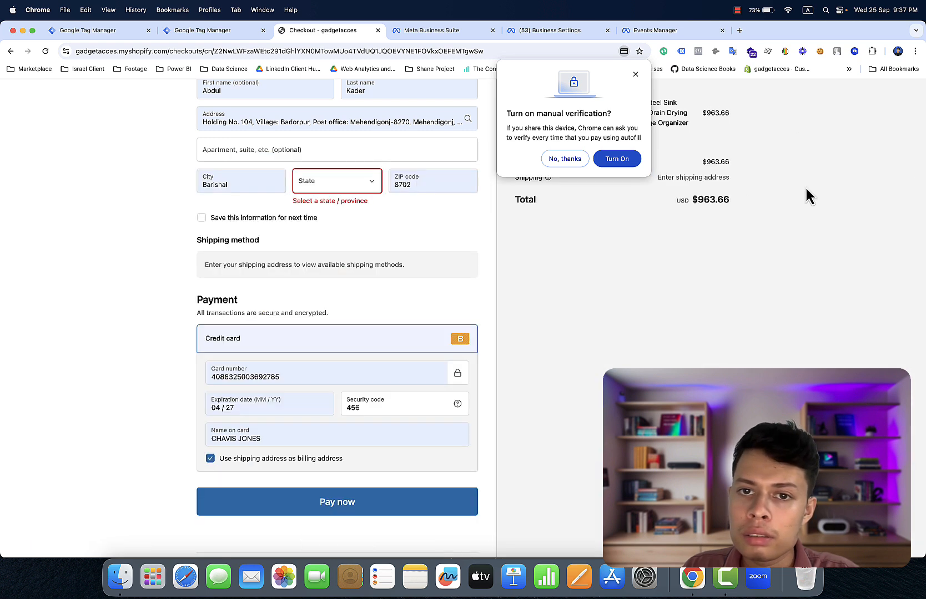
- Decline Chrome's manual verification prompt and clear the saved card number field
left_click(563, 160)
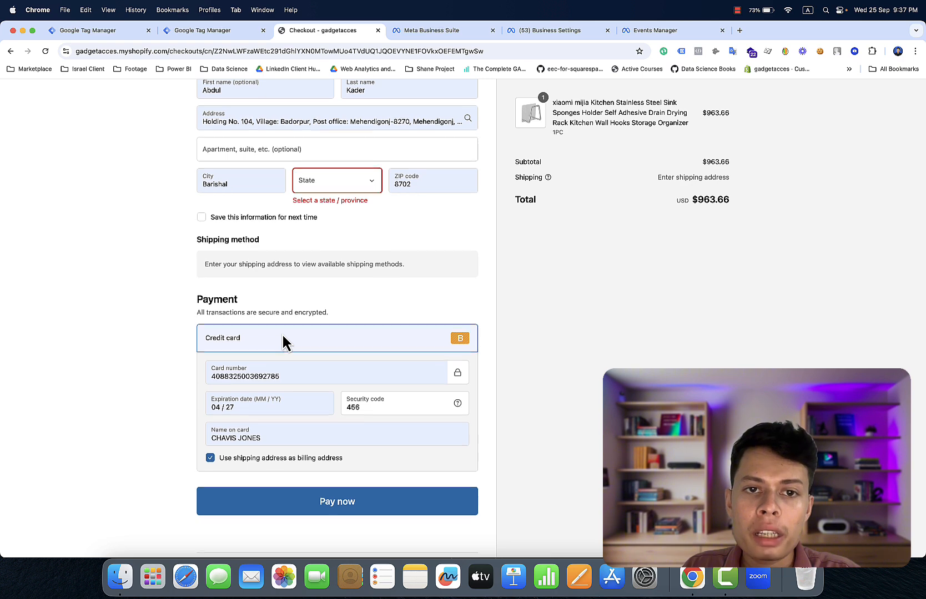
scroll(283, 341, "down", 2)
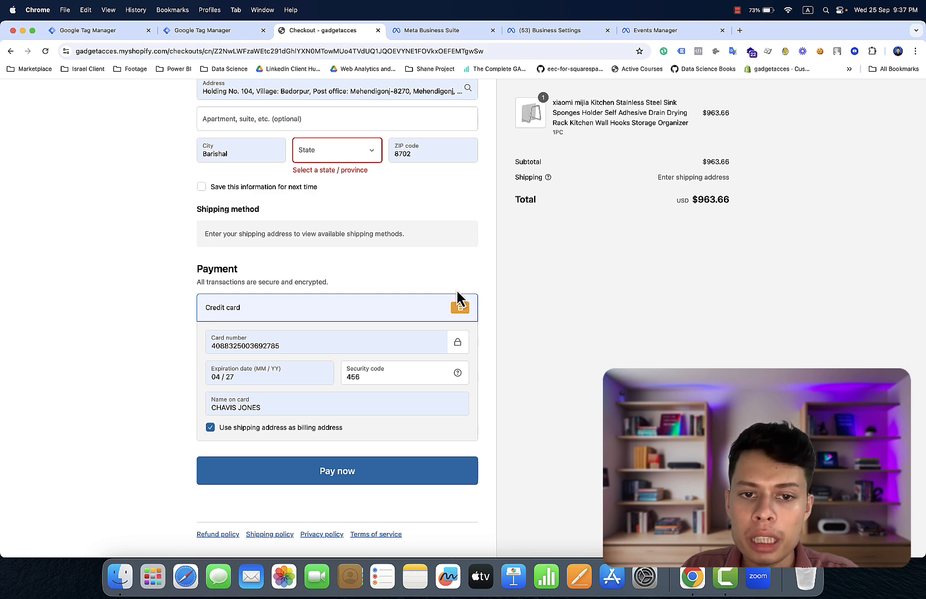
left_click(366, 341)
key("BackSpace")
key("BackSpace")
key("BackSpace")
key("BackSpace")
key("BackSpace")
key("BackSpace")
key("BackSpace")
key("BackSpace")
key("BackSpace")
key("BackSpace")
key("BackSpace")
key("BackSpace")
key("BackSpace")
key("BackSpace")
key("BackSpace")
key("BackSpace")
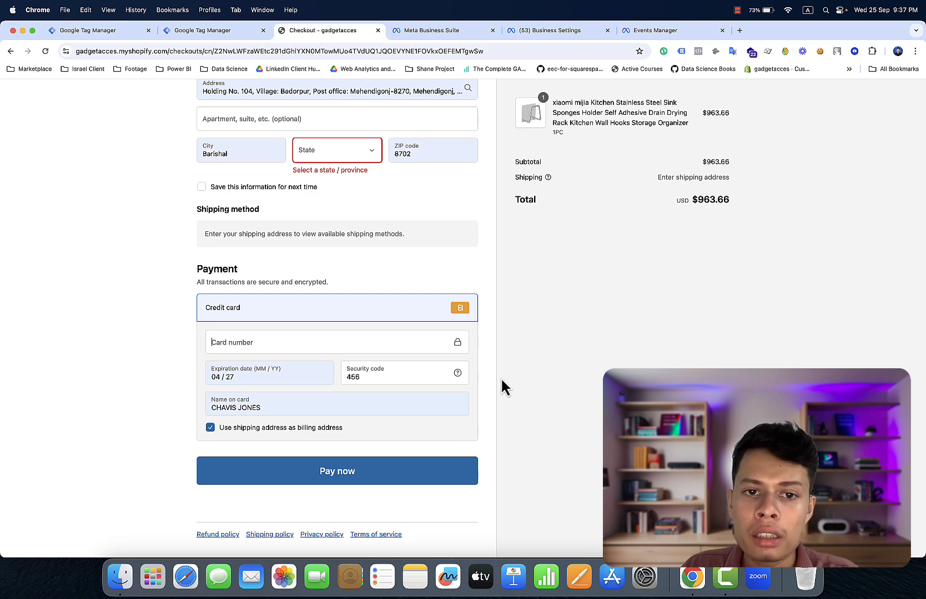
- Open DevTools' console on checkout in the web-pixel-sandbox context
right_click(651, 323)
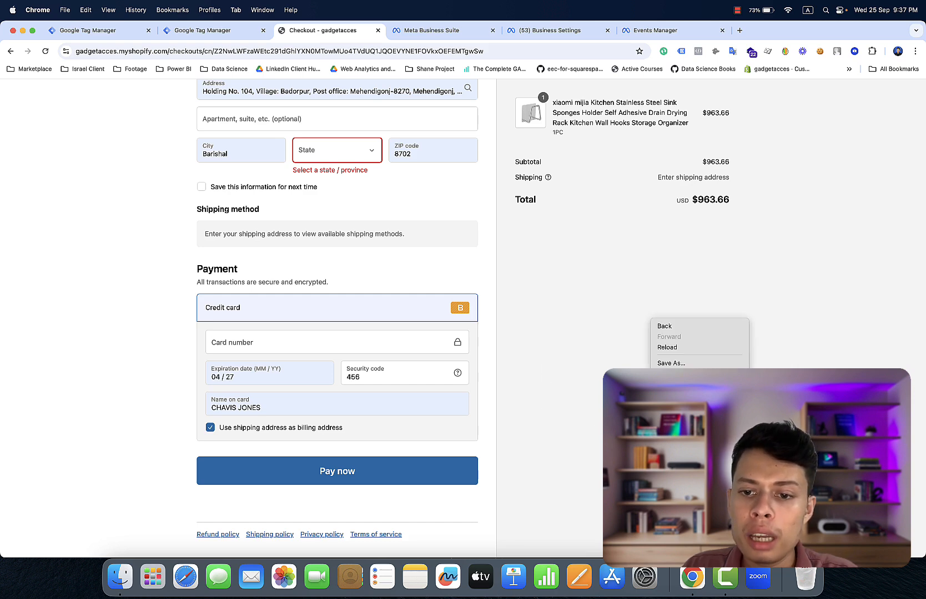
left_click(669, 480)
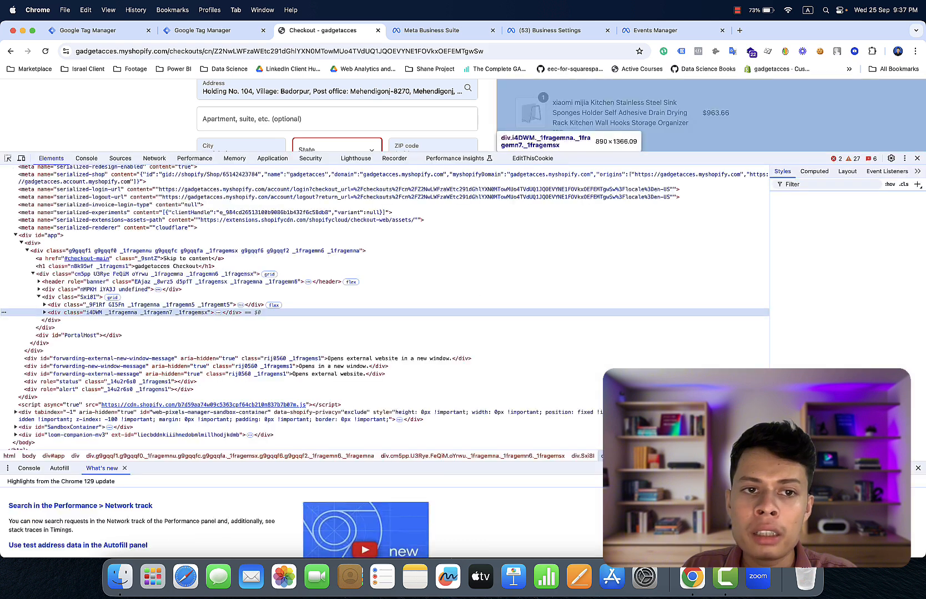
left_click(88, 160)
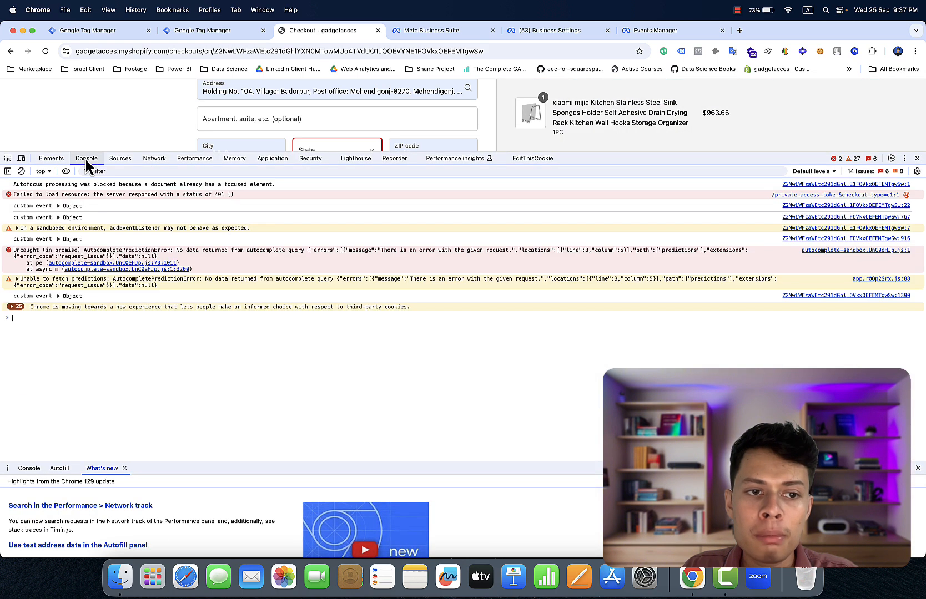
left_click(81, 317)
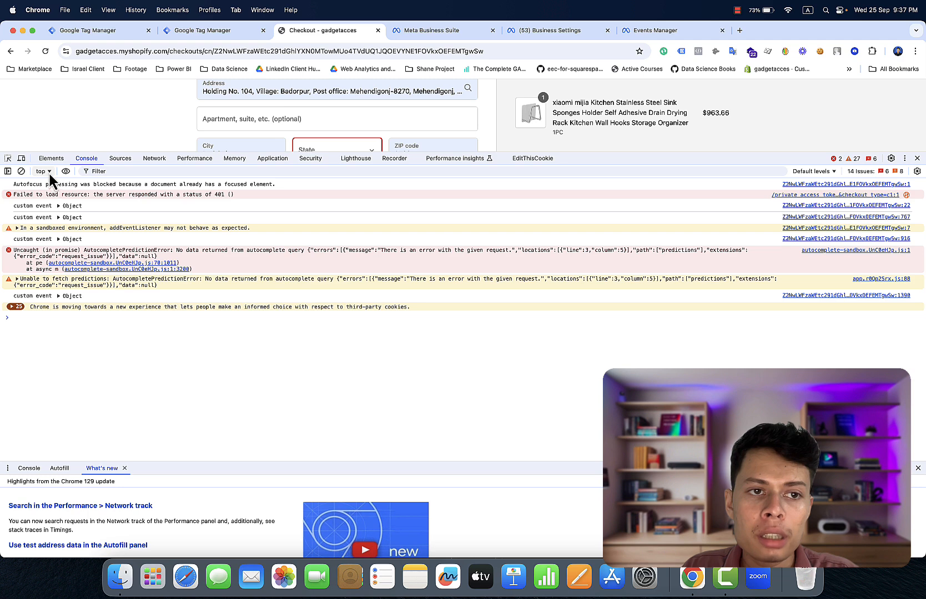
left_click(45, 172)
scroll(97, 308, "down", 8)
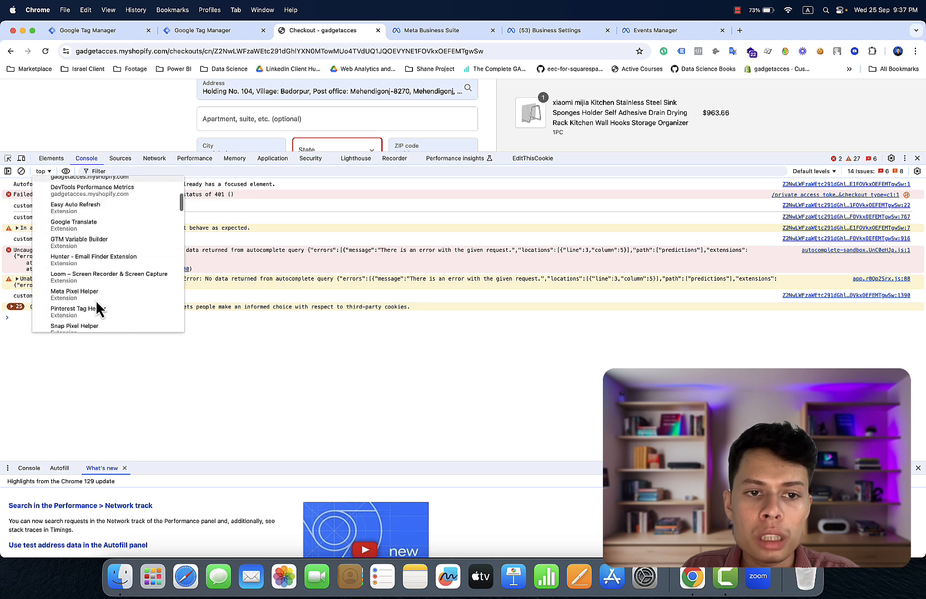
left_click(102, 266)
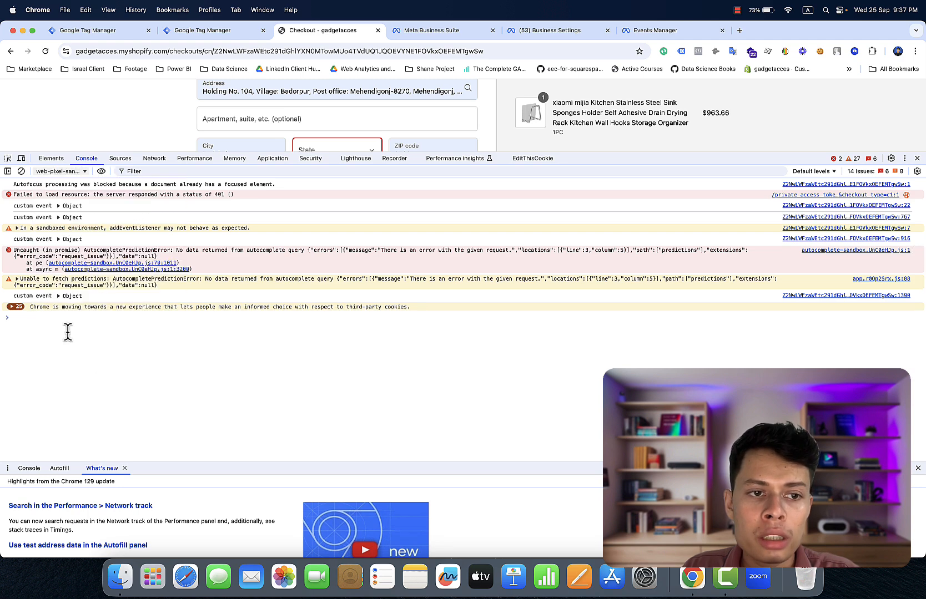
- Print dataLayer, expand entry 6 (add_shipping_info) and its user_data, then close DevTools
type("data")
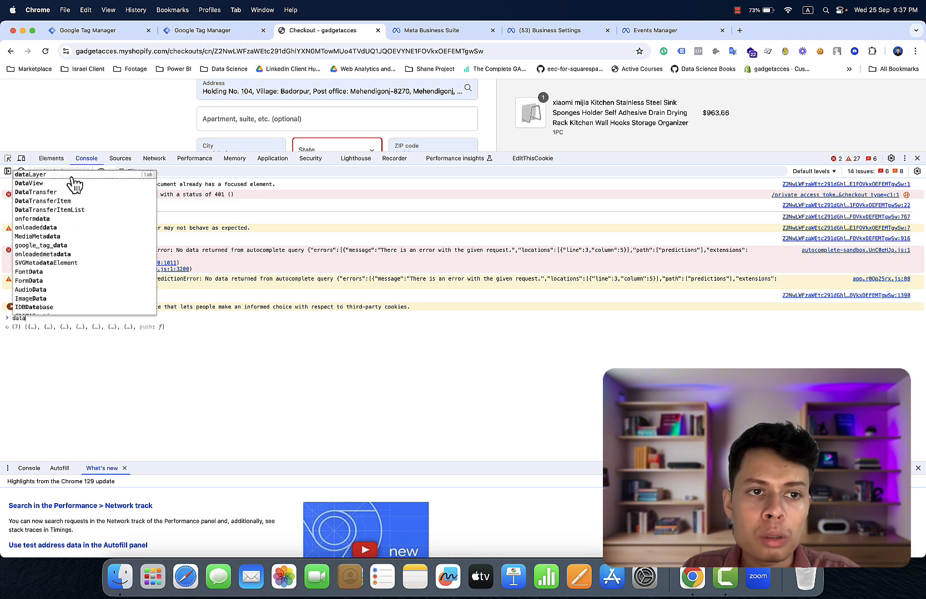
left_click(72, 176)
key("Return")
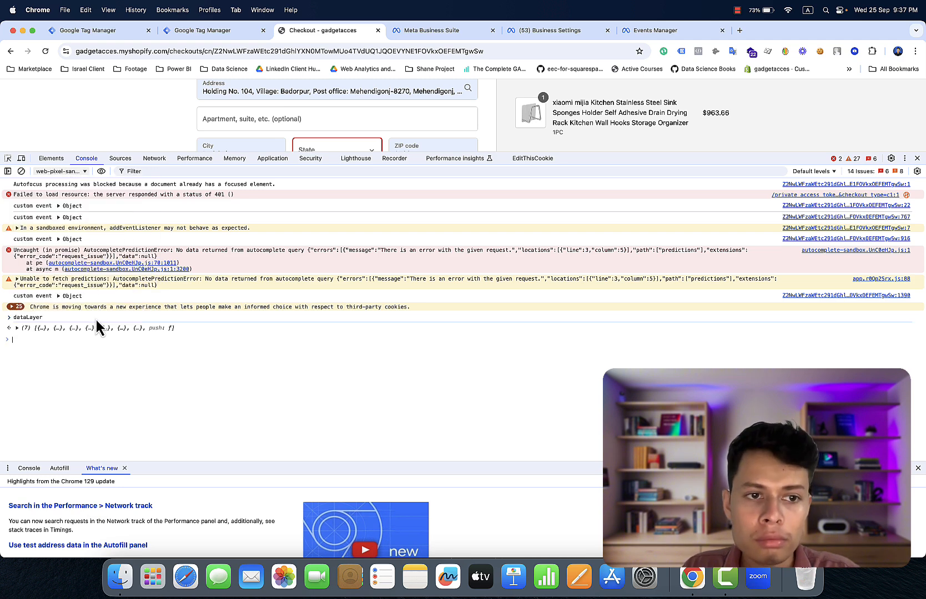
left_click(108, 329)
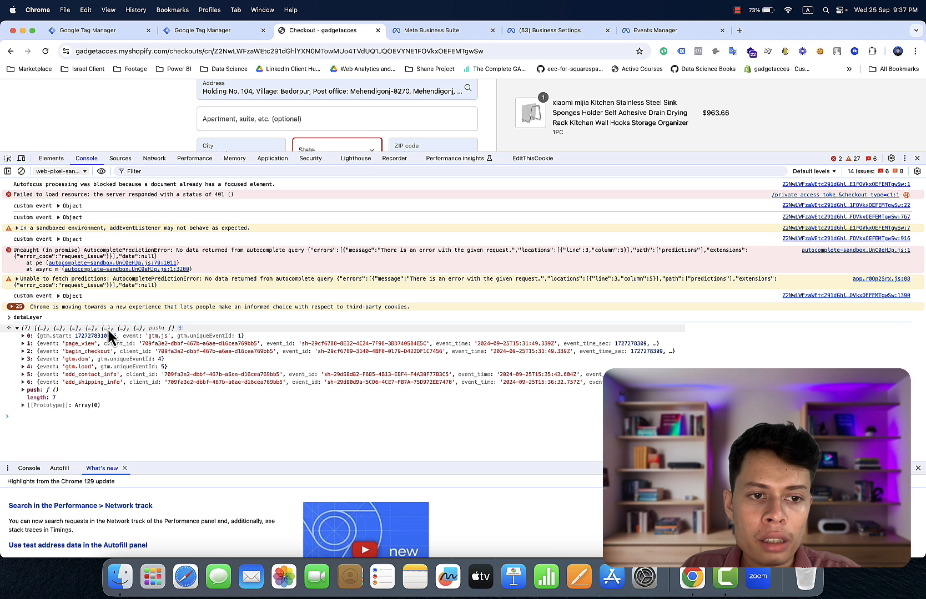
left_click(100, 384)
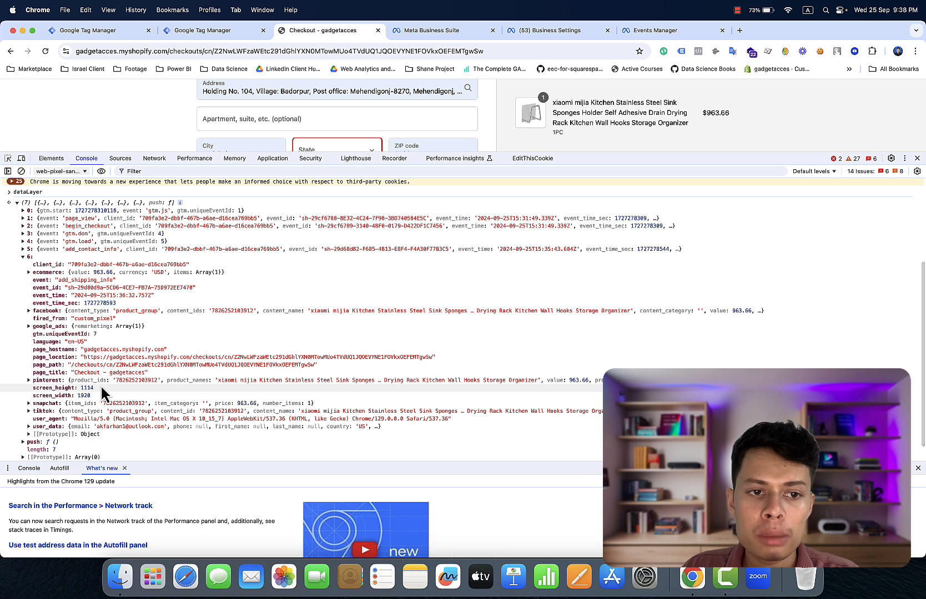
scroll(100, 384, "down", 1)
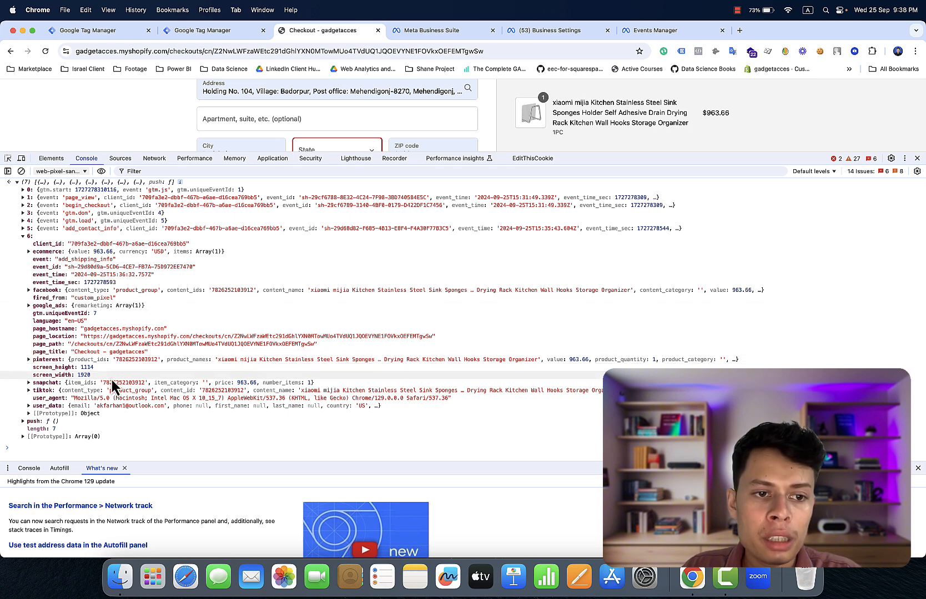
left_click(98, 408)
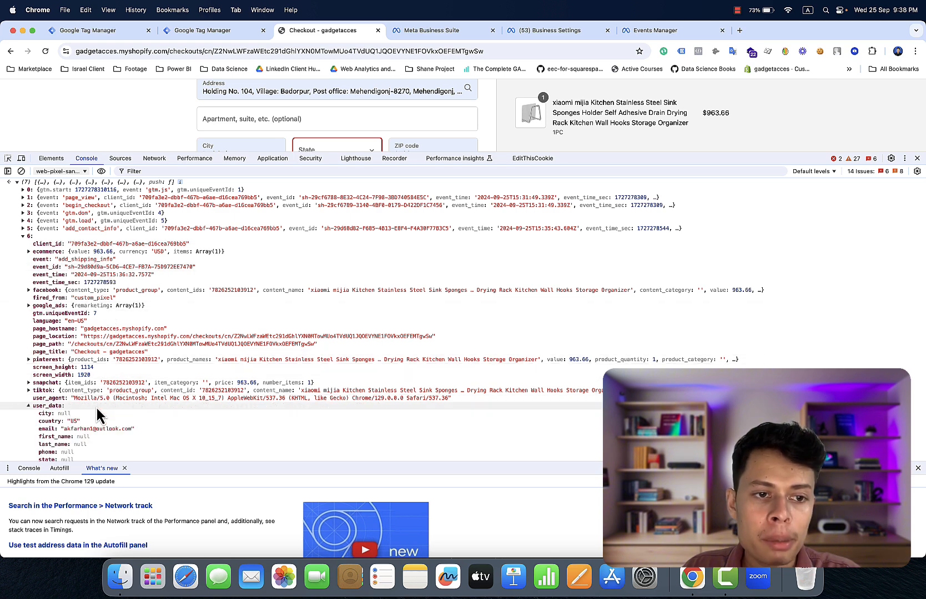
scroll(98, 414, "down", 3)
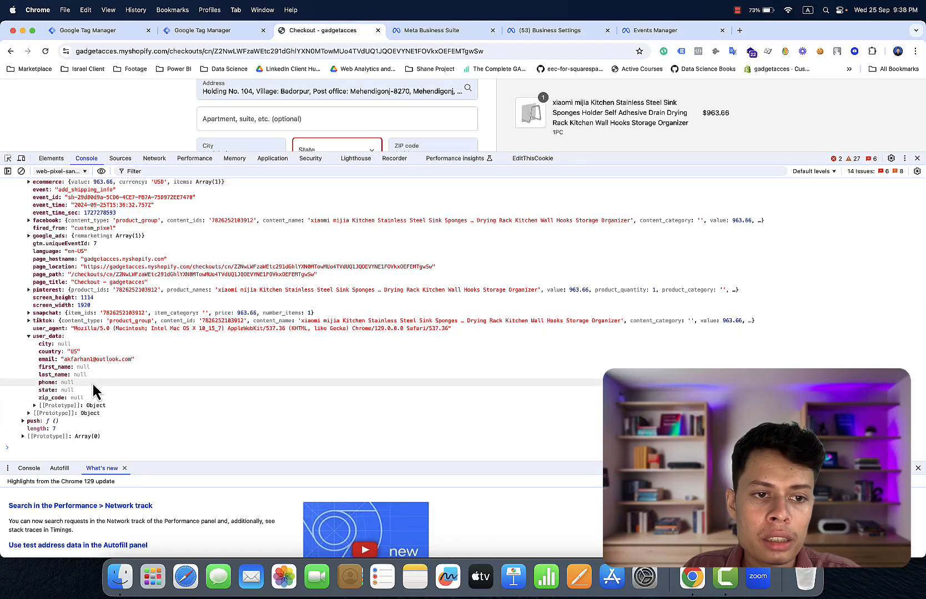
scroll(95, 388, "up", 5)
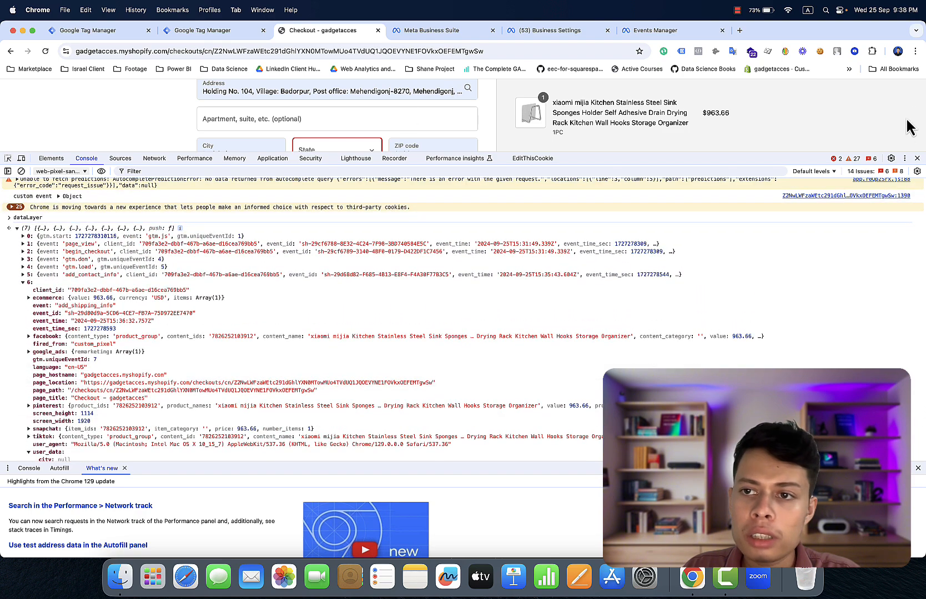
left_click(917, 158)
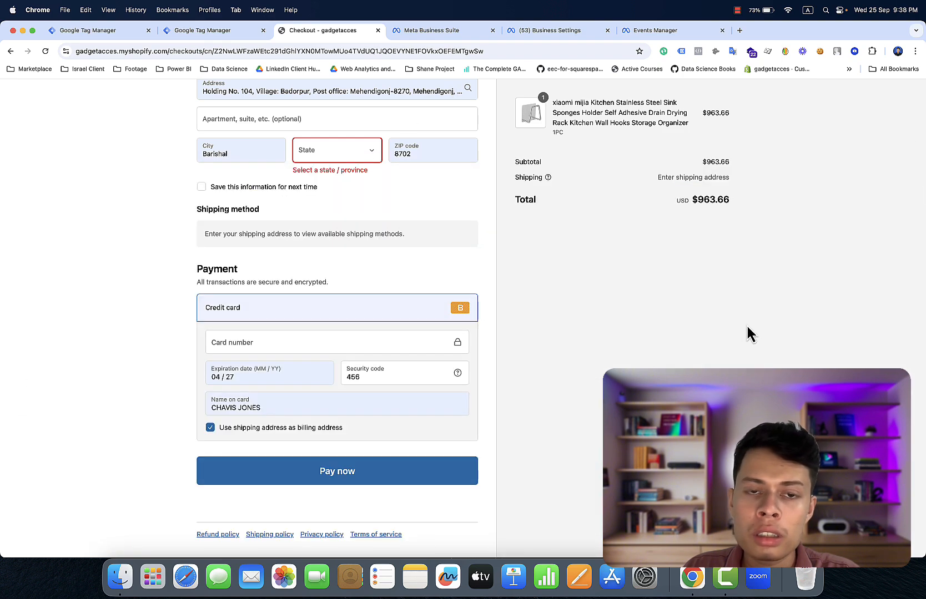
- Change the shipping ZIP code to 35242 and choose Alabama as the state
scroll(748, 333, "up", 5)
scroll(747, 328, "down", 8)
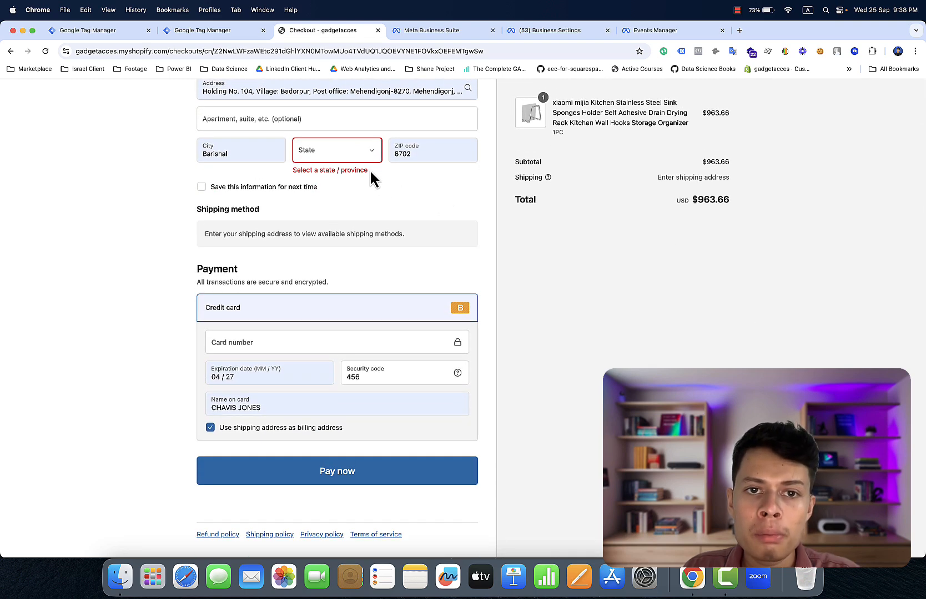
left_click(366, 156)
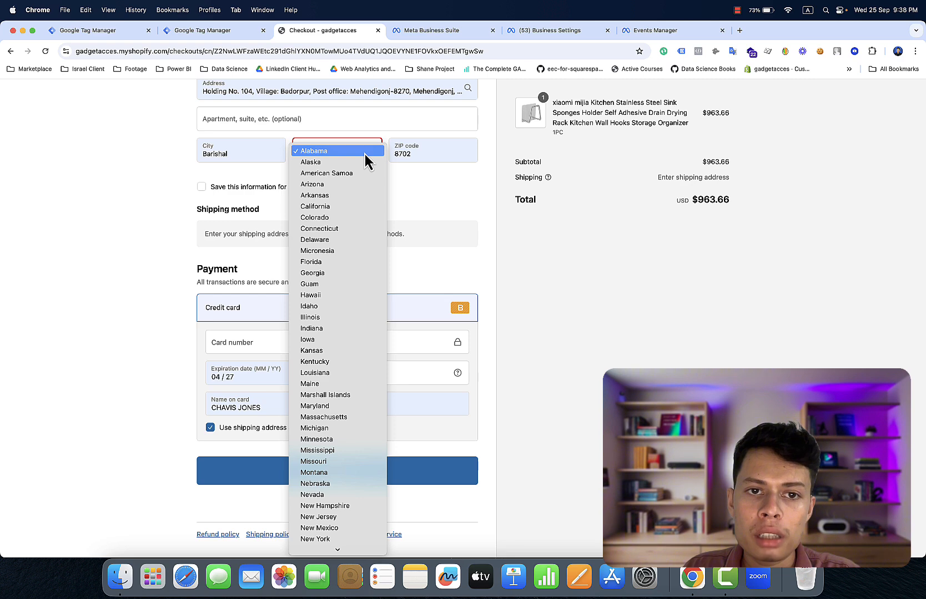
left_click(419, 175)
left_click(433, 154)
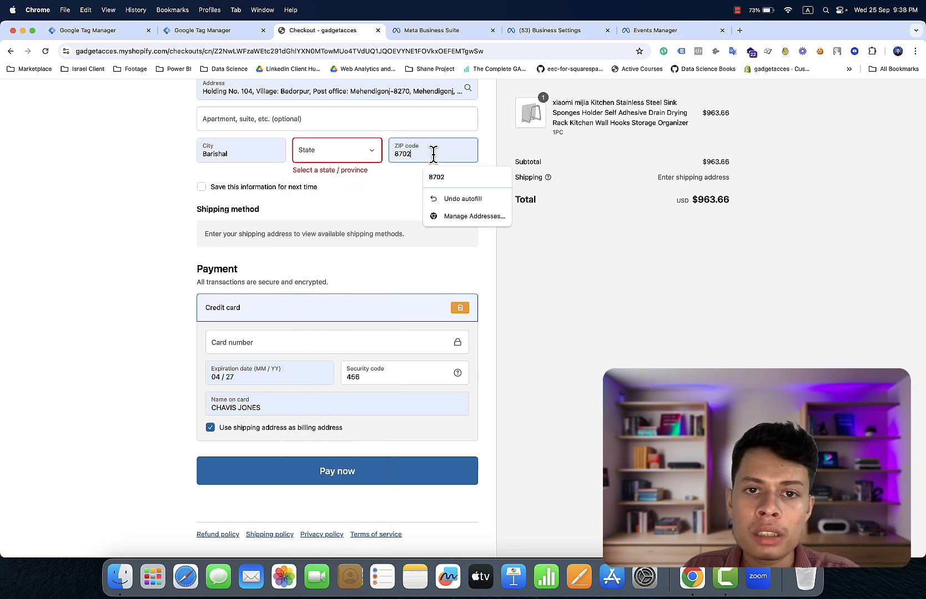
key("BackSpace")
key("BackSpace")
key("BackSpace")
key("BackSpace")
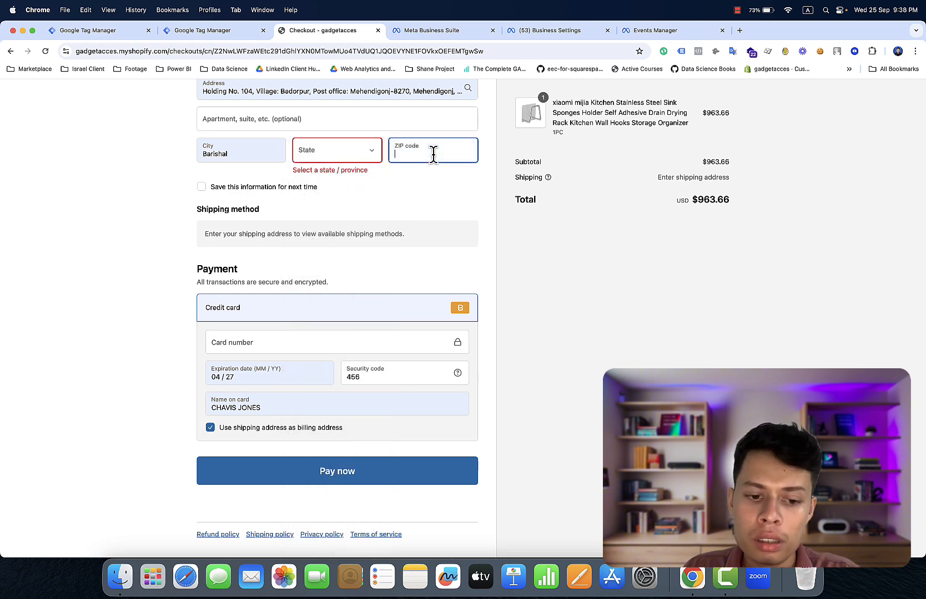
type("35242")
left_click(467, 176)
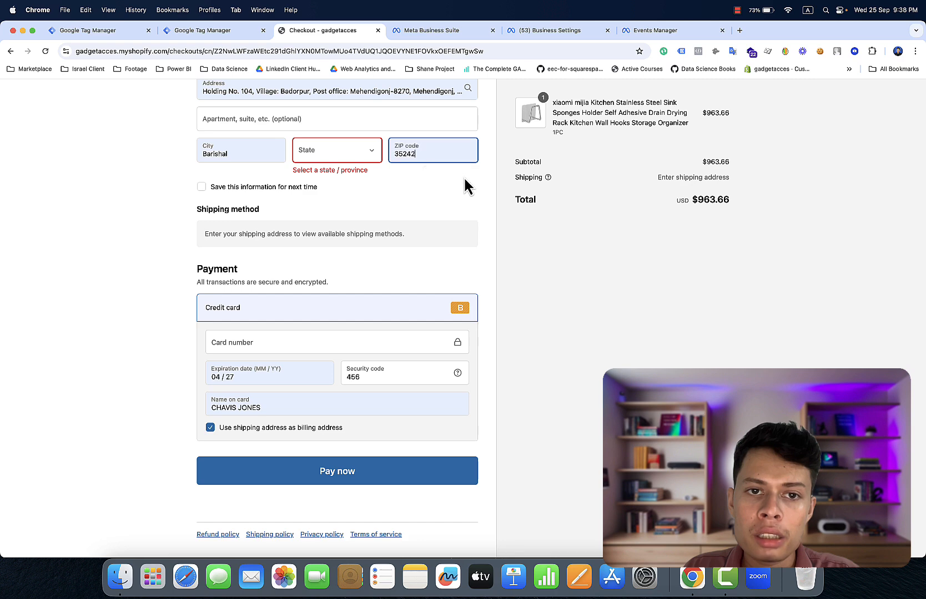
left_click(366, 149)
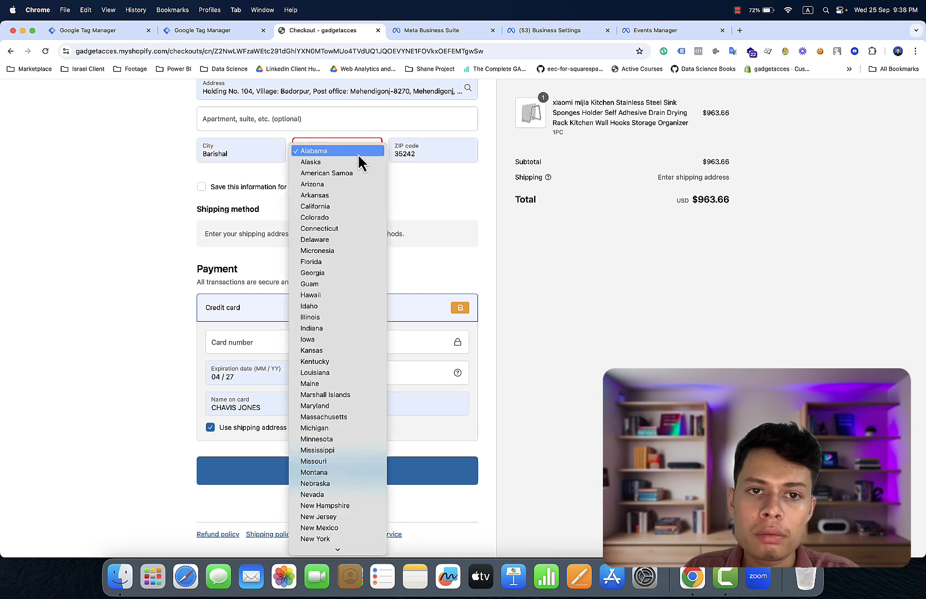
left_click(357, 153)
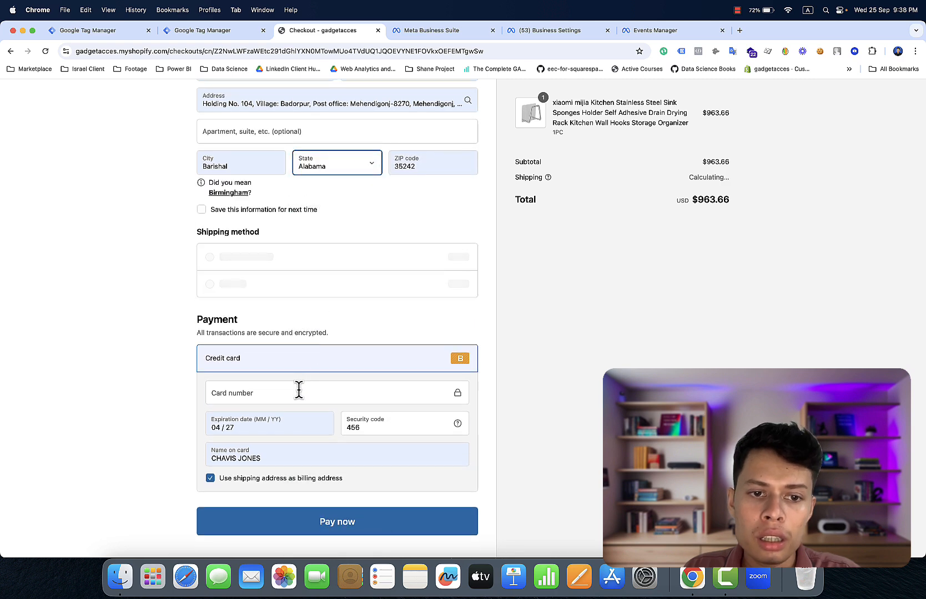
- Refill the card number and security code, then pay for the $979.56 order
left_click(299, 390)
type("1")
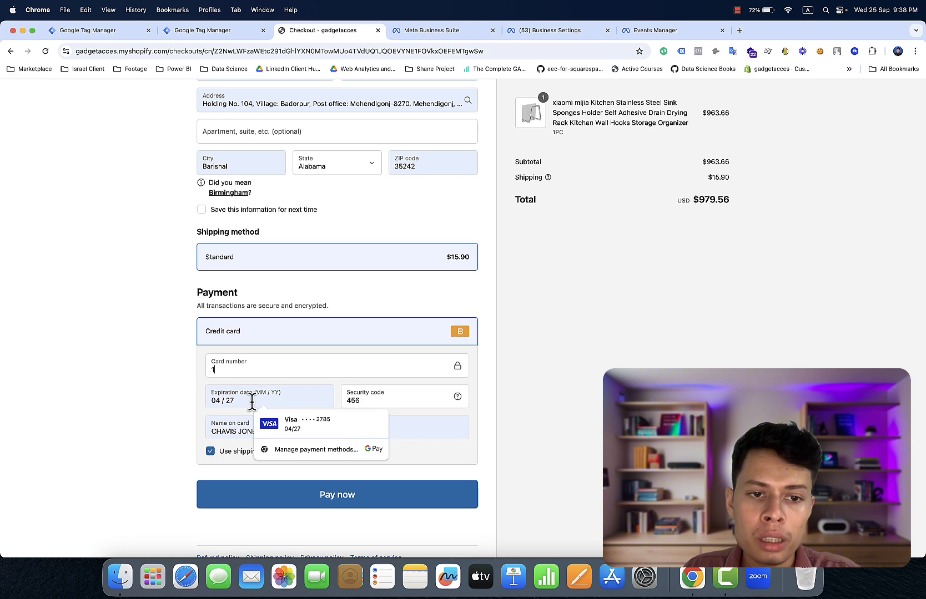
left_click(370, 400)
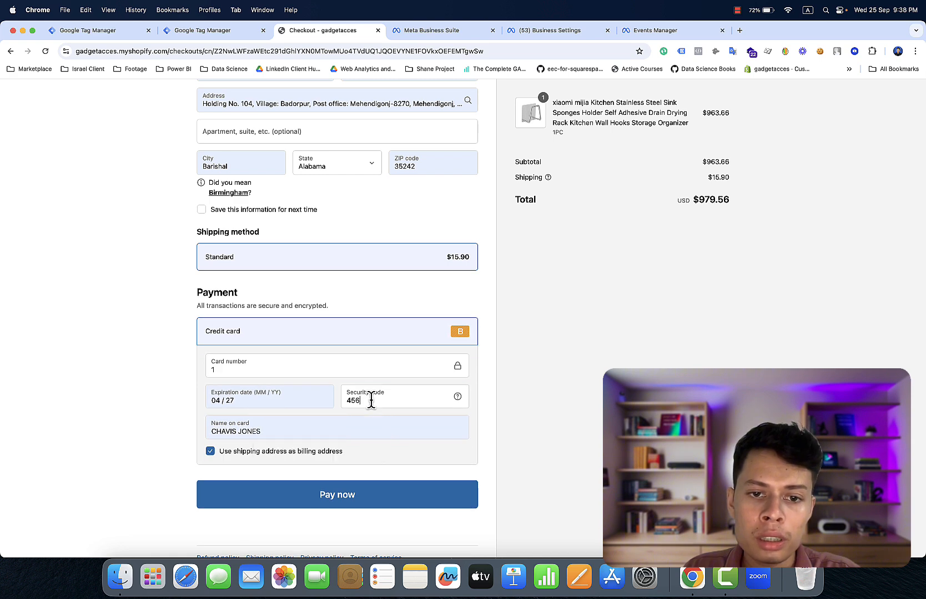
key("BackSpace")
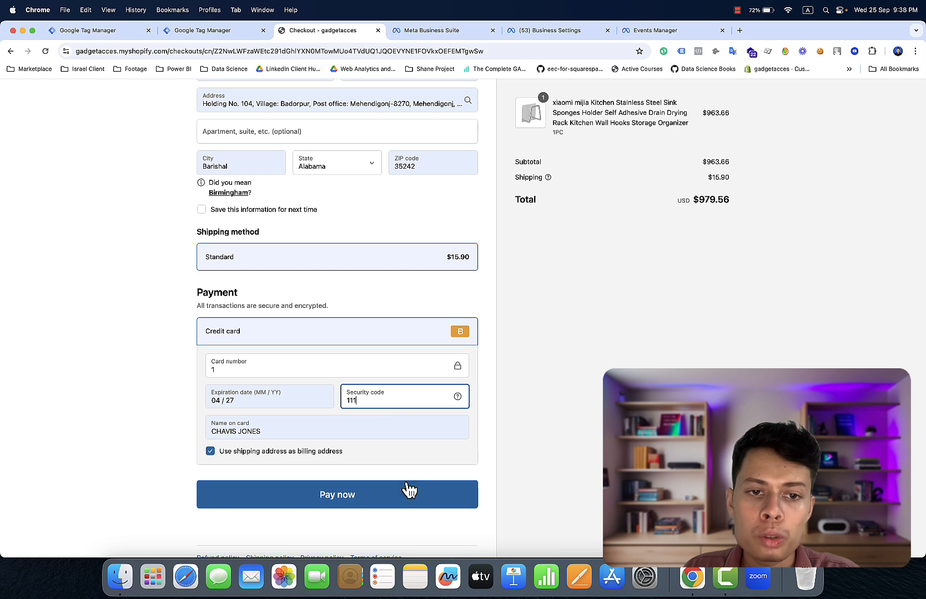
left_click(398, 504)
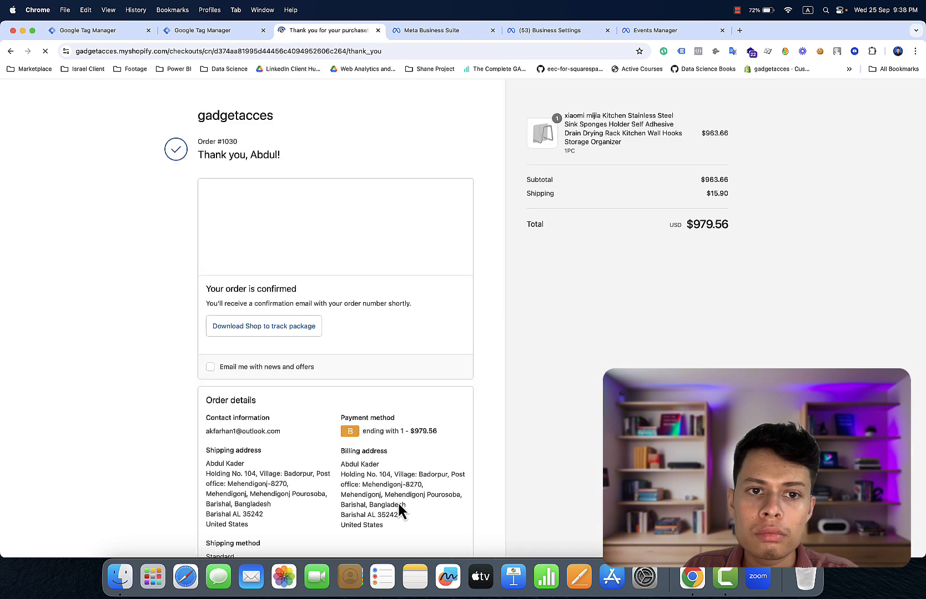
- Open DevTools' console on the thank-you page in the web-pixel-sandbox context
right_click(592, 342)
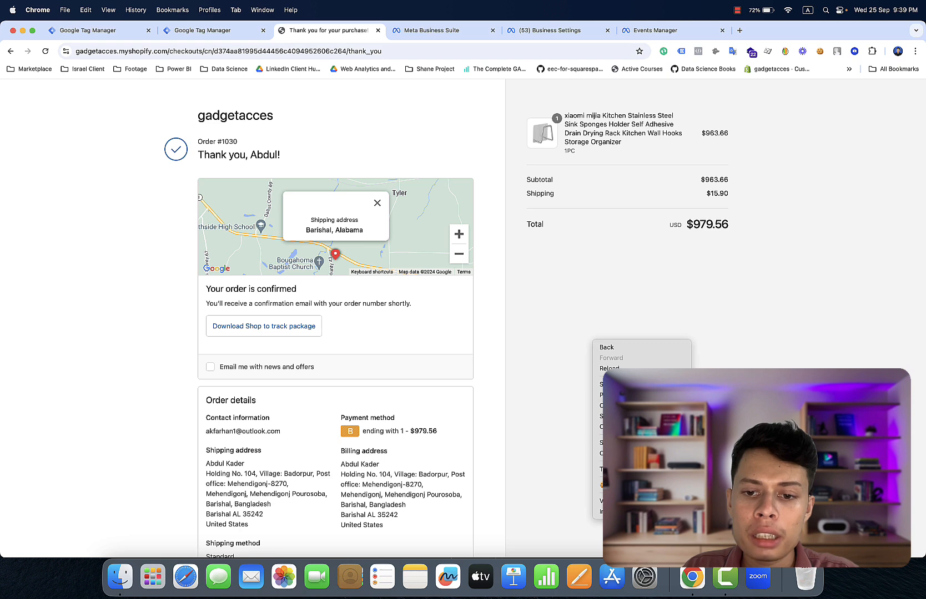
left_click(616, 512)
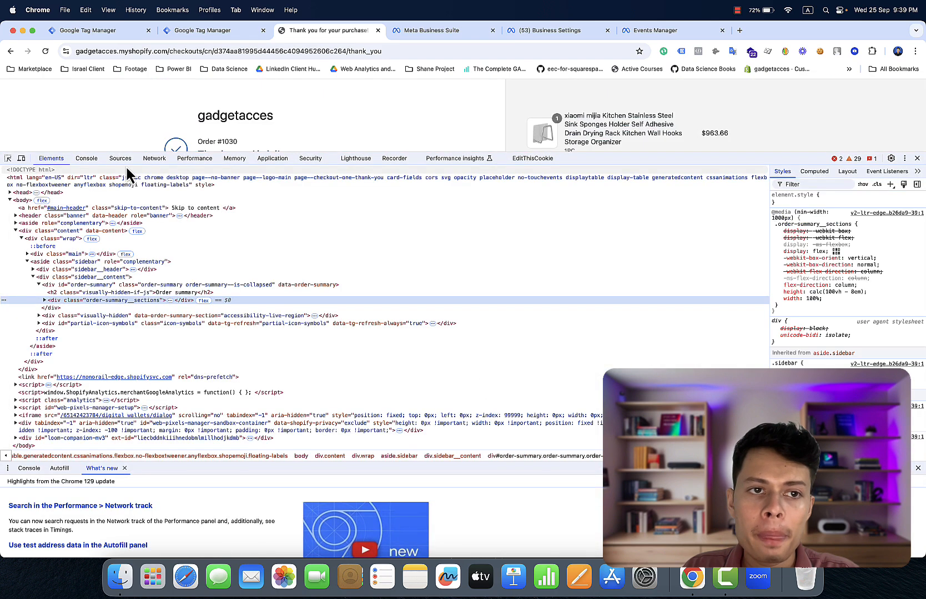
left_click(96, 161)
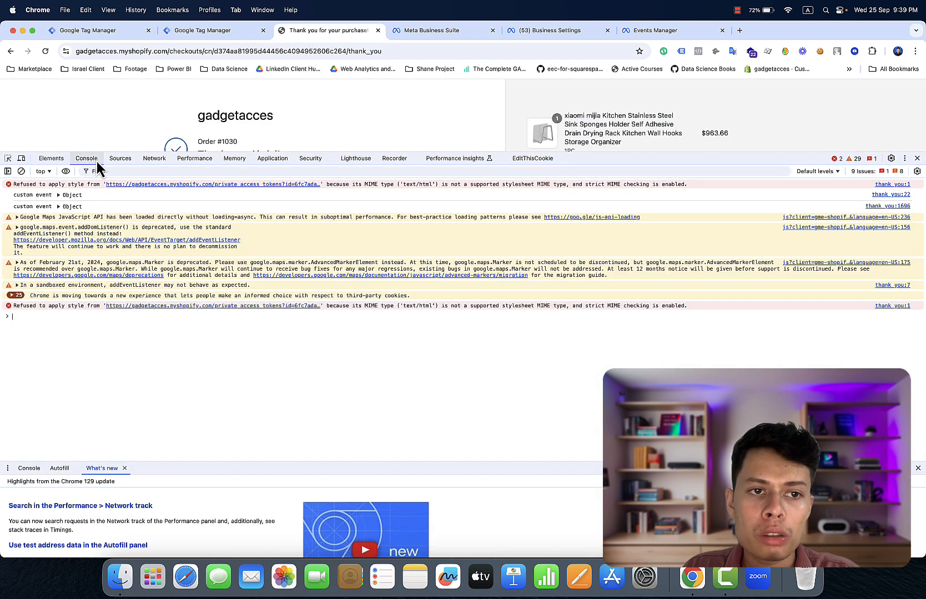
left_click(45, 171)
scroll(84, 272, "down", 5)
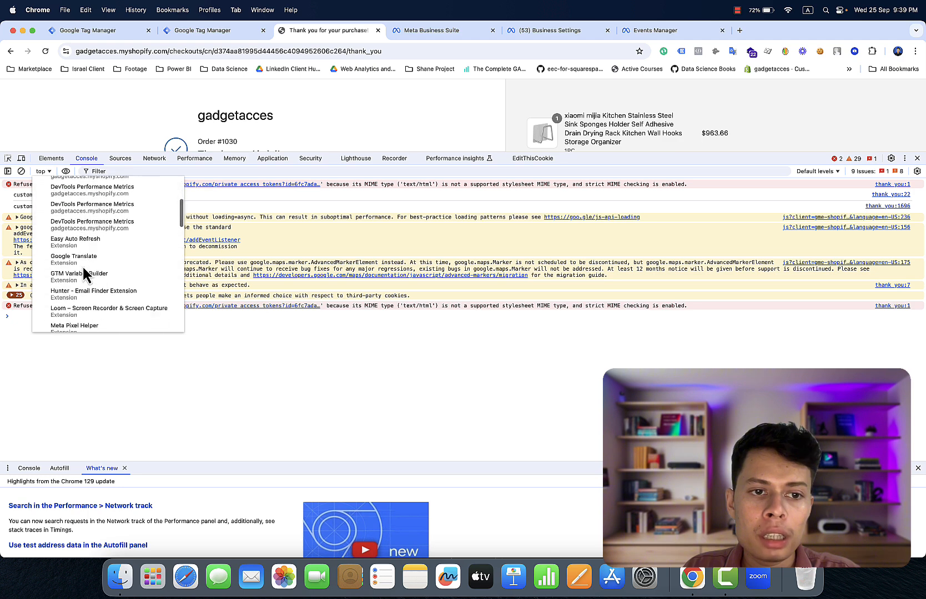
scroll(86, 274, "down", 10)
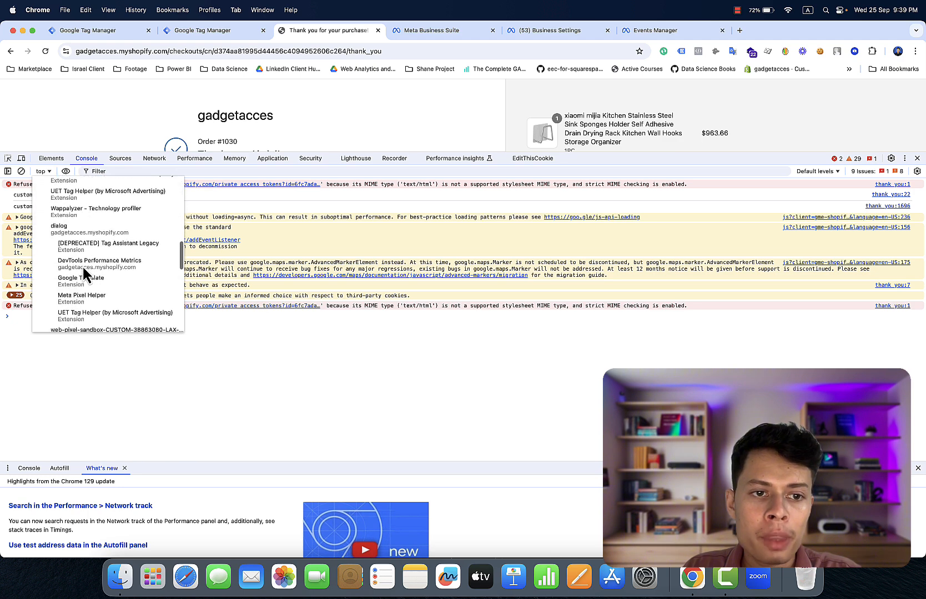
left_click(86, 281)
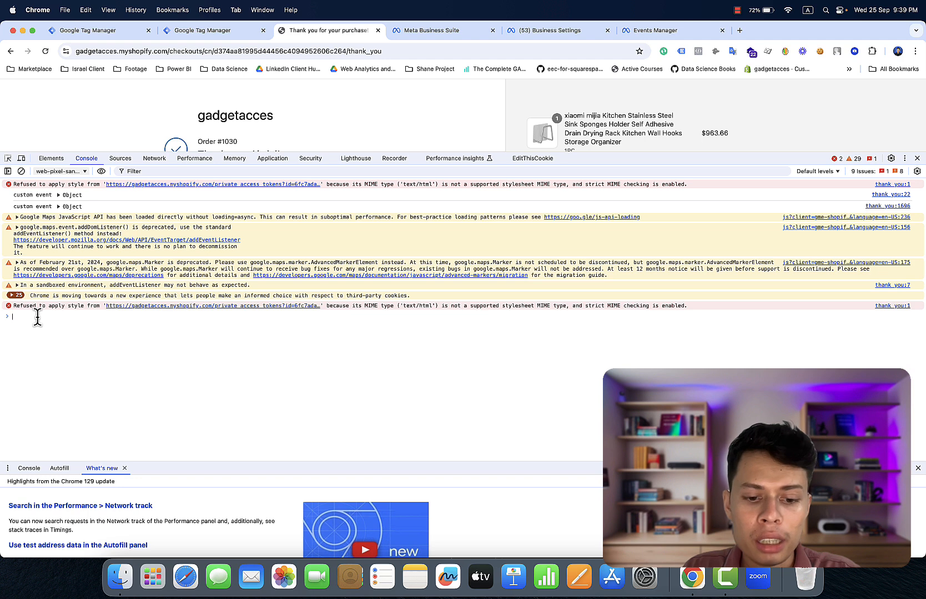
- Print dataLayer and expand the purchase entry's facebook and user_data objects
type("d")
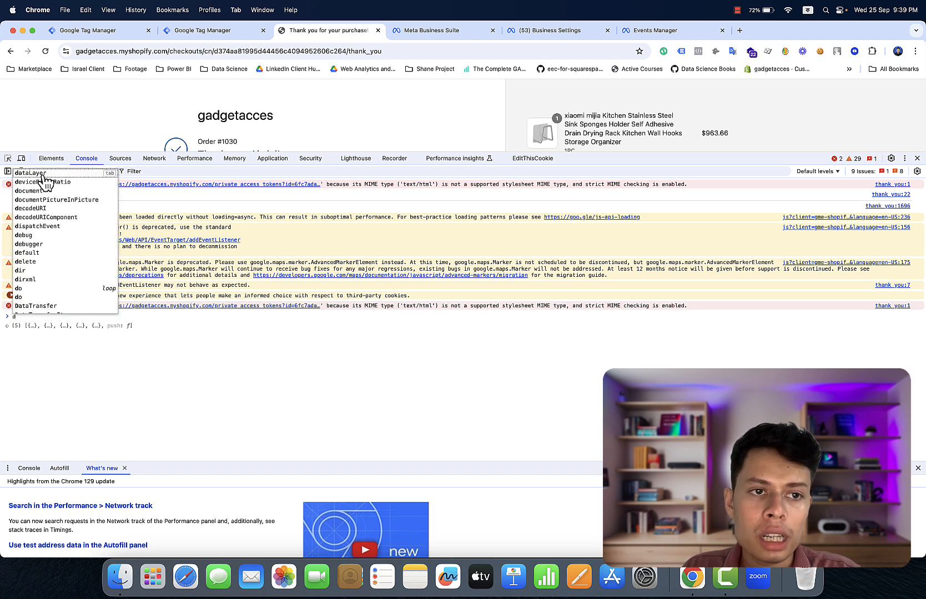
key("Tab")
key("Return")
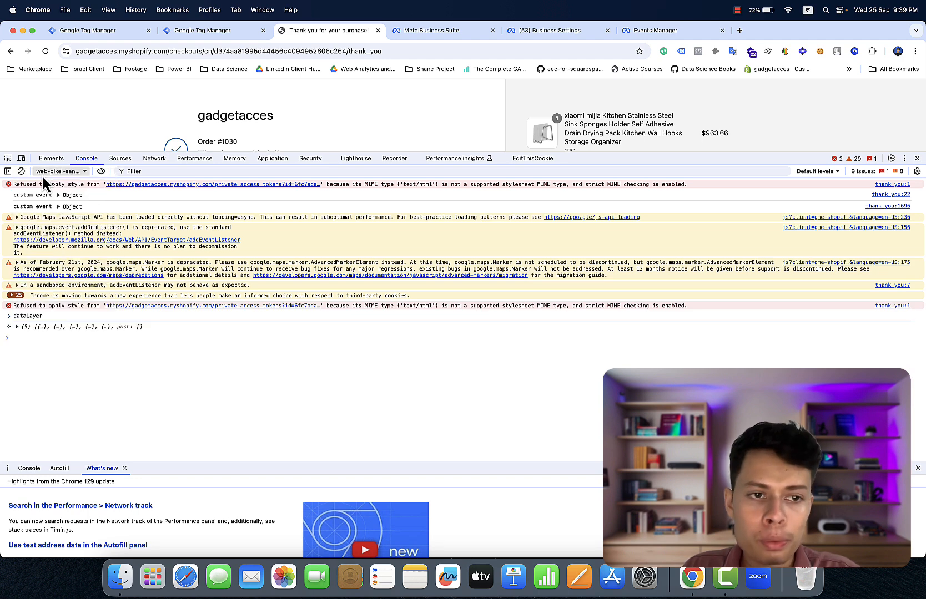
left_click(70, 327)
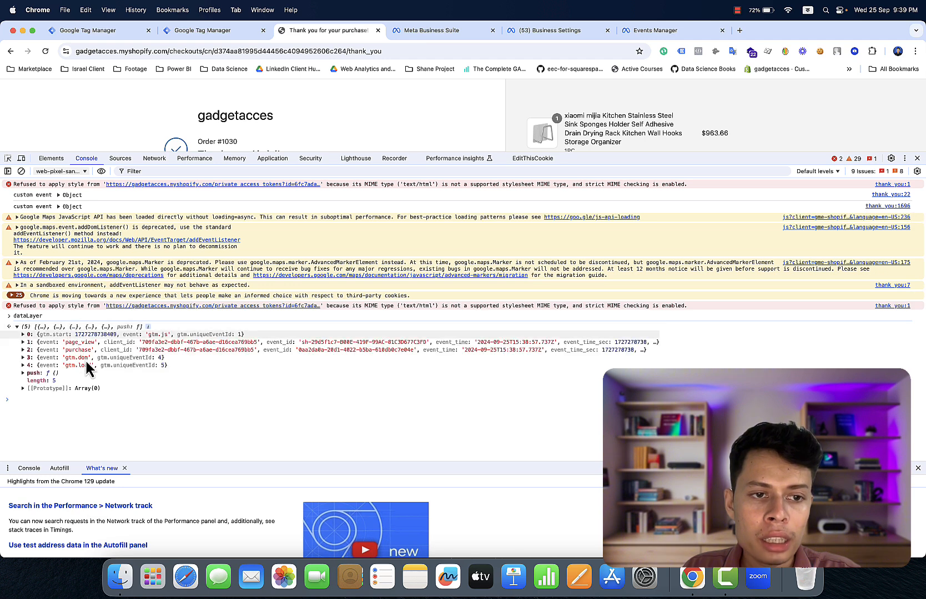
left_click(89, 350)
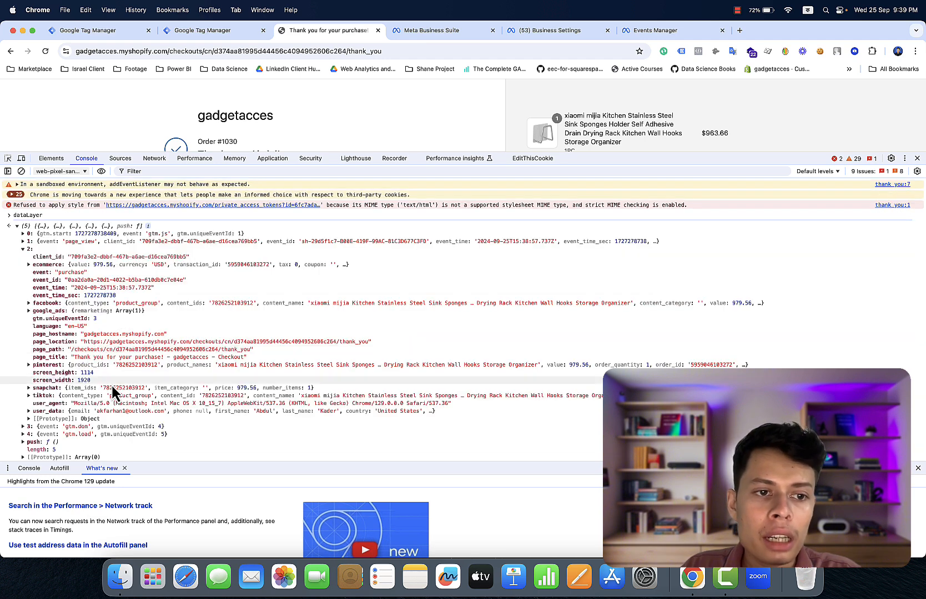
scroll(102, 350, "down", 1)
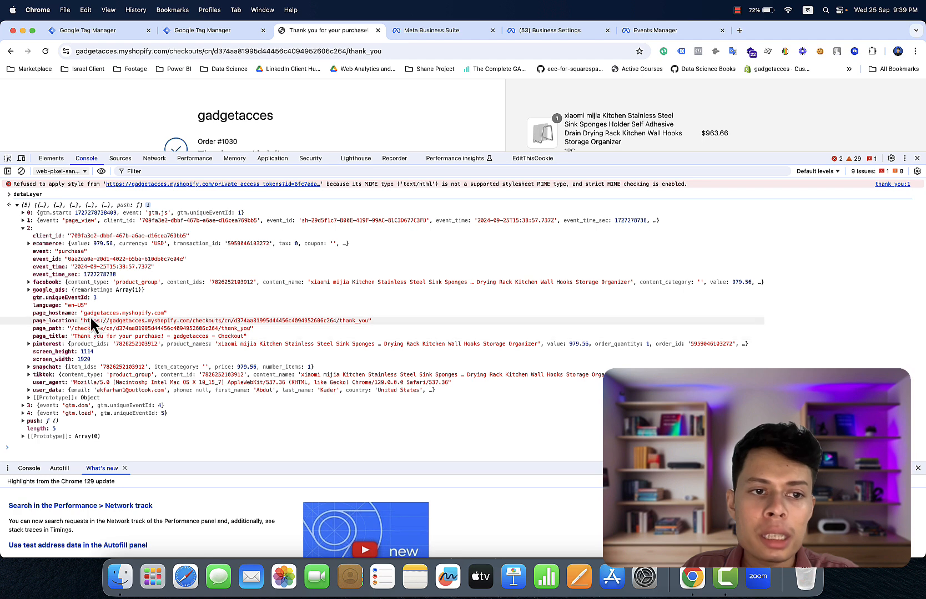
left_click(83, 283)
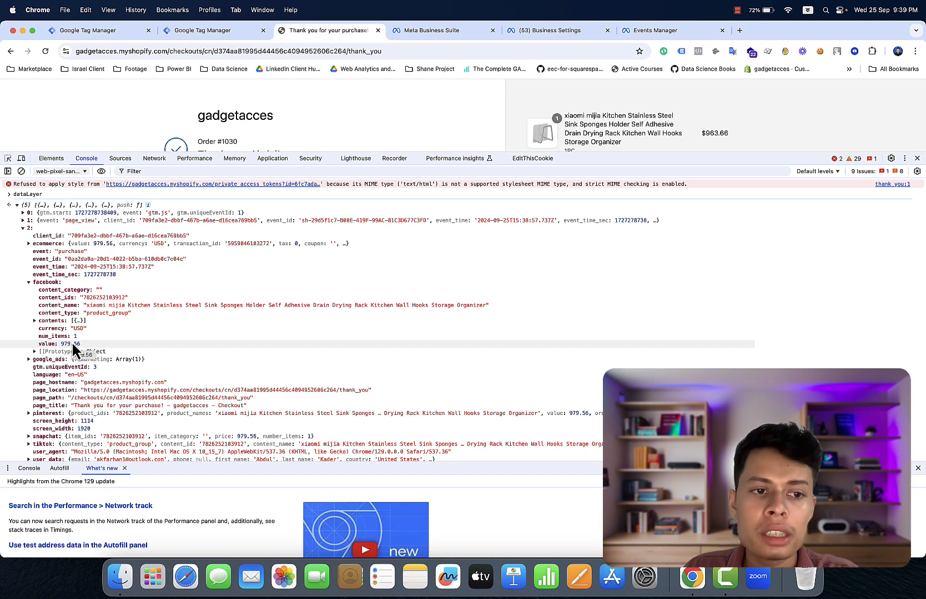
scroll(76, 350, "down", 5)
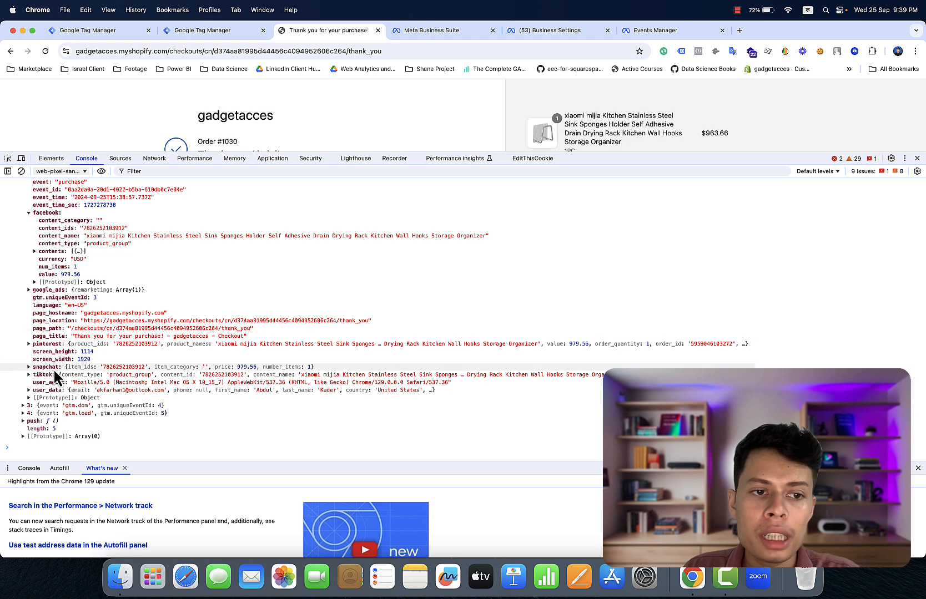
left_click(54, 391)
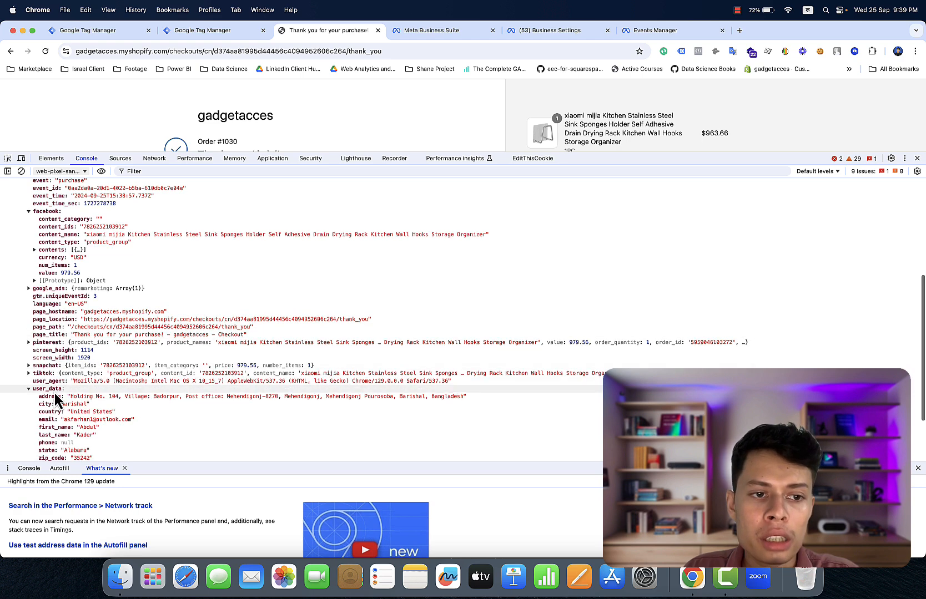
scroll(56, 398, "down", 3)
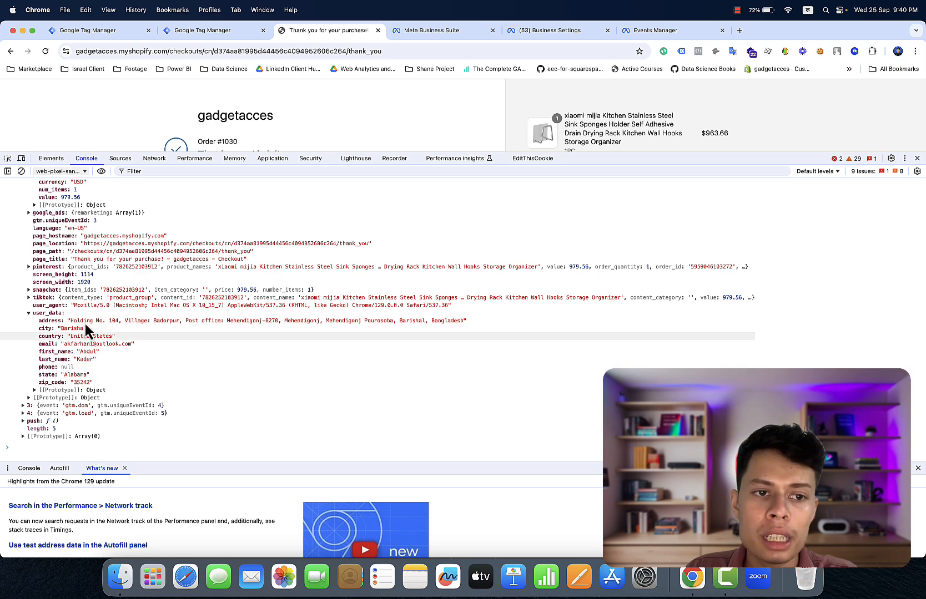
- Go to the GTM container's Variables page and start a new user-defined variable
left_click(94, 28)
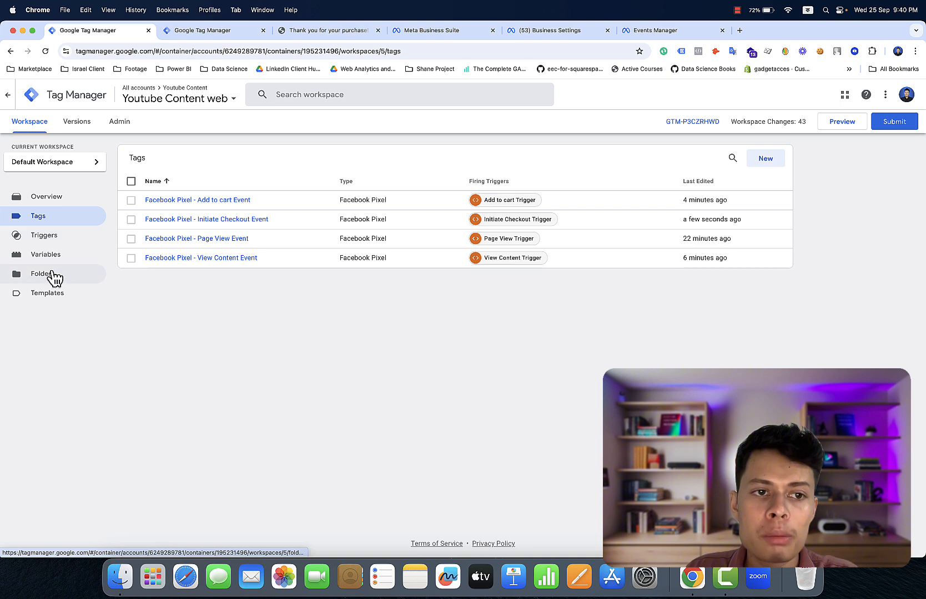
left_click(63, 261)
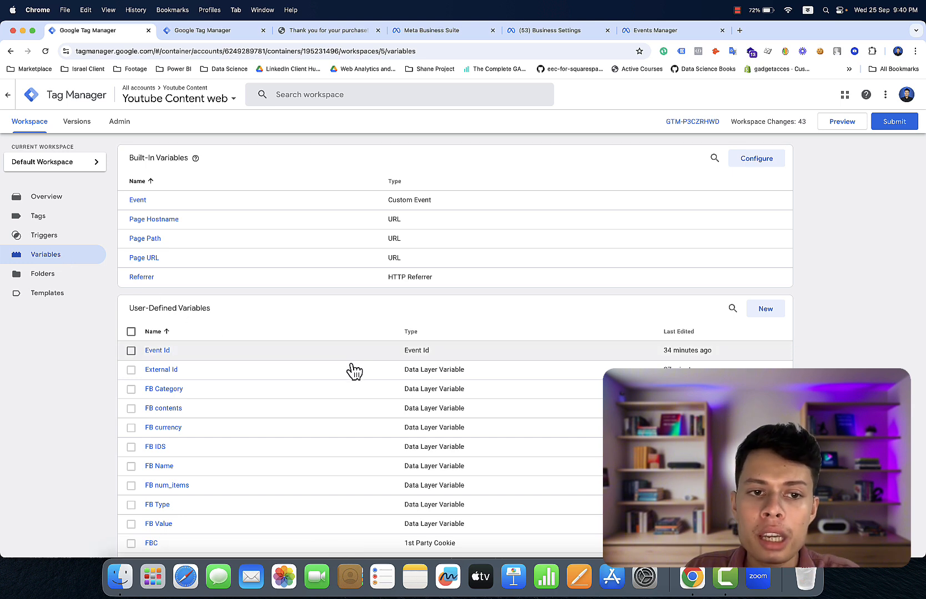
scroll(376, 379, "down", 2)
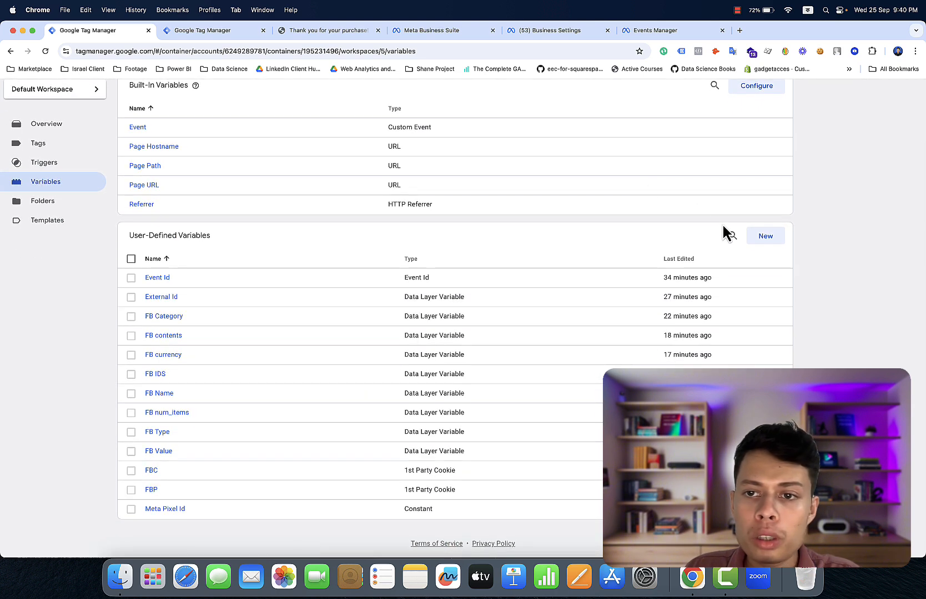
left_click(773, 241)
- Set the new variable's type to Data Layer Variable, rechecking user_data in the console
left_click(744, 218)
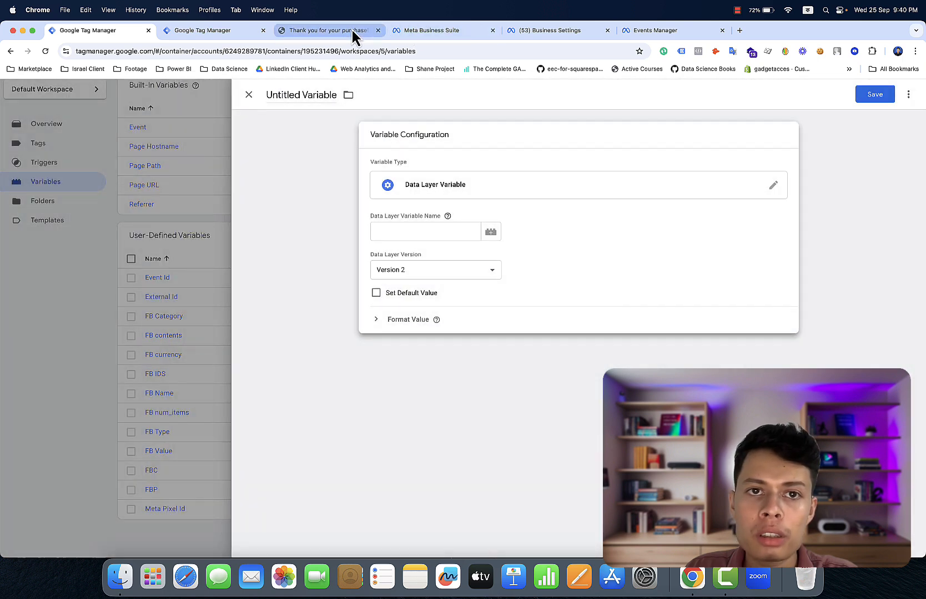
left_click(353, 31)
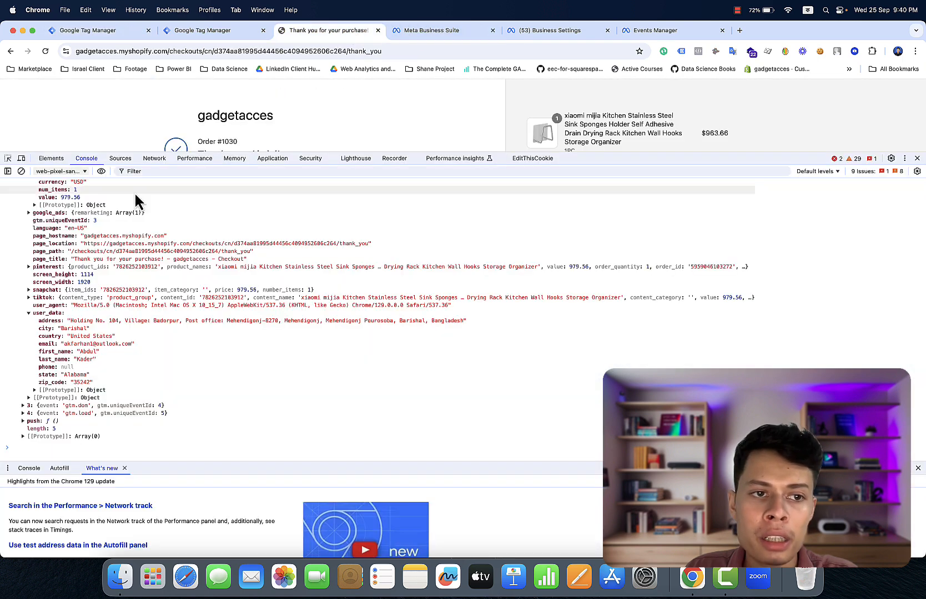
left_click(53, 314)
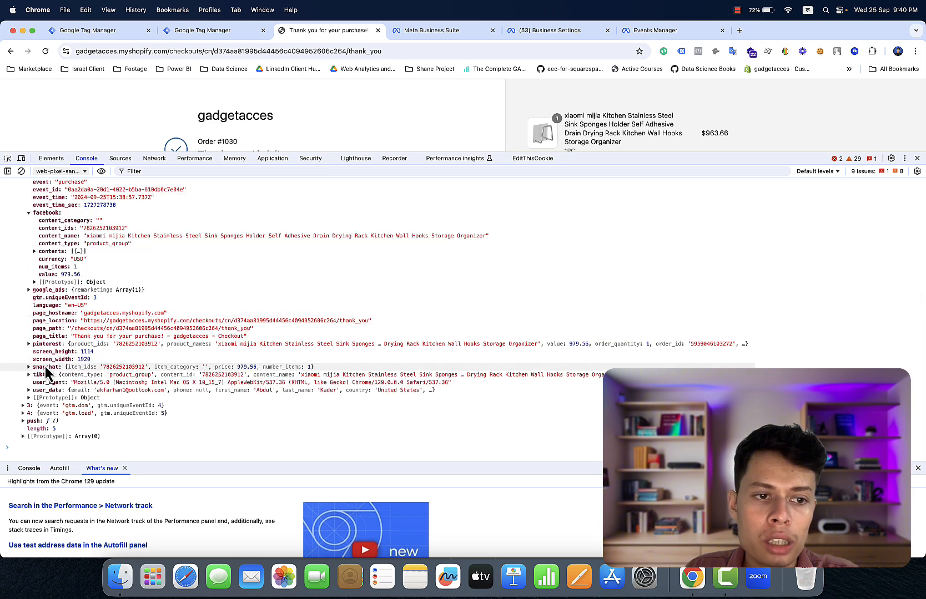
left_click(43, 392)
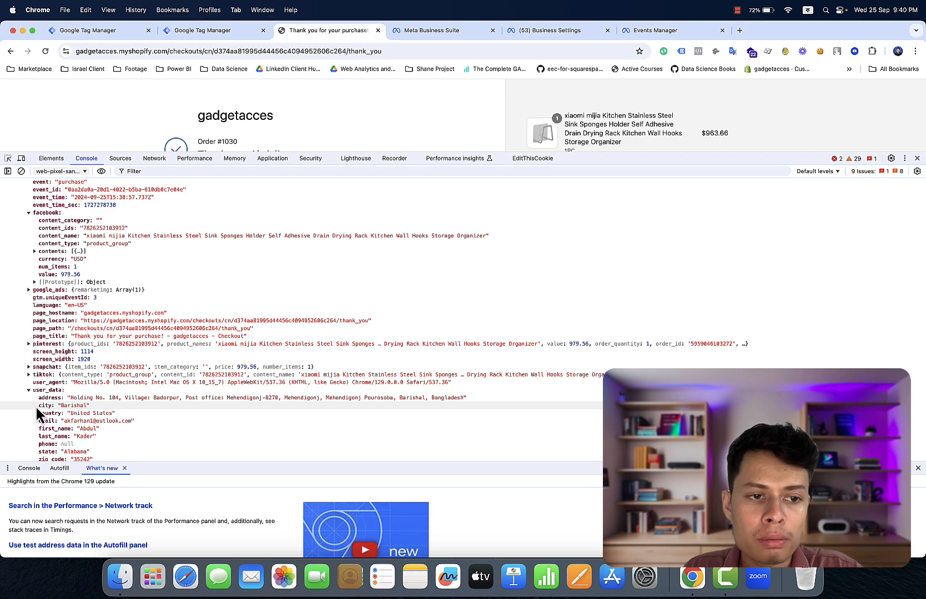
scroll(36, 407, "left", 2)
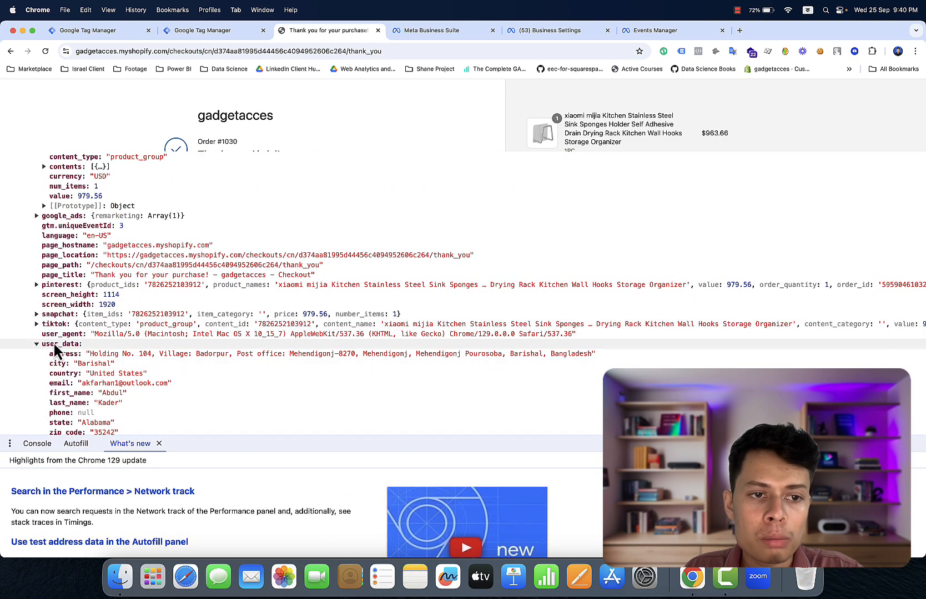
left_click(89, 35)
- Switch the keyboard to ABC and set the Data Layer Variable name to user_data.city
left_click(407, 230)
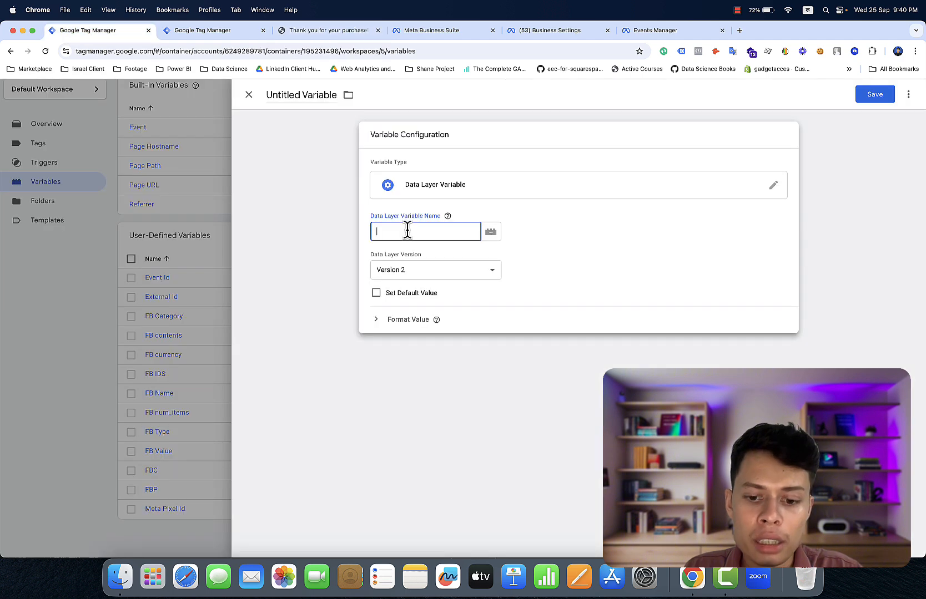
type("হো")
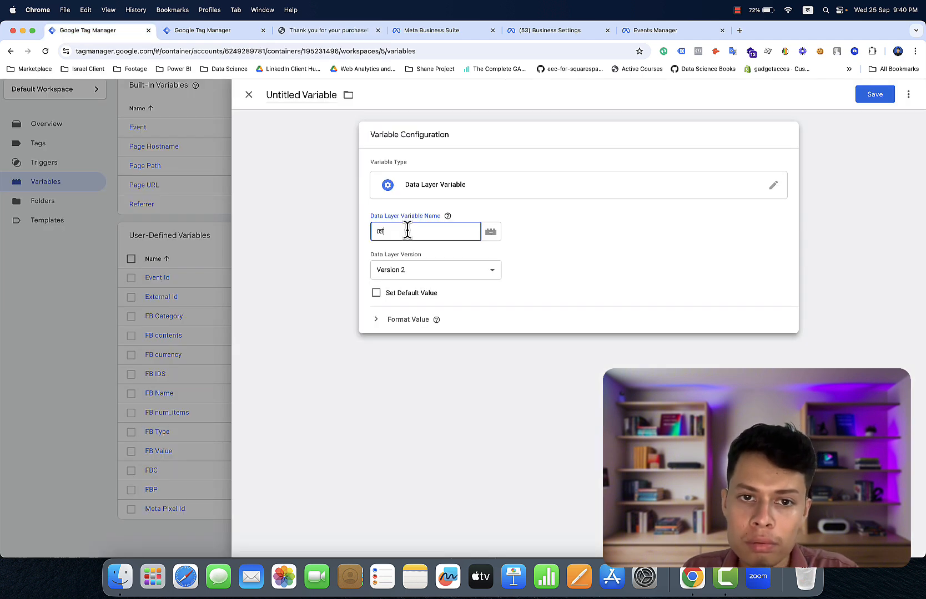
key("BackSpace")
key("BackSpace")
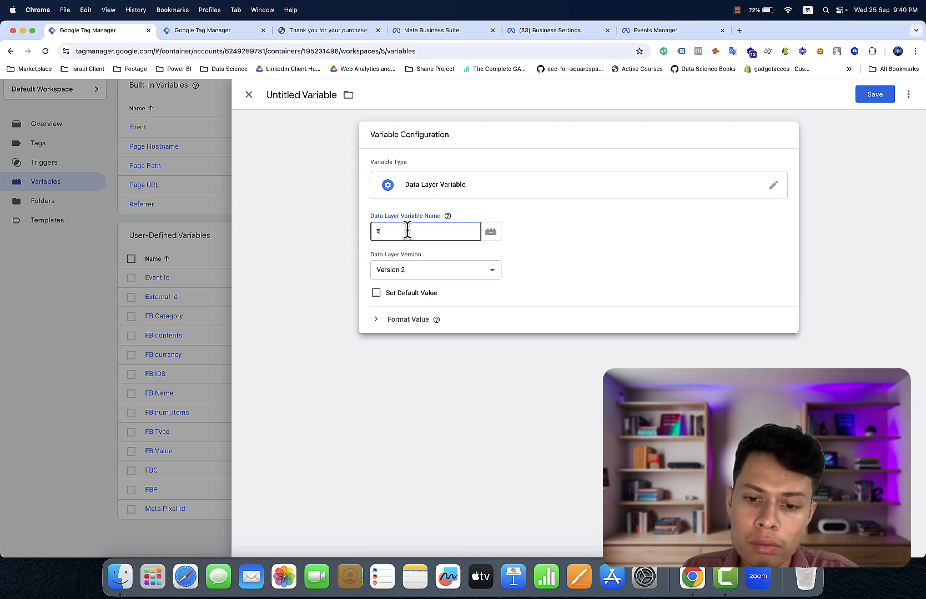
key("BackSpace")
left_click(625, 150)
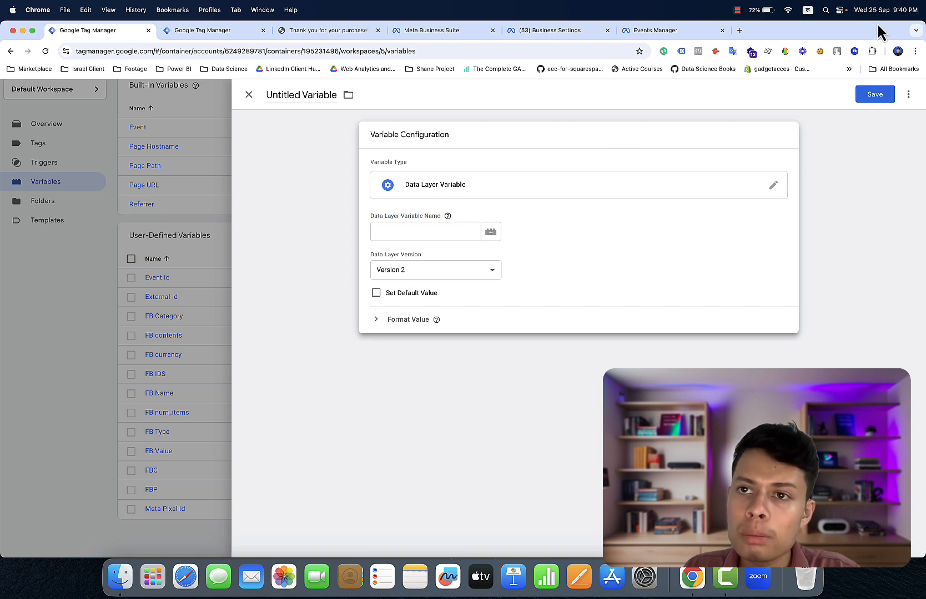
left_click(809, 11)
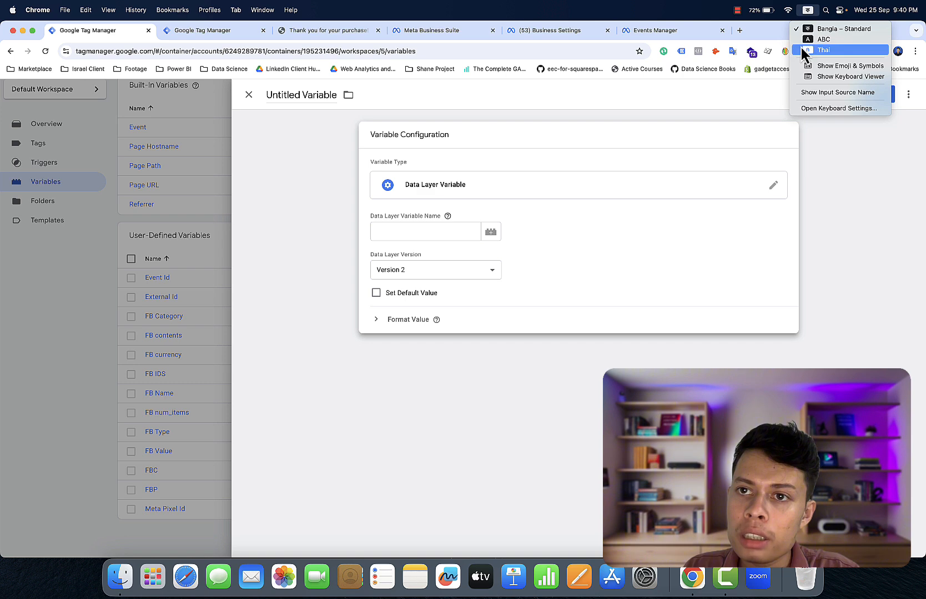
left_click(804, 40)
left_click(477, 231)
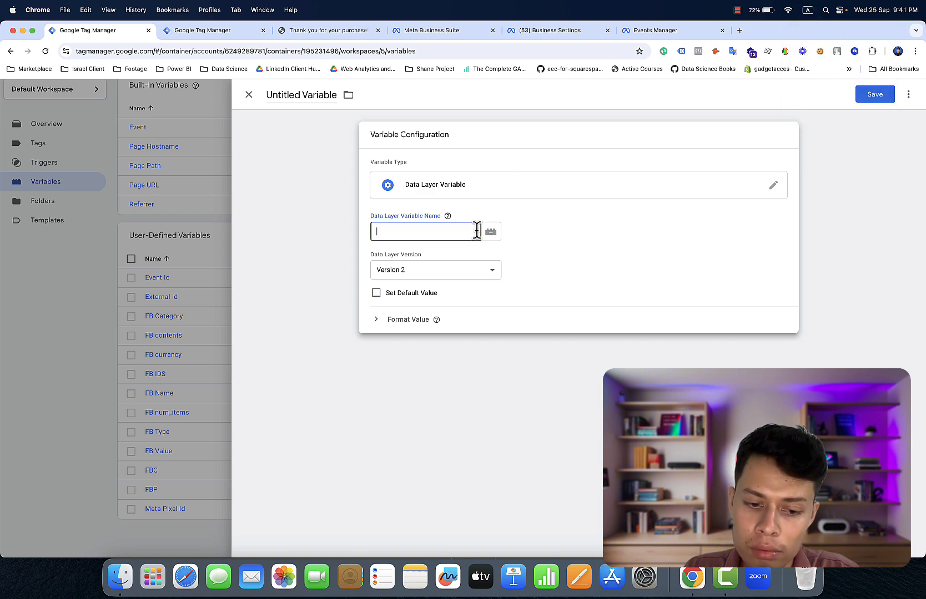
type("user")
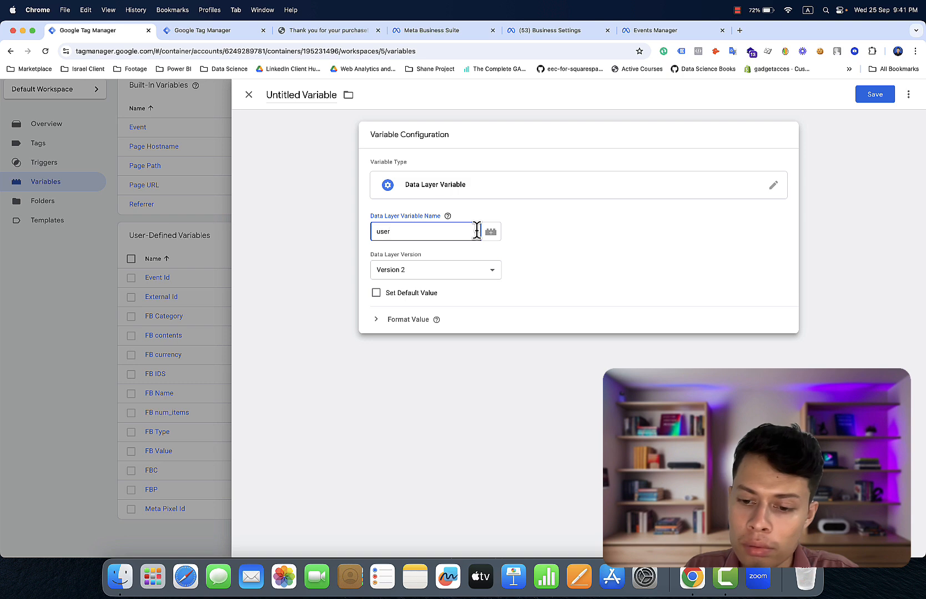
type("_data")
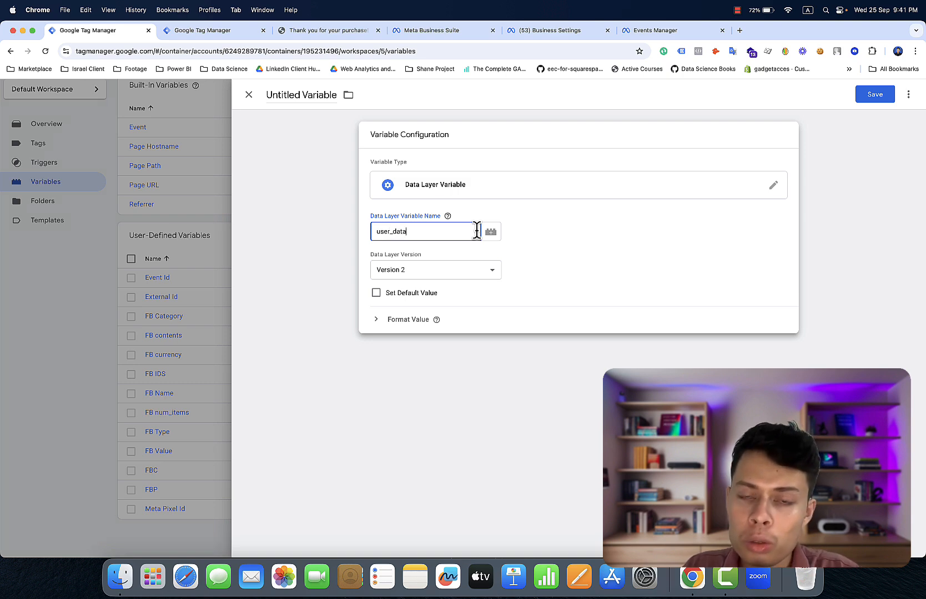
type(".ci")
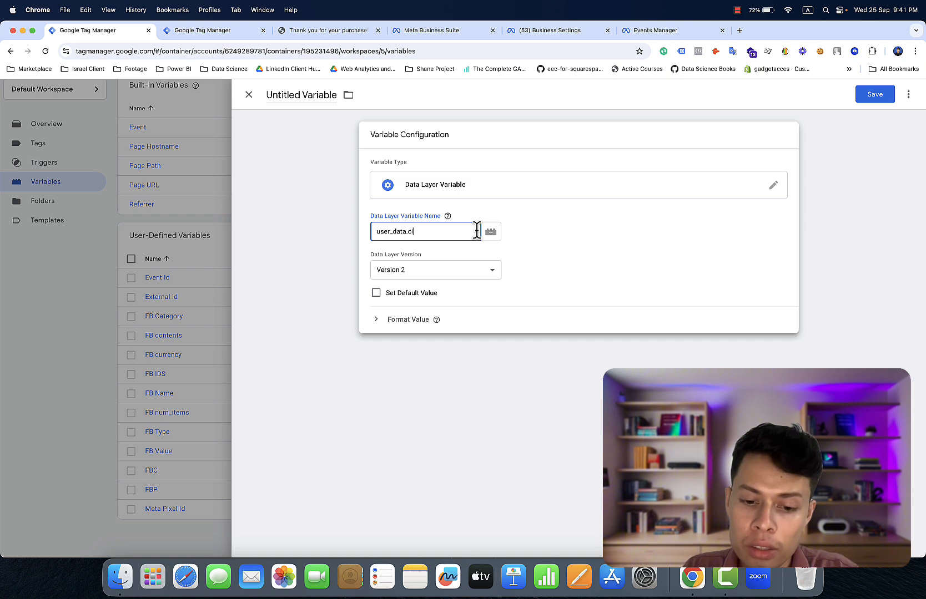
type("ty")
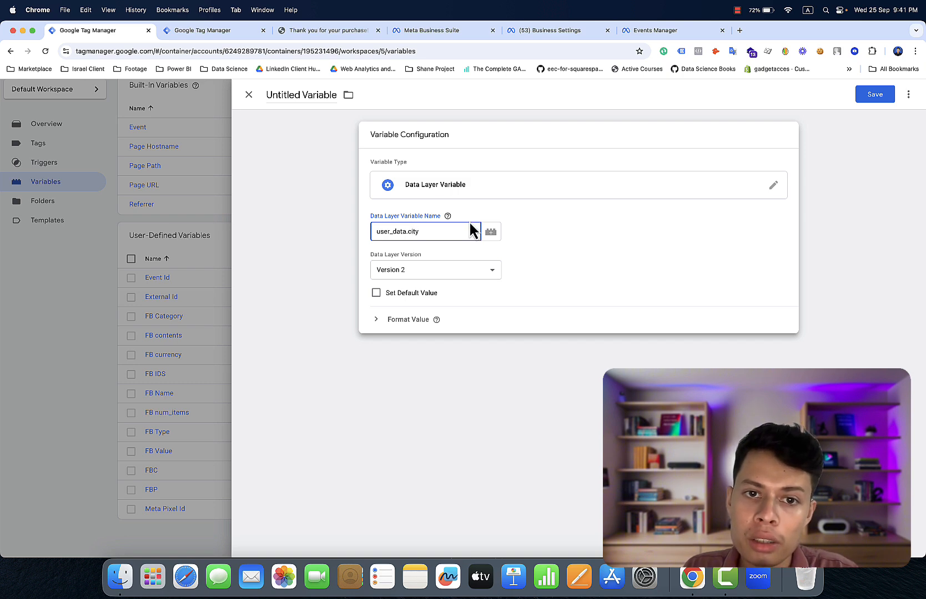
- Title the variable city and save it, correcting the 'ccity' typo
left_click(448, 216)
left_click(438, 231)
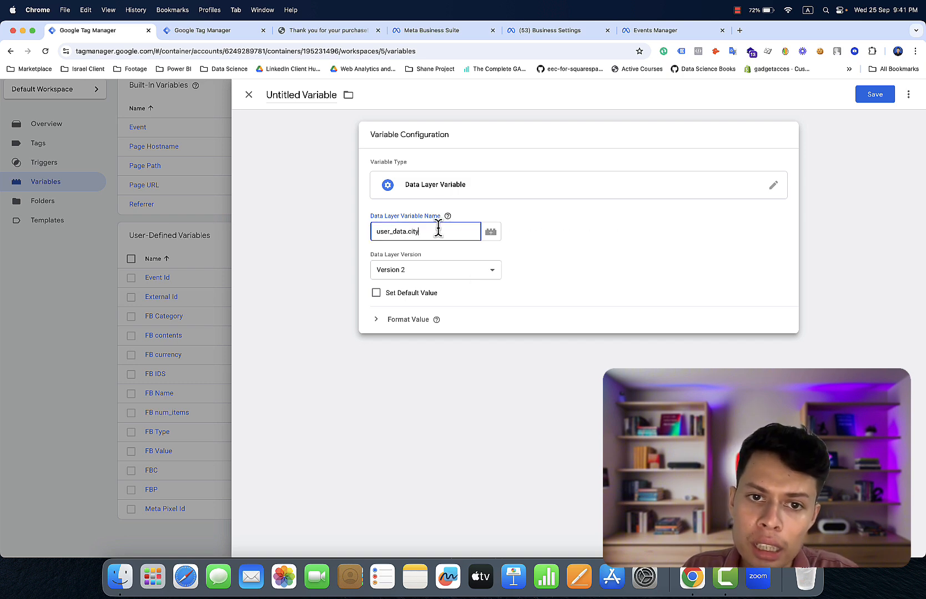
left_click(292, 89)
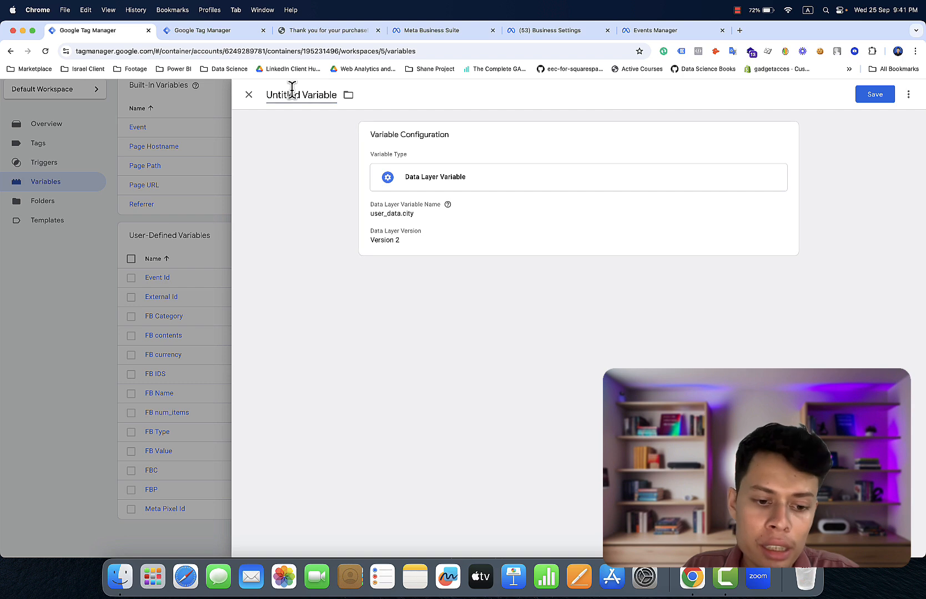
key("super+a")
type("ccity")
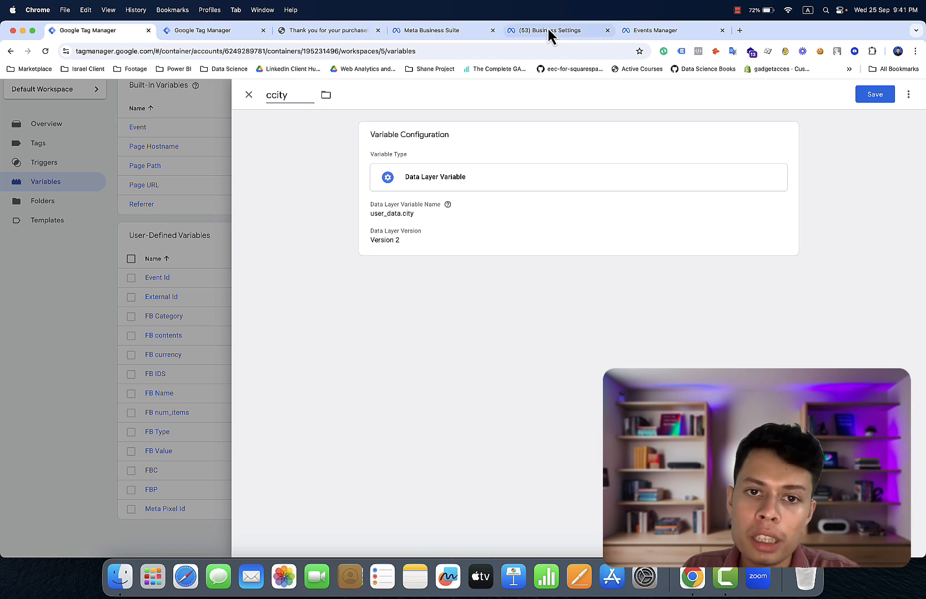
left_click(864, 96)
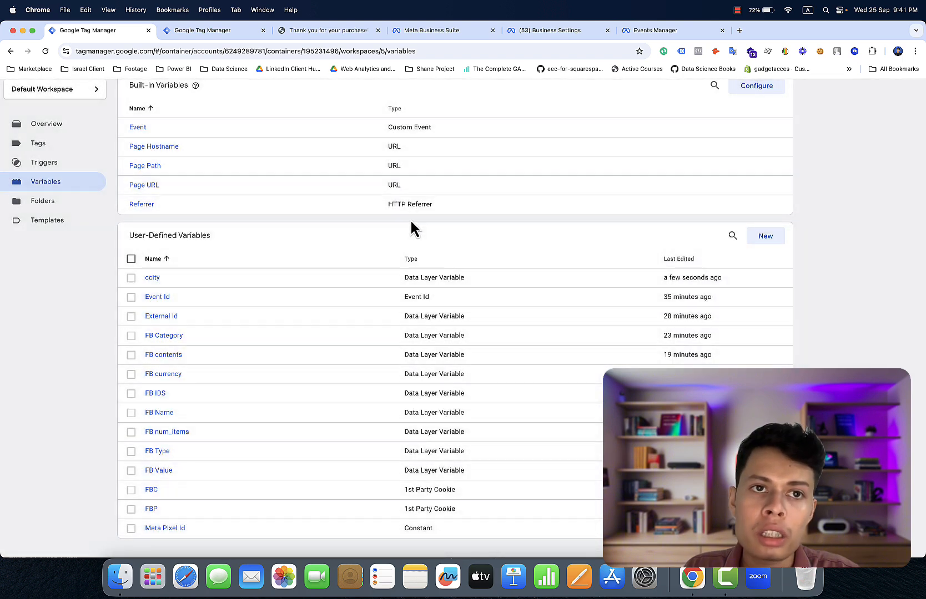
left_click(159, 280)
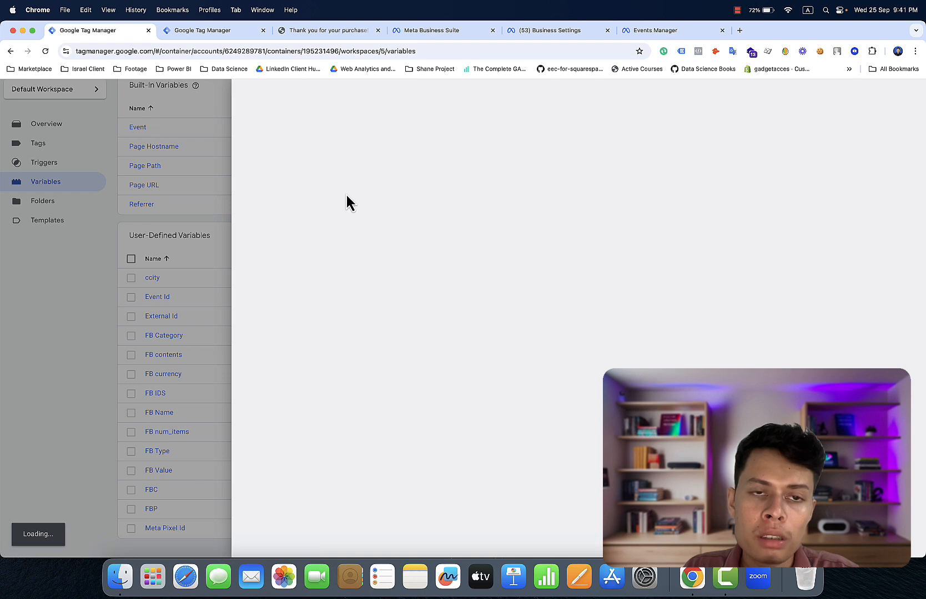
left_click(275, 97)
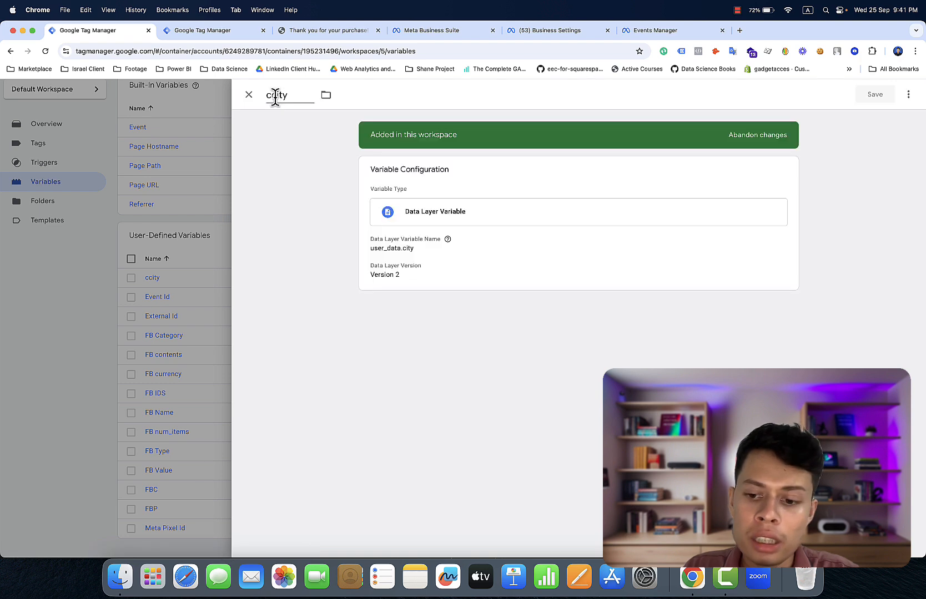
key("BackSpace")
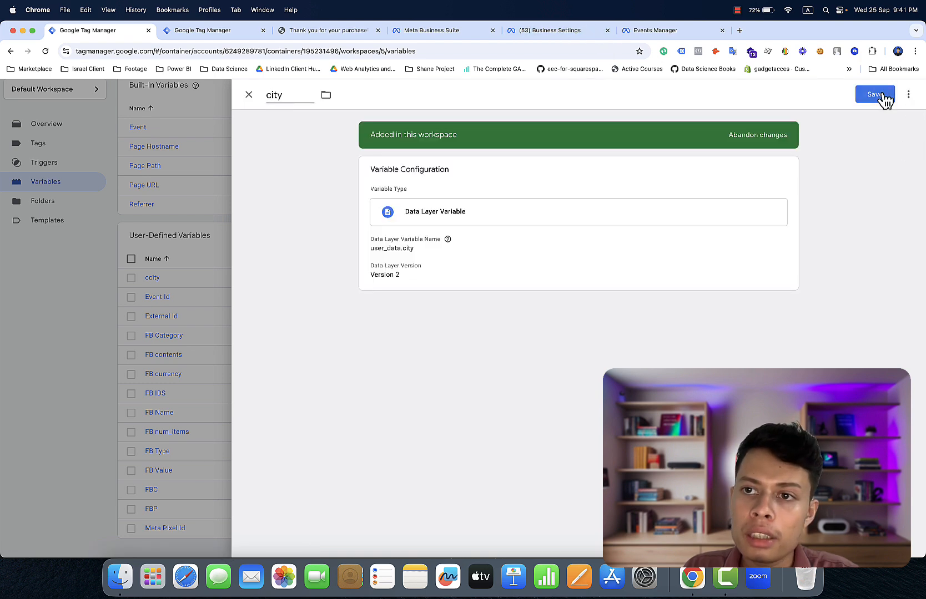
left_click(883, 98)
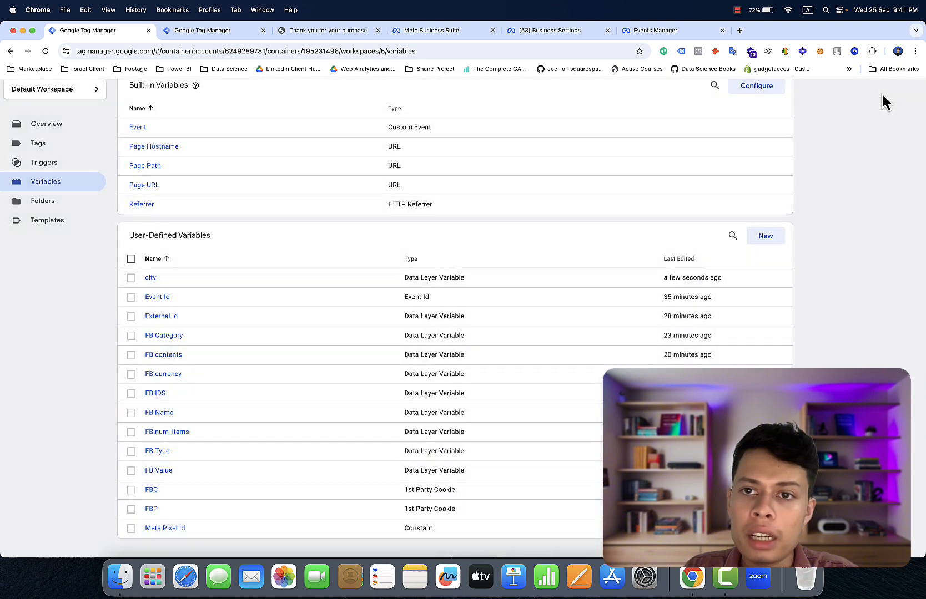
- Copy the city variable into a country variable reading user_data.country and save it
left_click(152, 279)
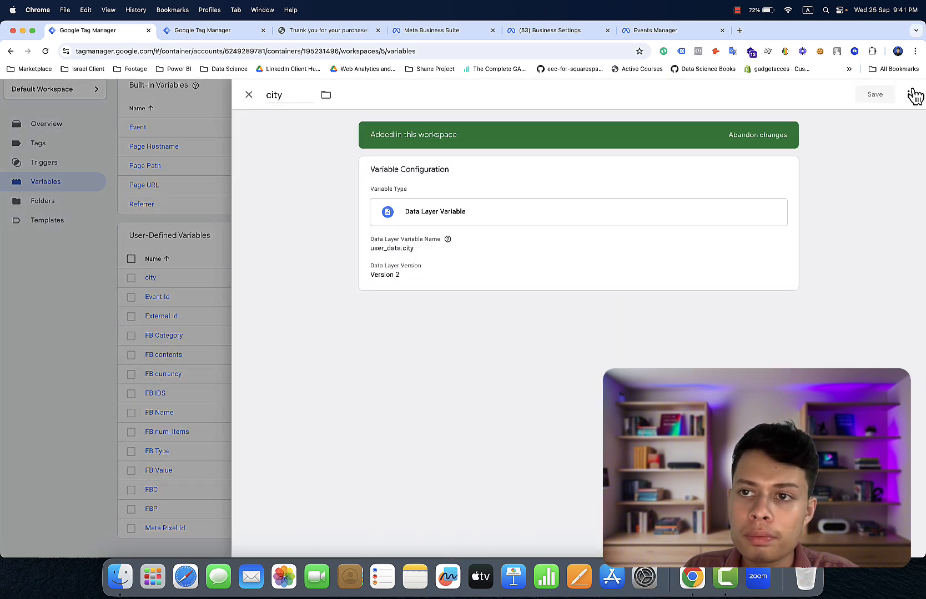
left_click(909, 95)
left_click(899, 117)
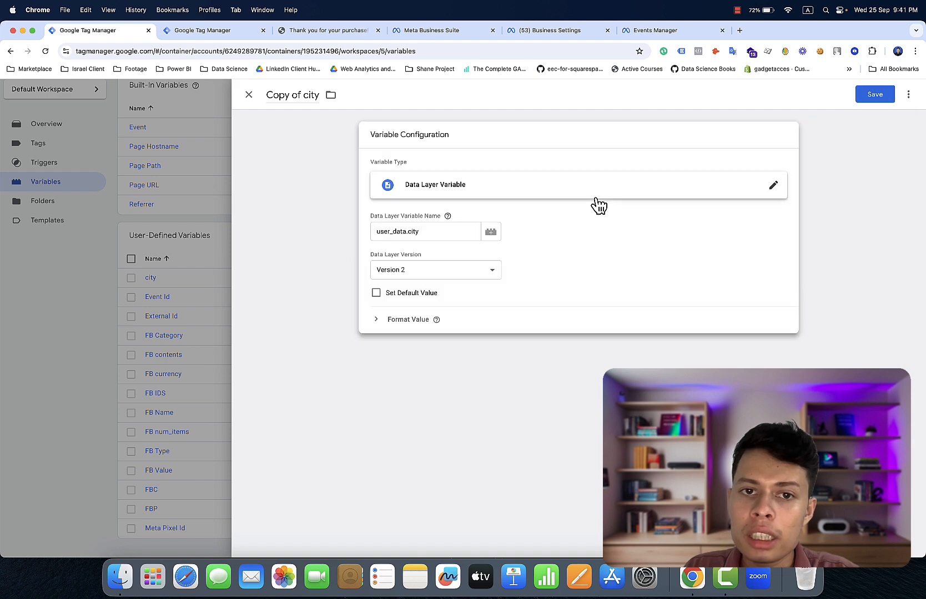
left_click(443, 236)
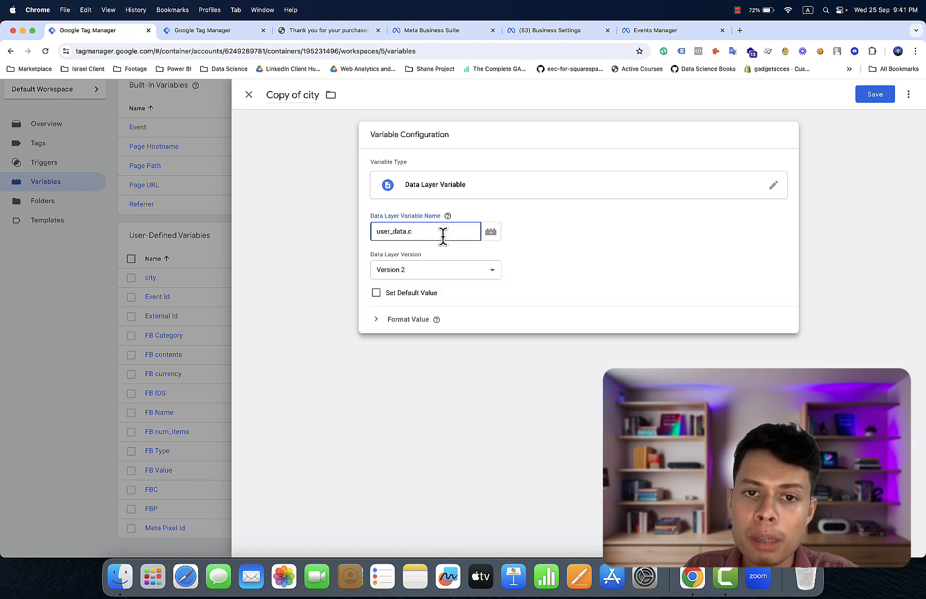
type("o")
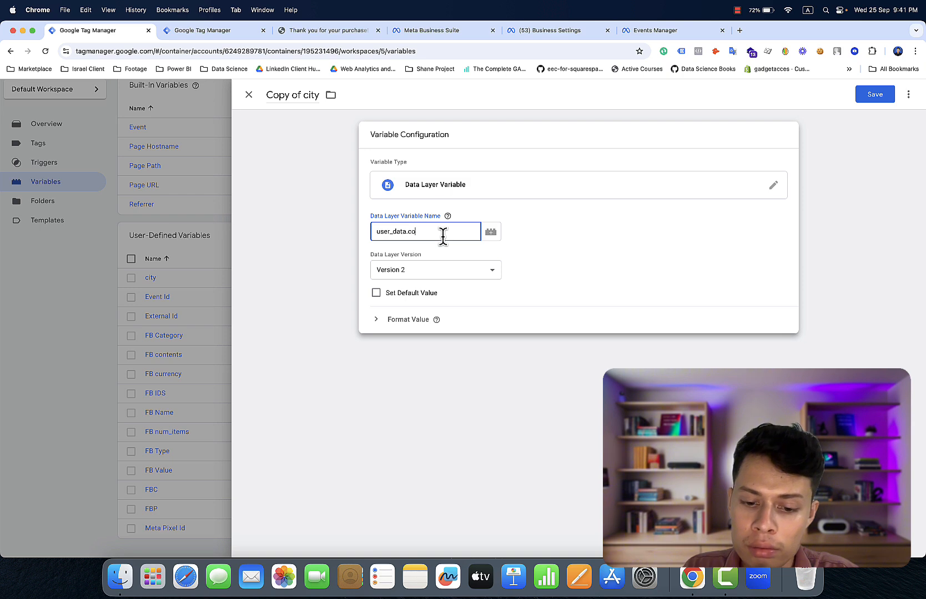
type("untr")
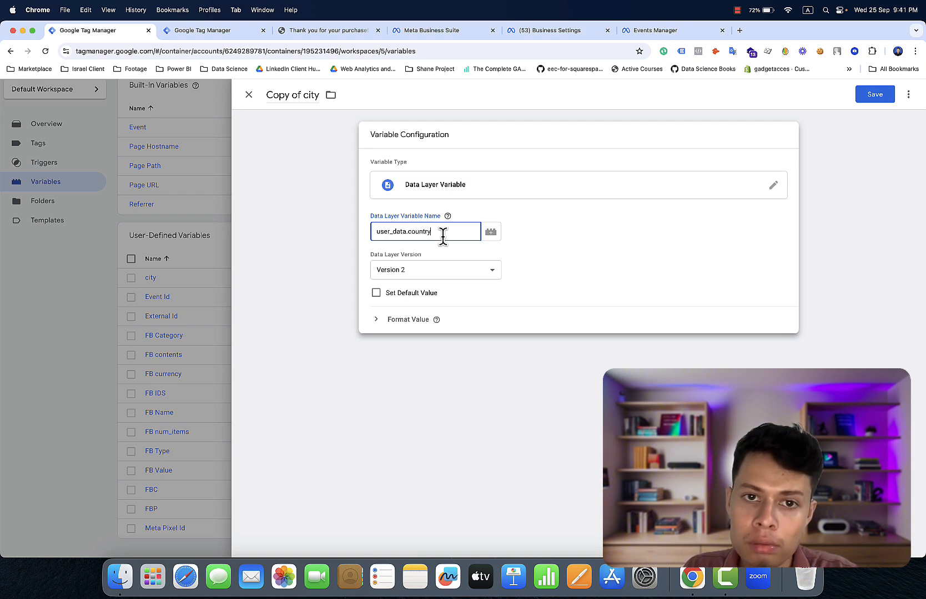
type("y")
left_click(307, 105)
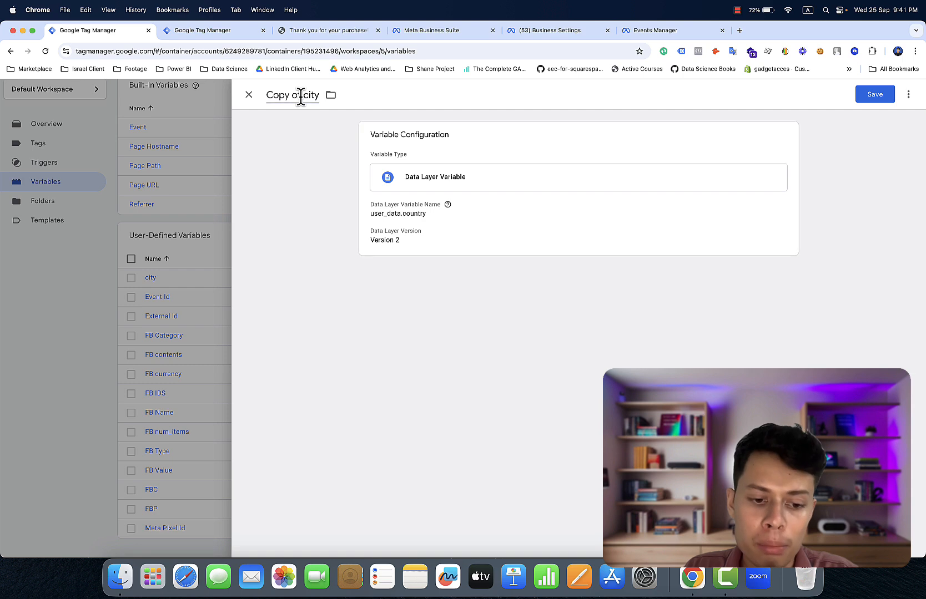
triple_click(300, 96)
type("co")
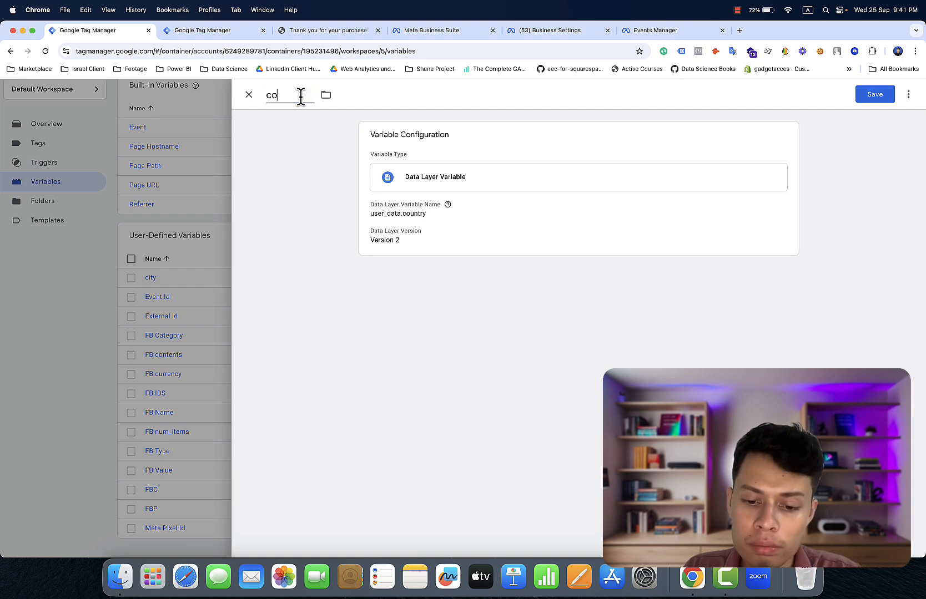
type("untry")
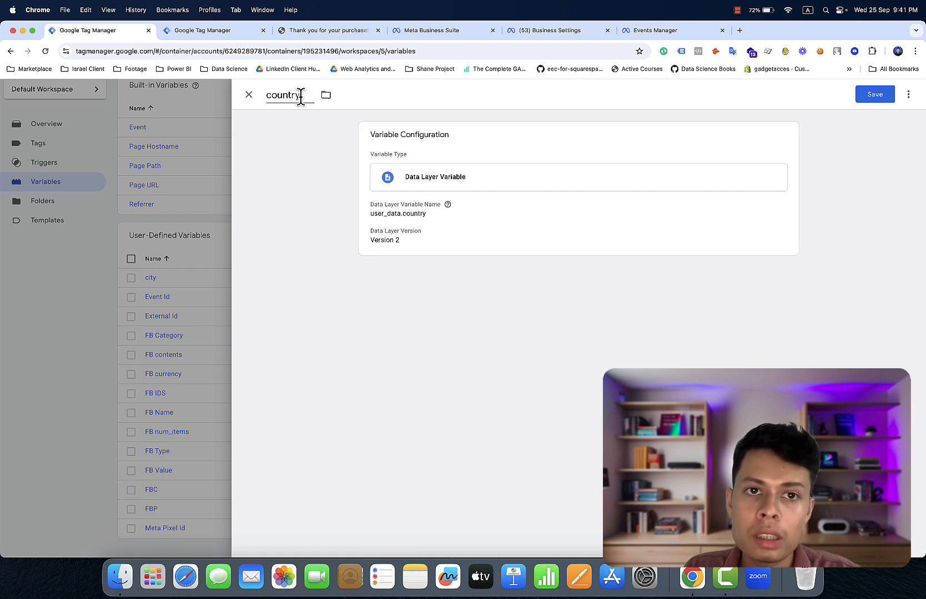
left_click(875, 96)
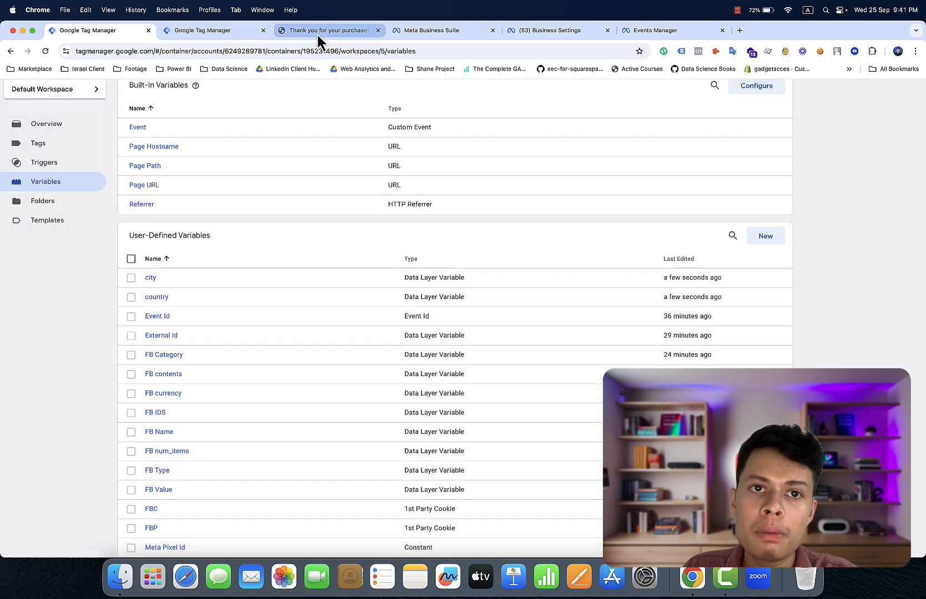
left_click(317, 33)
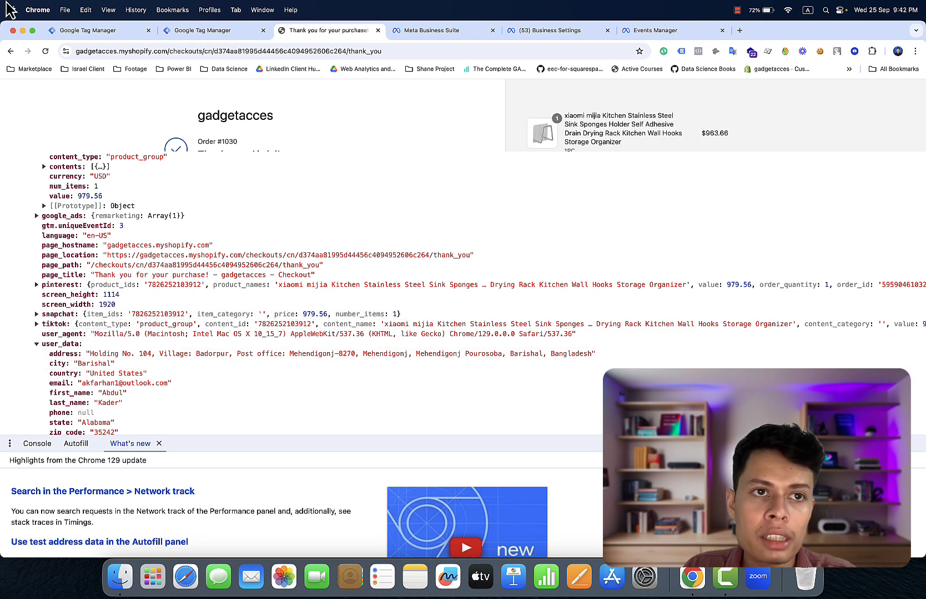
- Copy the city variable and change its Data Layer Variable name to user_data.email
left_click(85, 31)
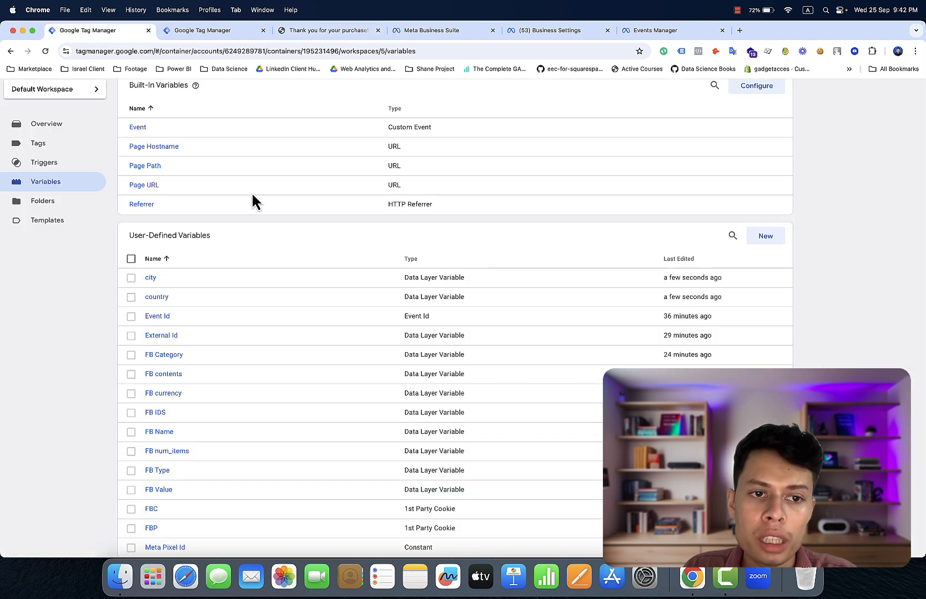
left_click(156, 278)
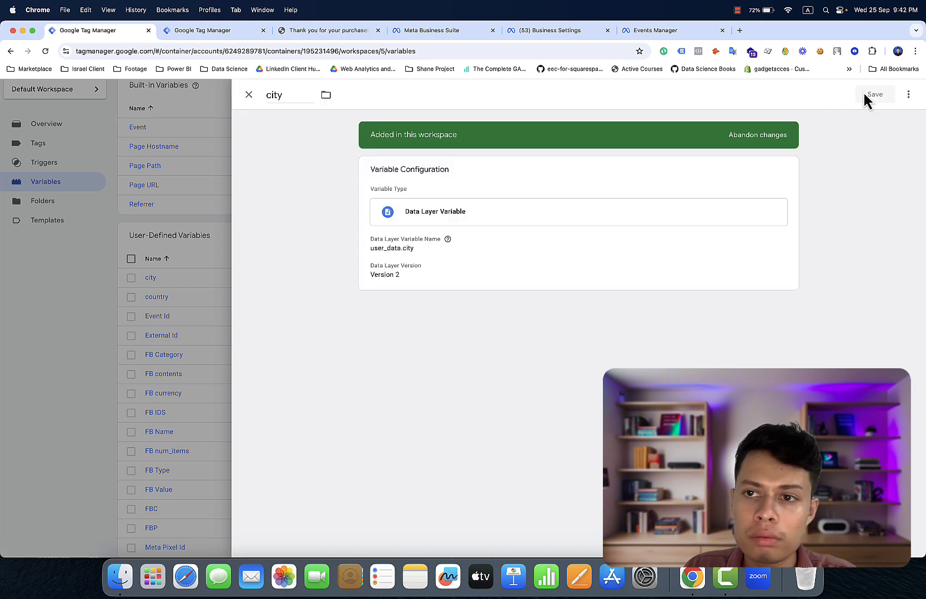
left_click(908, 96)
left_click(906, 118)
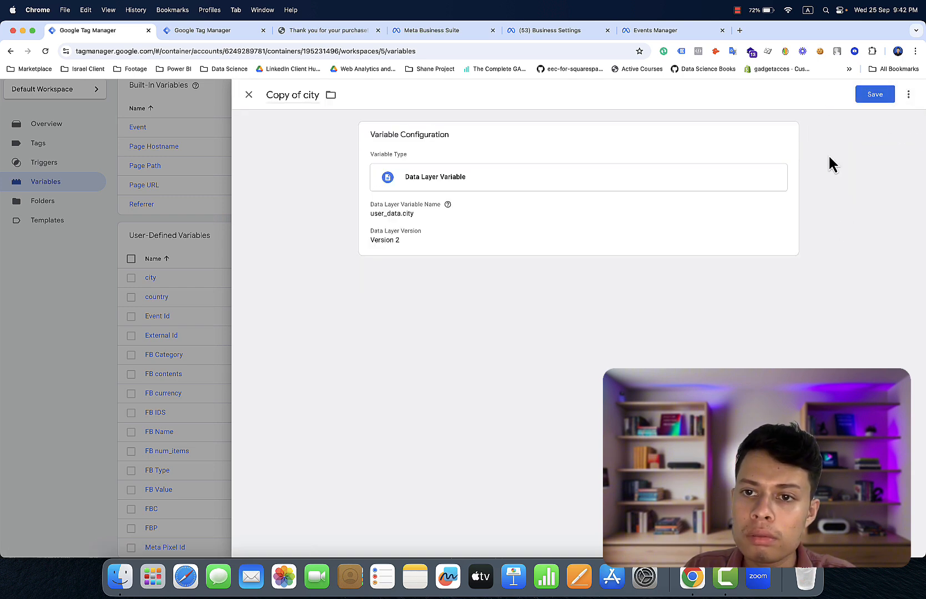
left_click(746, 209)
left_click(449, 232)
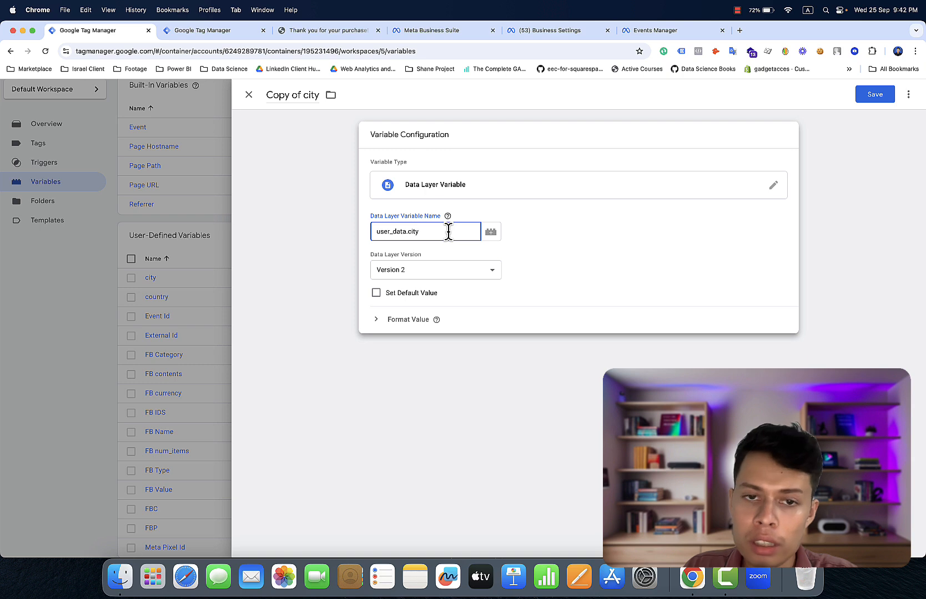
key("BackSpace")
key("BackSpace")
key("BackSpace")
type("e")
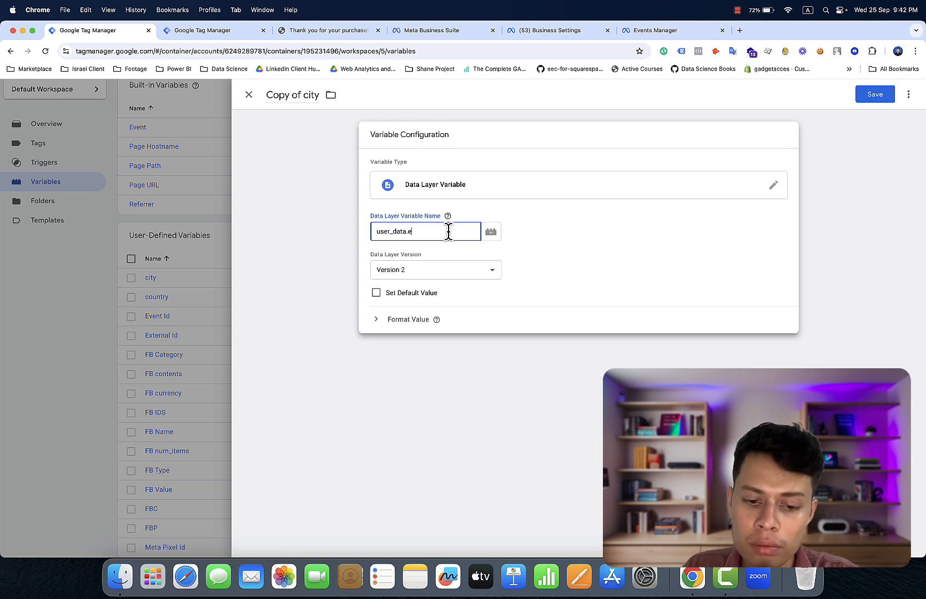
type("ma")
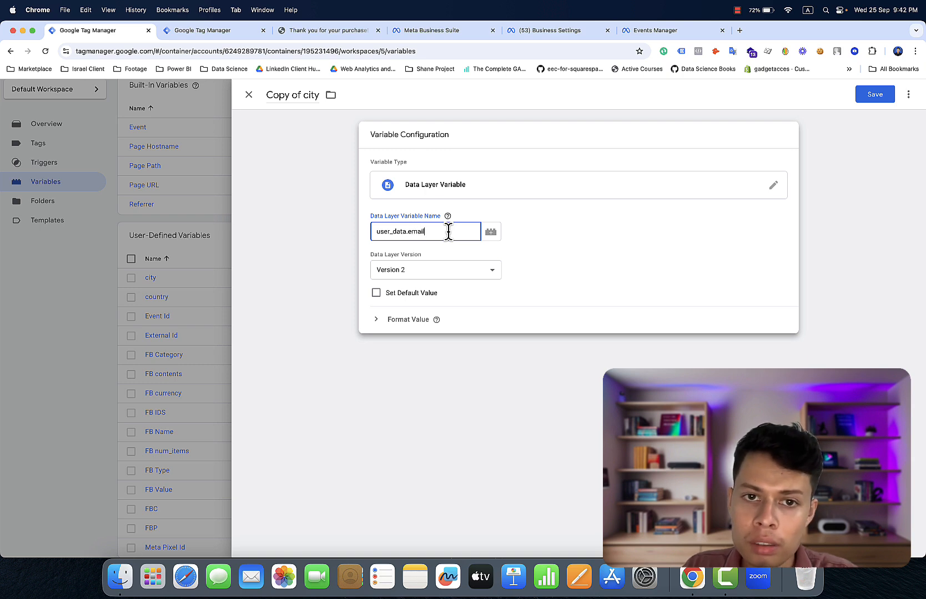
type("il")
- Check user_data on the thank-you page, then title the copy email and save it
left_click(231, 32)
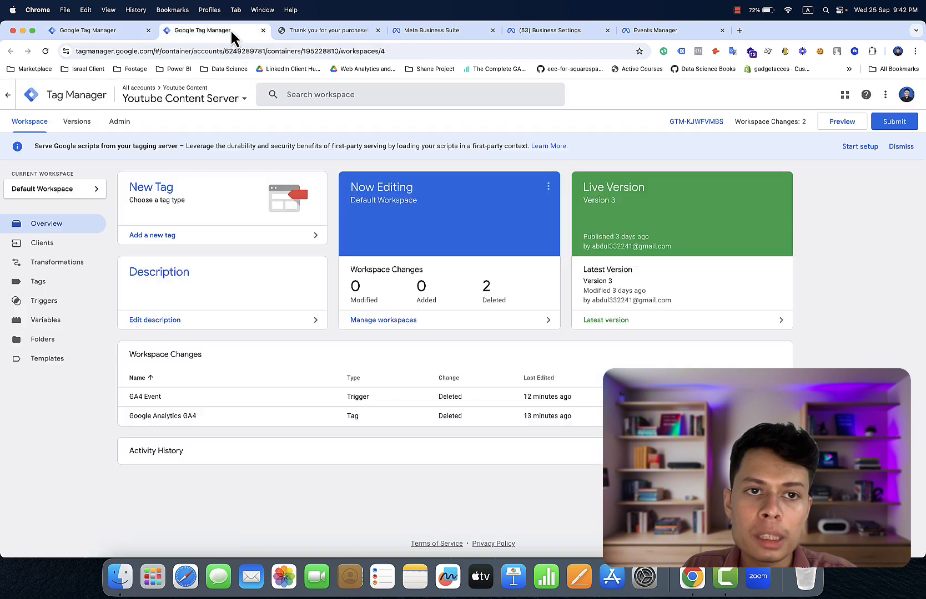
left_click(315, 32)
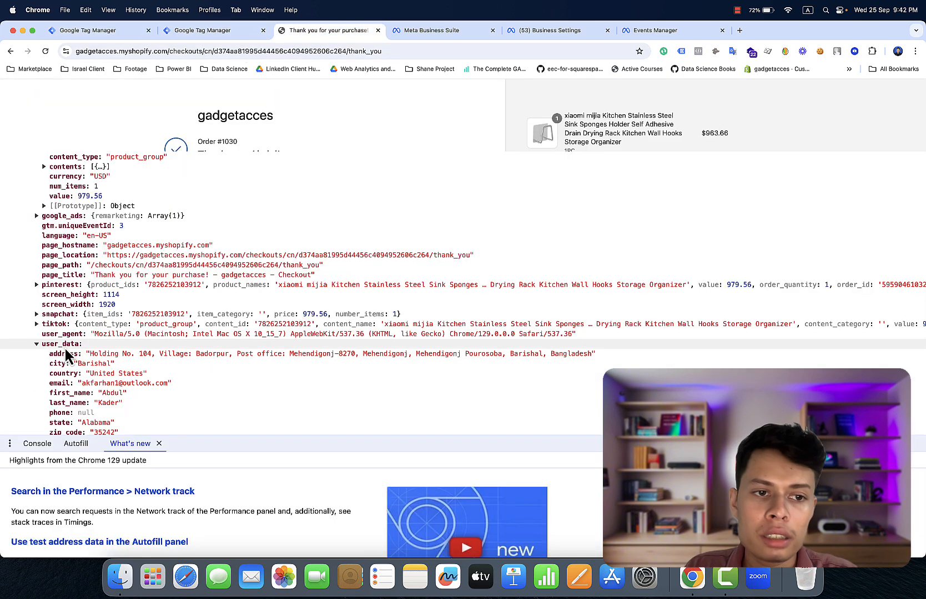
left_click(90, 33)
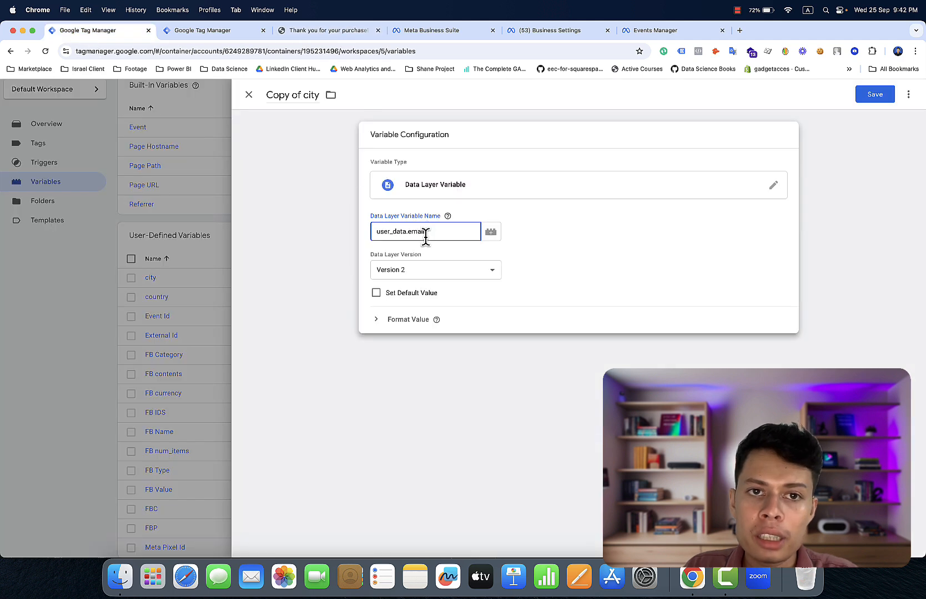
left_click(310, 97)
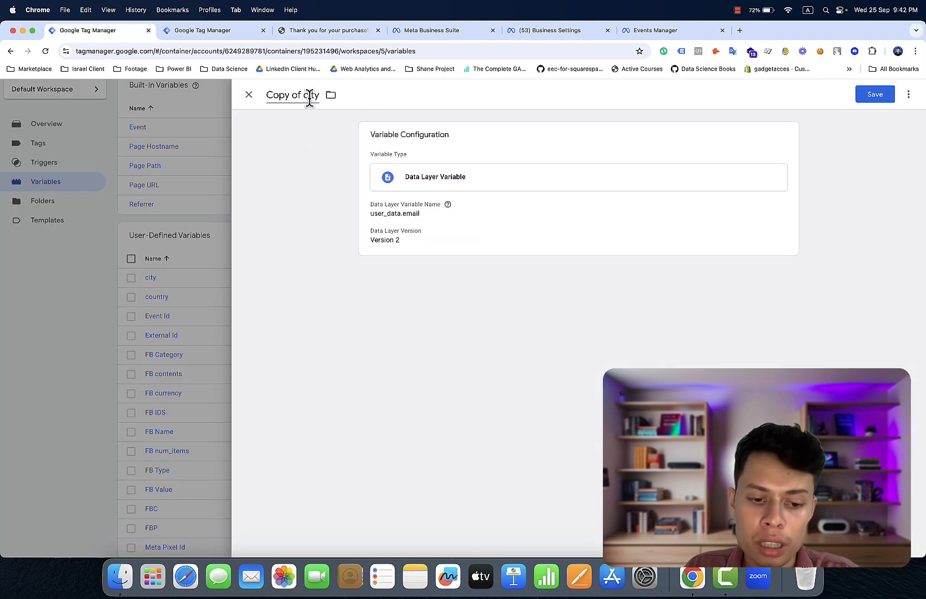
left_click(310, 97)
type("email")
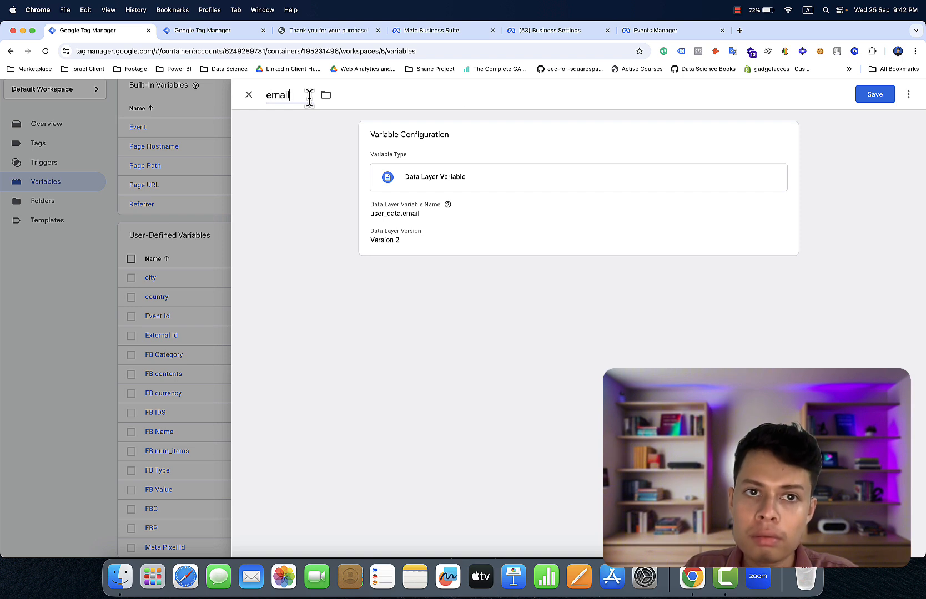
left_click(877, 95)
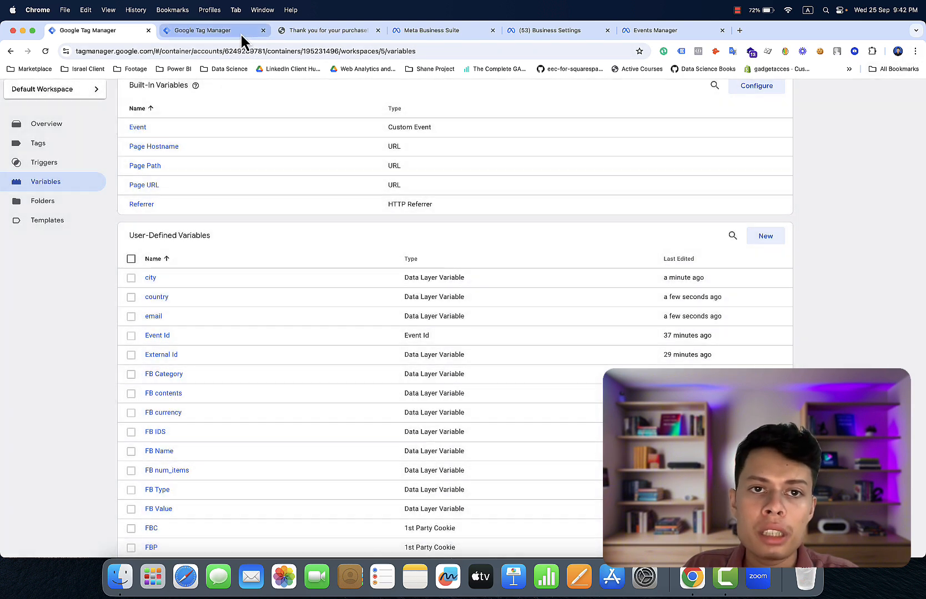
left_click(301, 31)
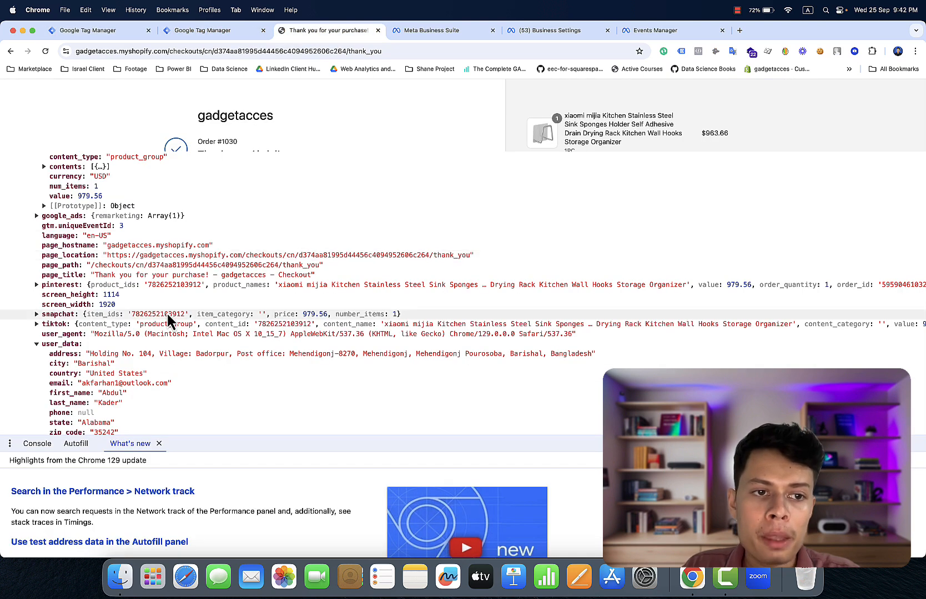
- Copy the first_name key from the console's user_data object and return to the GTM variables list
scroll(166, 314, "down", 2)
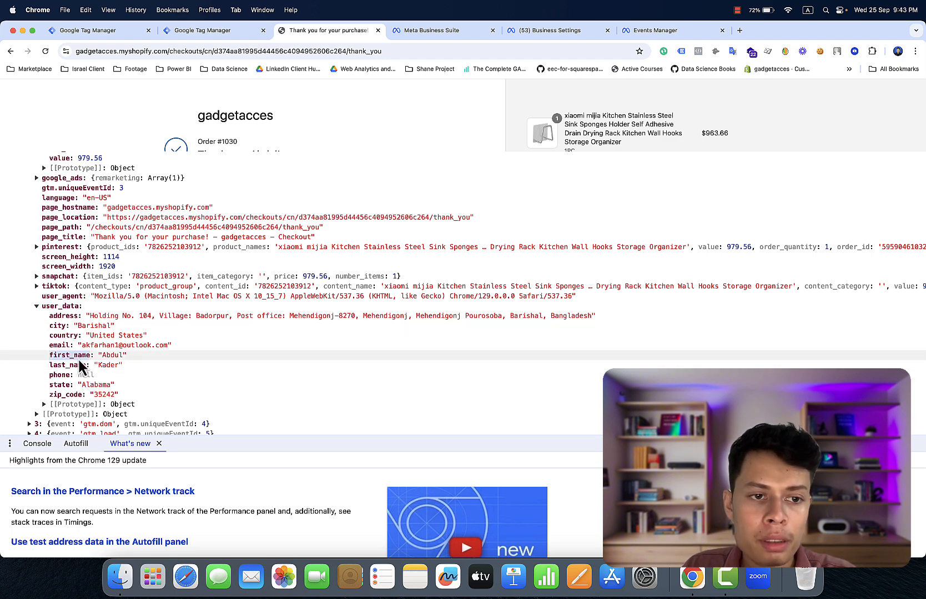
right_click(79, 362)
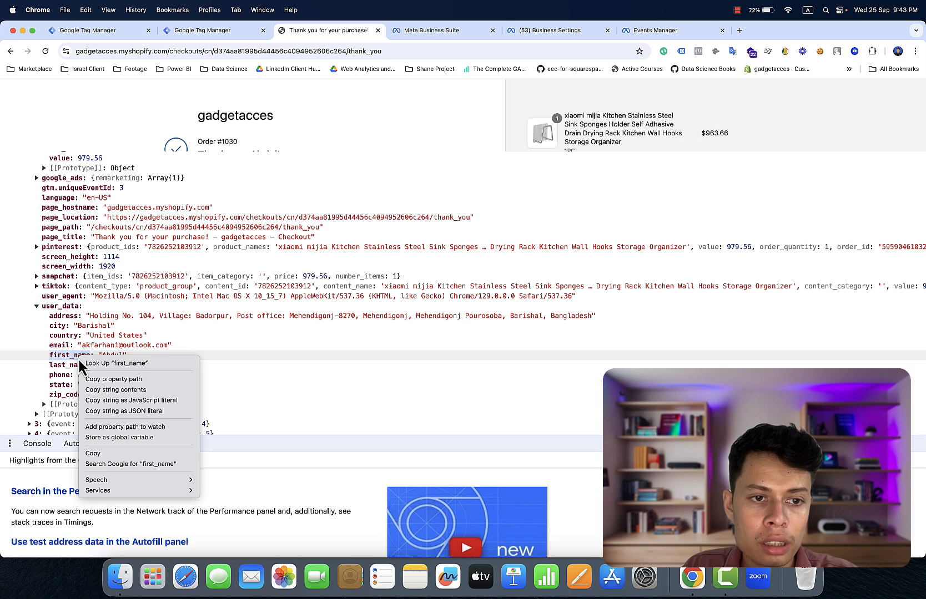
left_click(107, 453)
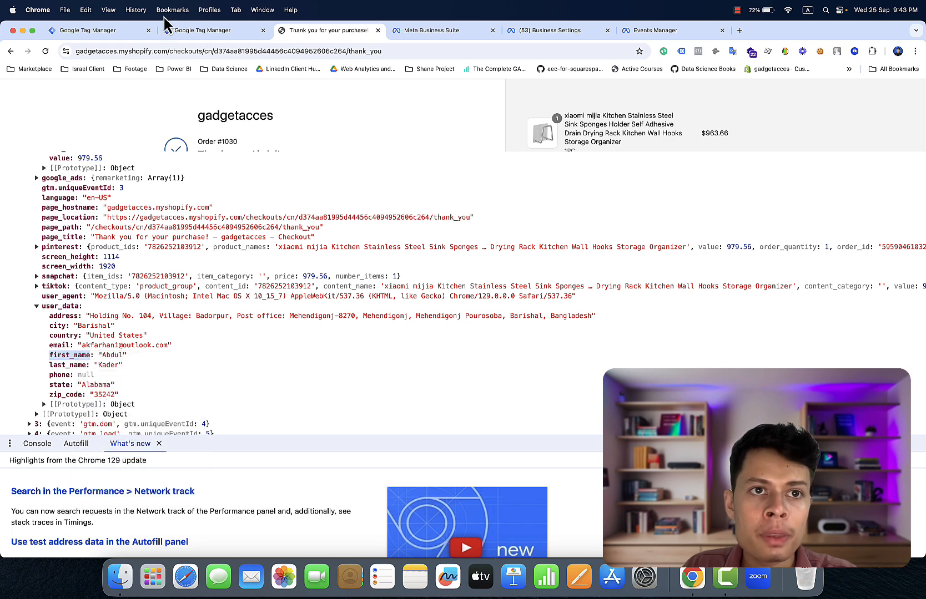
left_click(109, 31)
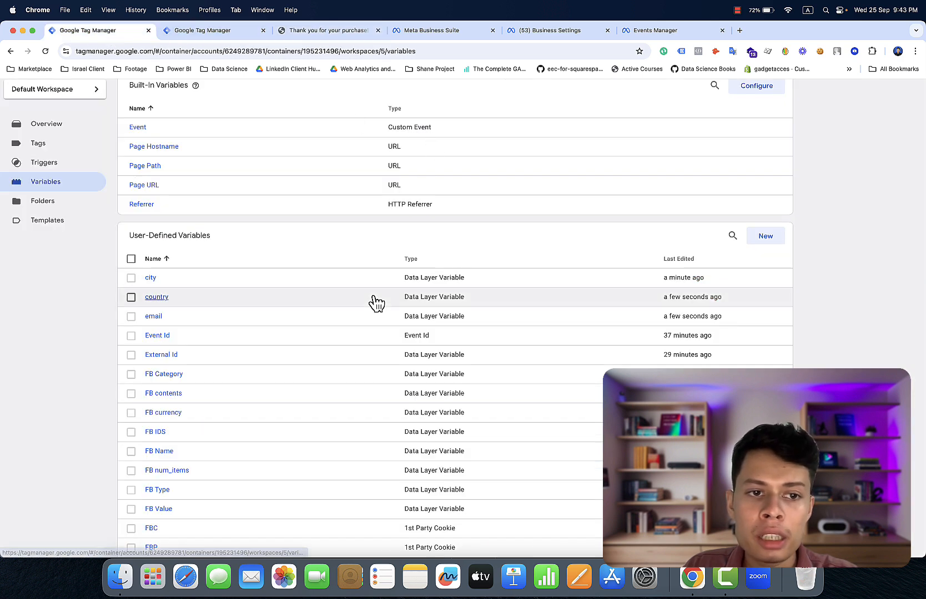
- Duplicate the city variable as first_name, reading user_data.first_name, and save it
left_click(155, 279)
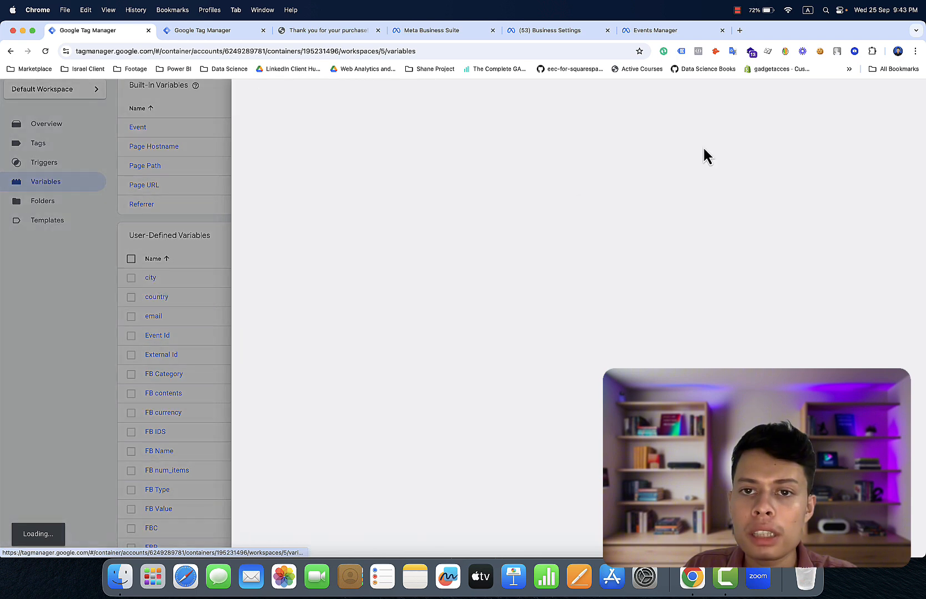
left_click(908, 95)
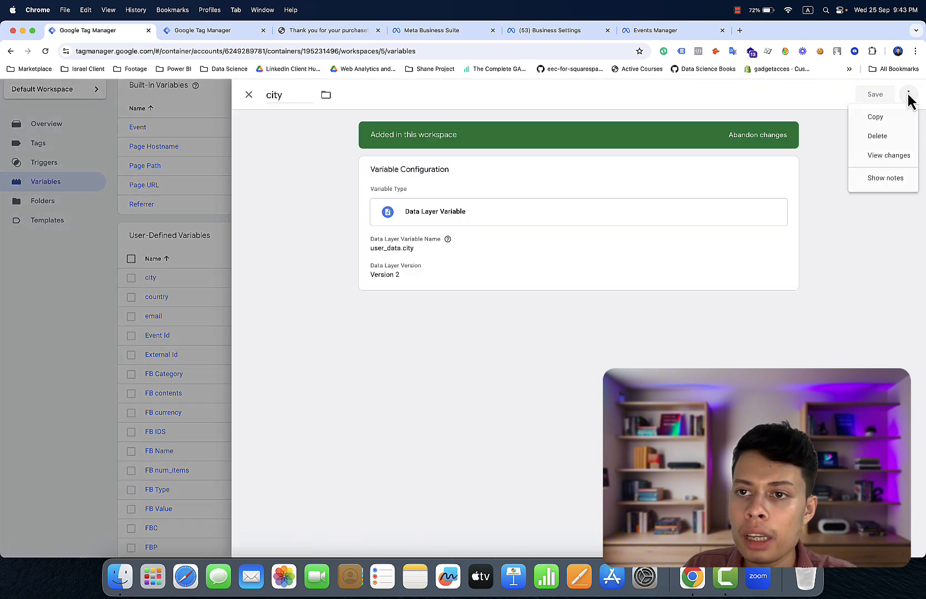
left_click(900, 118)
left_click(634, 231)
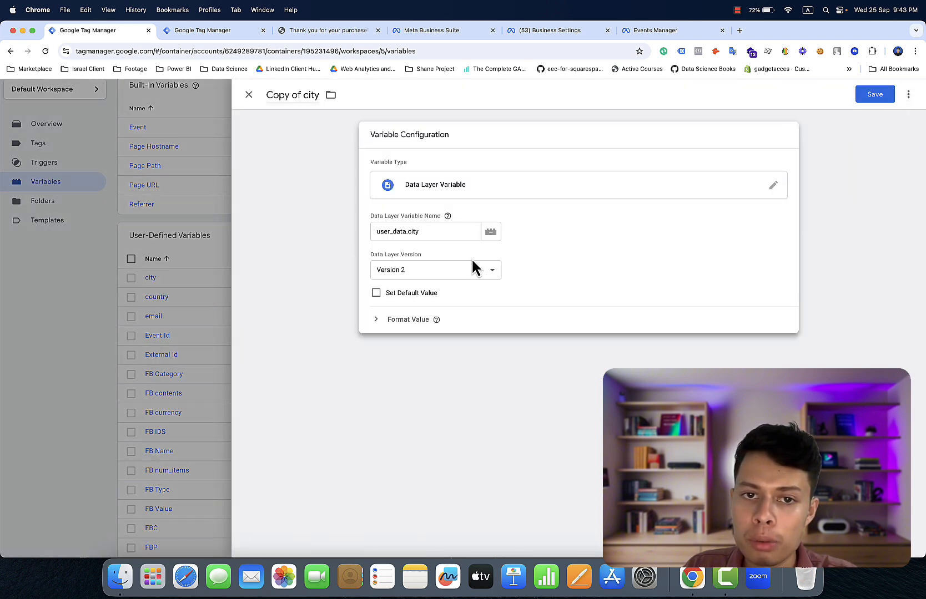
left_click(438, 231)
key("BackSpace")
key("BackSpace")
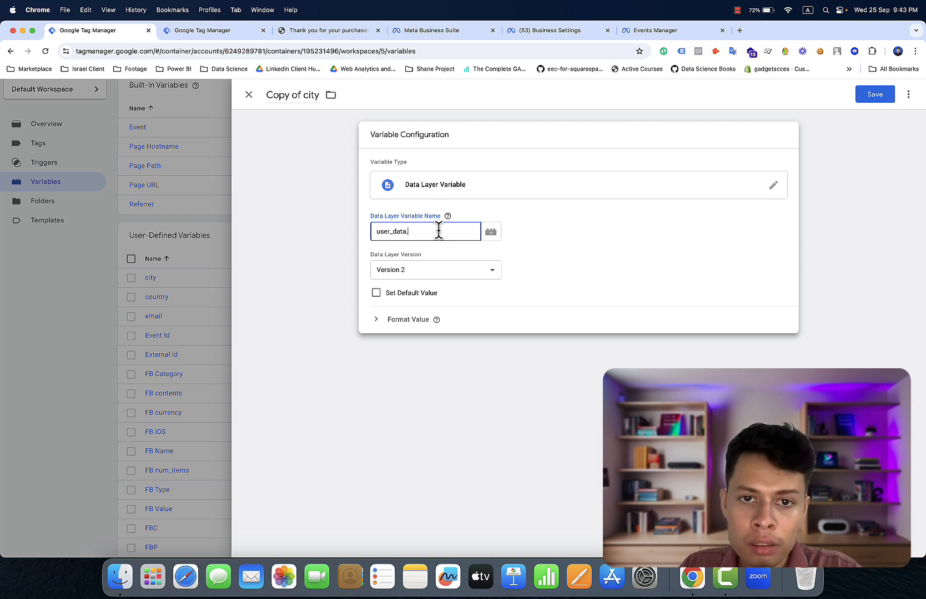
type("first_nam")
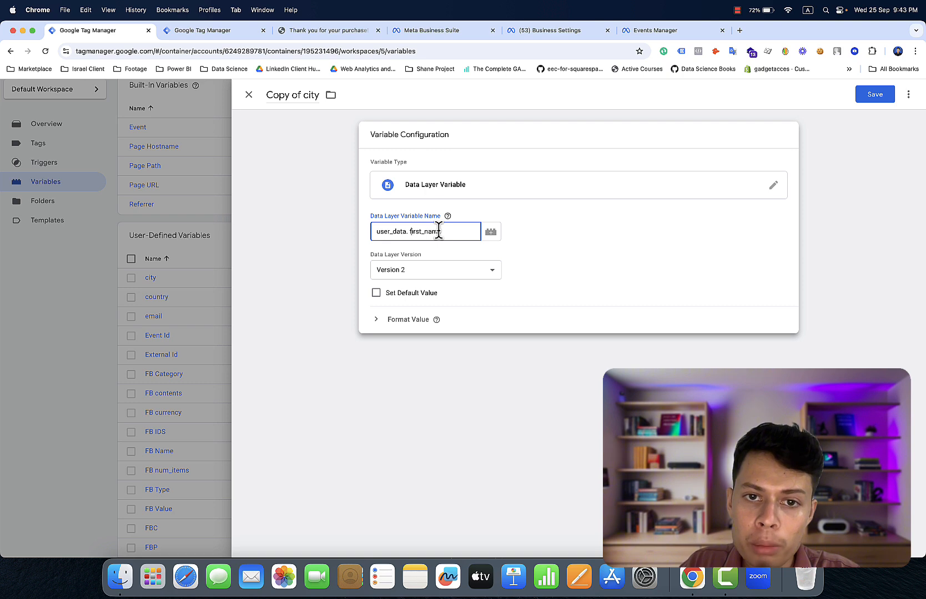
key("BackSpace")
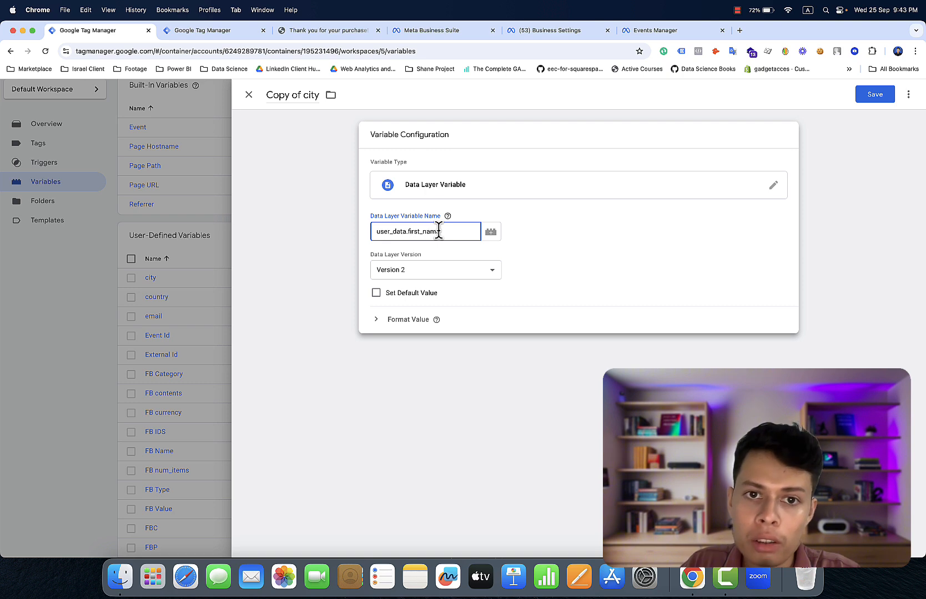
left_click(298, 102)
left_click(298, 102)
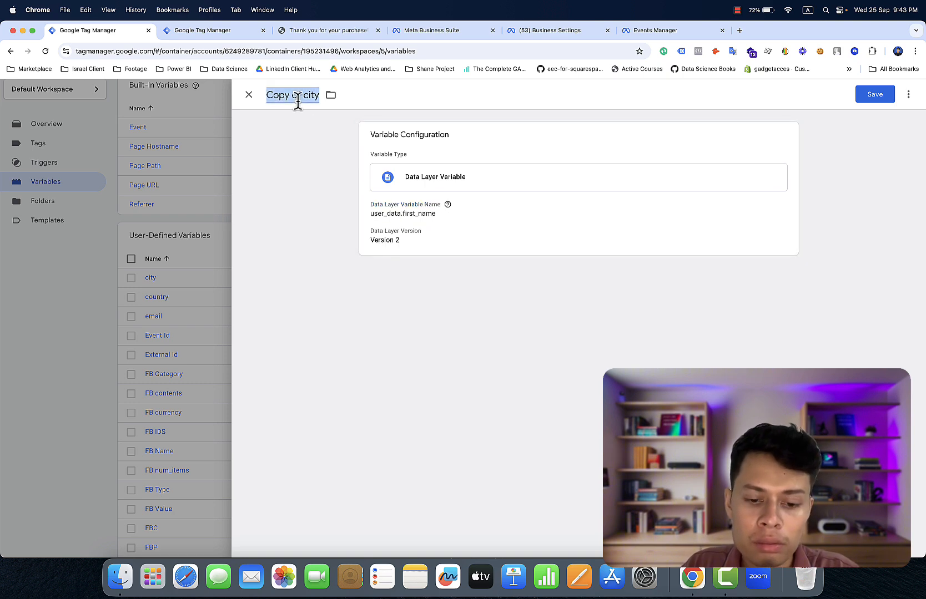
key("super+v")
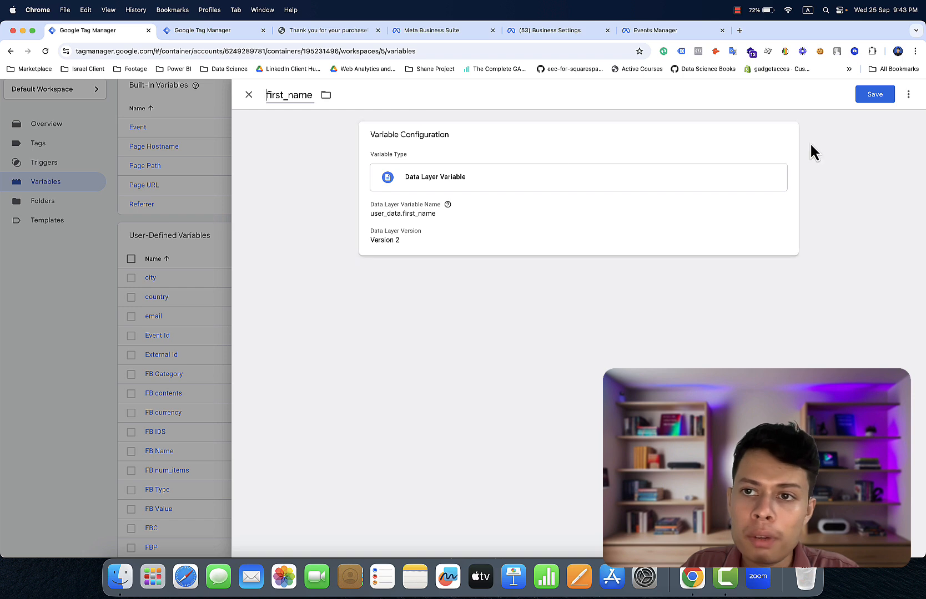
left_click(867, 95)
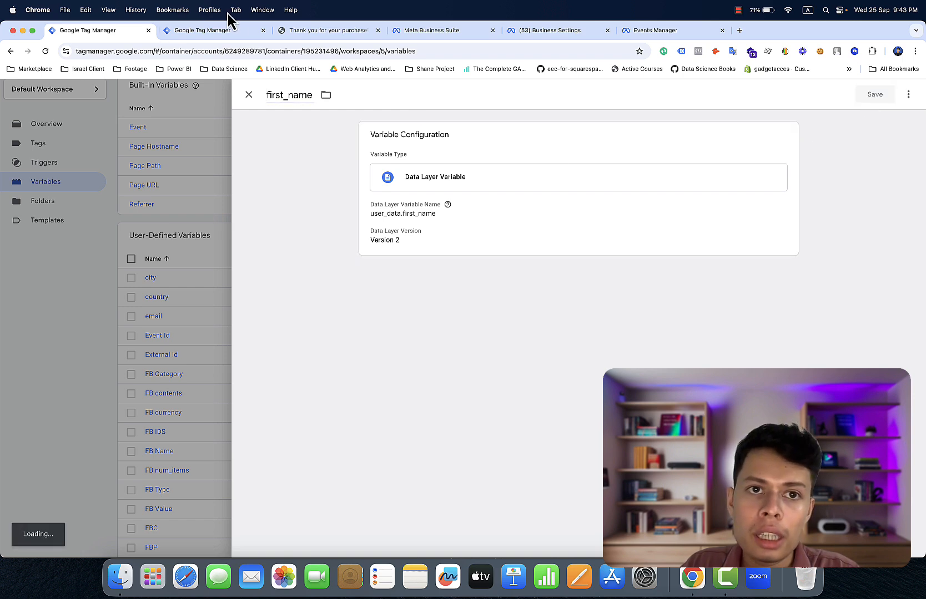
- Copy the last_name key from the order confirmation page's dataLayer in DevTools
left_click(294, 32)
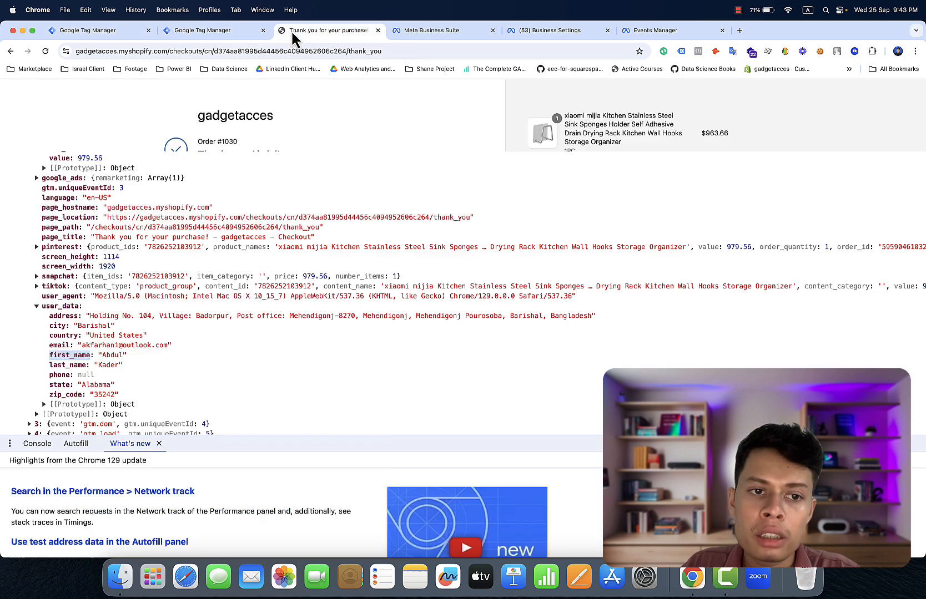
right_click(79, 366)
left_click(93, 458)
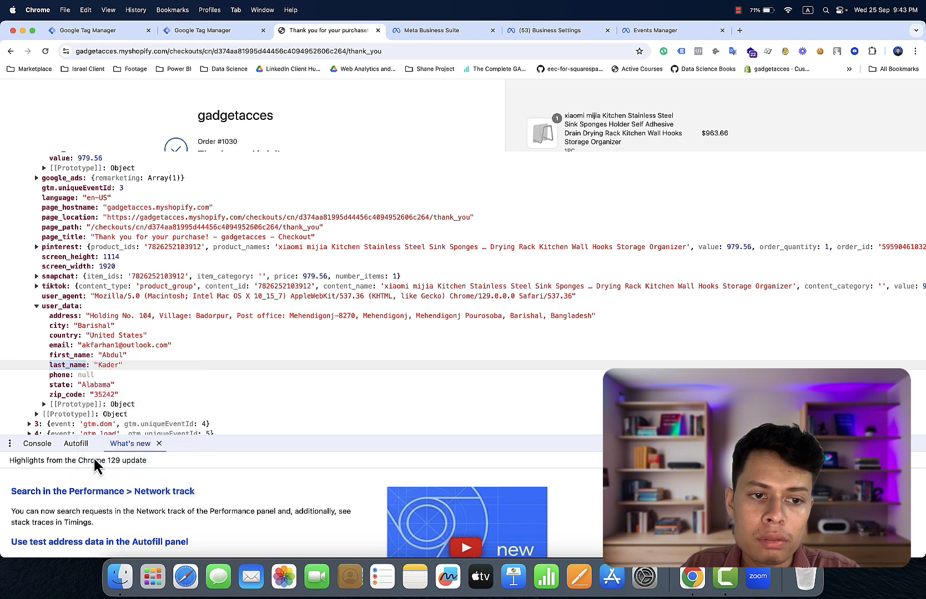
- Duplicate the city variable as last_name, reading user_data.last_name, and save it
left_click(96, 33)
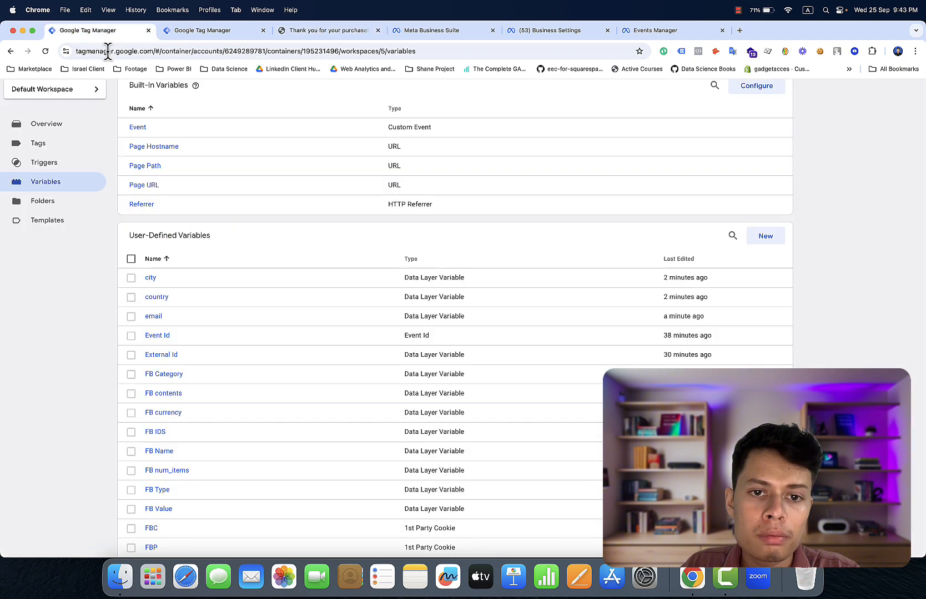
left_click(150, 278)
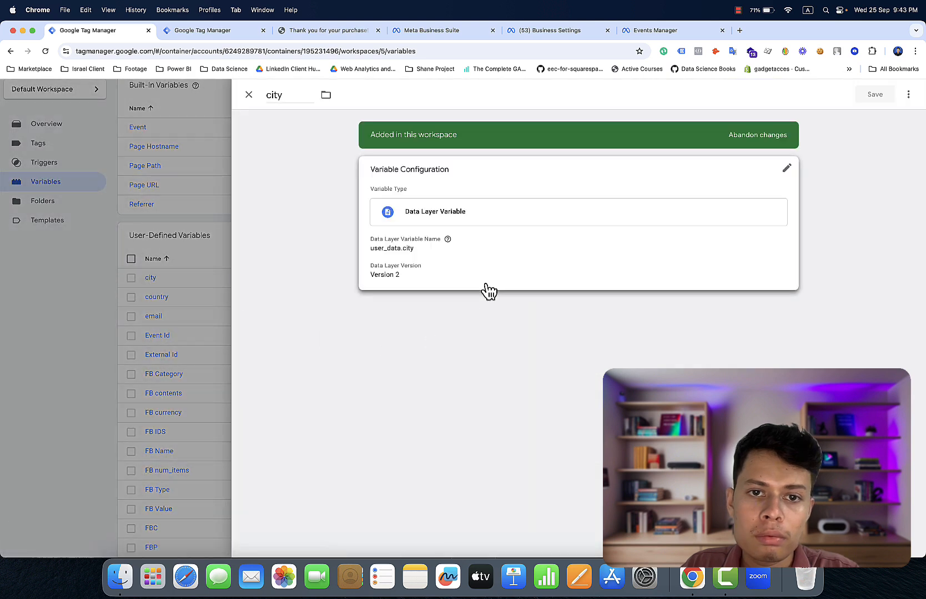
left_click(908, 94)
left_click(899, 119)
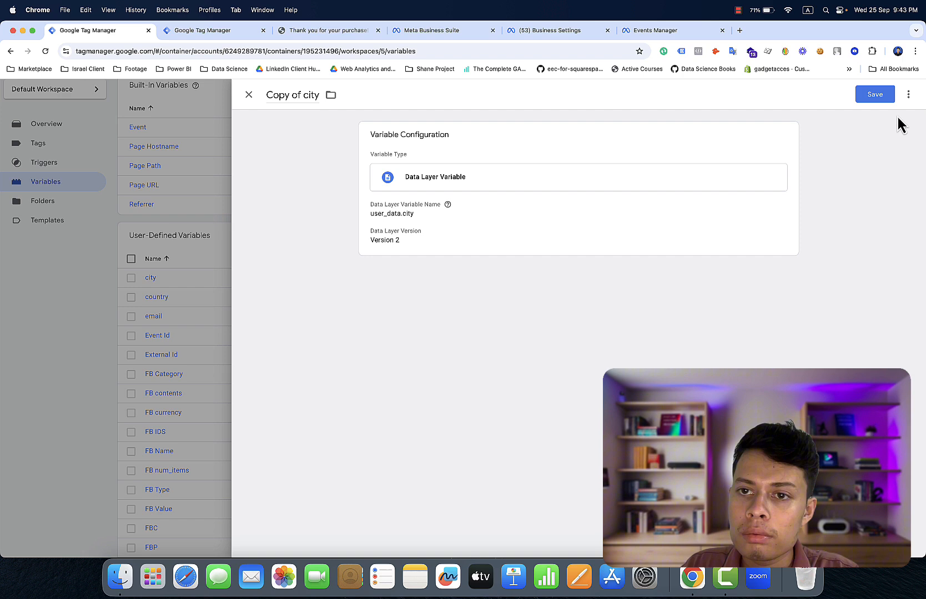
left_click(651, 204)
left_click(425, 234)
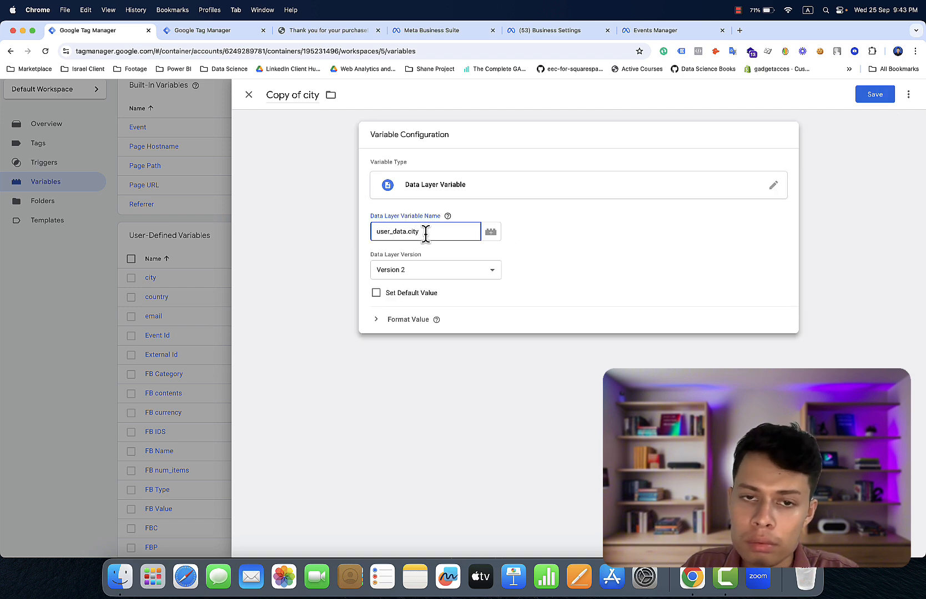
key("BackSpace")
key("BackSpace")
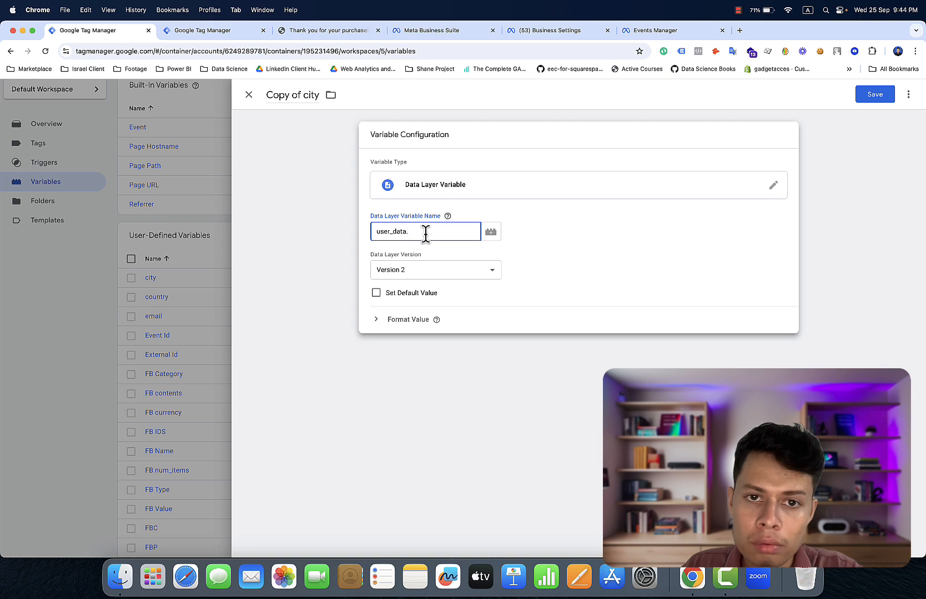
key("super+v")
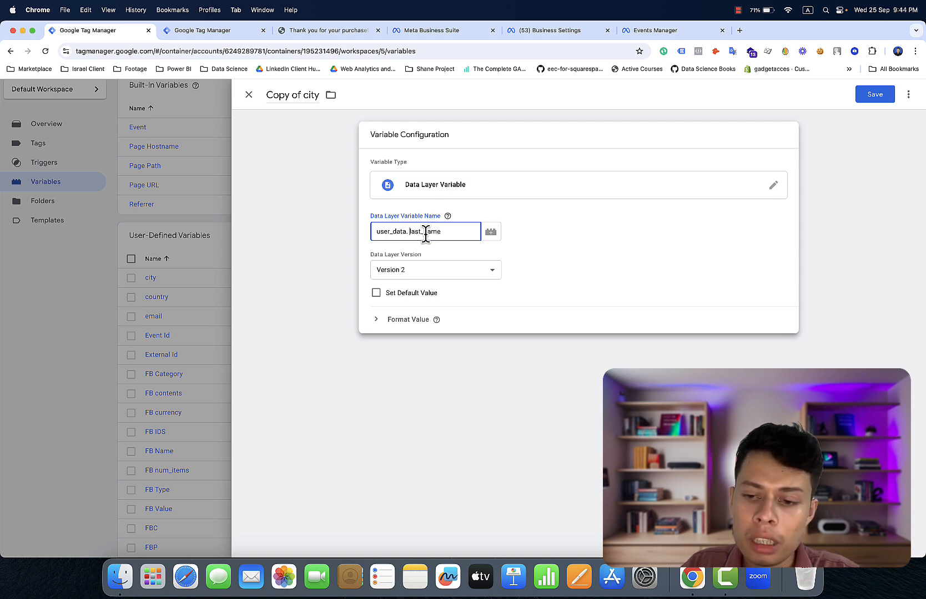
left_click(289, 96)
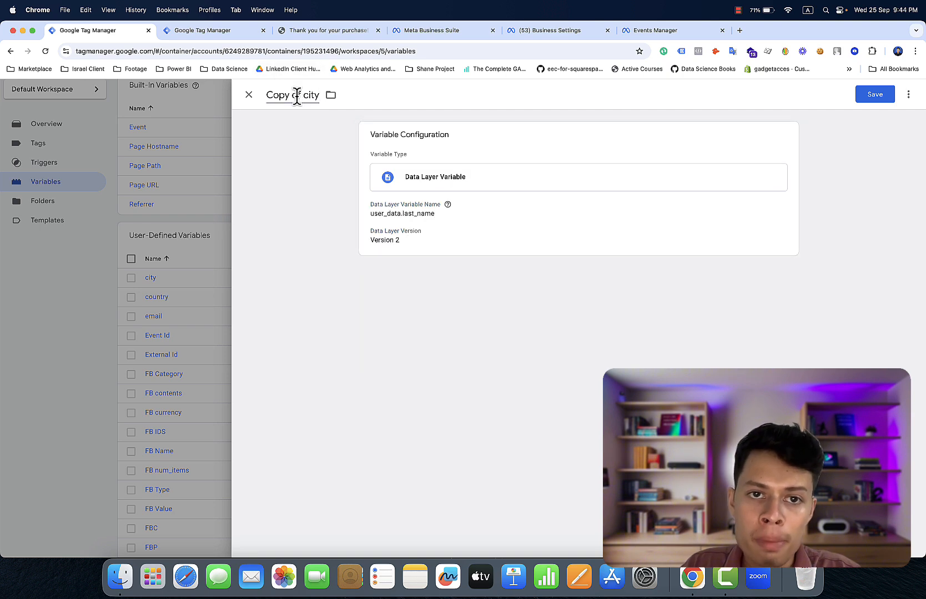
key("super+v")
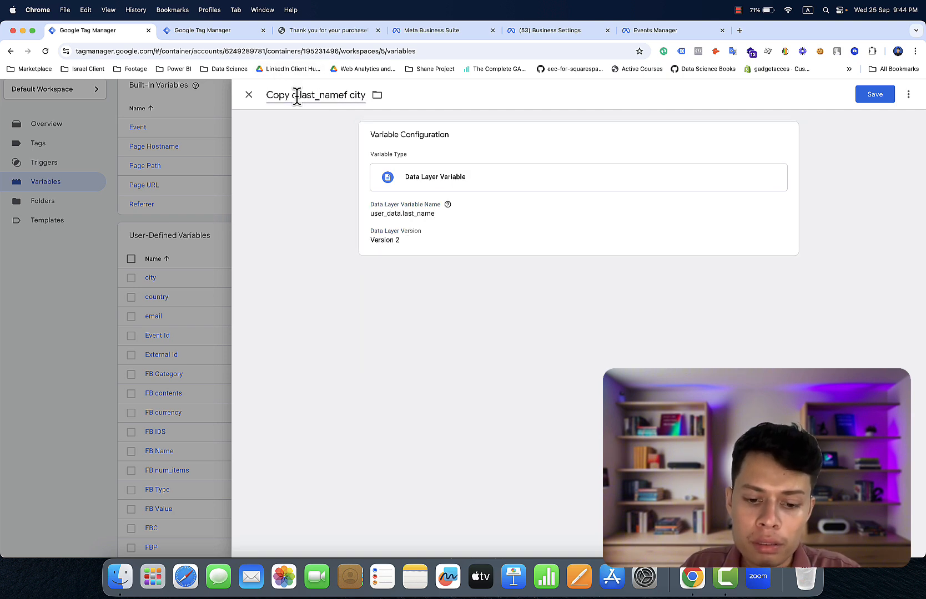
key("super+a")
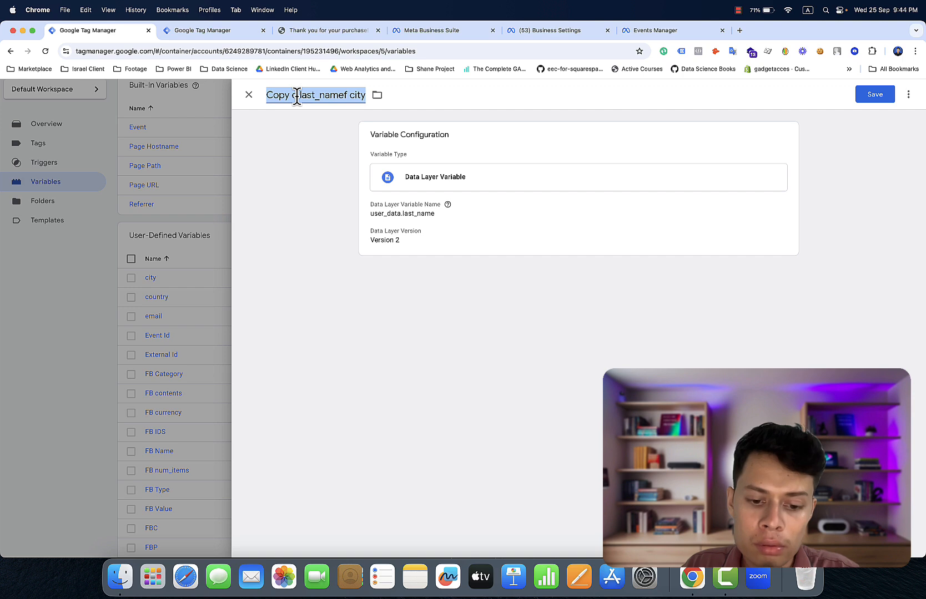
key("super+v")
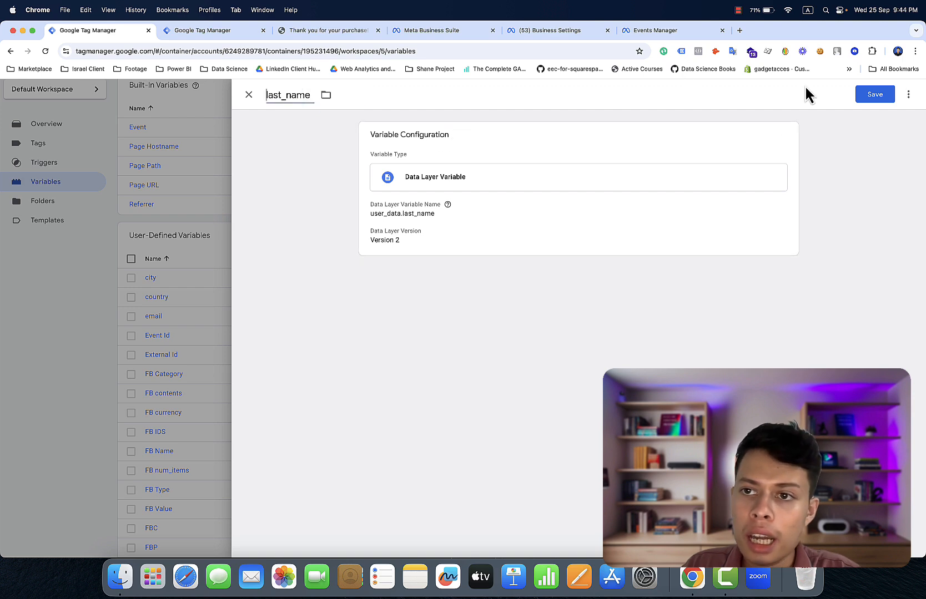
left_click(874, 96)
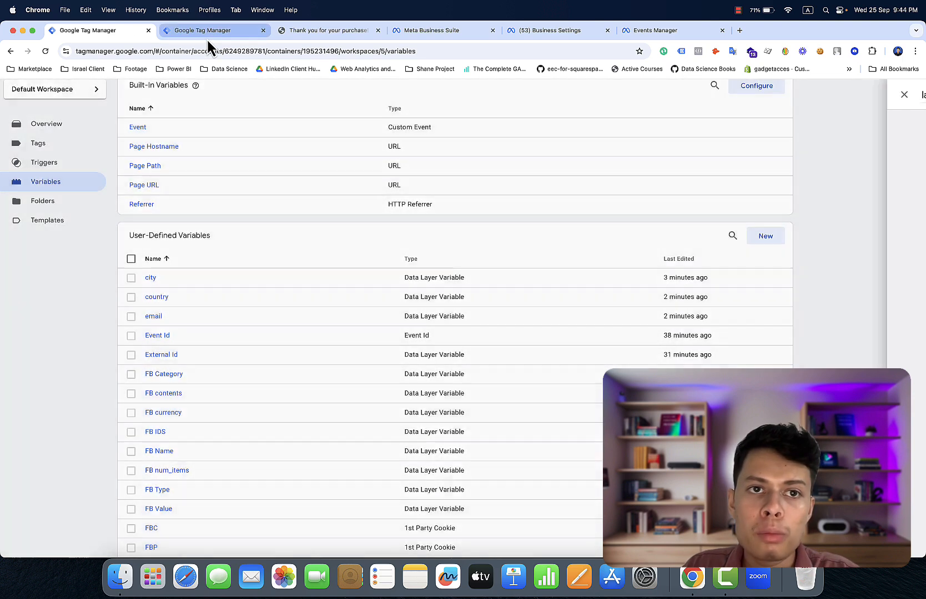
- Check the checkout page's dataLayer output, then return to the container's variables list
left_click(206, 36)
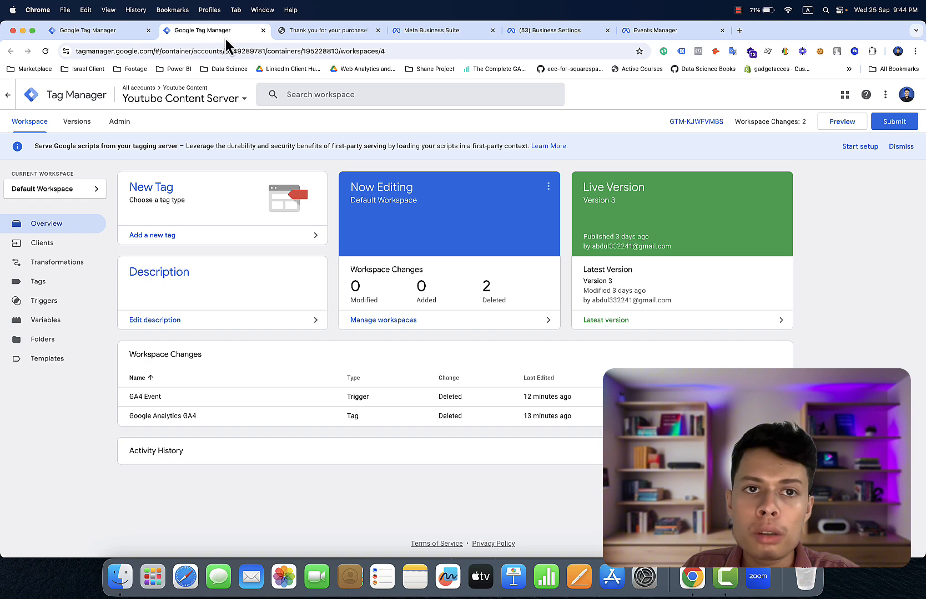
left_click(292, 33)
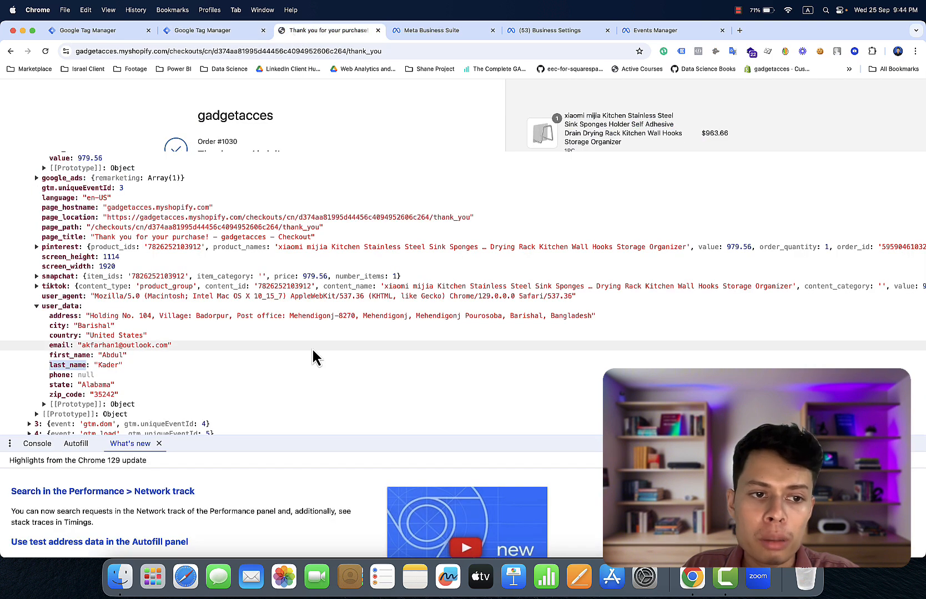
scroll(267, 381, "down", 3)
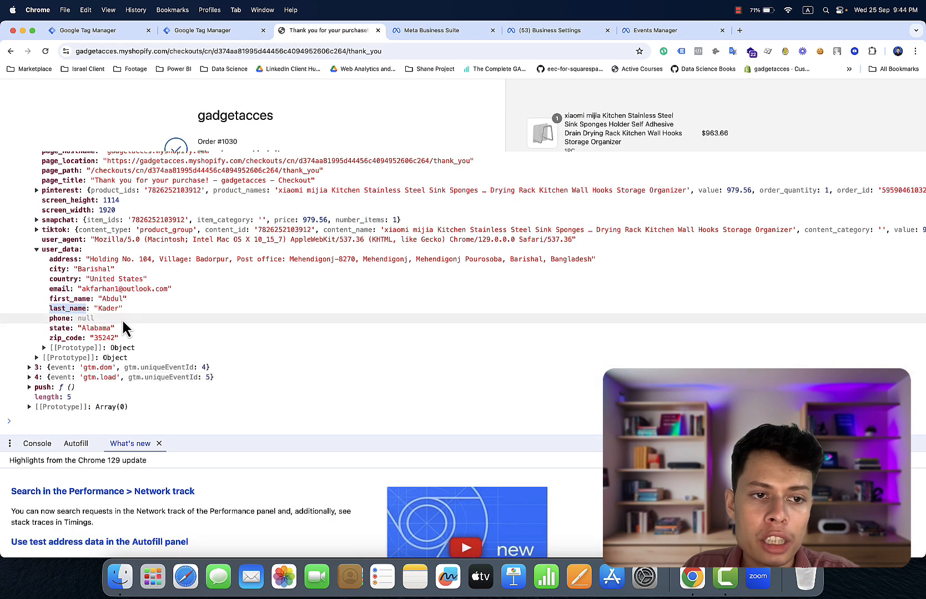
left_click(107, 33)
- Duplicate the city variable as state, reading user_data.state, save it, and check the dataLayer
left_click(152, 280)
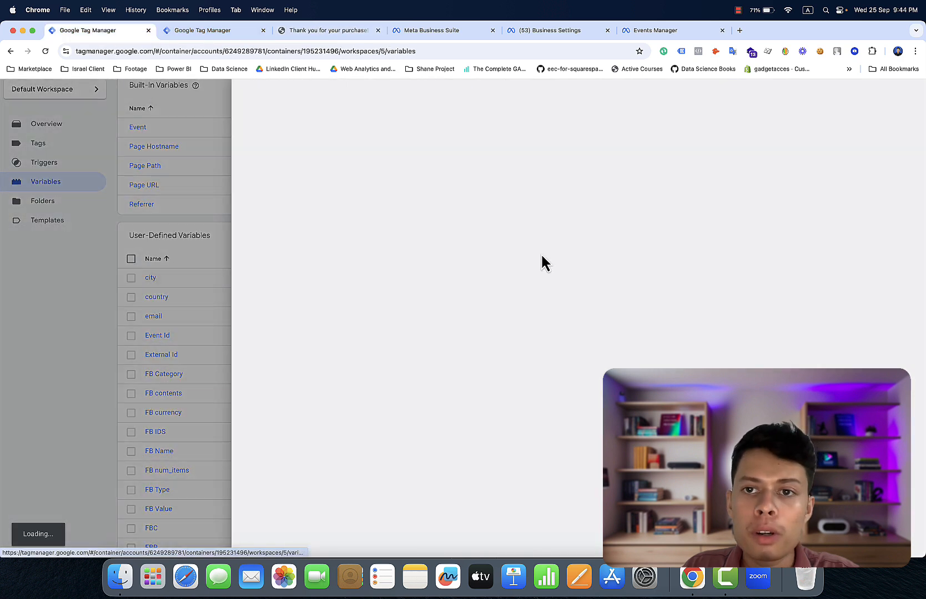
left_click(908, 94)
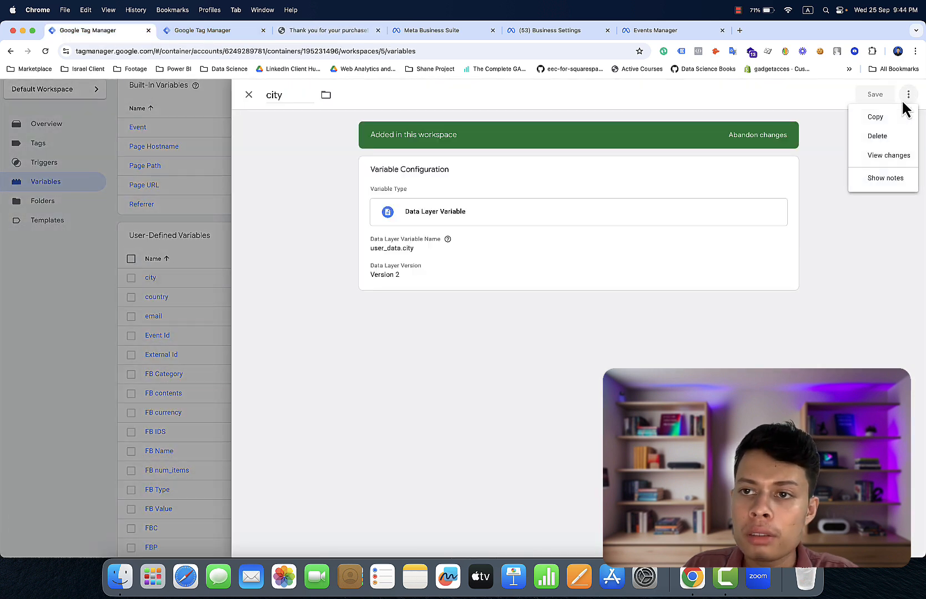
left_click(893, 119)
left_click(573, 223)
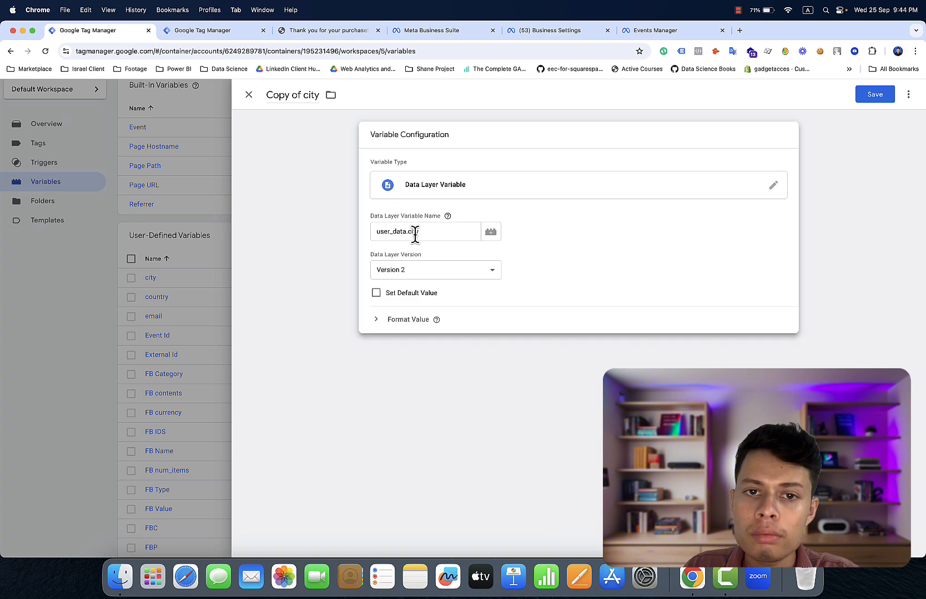
left_click(426, 231)
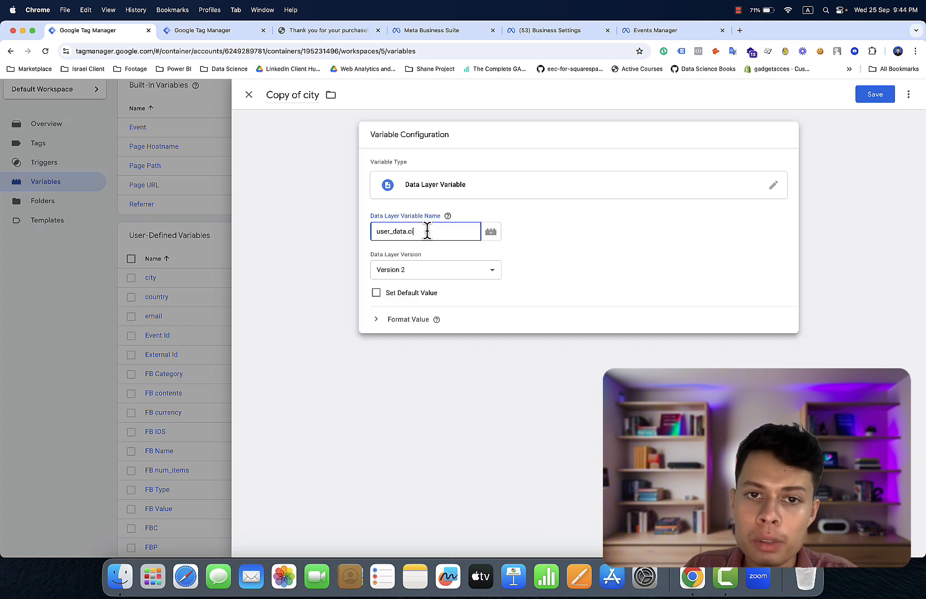
type("state")
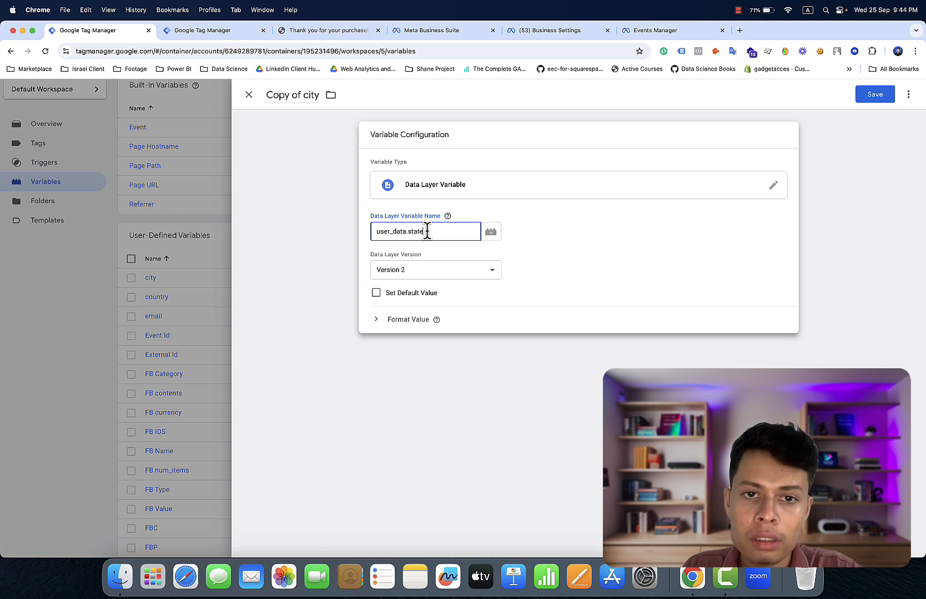
left_click(302, 108)
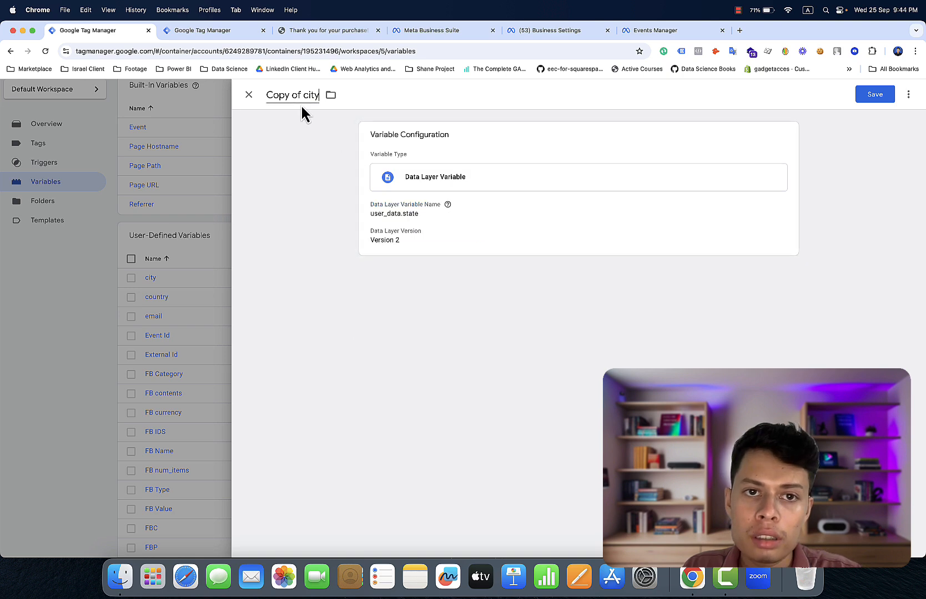
key("super+a")
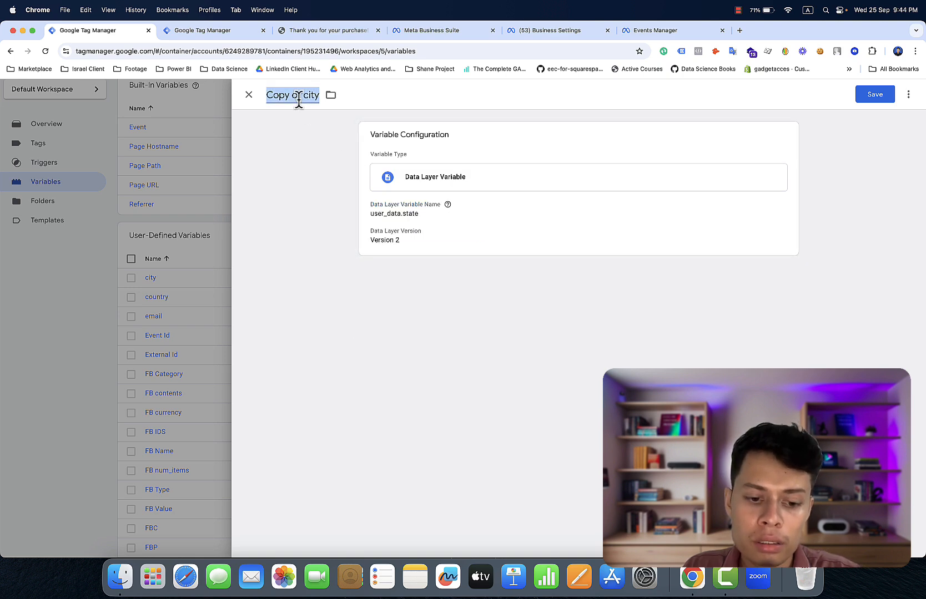
type("state")
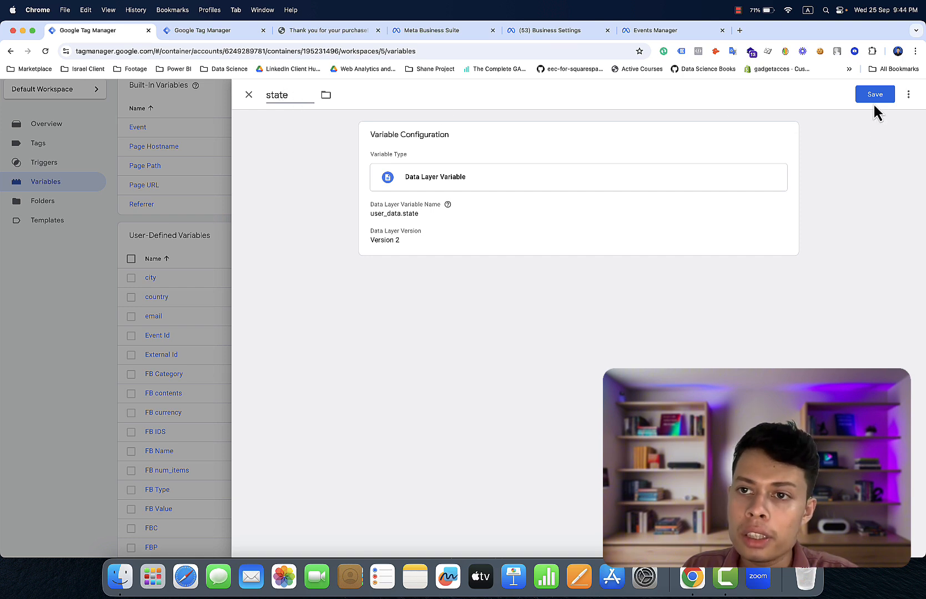
left_click(866, 95)
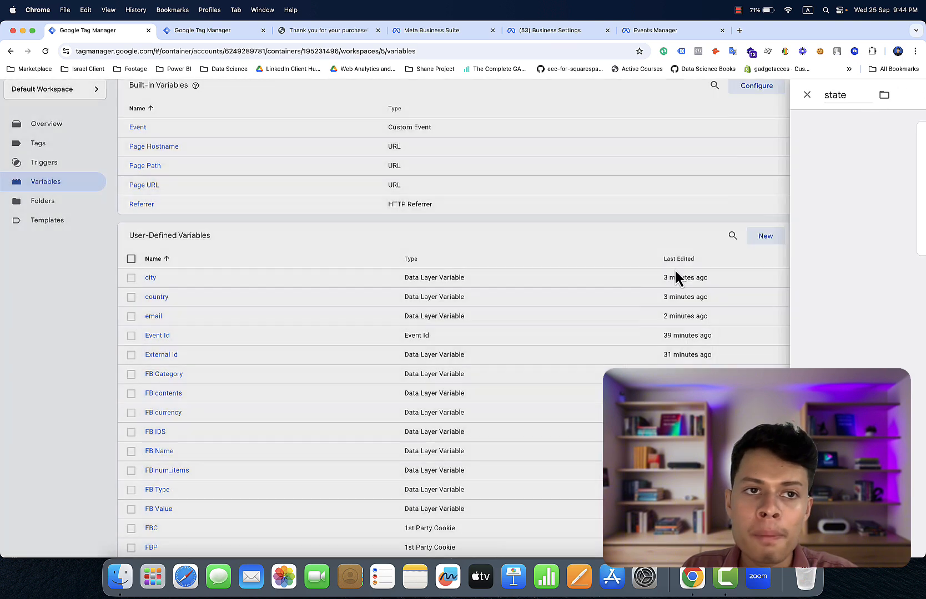
left_click(322, 35)
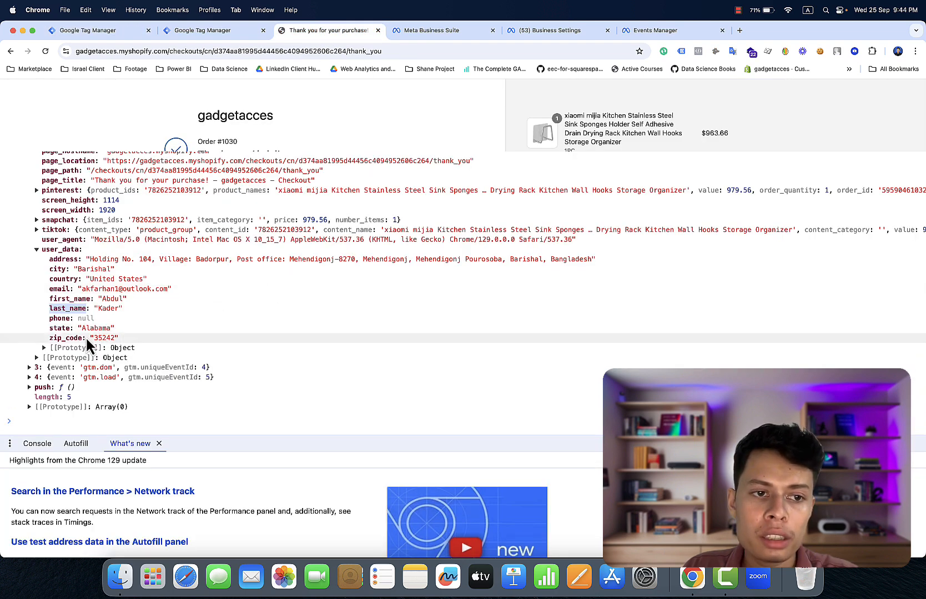
left_click(106, 30)
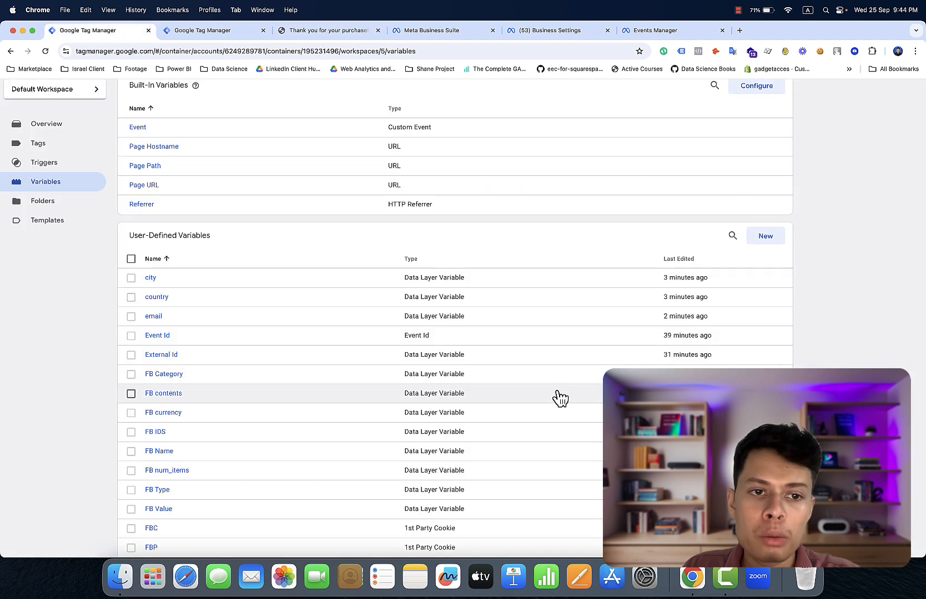
- Duplicate the city variable as 'zip code', reading user_data.zip_code, save it, and view the dataLayer
left_click(153, 279)
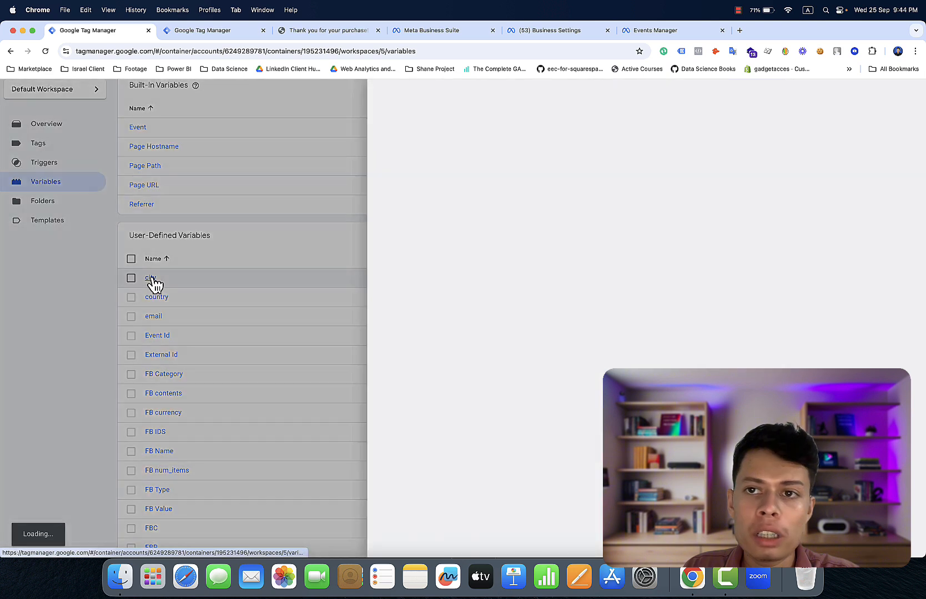
left_click(908, 95)
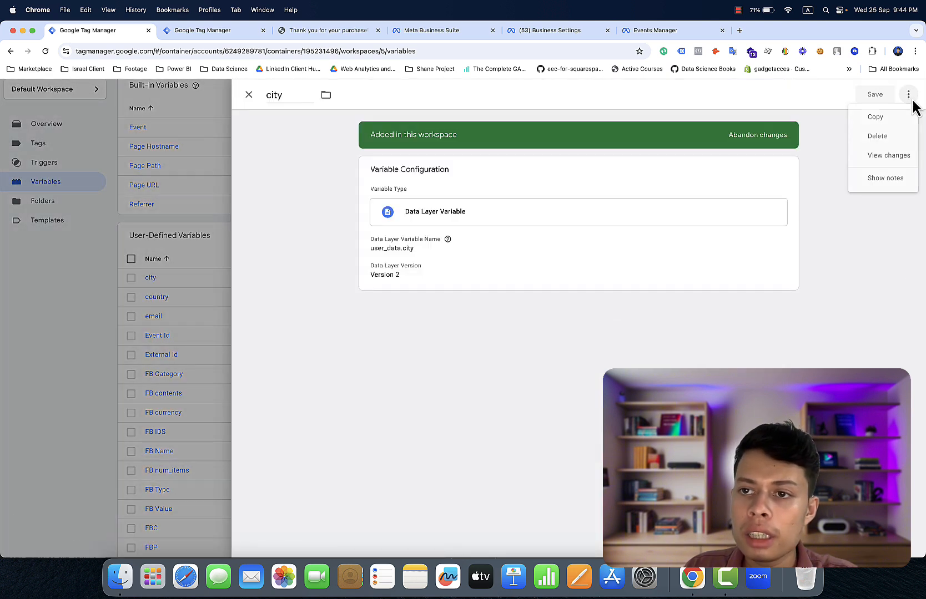
left_click(905, 123)
left_click(665, 223)
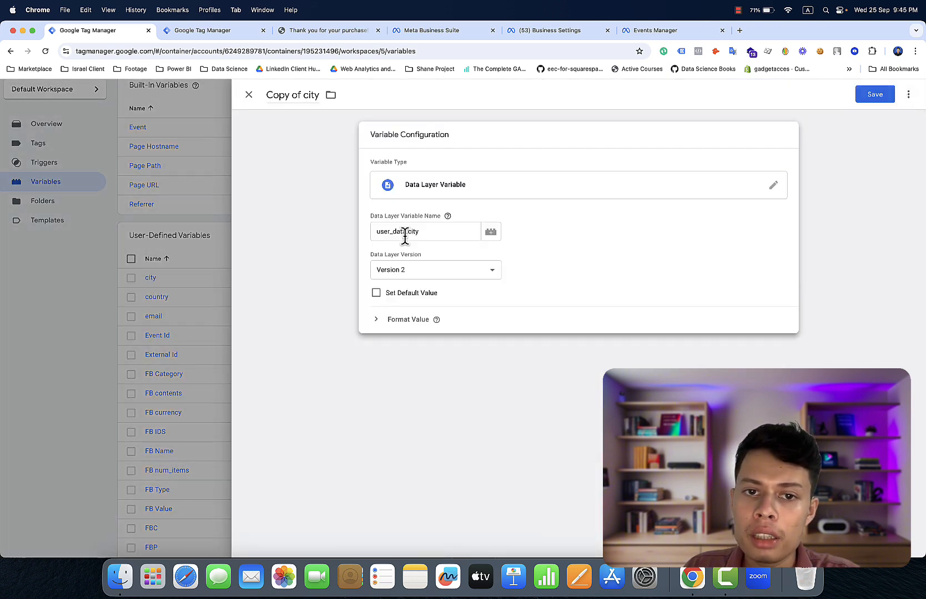
left_click(427, 236)
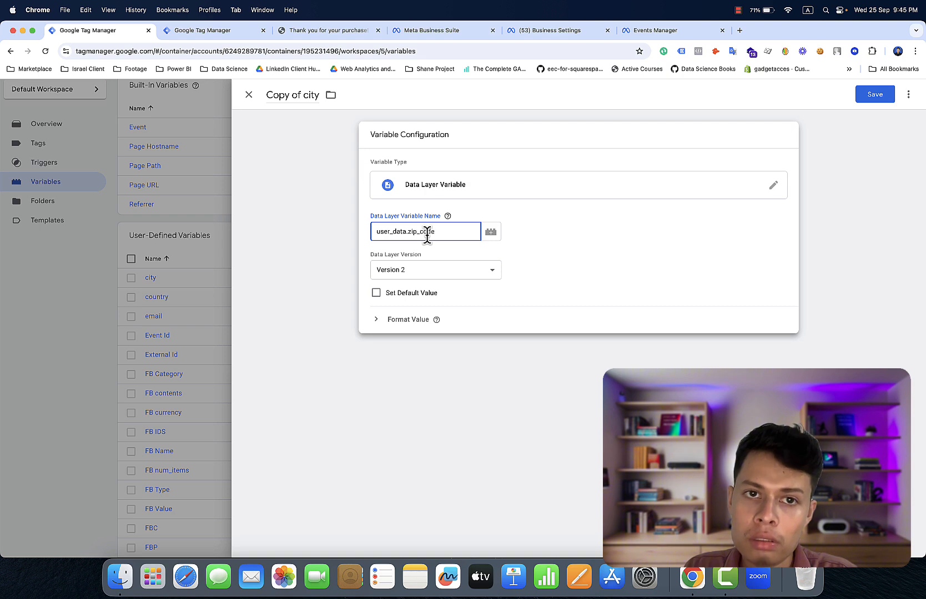
left_click(309, 95)
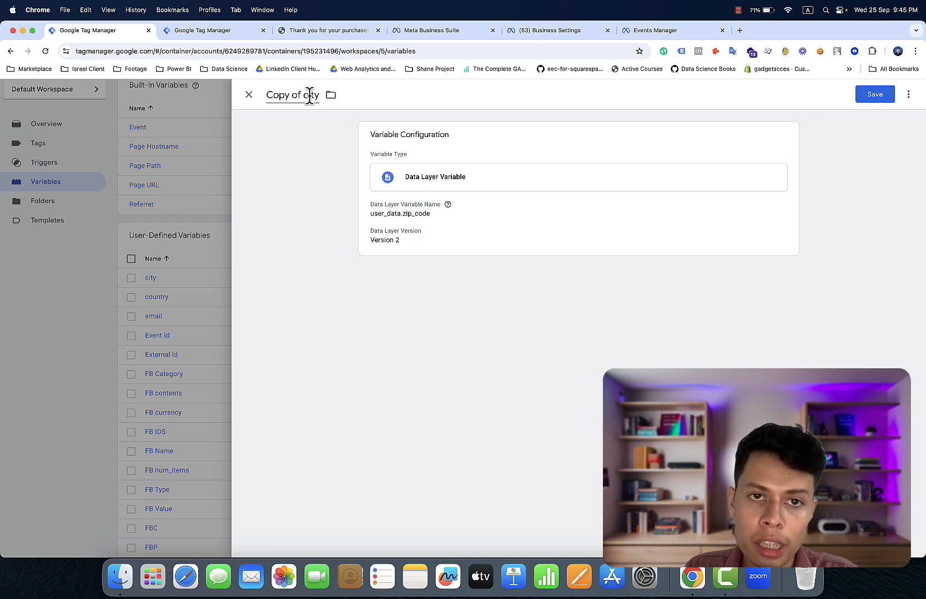
triple_click(310, 95)
type("zip code")
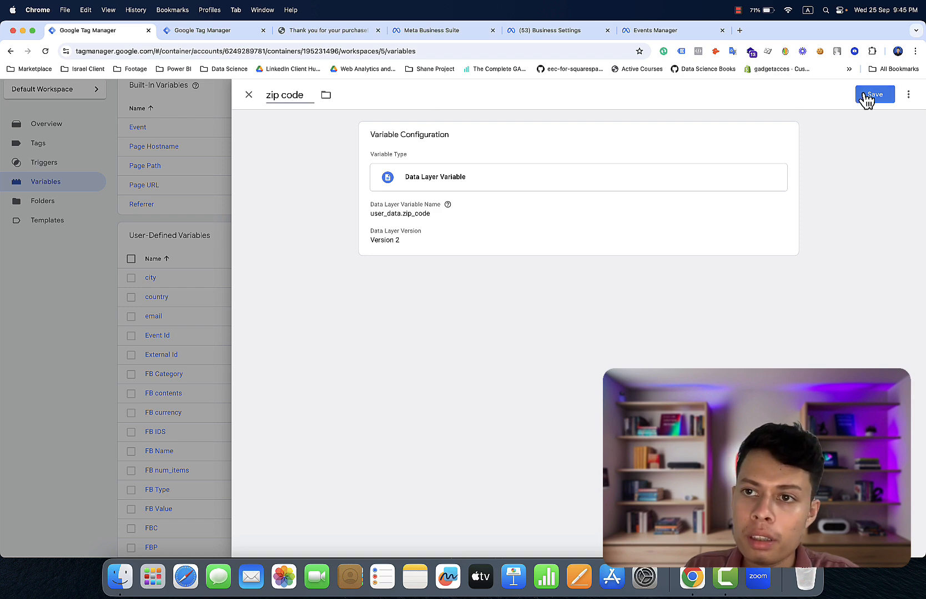
left_click(863, 93)
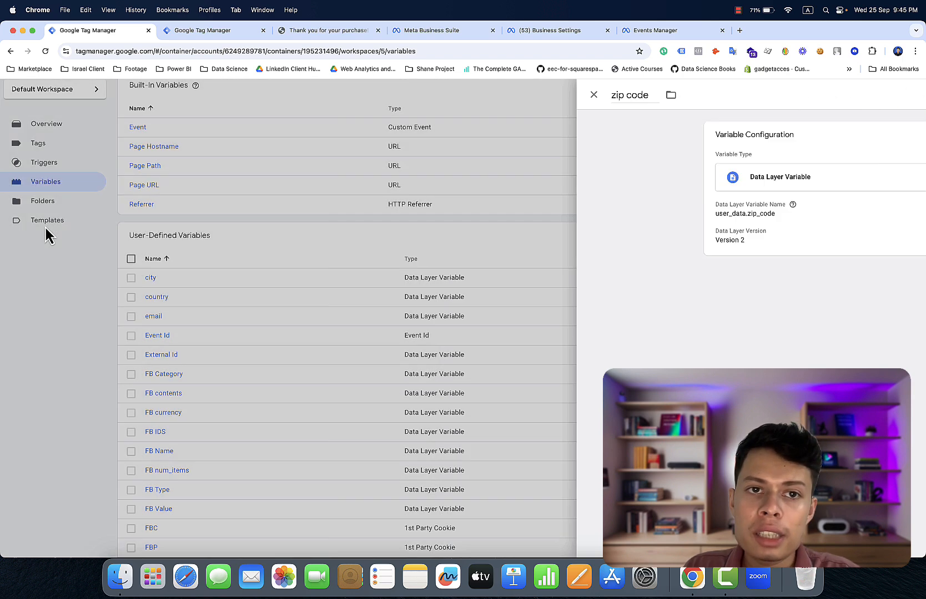
left_click(207, 34)
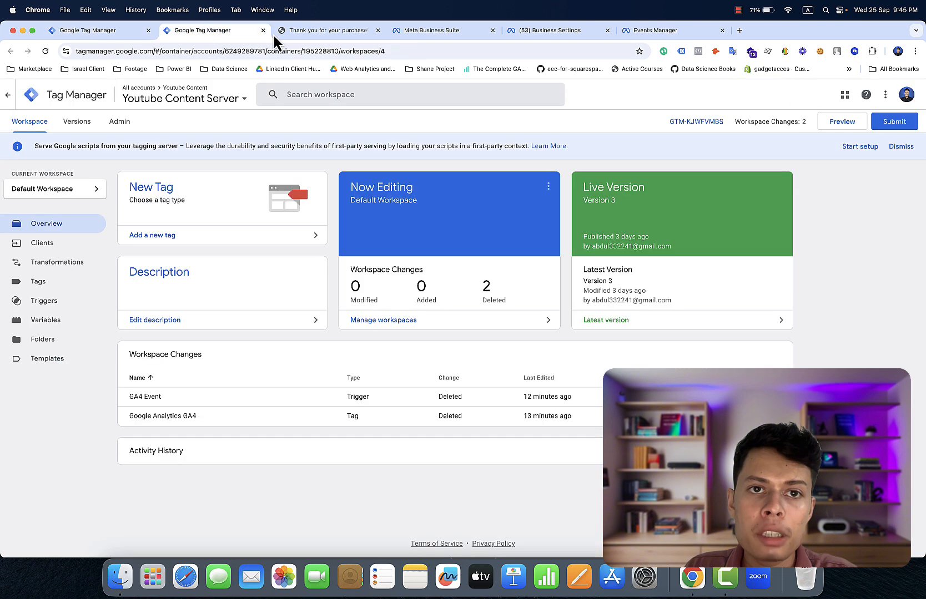
left_click(290, 33)
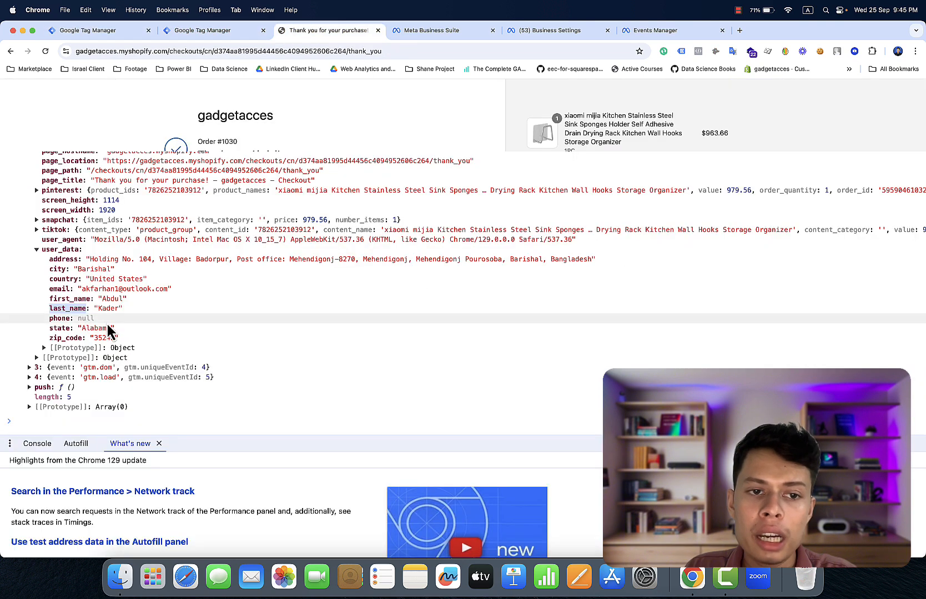
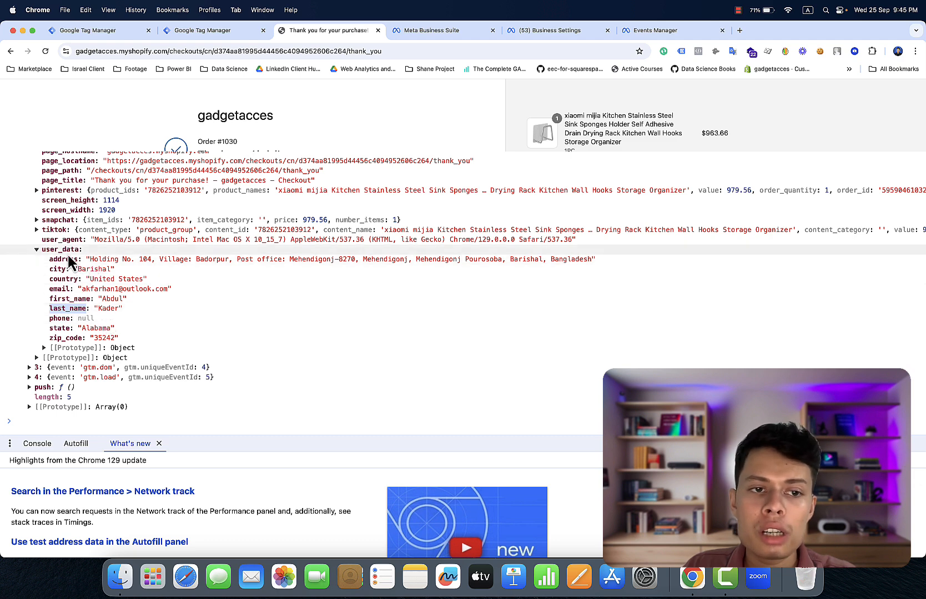
- Return to the Tag Manager workspace and show its Triggers list
left_click(100, 29)
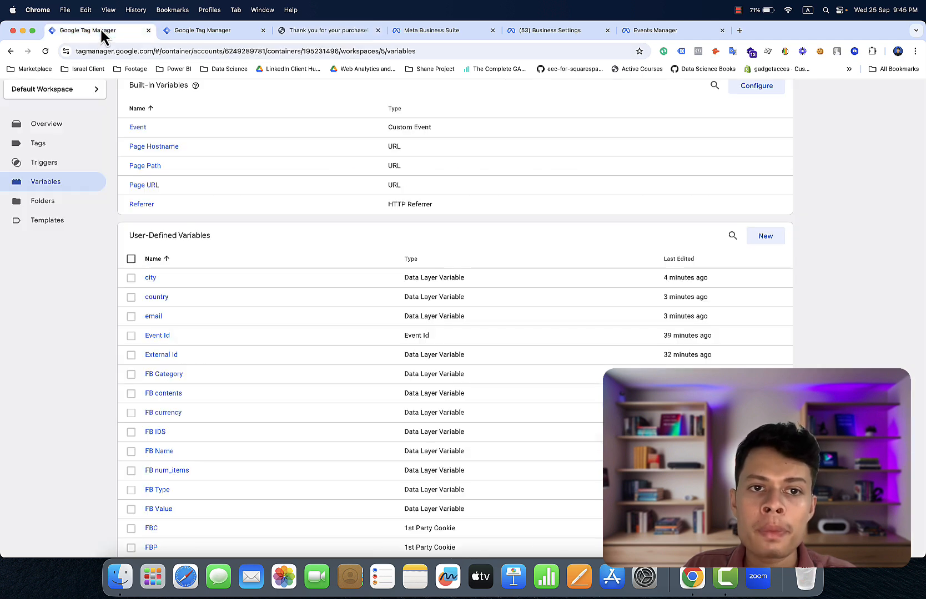
left_click(76, 170)
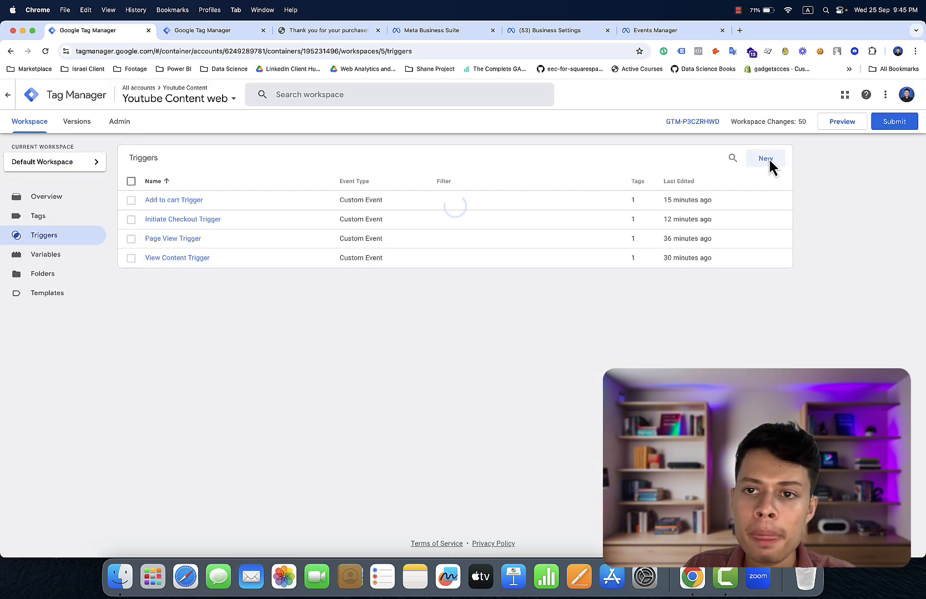
- Start a new Custom Event trigger and check the thank-you page's Meta pixel with Pixel Helper
left_click(769, 159)
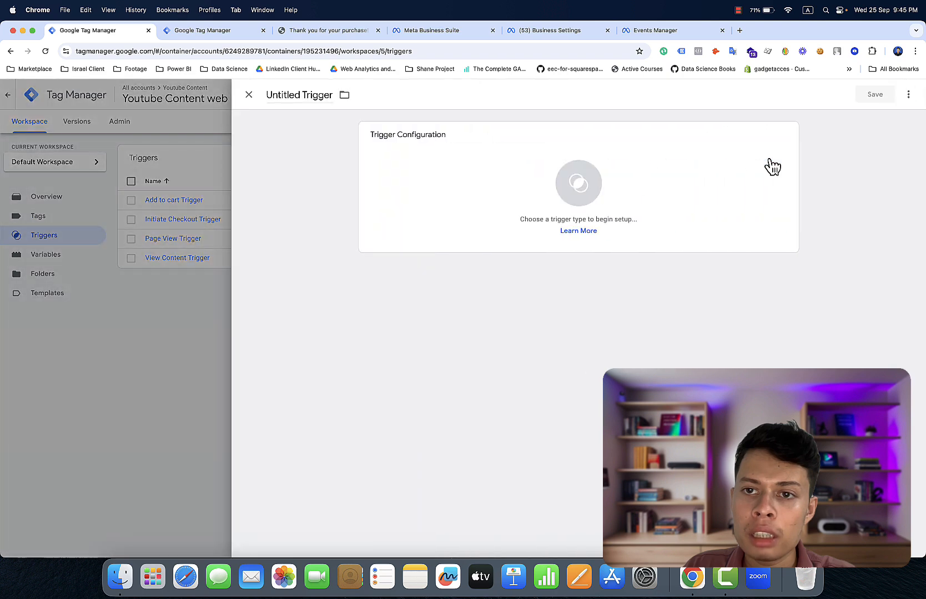
left_click(747, 182)
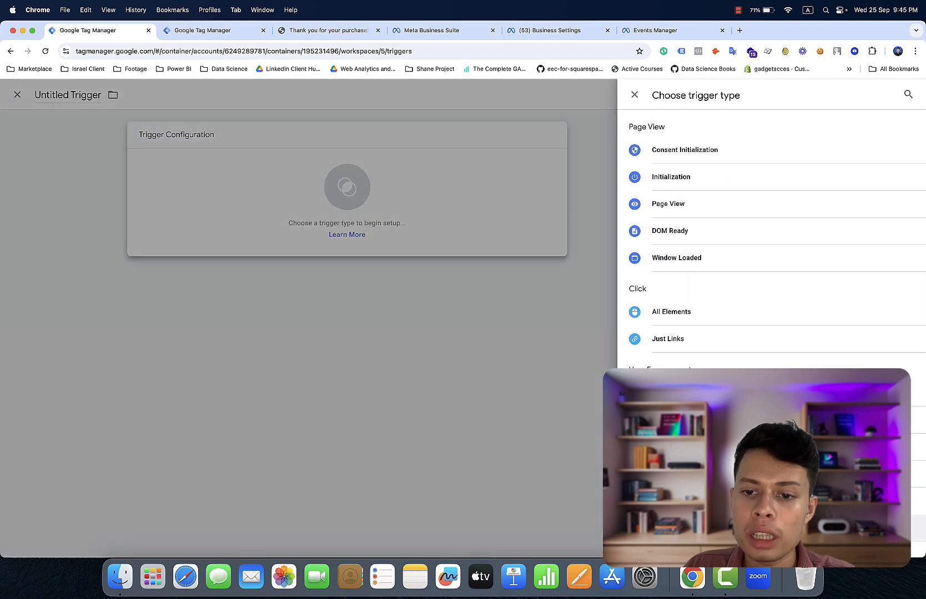
left_click(721, 528)
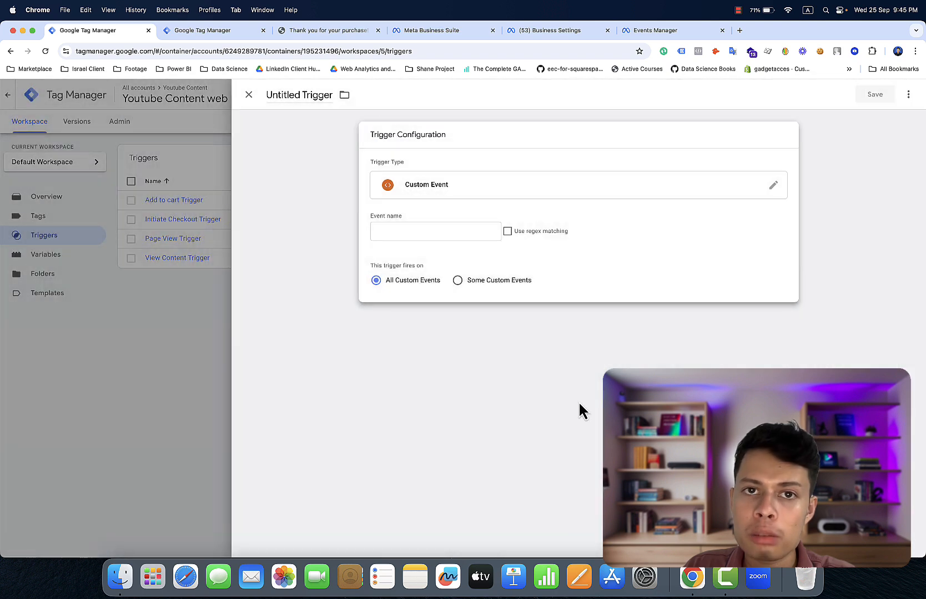
left_click(319, 30)
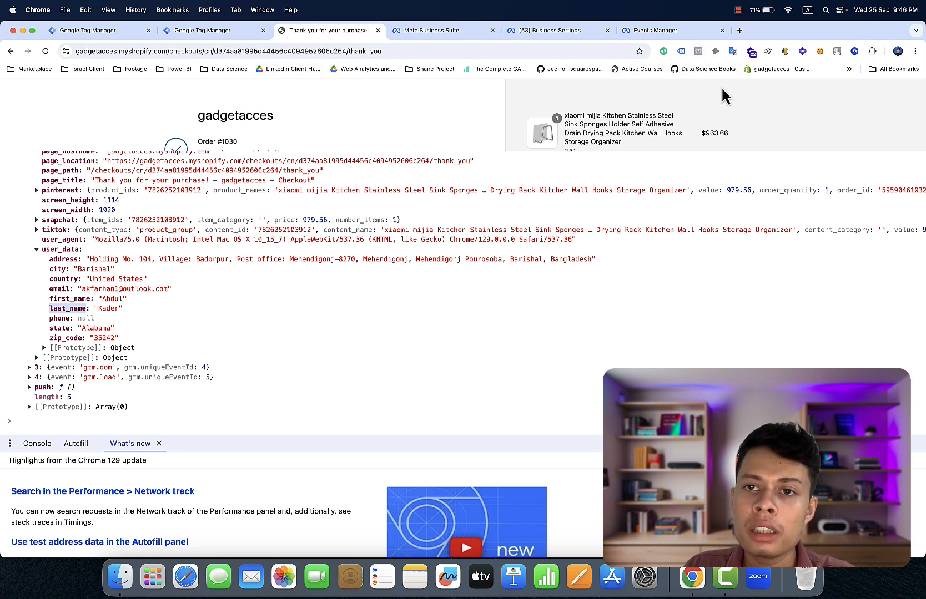
left_click(699, 52)
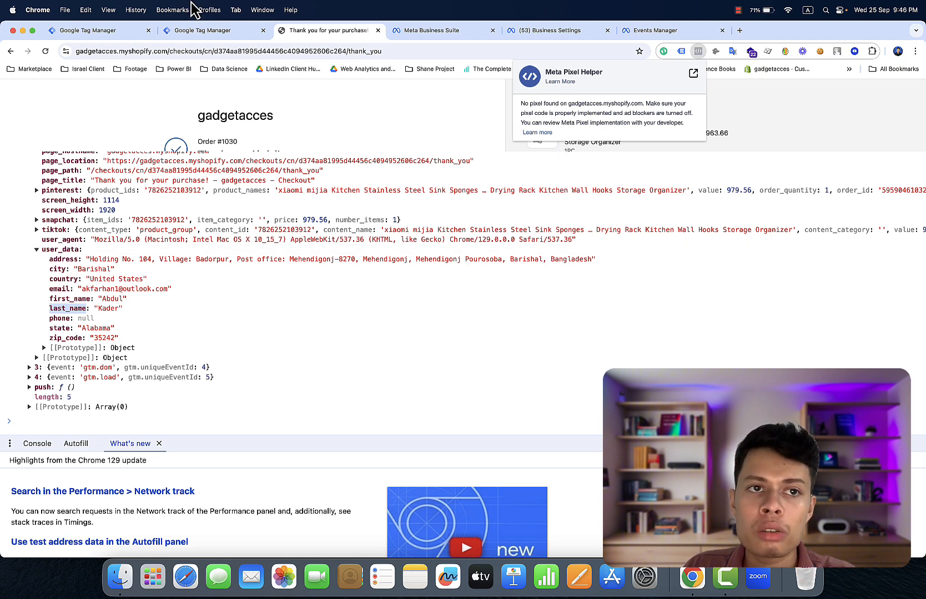
- Set the trigger's event name to purchase, name it Purchase Trigger, and save it
left_click(115, 35)
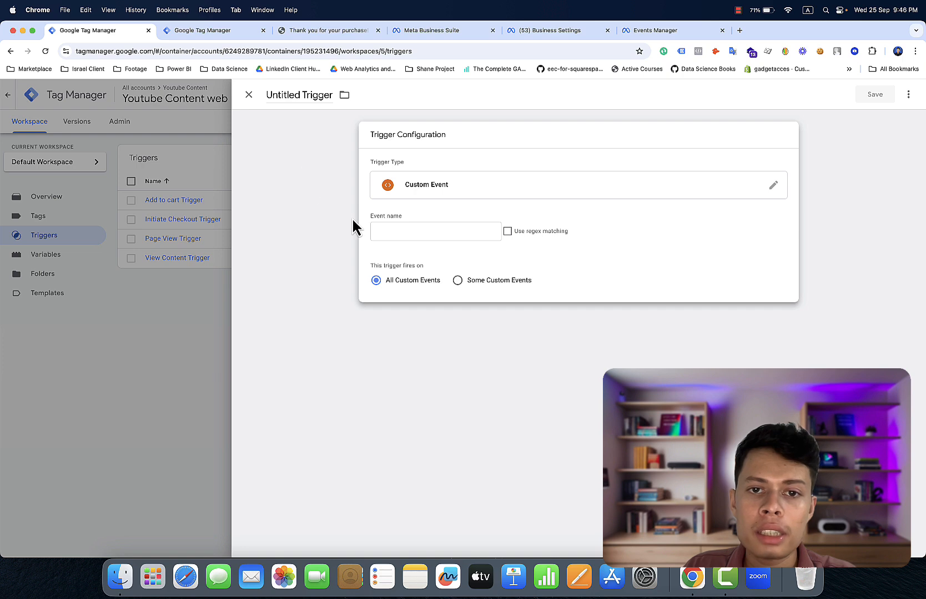
left_click(383, 225)
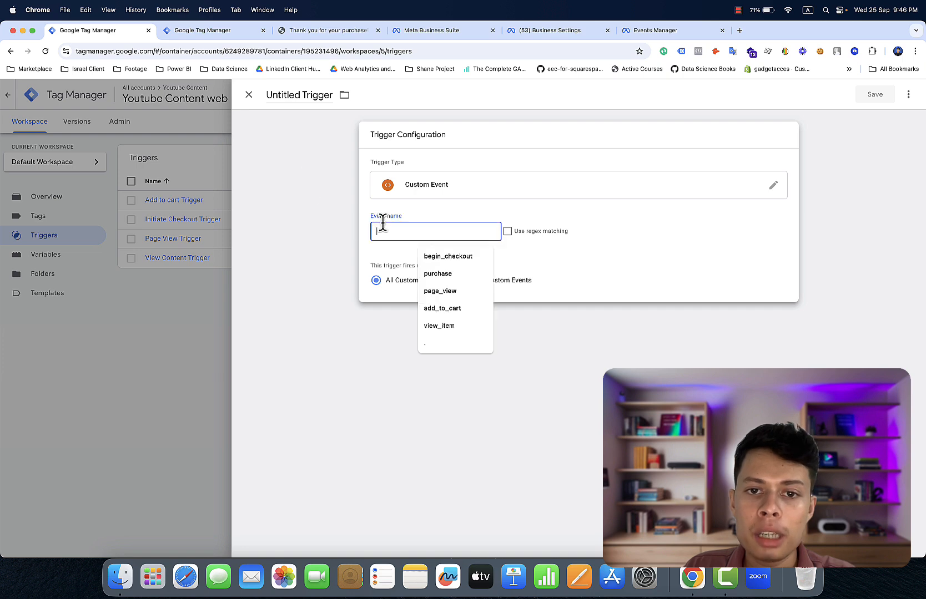
left_click(434, 278)
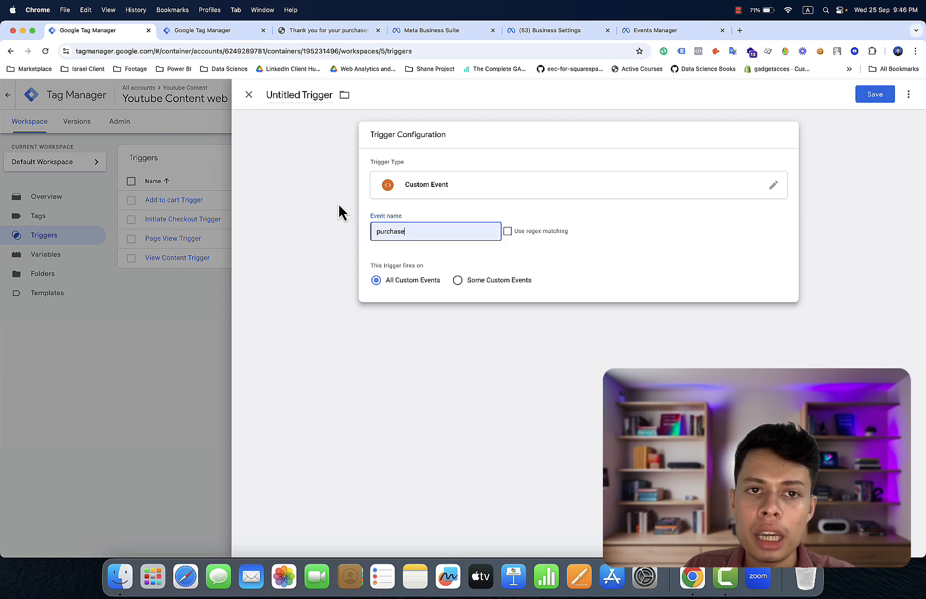
left_click(299, 95)
key("BackSpace")
key("BackSpace")
key("BackSpace")
key("BackSpace")
key("BackSpace")
key("BackSpace")
key("BackSpace")
key("BackSpace")
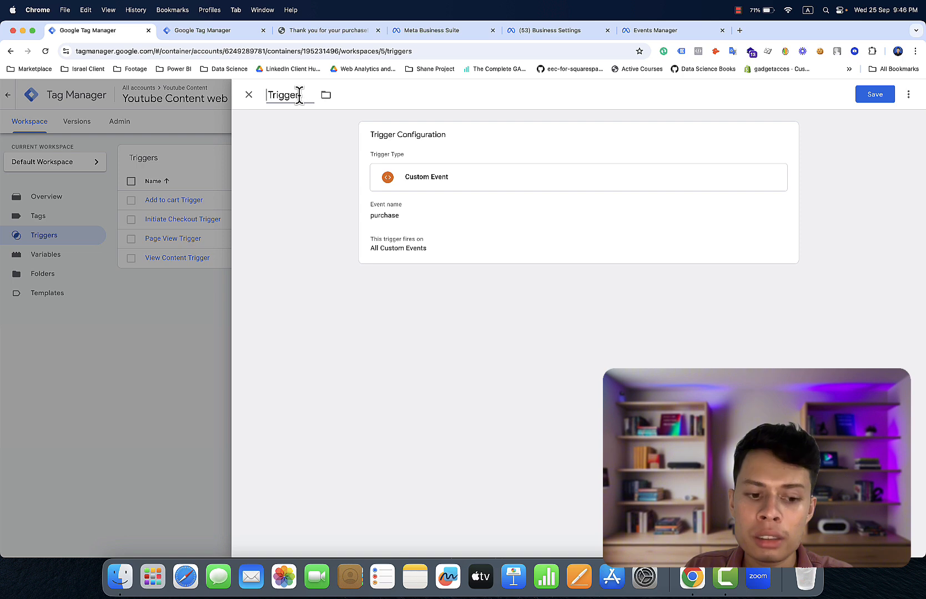
type("P ")
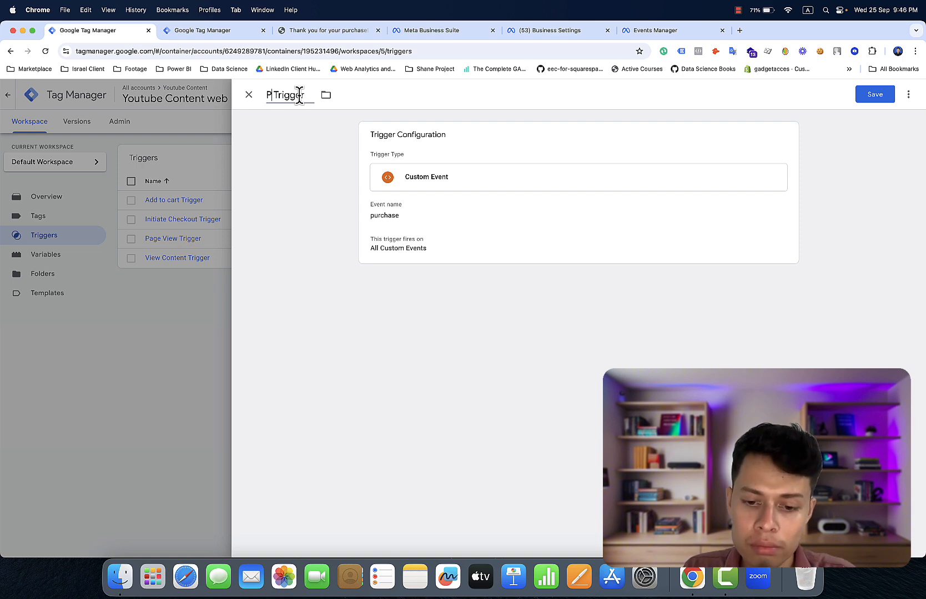
type("urcha")
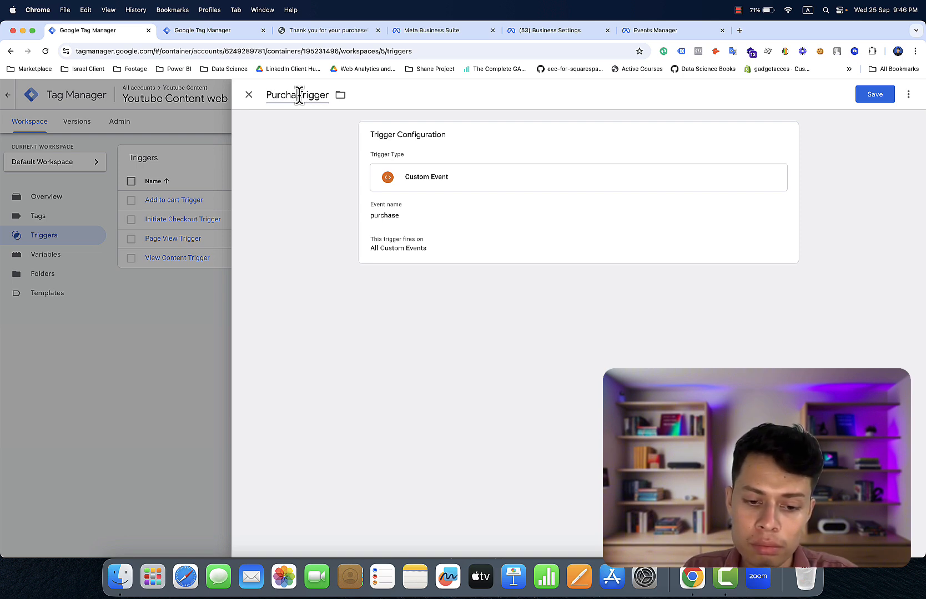
type("se")
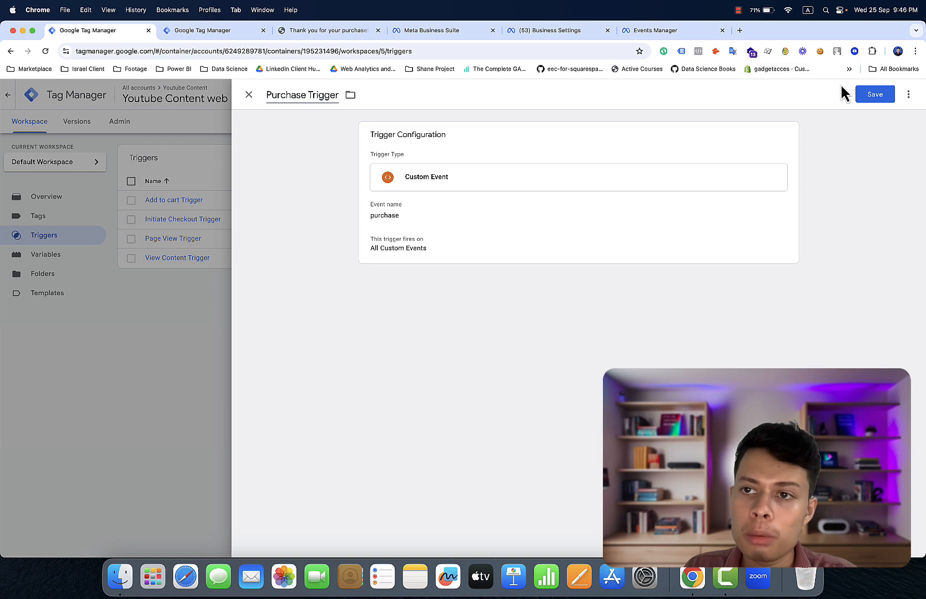
left_click(869, 94)
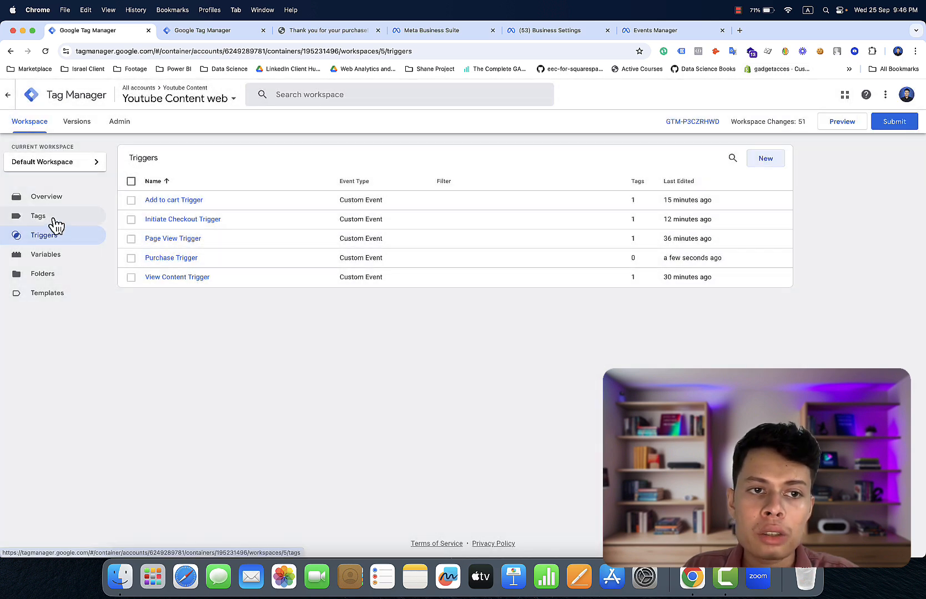
left_click(56, 222)
- Duplicate the Facebook Pixel - Add to cart Event tag and make Purchase Trigger fire the copy
left_click(176, 210)
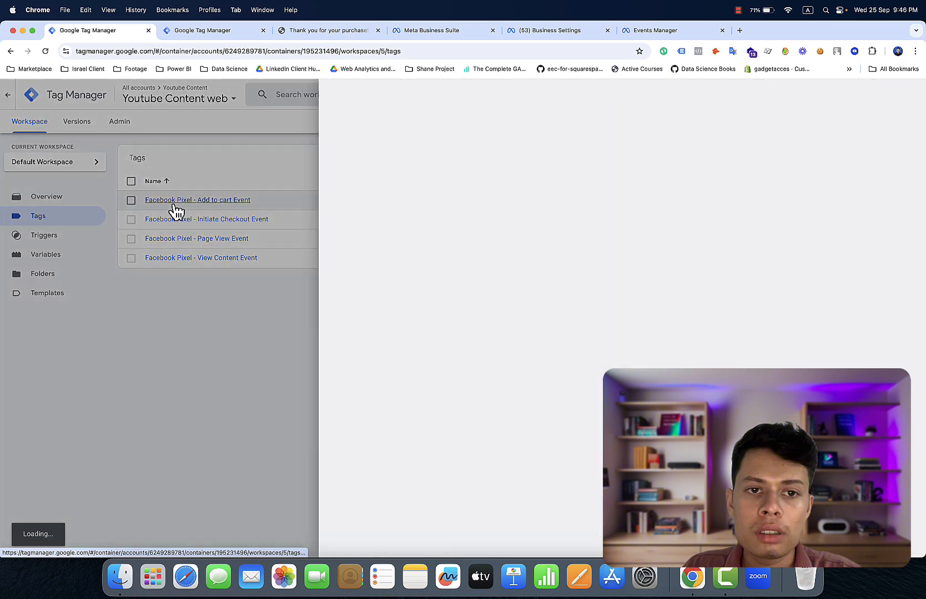
left_click(907, 96)
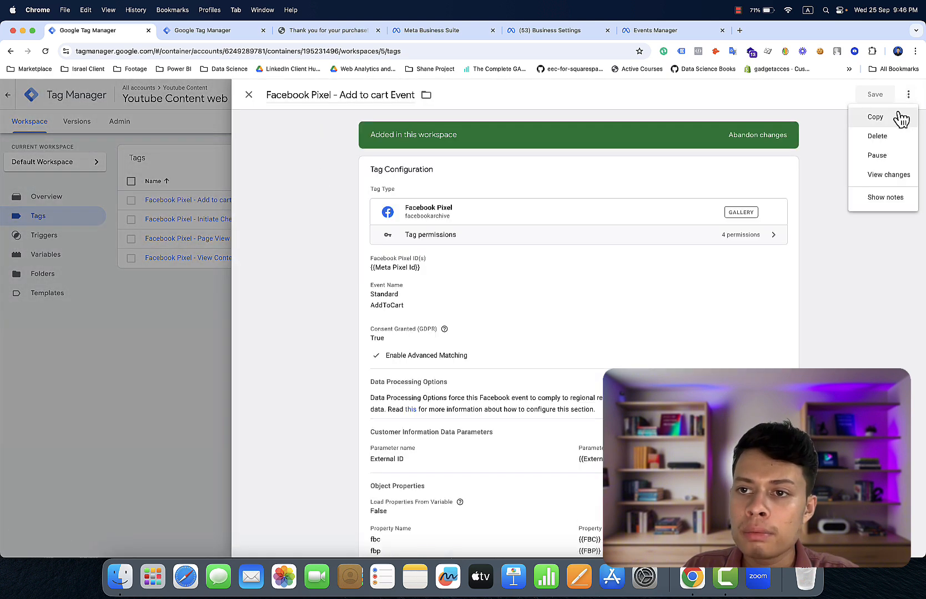
left_click(899, 117)
scroll(860, 221, "down", 4)
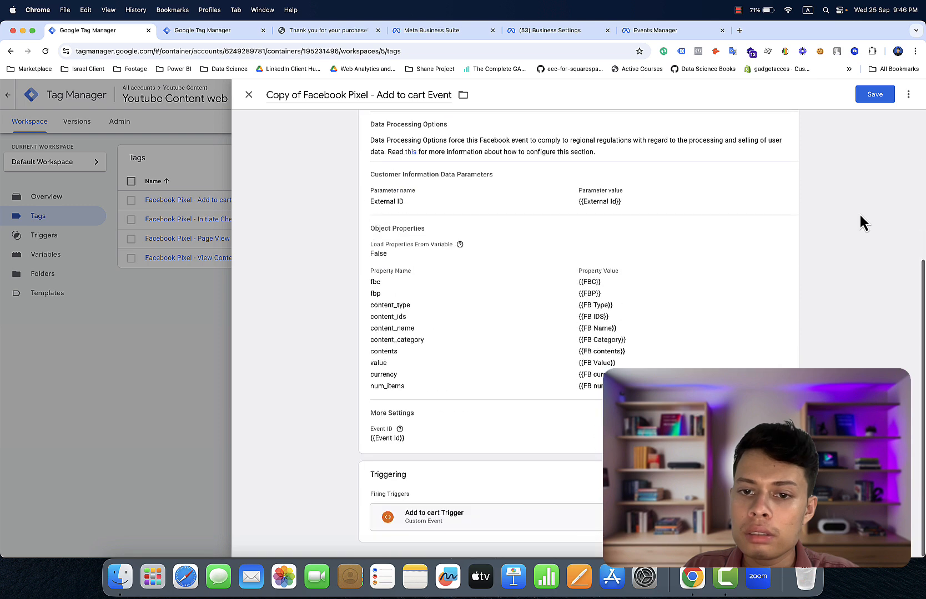
left_click(694, 505)
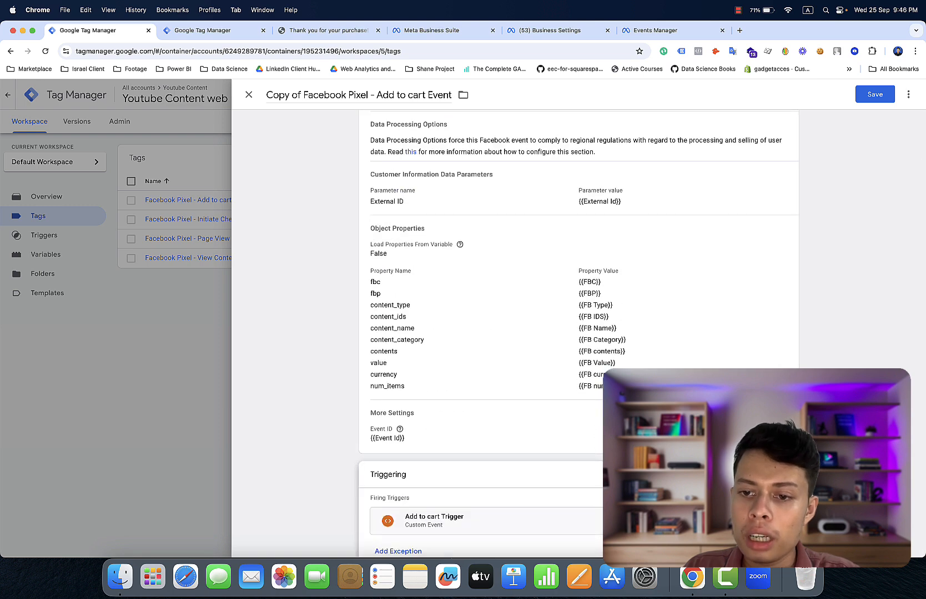
left_click(578, 522)
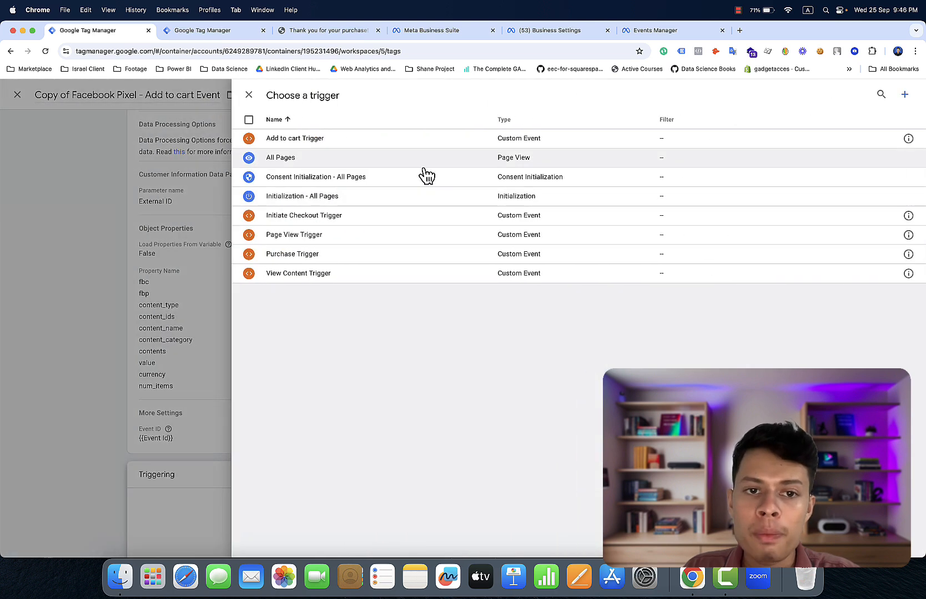
left_click(429, 255)
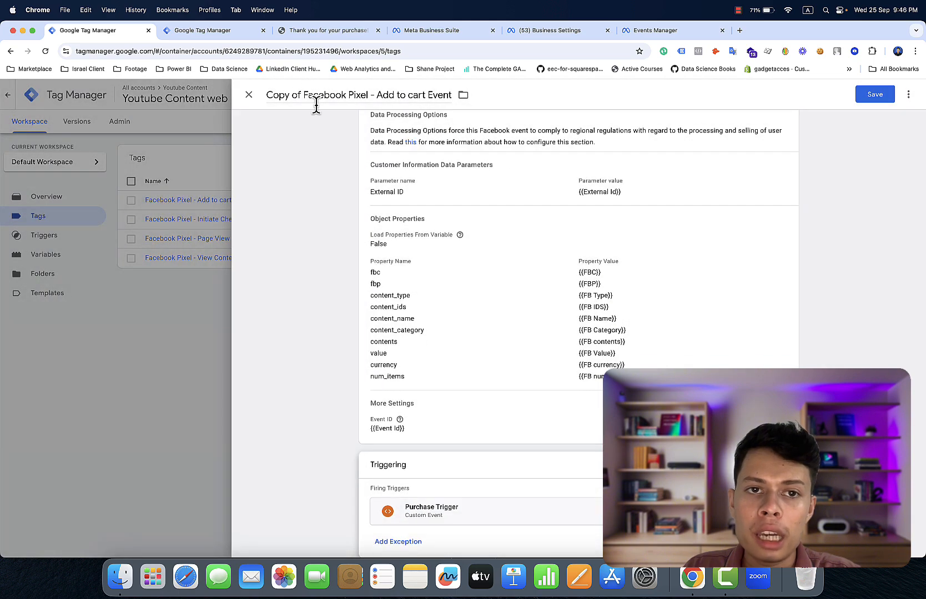
- Change the copy's standard event to Purchase and rename it Facebook Pixel - Purchase Event
scroll(345, 148, "up", 5)
left_click(440, 249)
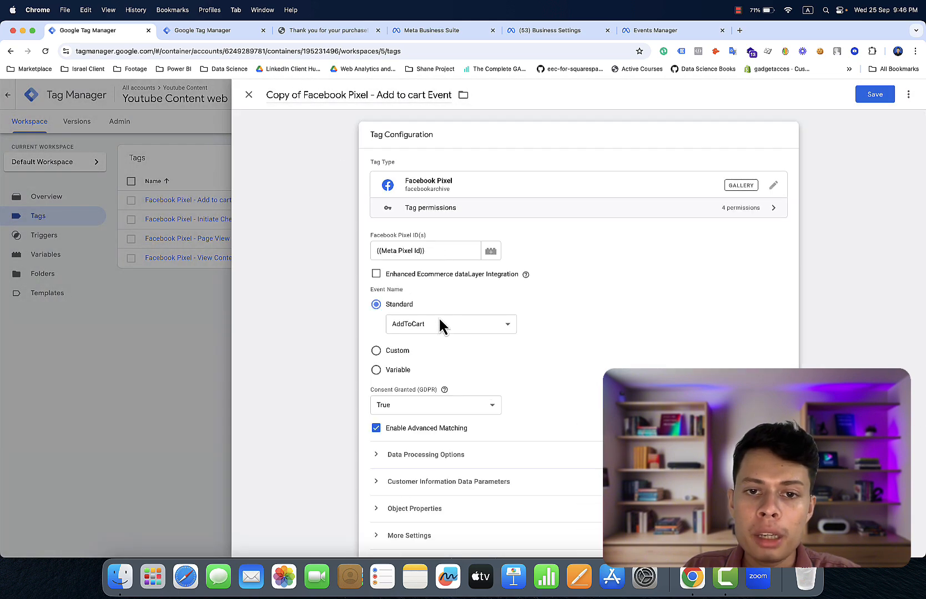
left_click(438, 324)
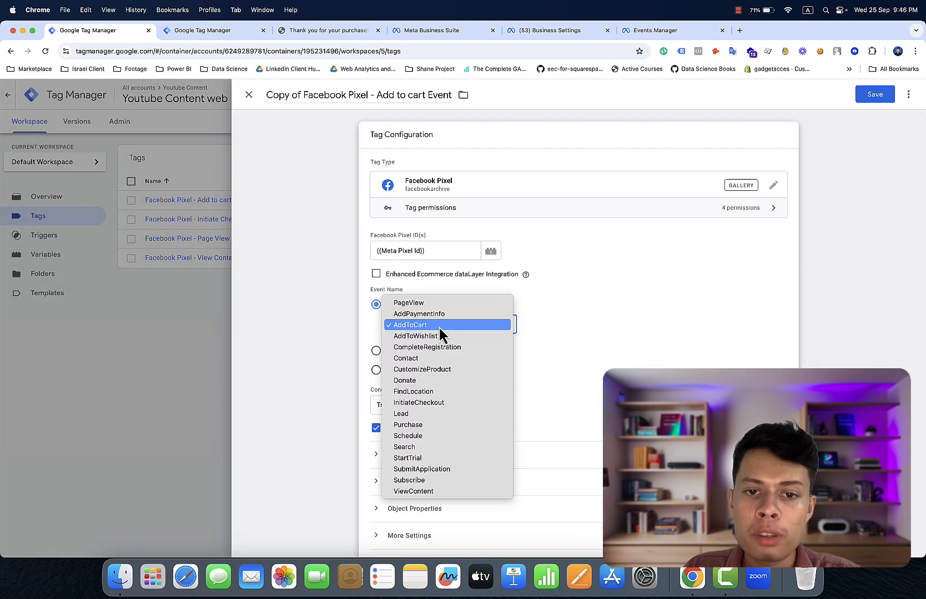
left_click(429, 424)
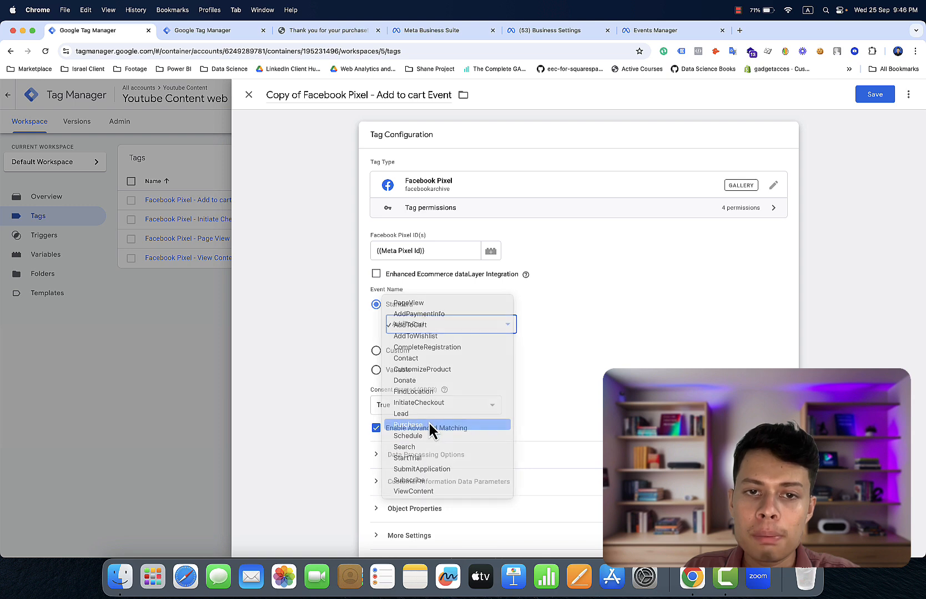
left_click(424, 93)
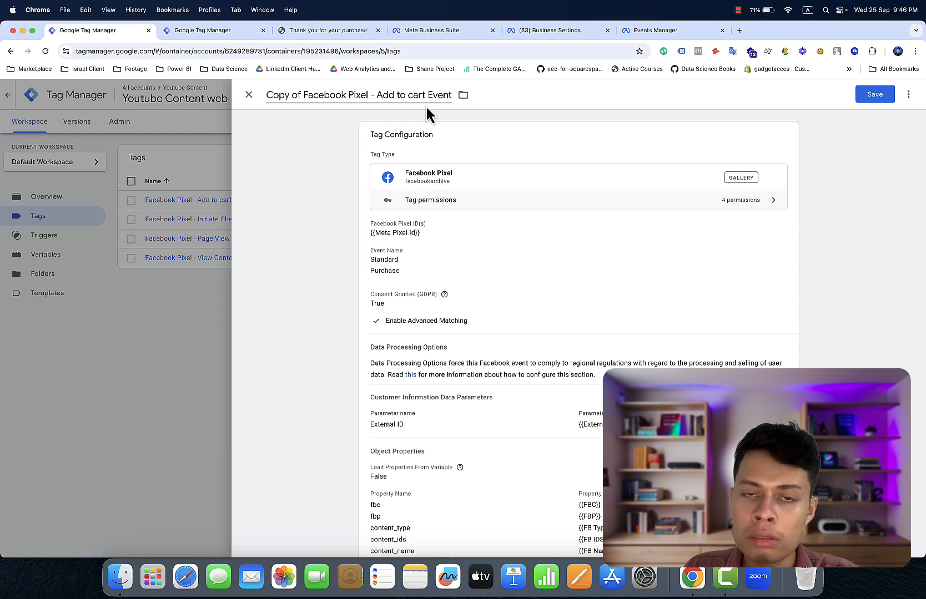
key("BackSpace")
key("BackSpace")
key("BackSpace")
key("BackSpace")
key("BackSpace")
key("BackSpace")
key("BackSpace")
key("BackSpace")
key("BackSpace")
key("BackSpace")
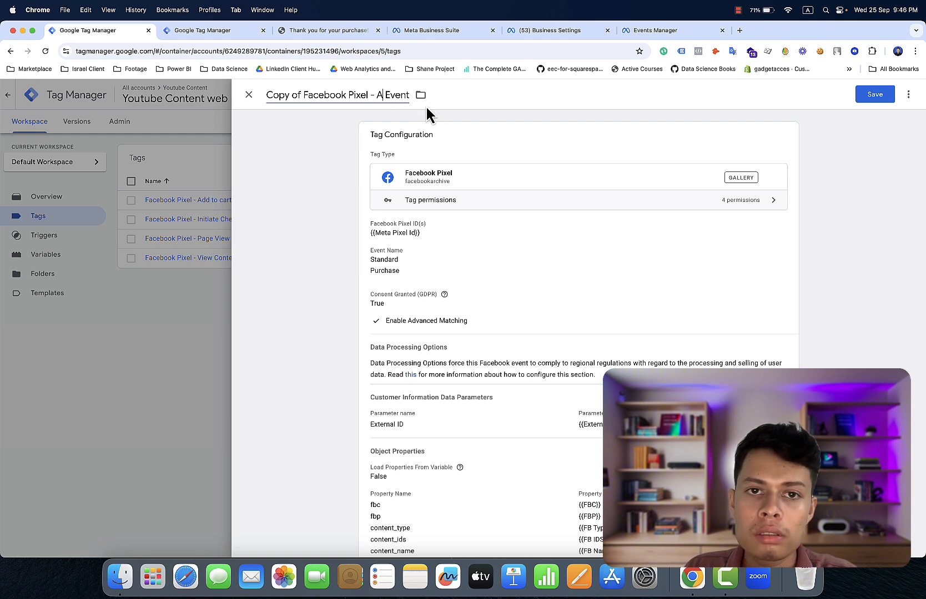
key("BackSpace")
type("Pu")
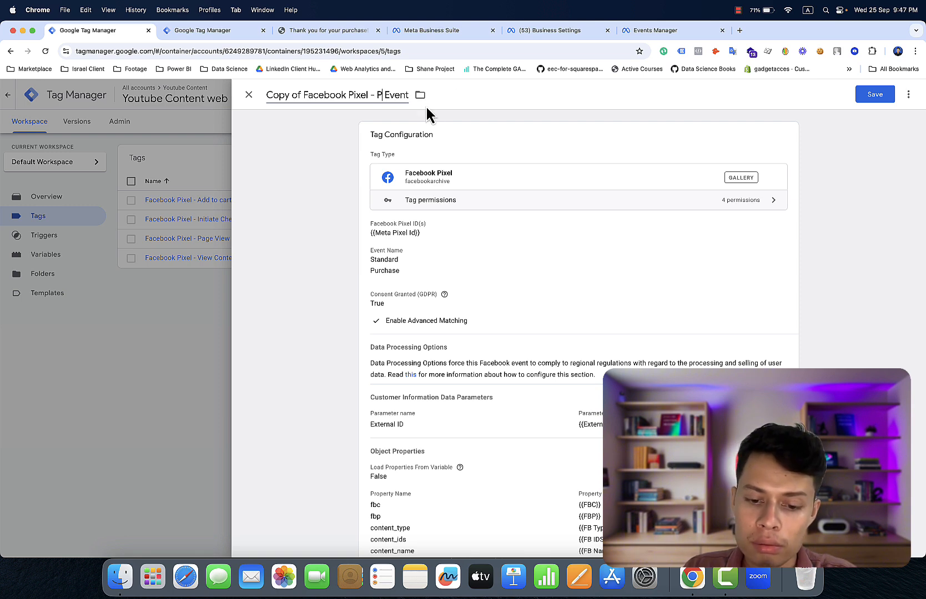
type("rch")
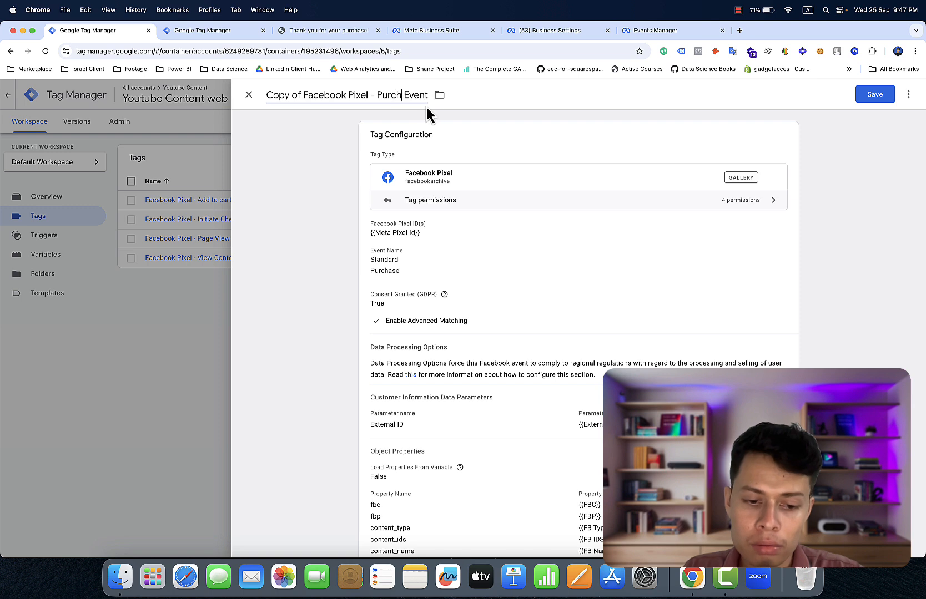
type("ase")
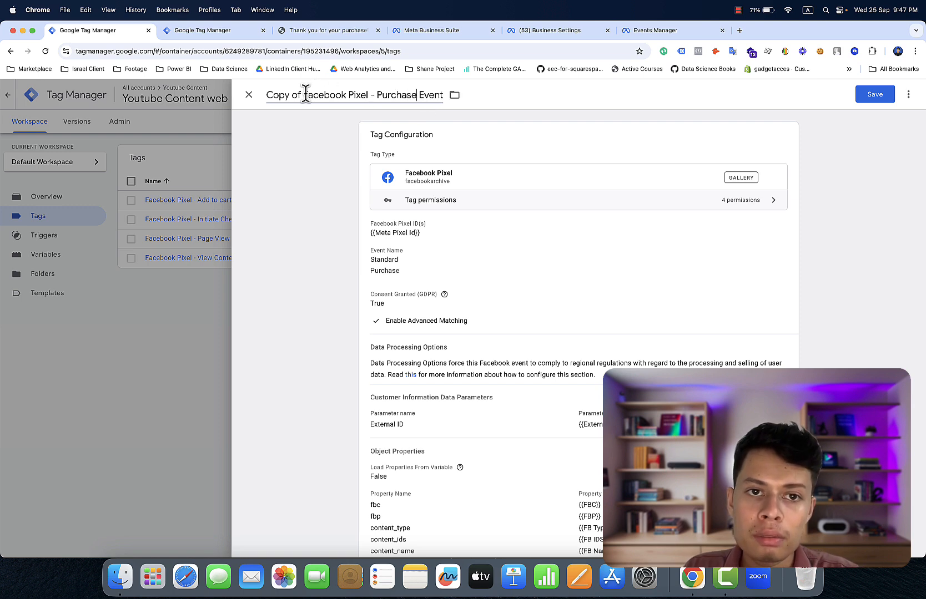
key("BackSpace")
key("BackSpace")
key("BackSpace")
key("BackSpace")
key("BackSpace")
key("BackSpace")
key("BackSpace")
key("BackSpace")
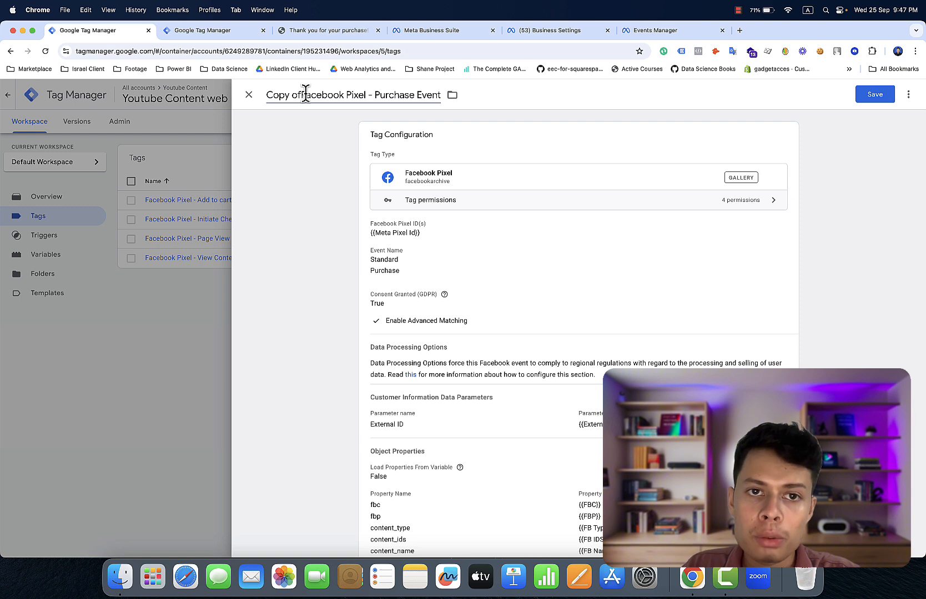
- Expand the tag's Customer Information Data Parameters and add six empty parameter rows
scroll(488, 269, "down", 4)
left_click(459, 238)
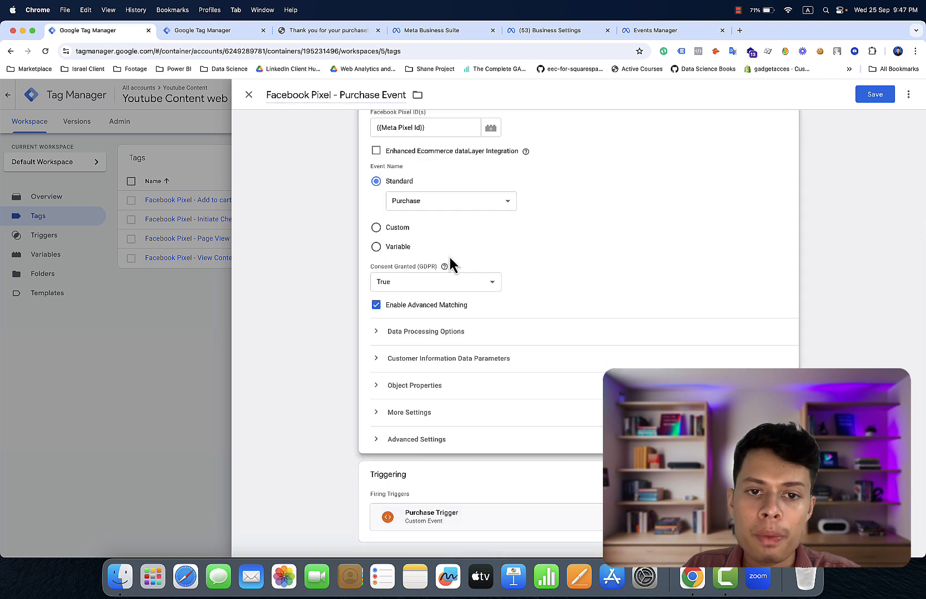
left_click(426, 361)
scroll(425, 364, "down", 2)
left_click(424, 358)
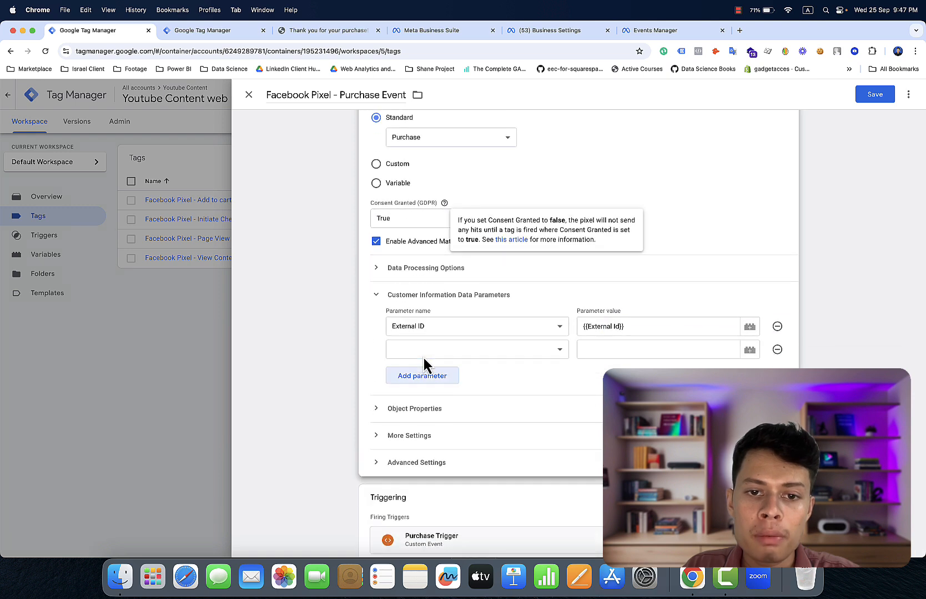
left_click(424, 375)
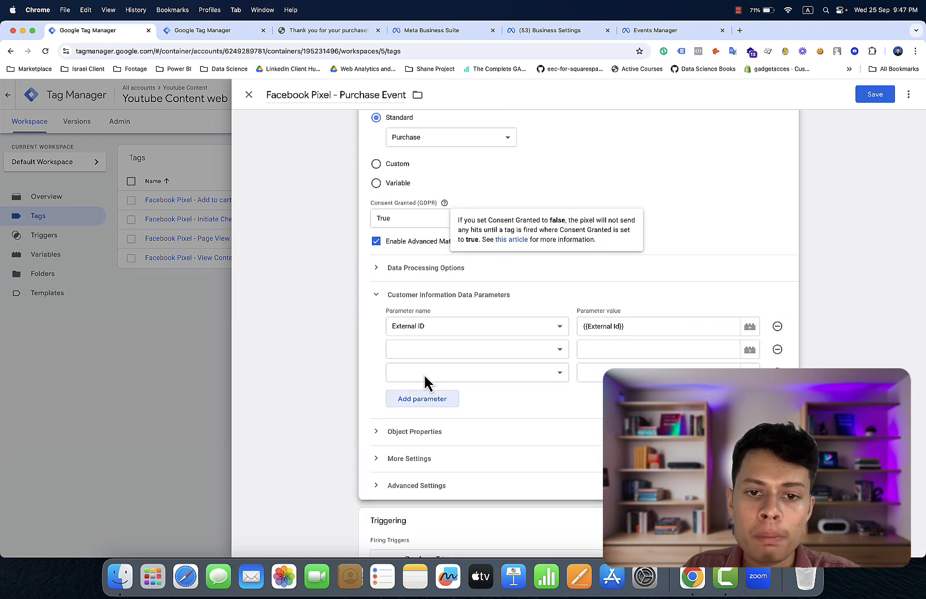
left_click(427, 405)
left_click(429, 430)
left_click(431, 451)
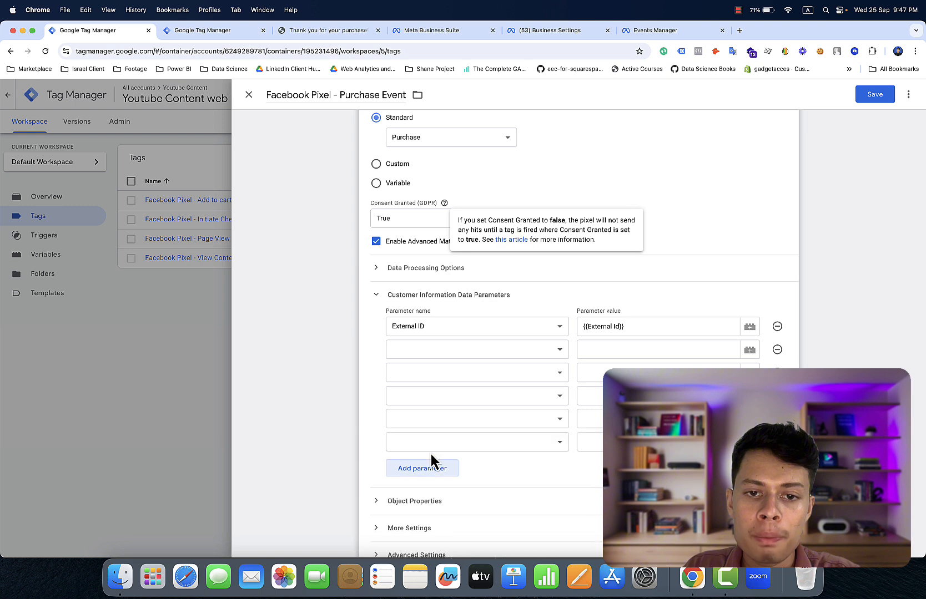
left_click(433, 471)
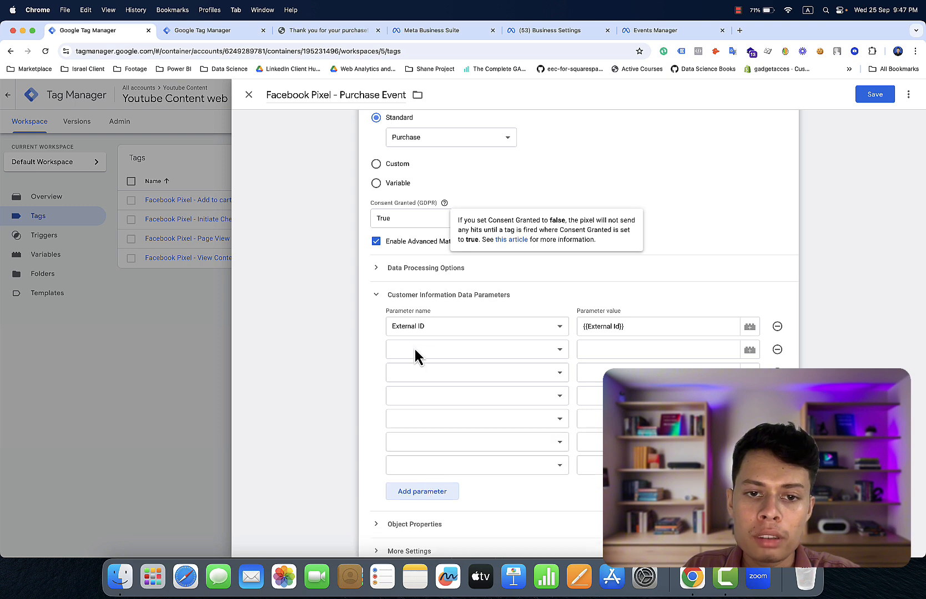
- Set the new parameter rows to City, Country, Email, First Name and Last Name
left_click(414, 349)
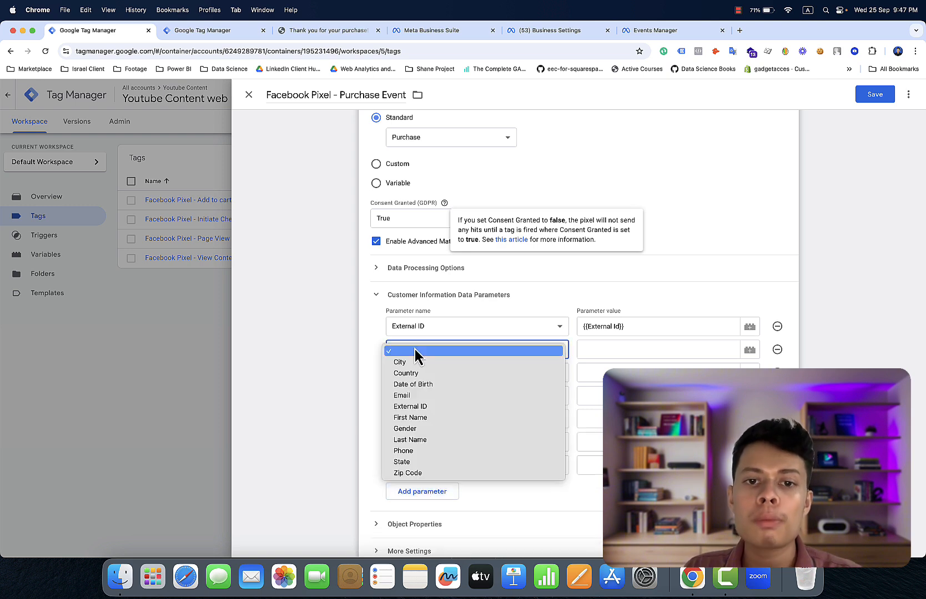
left_click(417, 363)
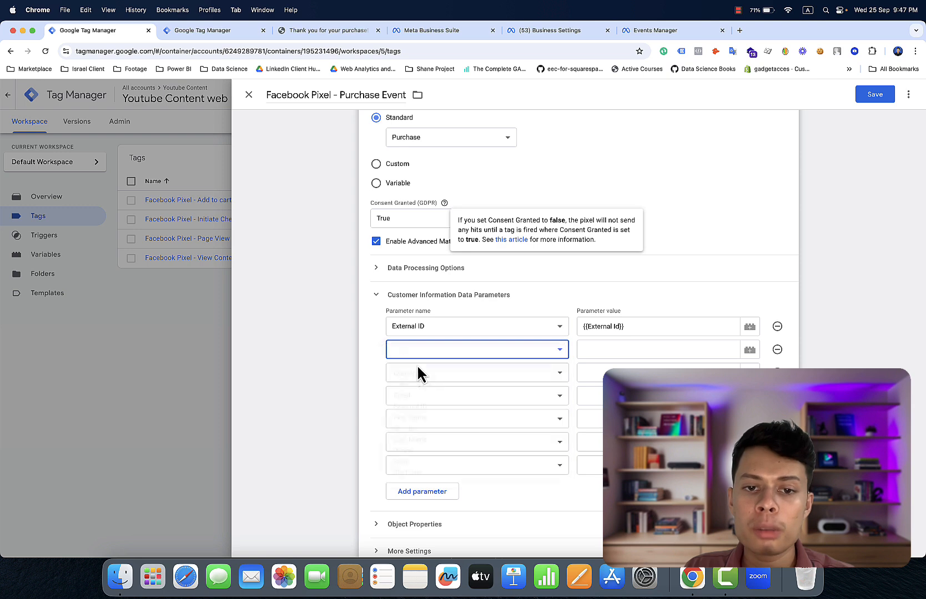
left_click(419, 371)
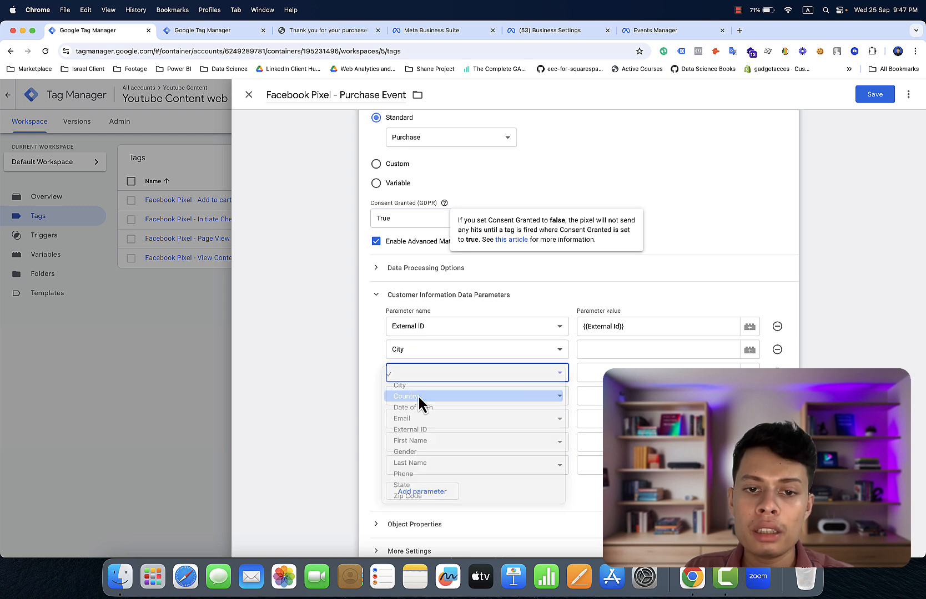
left_click(419, 396)
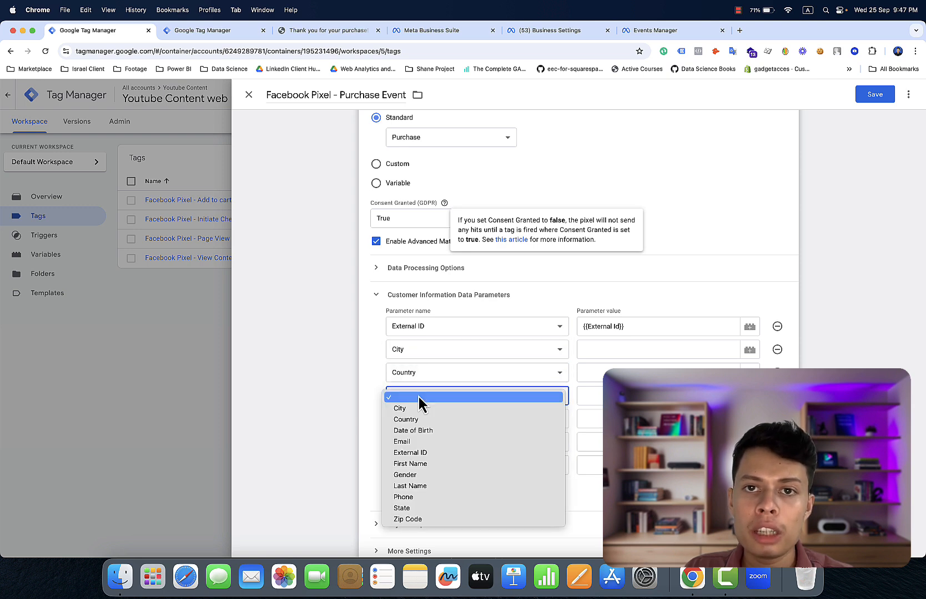
left_click(434, 442)
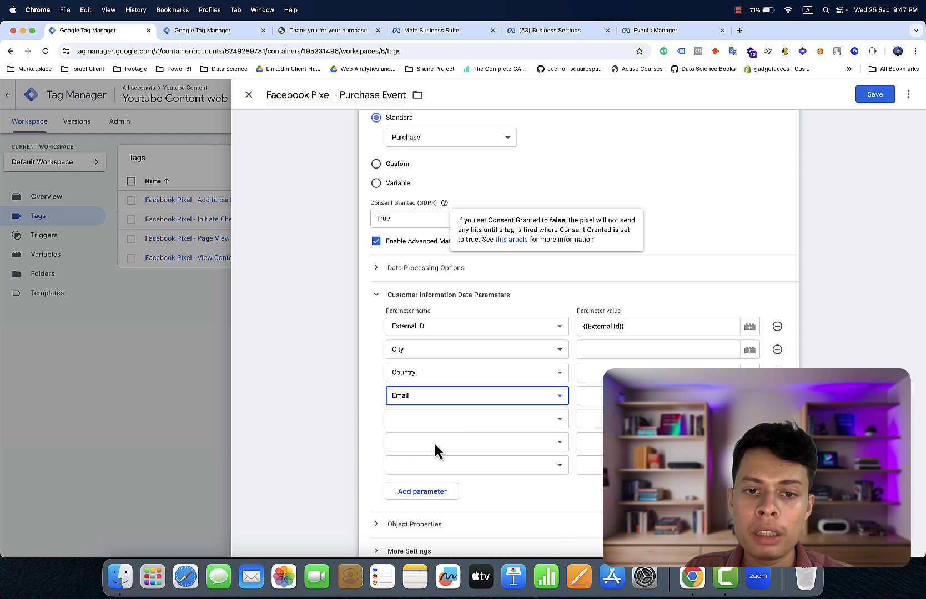
left_click(428, 417)
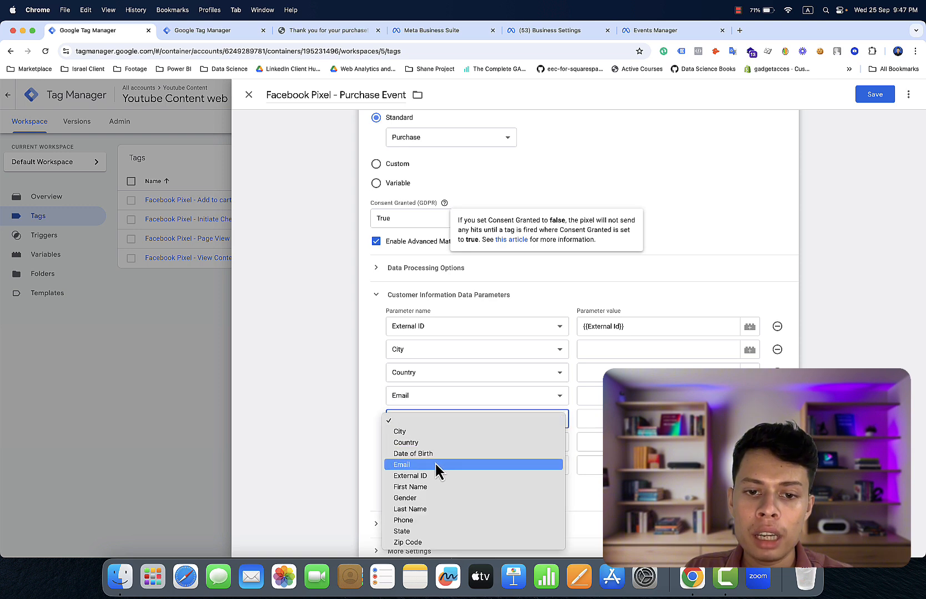
left_click(437, 486)
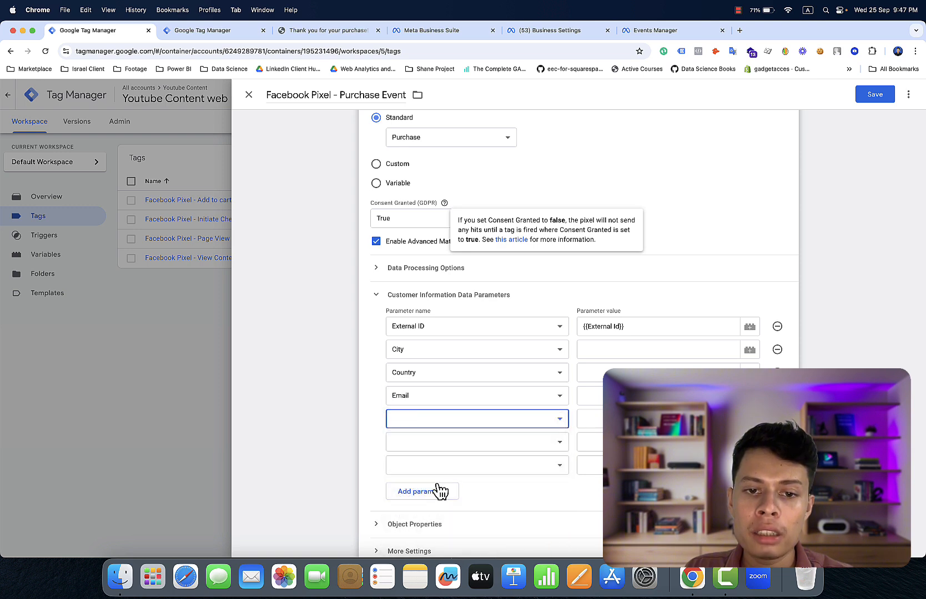
scroll(437, 485, "down", 3)
left_click(422, 350)
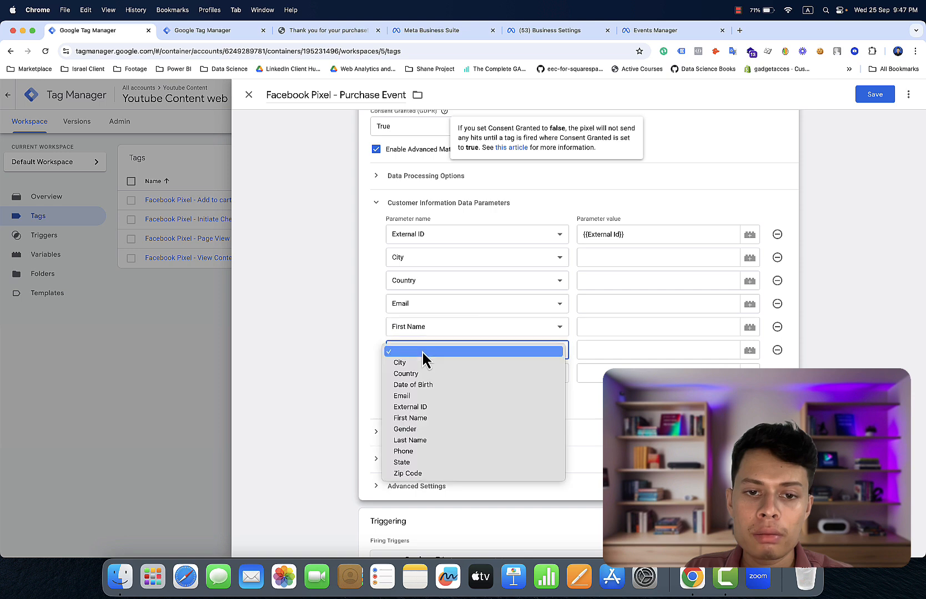
left_click(425, 442)
- Add the State and Zip Code customer parameters as the last two rows
left_click(424, 399)
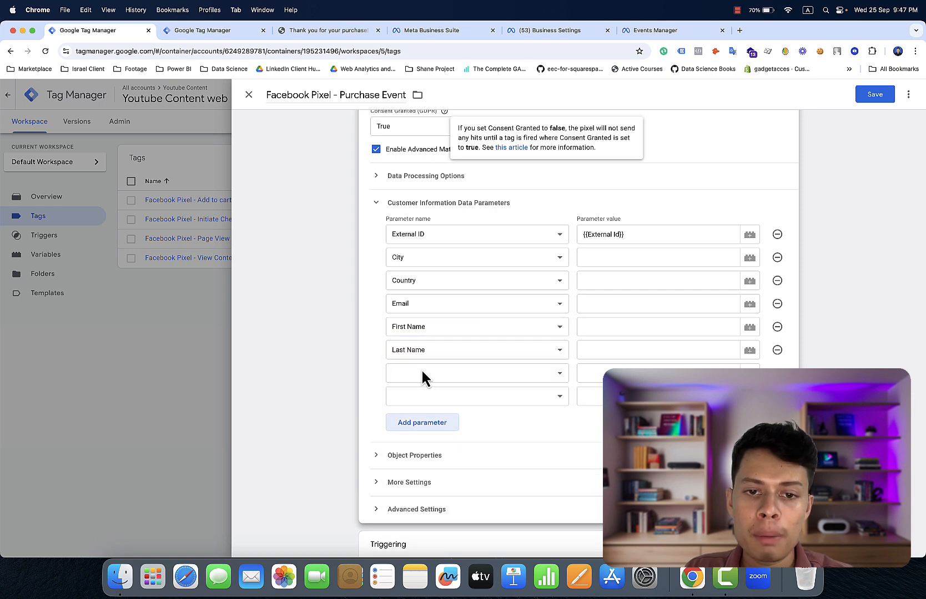
left_click(422, 373)
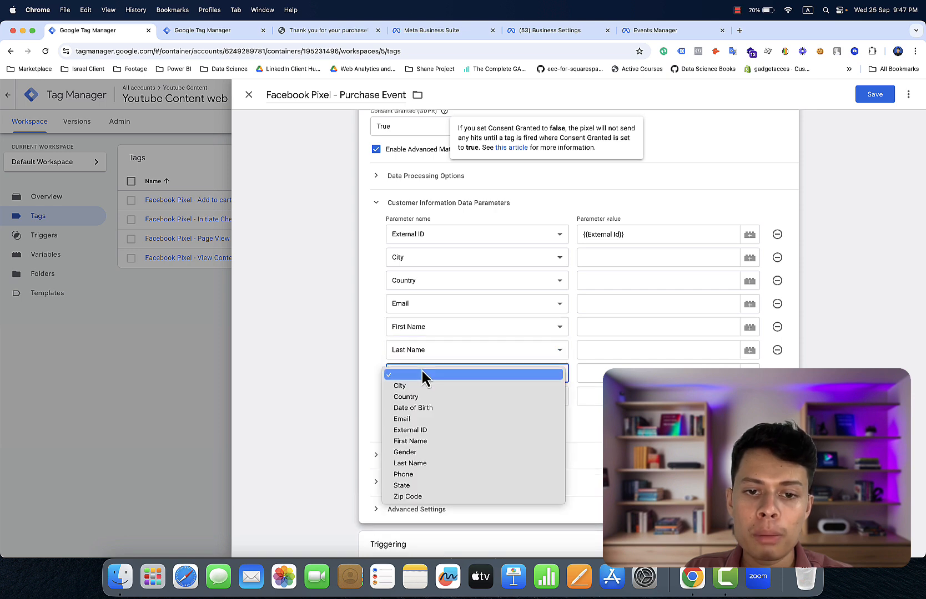
left_click(444, 487)
left_click(421, 398)
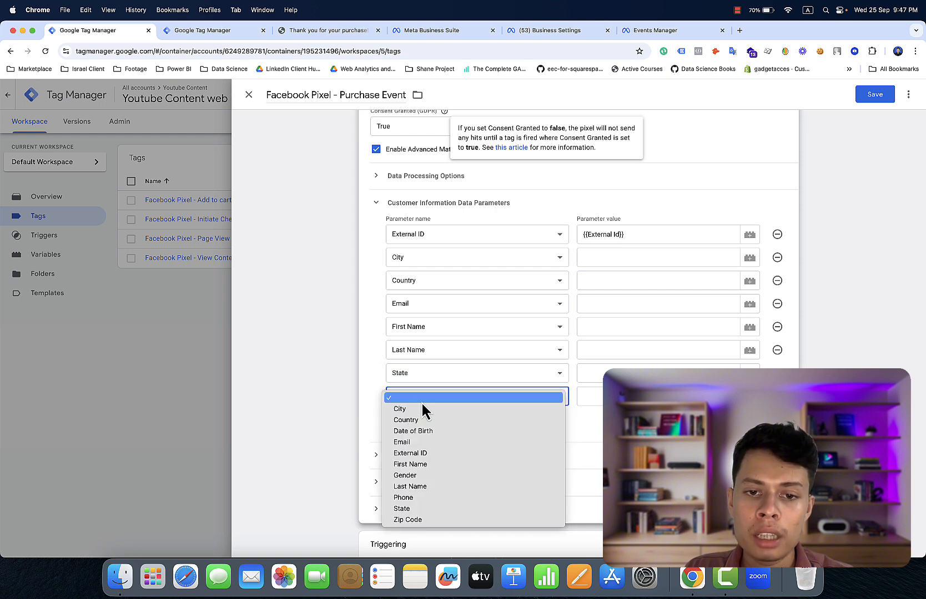
left_click(435, 519)
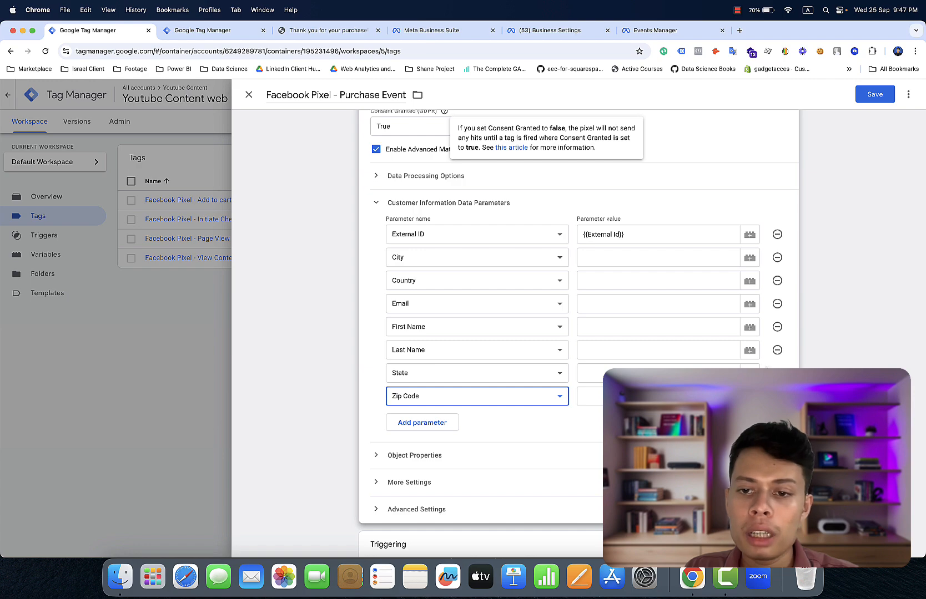
- Map Zip Code, State and Last Name to the zip code, state and last_name variables
left_click(749, 396)
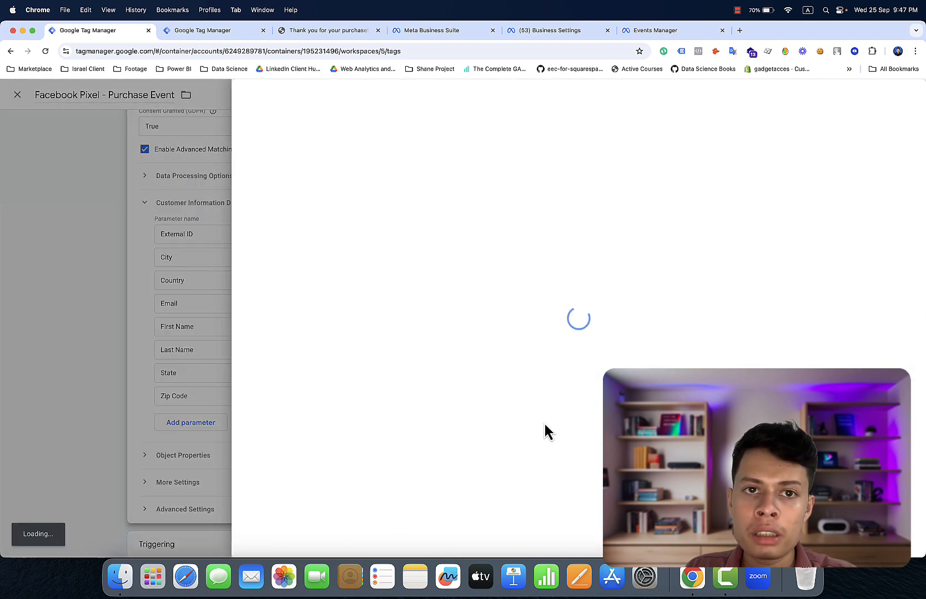
scroll(545, 425, "down", 2)
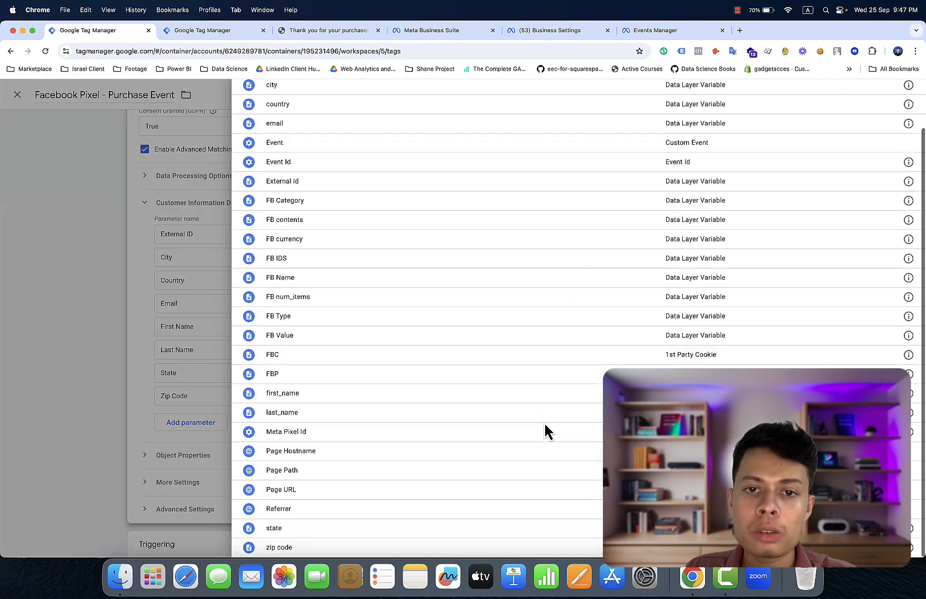
left_click(521, 548)
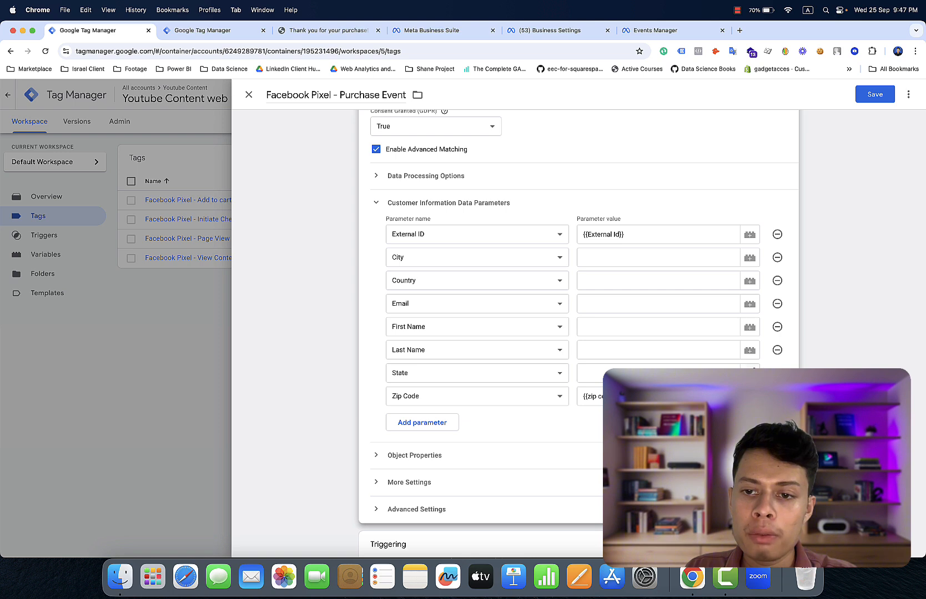
left_click(752, 370)
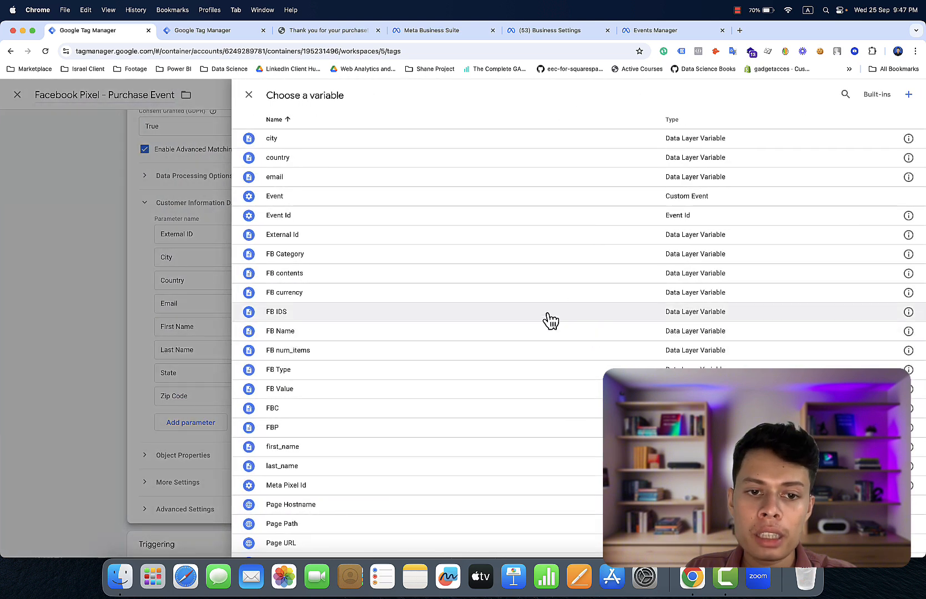
scroll(537, 384, "down", 2)
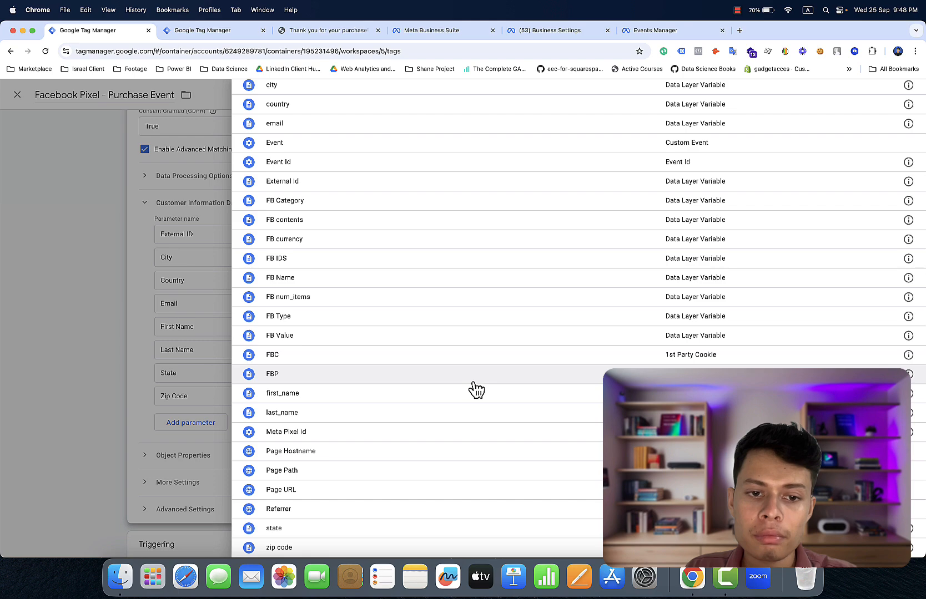
left_click(464, 530)
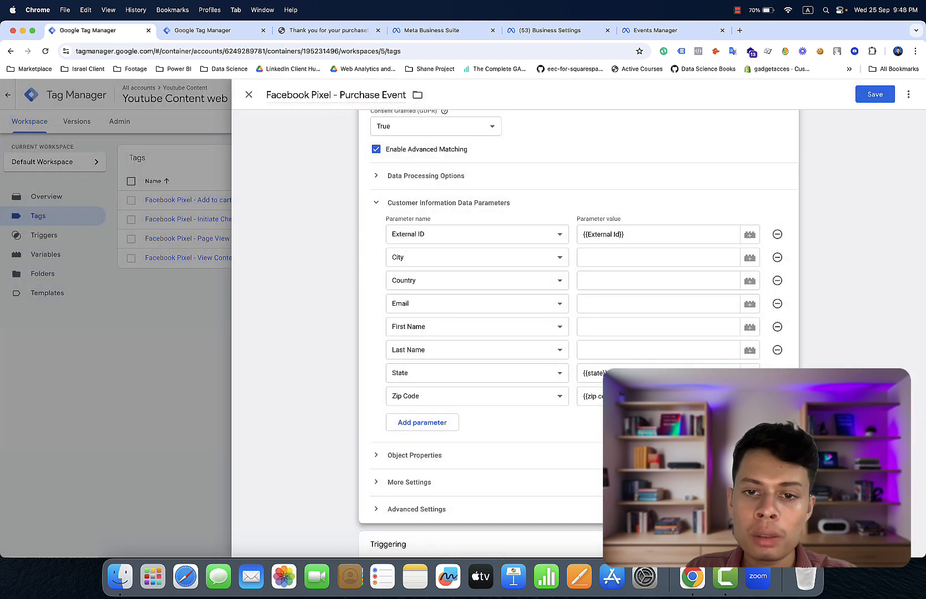
left_click(750, 350)
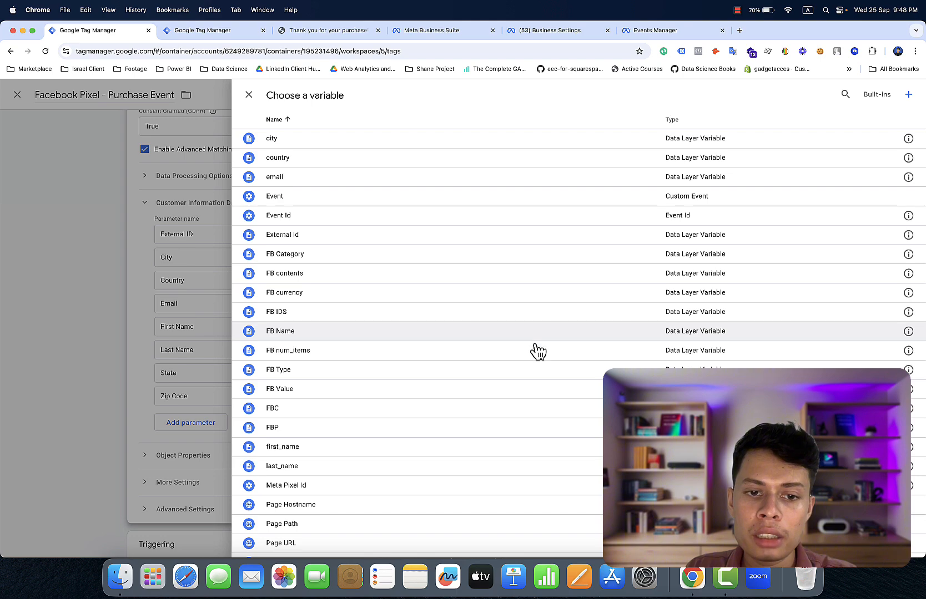
left_click(538, 469)
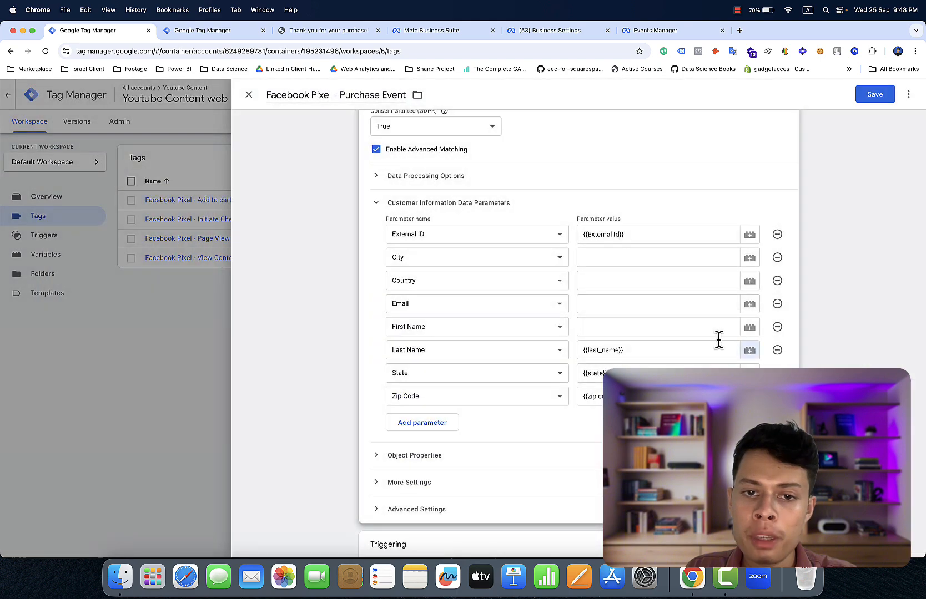
- Map First Name, Email, Country and City to the first_name, email, country and city variables
left_click(750, 327)
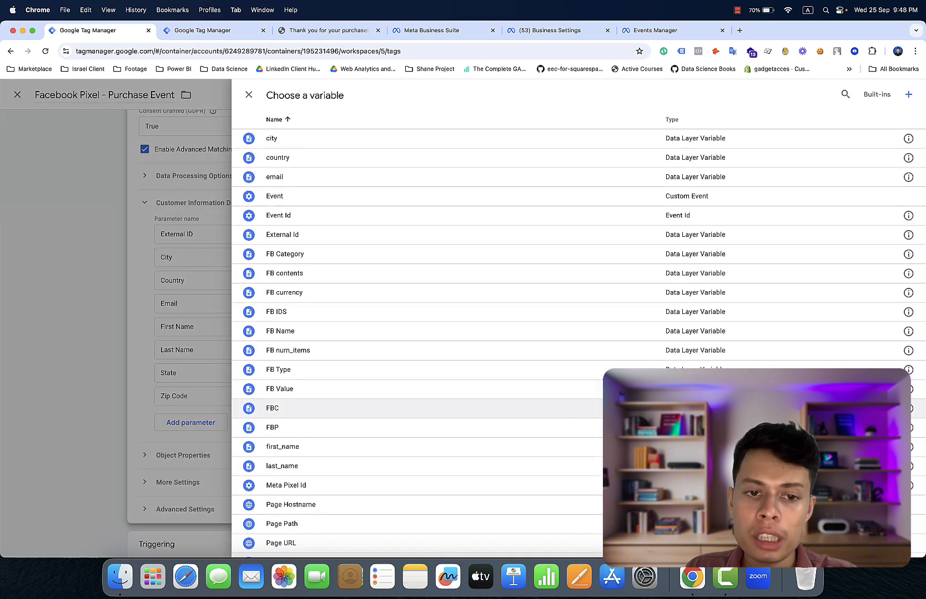
left_click(743, 447)
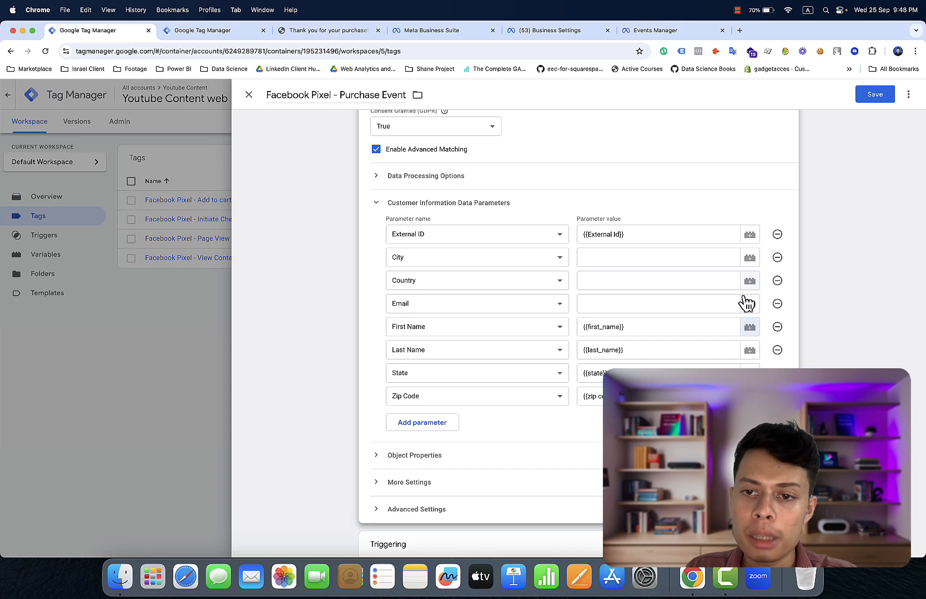
left_click(749, 303)
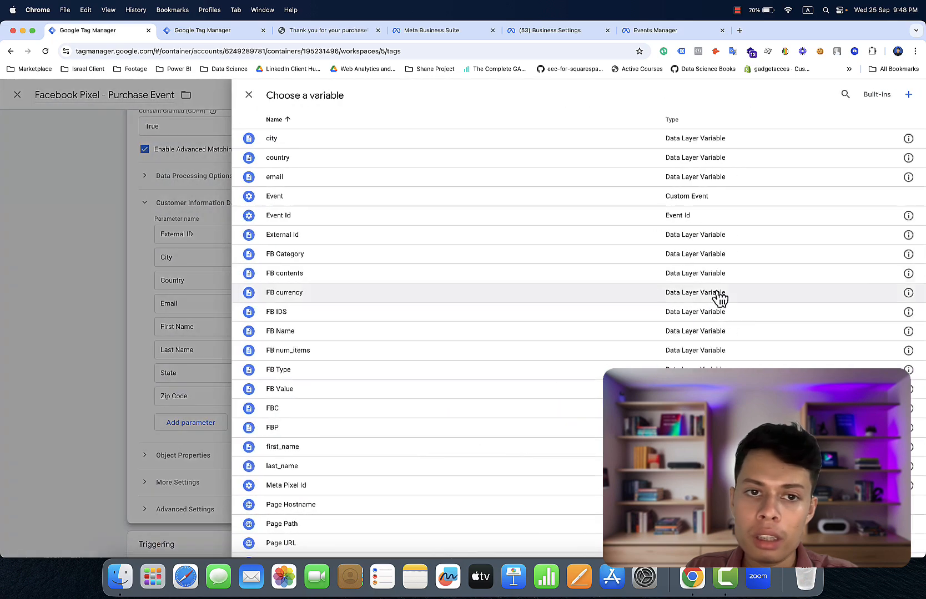
left_click(554, 182)
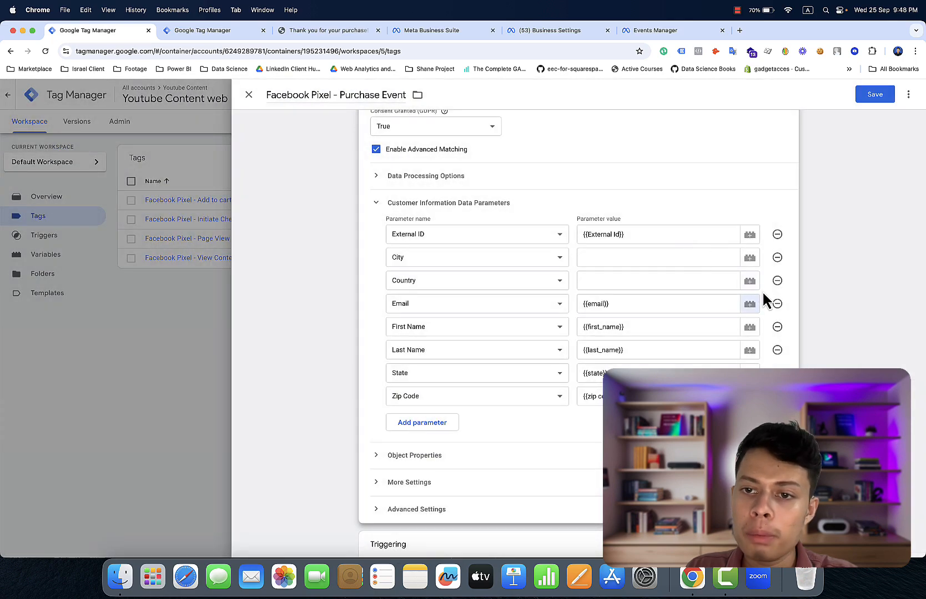
left_click(749, 281)
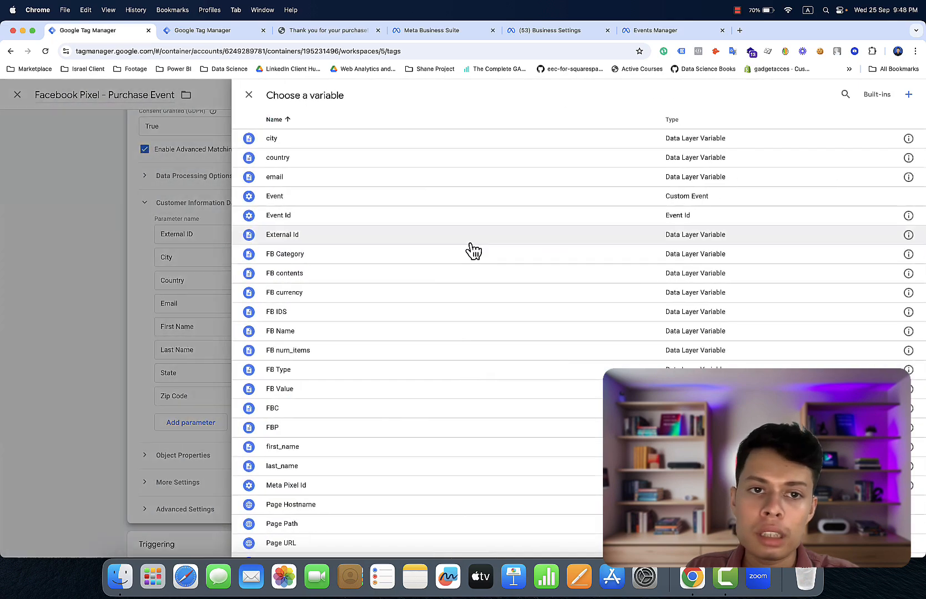
left_click(429, 168)
left_click(750, 258)
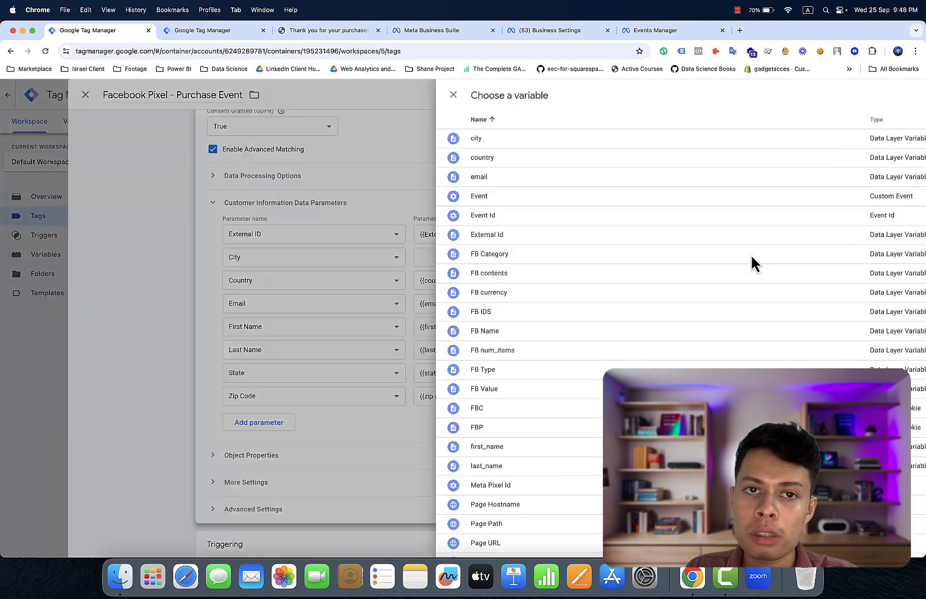
left_click(347, 140)
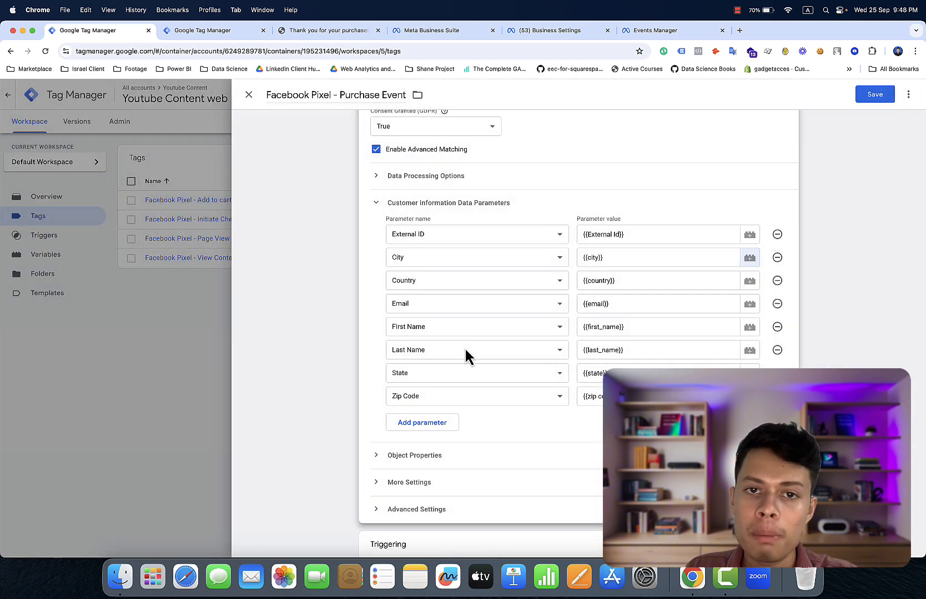
scroll(464, 347, "down", 2)
scroll(465, 347, "up", 7)
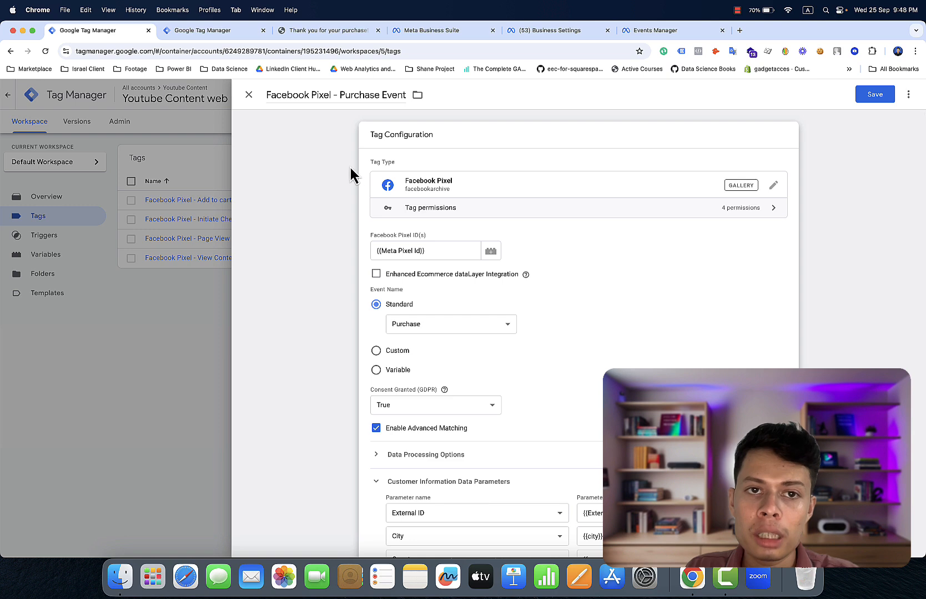
scroll(350, 168, "down", 6)
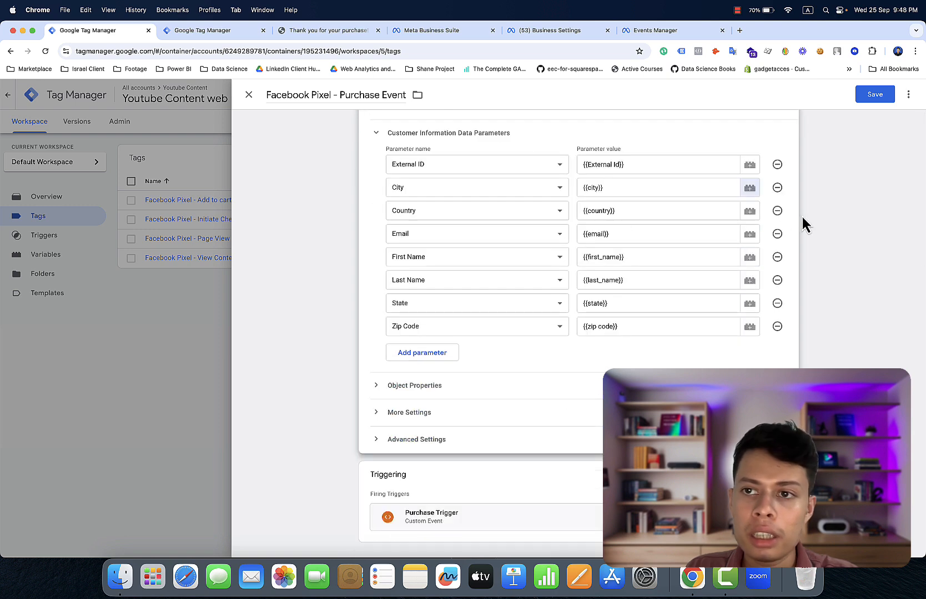
- Save the Purchase Event tag and publish the container without a version description
left_click(875, 95)
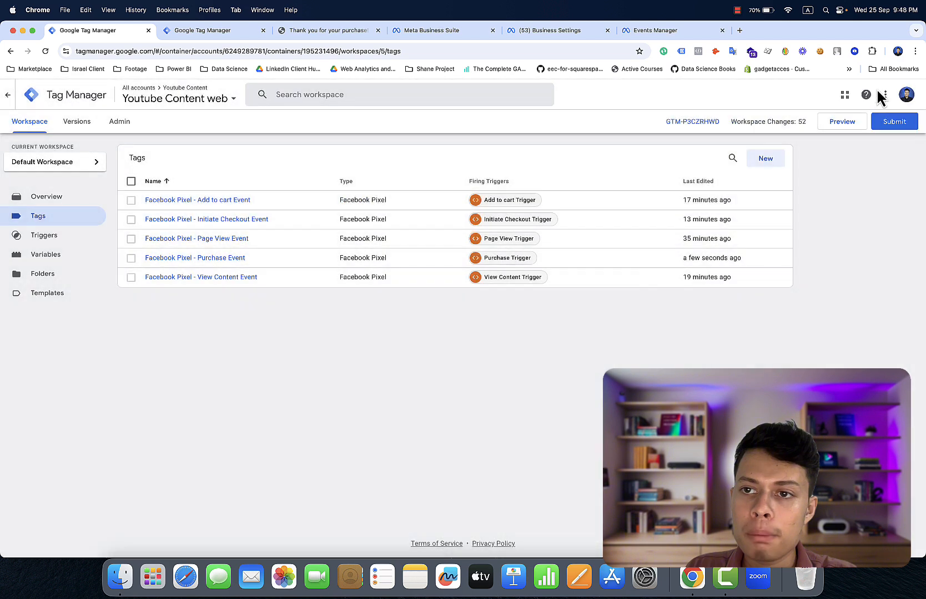
left_click(891, 124)
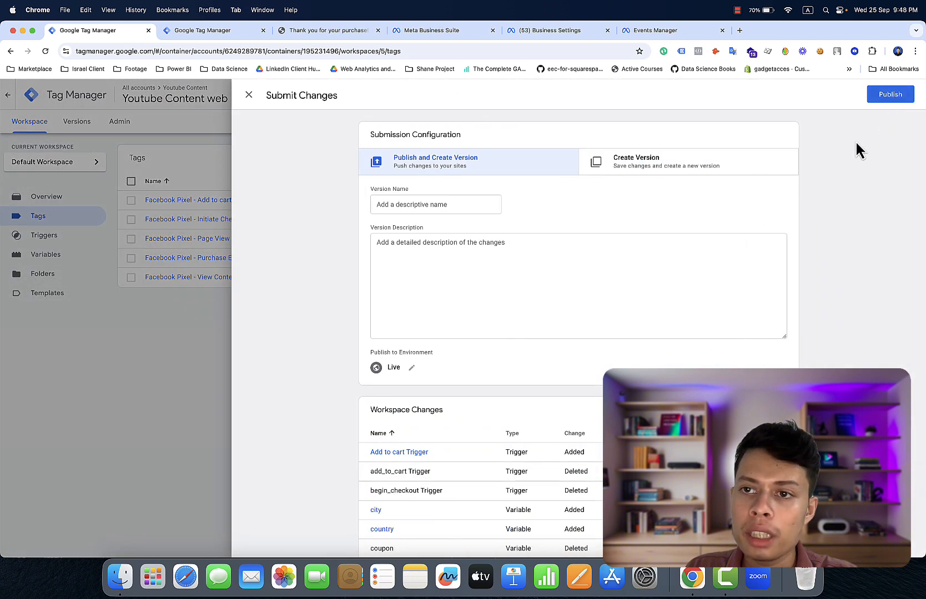
left_click(878, 96)
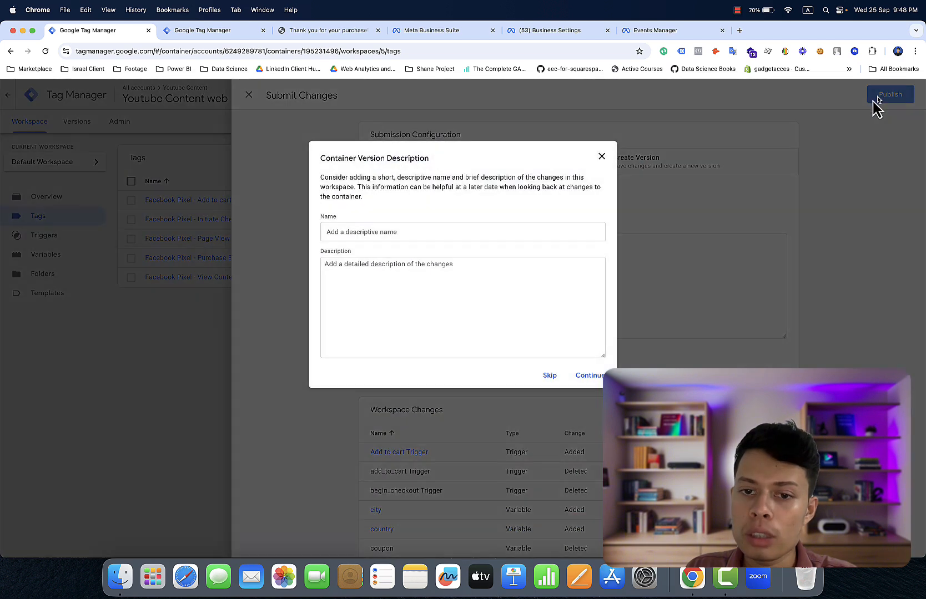
left_click(552, 378)
left_click(346, 30)
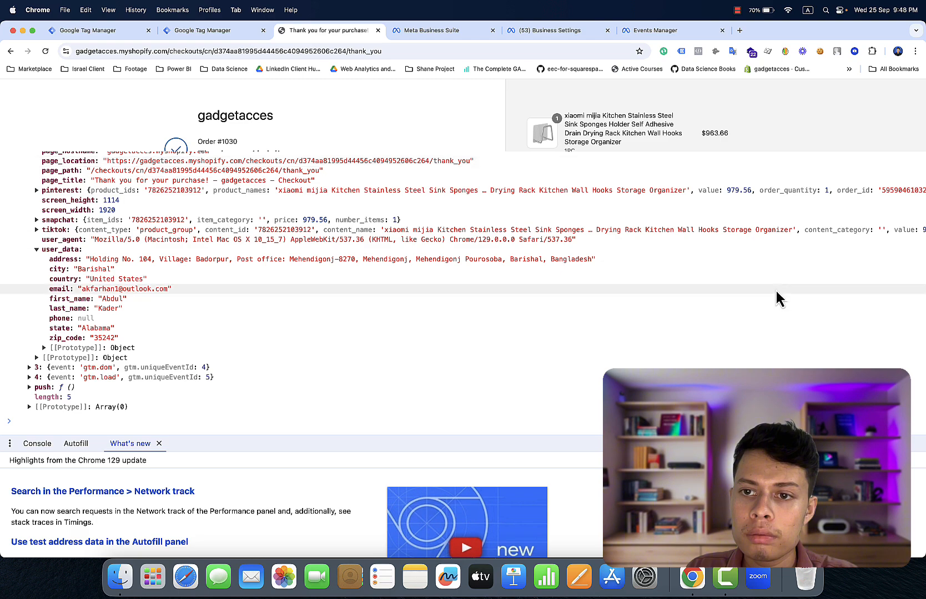
- Close the DevTools panel to show the full order confirmation with its $979.56 total
scroll(775, 290, "down", 3)
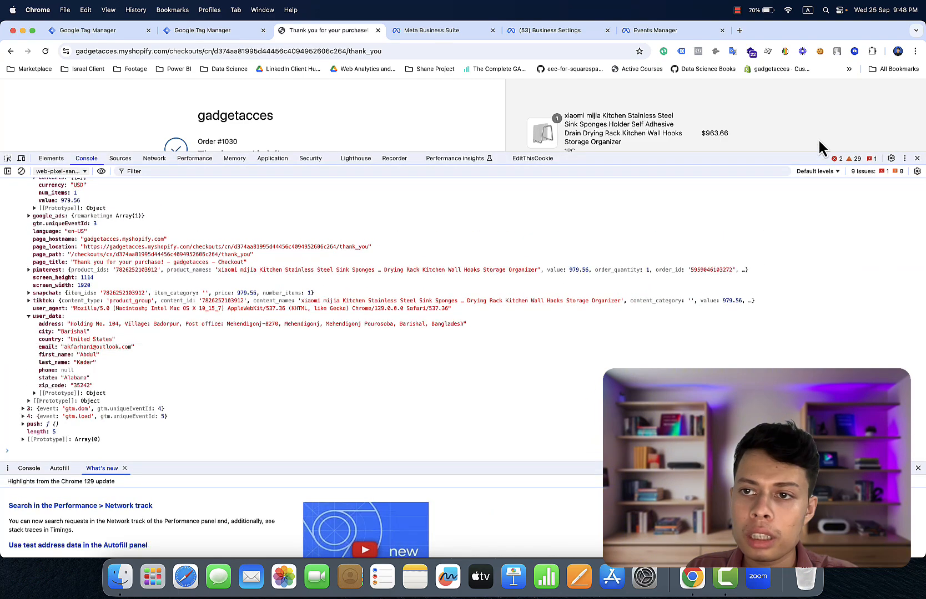
left_click(916, 158)
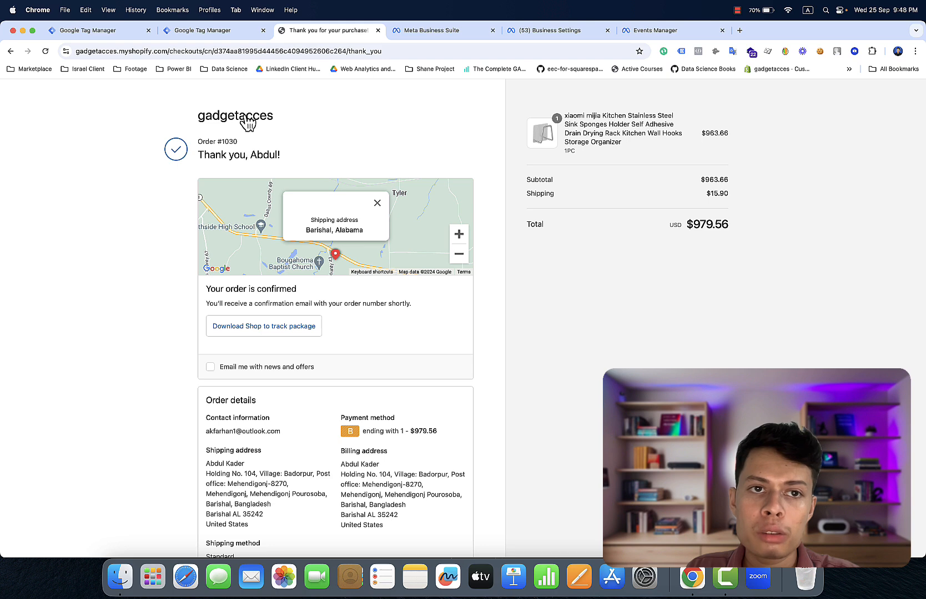
- Close Tag Manager's published Version 5 summary, then open the gadgetacces store homepage
left_click(82, 29)
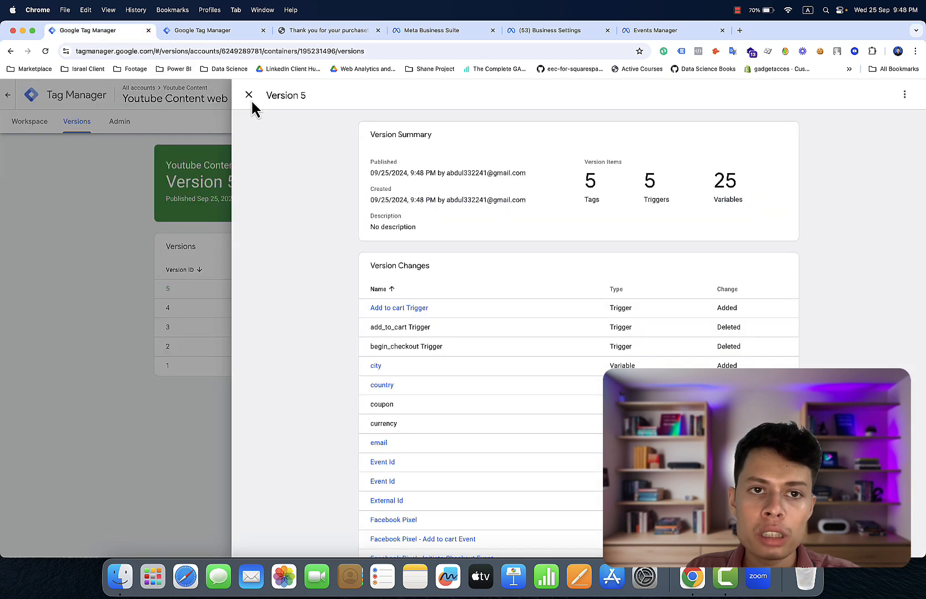
left_click(249, 97)
left_click(31, 121)
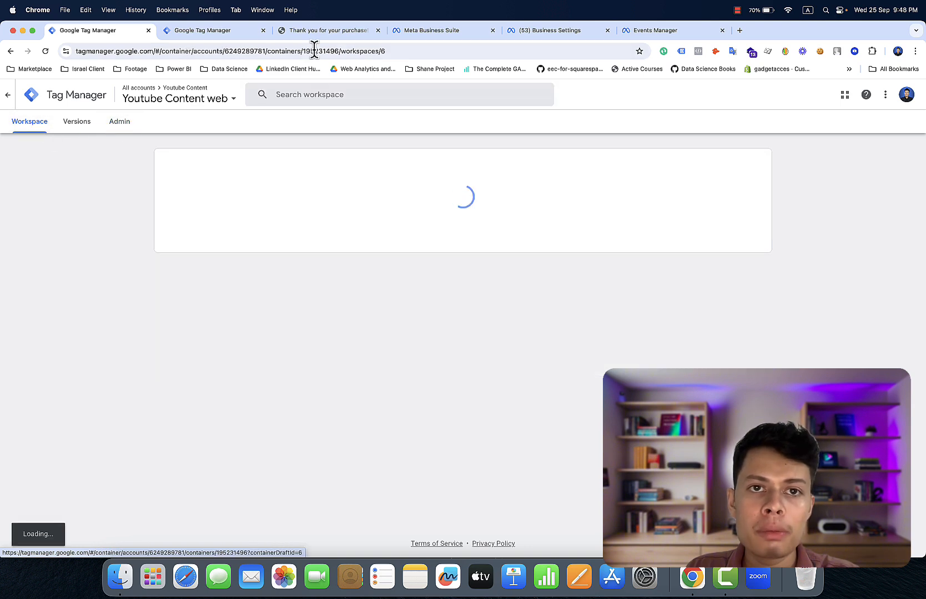
left_click(313, 31)
left_click(258, 121)
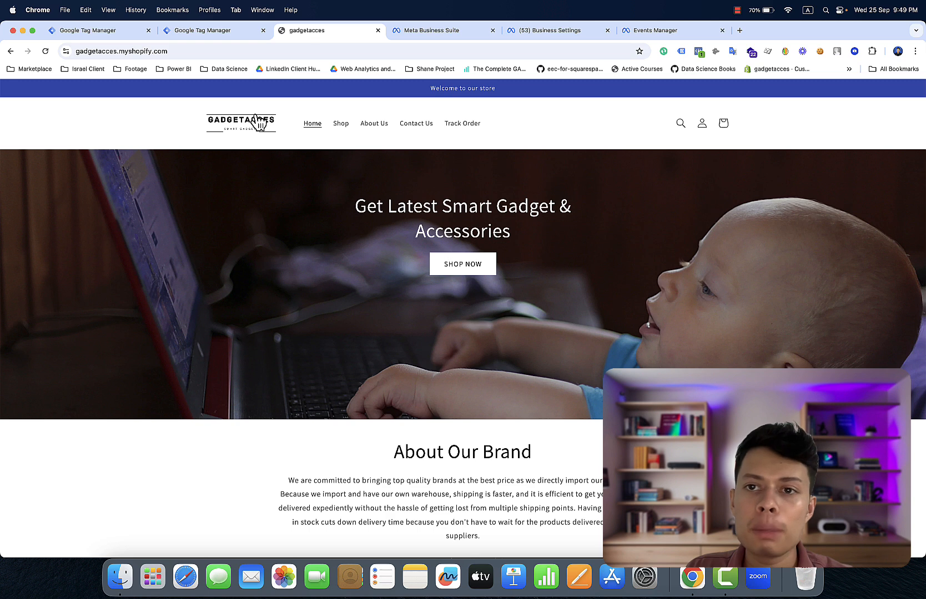
- Confirm with Meta Pixel Helper that the homepage fires one PageView, then switch to Events Manager
left_click(698, 52)
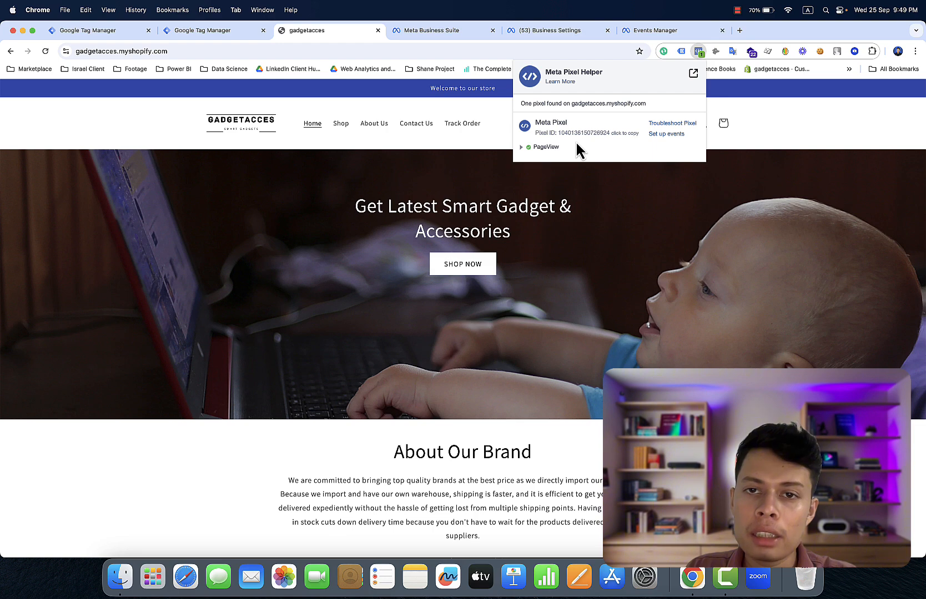
scroll(577, 144, "up", 2)
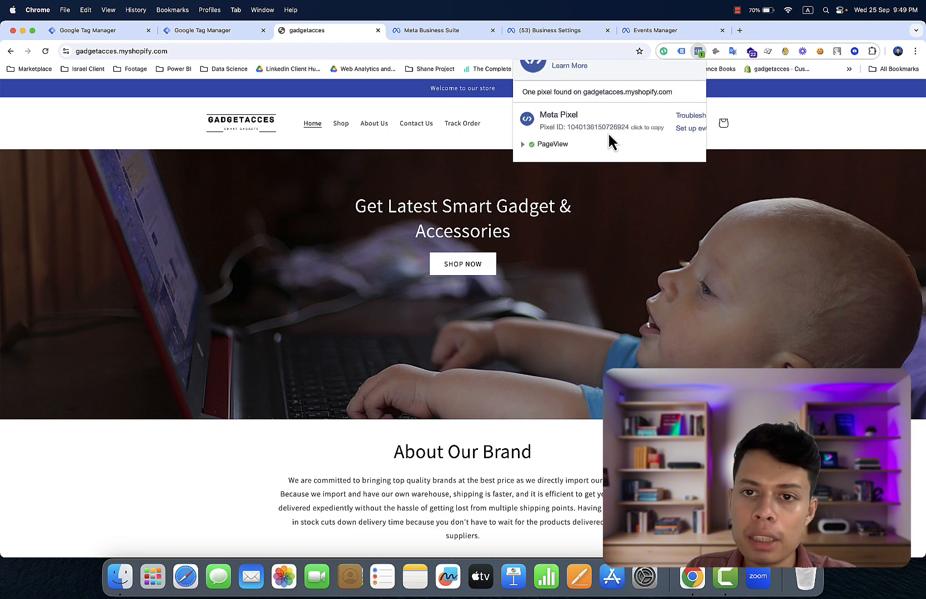
left_click(644, 32)
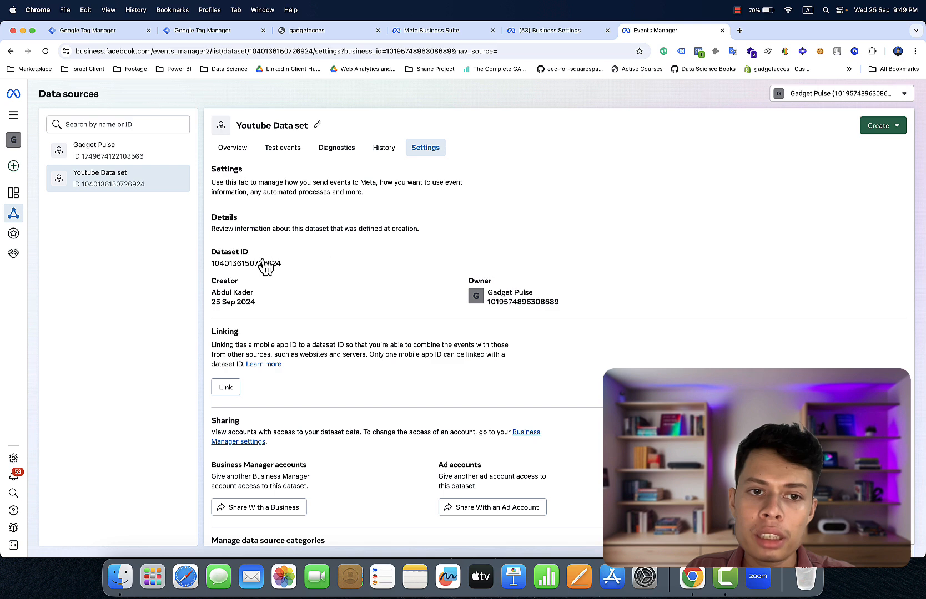
- Open and reload the Youtube Data set overview, then return to the gadgetacces store
left_click(237, 154)
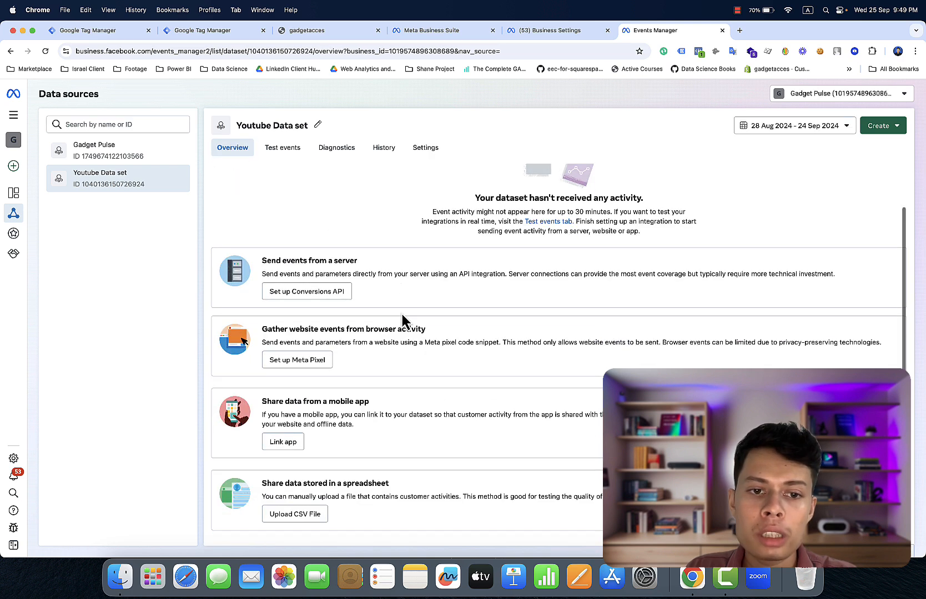
left_click(41, 57)
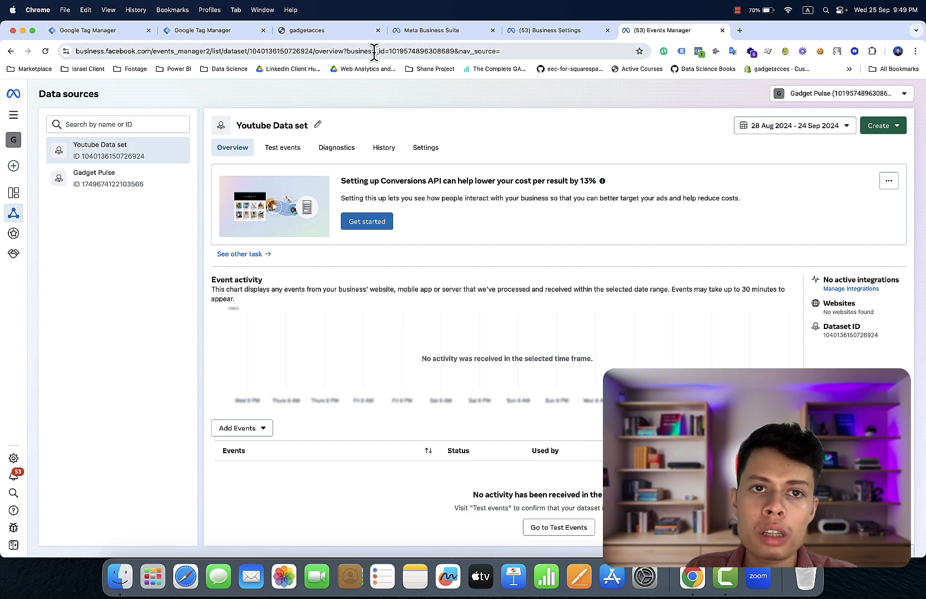
left_click(350, 30)
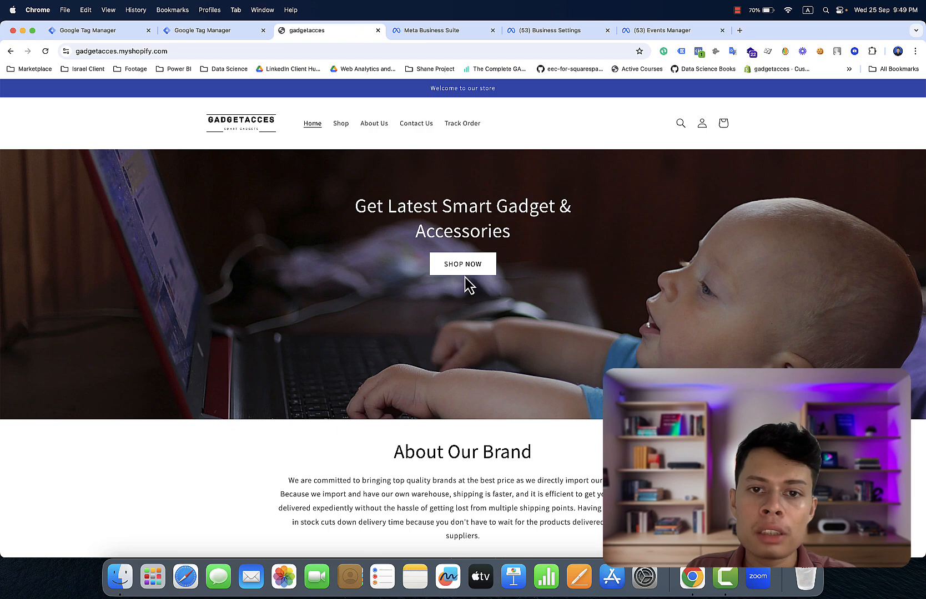
- Open the Miffy humidifier product page and expand its ViewContent event in Meta Pixel Helper
scroll(467, 283, "down", 10)
left_click(406, 235)
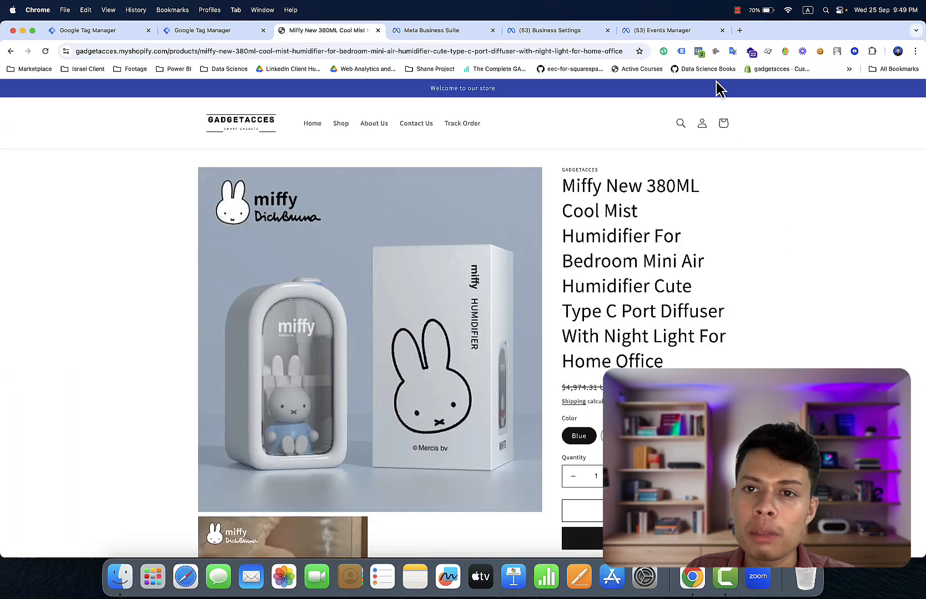
left_click(699, 52)
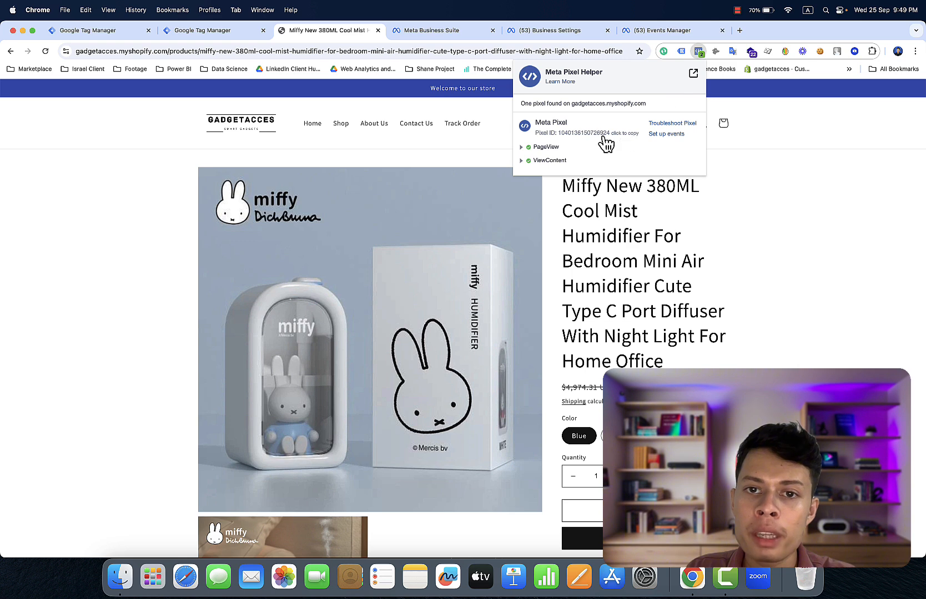
left_click(550, 161)
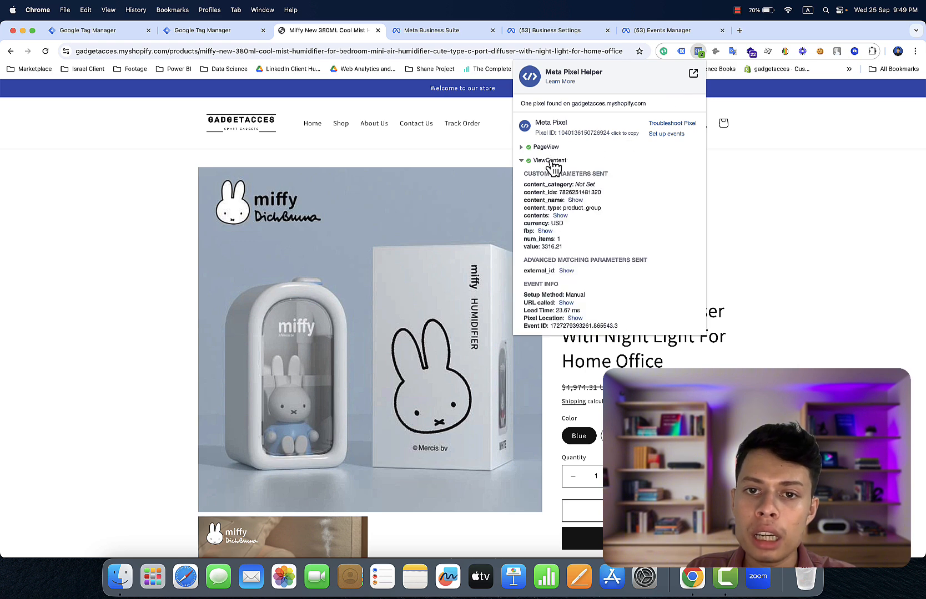
- Reveal the full content_name and contents values of the ViewContent event
left_click(575, 200)
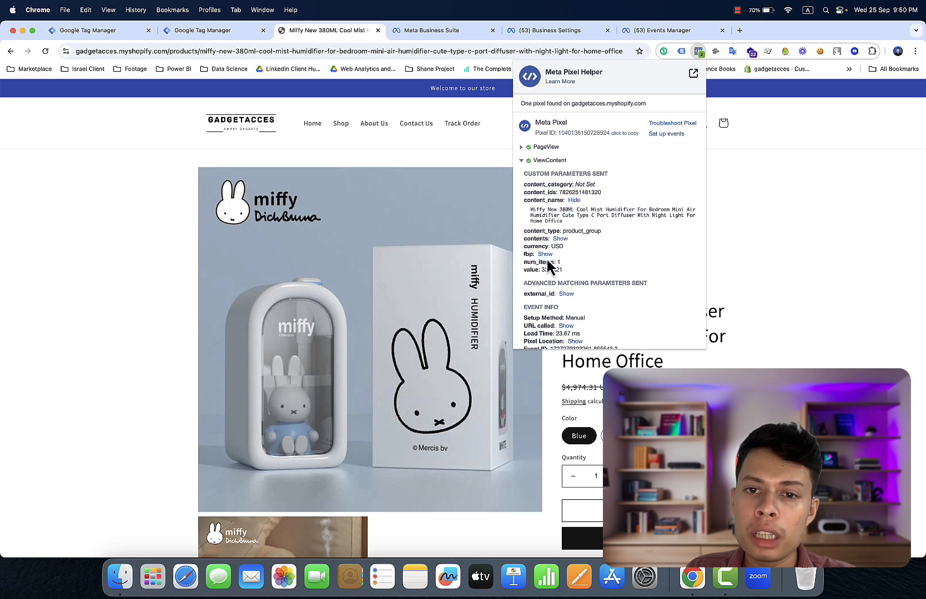
scroll(558, 277, "down", 2)
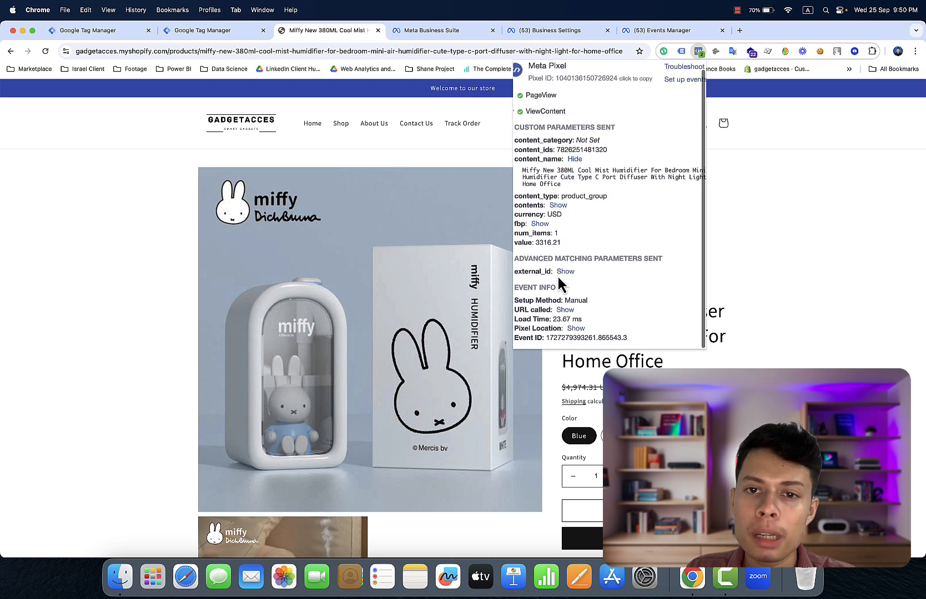
scroll(557, 277, "left", 1)
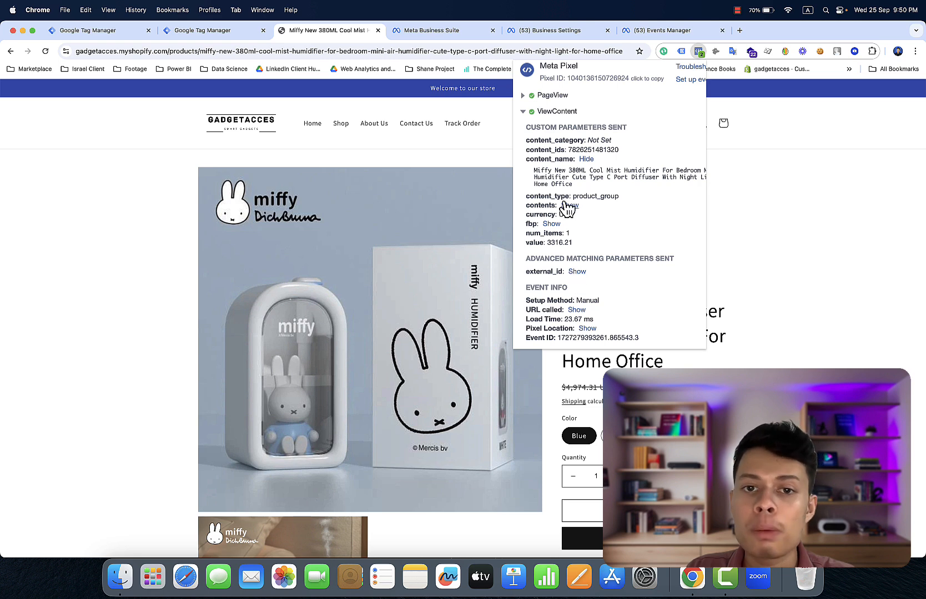
left_click(566, 206)
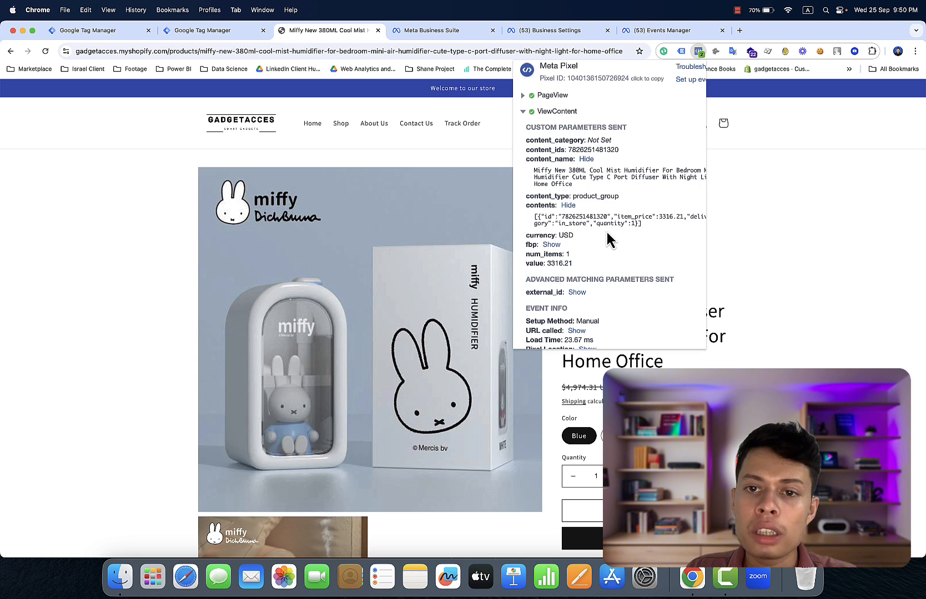
scroll(618, 229, "right", 3)
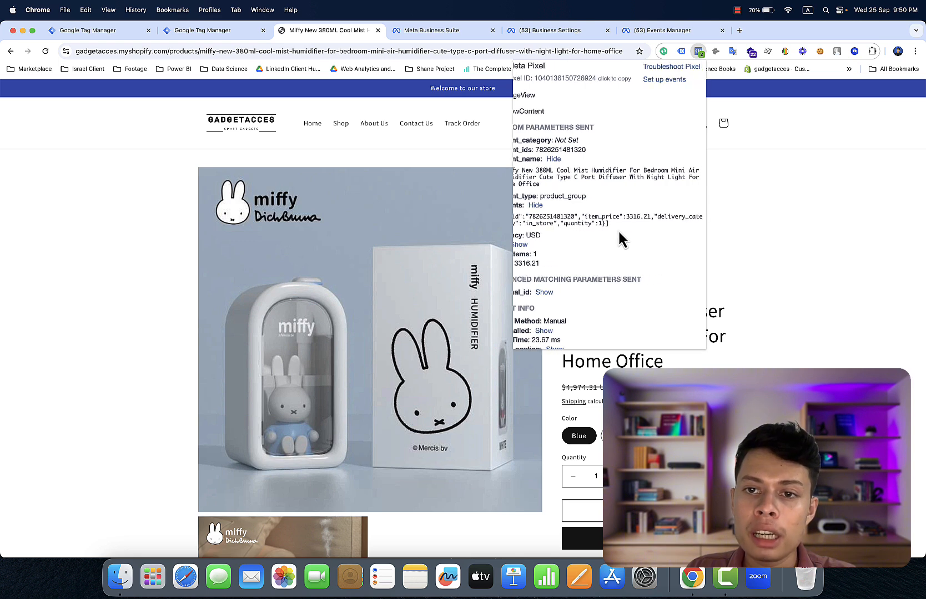
scroll(618, 229, "left", 3)
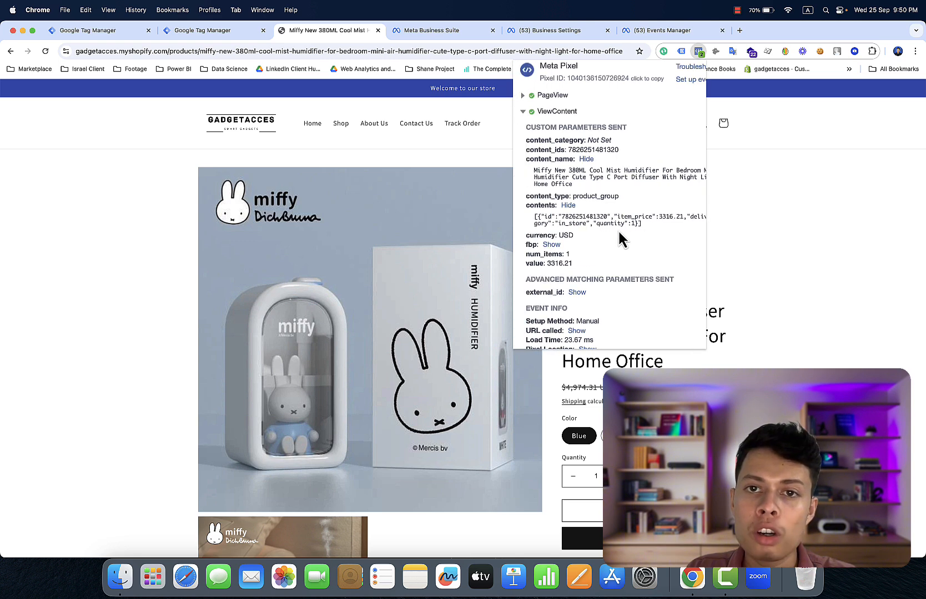
- Review the AddToCart event's parameters in Pixel Helper, then check out from the cart drawer
left_click(643, 511)
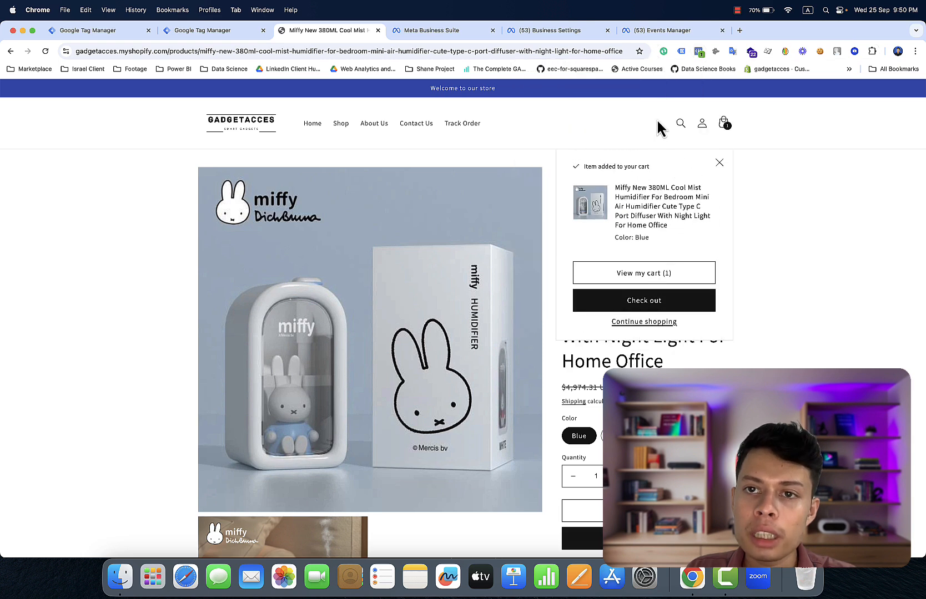
left_click(700, 51)
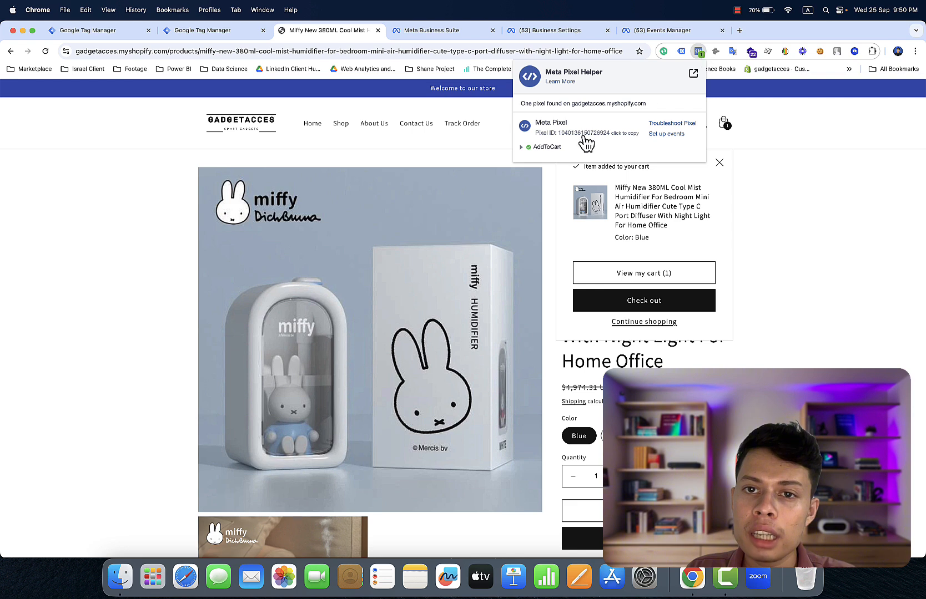
left_click(561, 148)
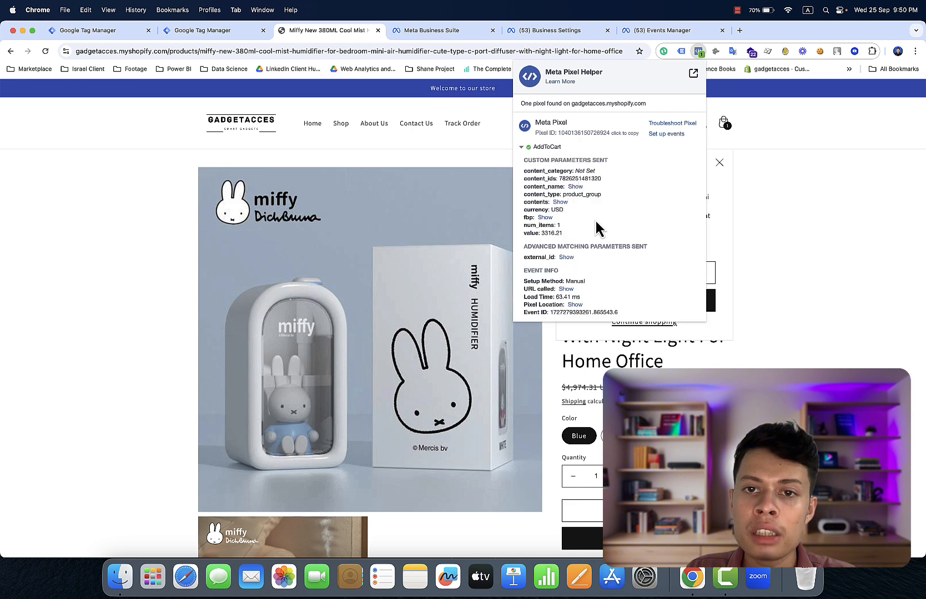
scroll(595, 221, "up", 2)
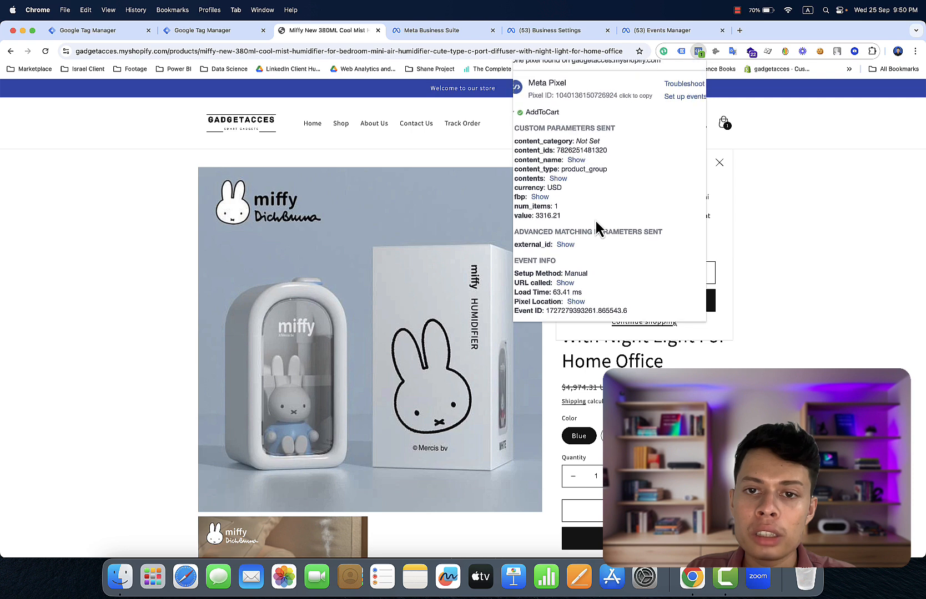
scroll(596, 221, "left", 1)
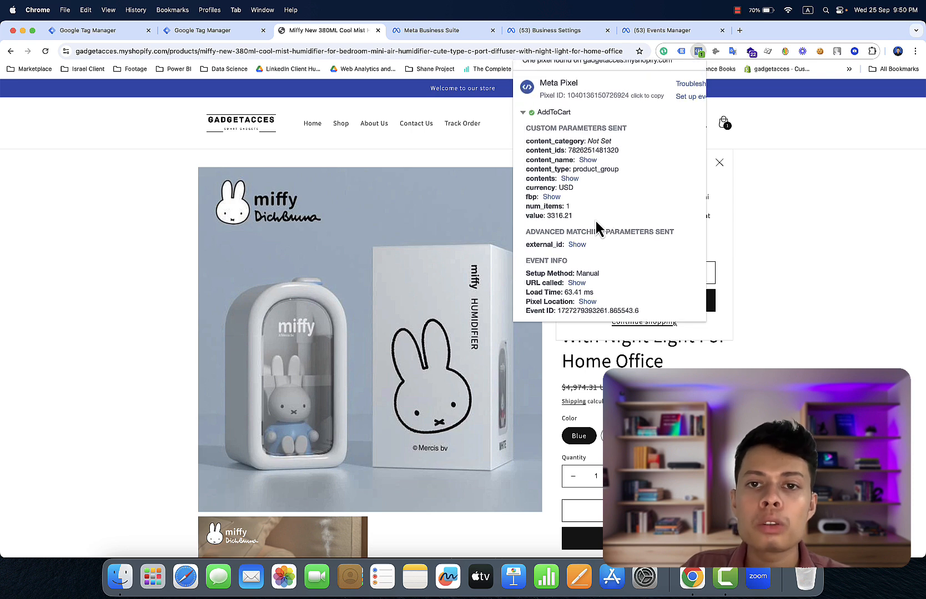
left_click(703, 345)
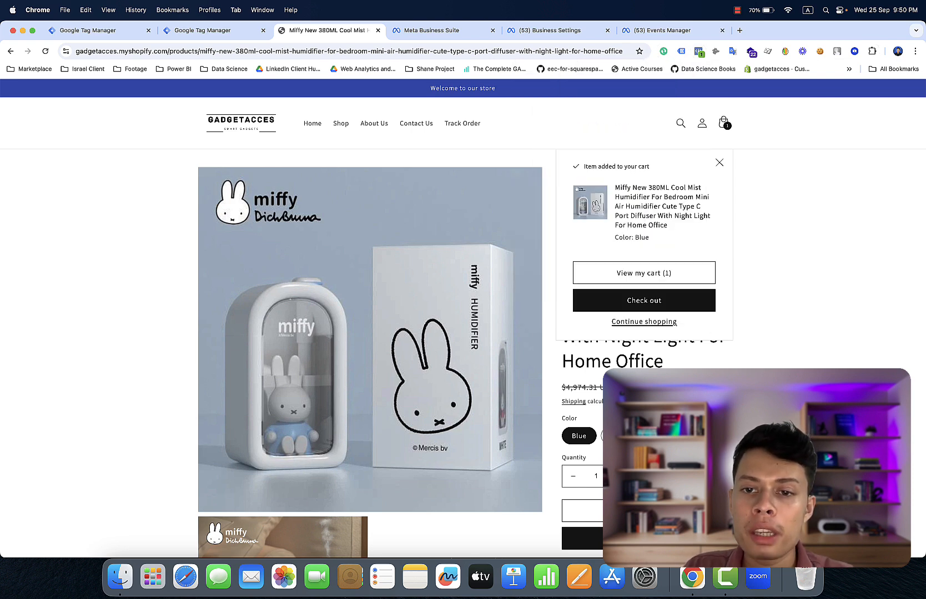
left_click(669, 308)
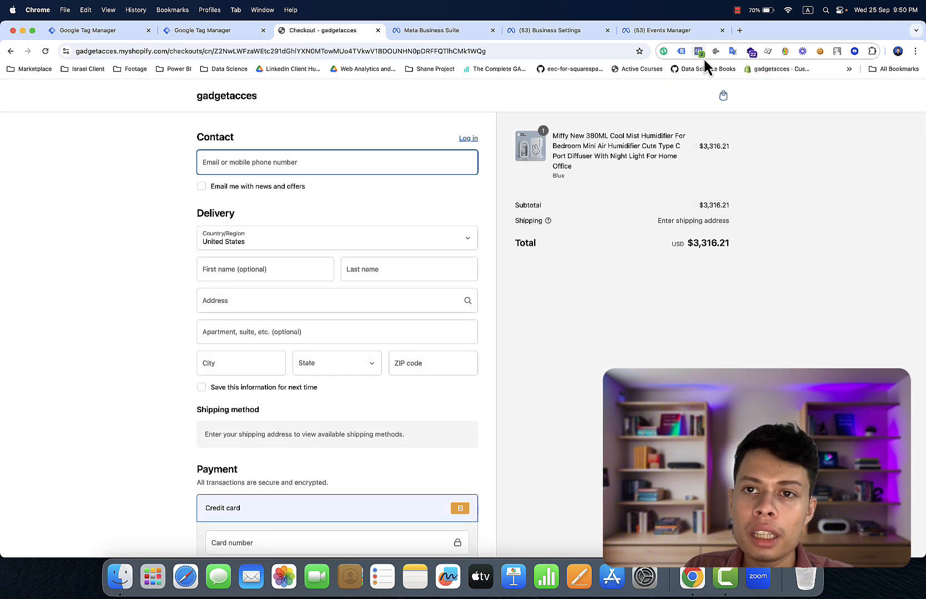
- Confirm InitiateCheckout fired, then fill the contact email from a saved entry
left_click(698, 55)
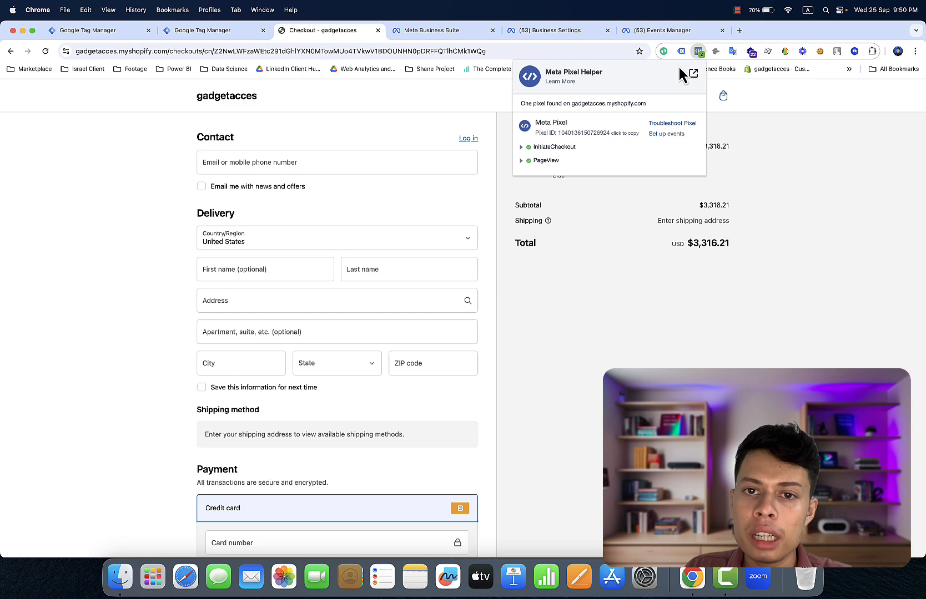
left_click(565, 149)
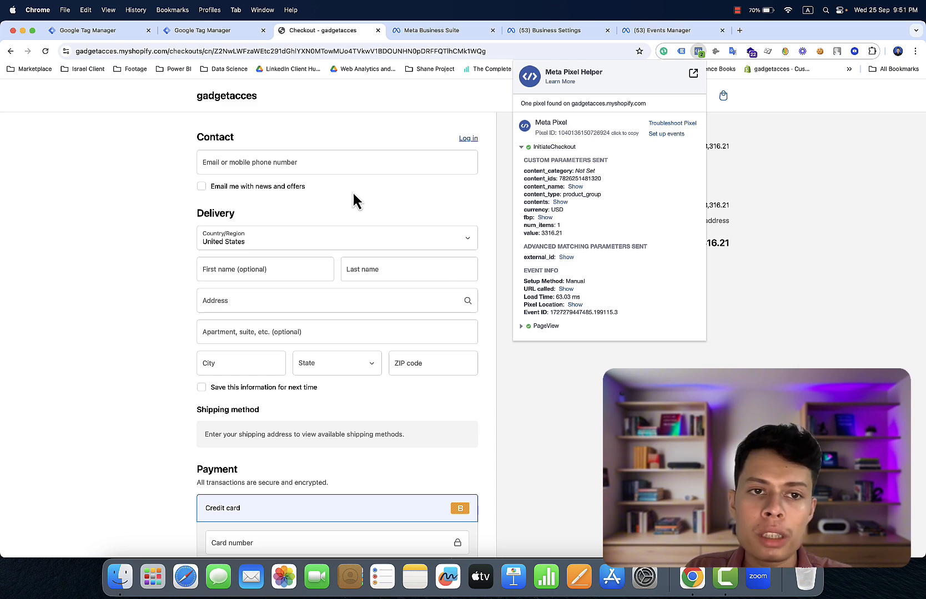
left_click(328, 168)
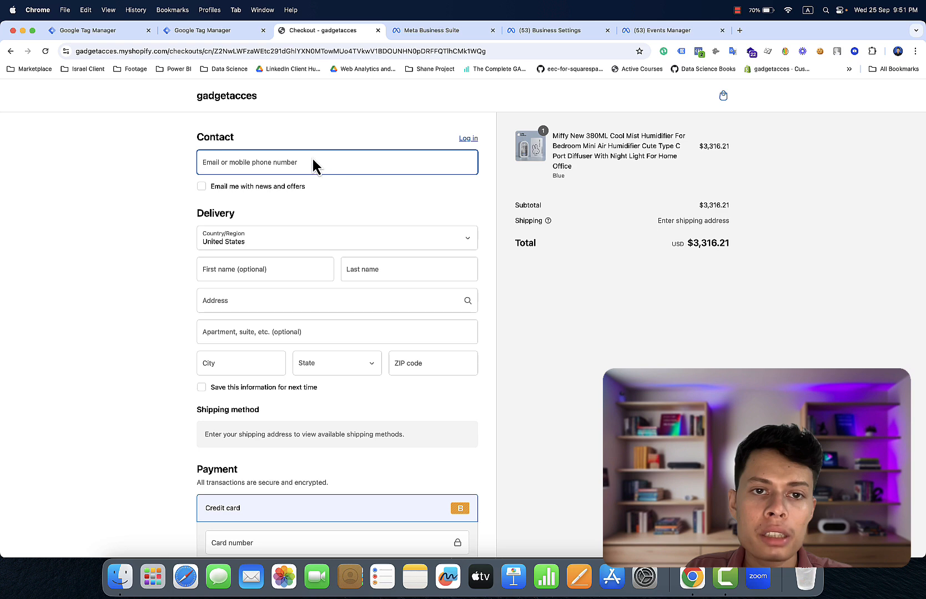
left_click(269, 161)
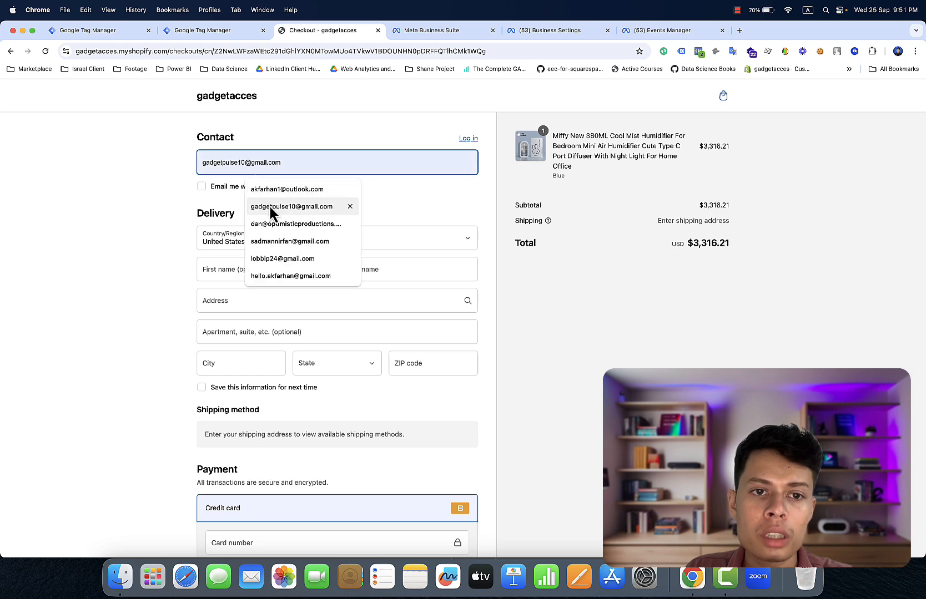
left_click(268, 191)
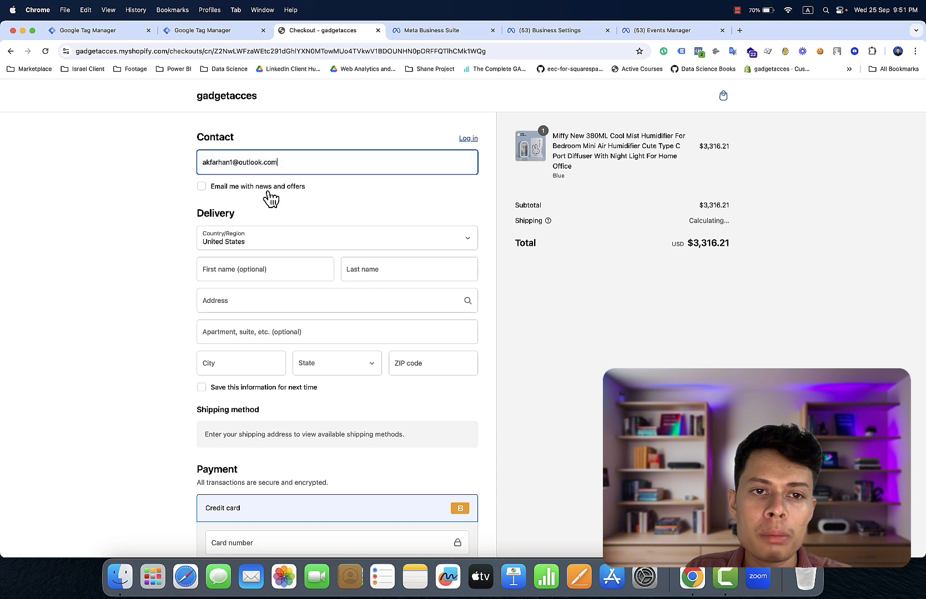
- Autofill the delivery address, set State to Alabama and correct the ZIP to 35242
left_click(267, 269)
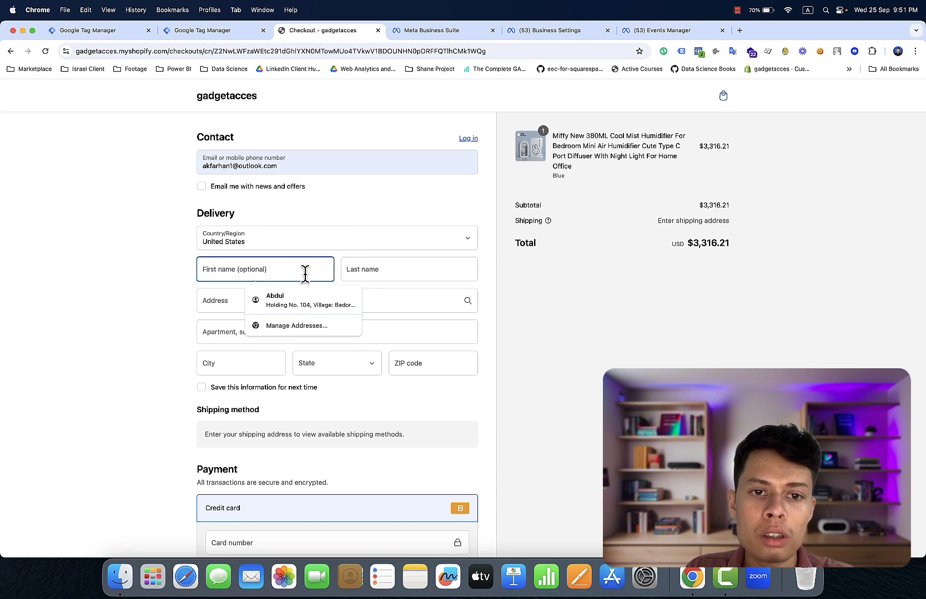
left_click(310, 299)
left_click(318, 363)
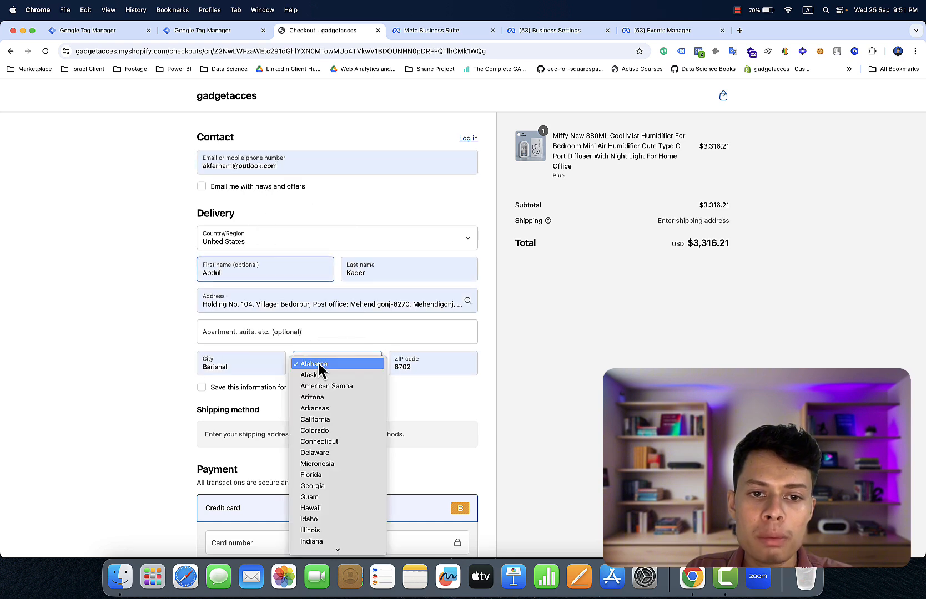
left_click(319, 371)
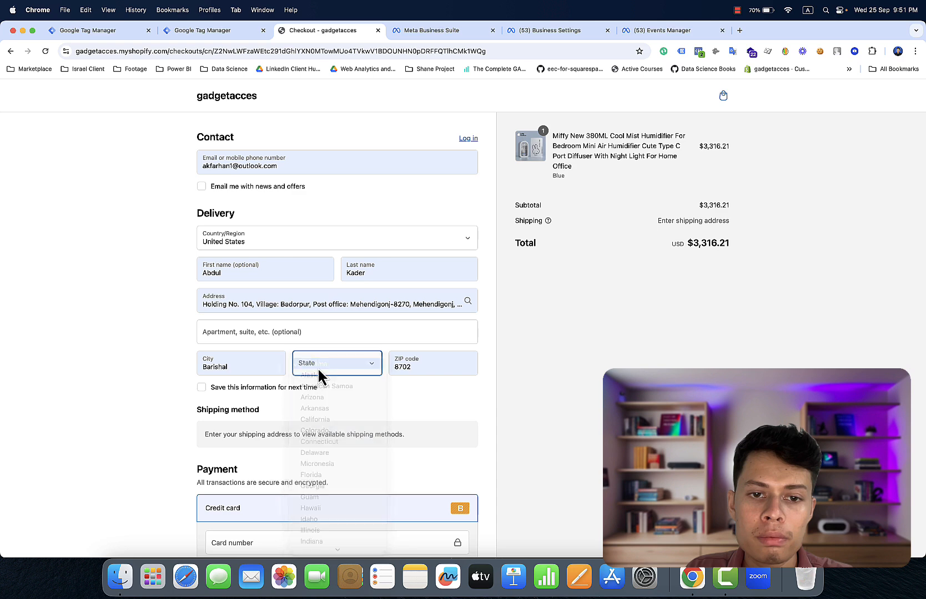
left_click(411, 367)
key("BackSpace")
key("BackSpace")
key("BackSpace")
key("BackSpace")
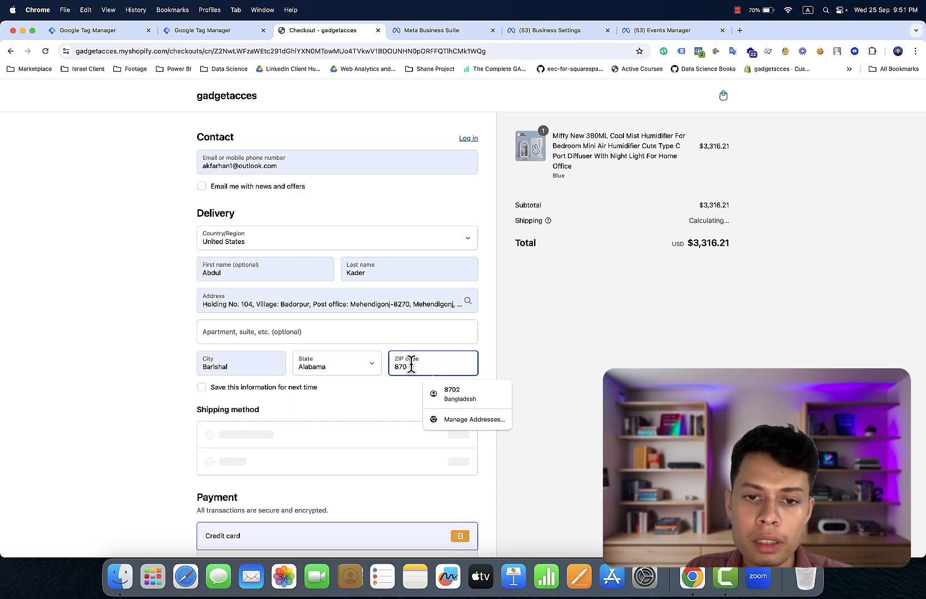
type("35242")
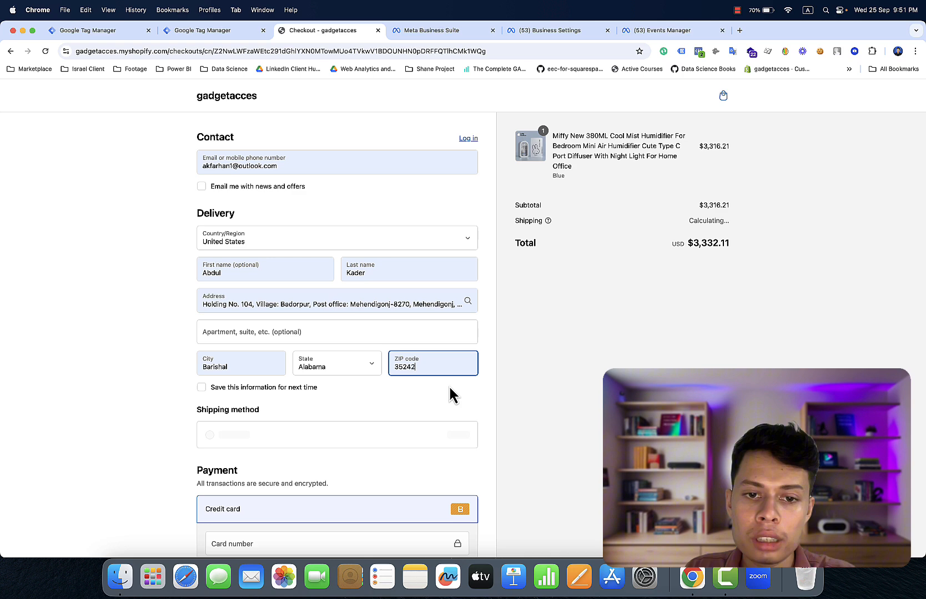
- Enter the test card number, security code 111 and expiry 11 / 28
scroll(449, 396, "down", 5)
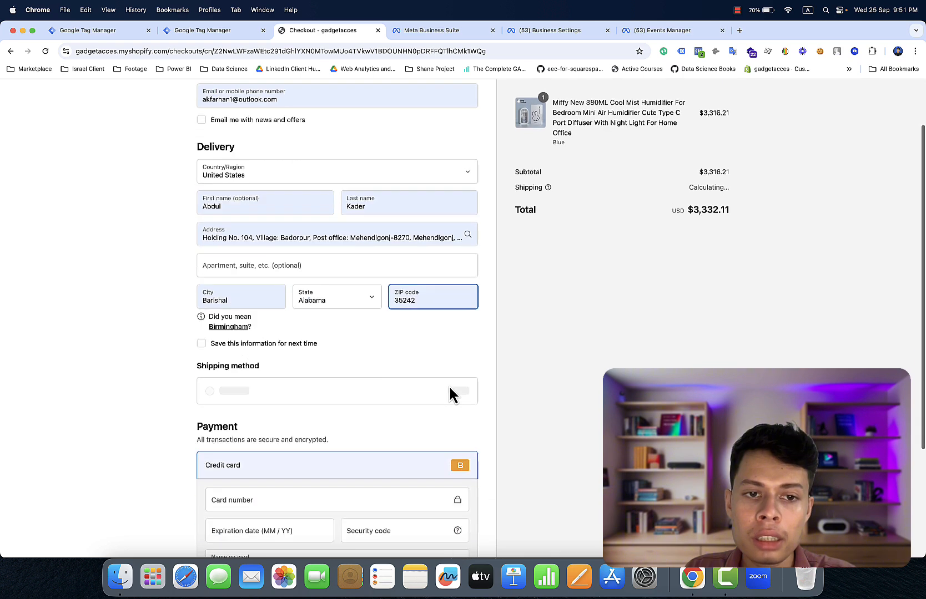
left_click(384, 336)
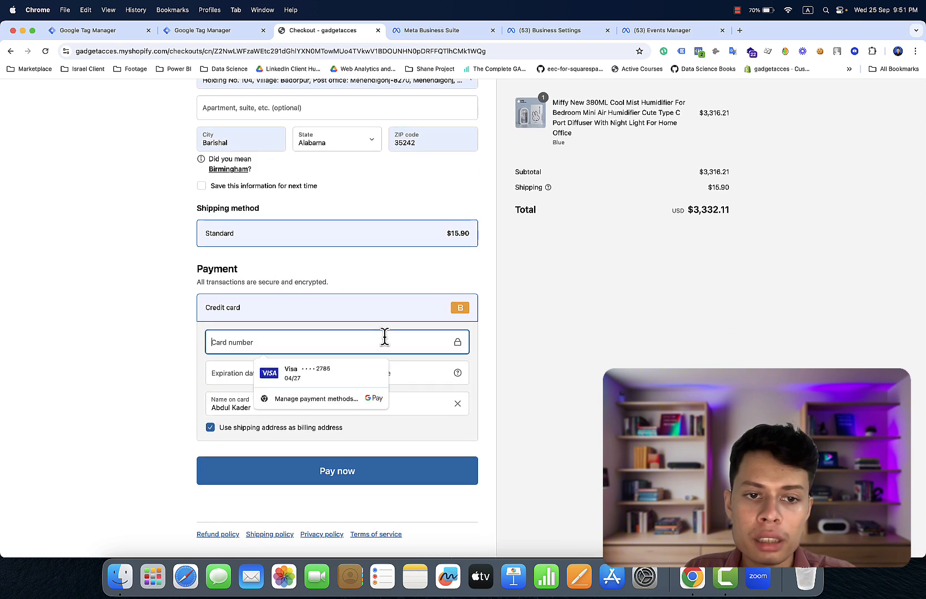
type("1")
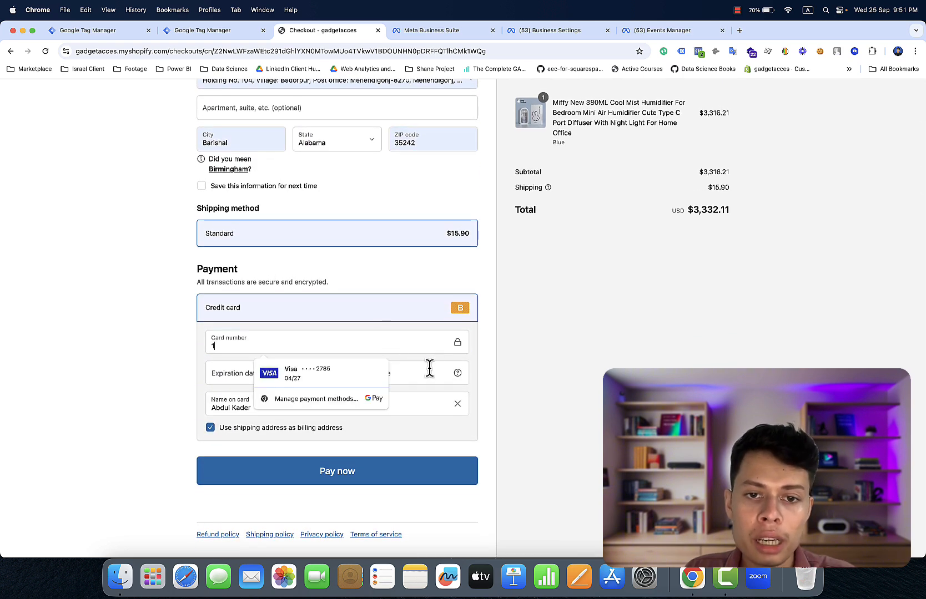
left_click(428, 370)
type("111")
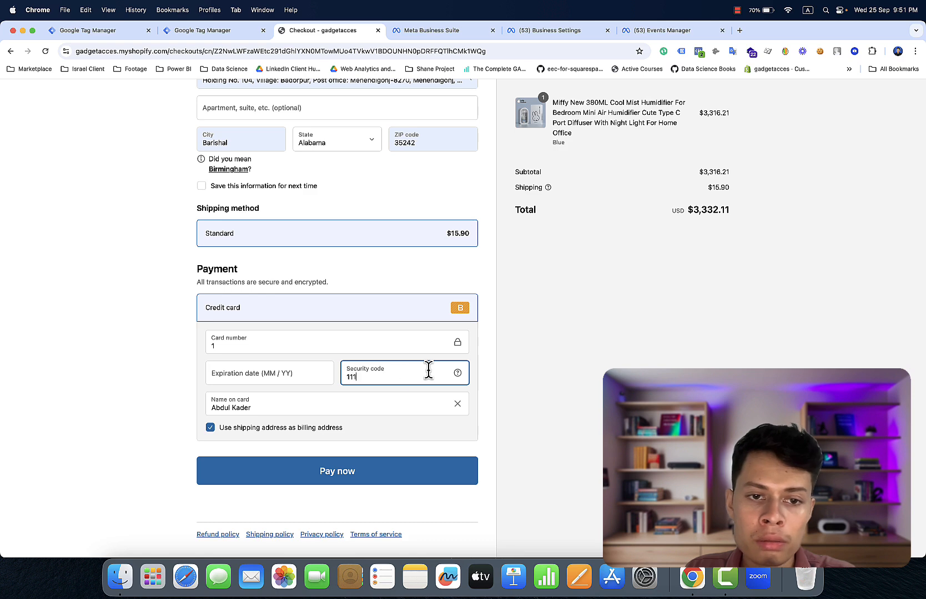
left_click(322, 373)
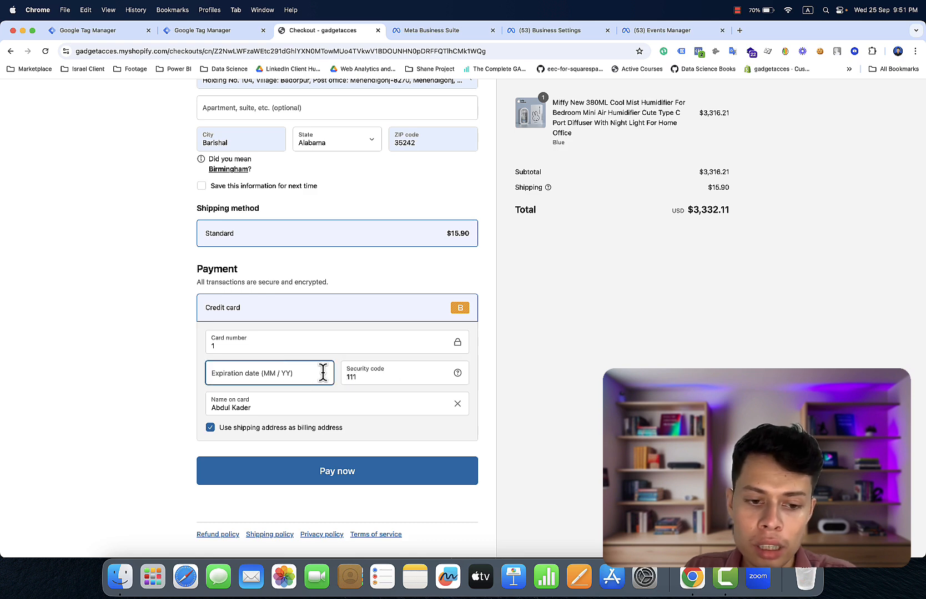
type("11 / ")
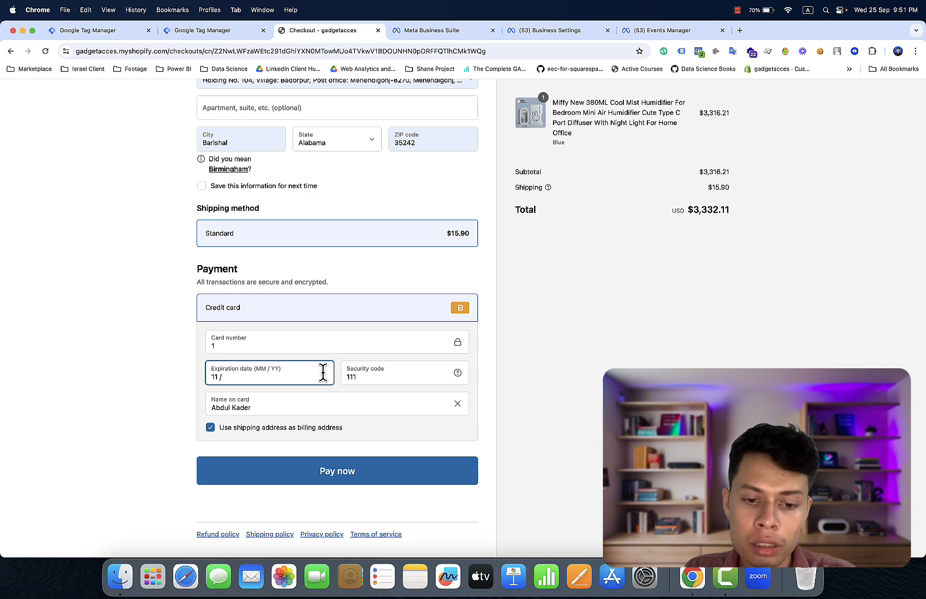
type("28")
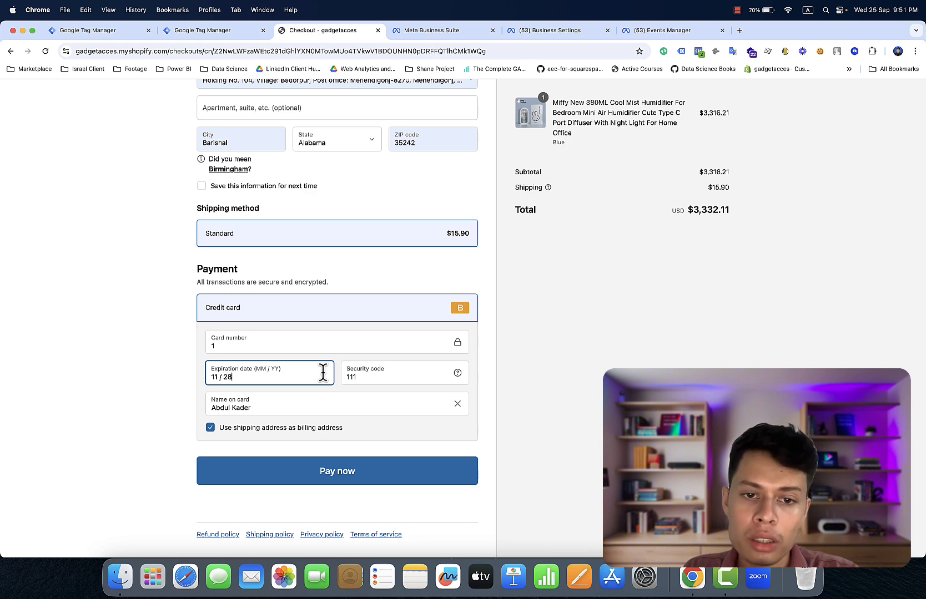
- Place the test order and check the Purchase event shows value 3332.11 USD in Pixel Helper
left_click(379, 475)
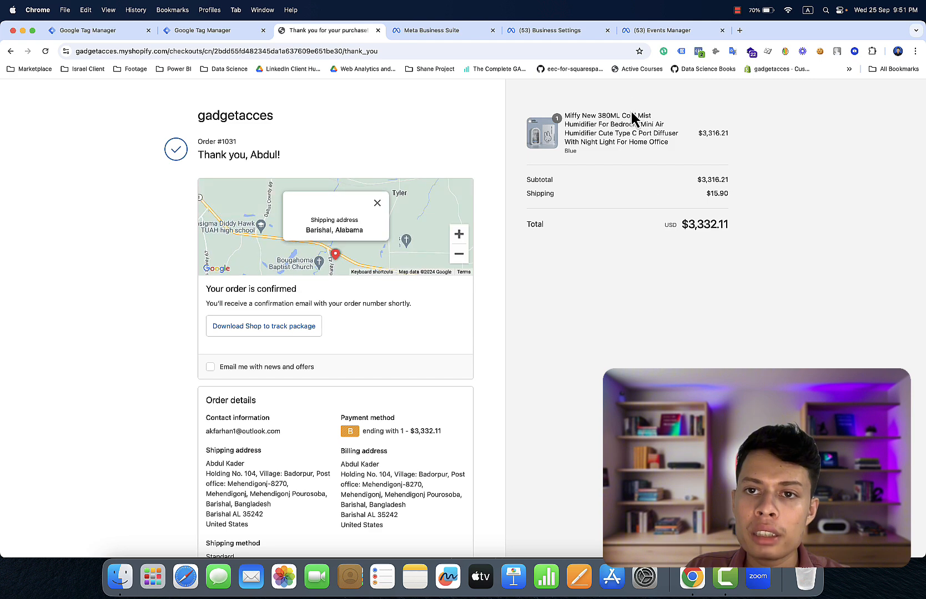
left_click(698, 51)
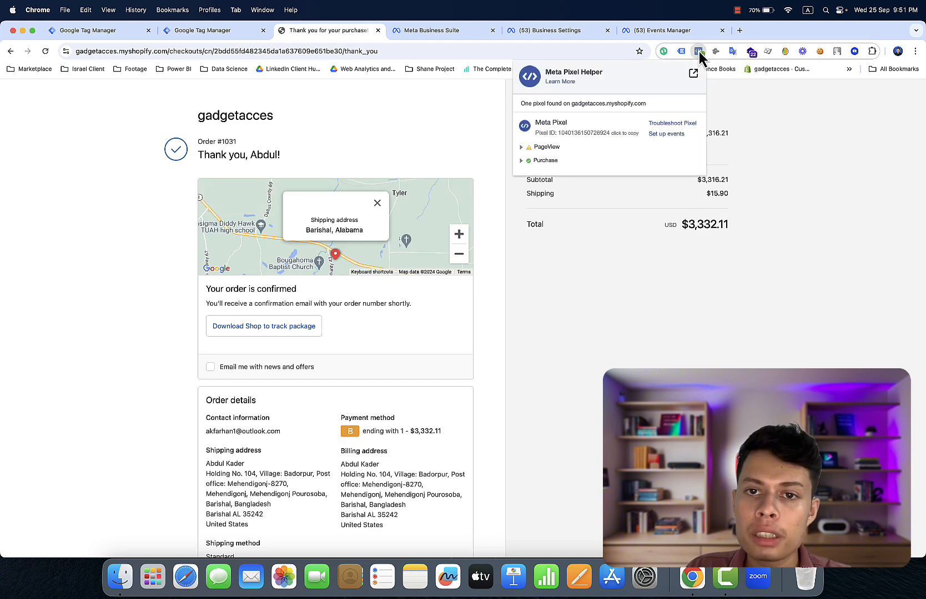
left_click(541, 161)
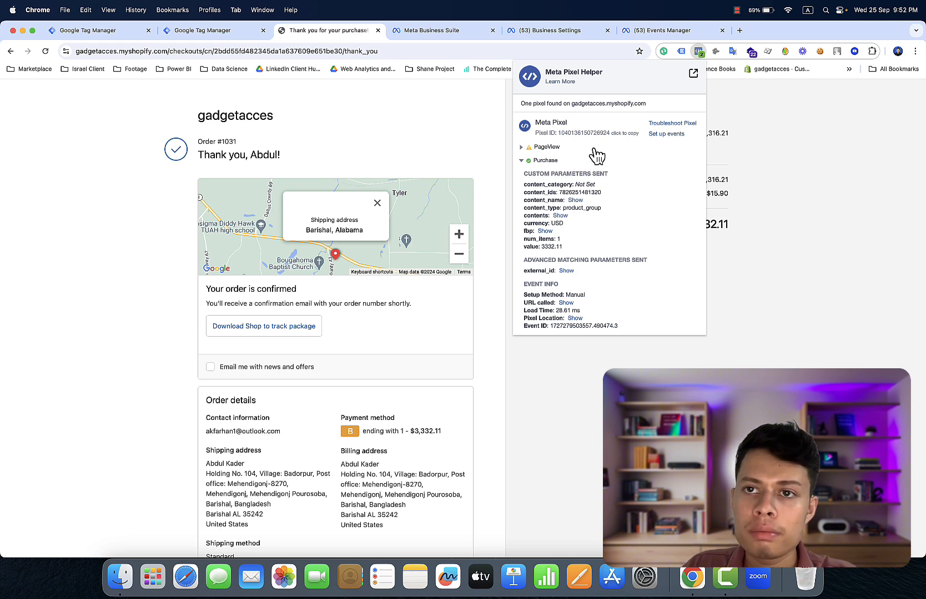
left_click(737, 10)
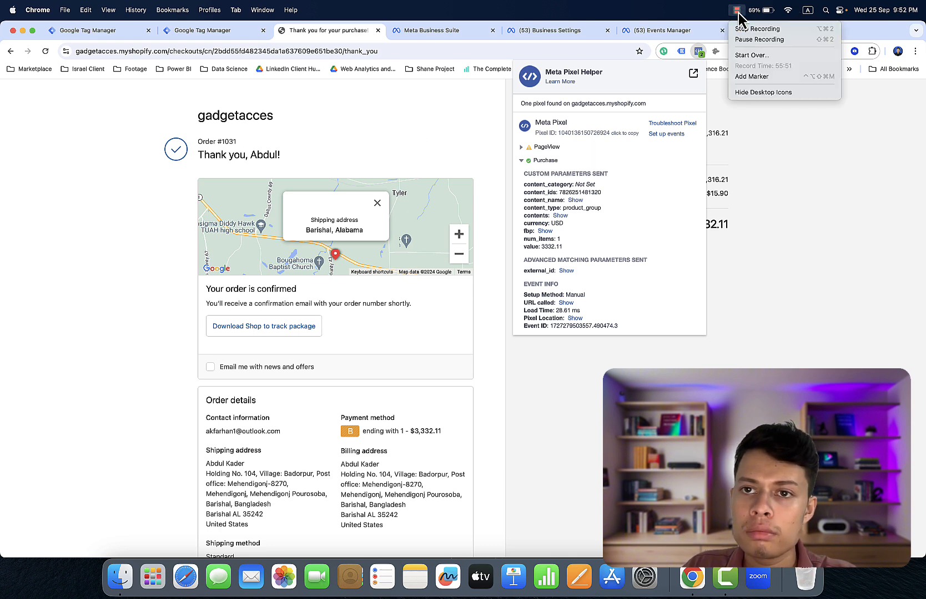